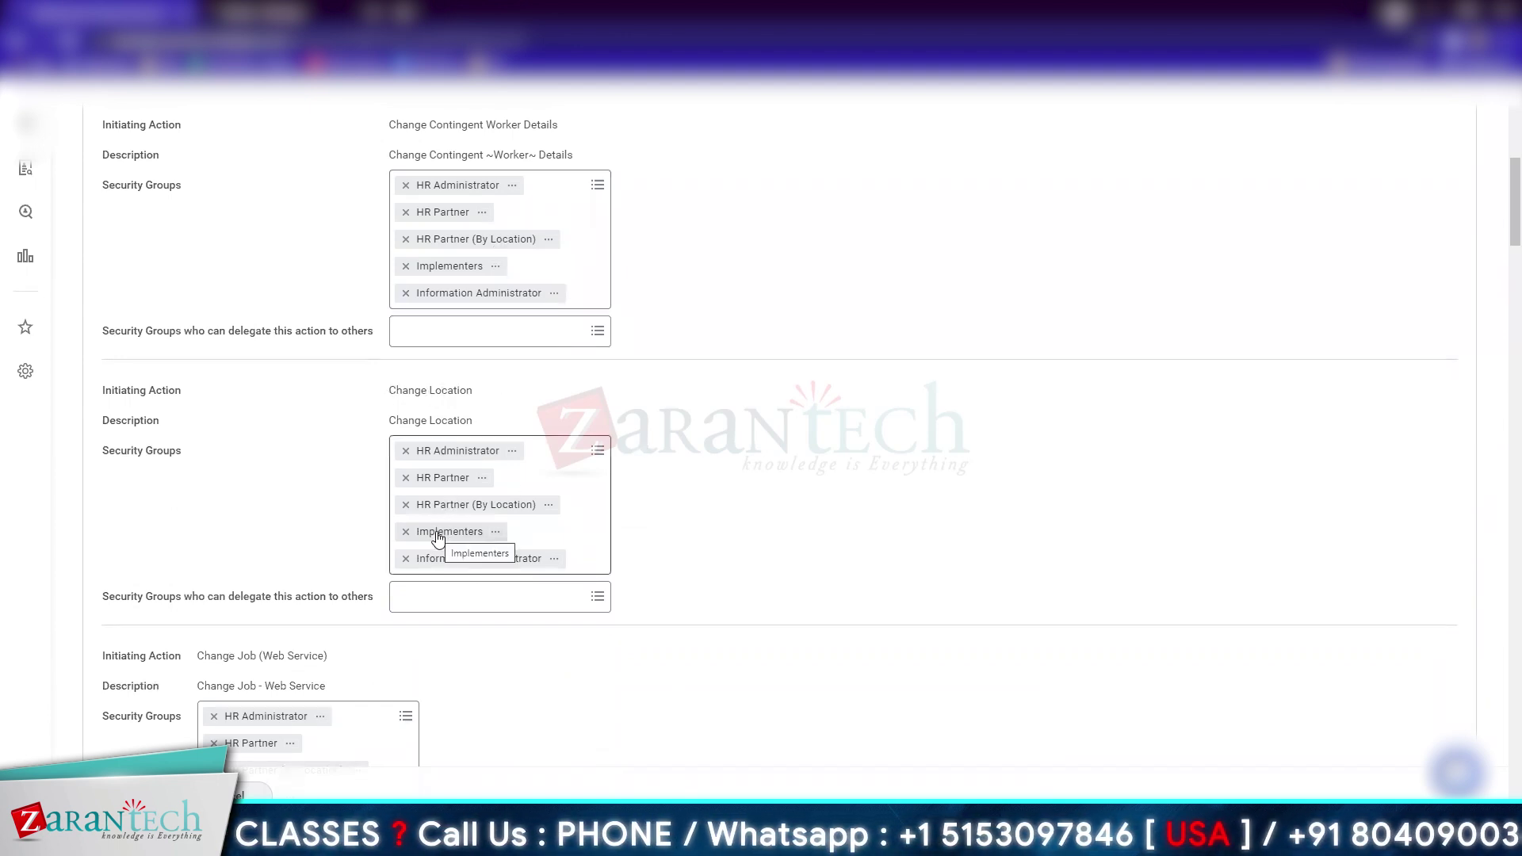
Review the initiating actions that can start the Change Job process and the security groups allowed on each
scroll(435, 536, "down", 3)
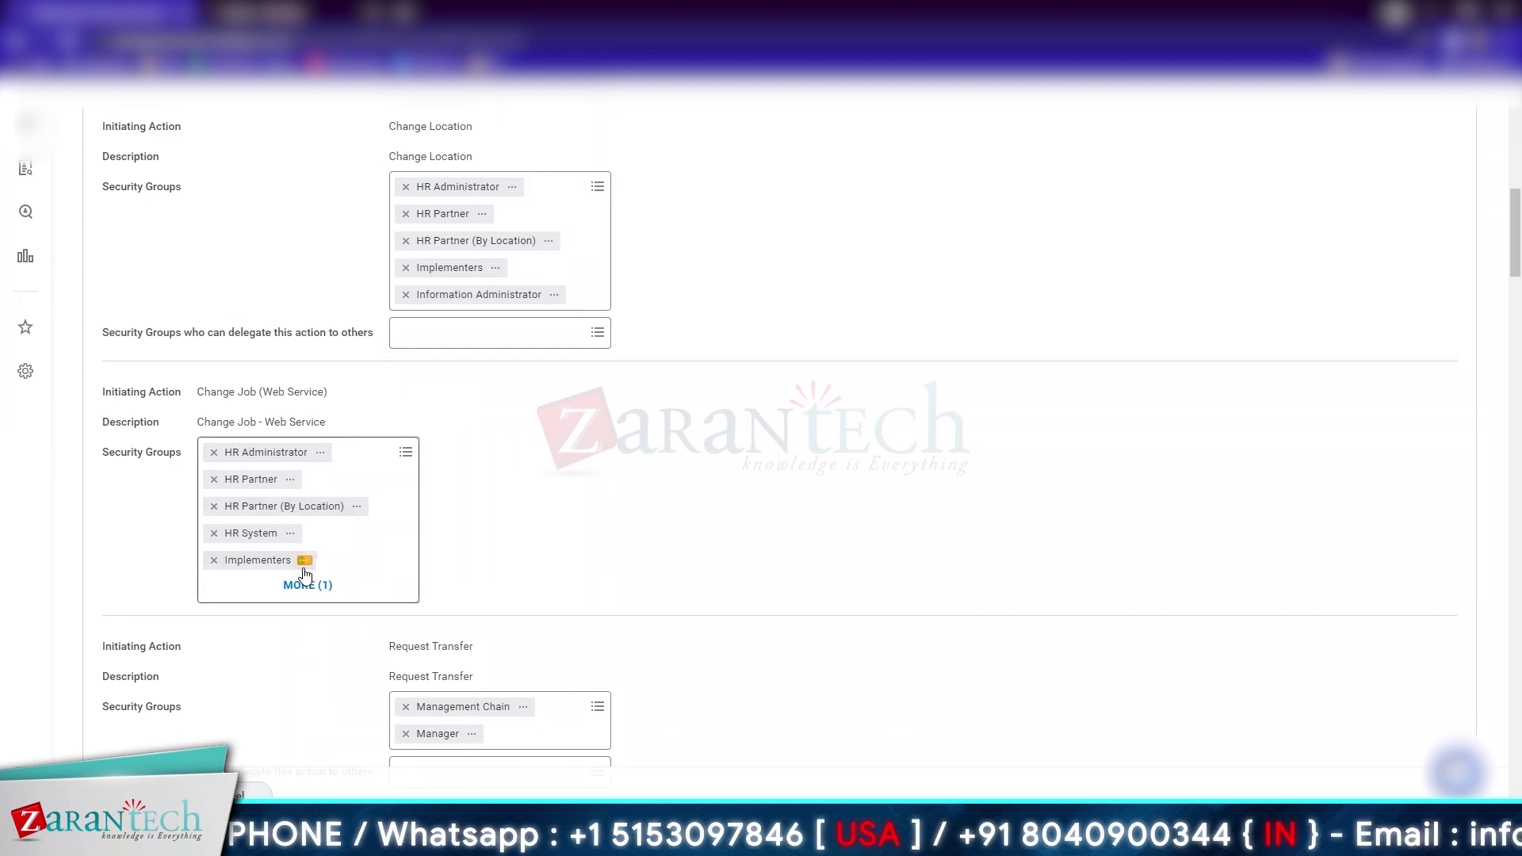
scroll(305, 577, "down", 3)
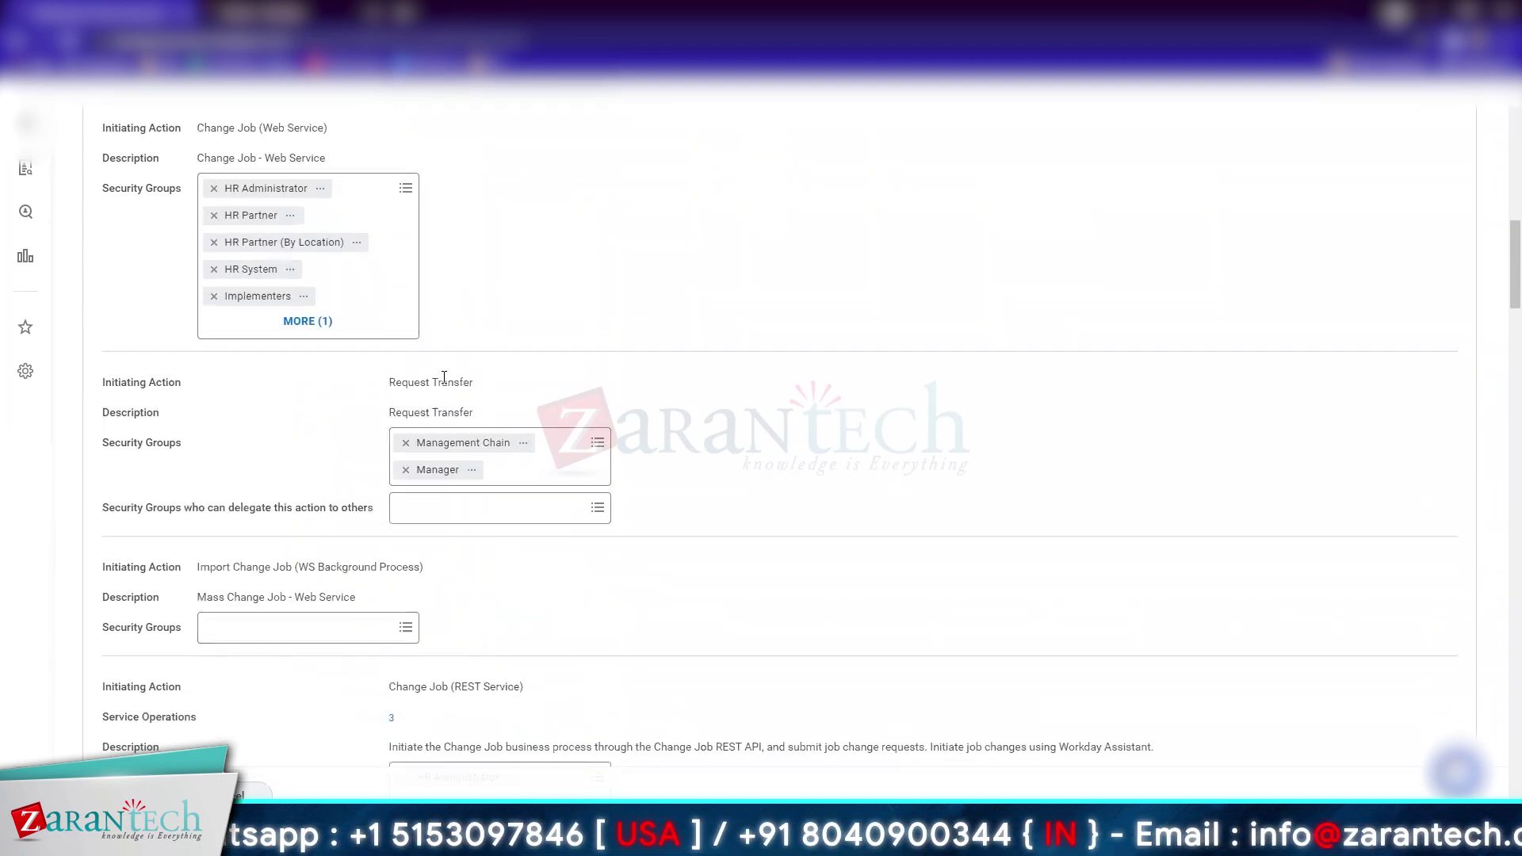
left_click_drag(414, 367, 408, 371)
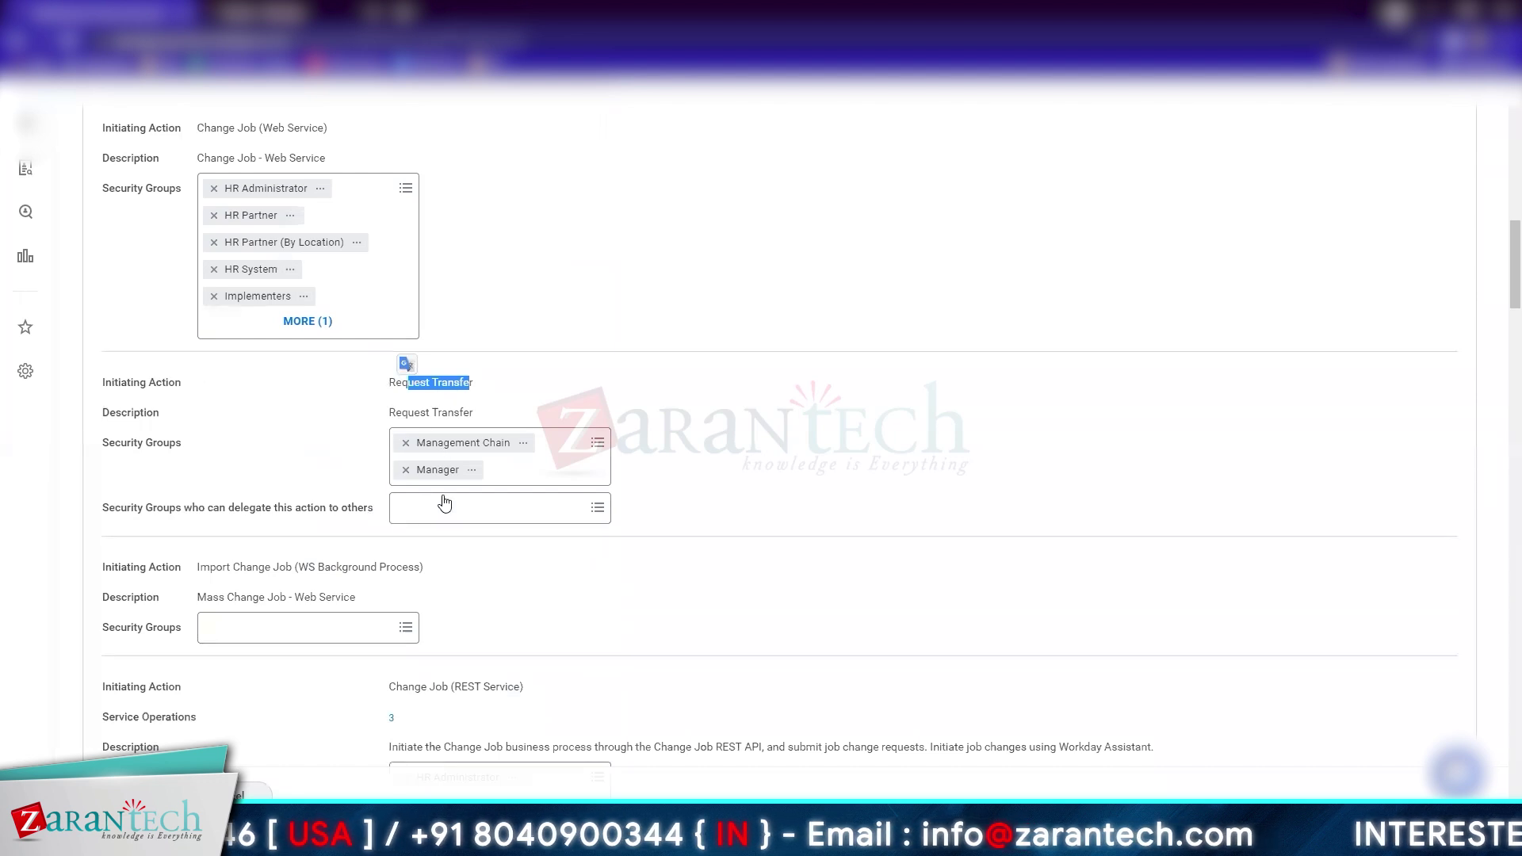
scroll(536, 497, "down", 3)
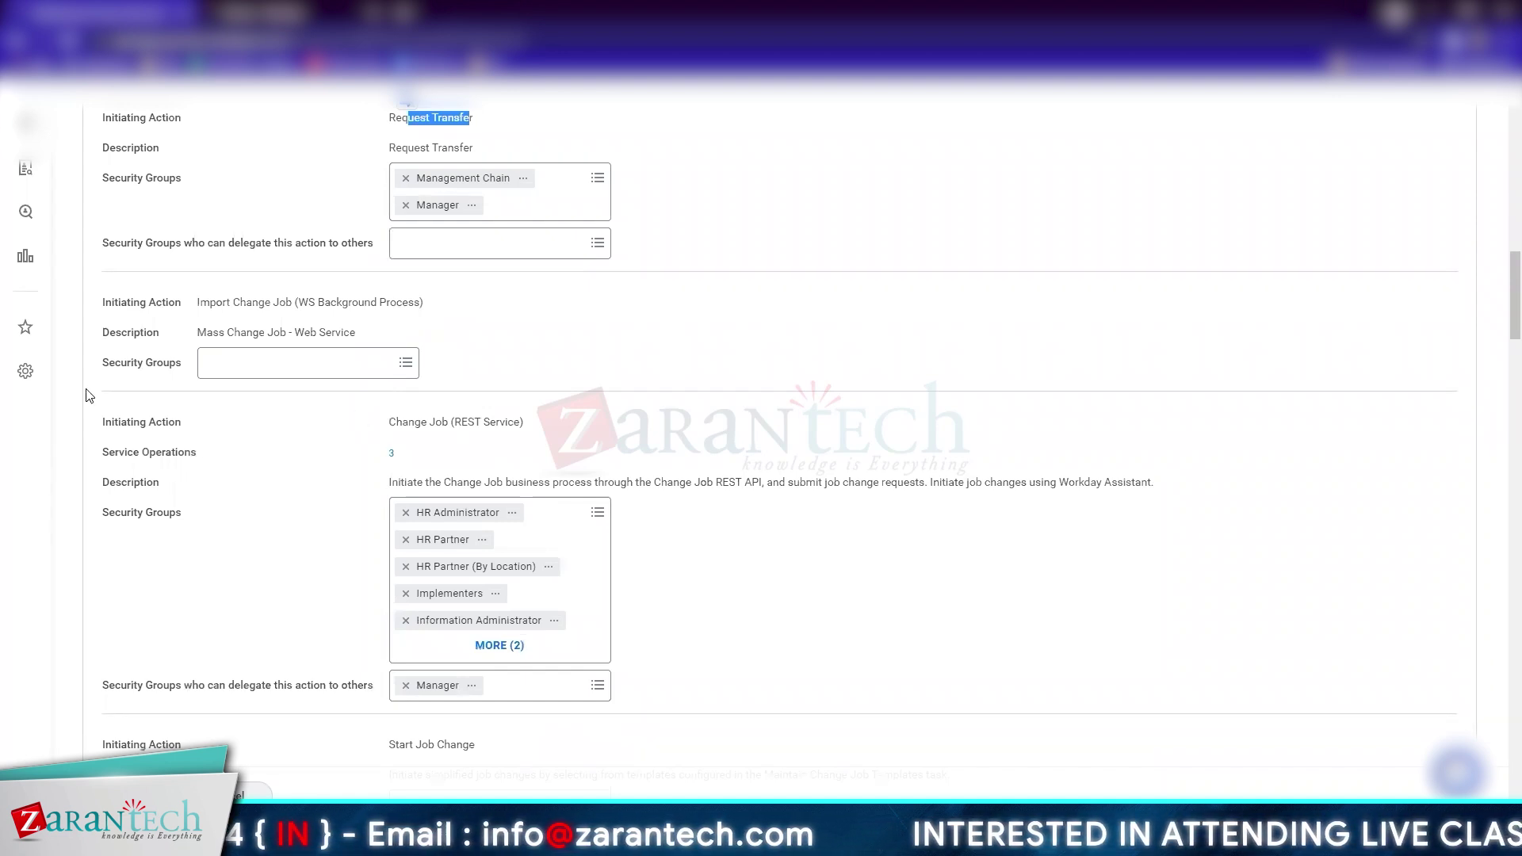
scroll(294, 376, "down", 3)
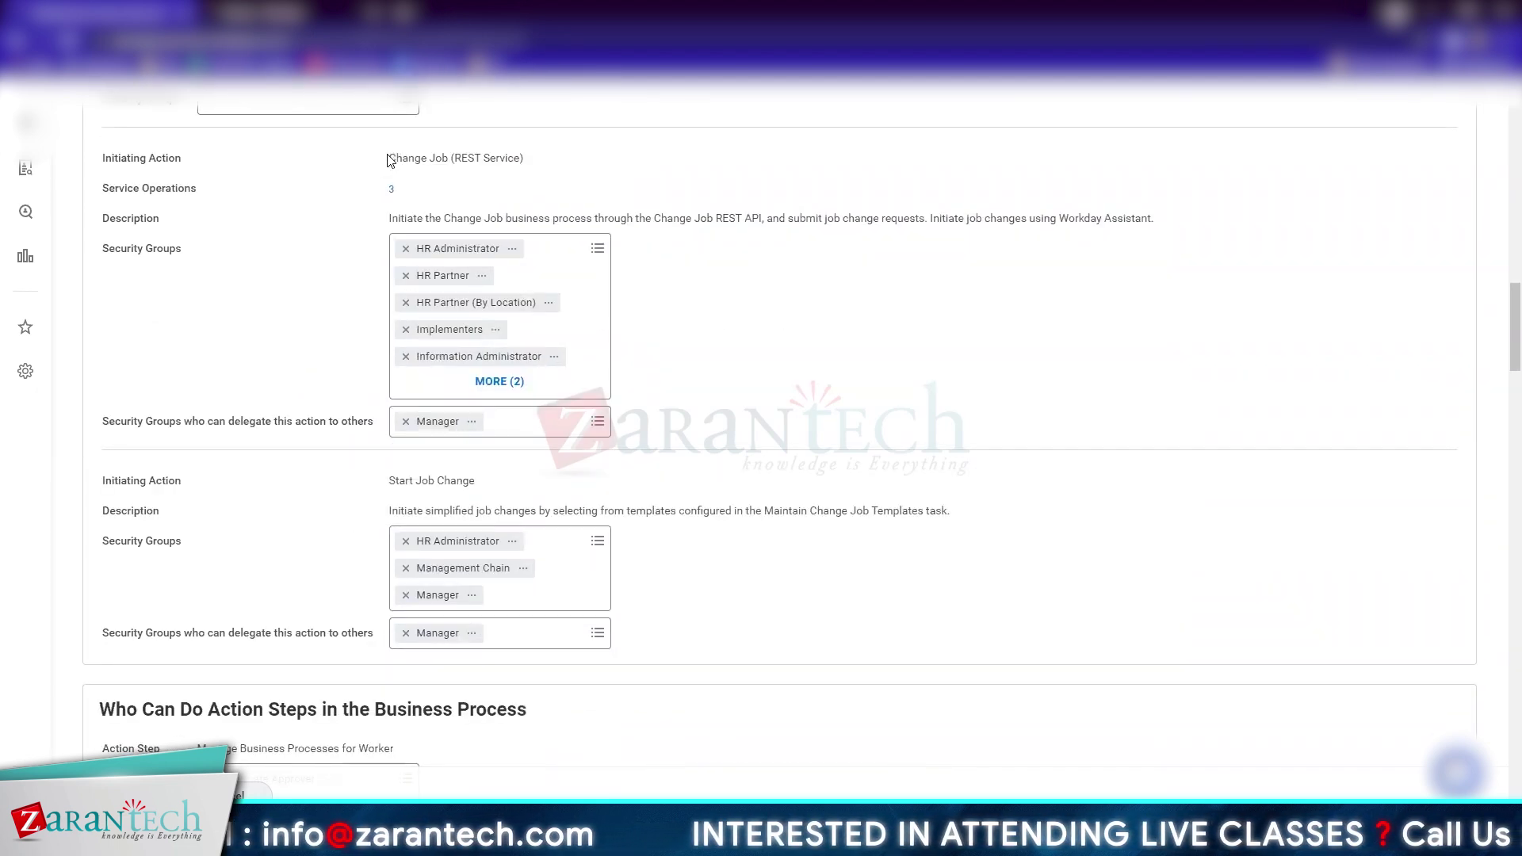
left_click_drag(388, 158, 525, 161)
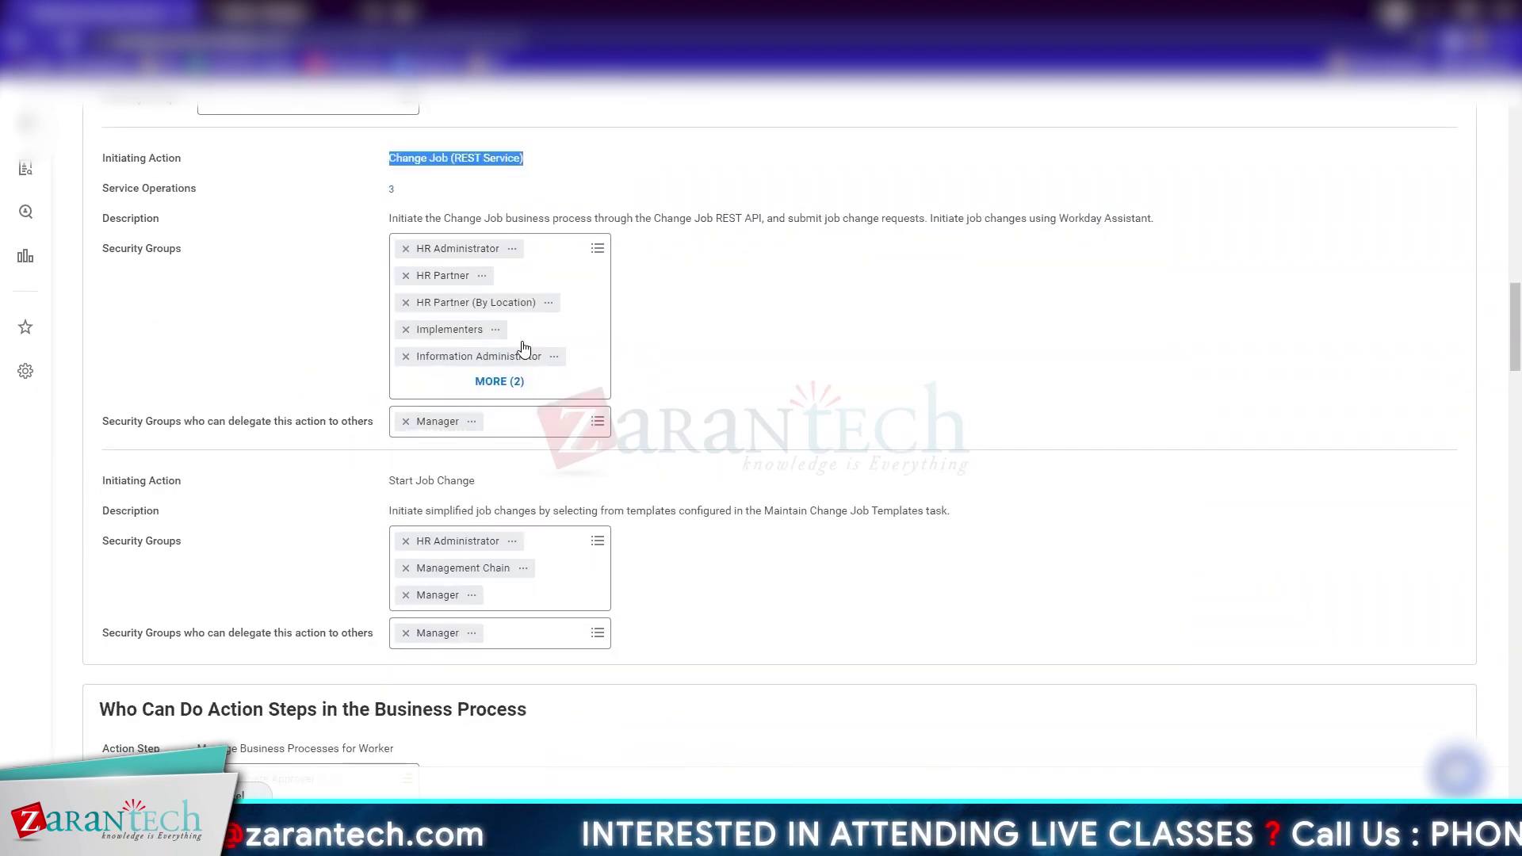
scroll(593, 327, "down", 2)
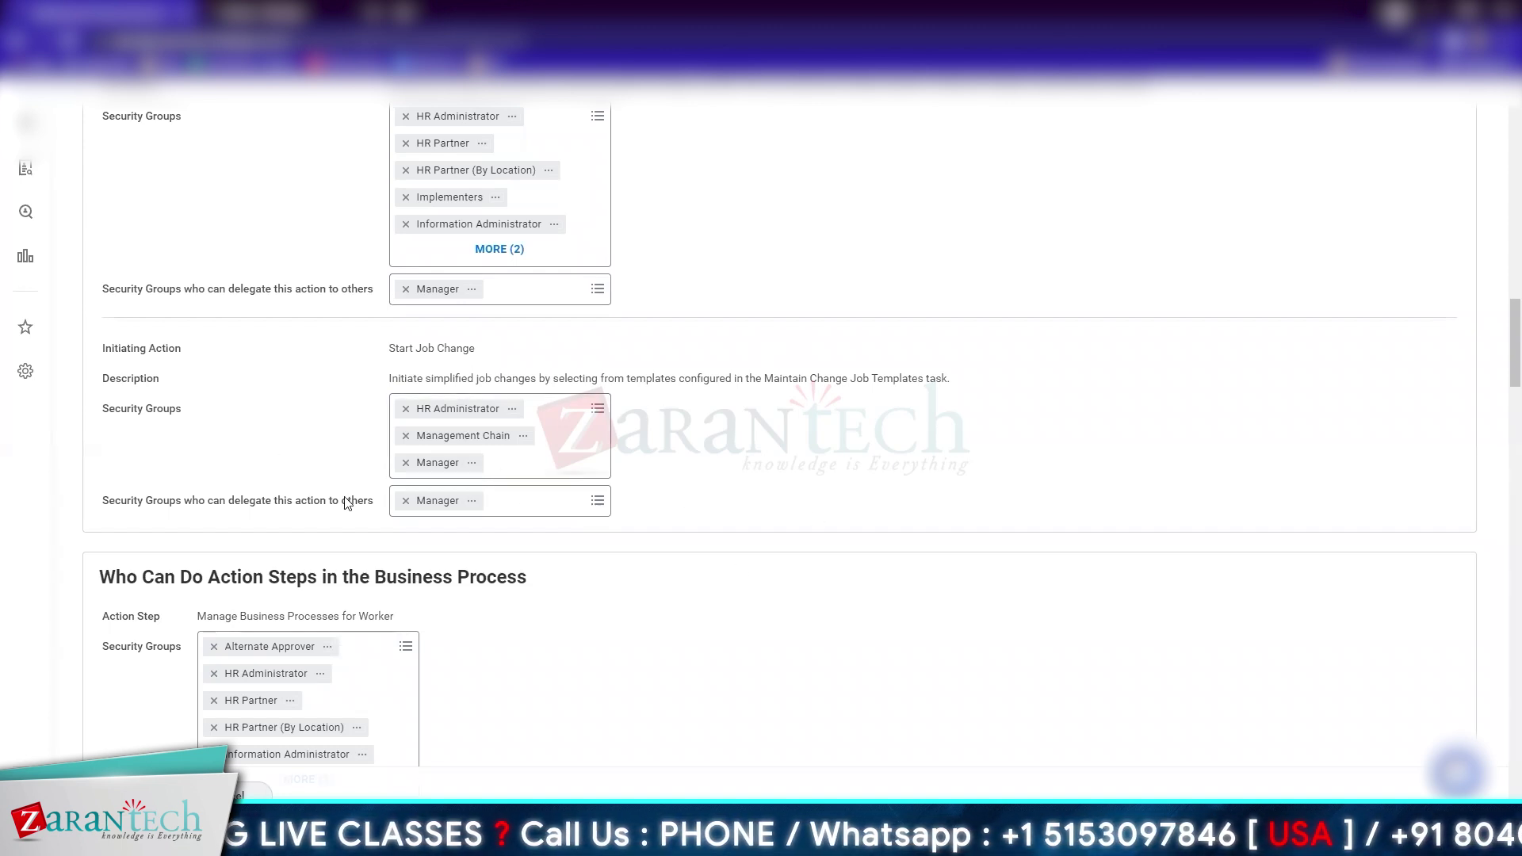
scroll(475, 558, "down", 5)
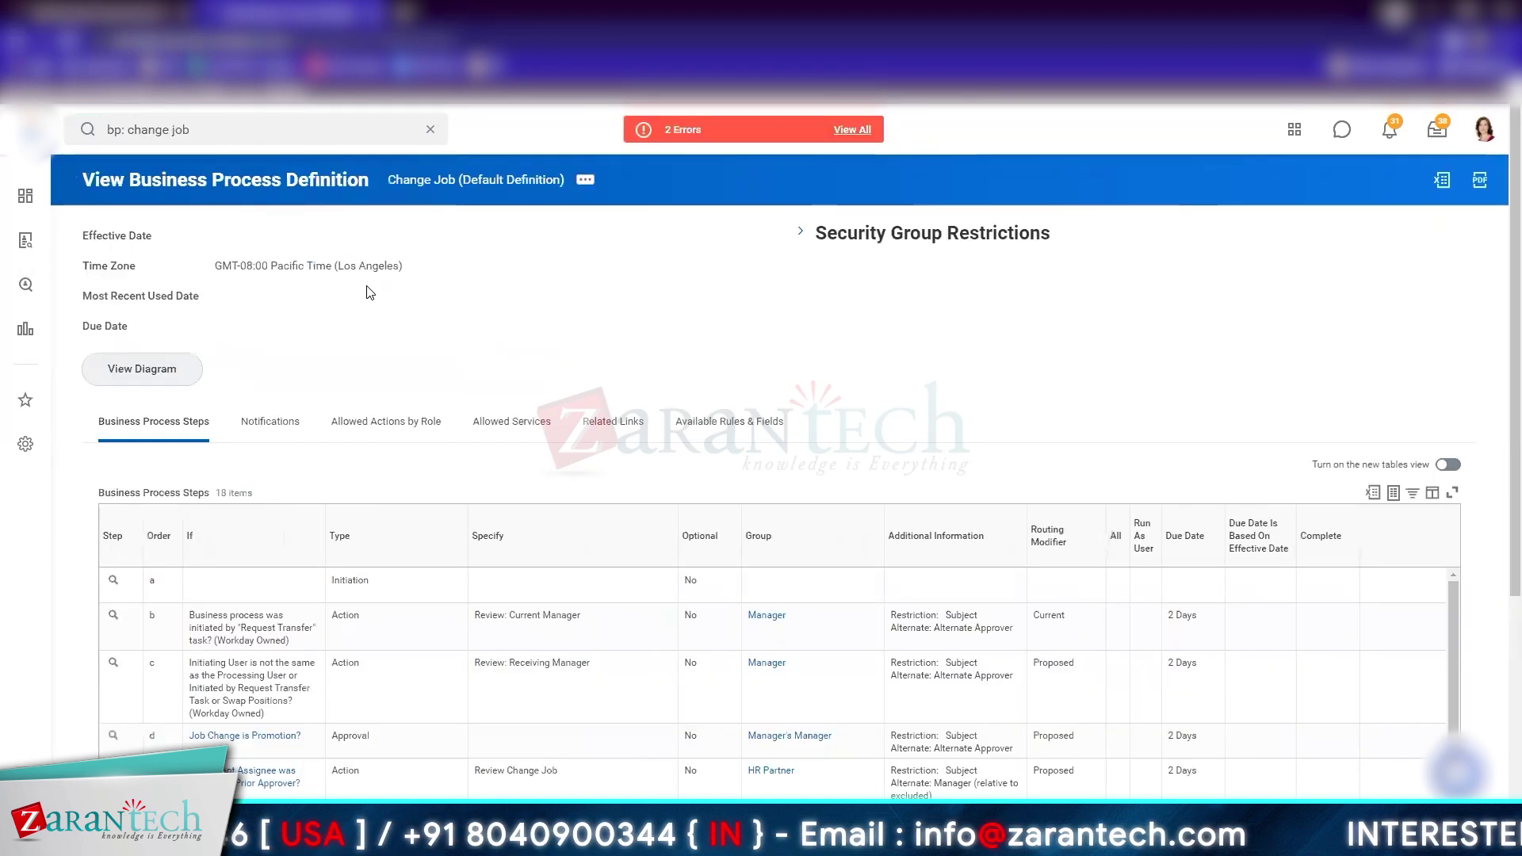
Expand the Change Job definition's Business Process Steps table to full screen and examine the initiation, action and approval steps
scroll(555, 444, "down", 4)
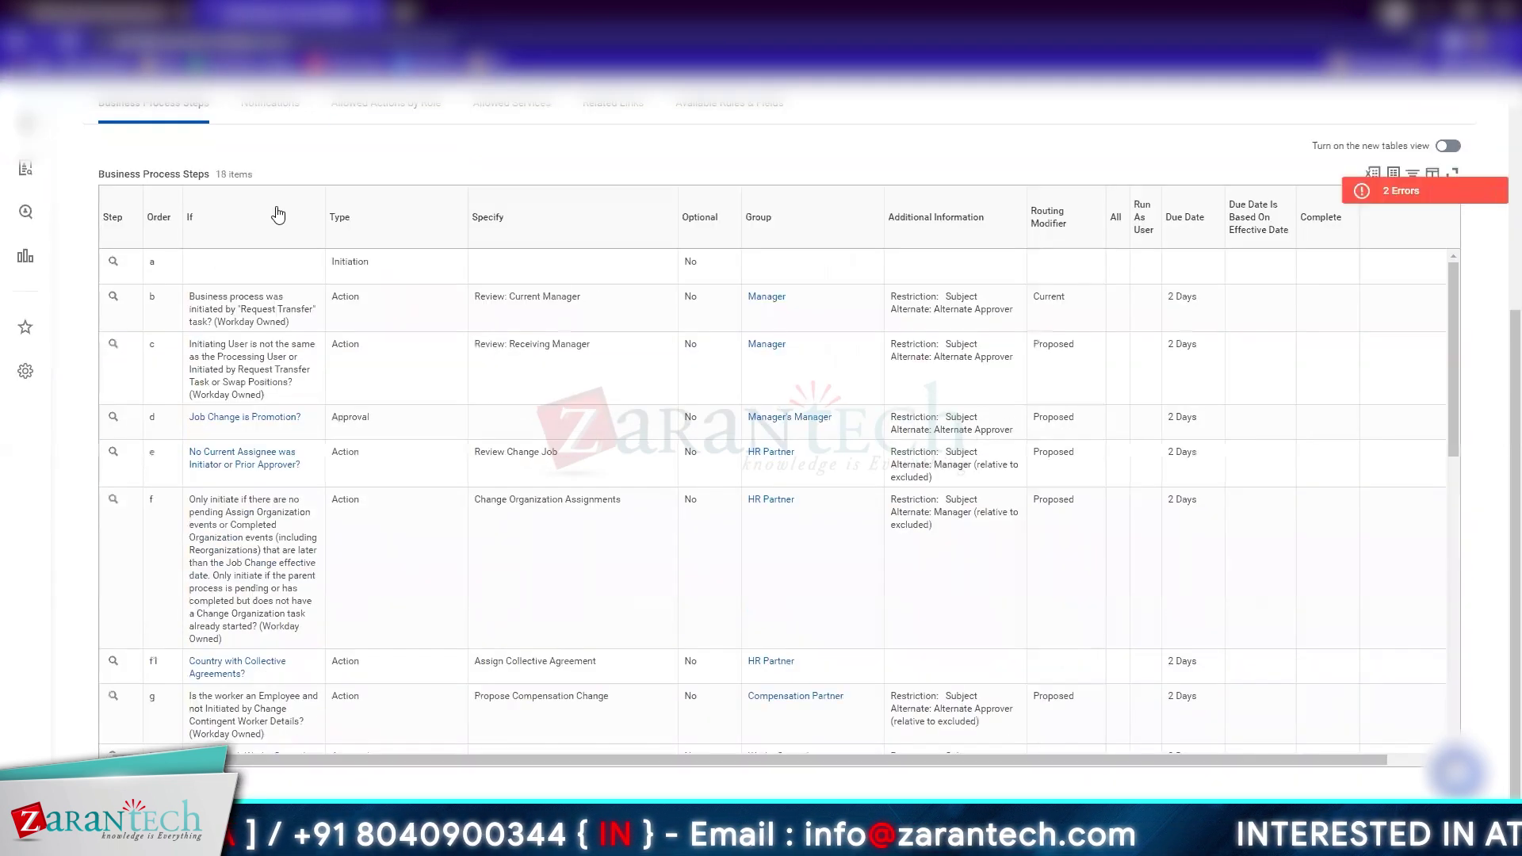
left_click(1454, 173)
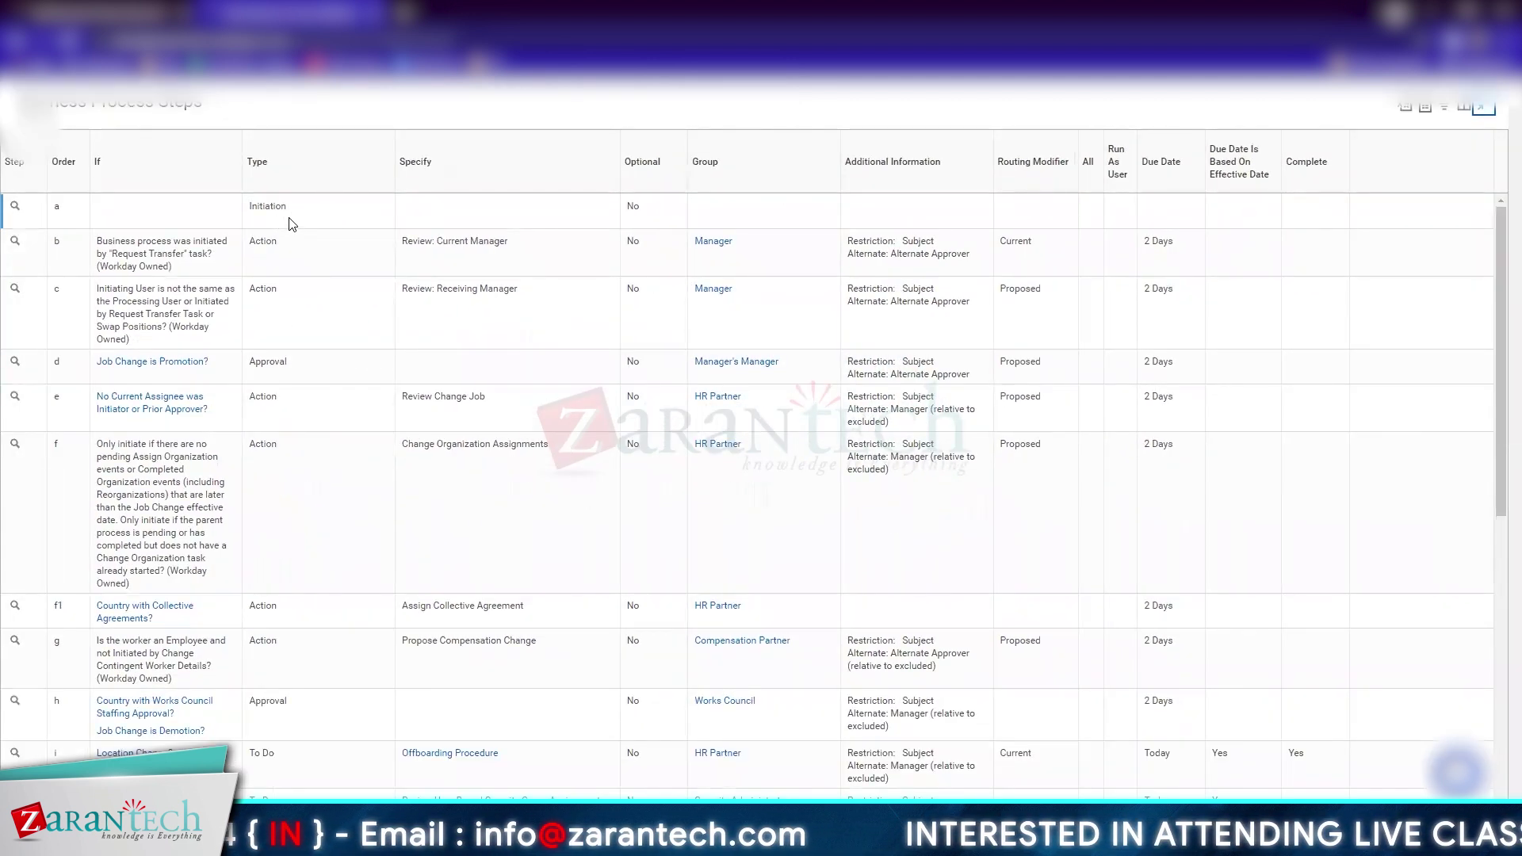
left_click_drag(287, 207, 258, 210)
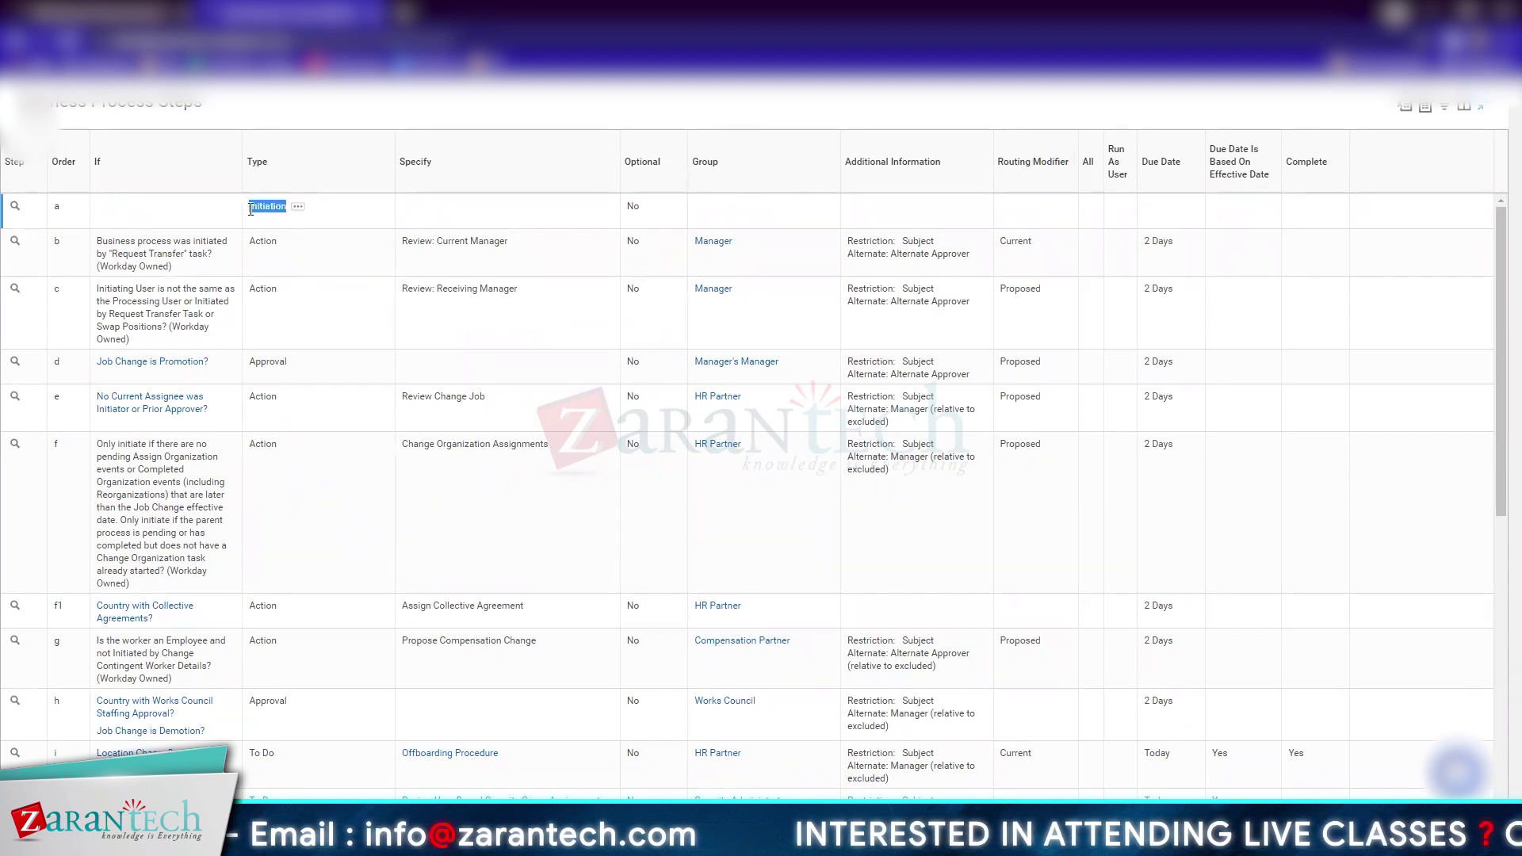
left_click_drag(251, 209, 249, 209)
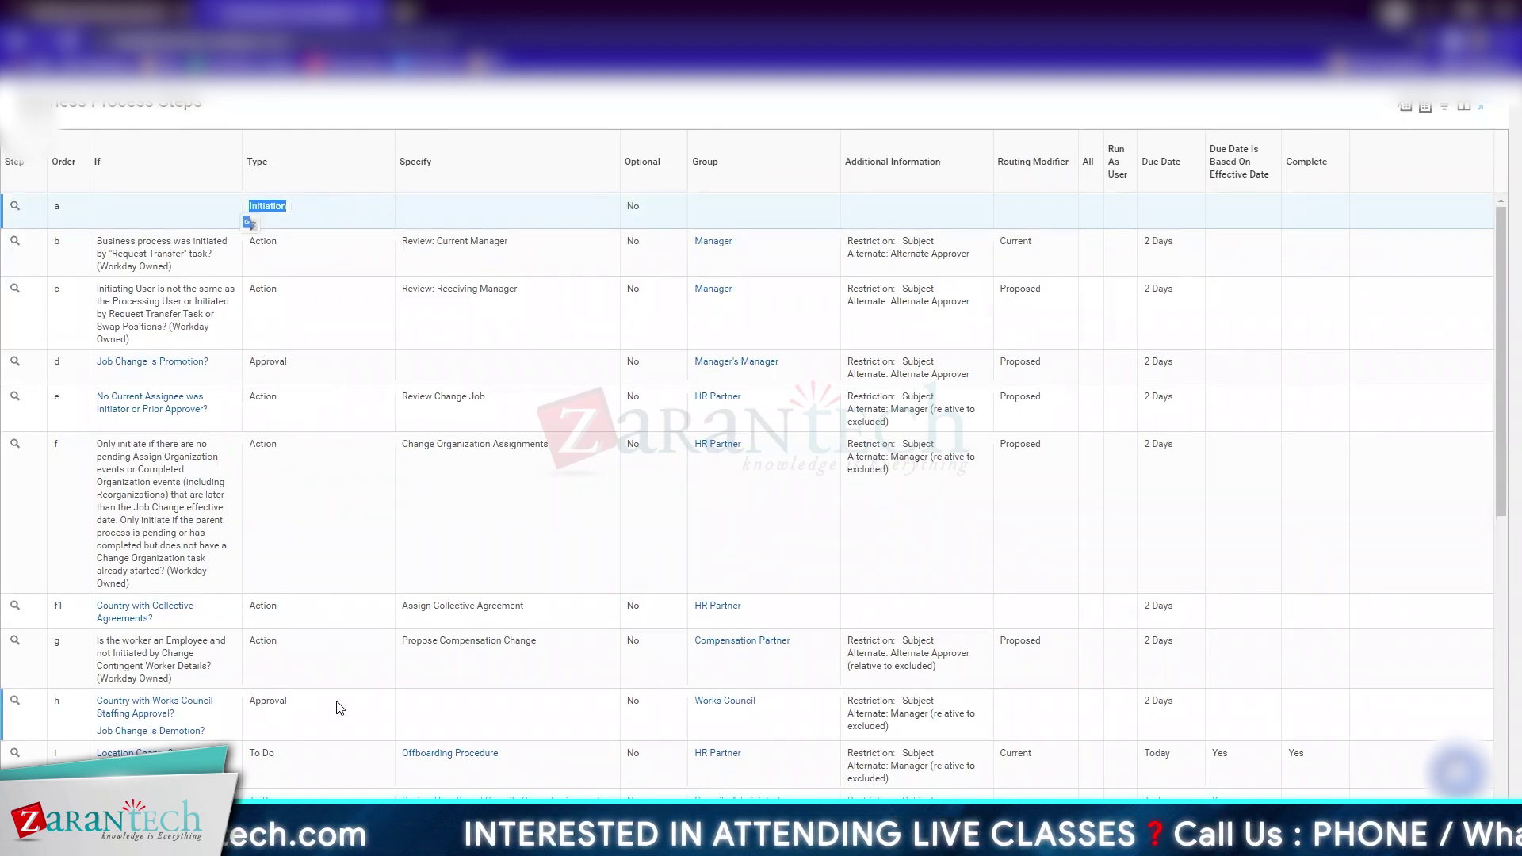
scroll(336, 704, "down", 3)
scroll(254, 563, "down", 3)
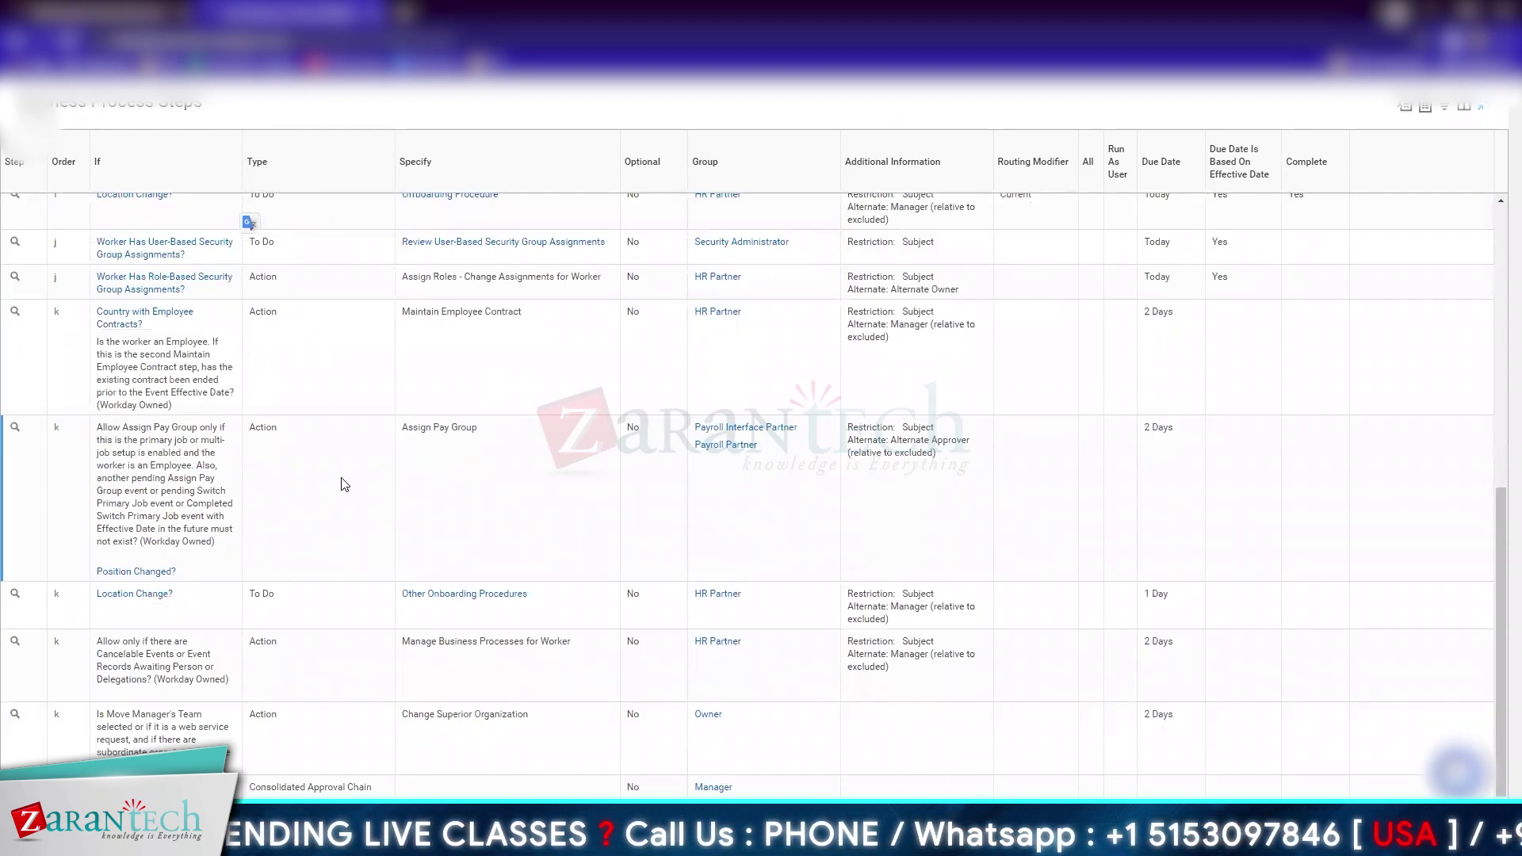
scroll(344, 484, "up", 7)
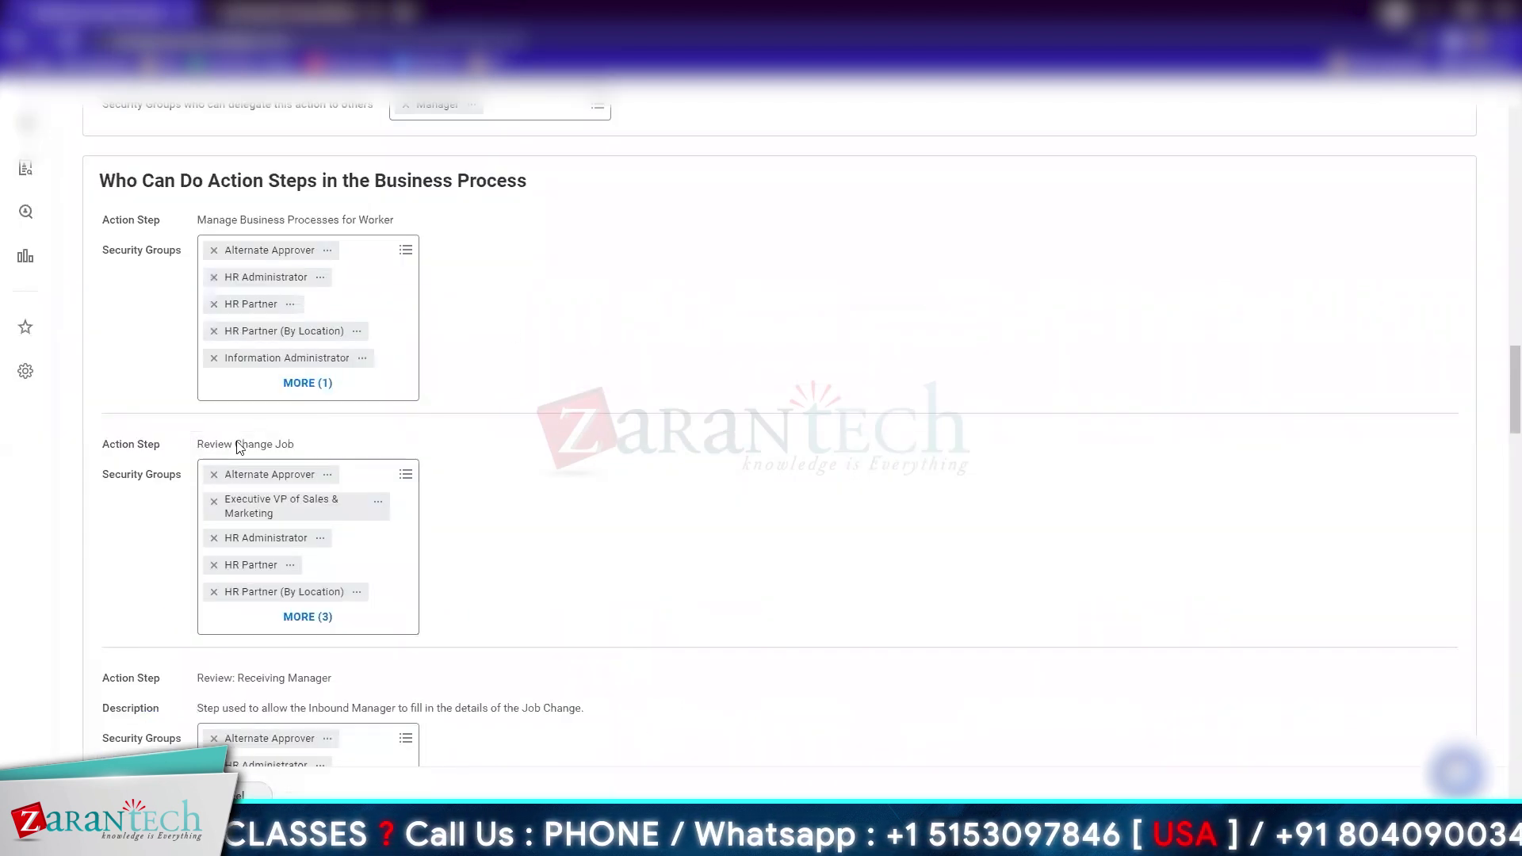
Compare the policy's action steps with the assigned groups and the Current and Proposed routing modifiers in the Change Job steps table
scroll(222, 467, "down", 5)
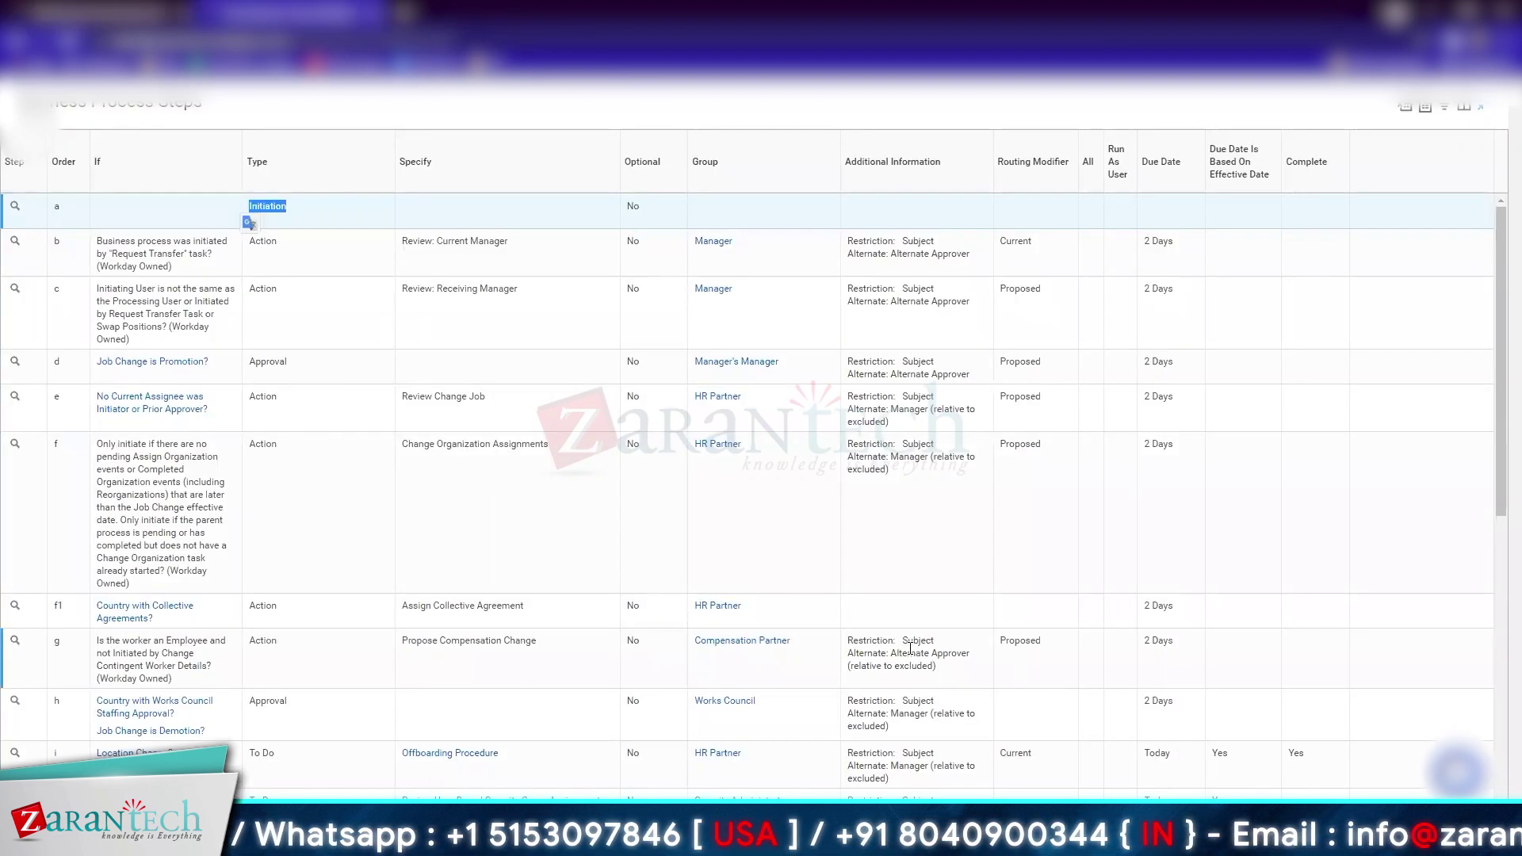
scroll(760, 498, "down", 7)
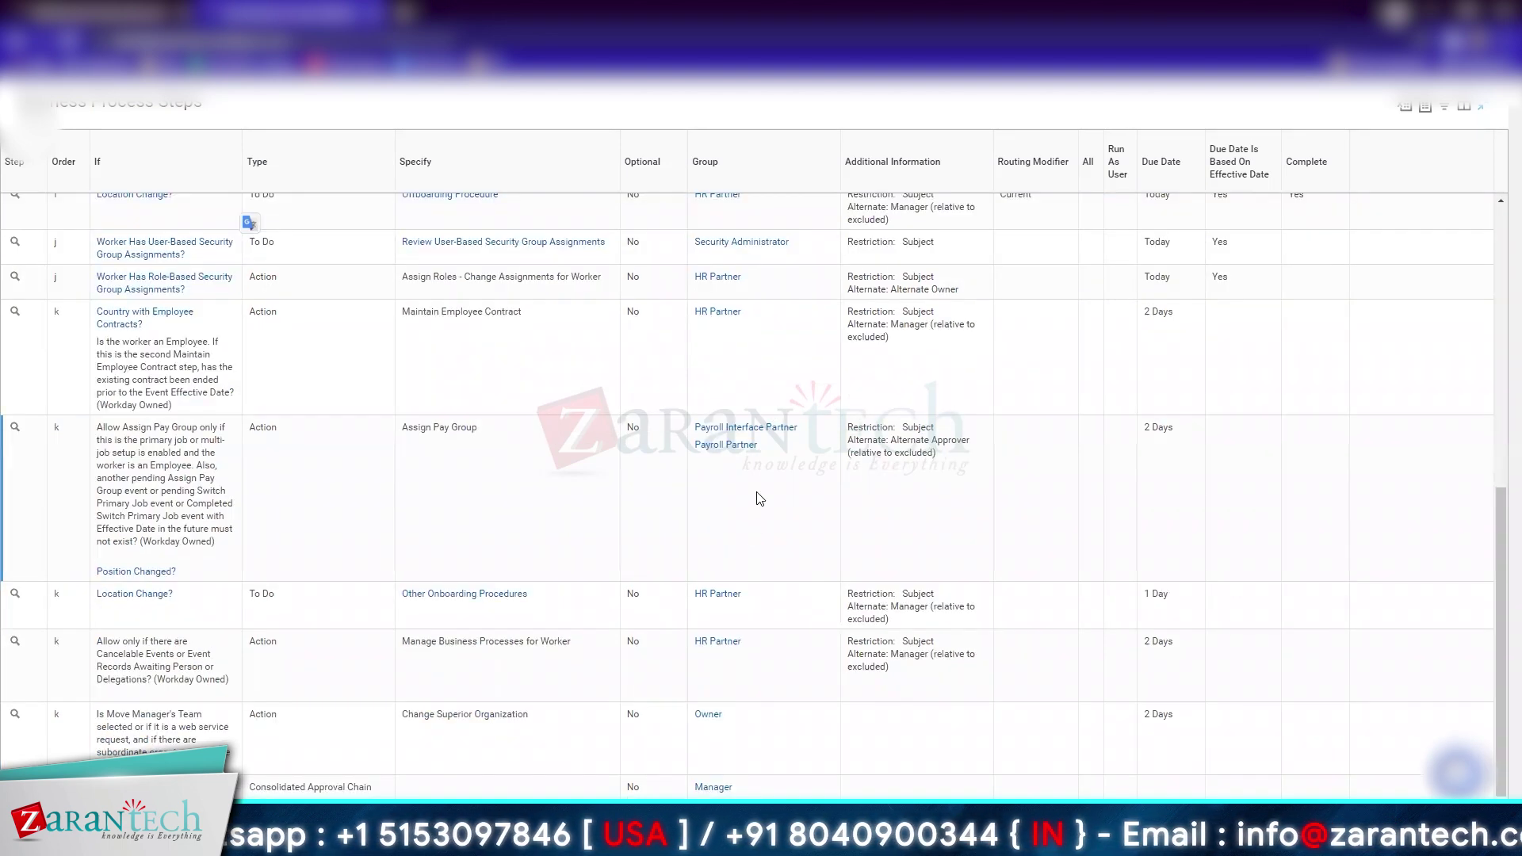
scroll(724, 627, "up", 7)
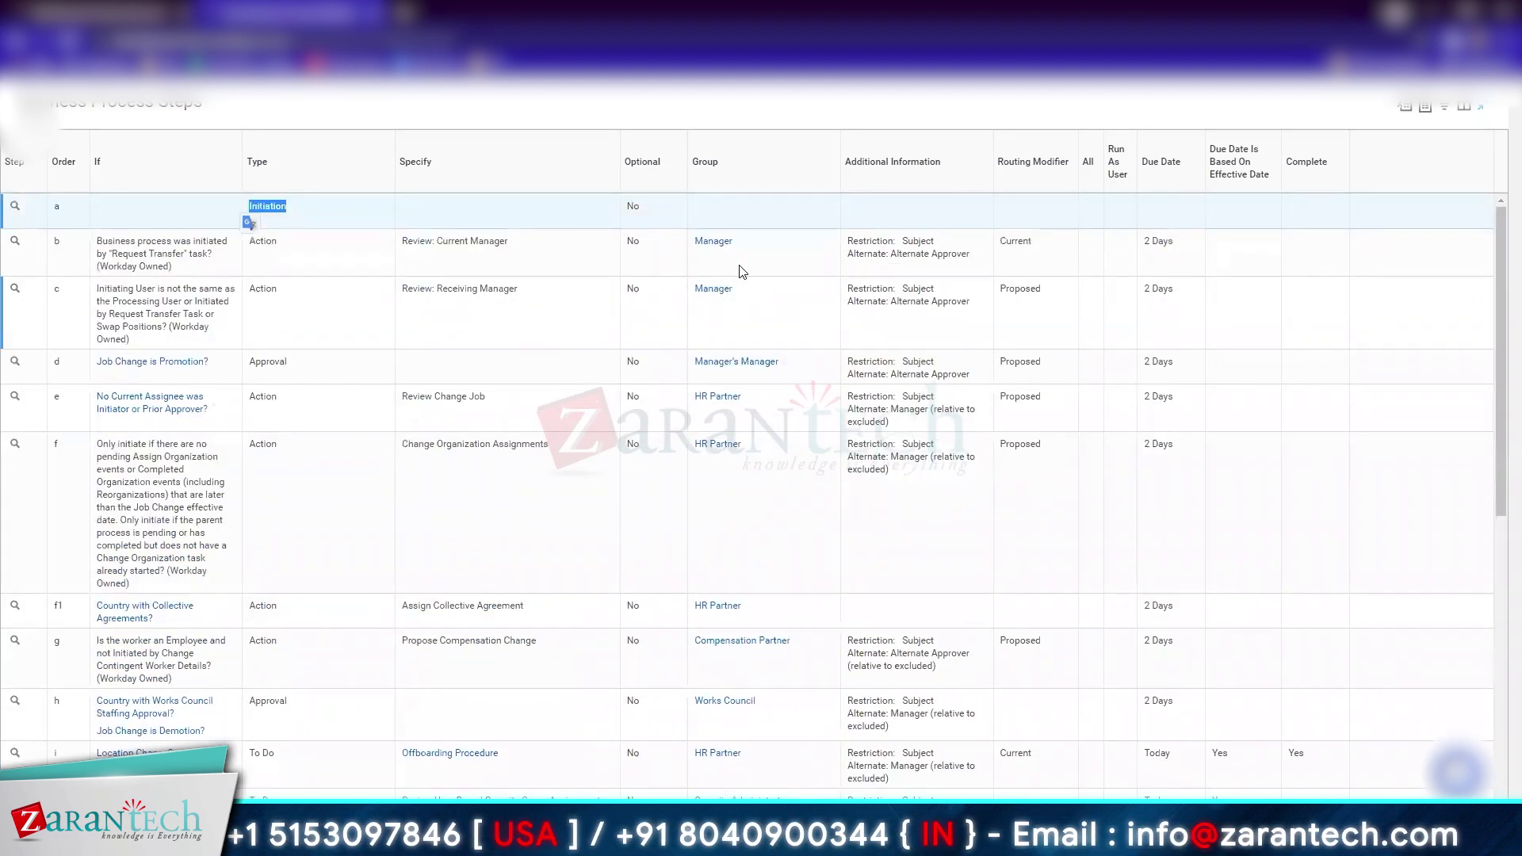
left_click(741, 183)
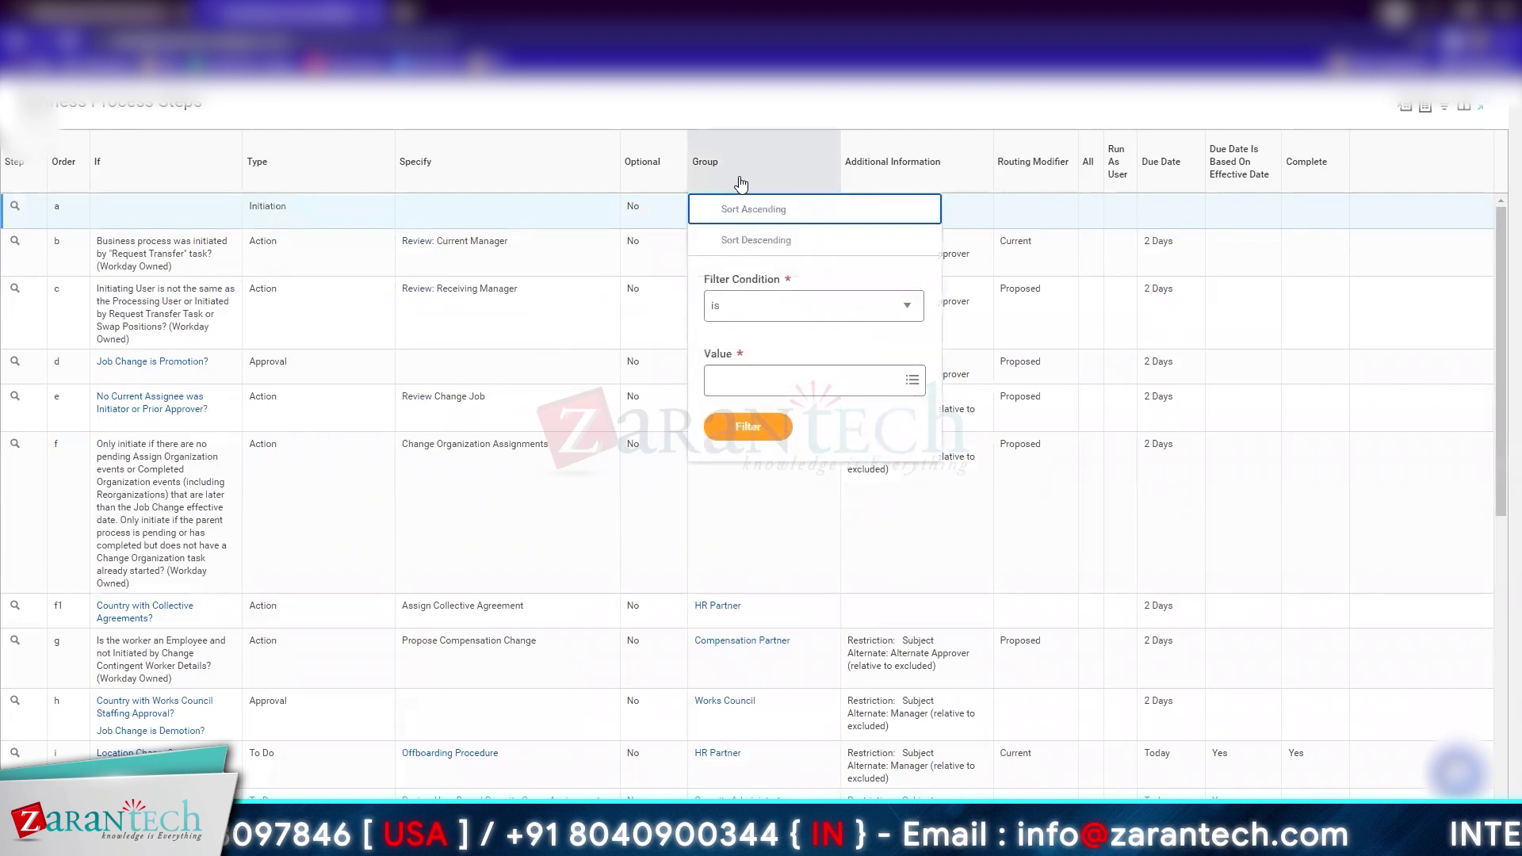
left_click(740, 183)
left_click(710, 246)
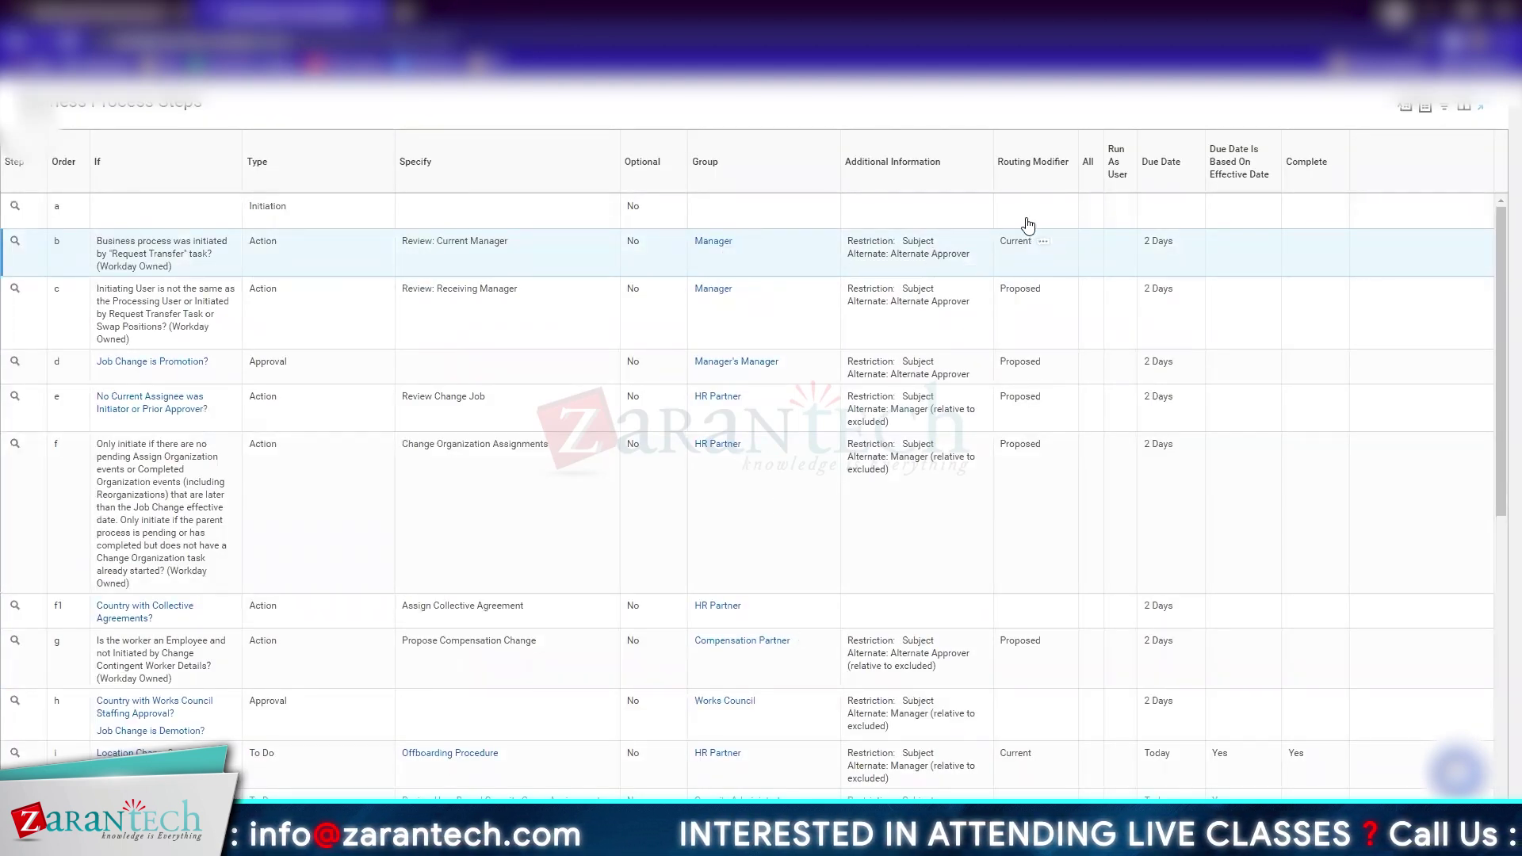
double_click(1016, 241)
double_click(1019, 290)
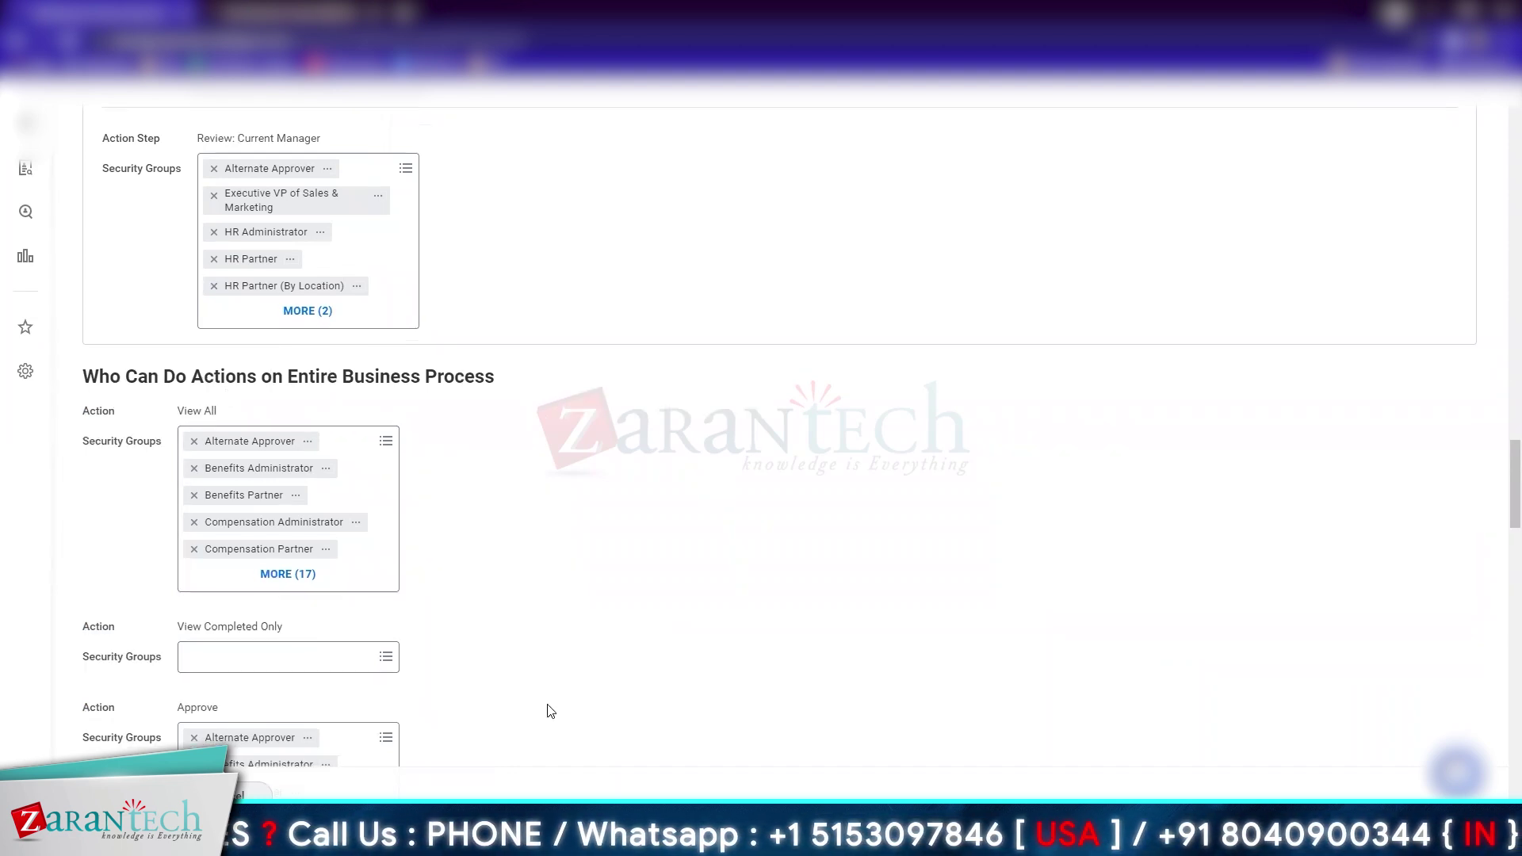
Review the security groups for actions on the entire business process, from View All and Approve through Cancel, Rescind, Correct and reassignment
scroll(550, 707, "down", 5)
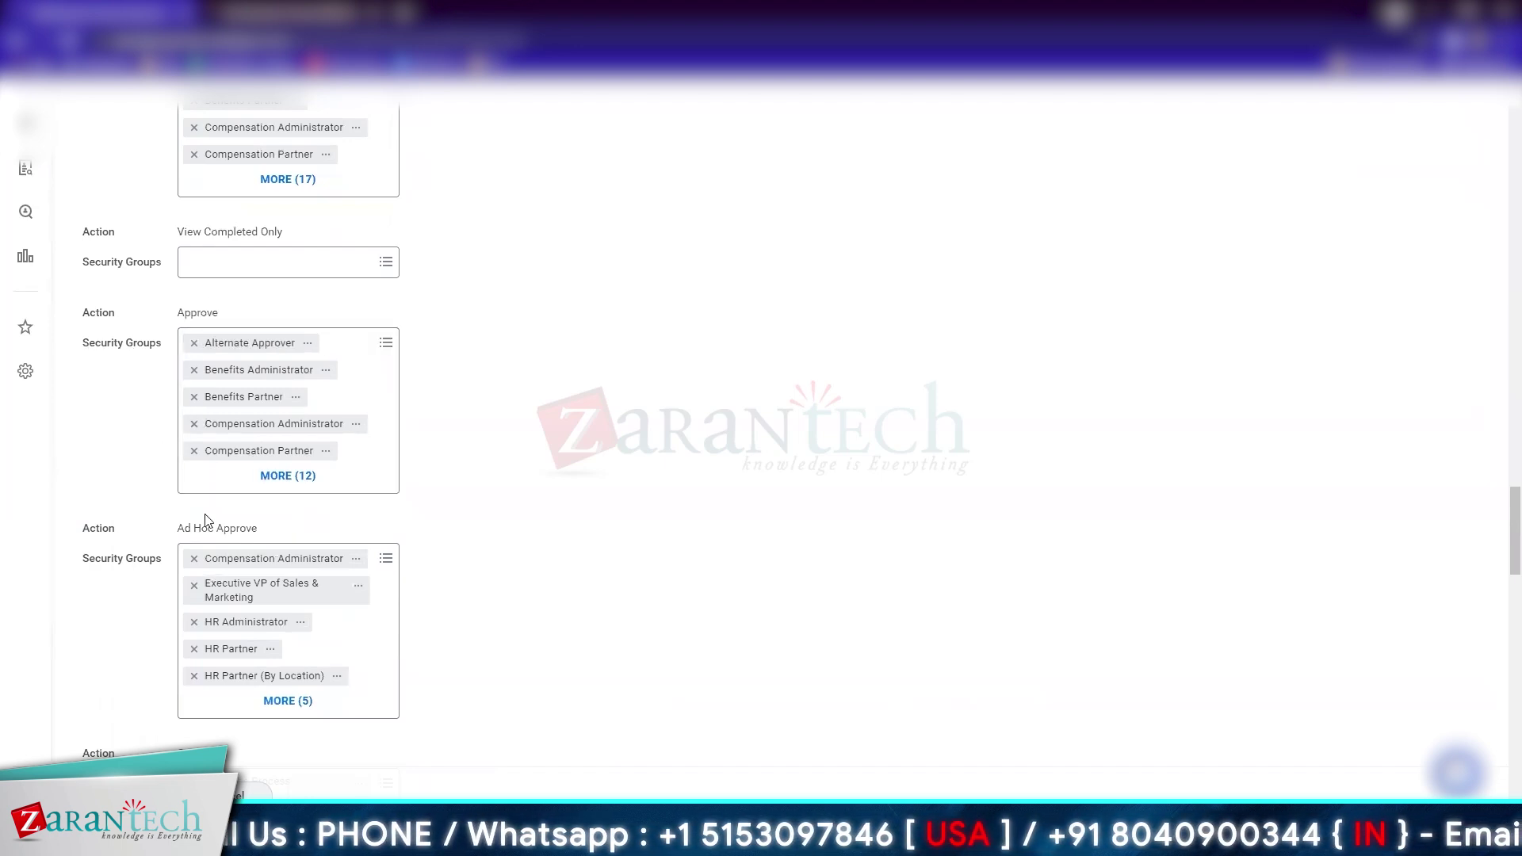
scroll(205, 520, "down", 3)
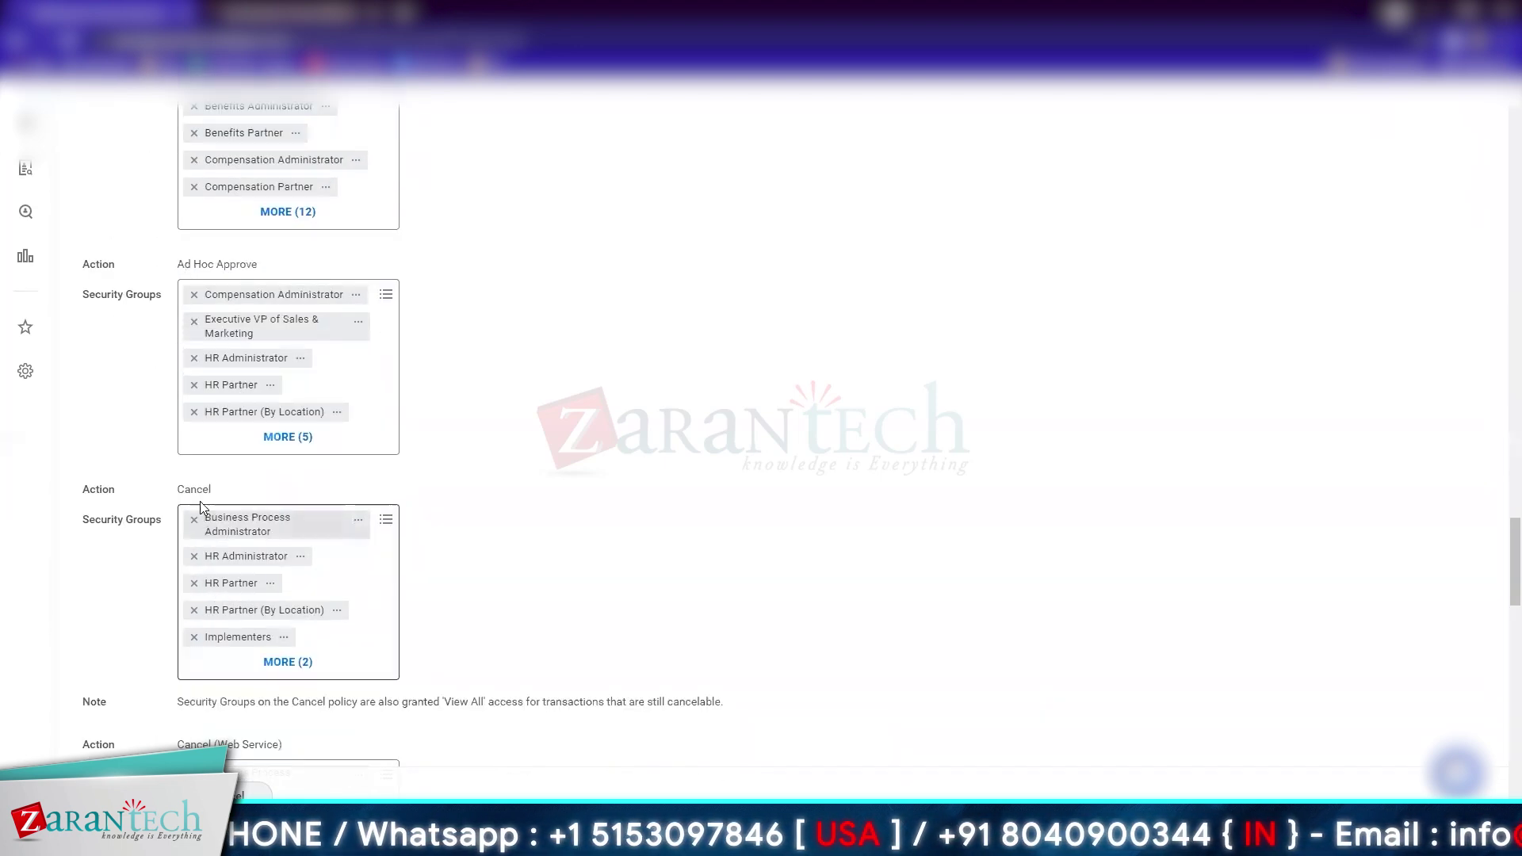
scroll(201, 576, "down", 6)
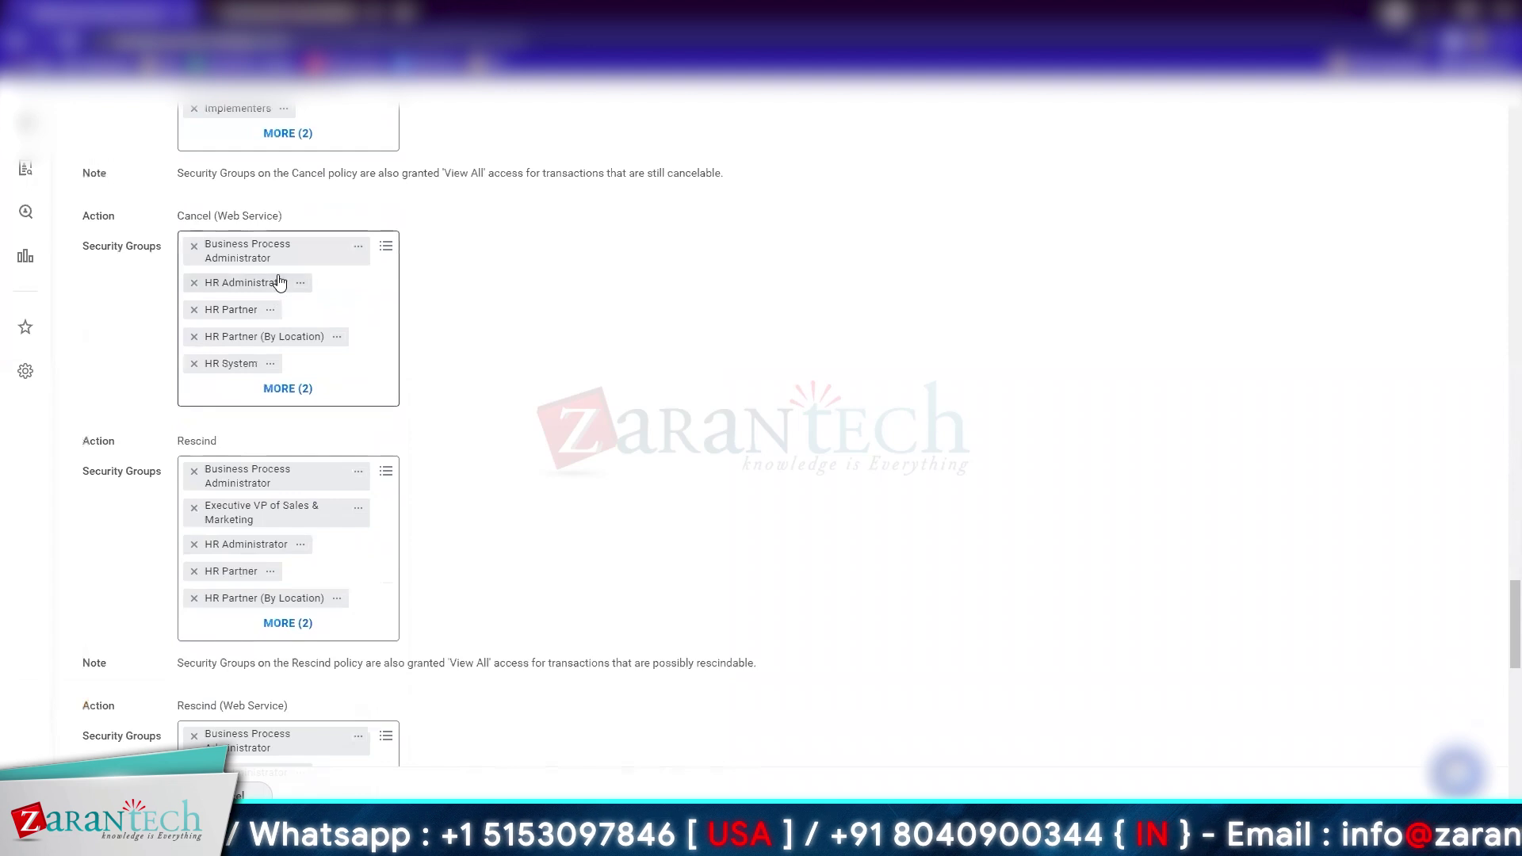
double_click(206, 439)
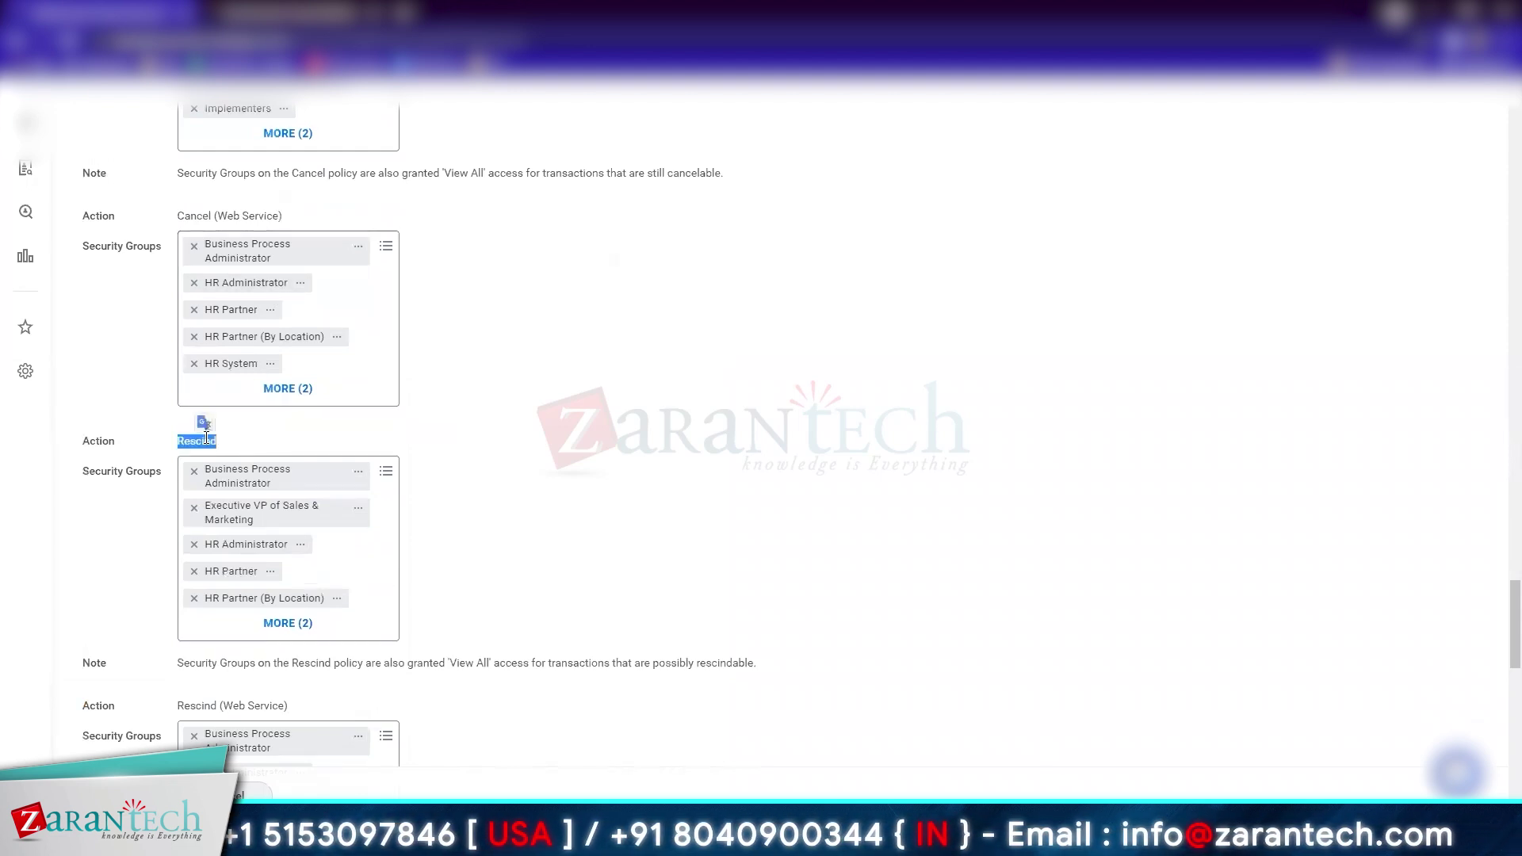
scroll(206, 438, "down", 5)
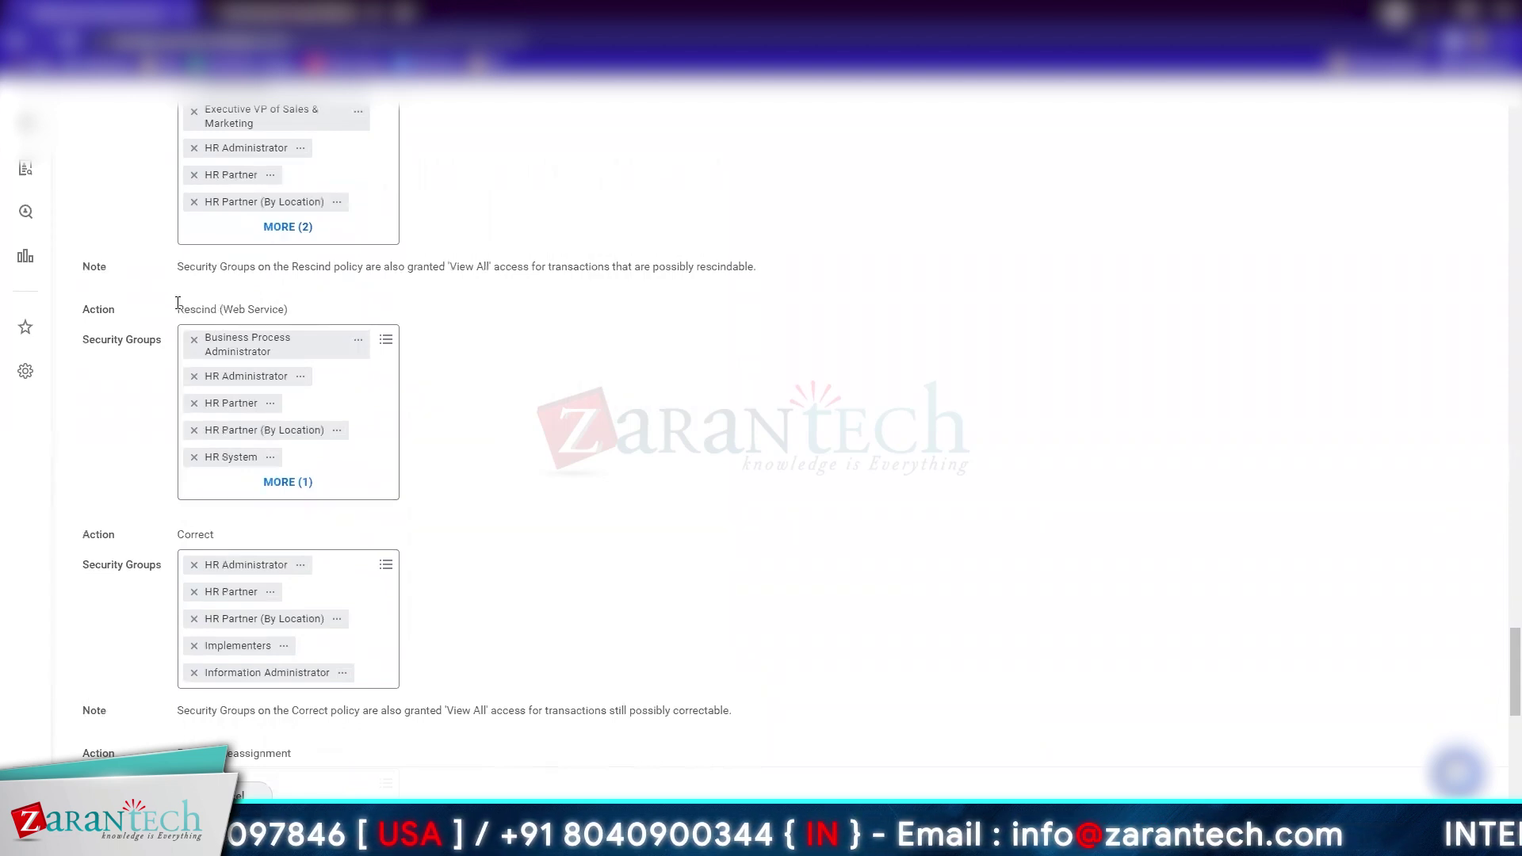
left_click_drag(178, 306, 279, 310)
scroll(180, 539, "down", 1)
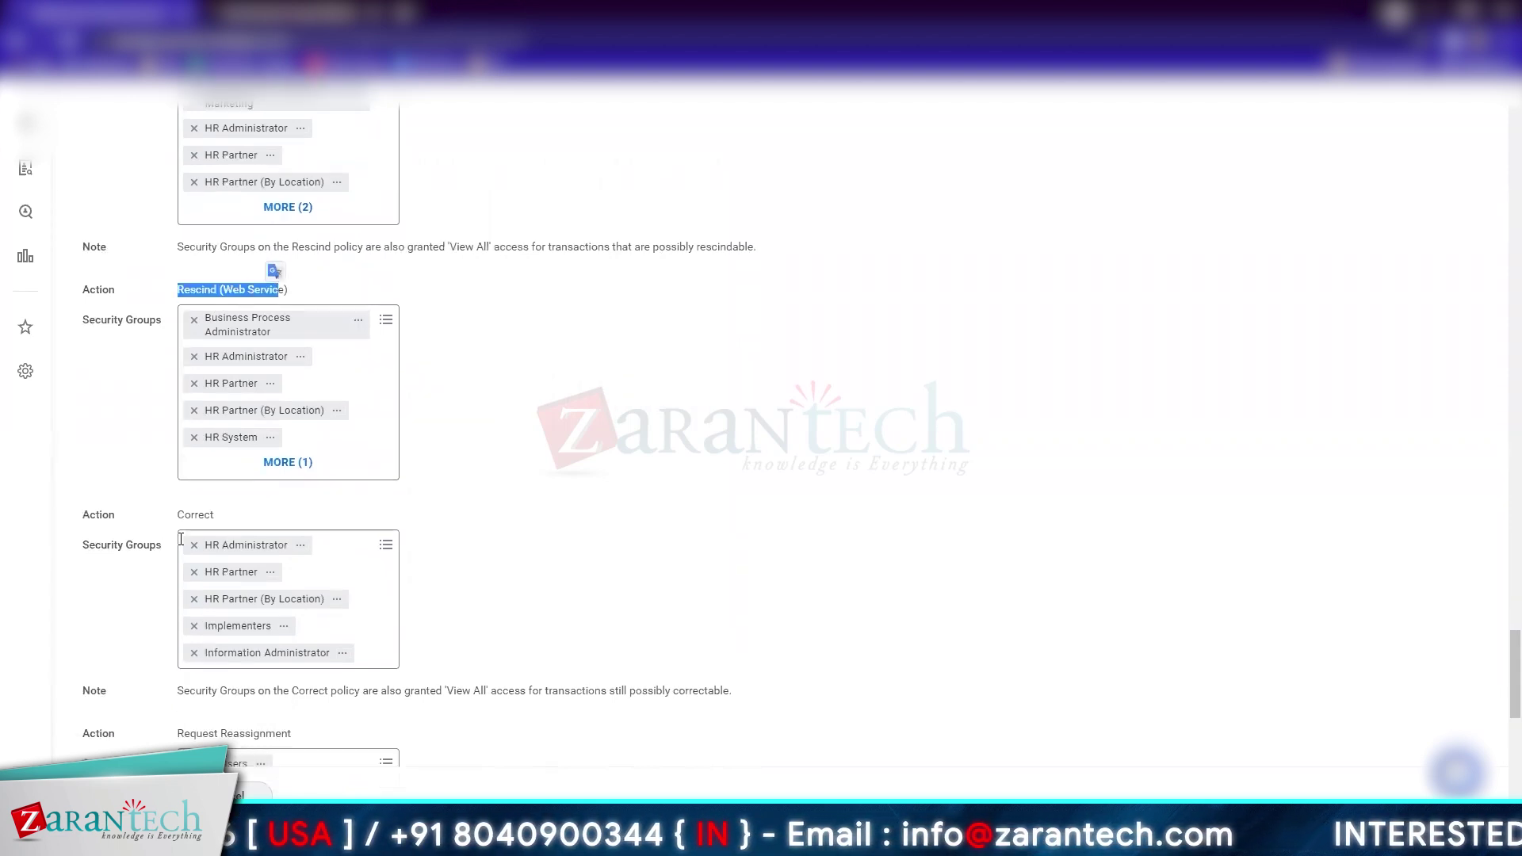
scroll(181, 539, "down", 1)
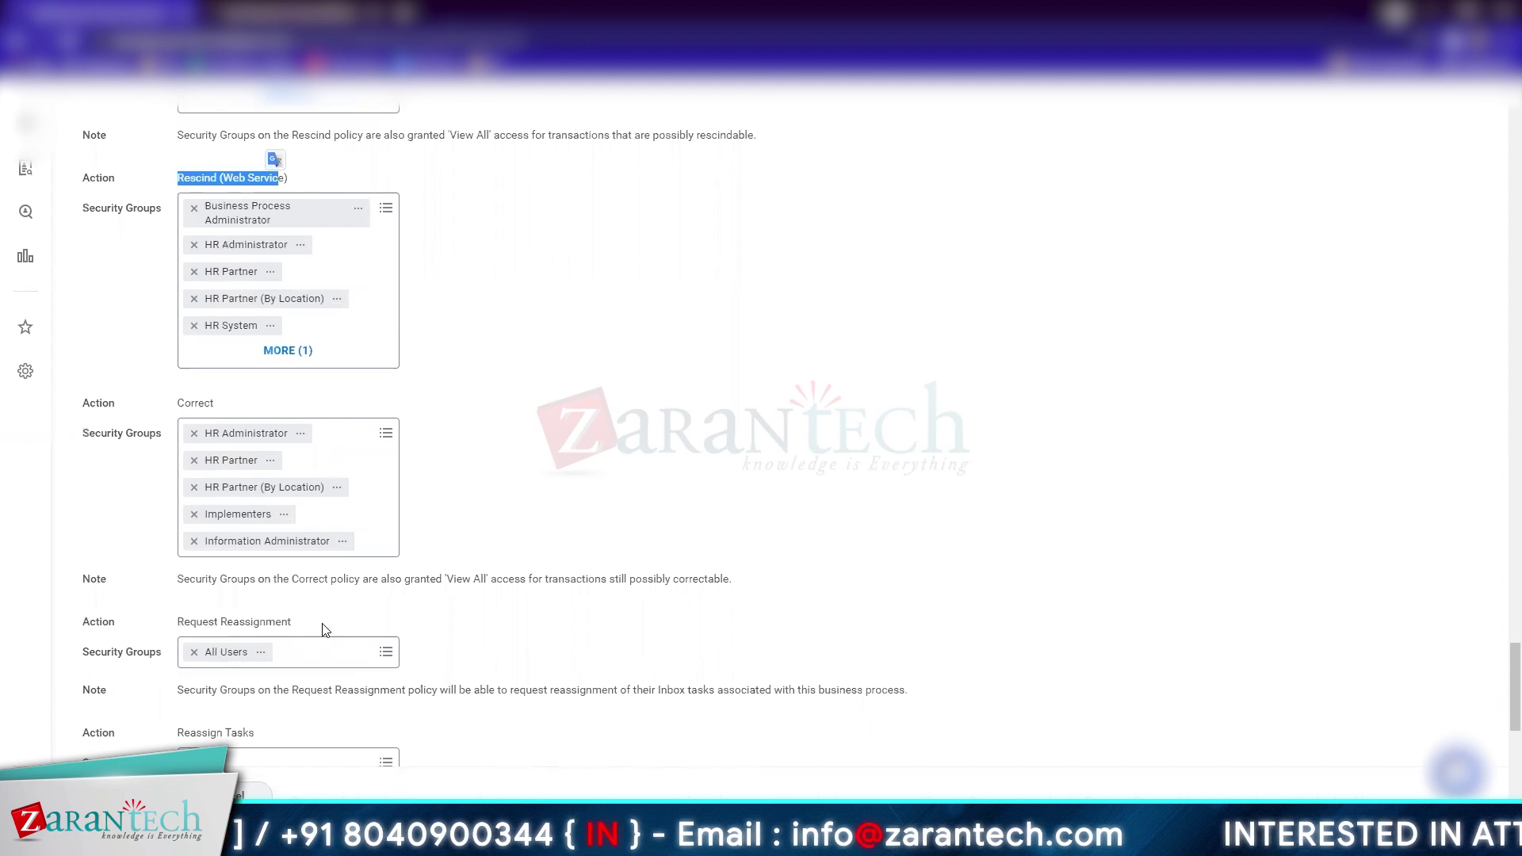
scroll(322, 630, "down", 4)
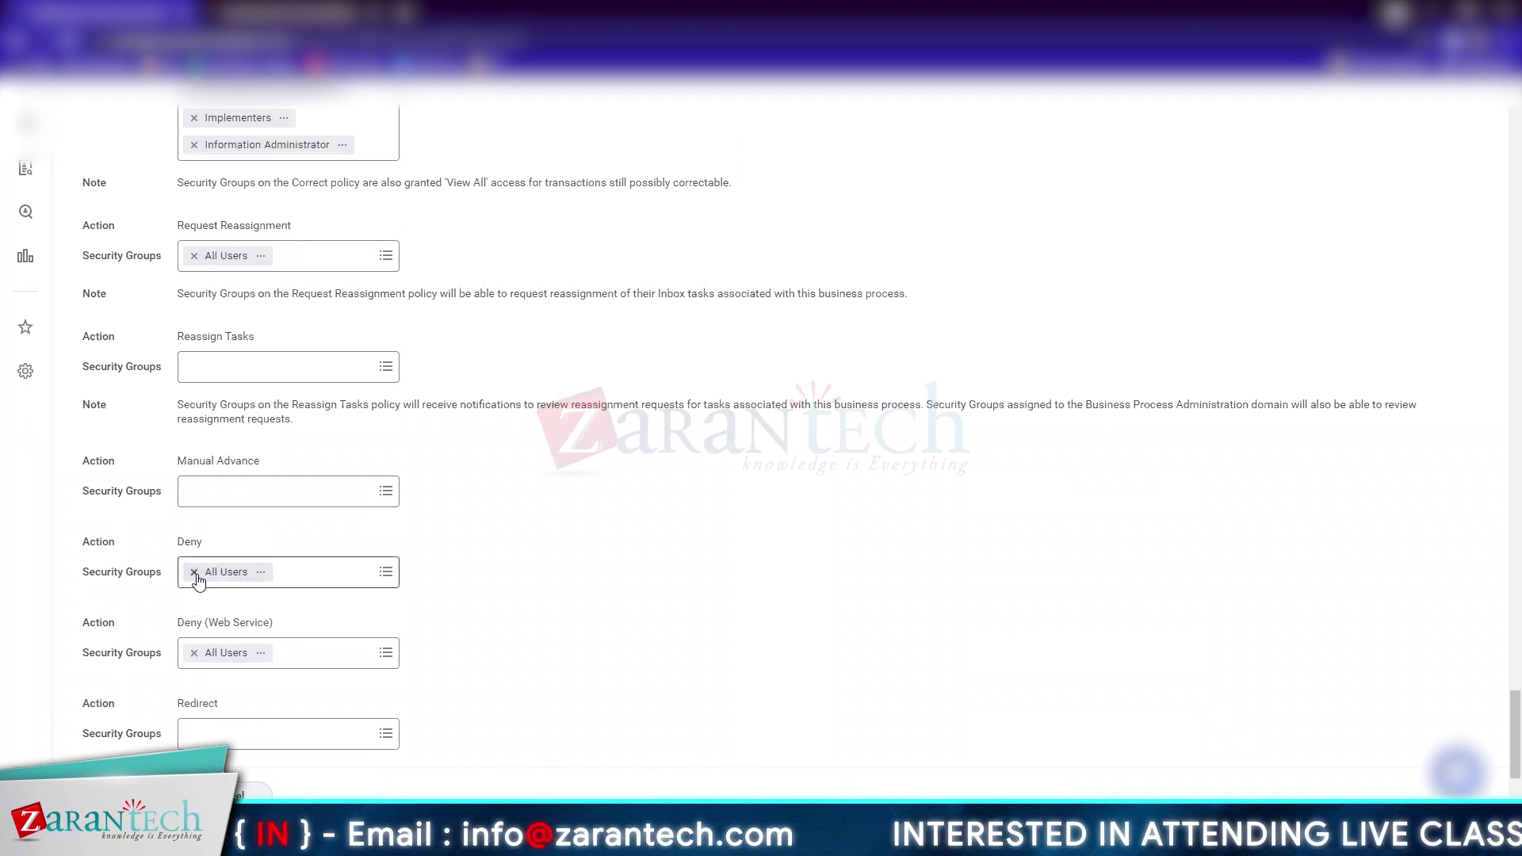
Remove All Users from the Deny and Deny (Web Service) security groups and review the policy restrictions
left_click(194, 653)
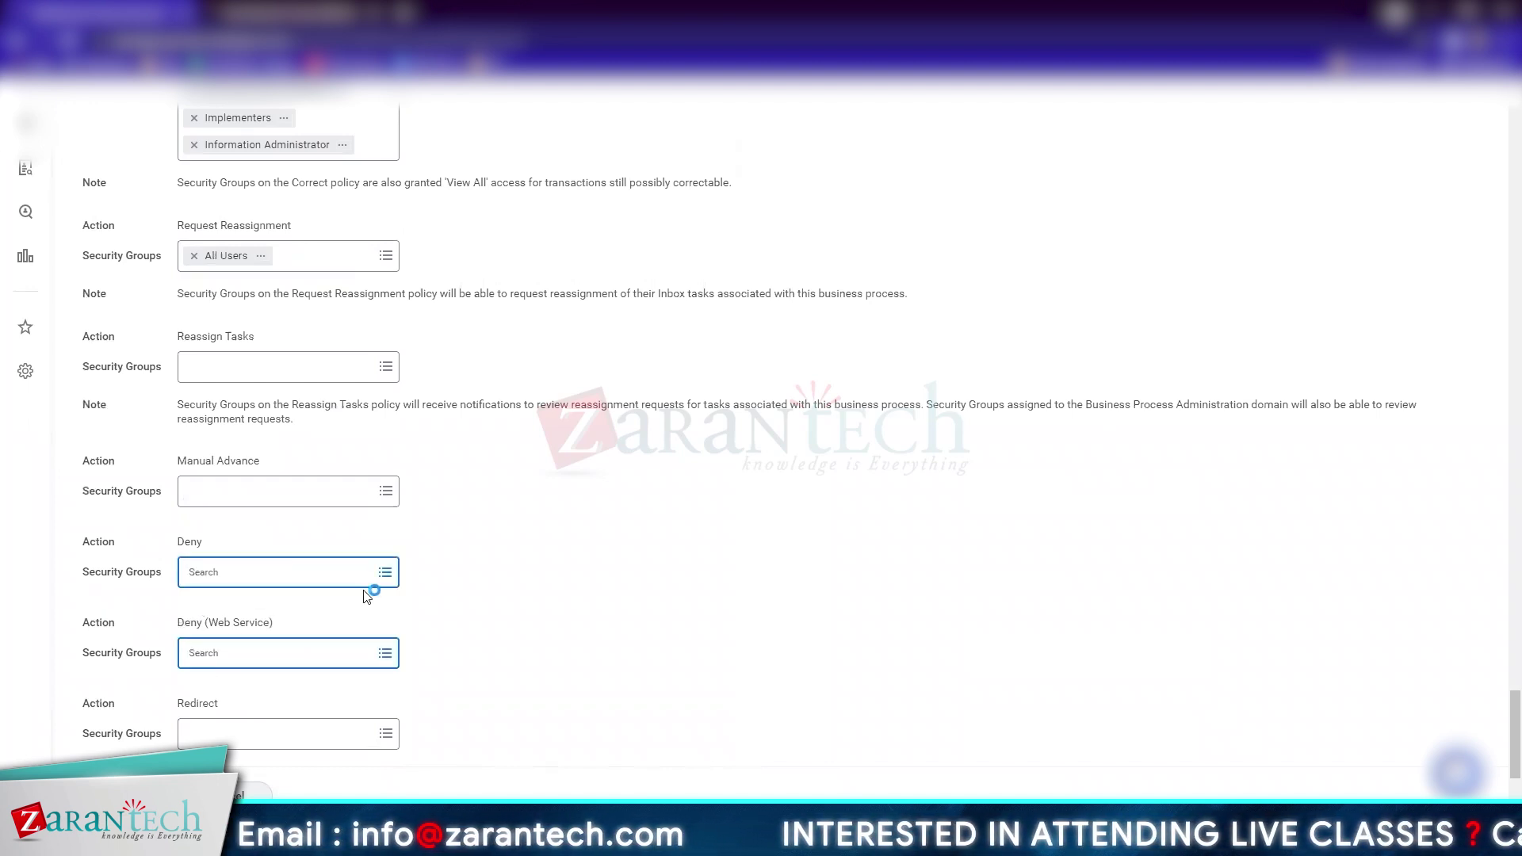
scroll(367, 595, "down", 4)
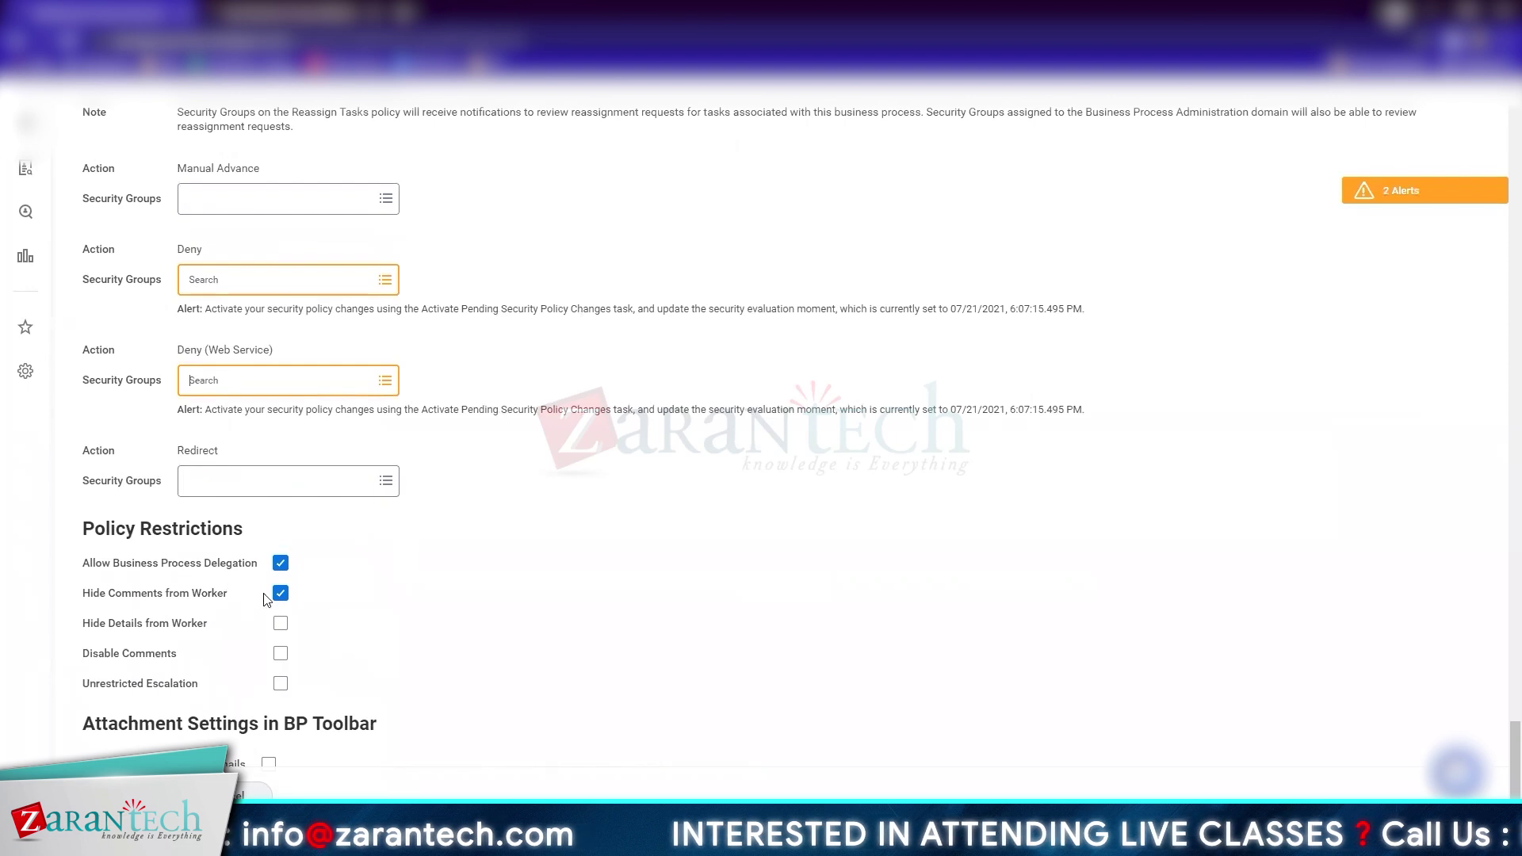
scroll(302, 525, "down", 1)
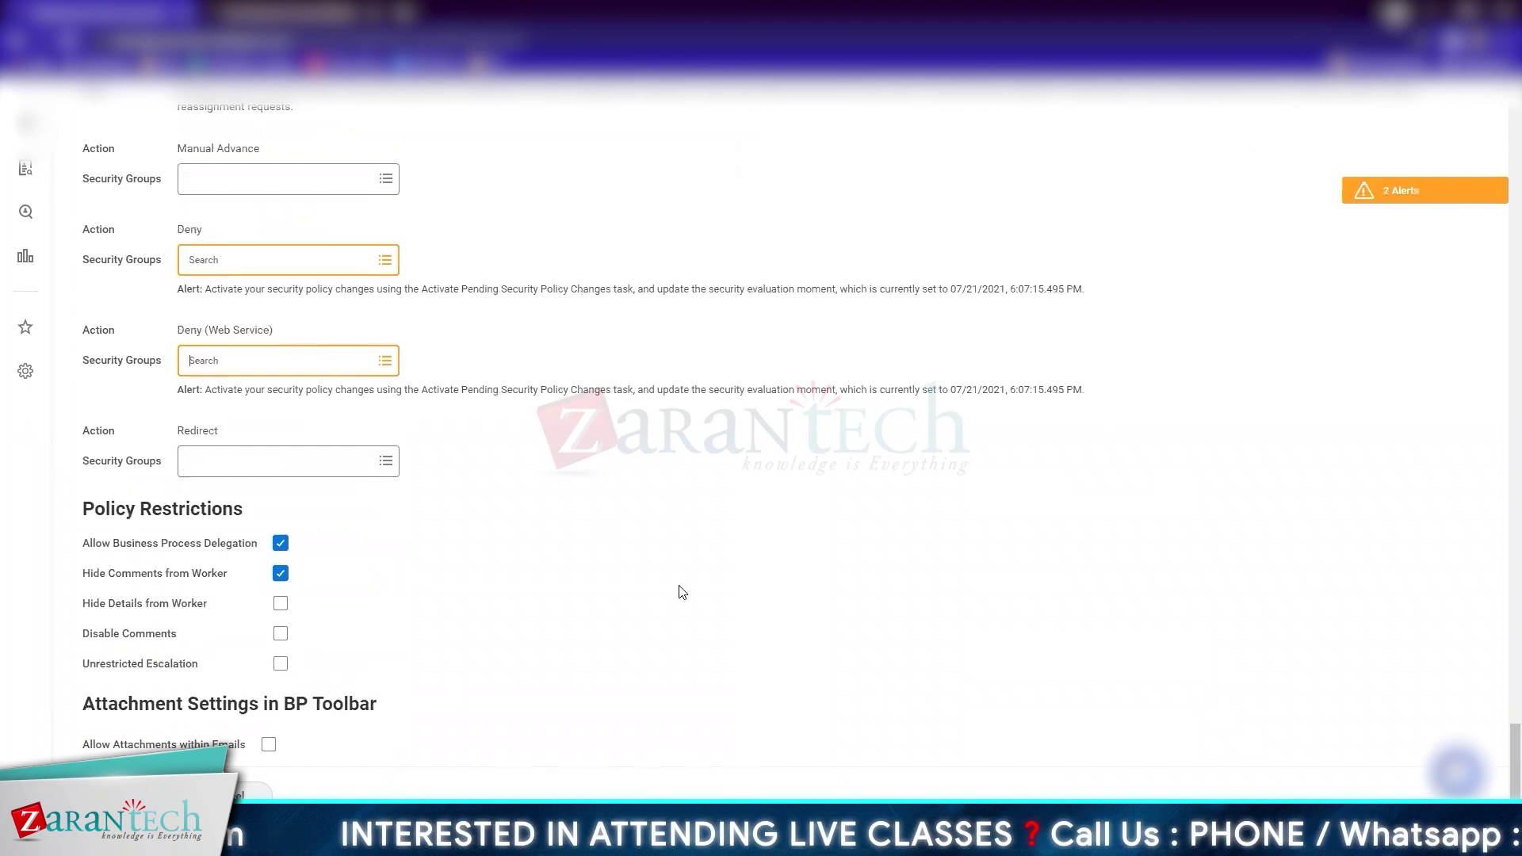
left_click(593, 594)
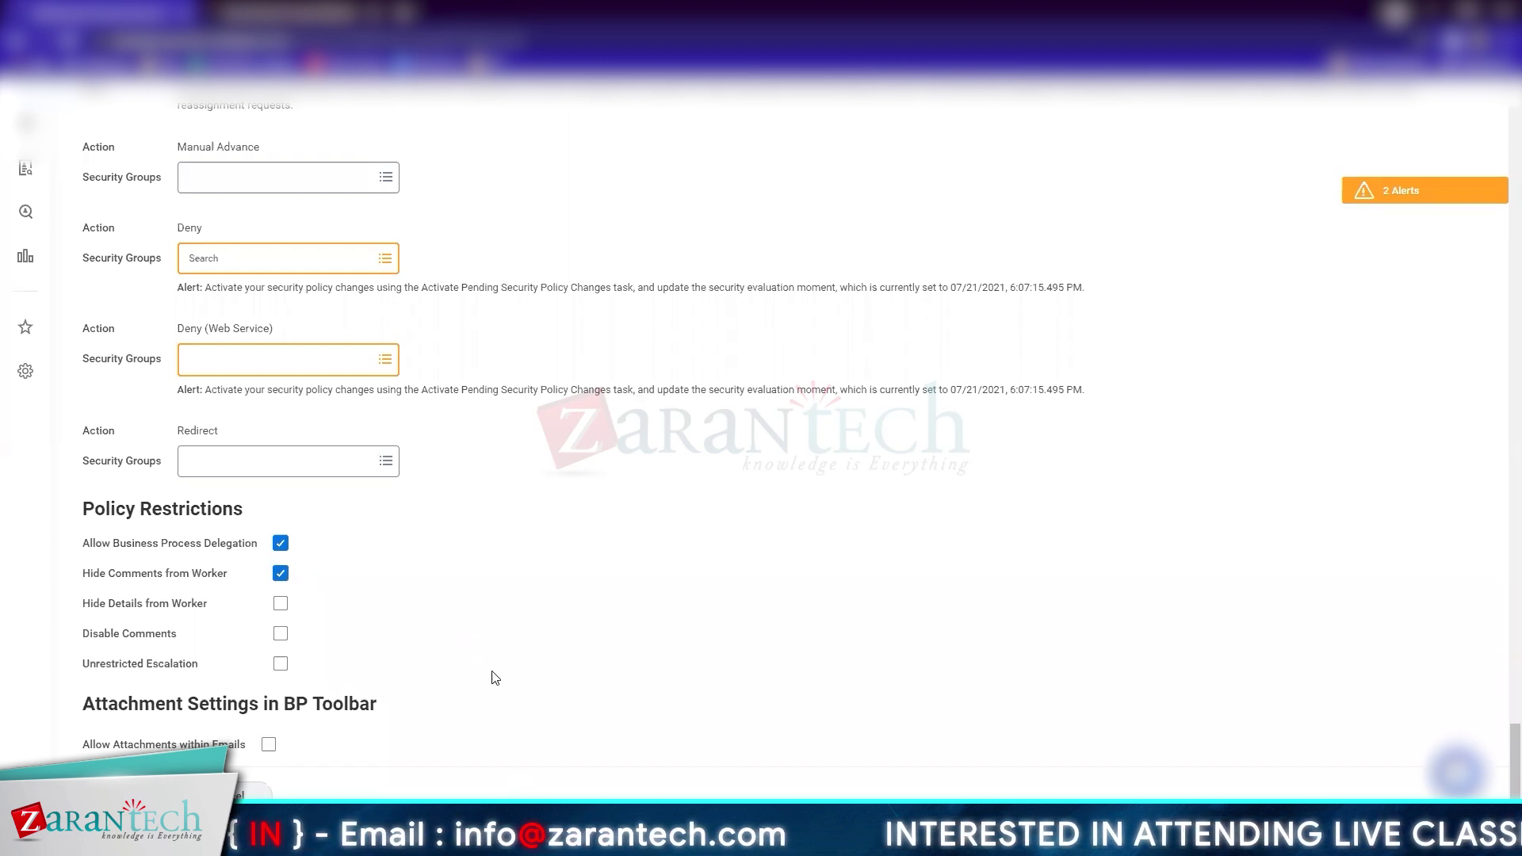
Try allowing attachments within emails, turn the option back off, and save the edited security policy
left_click(269, 744)
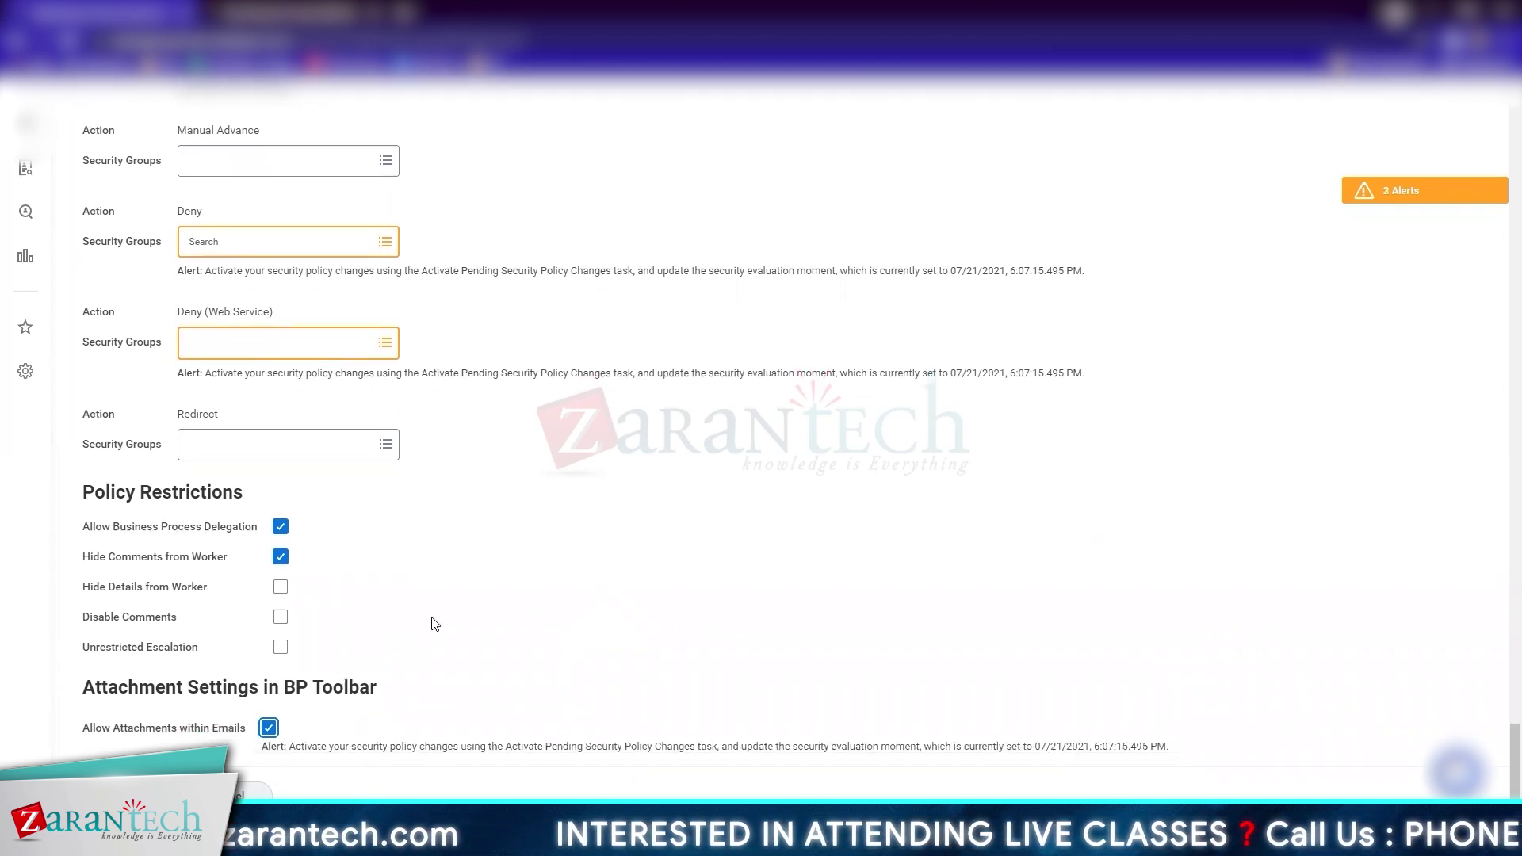
left_click(269, 728)
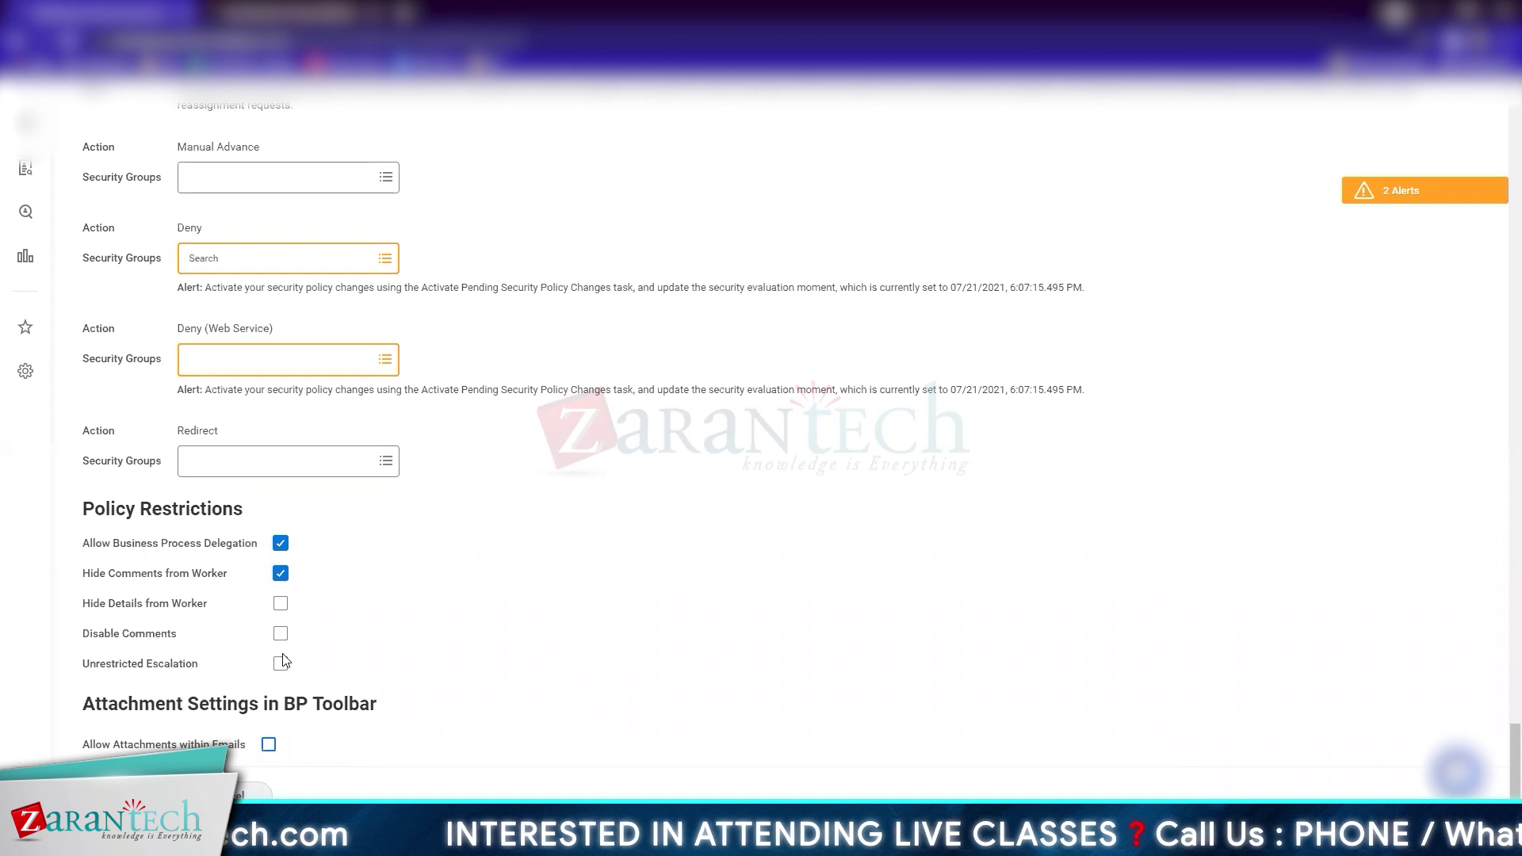
left_click(123, 795)
scroll(802, 417, "down", 3)
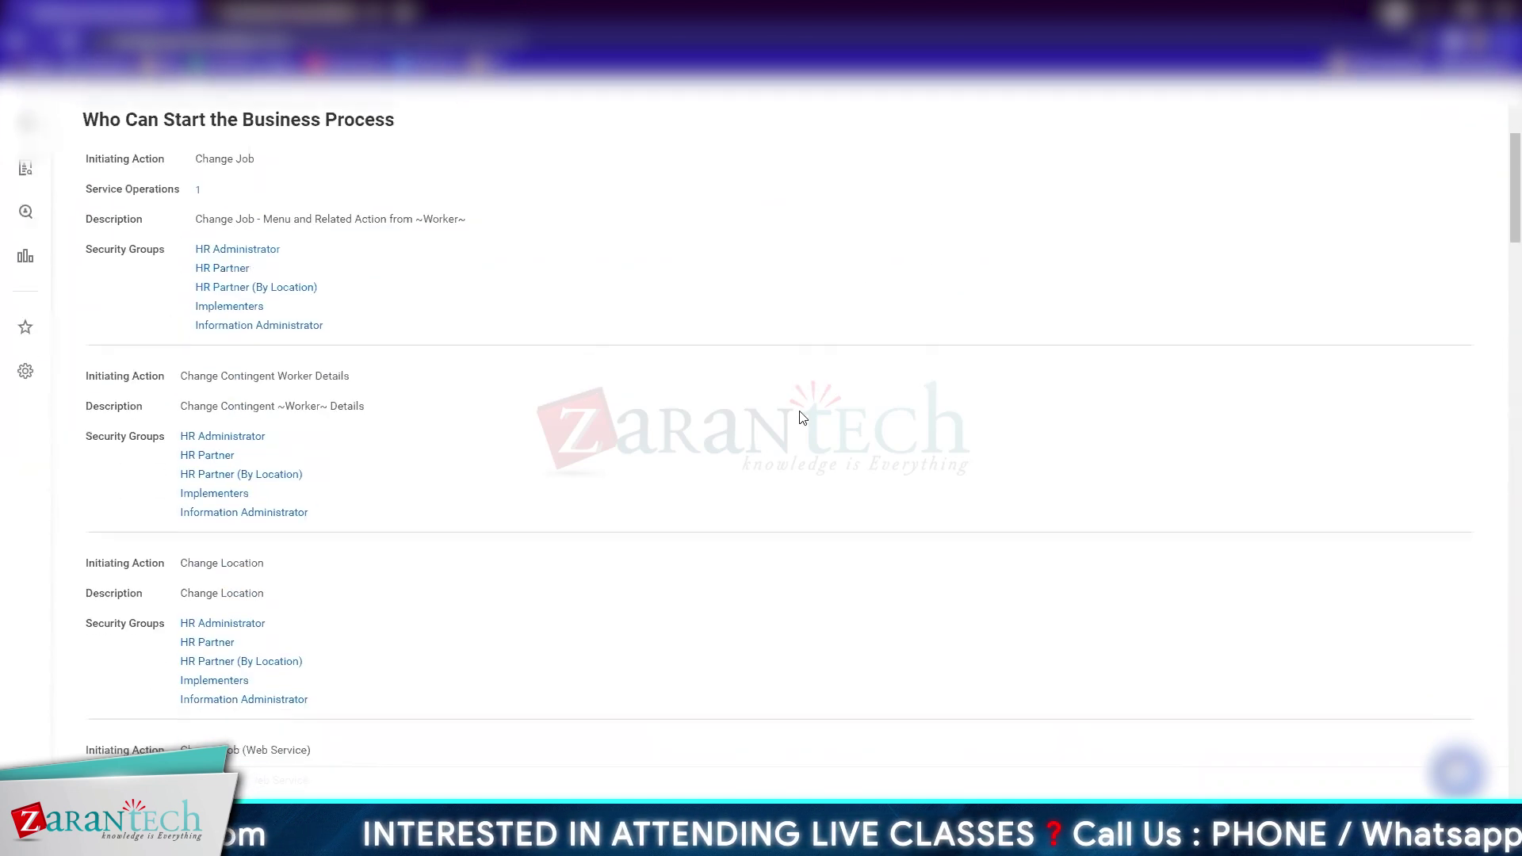
Search for "Act pen sec poli" and open the Activate Pending Security Policy Changes task
scroll(802, 418, "up", 3)
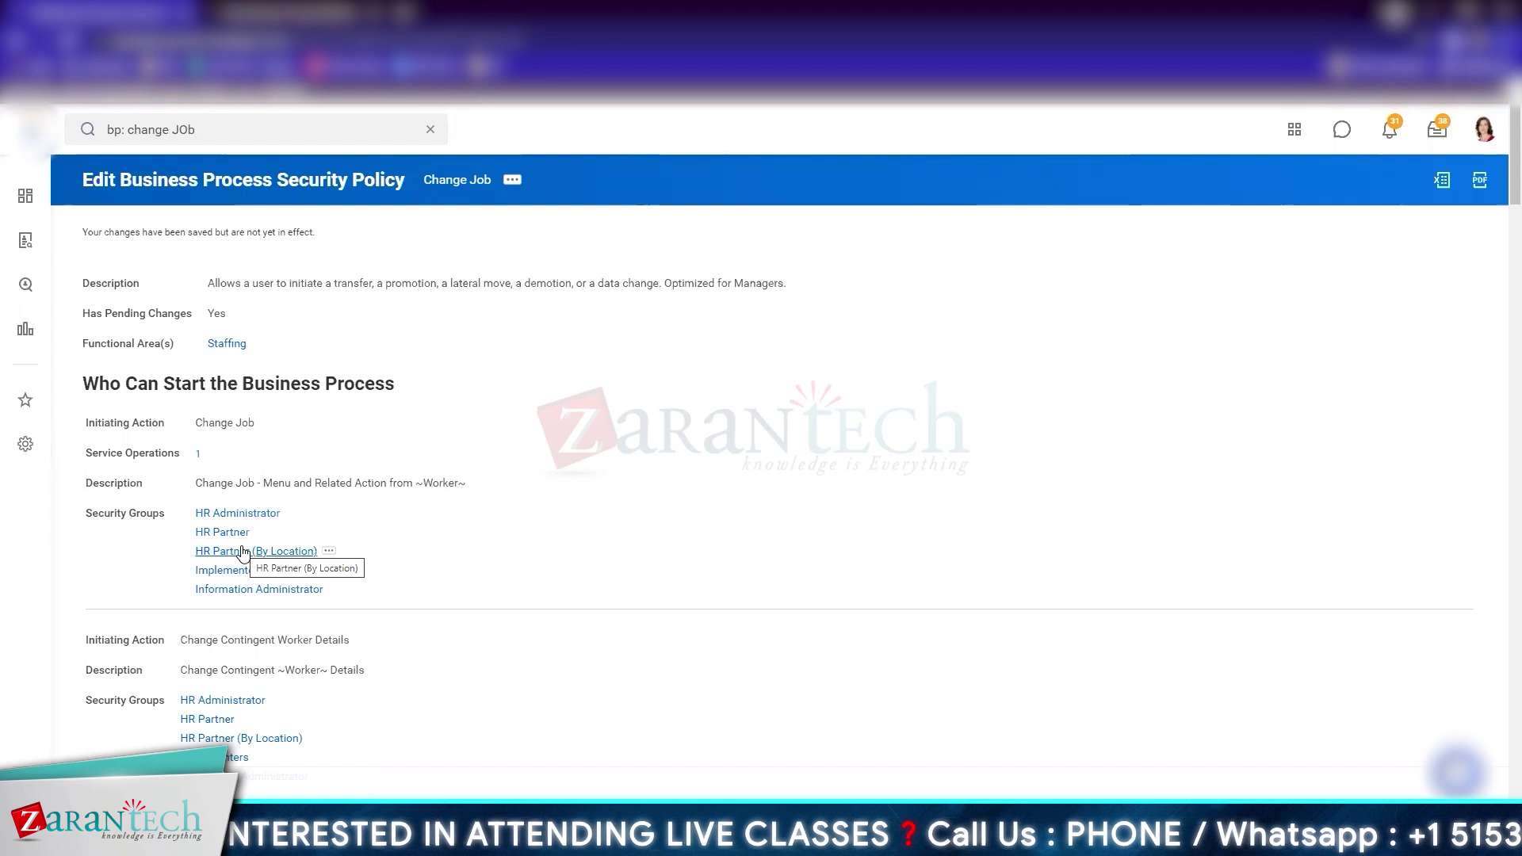
left_click_drag(347, 239, 73, 231)
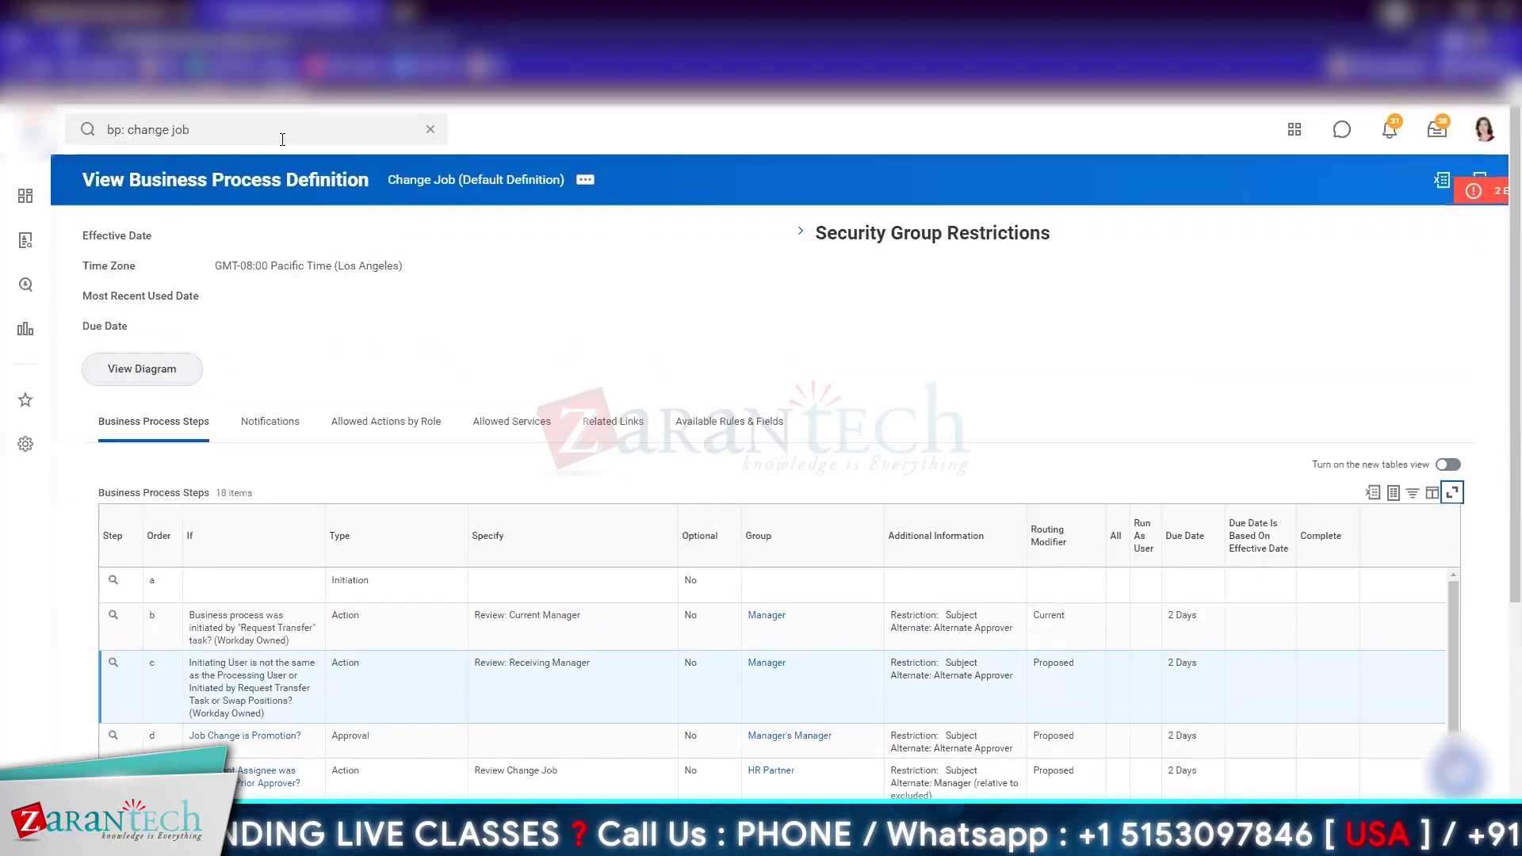
left_click(281, 139)
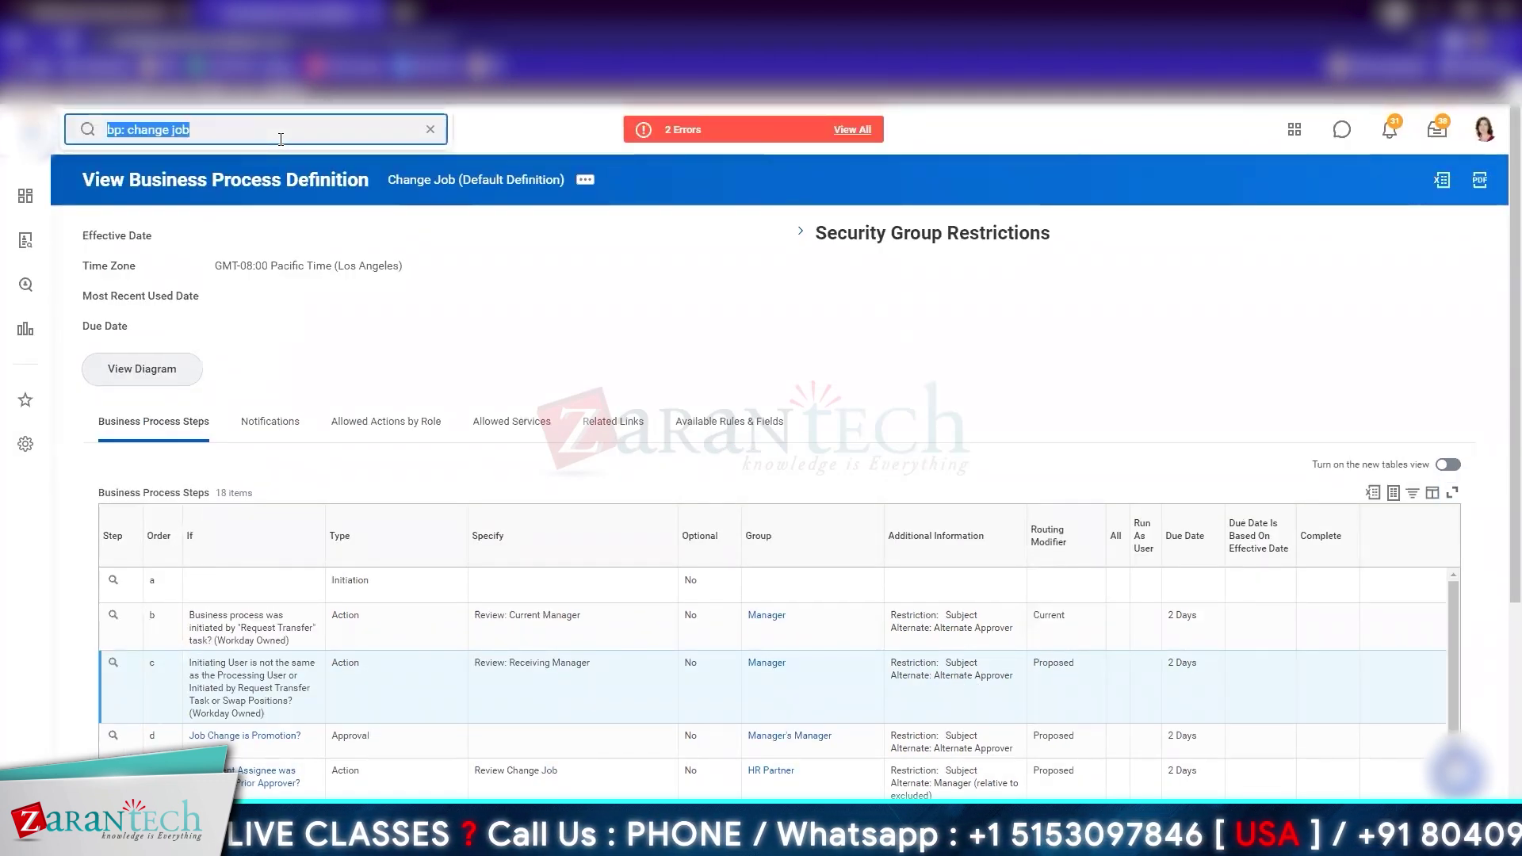
type("Act pen se")
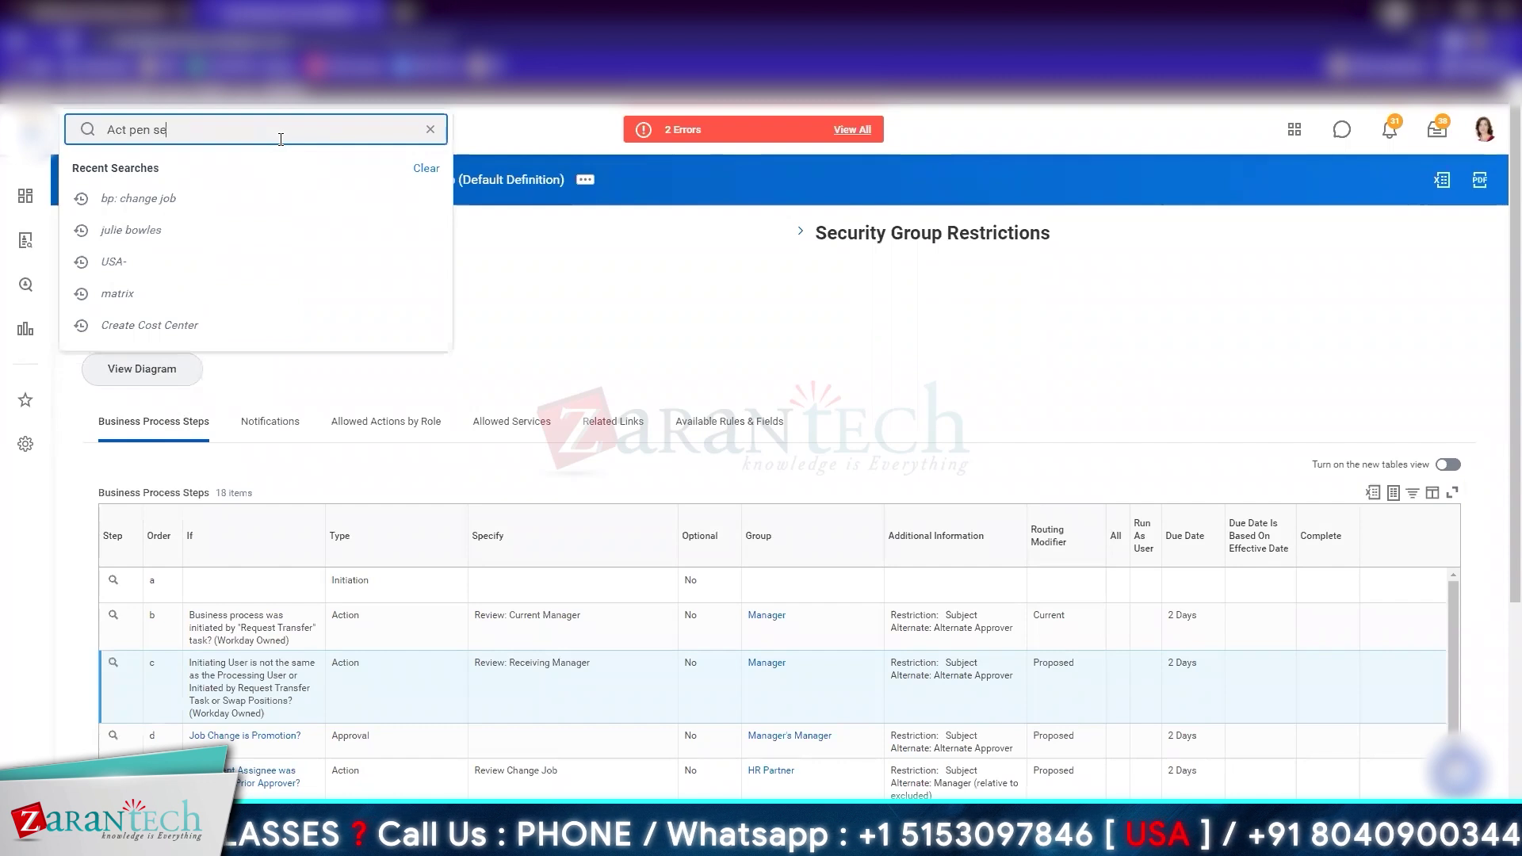
type("c poli")
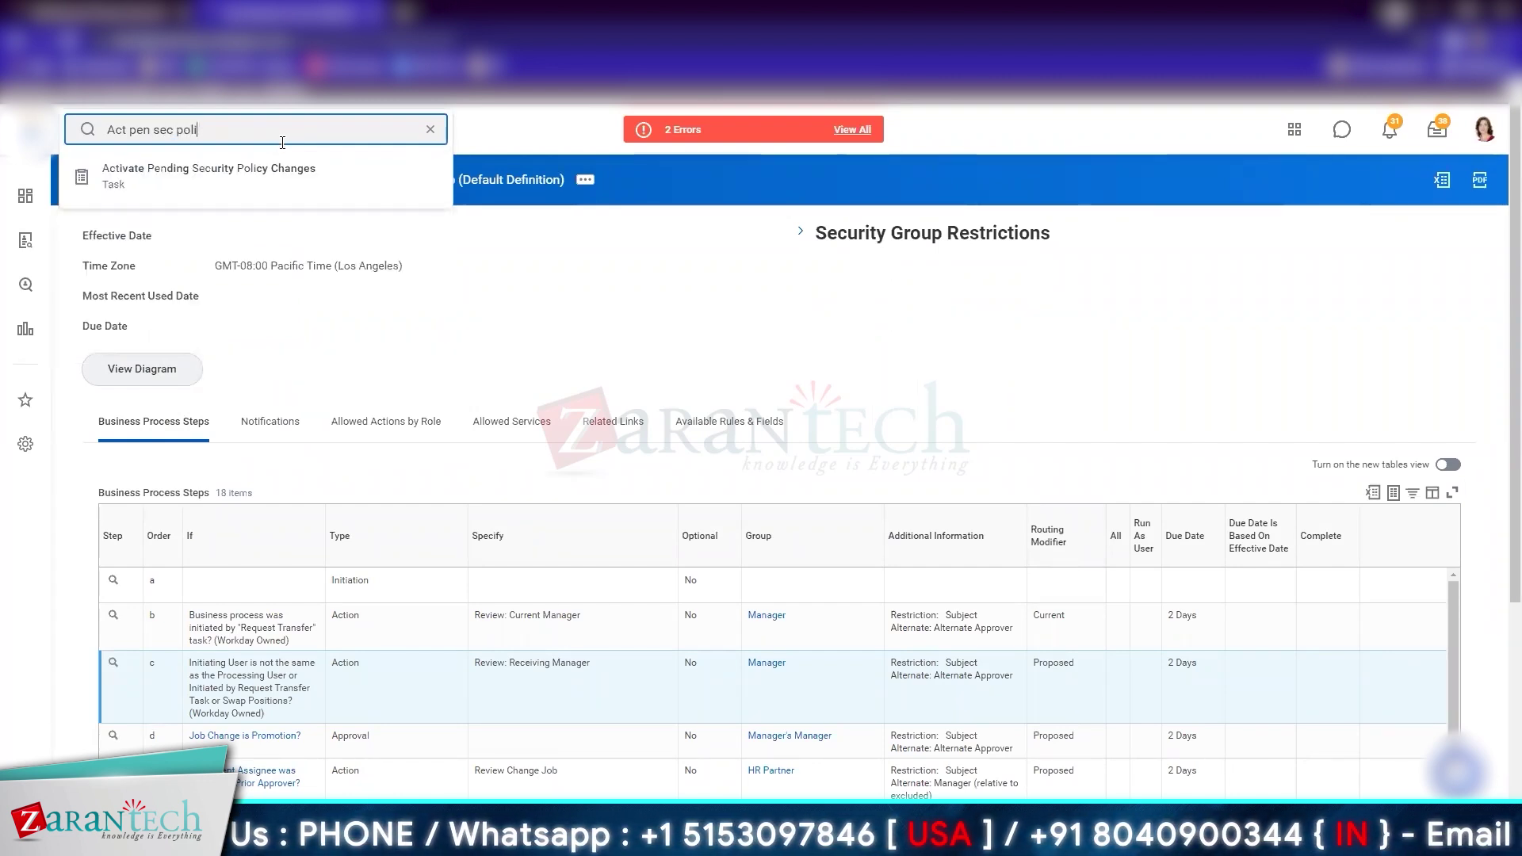
left_click(262, 172)
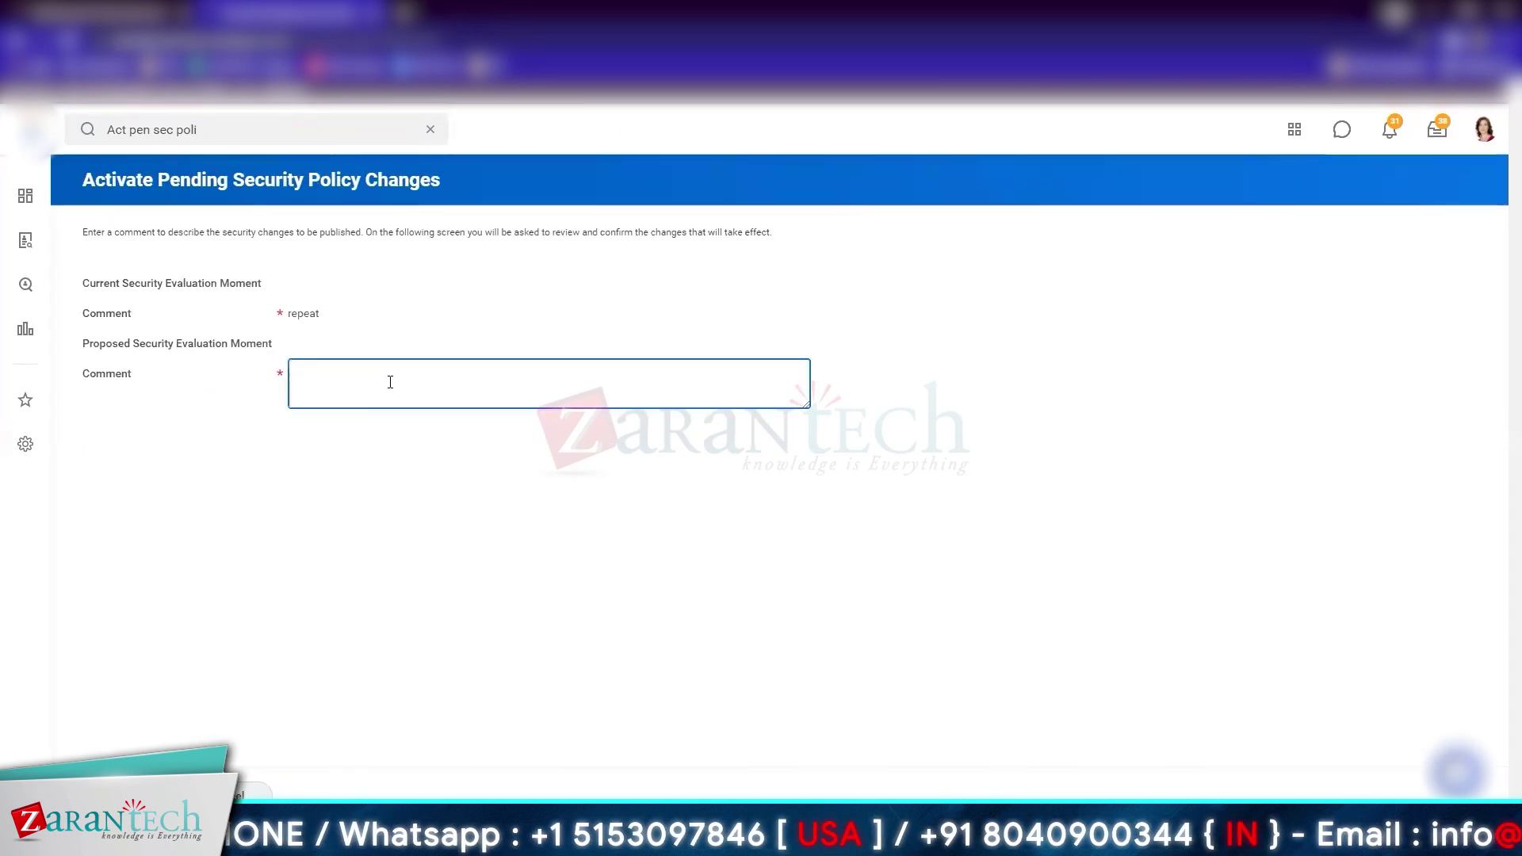
Enter the comment "bp: Change Job > Remove all users from Deny." and confirm activation of the pending security policy changes
type("bp")
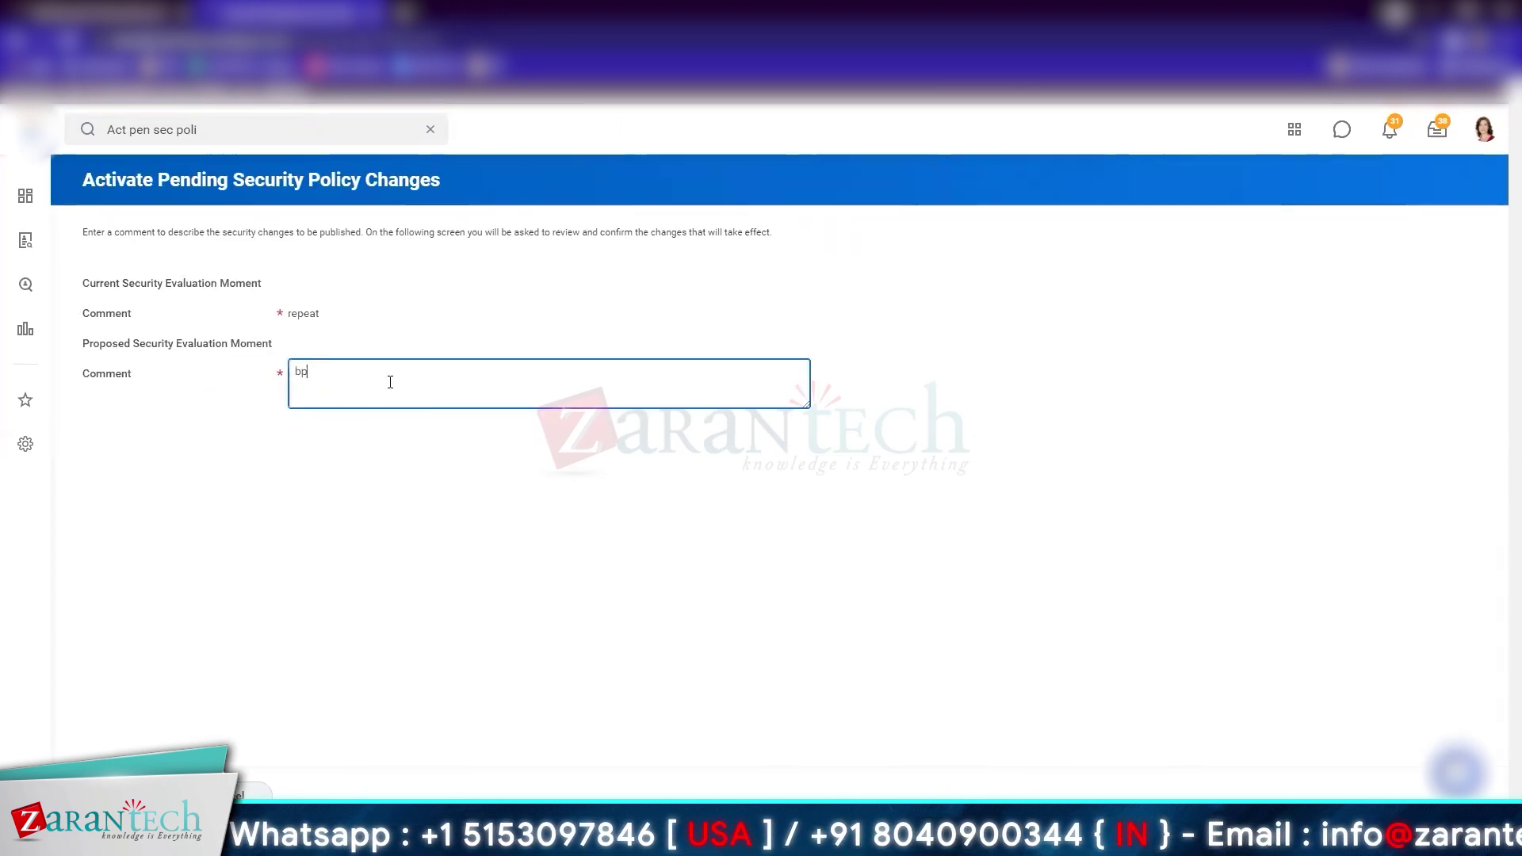
type(": Change Job > Remove all users from Deny.")
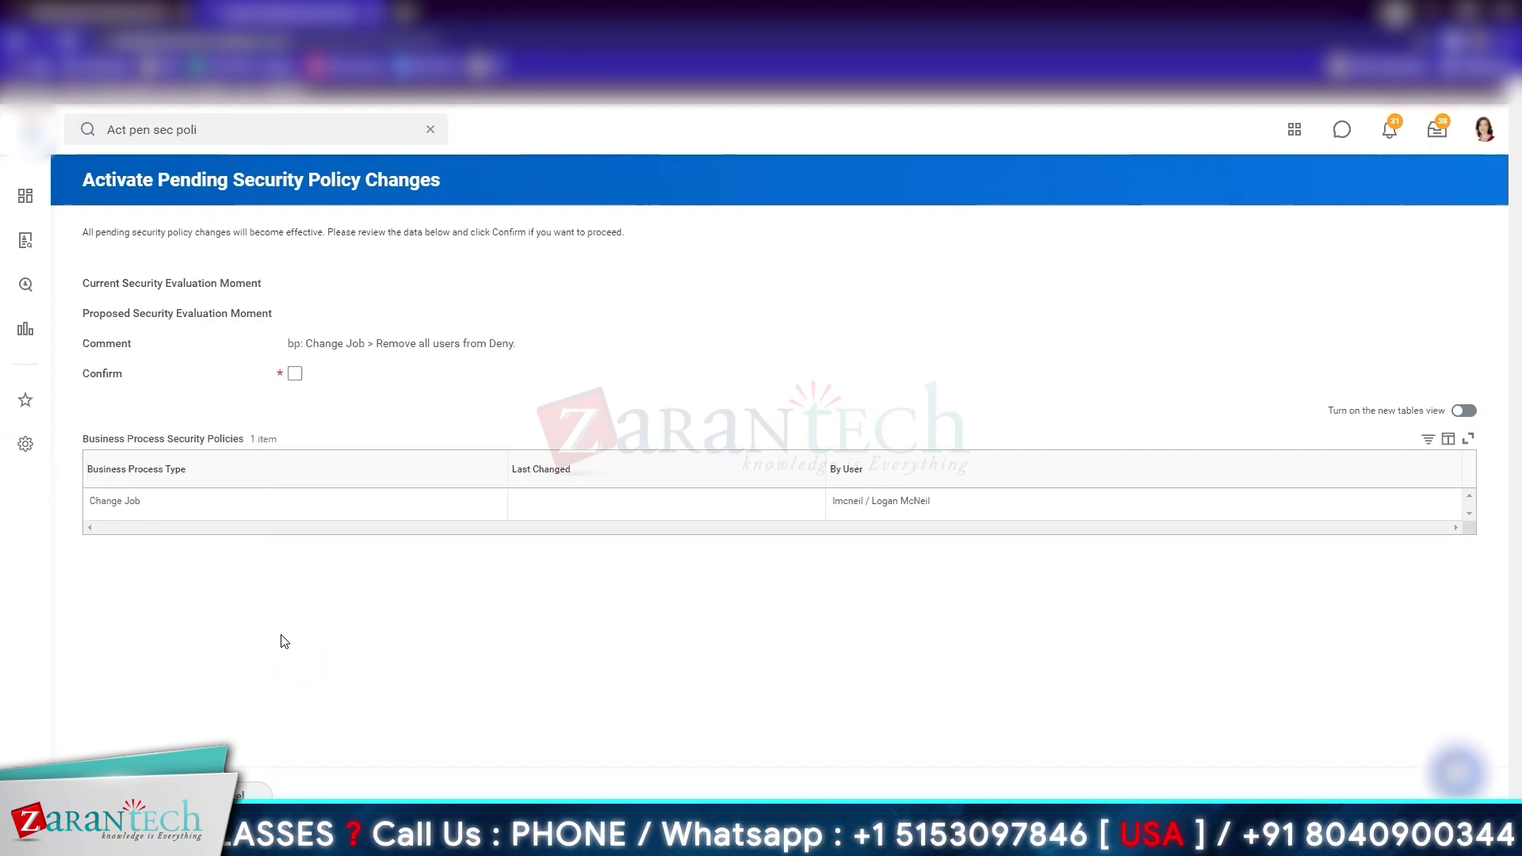
left_click(295, 374)
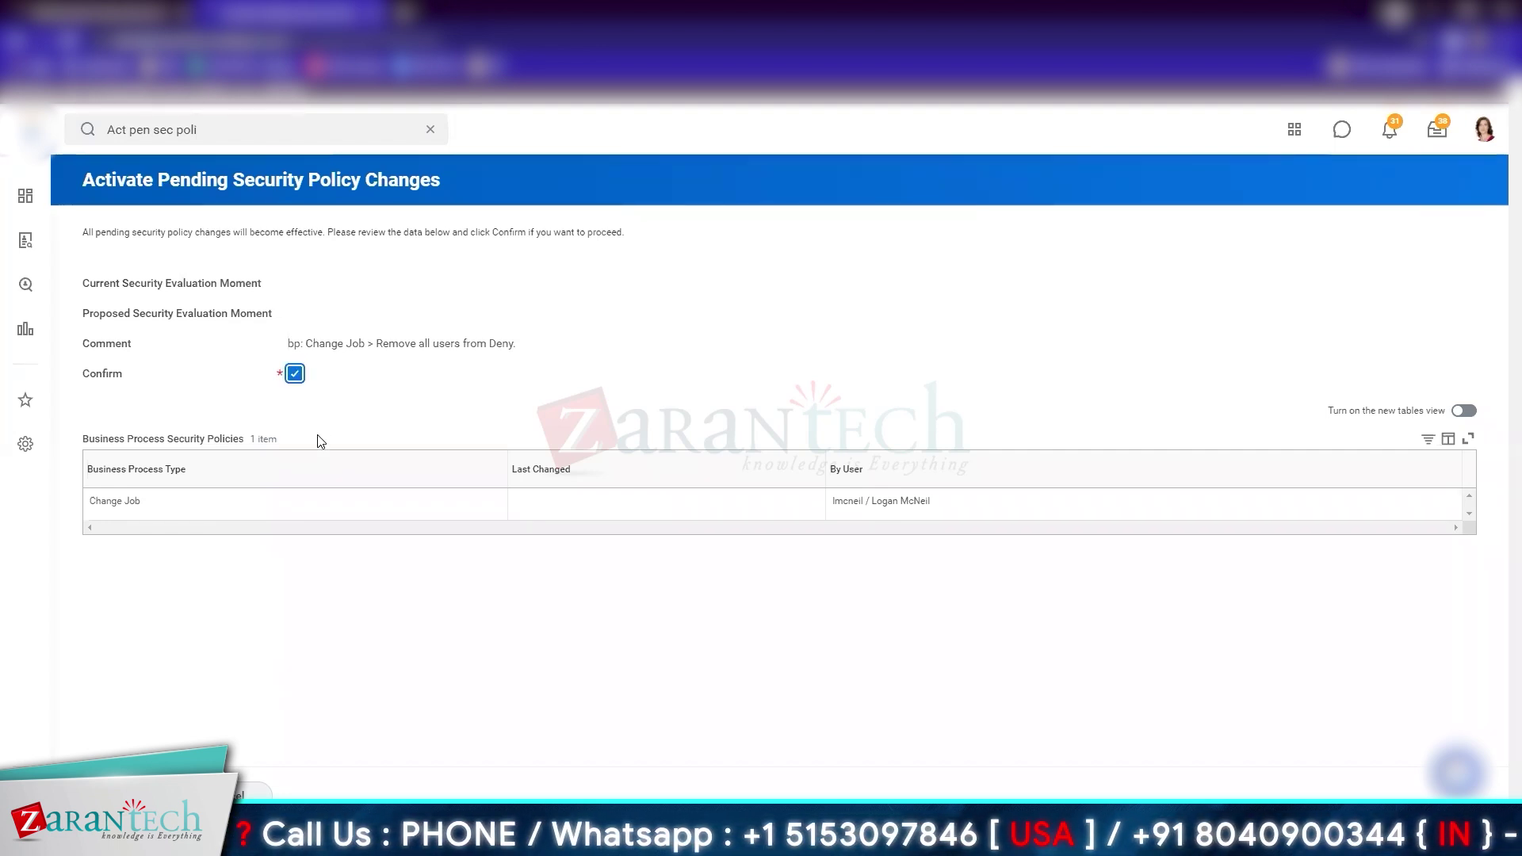
left_click_drag(262, 283, 83, 277)
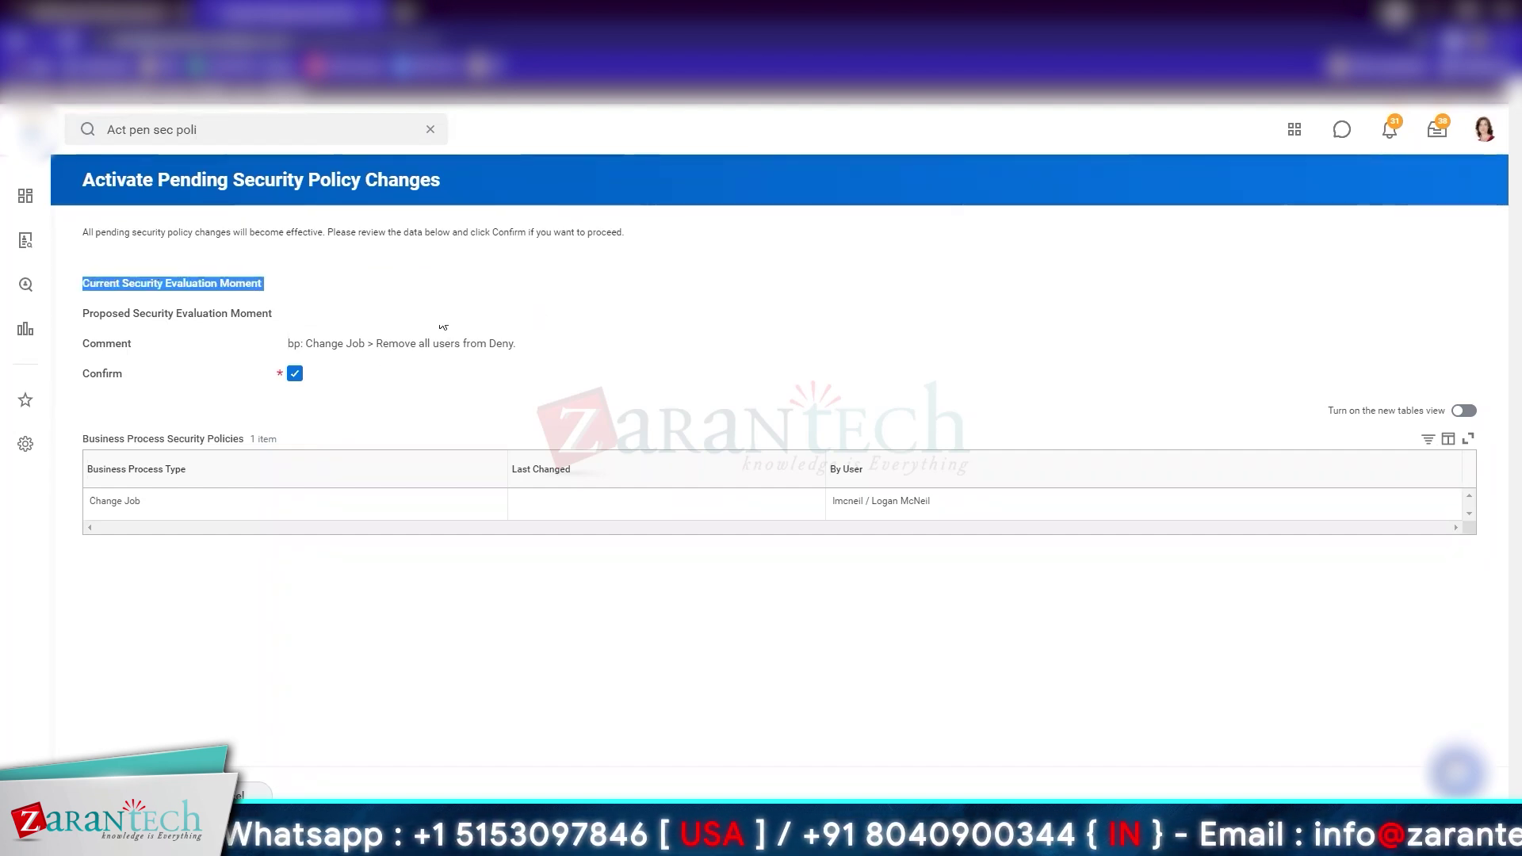
left_click_drag(443, 326, 57, 305)
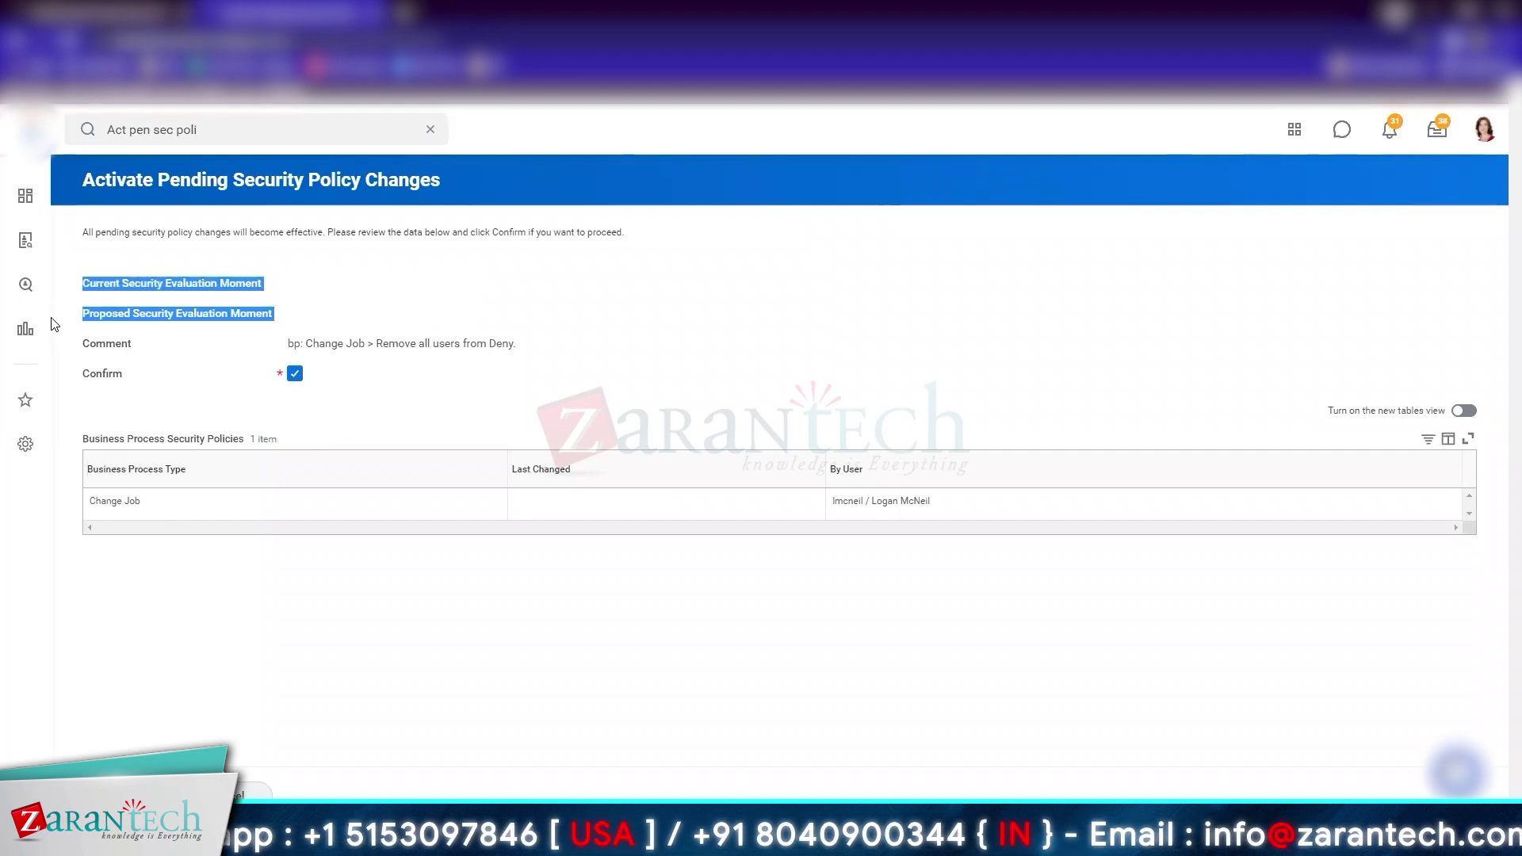
left_click(86, 328)
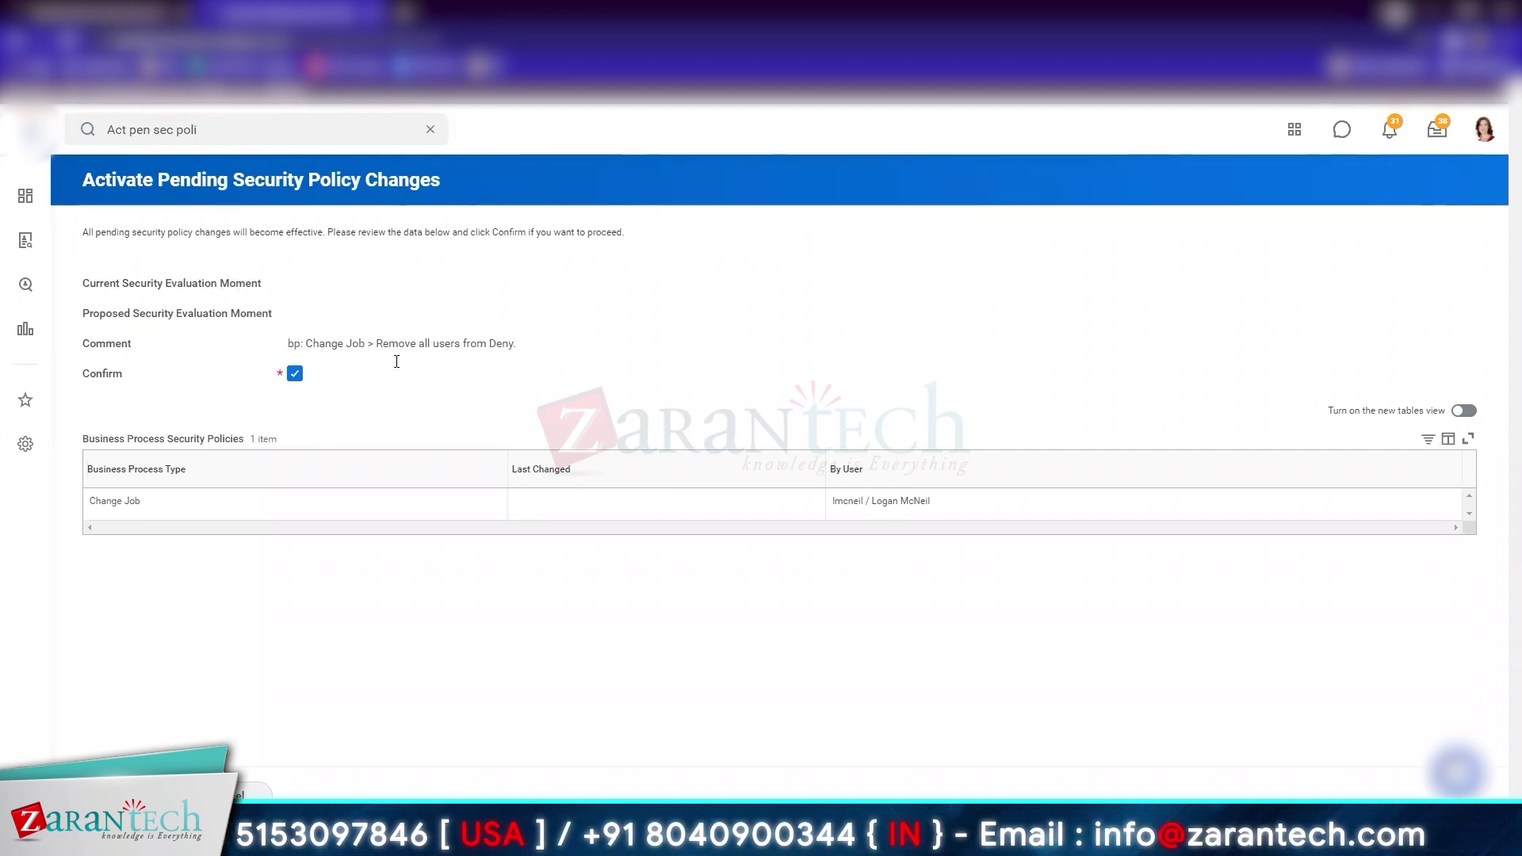
left_click_drag(282, 343, 476, 355)
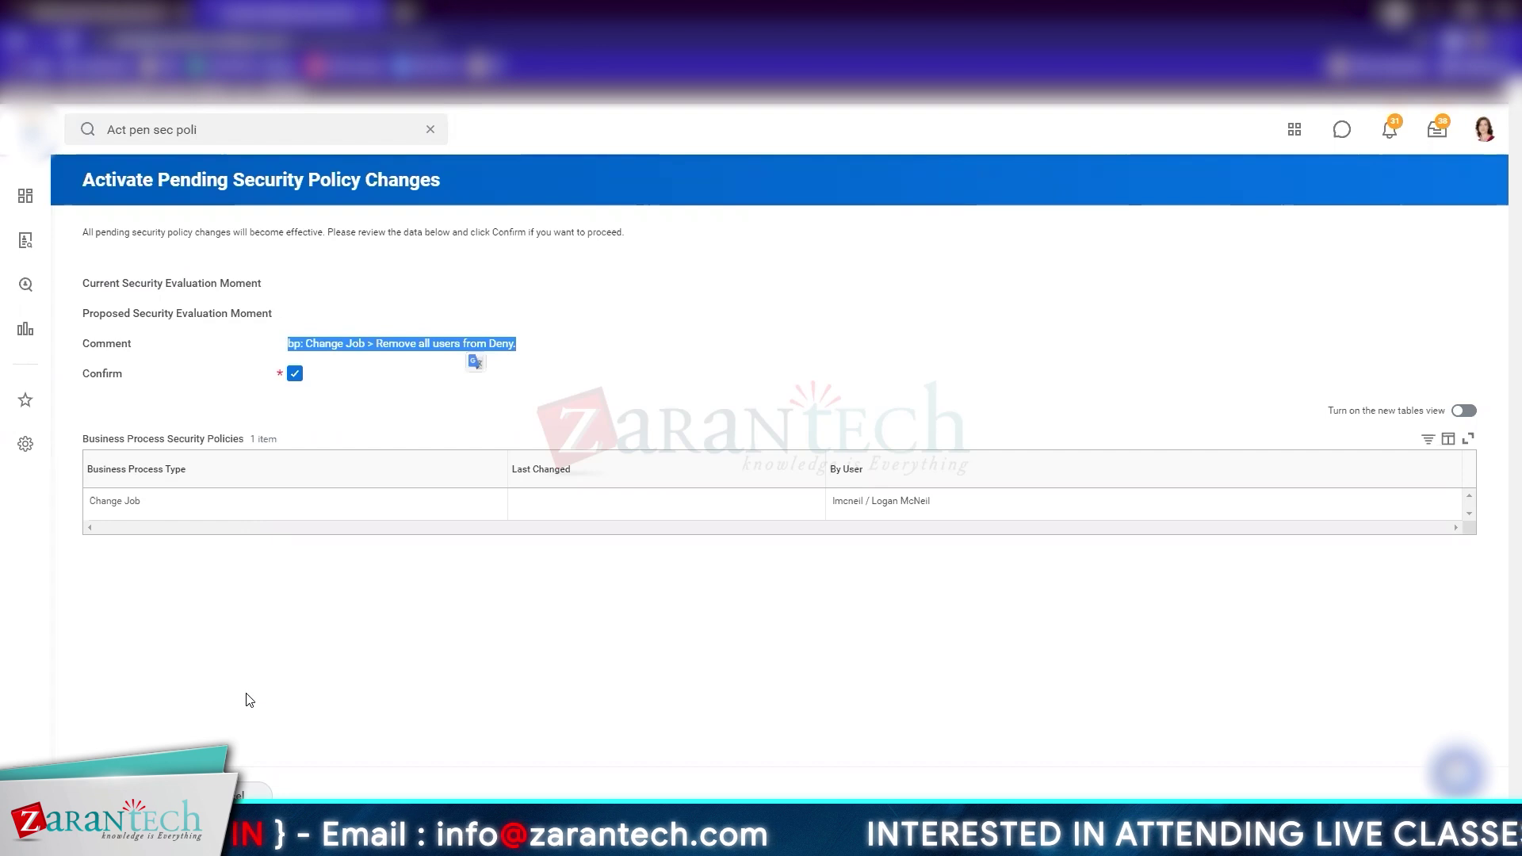
left_click(630, 704)
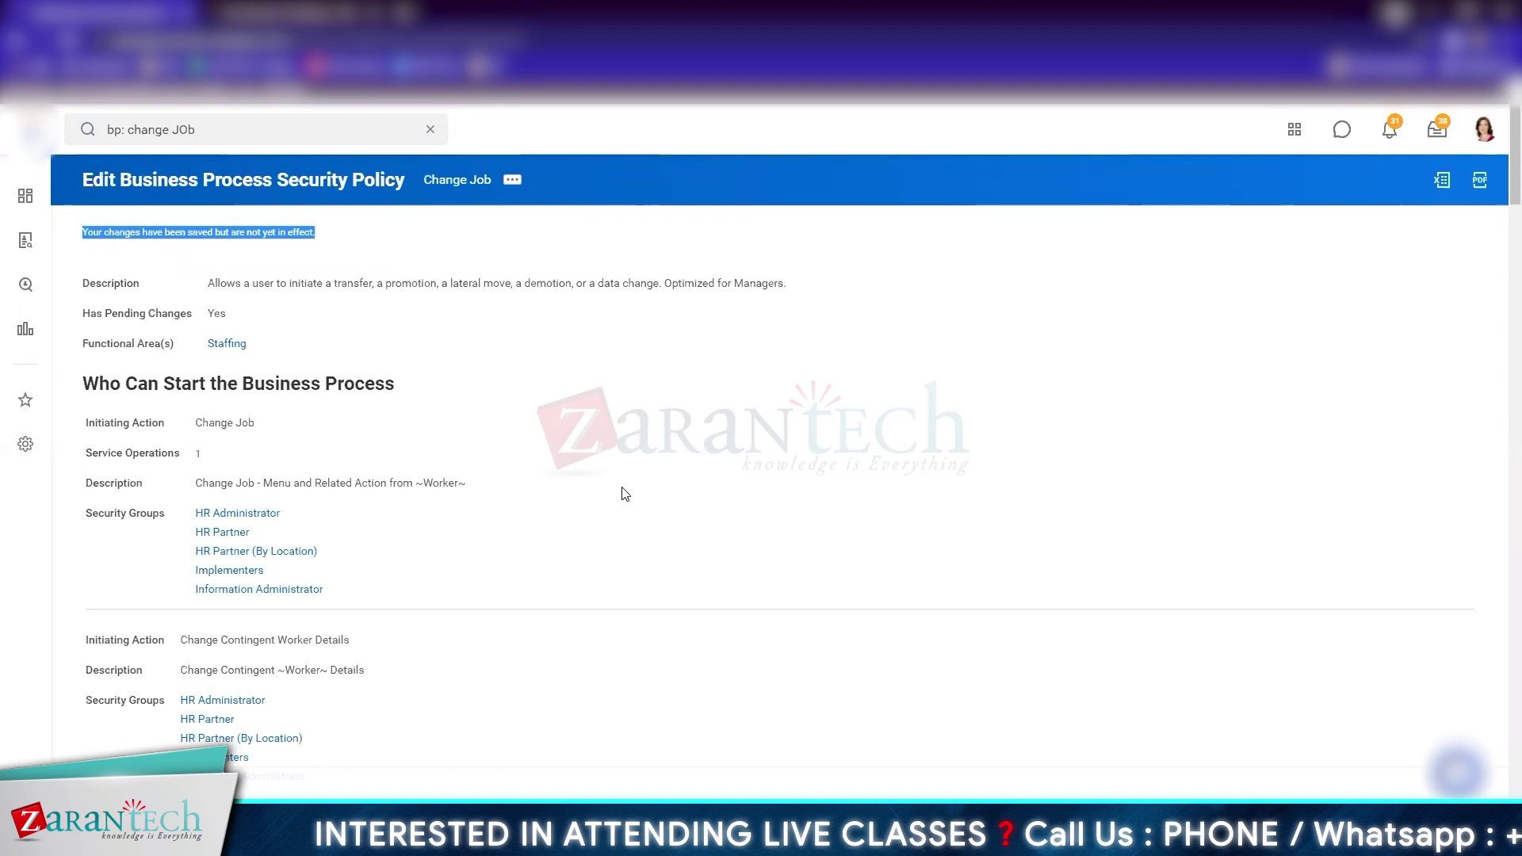
Search for "bp: termination" and open the Termination (Default Definition) business process definition
left_click(626, 494)
scroll(622, 493, "down", 3)
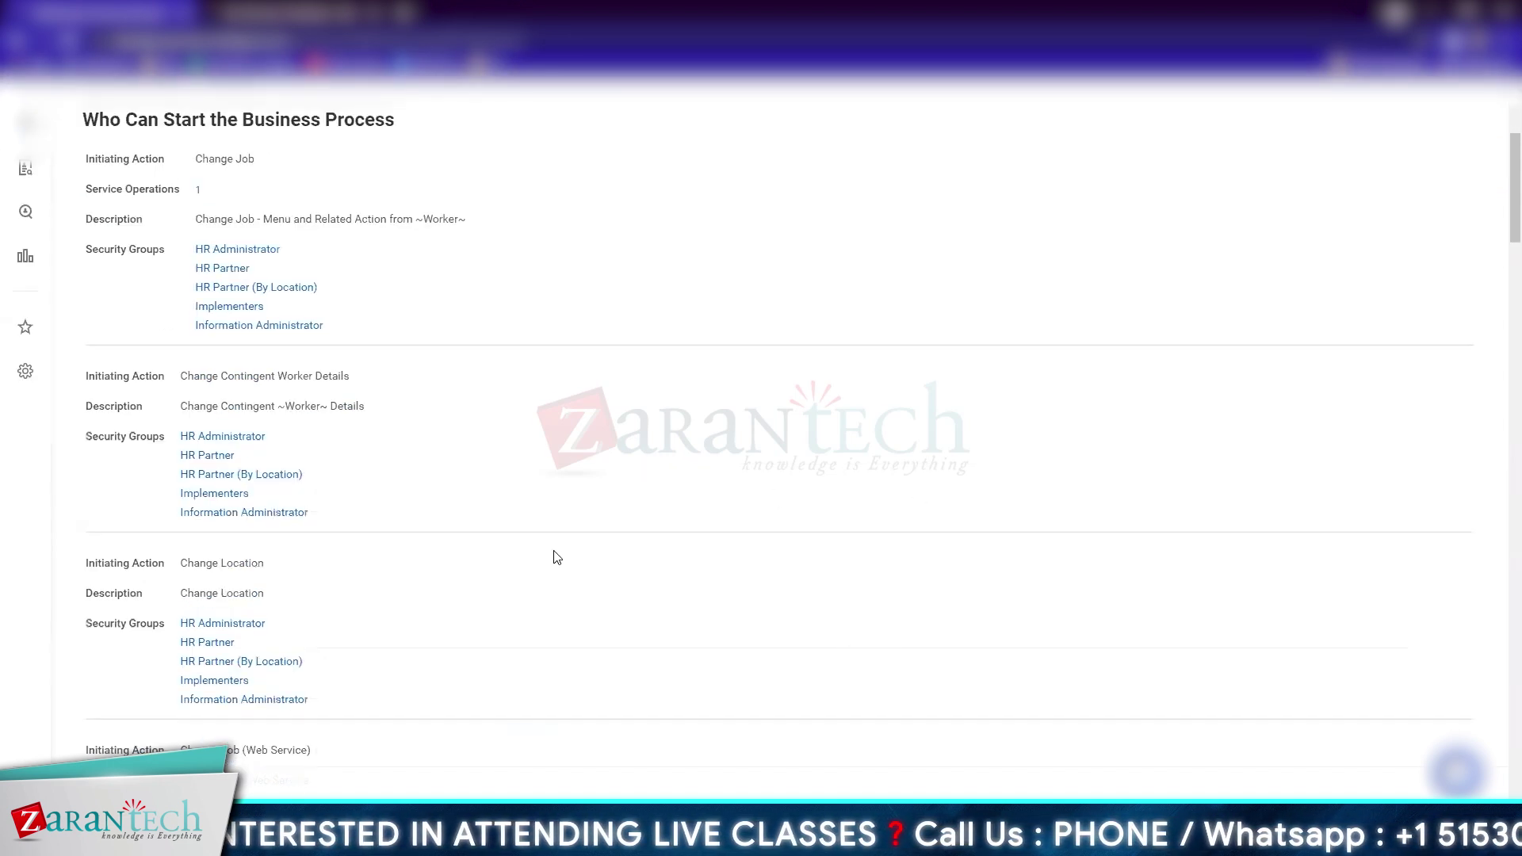
scroll(171, 533, "up", 3)
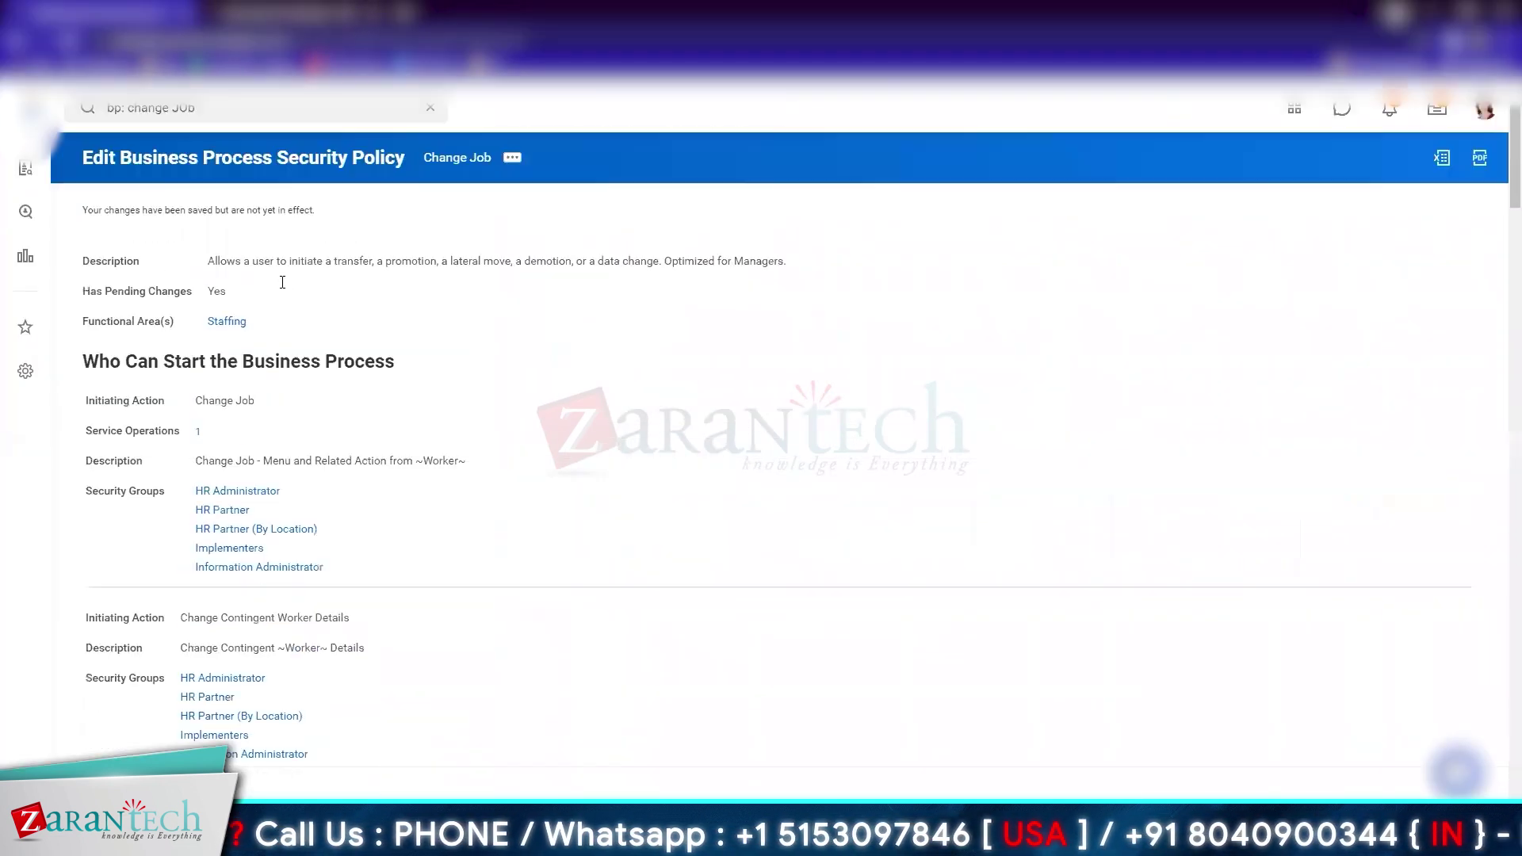
left_click(279, 130)
key("ctrl+a")
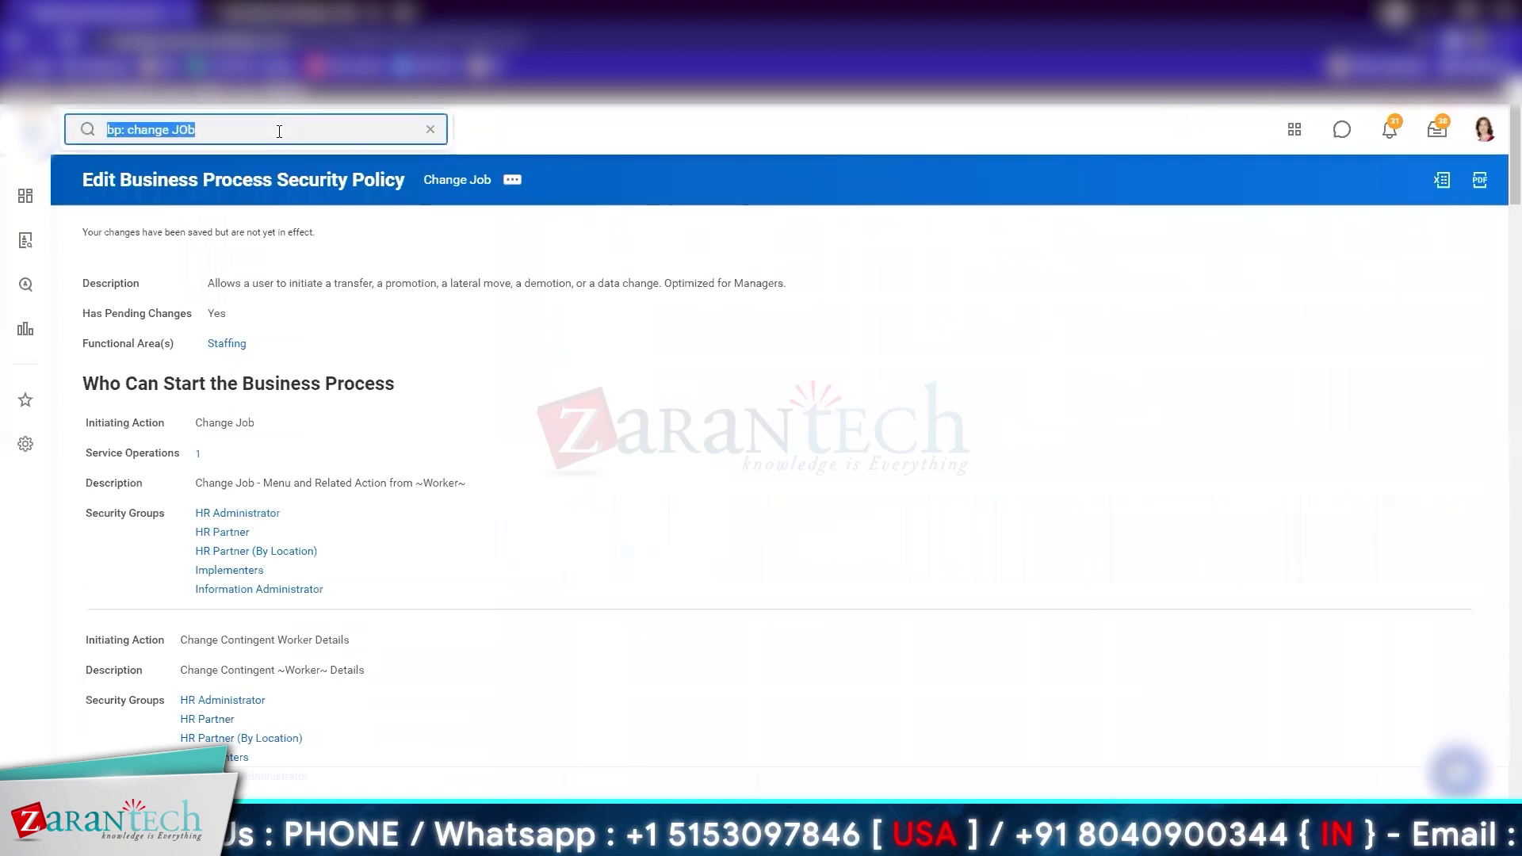
type("bp: termination")
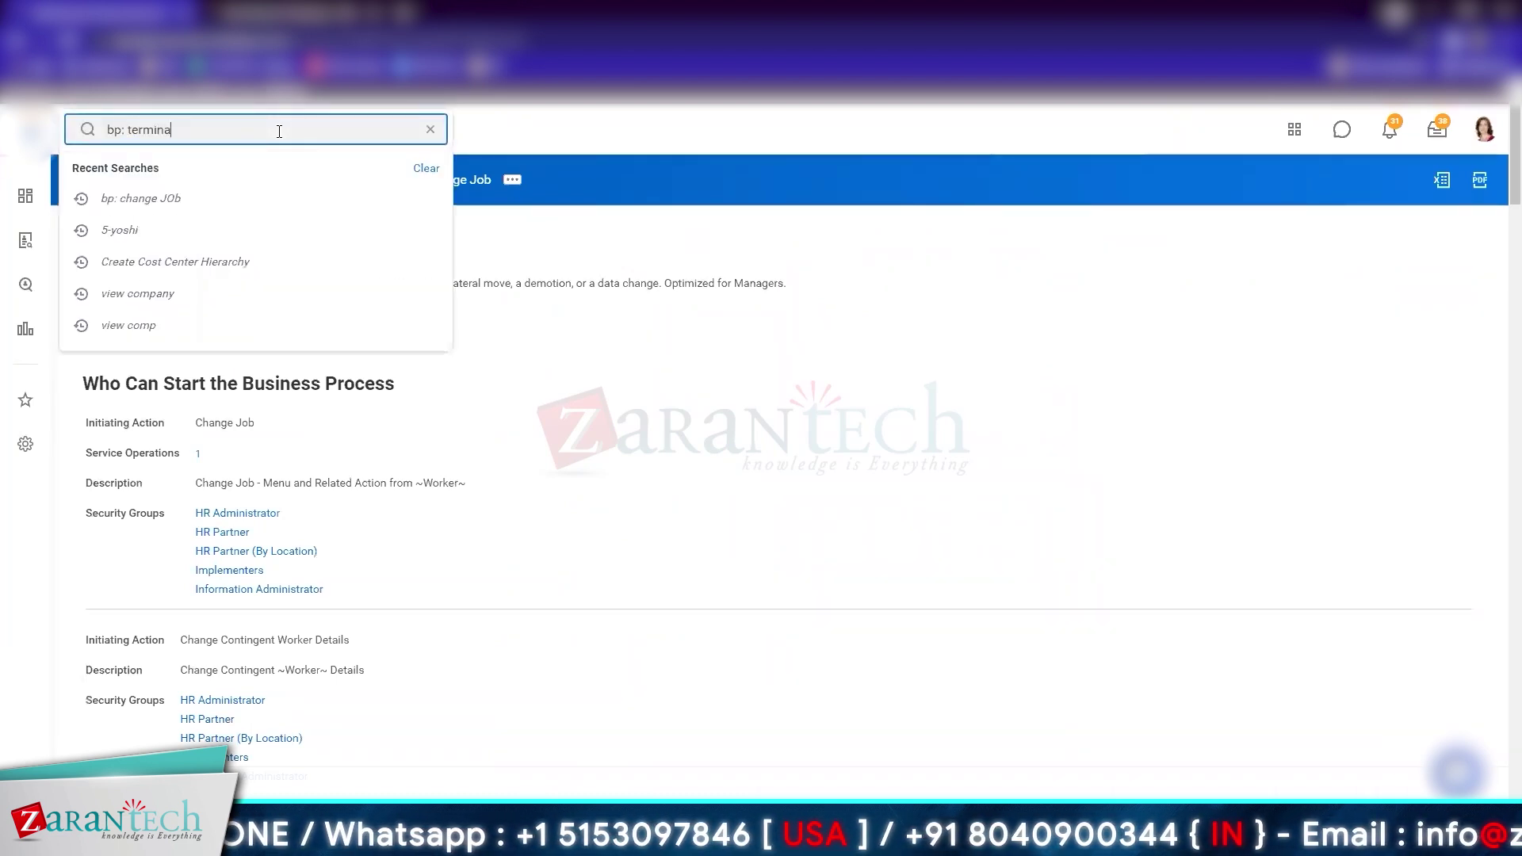
key("Return")
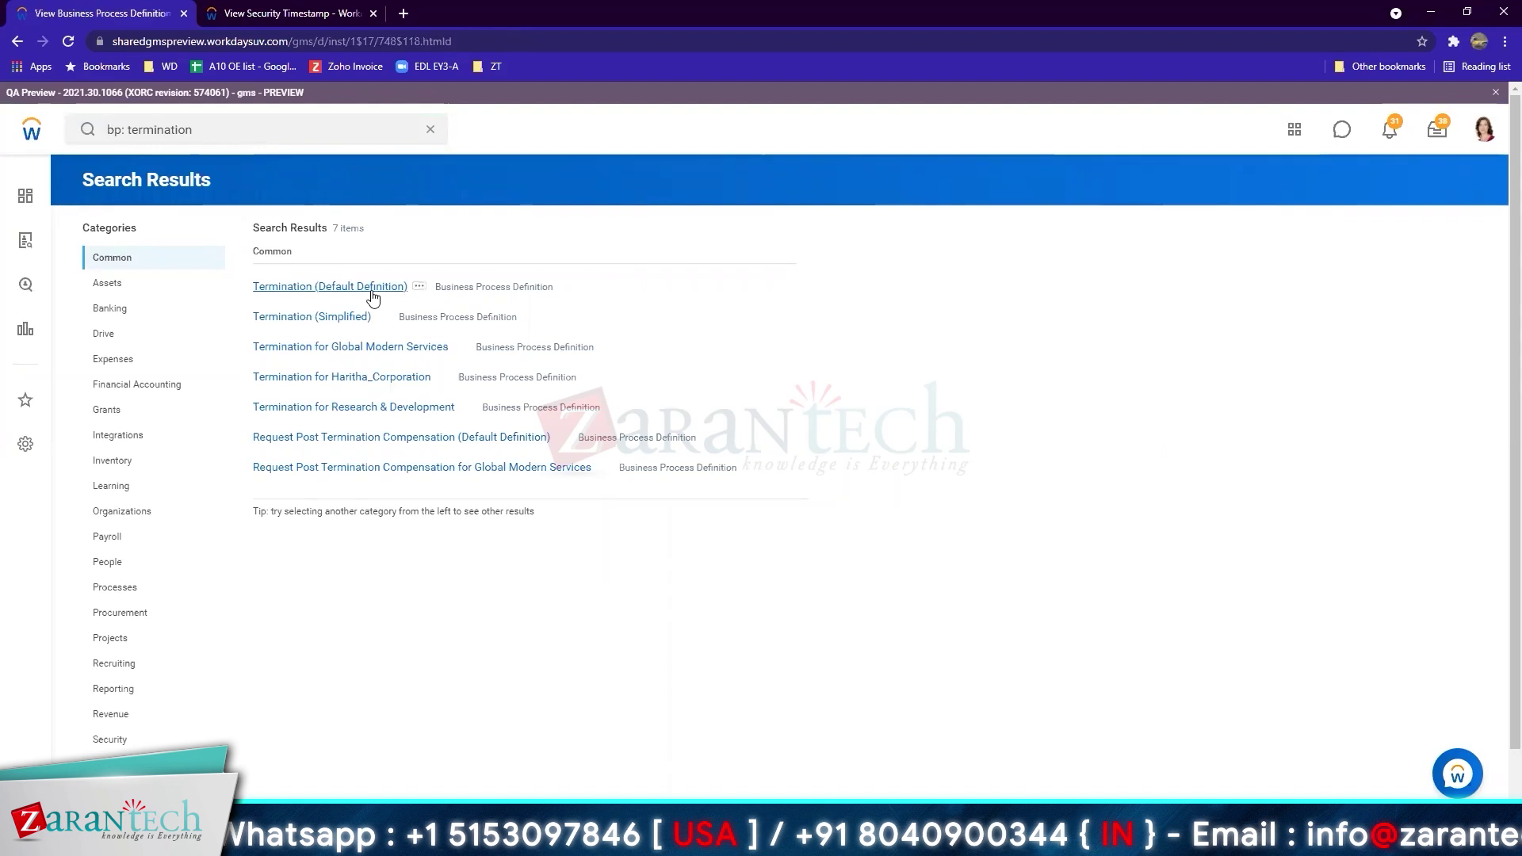
left_click(370, 291)
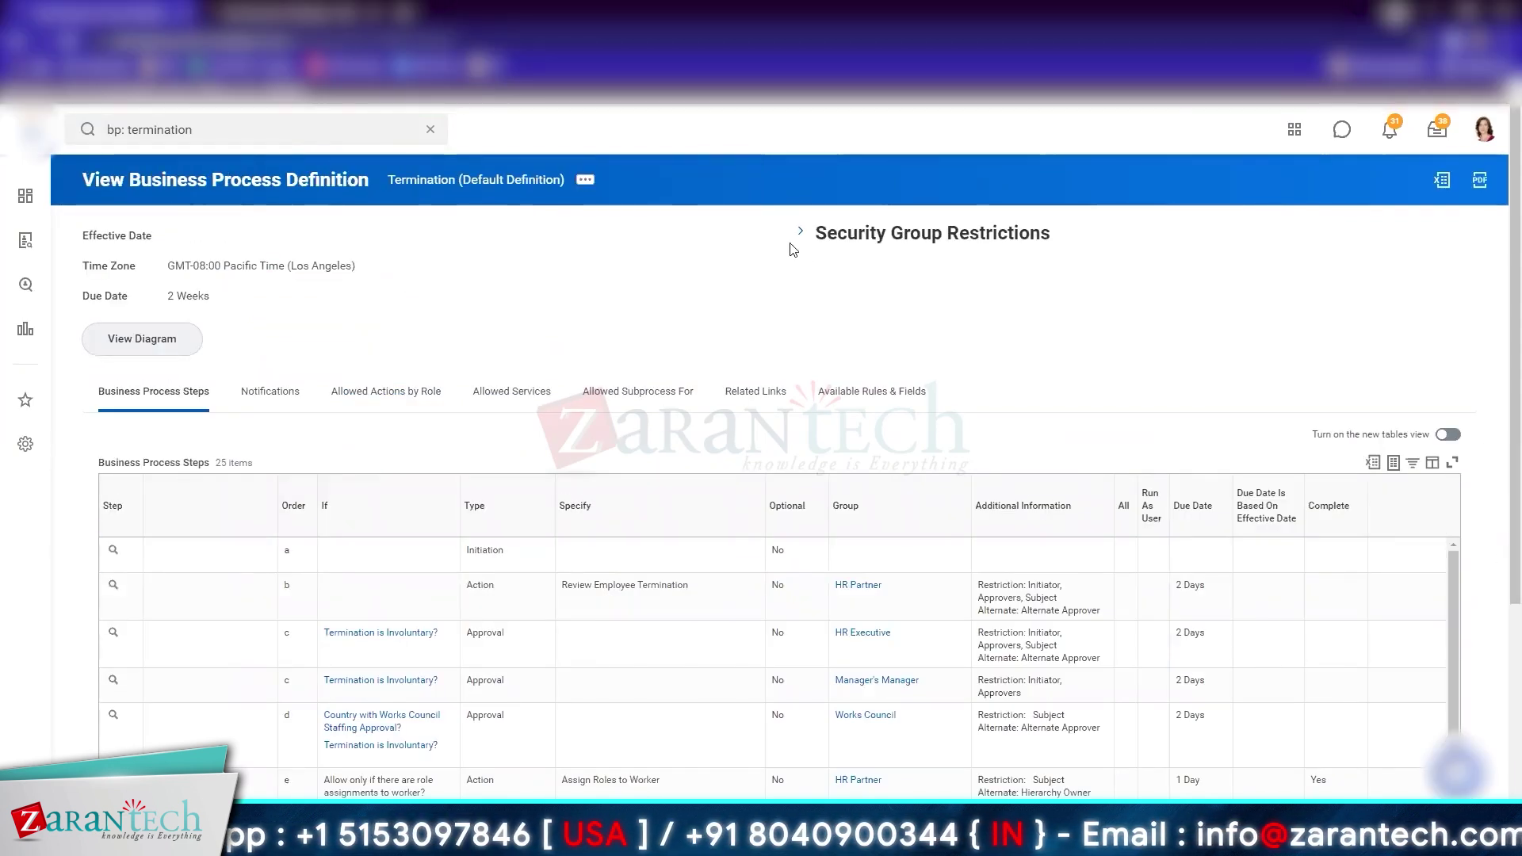
Review the full list of initiating security groups under the Termination definition's Security Group Restrictions
left_click(800, 231)
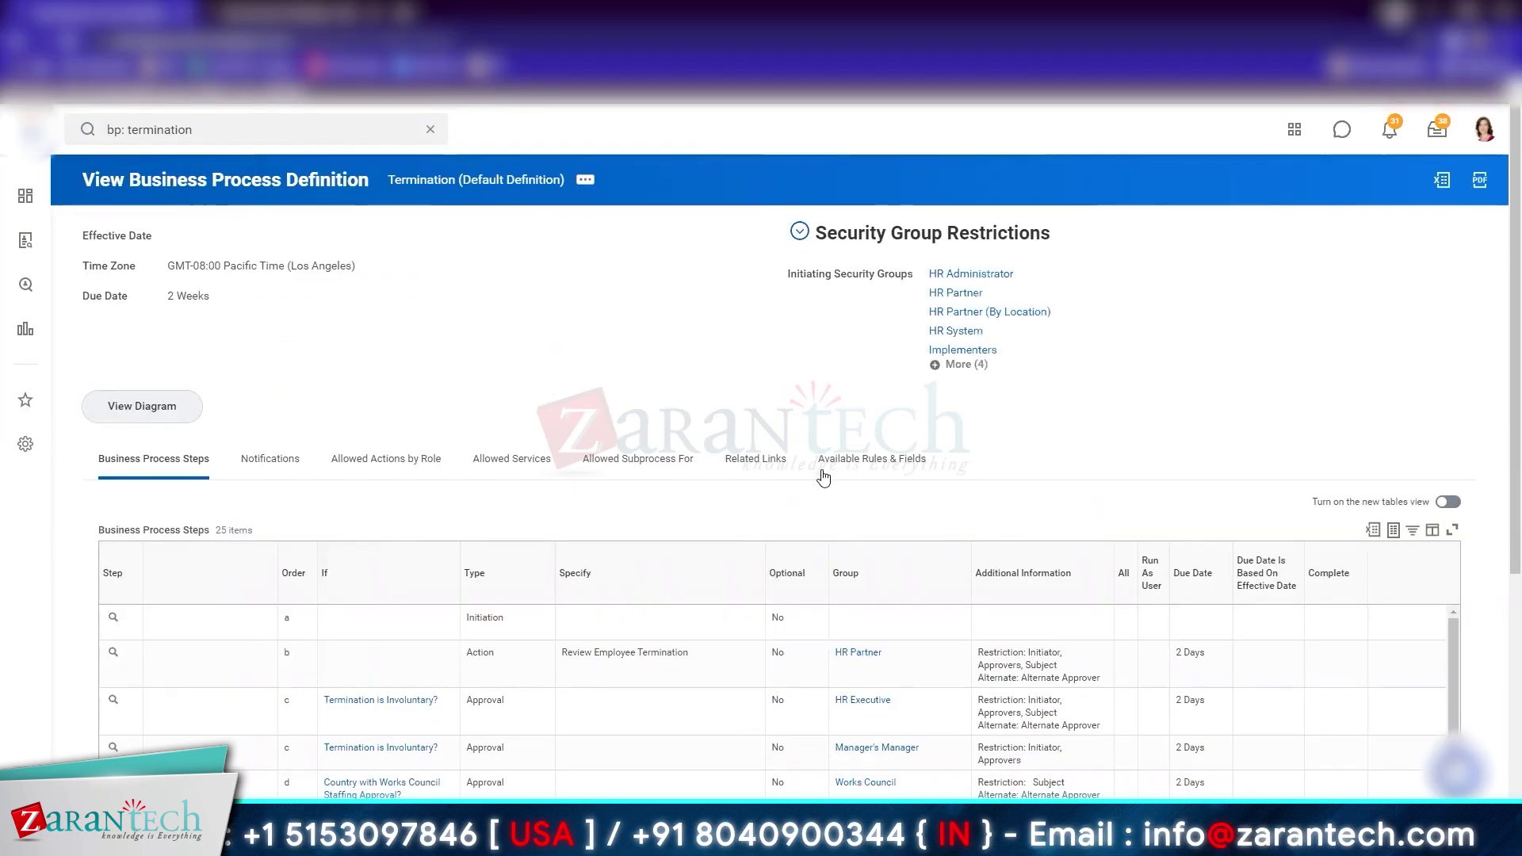
left_click(958, 364)
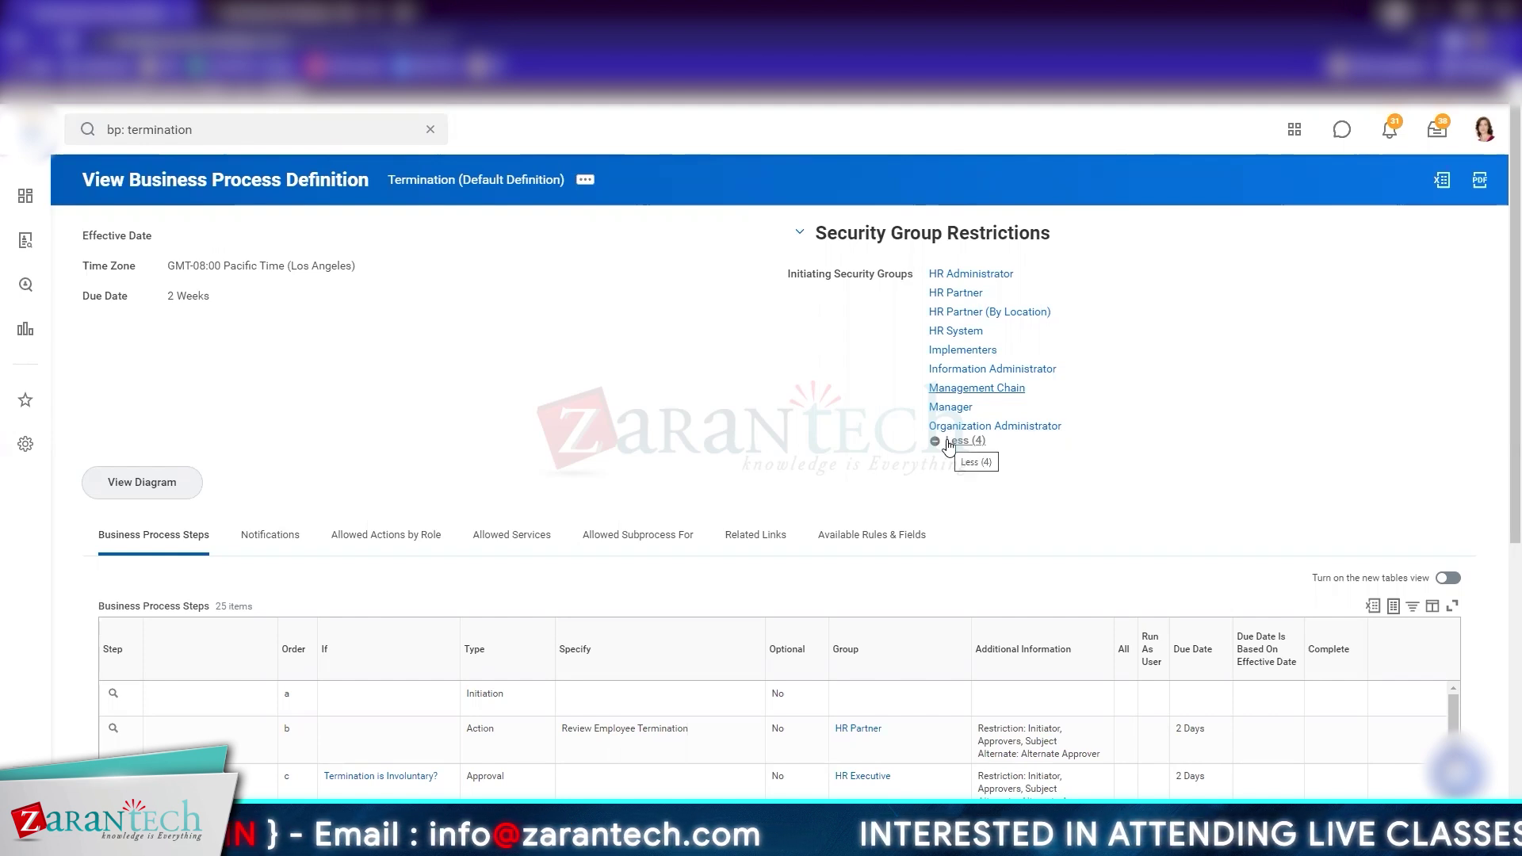
left_click(802, 235)
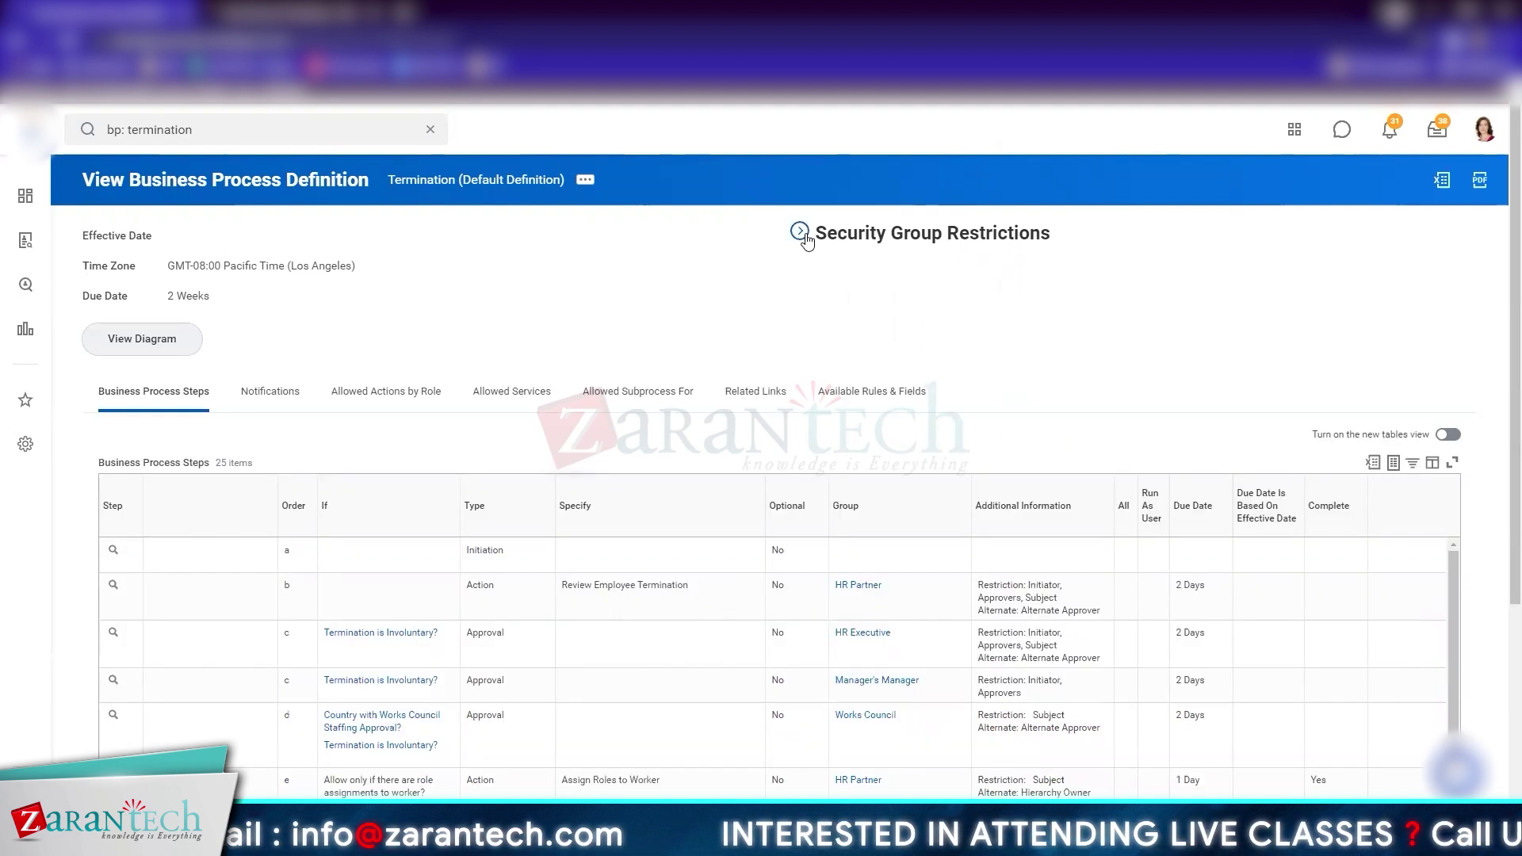
Search for the worker by name and view the actions available from the worker's profile
left_click(273, 121)
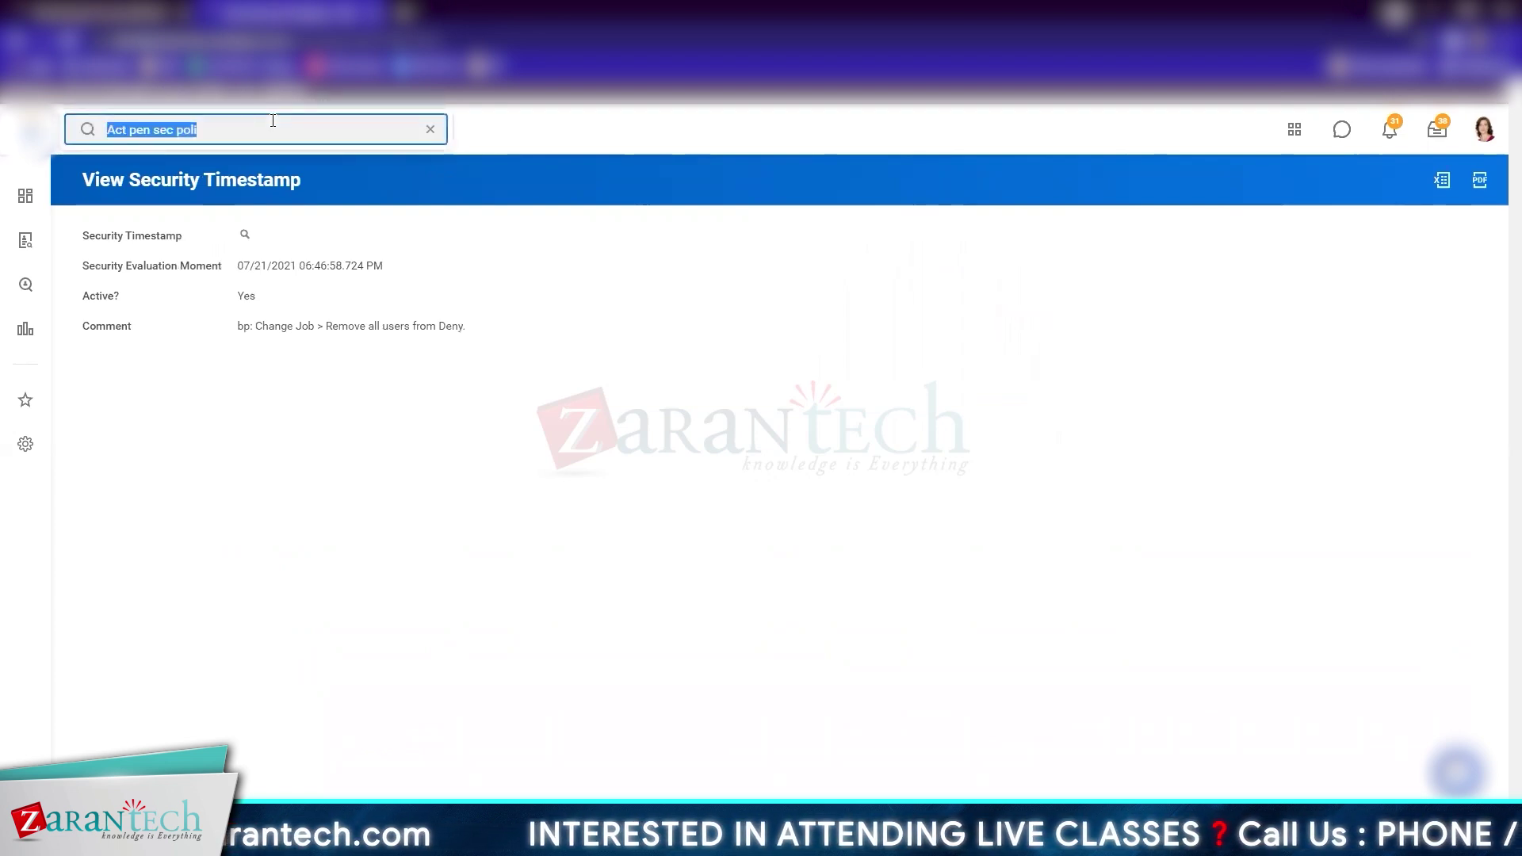
type("juliw bow")
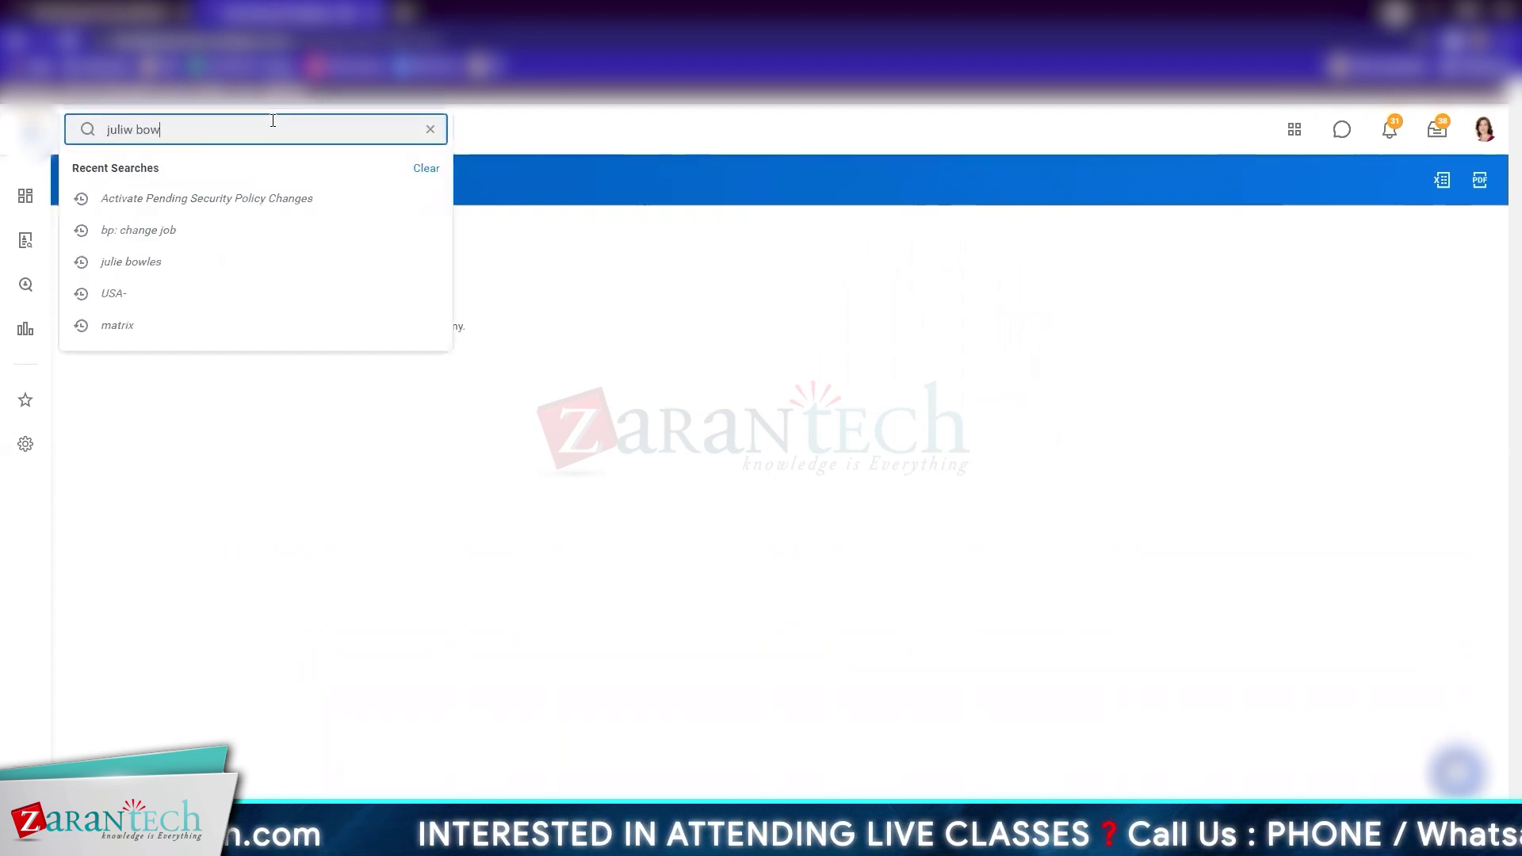
key("Return")
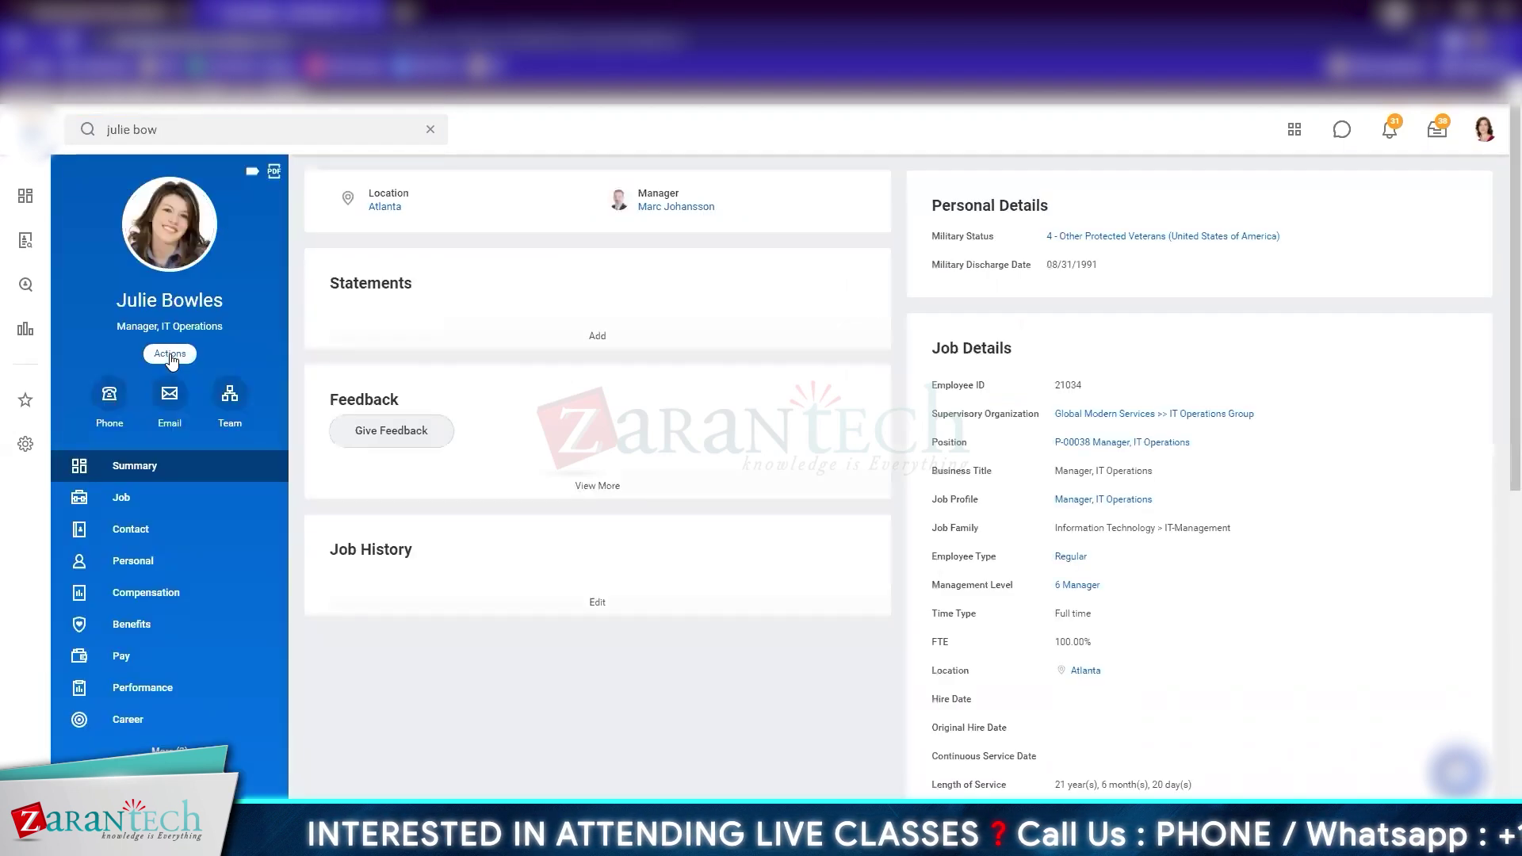
left_click(169, 354)
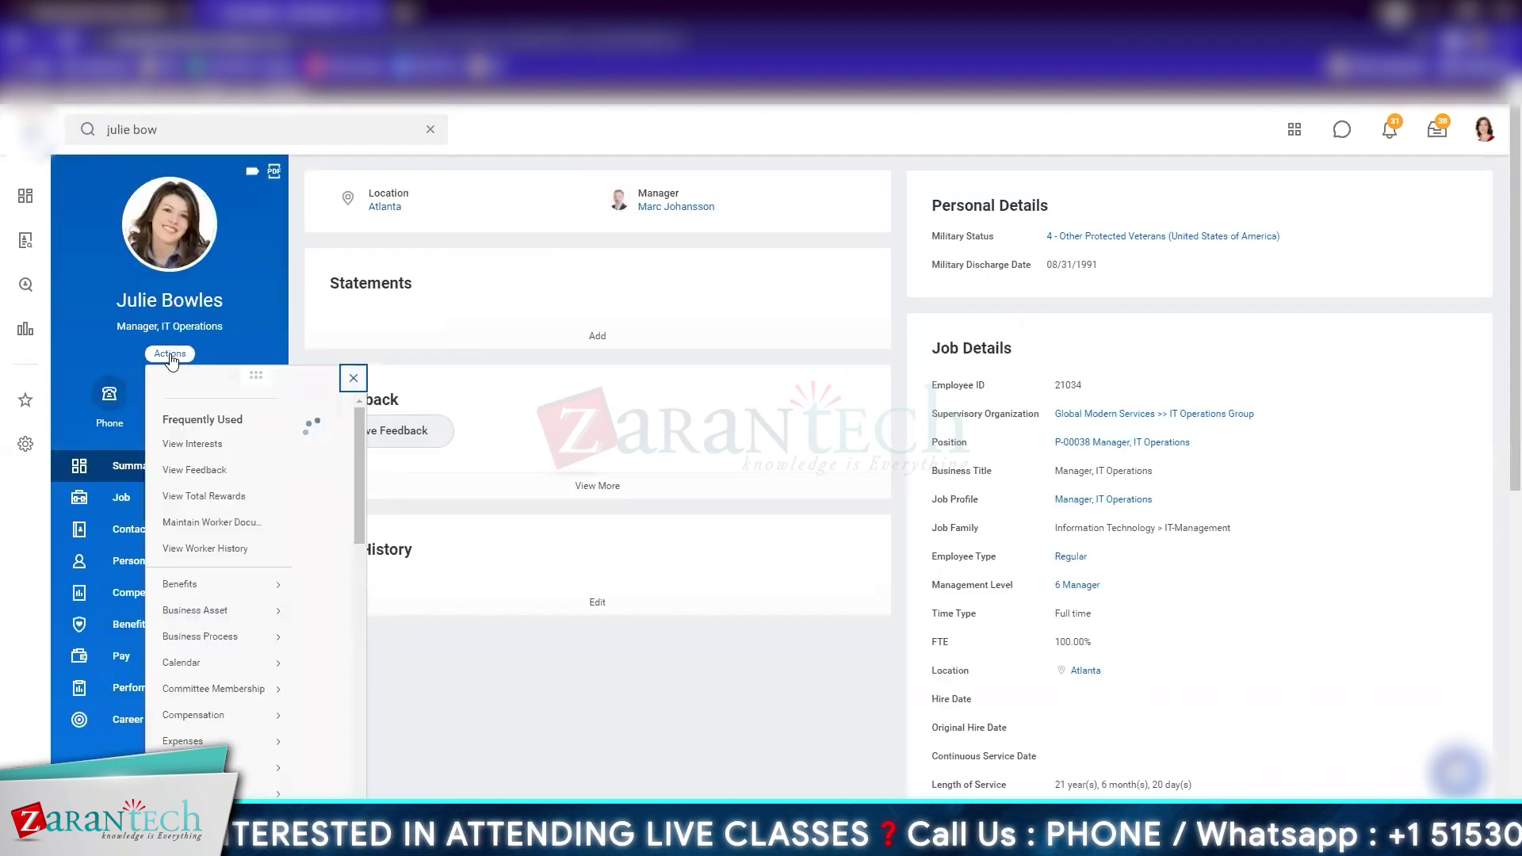
mouse_move(238, 787)
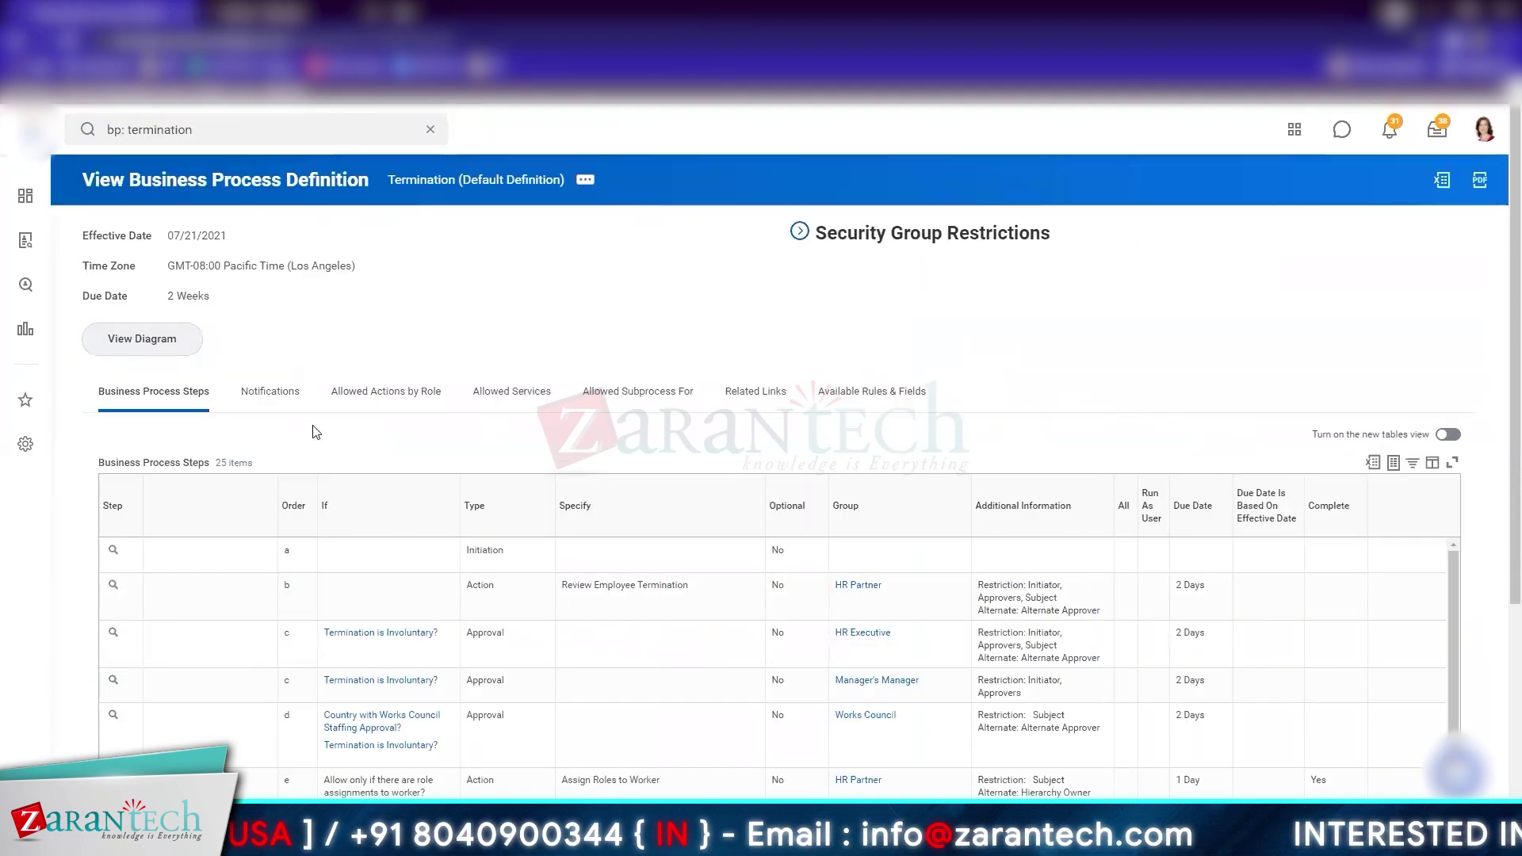
Review the Termination business process steps and the restriction and alternate routing for step b, Review Employee Termination
scroll(315, 432, "down", 2)
scroll(872, 452, "down", 3)
scroll(868, 450, "up", 3)
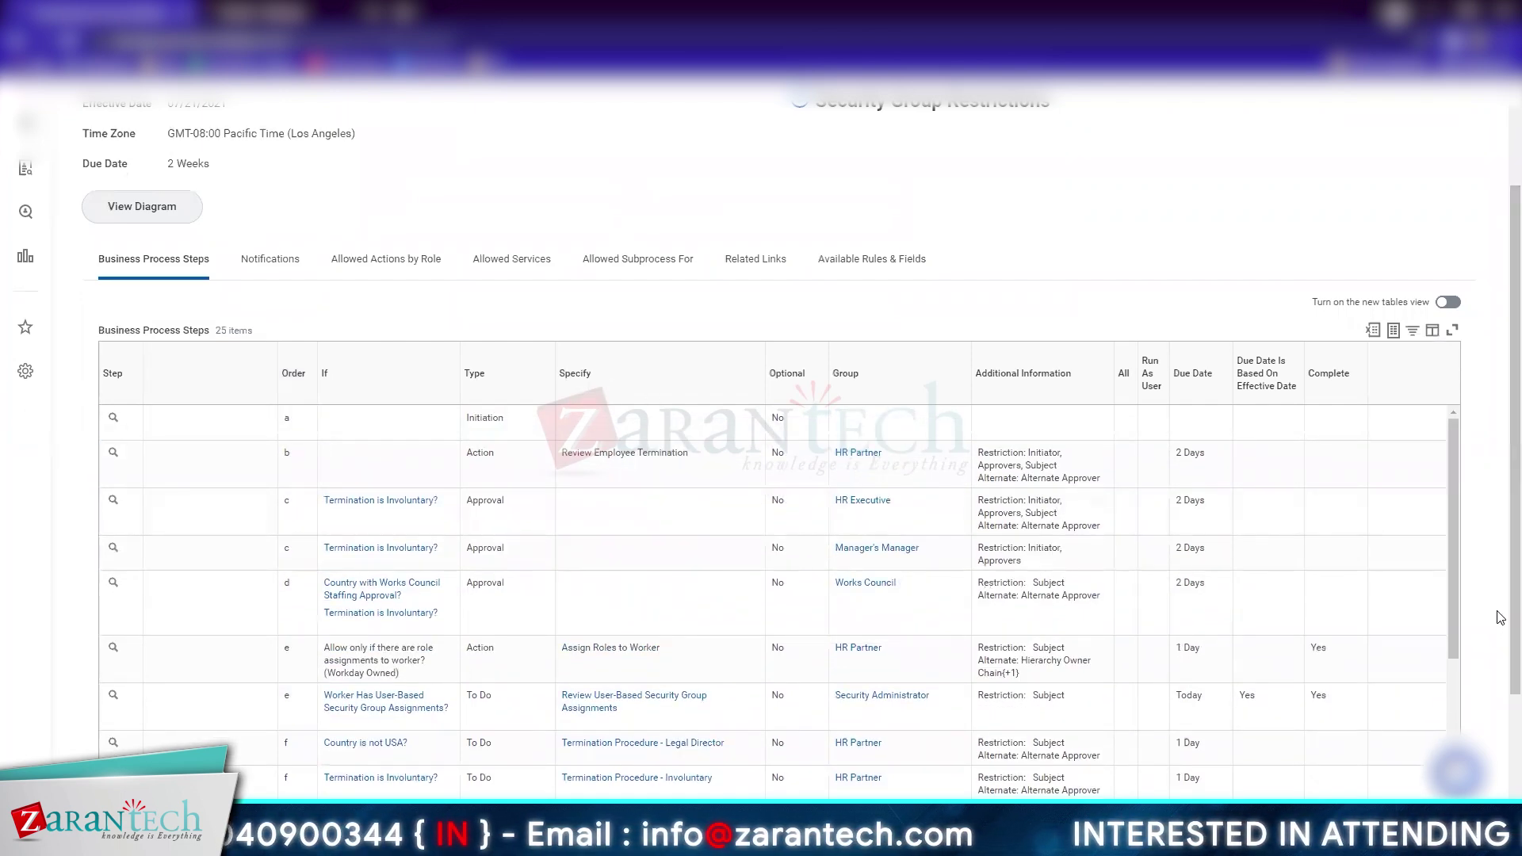
scroll(1500, 619, "down", 2)
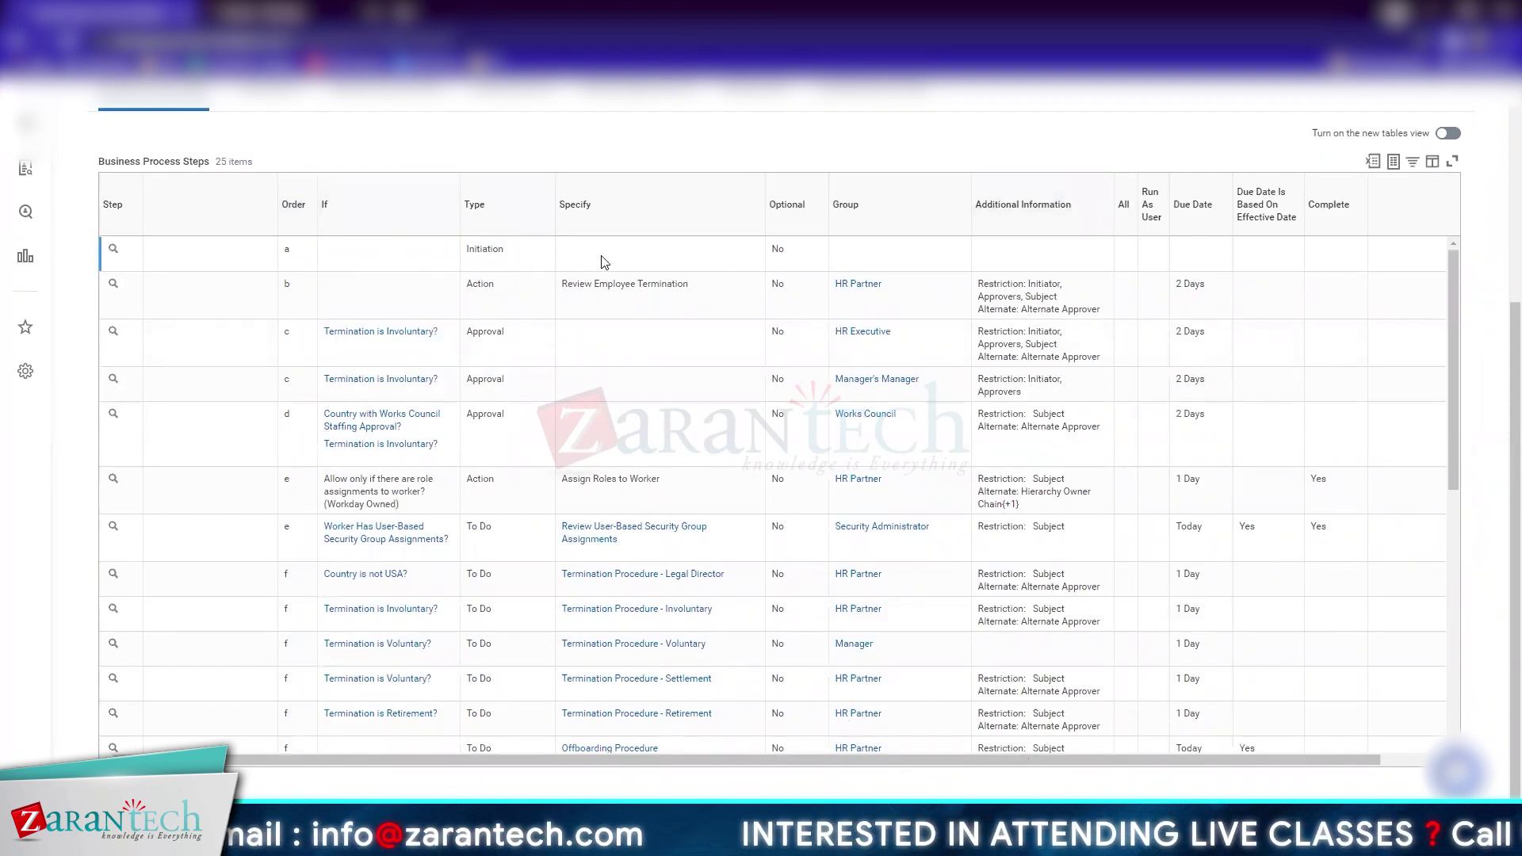
scroll(604, 262, "up", 4)
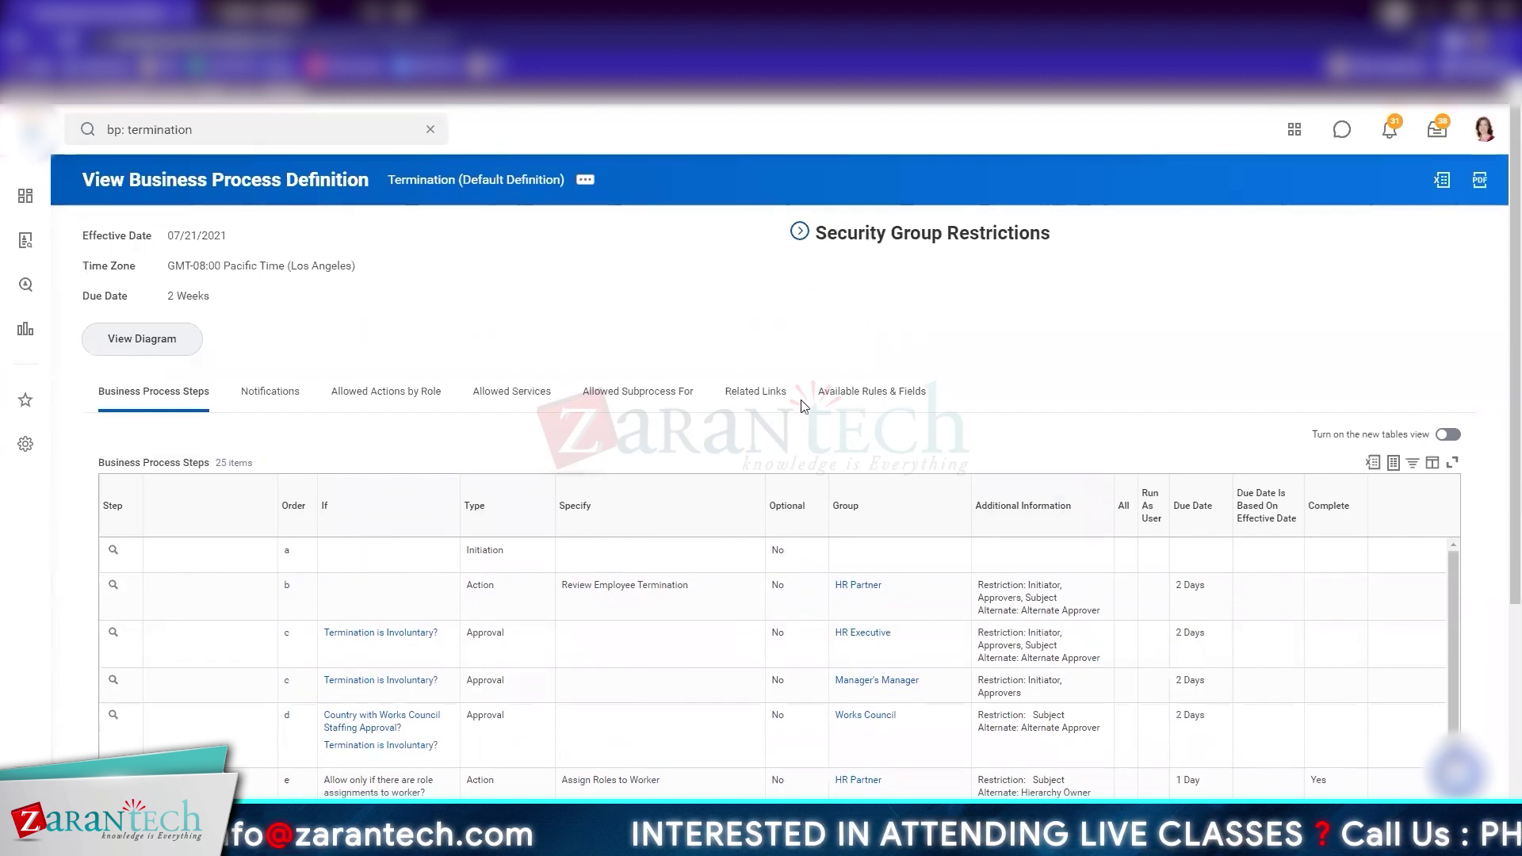
scroll(802, 405, "down", 3)
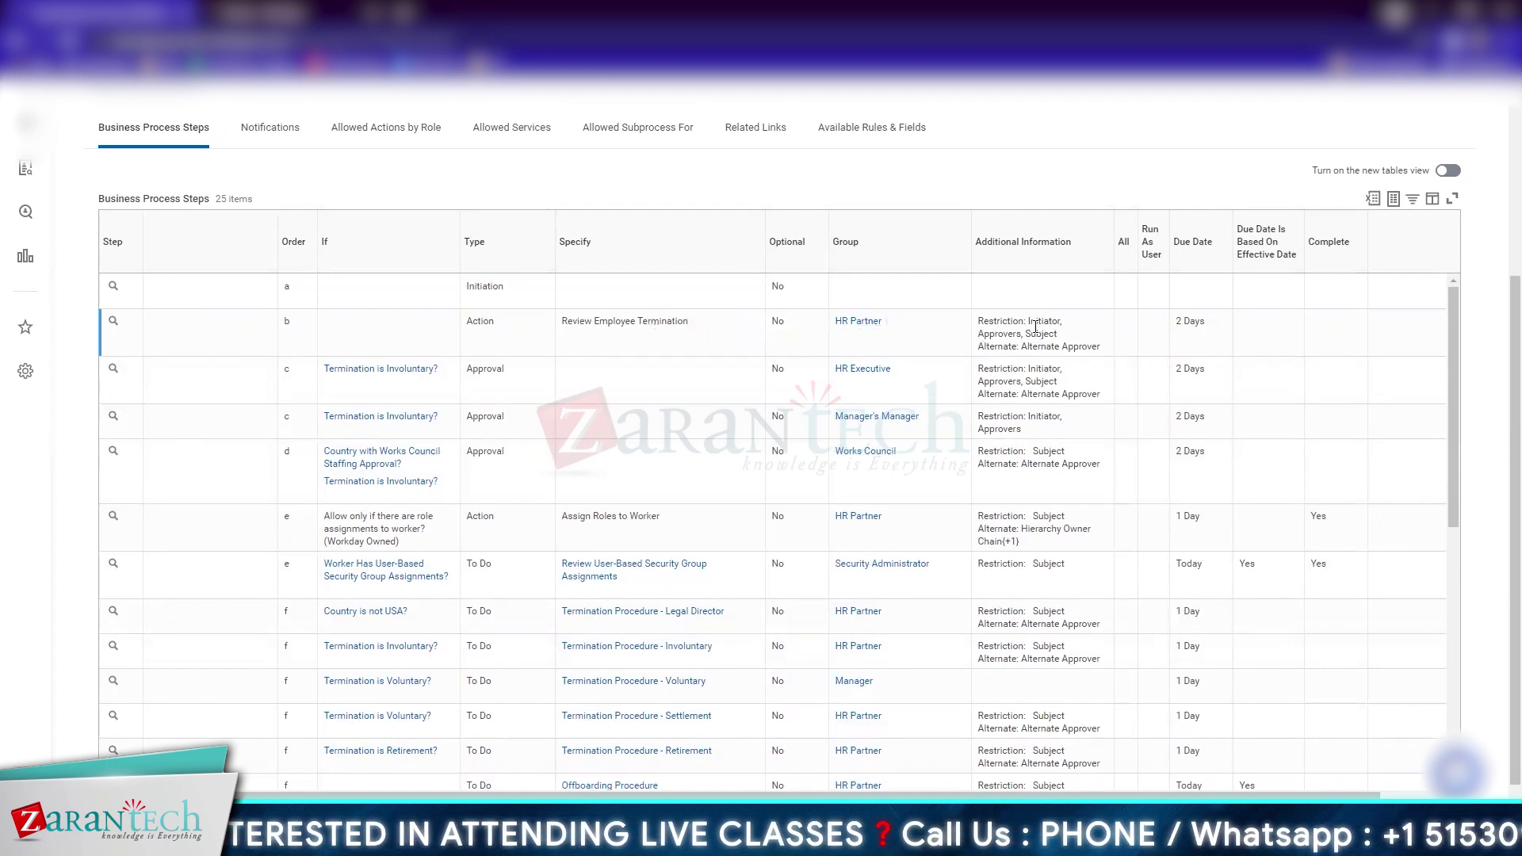
left_click_drag(978, 322, 1097, 350)
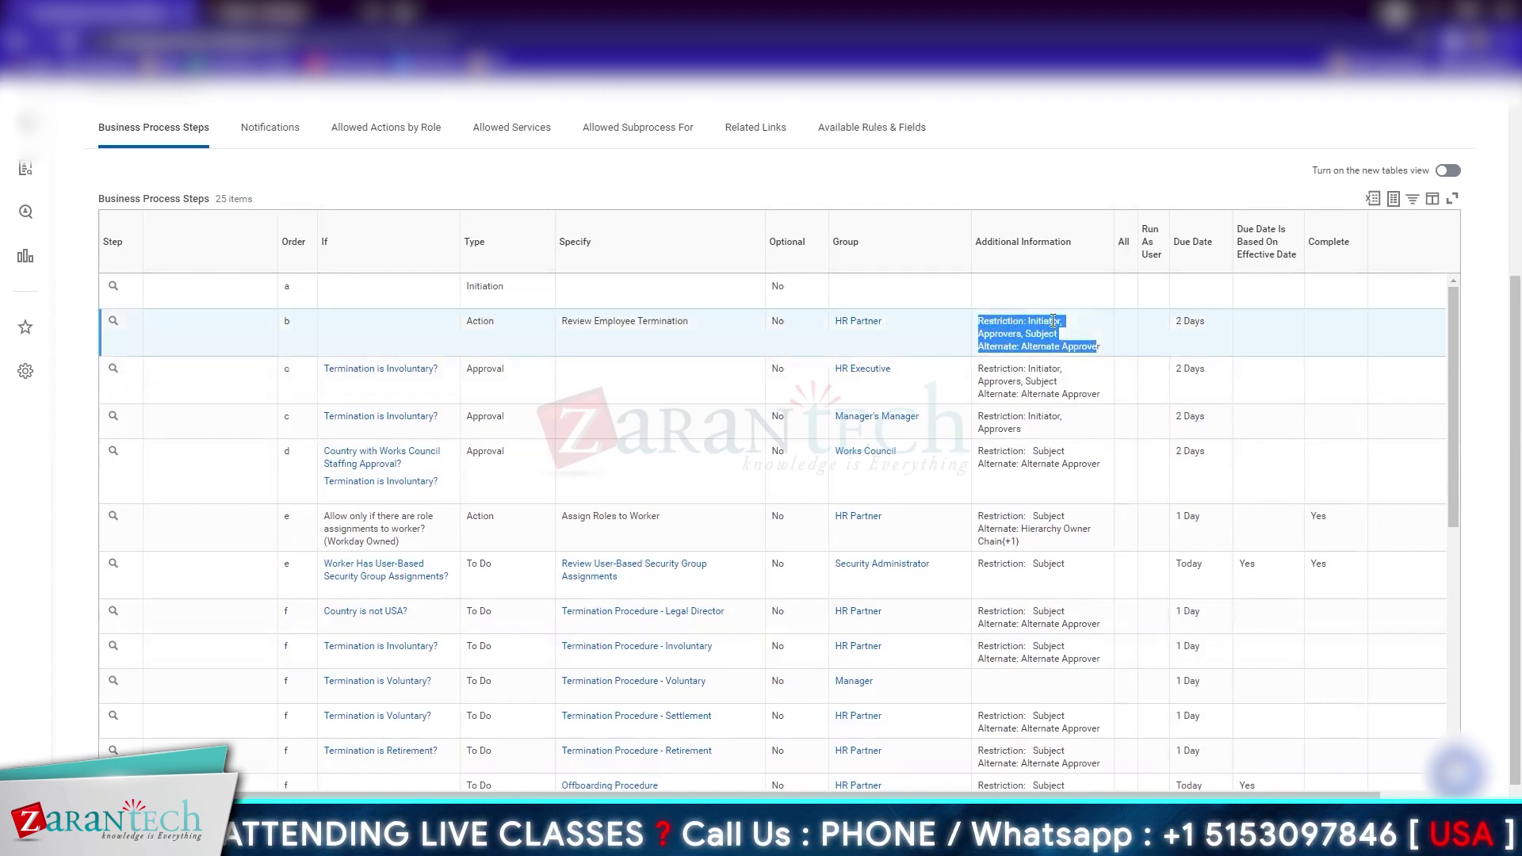
Open Maintain Advanced Routing for step b, Review Employee Termination, and review its routing restrictions and alternate security group
left_click(1011, 321)
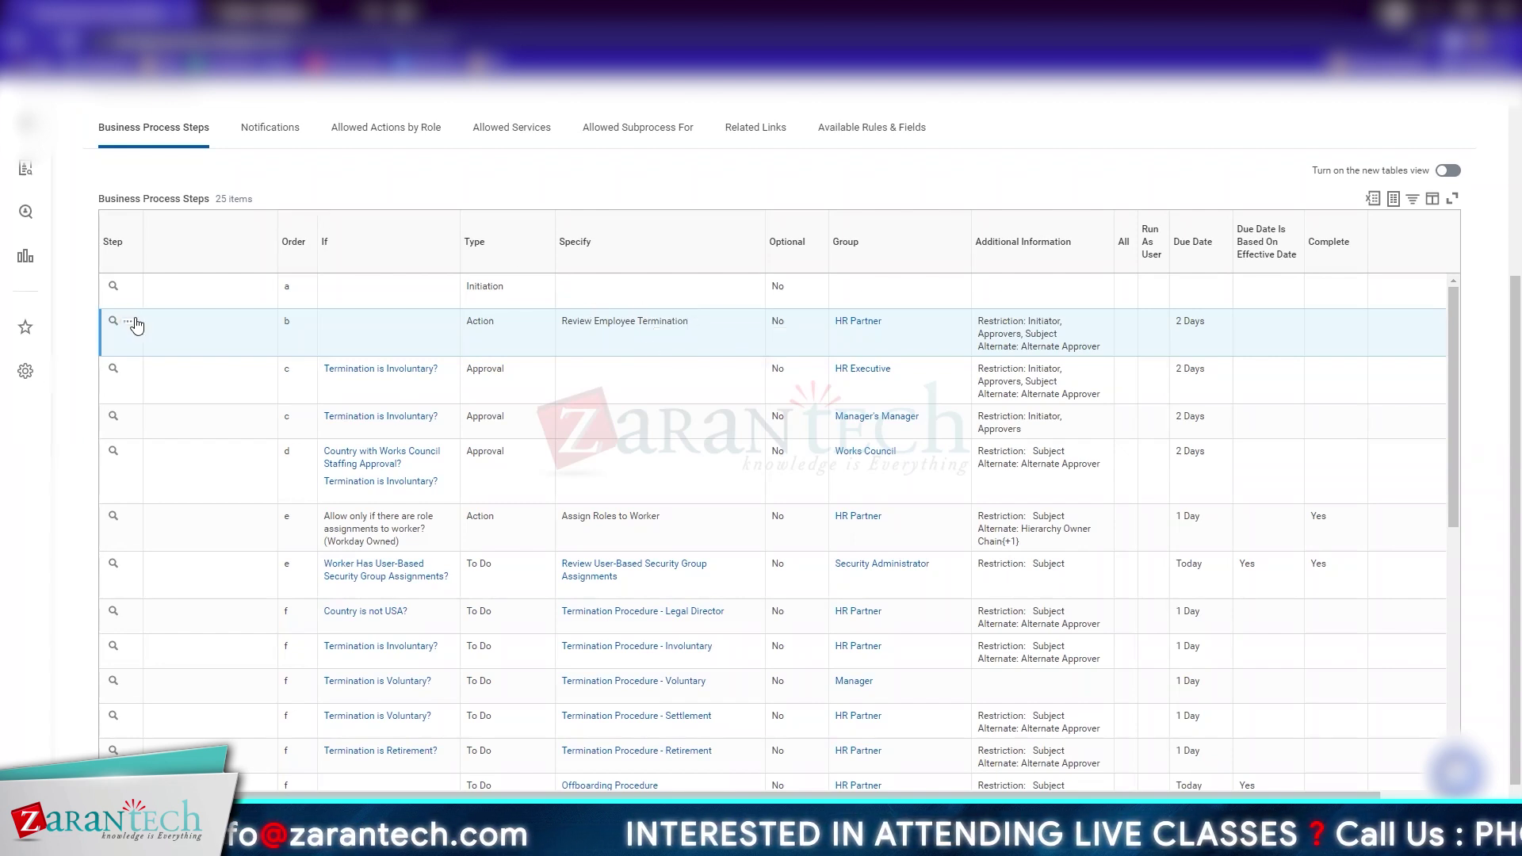
mouse_move(129, 332)
left_click(129, 328)
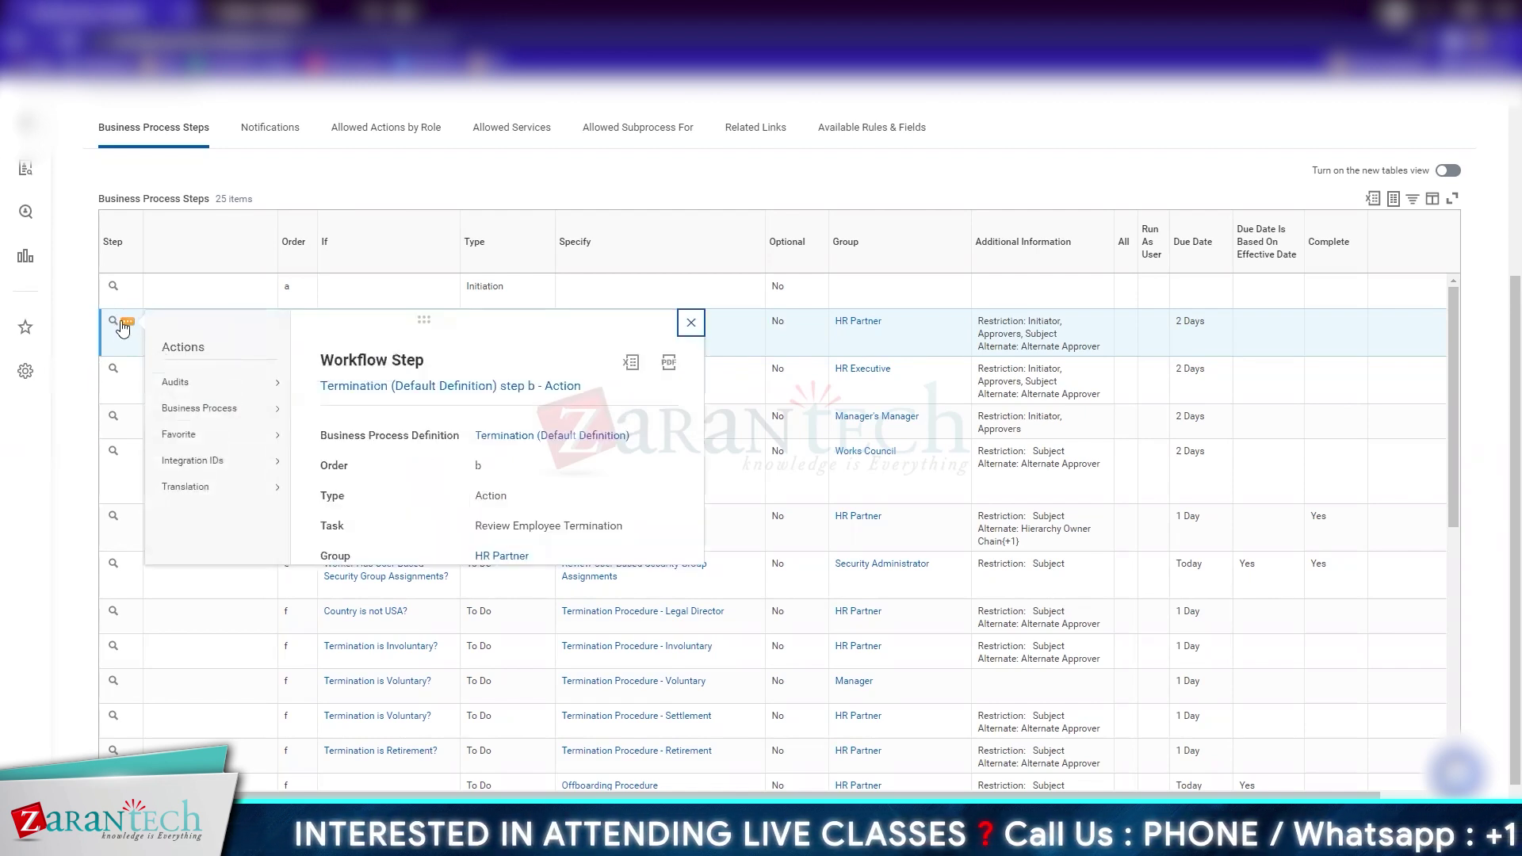
mouse_move(208, 407)
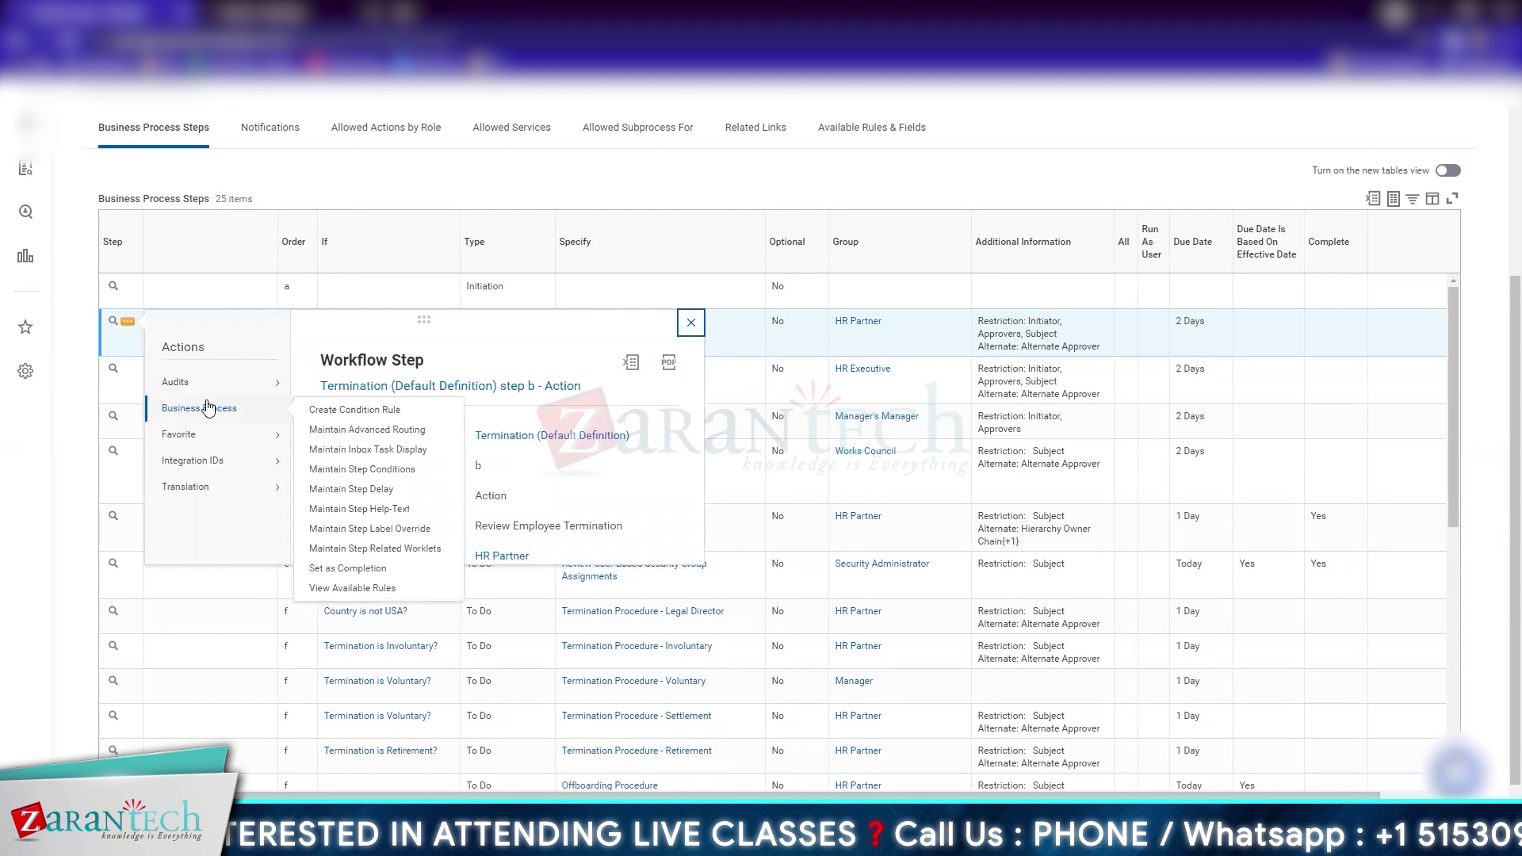
left_click(383, 430)
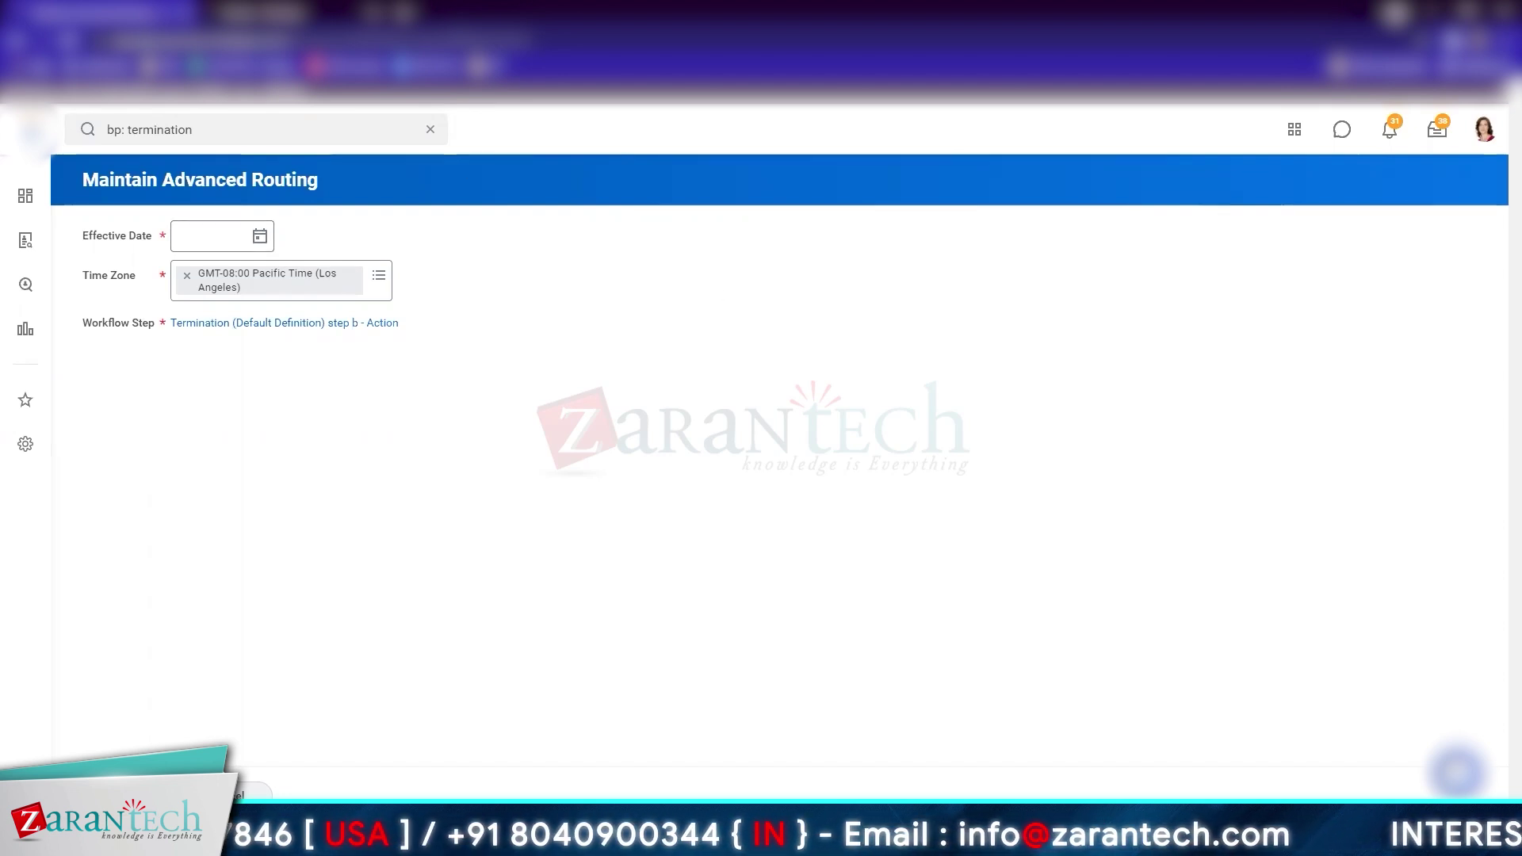
left_click(125, 795)
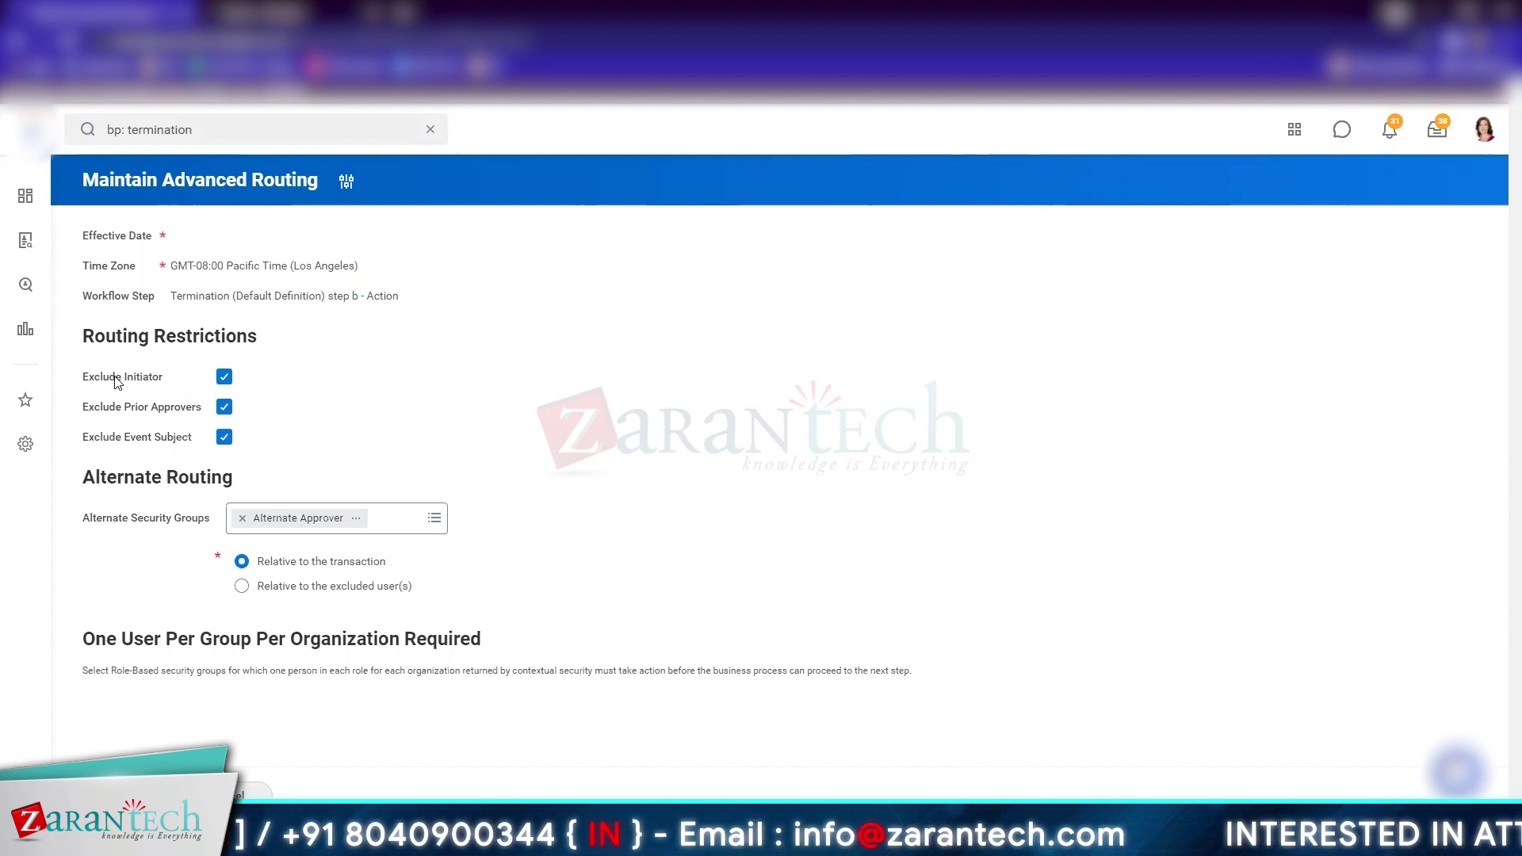
left_click(215, 380)
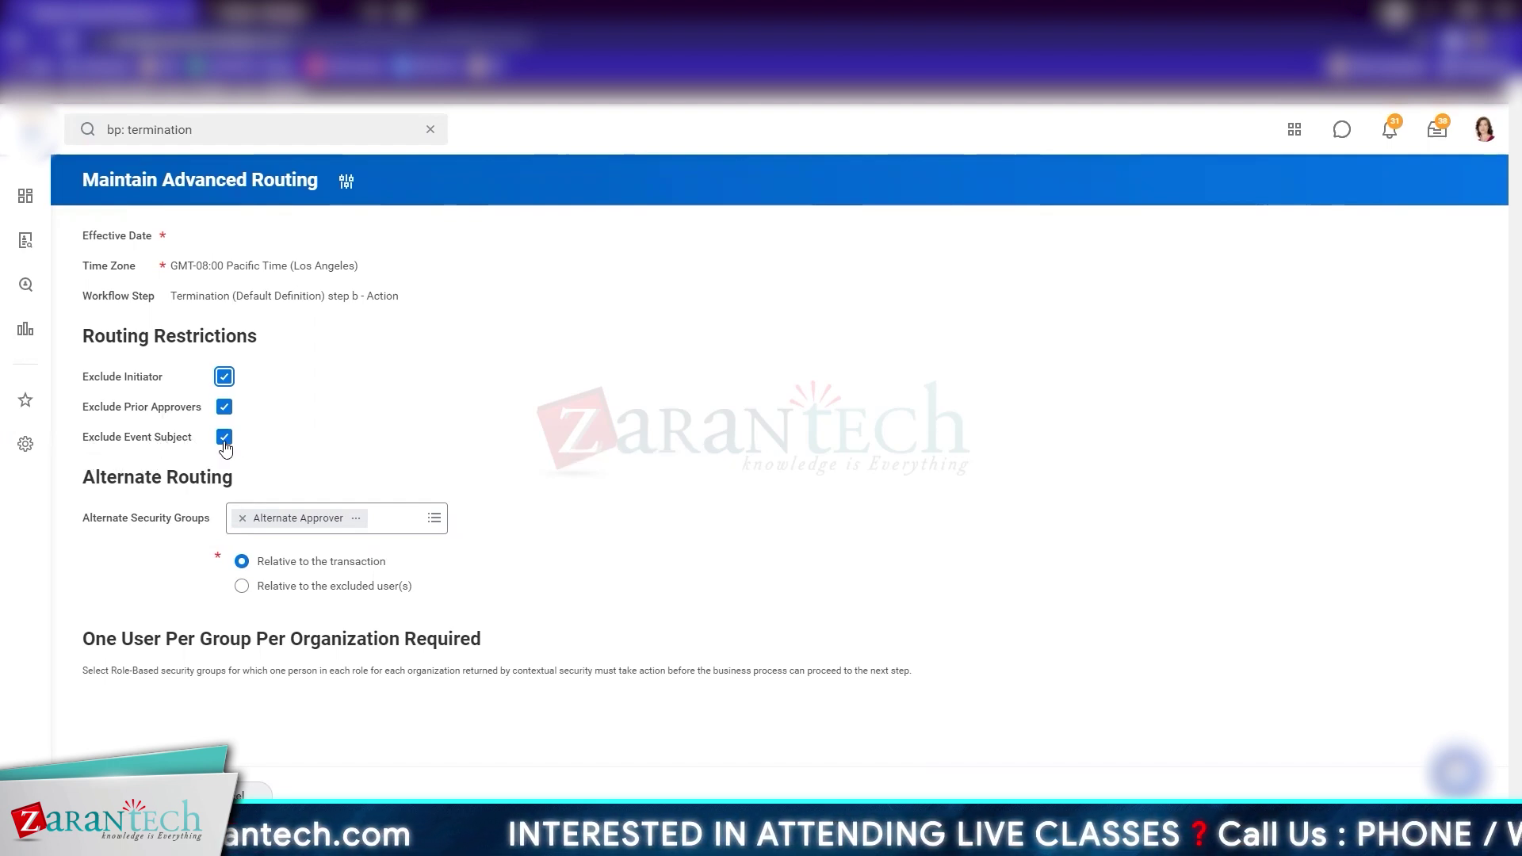
mouse_move(226, 447)
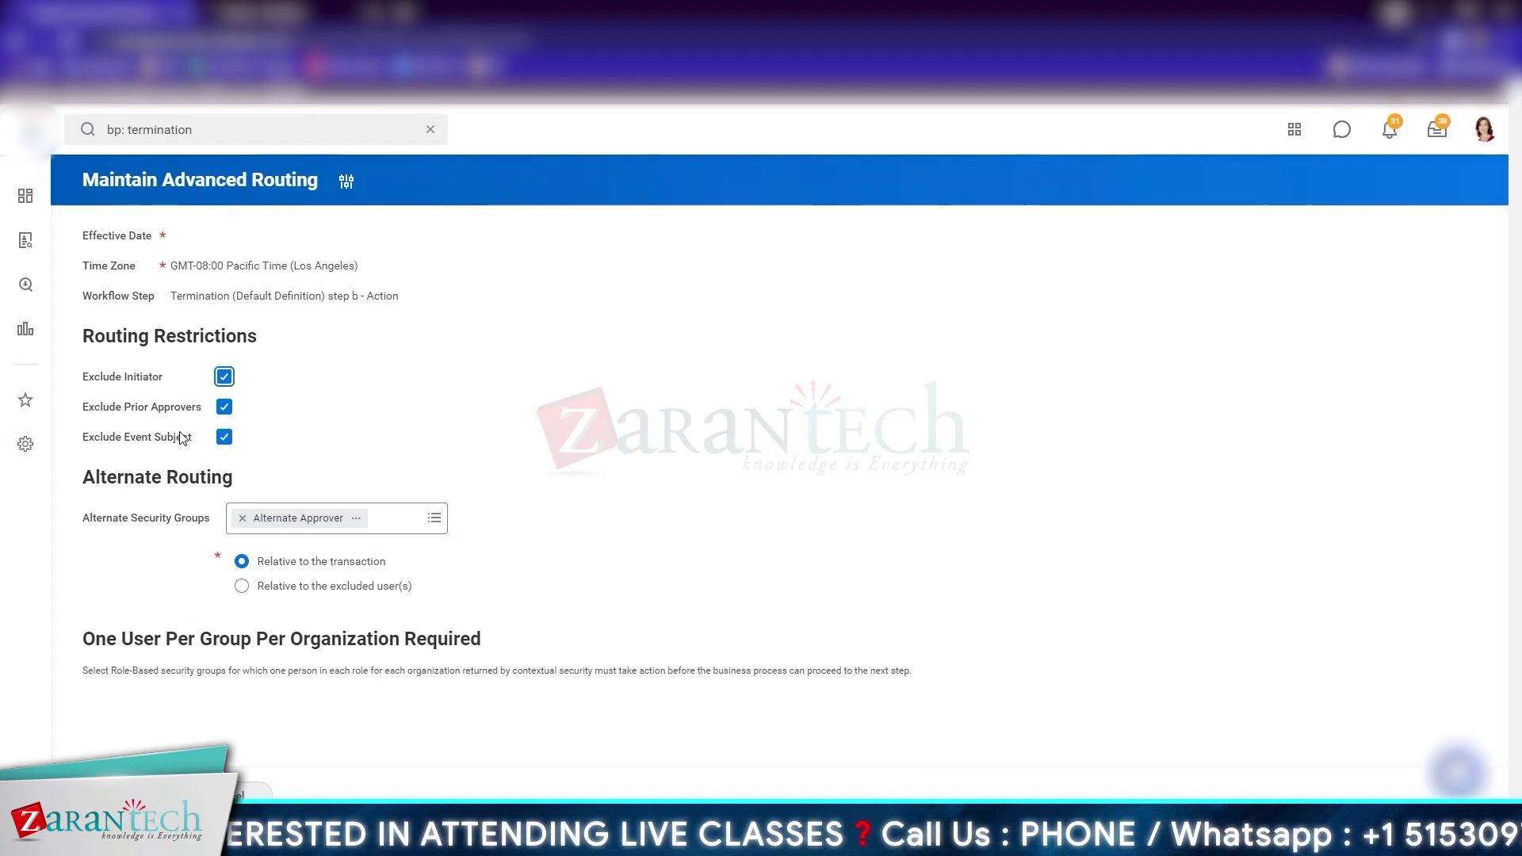
mouse_move(183, 440)
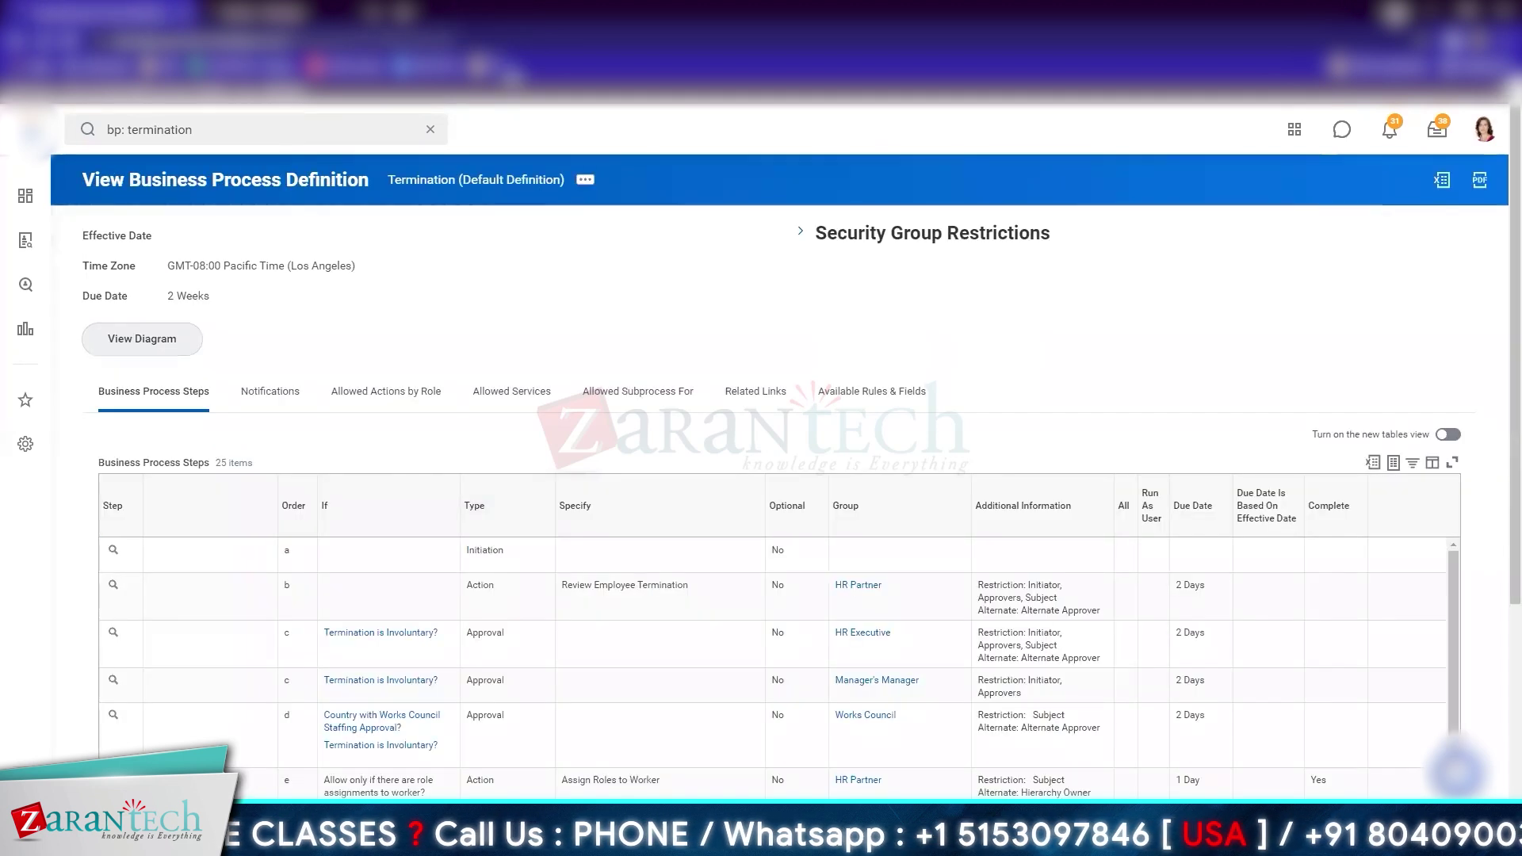
Open the Termination (Default Definition) business process definition for editing
left_click(585, 183)
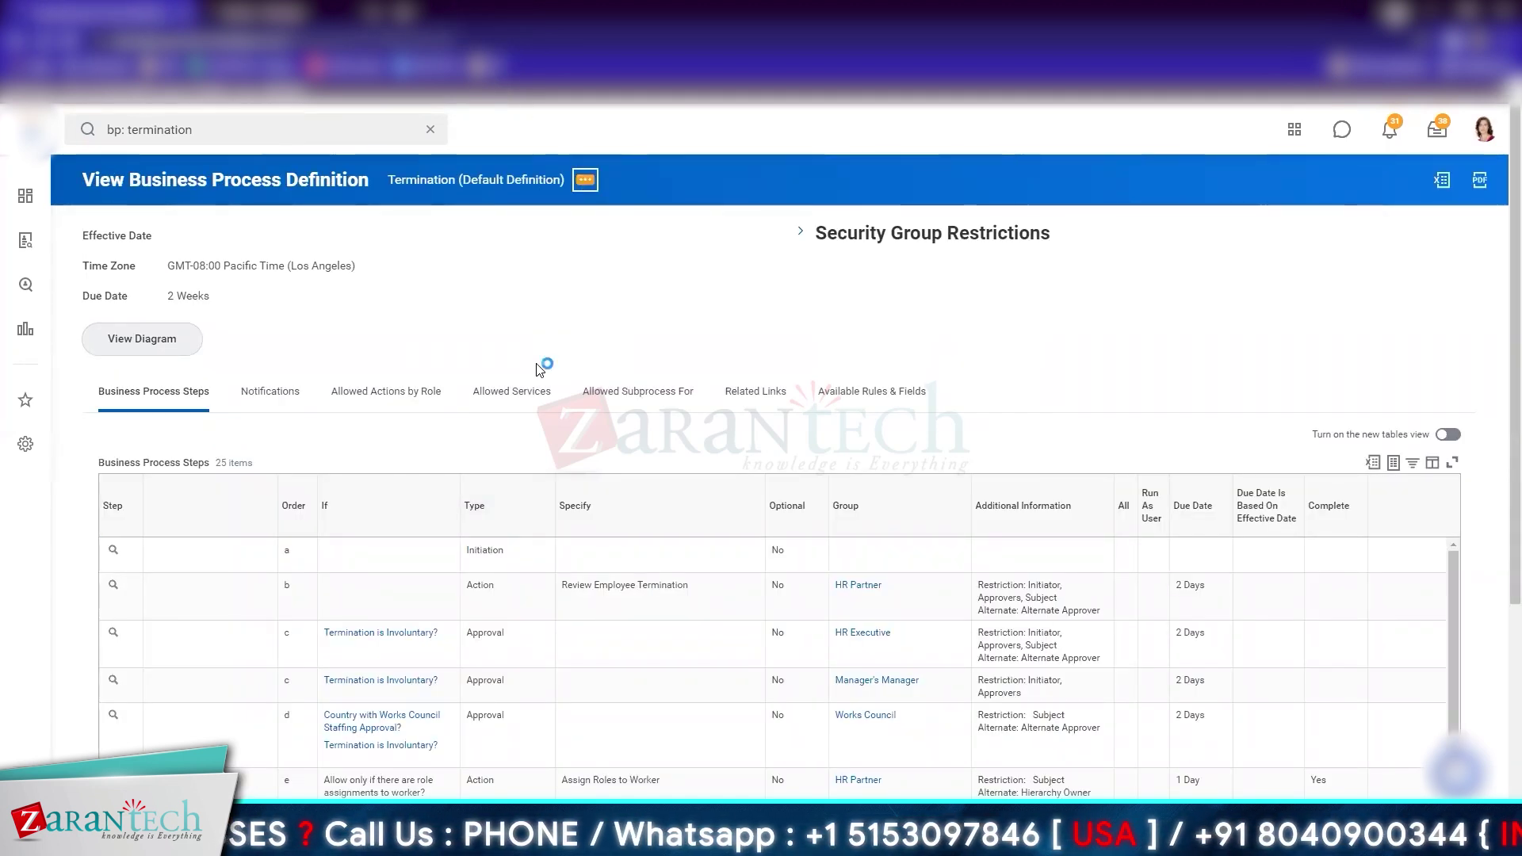
mouse_move(681, 266)
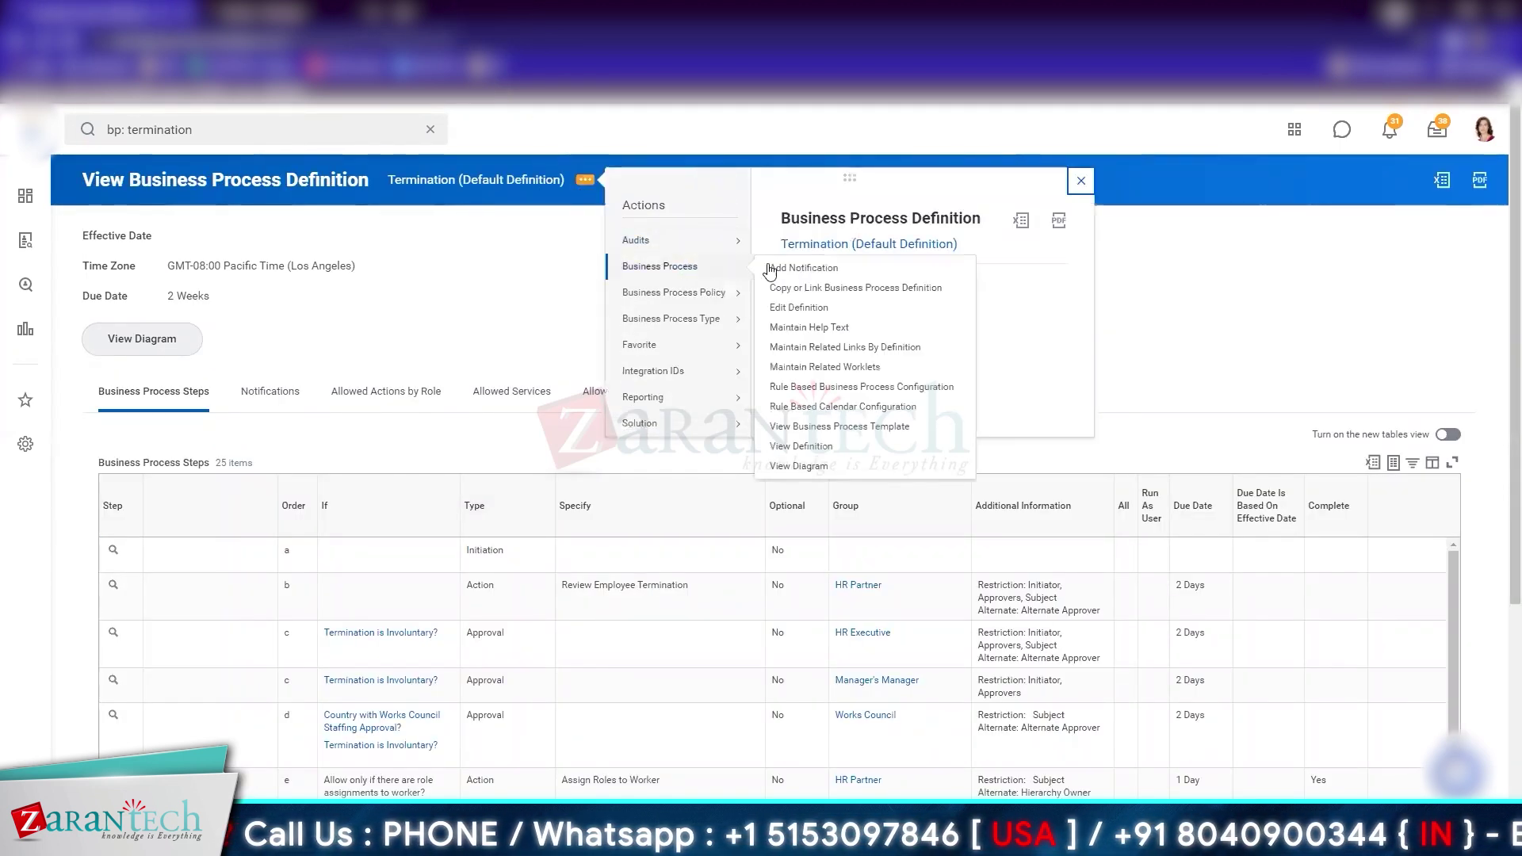
left_click(812, 308)
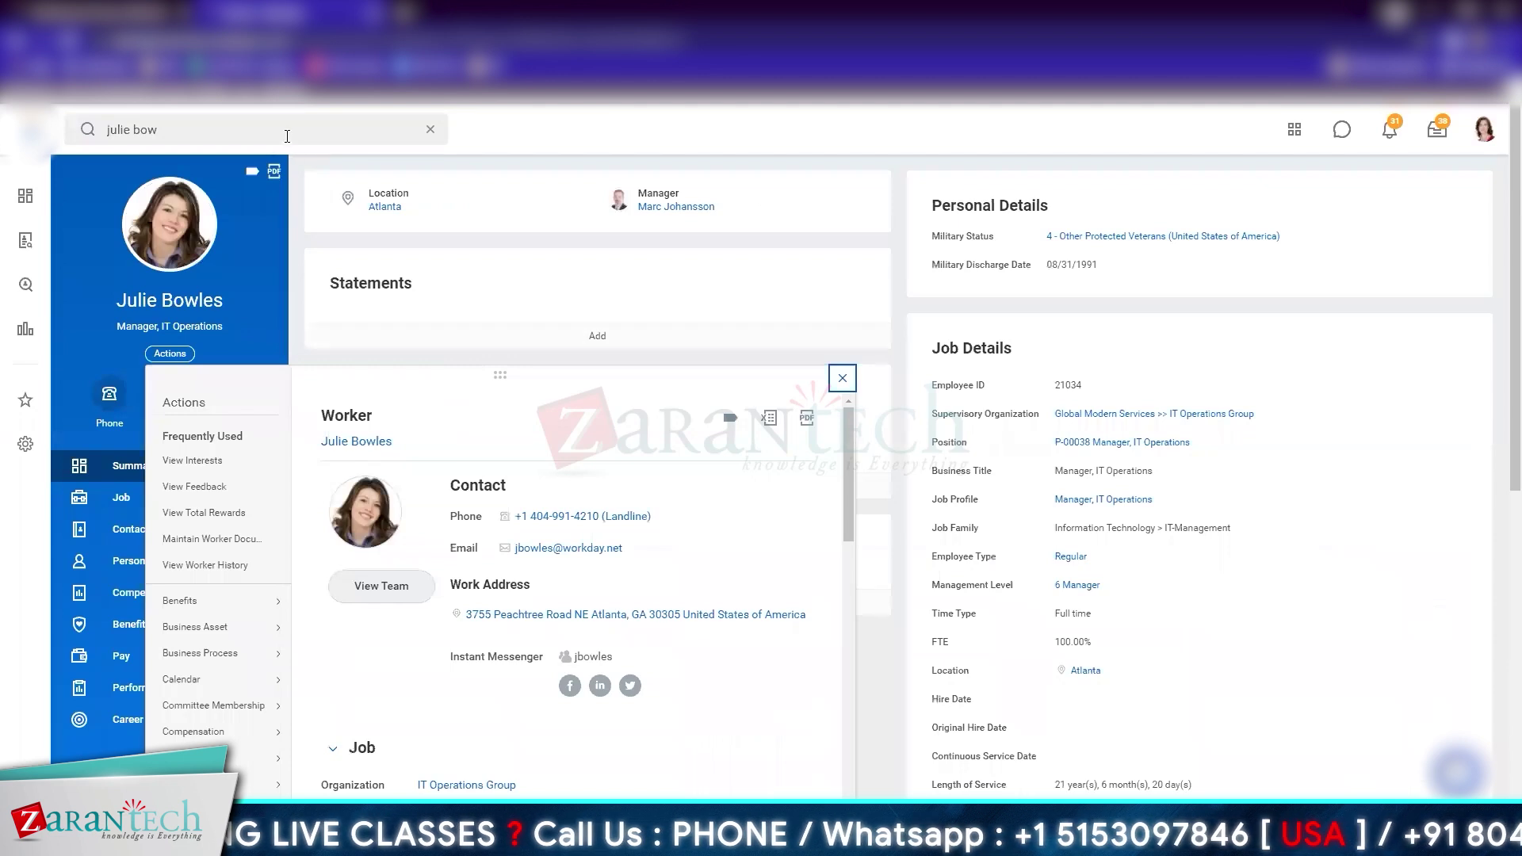
Search for "bp: termination" and open the Termination for Global Modern Services definition
left_click(286, 137)
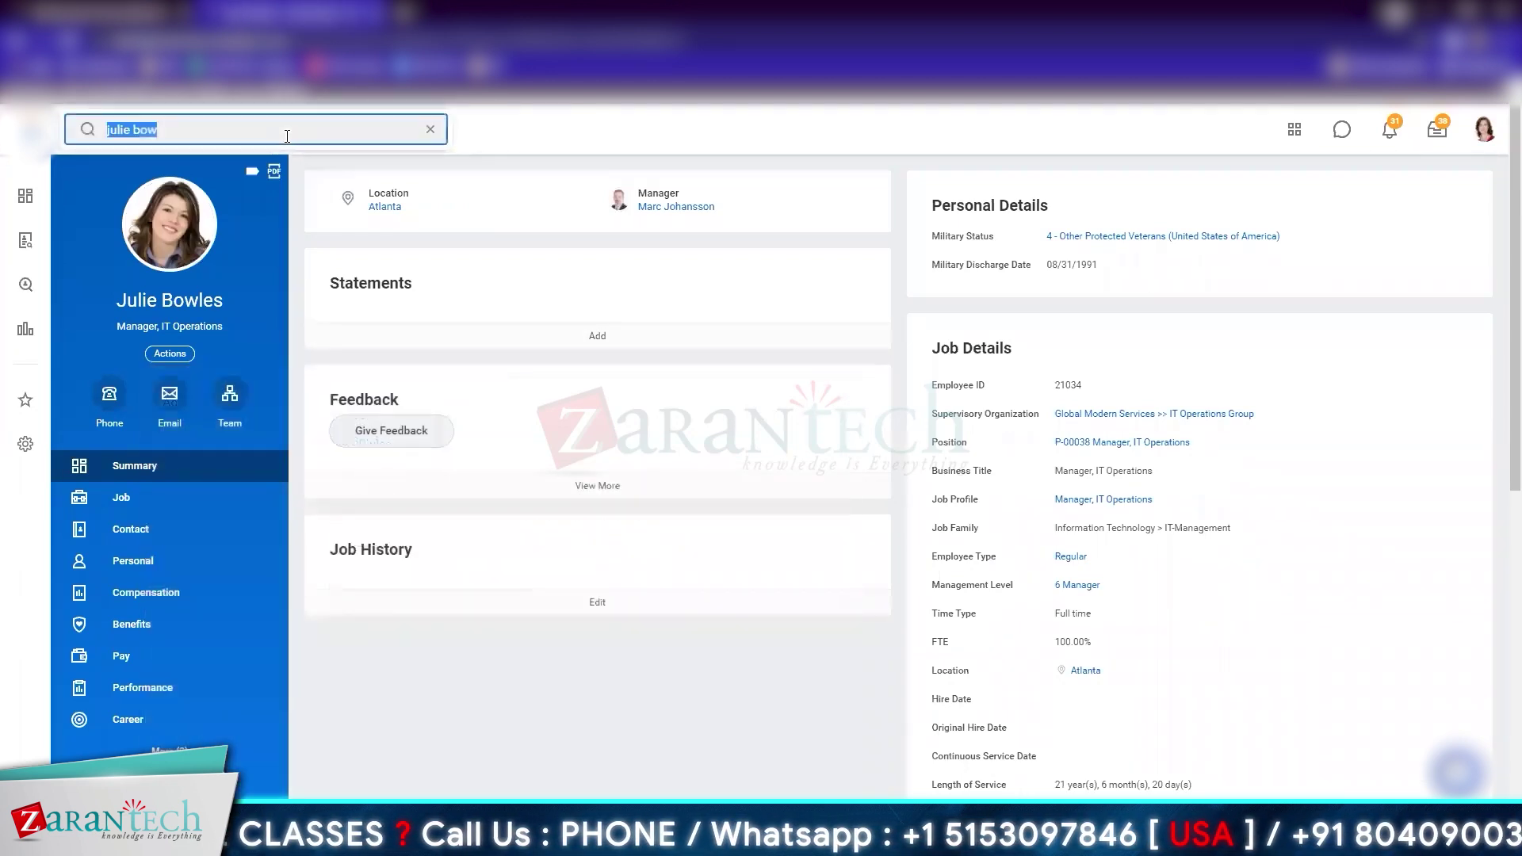
type("bp: termination")
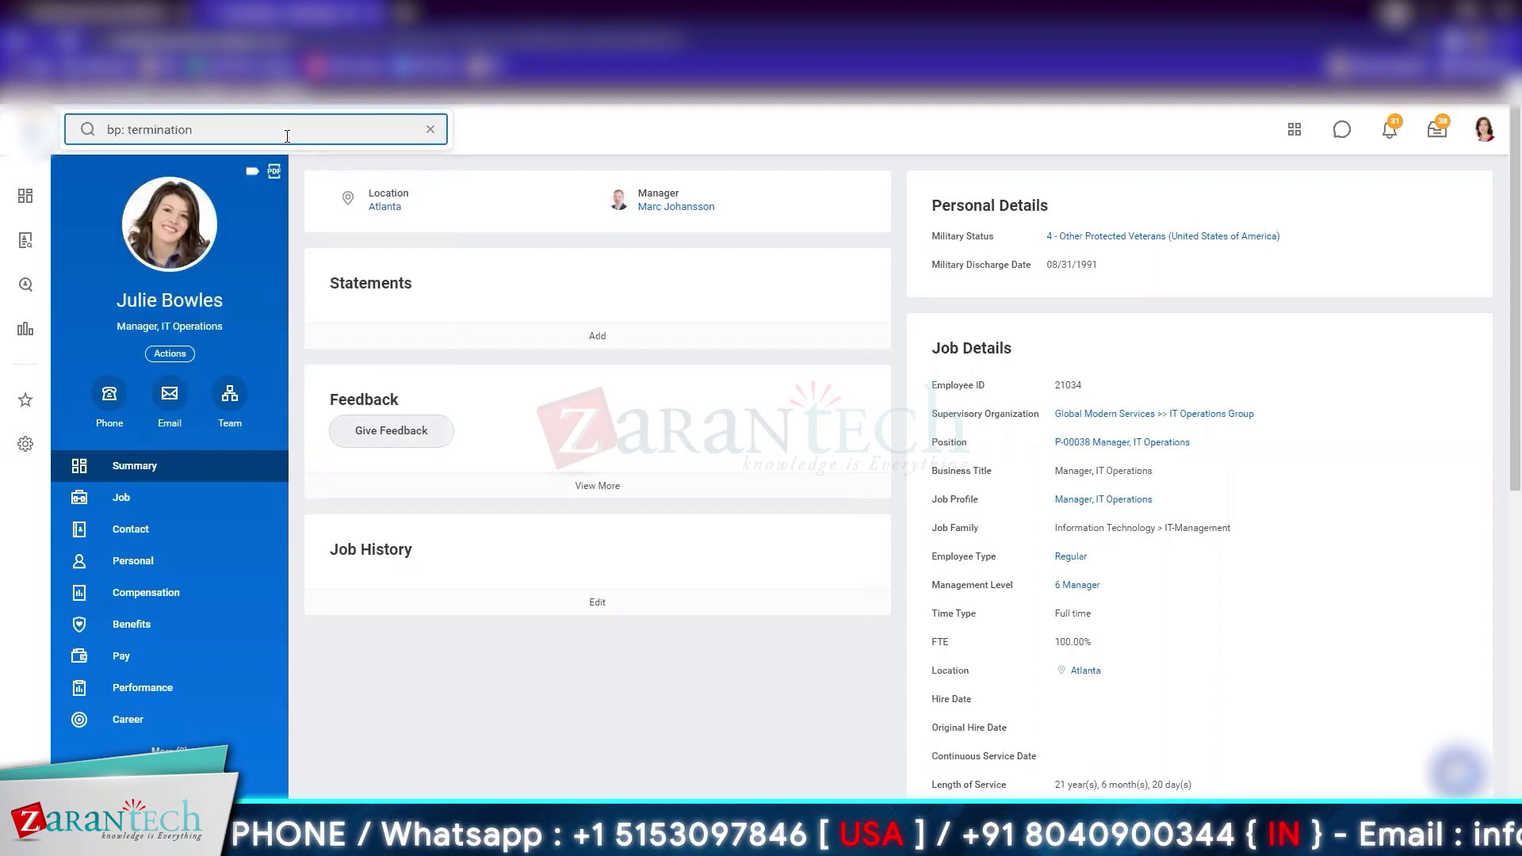
key("Return")
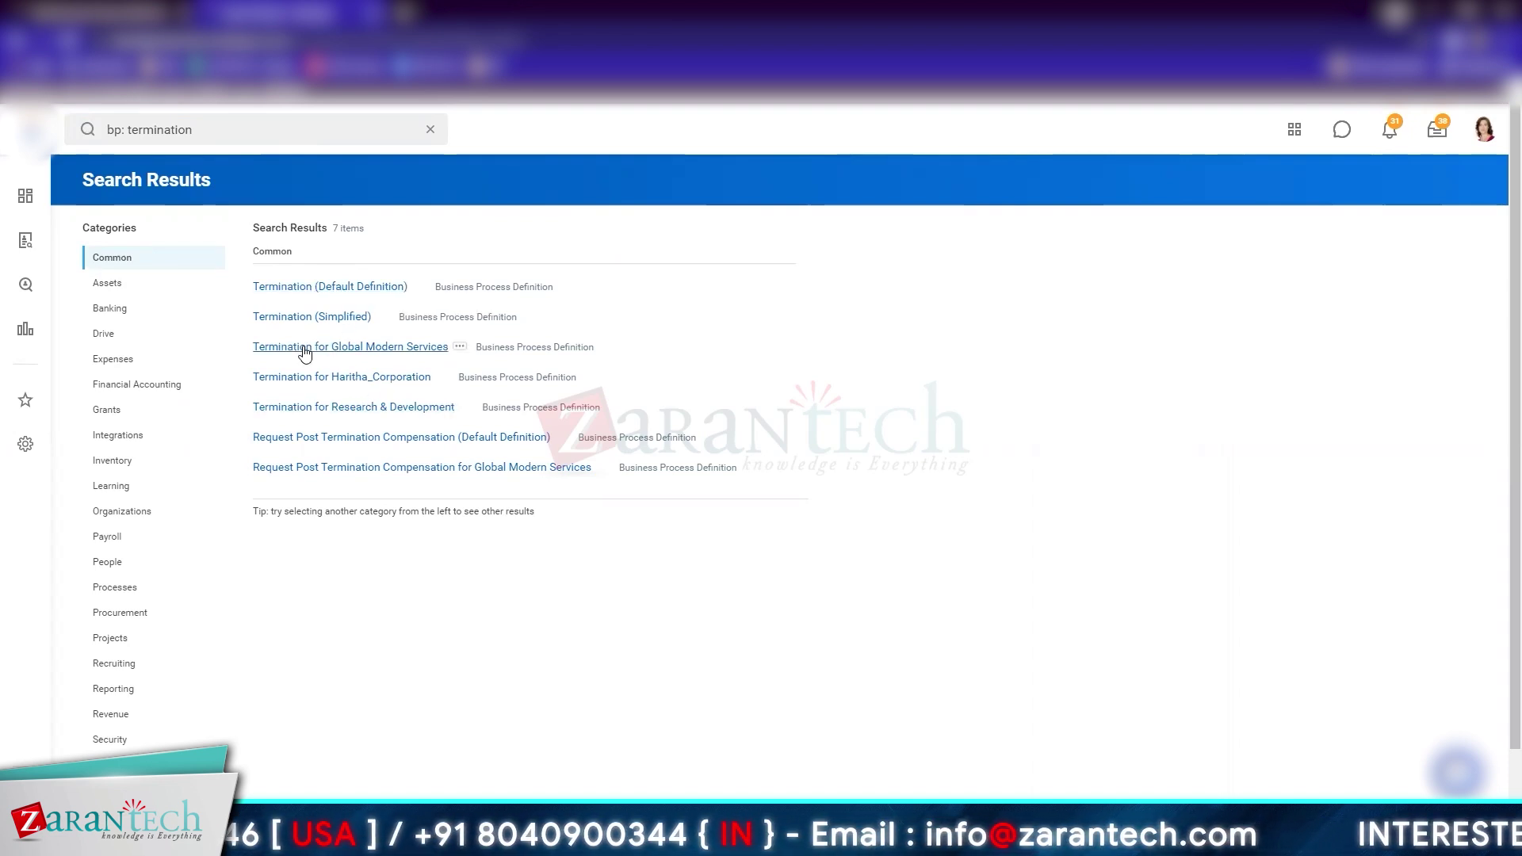
left_click(404, 349)
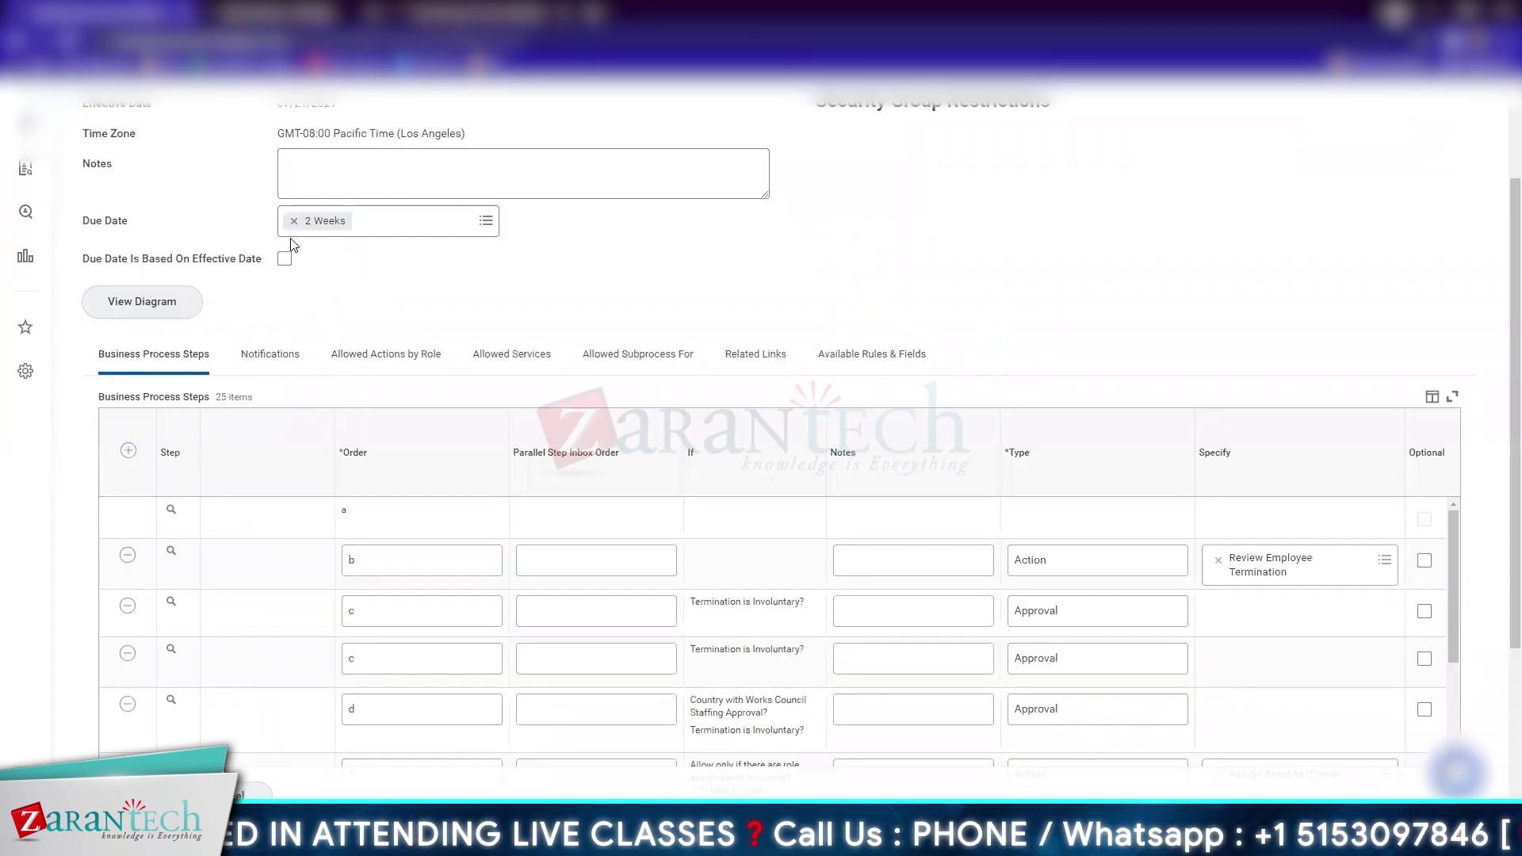
Cancel editing the default definition, and review the supervisory organization and process steps of Termination for Global Modern Services
scroll(294, 245, "up", 2)
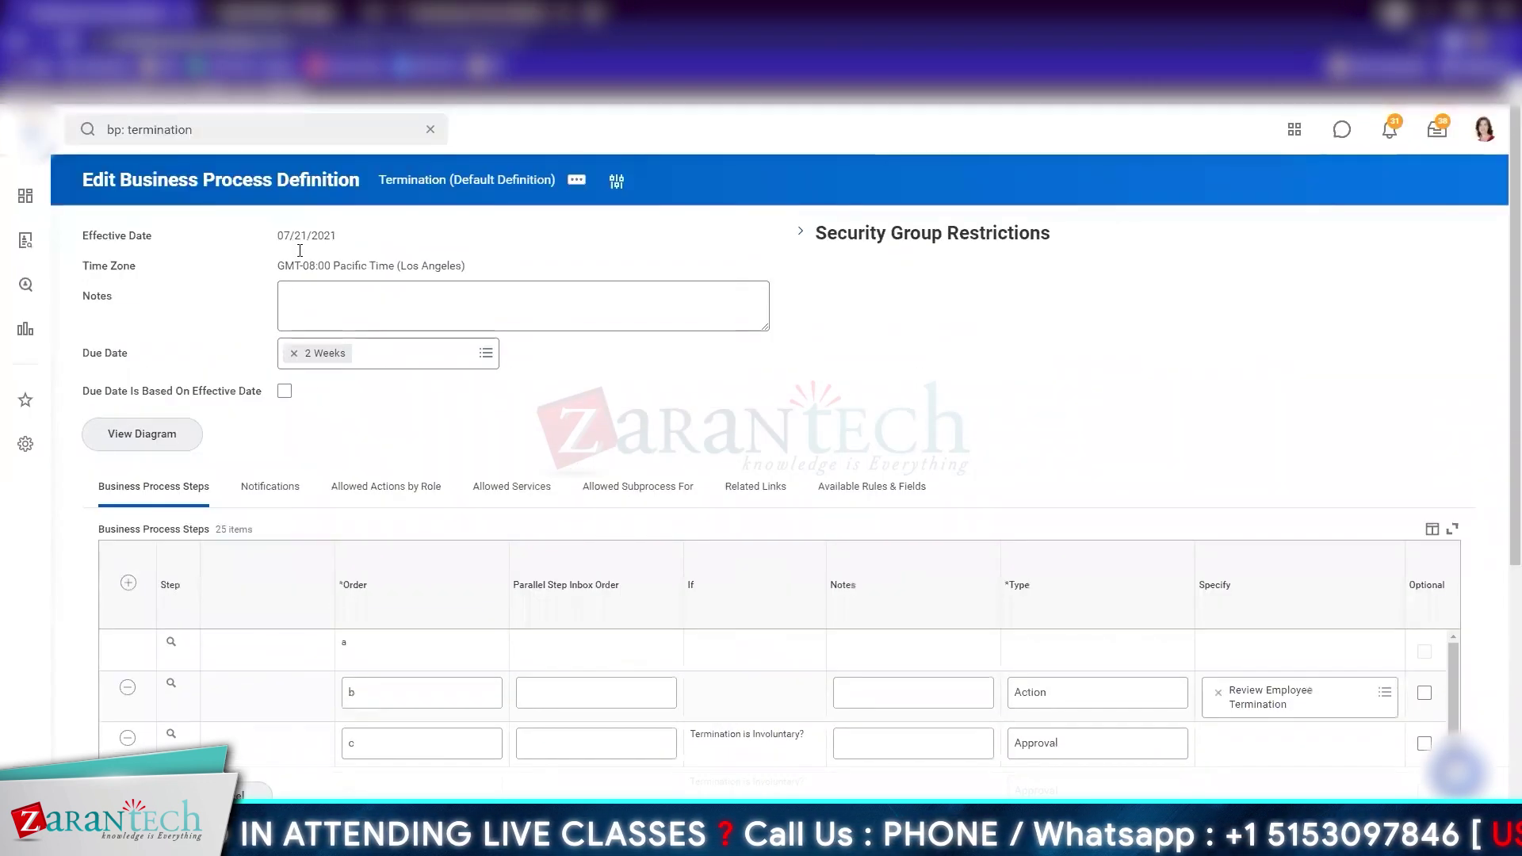
left_click(240, 795)
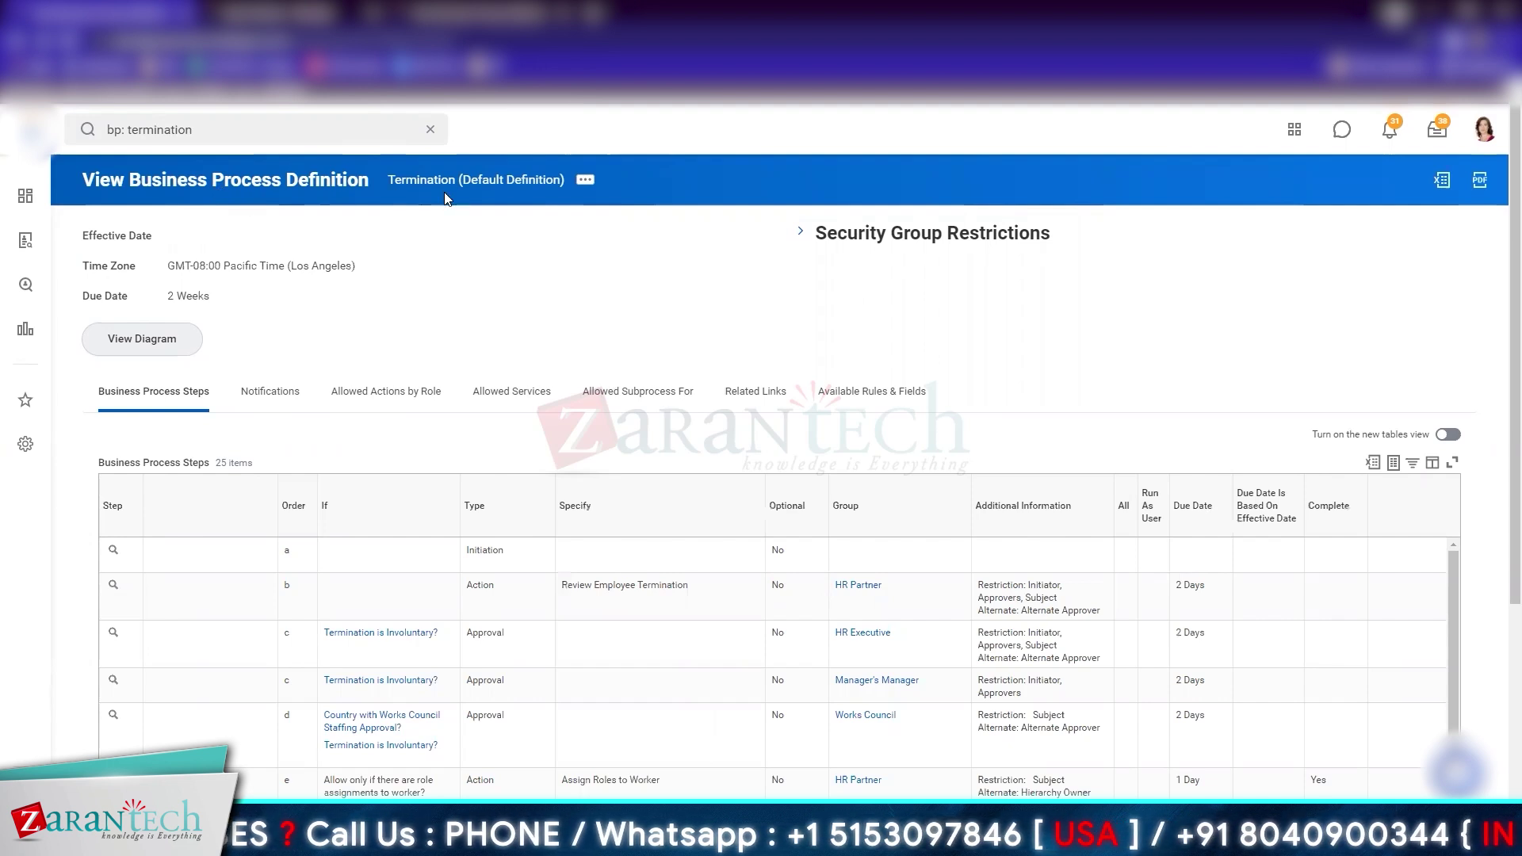
left_click(432, 13)
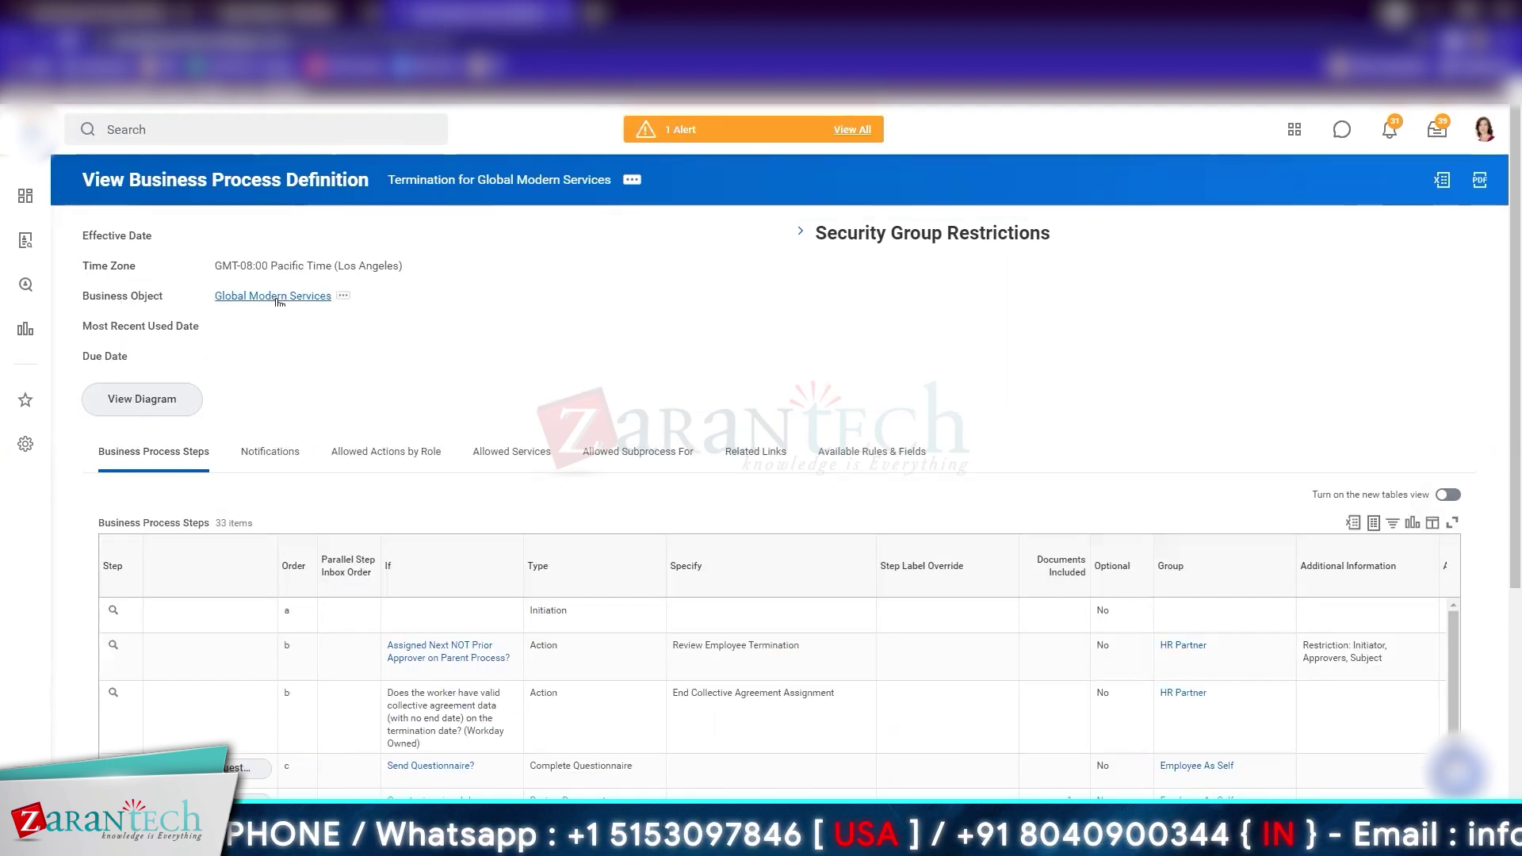
left_click(343, 297)
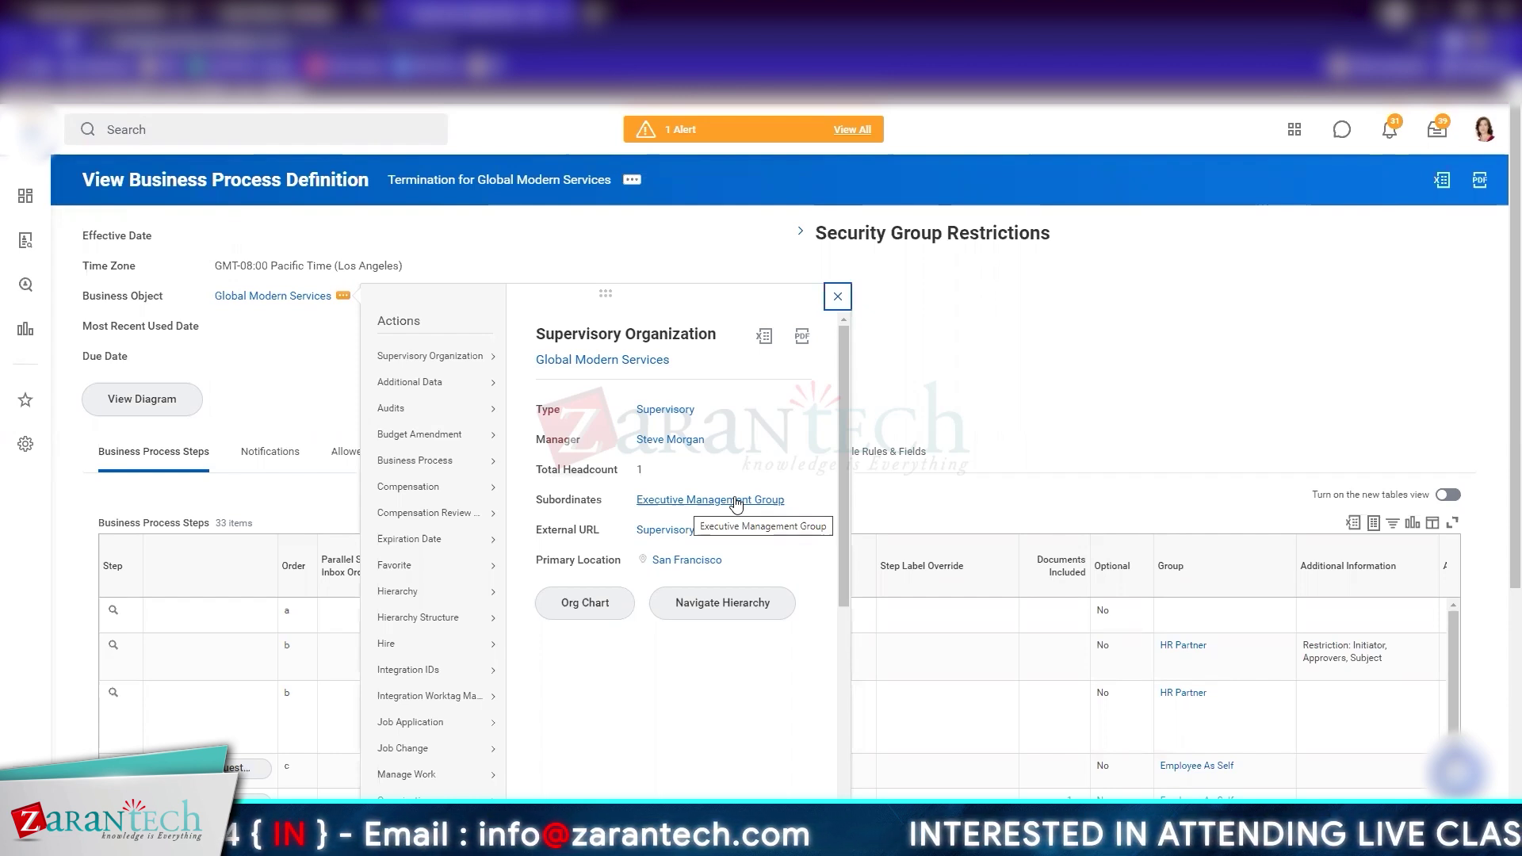
scroll(787, 594, "down", 4)
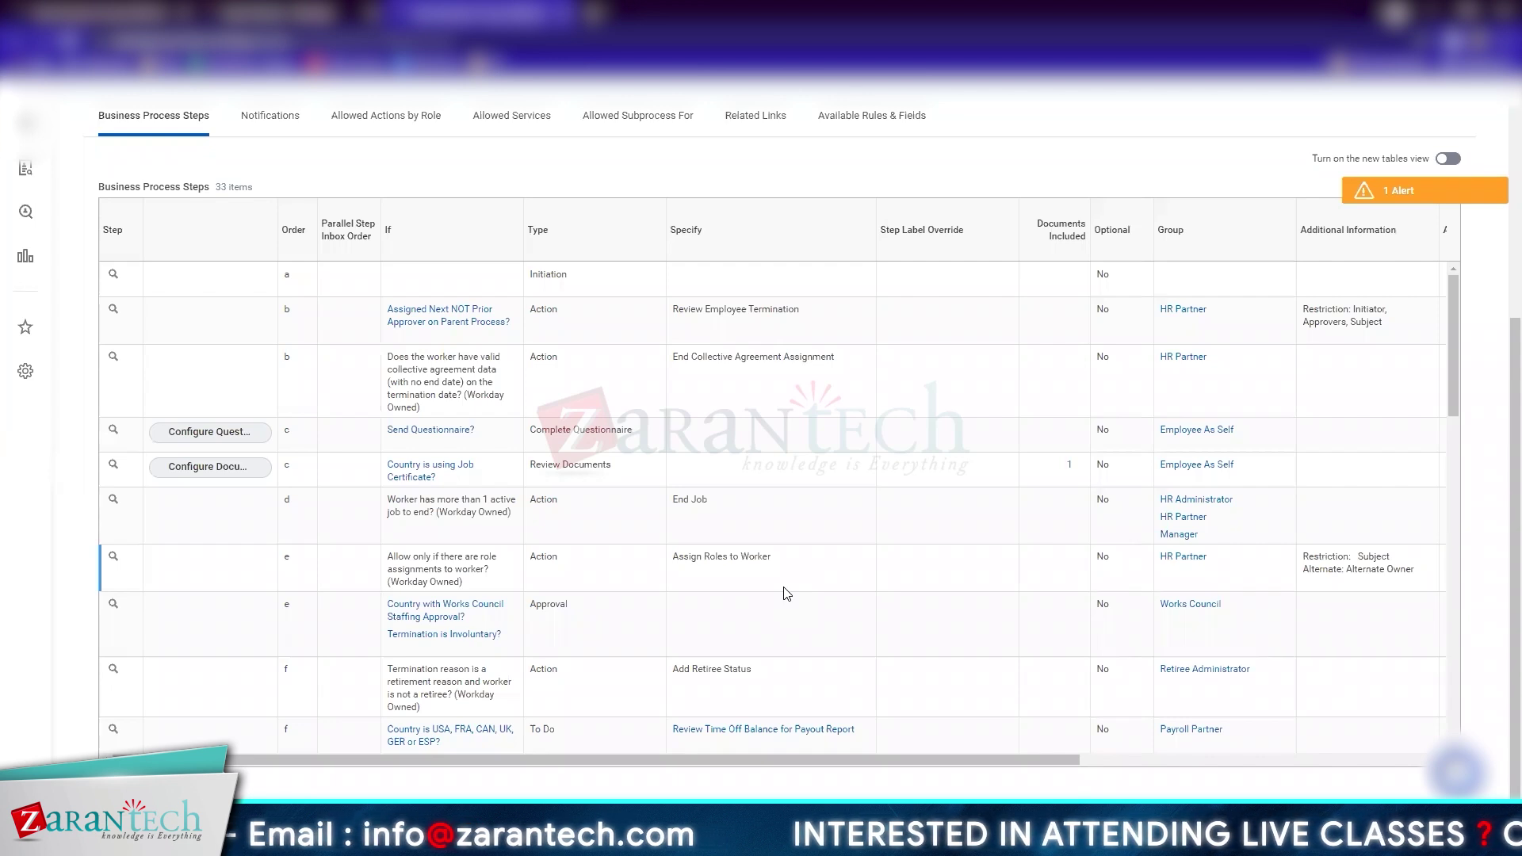
scroll(786, 593, "up", 4)
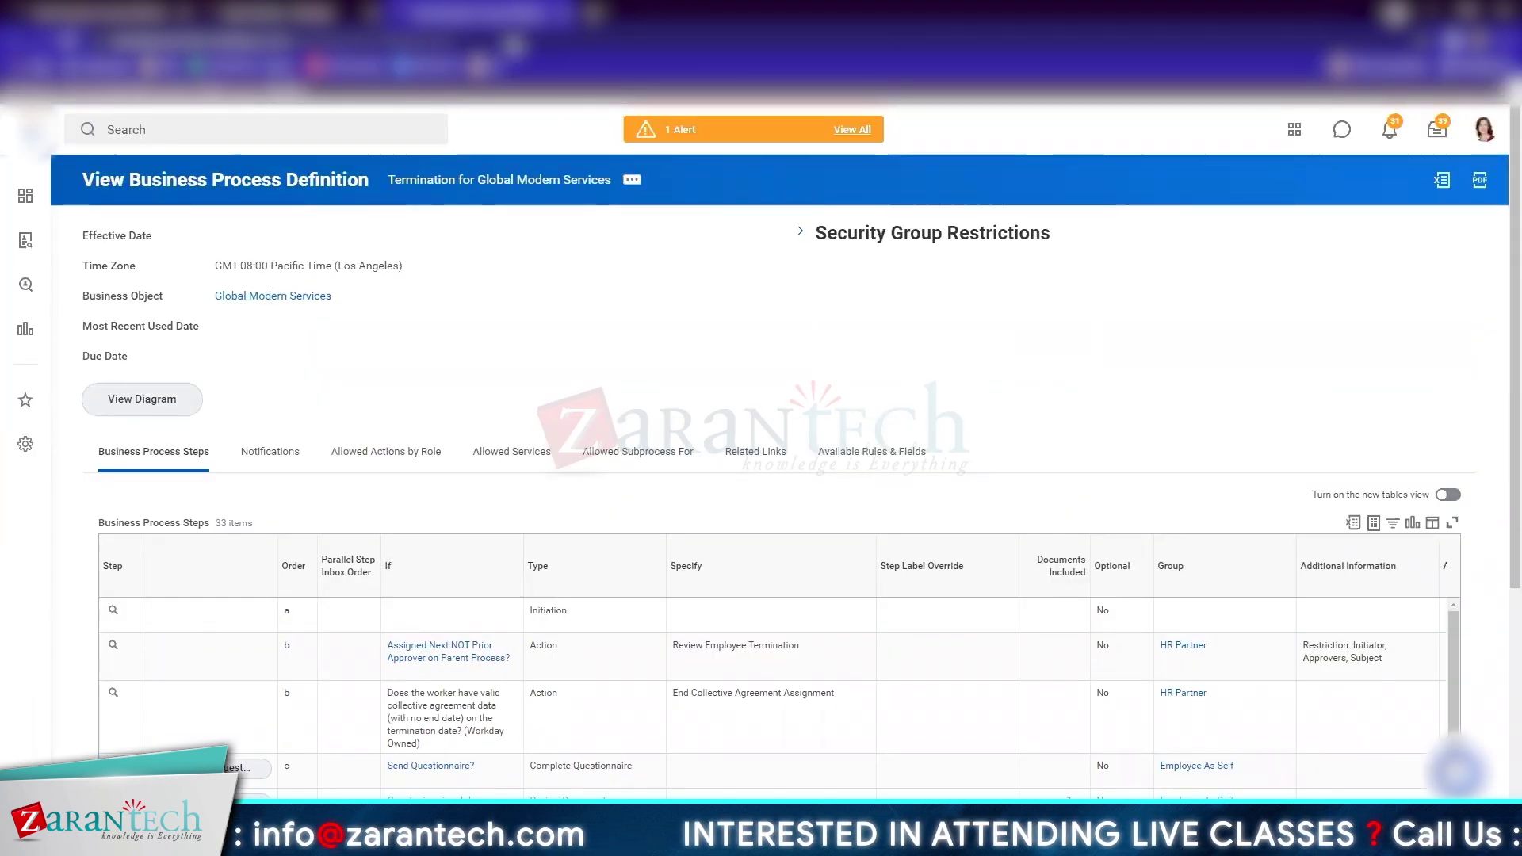
Return to the termination search results and start a search for the worker by name
left_click(278, 16)
left_click(241, 140)
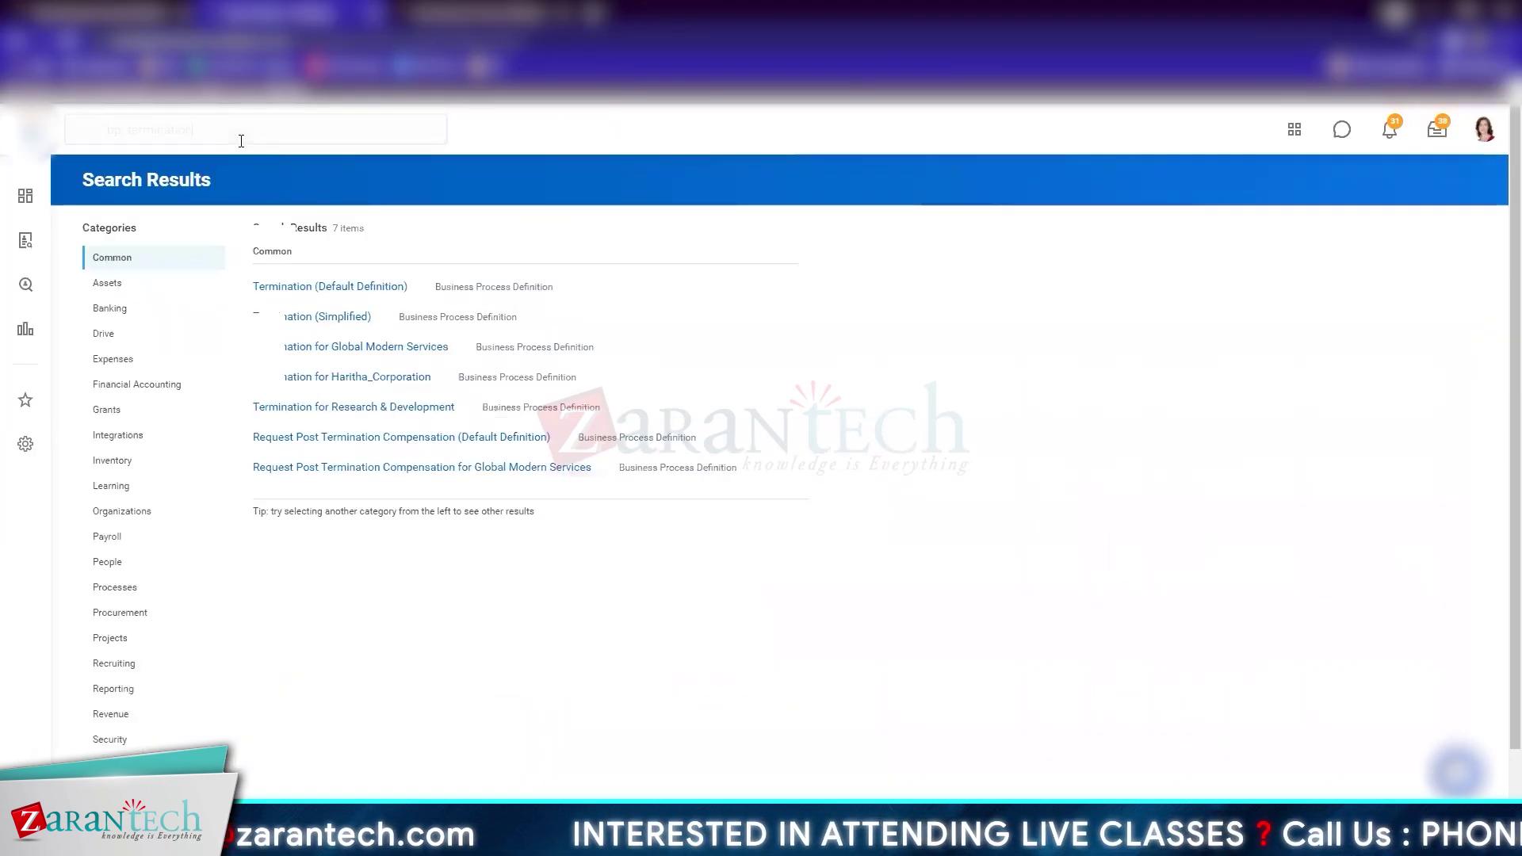
type("J")
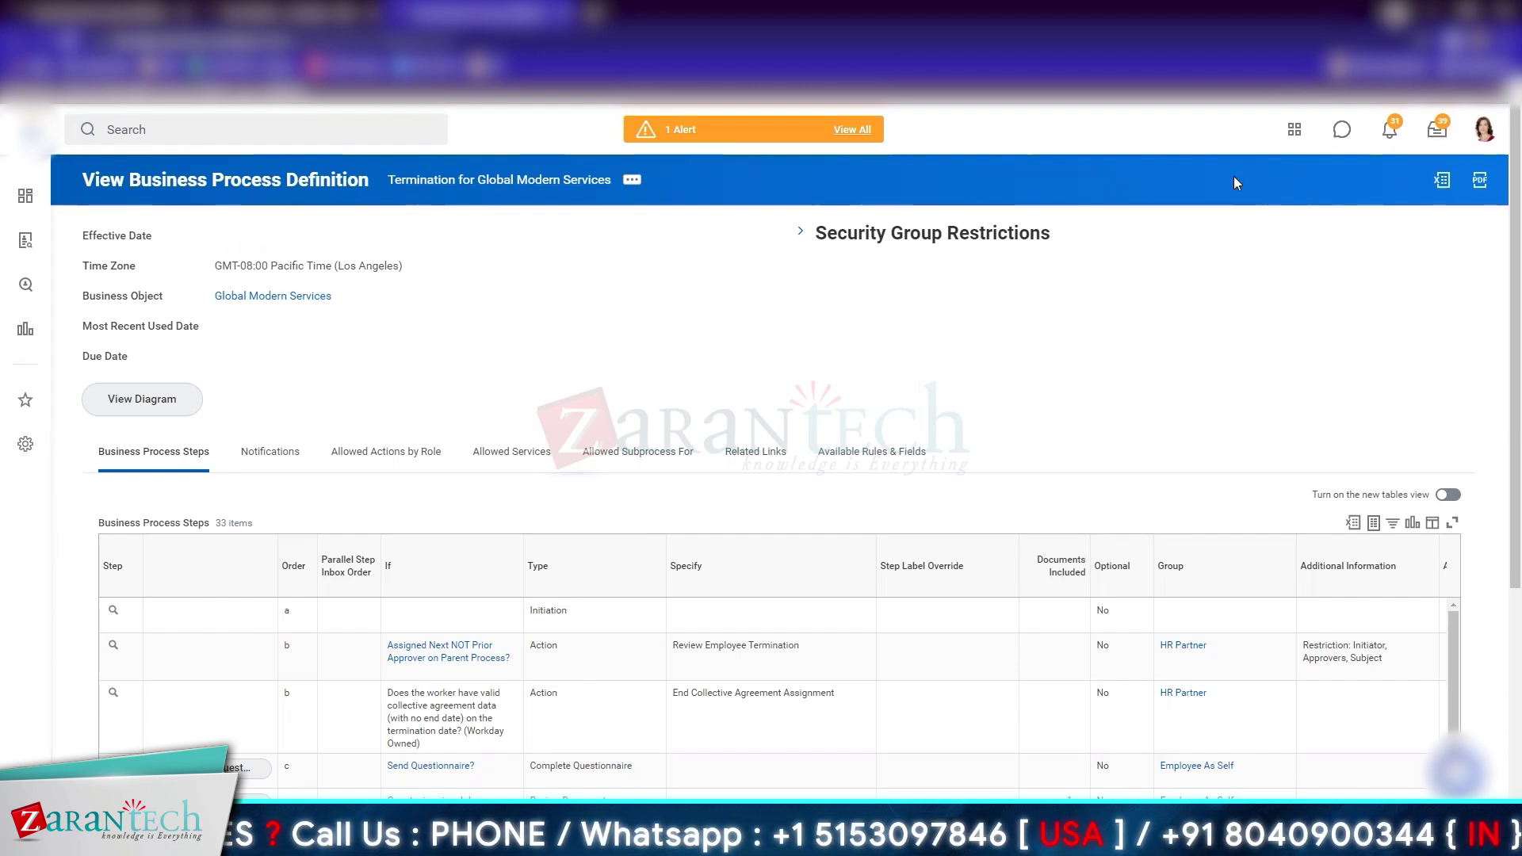
In the Termination (Default Definition) steps being edited, narrow the blank column beside Step and the Notes column
left_click(123, 11)
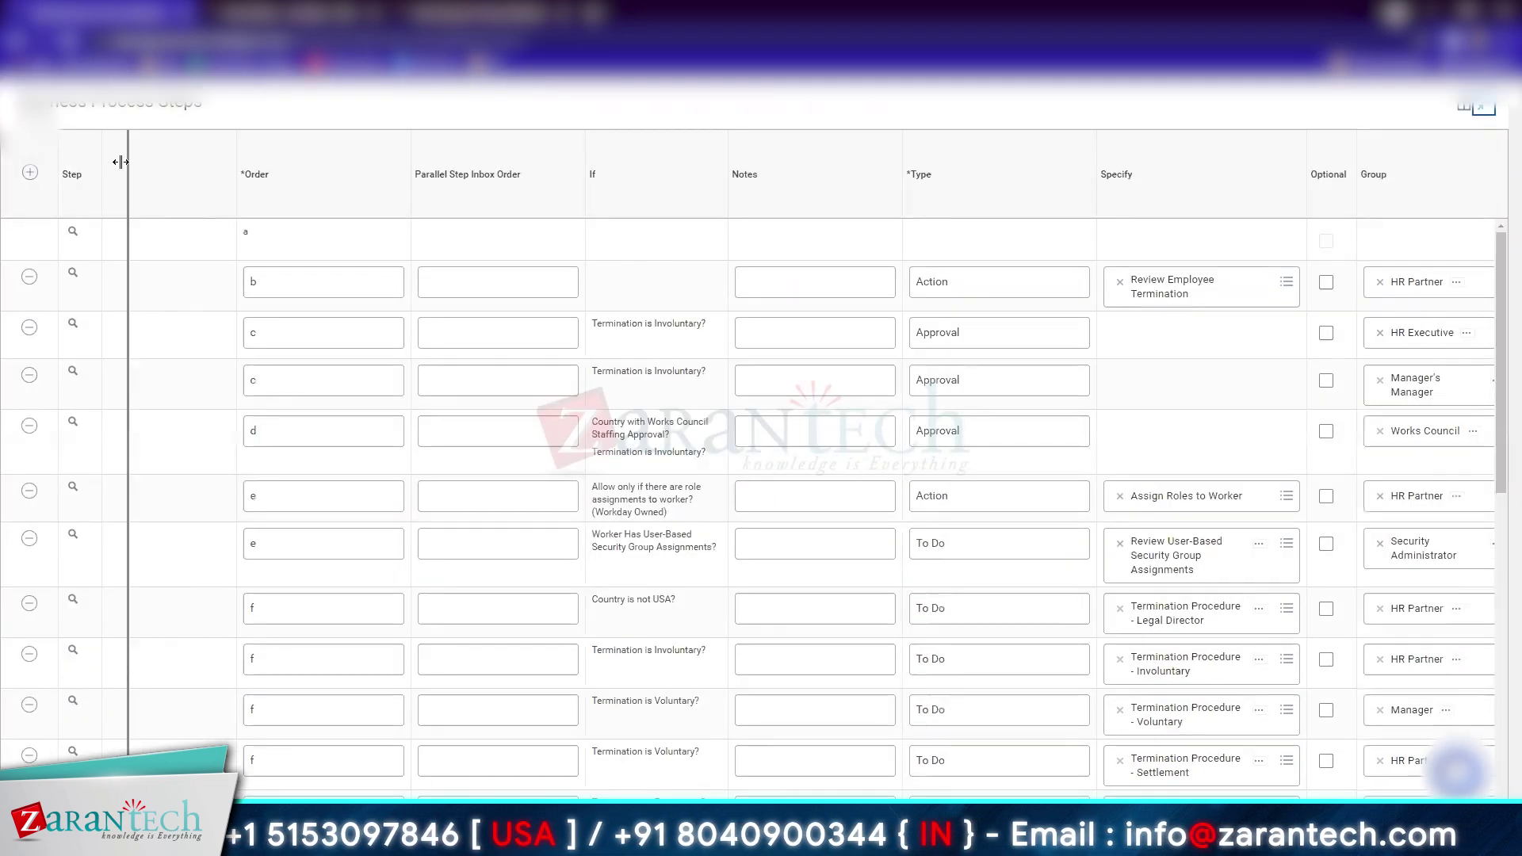
left_click_drag(119, 156, 135, 187)
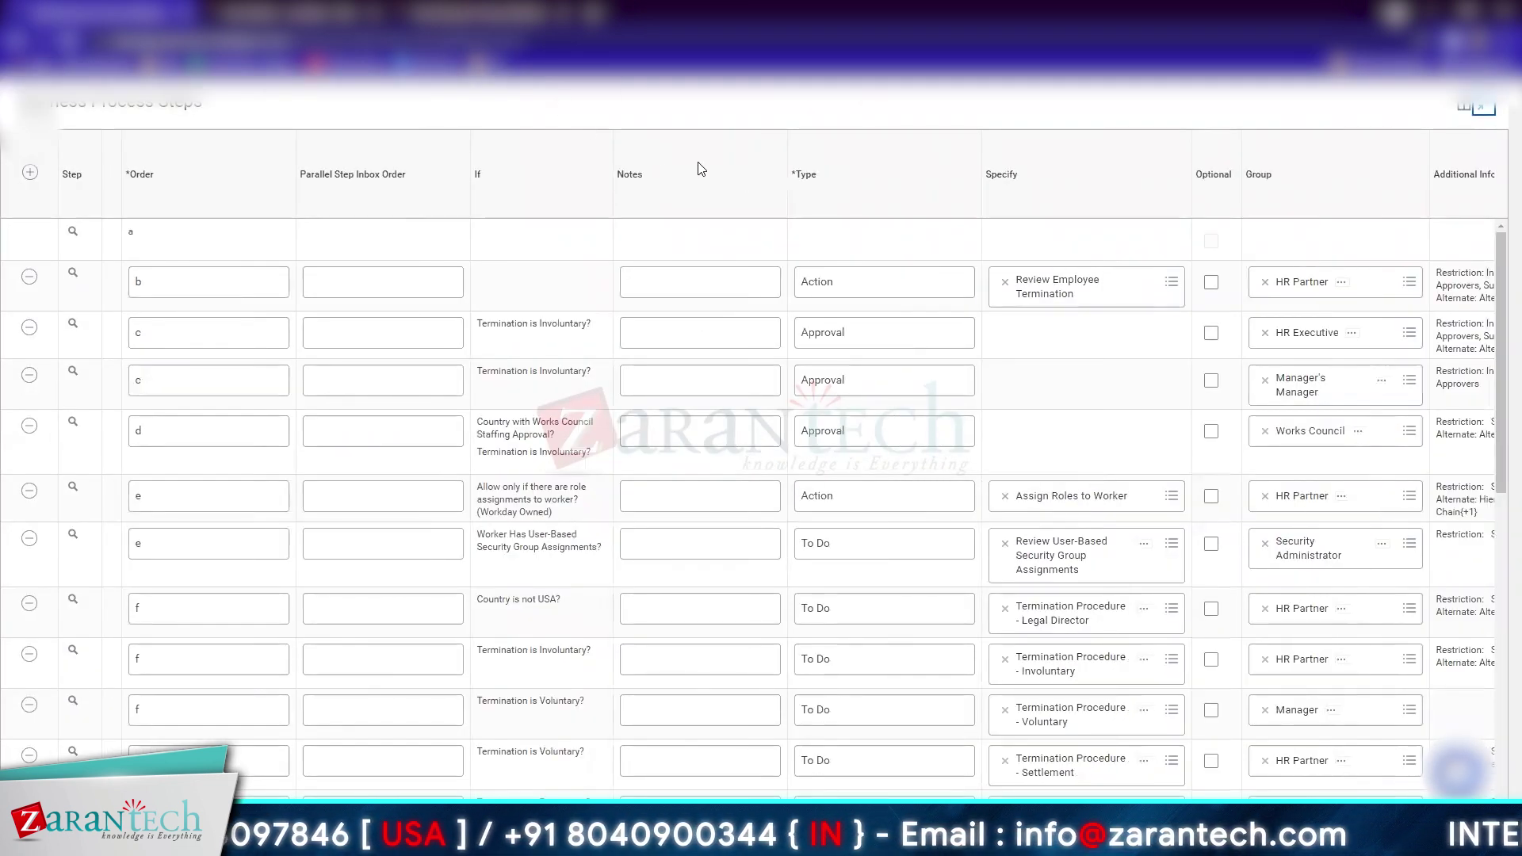
left_click_drag(787, 184, 676, 183)
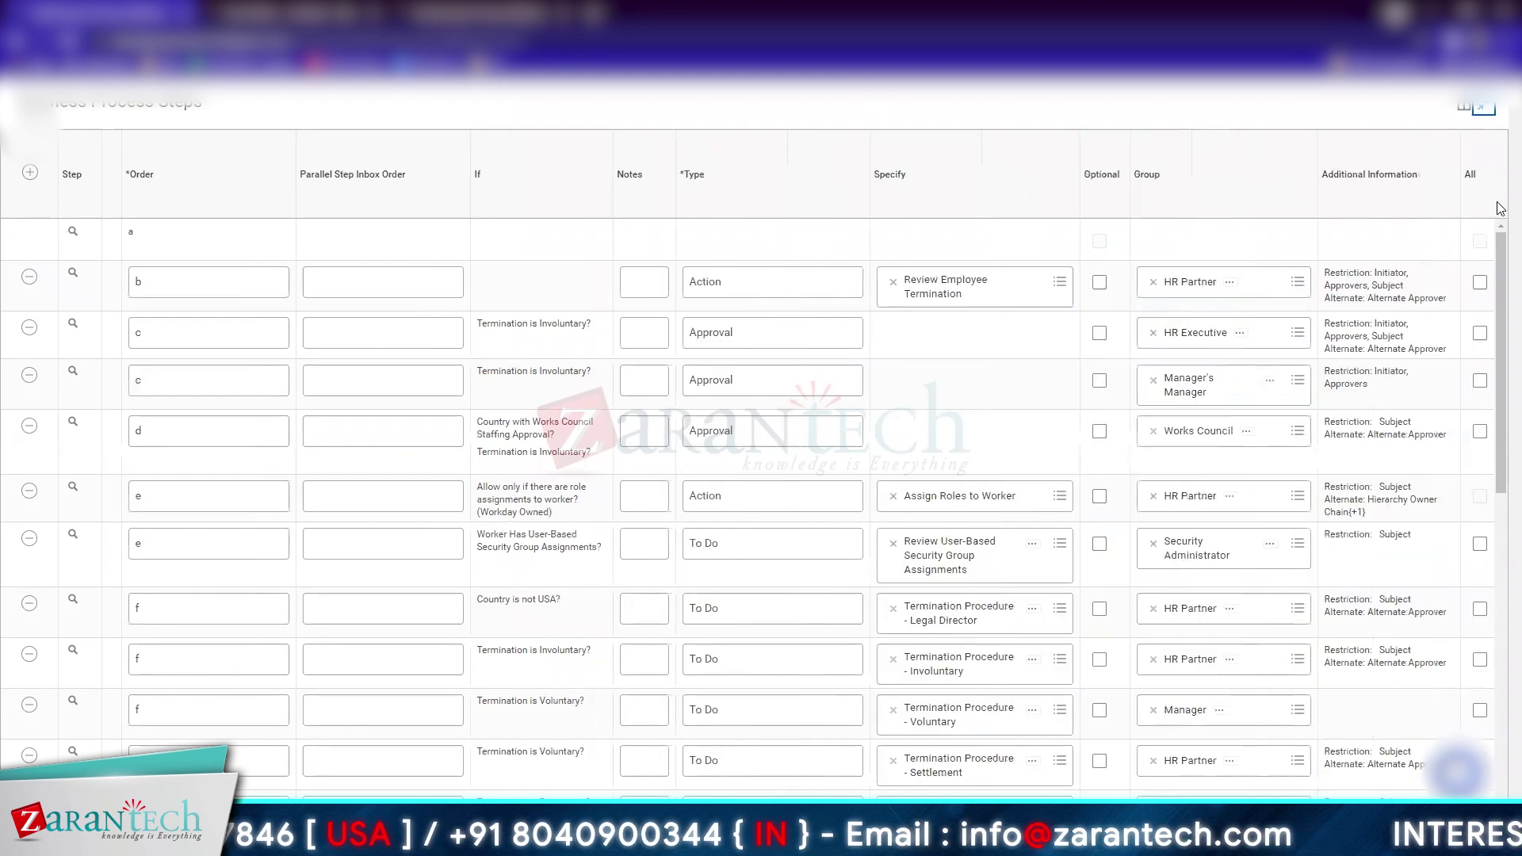
Hide the Run As User and Notes columns in the Business Process Steps table
left_click(1464, 105)
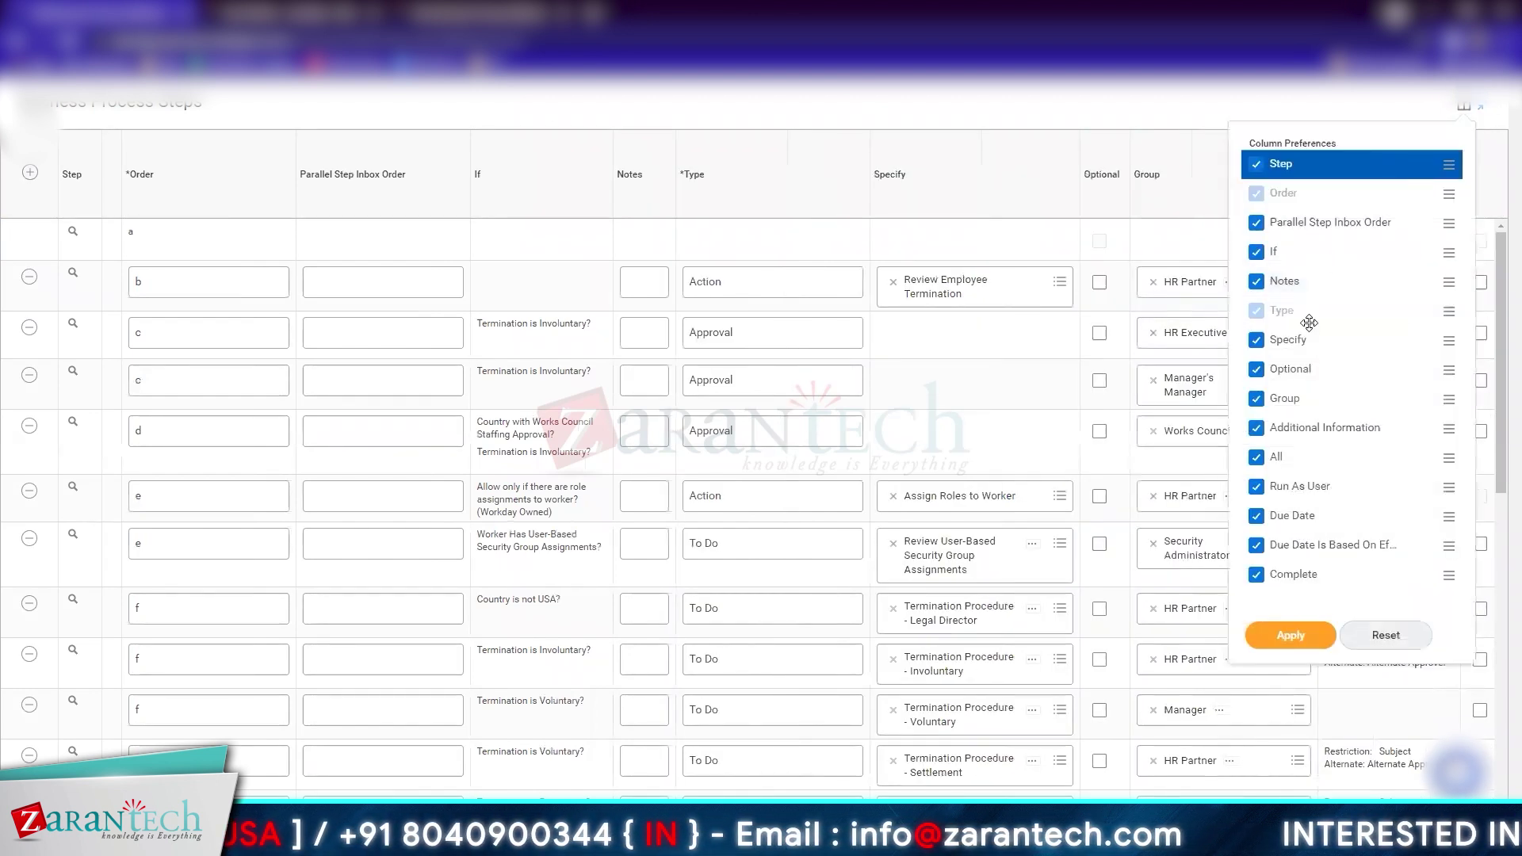
left_click(1257, 486)
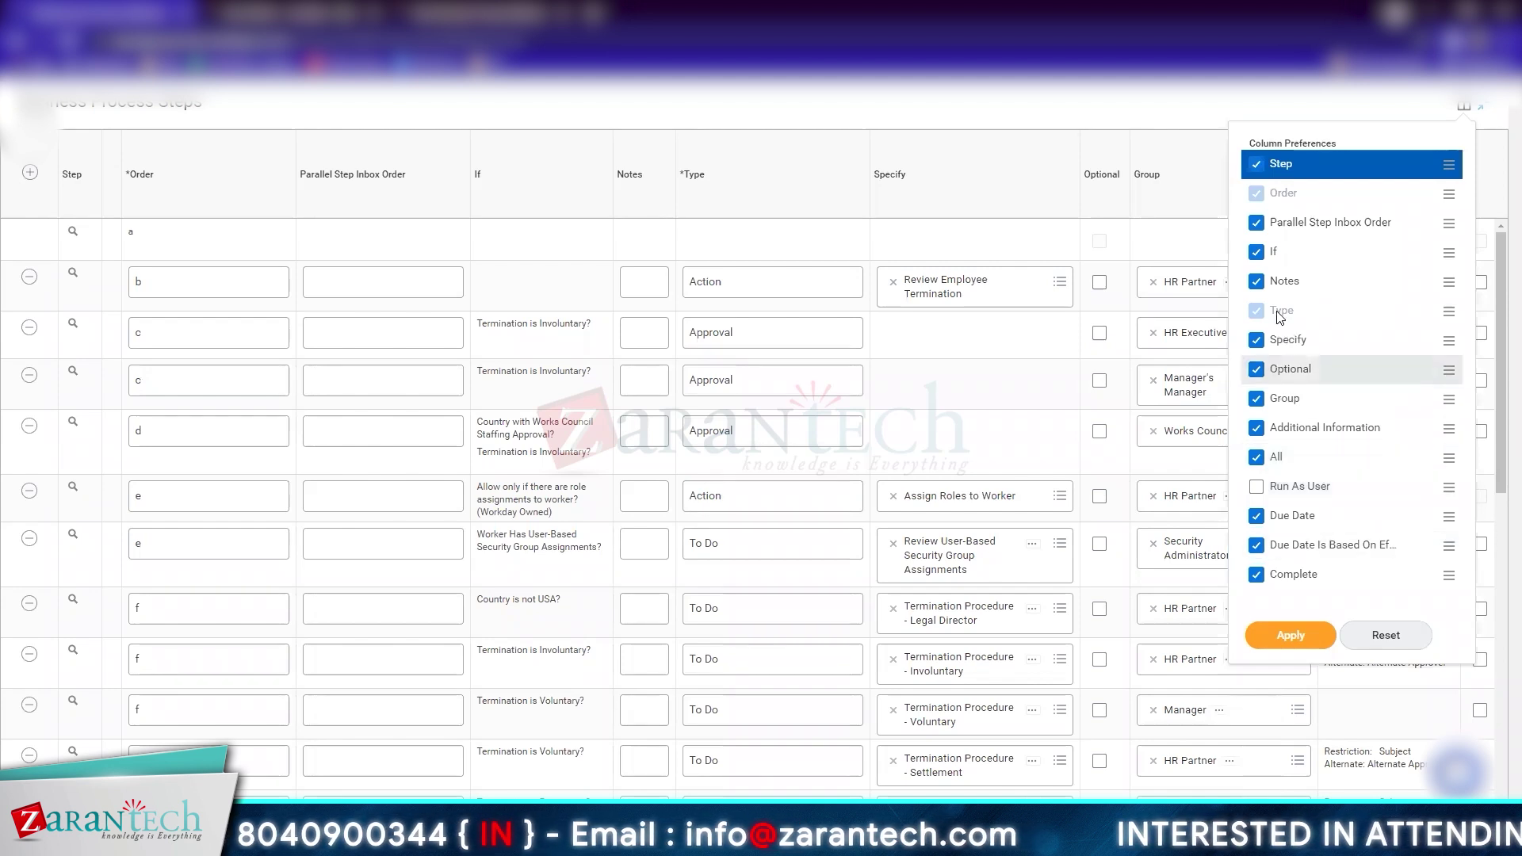
left_click(1260, 281)
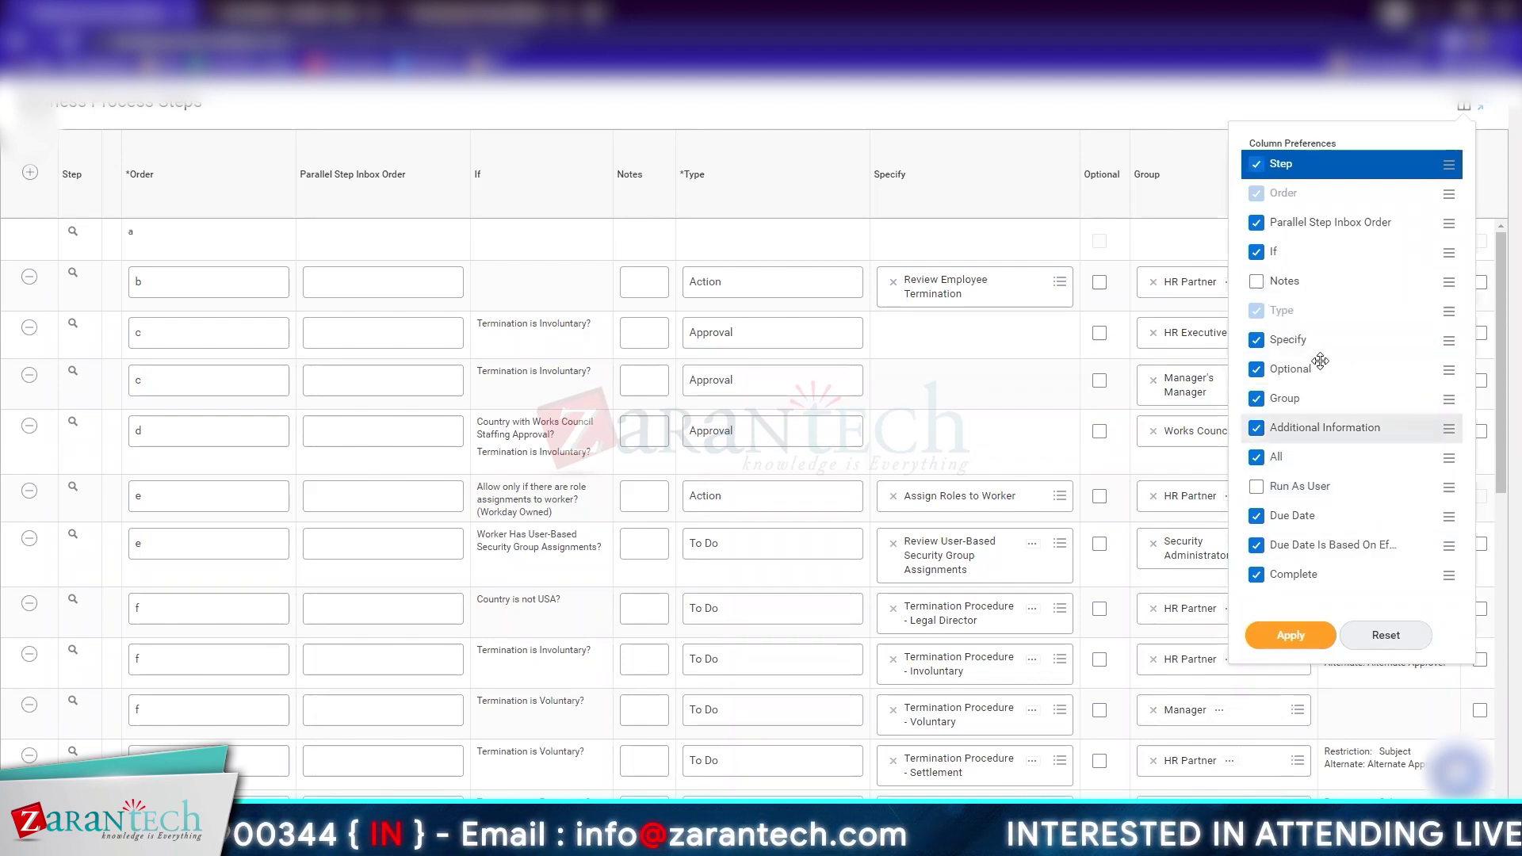
left_click(1269, 639)
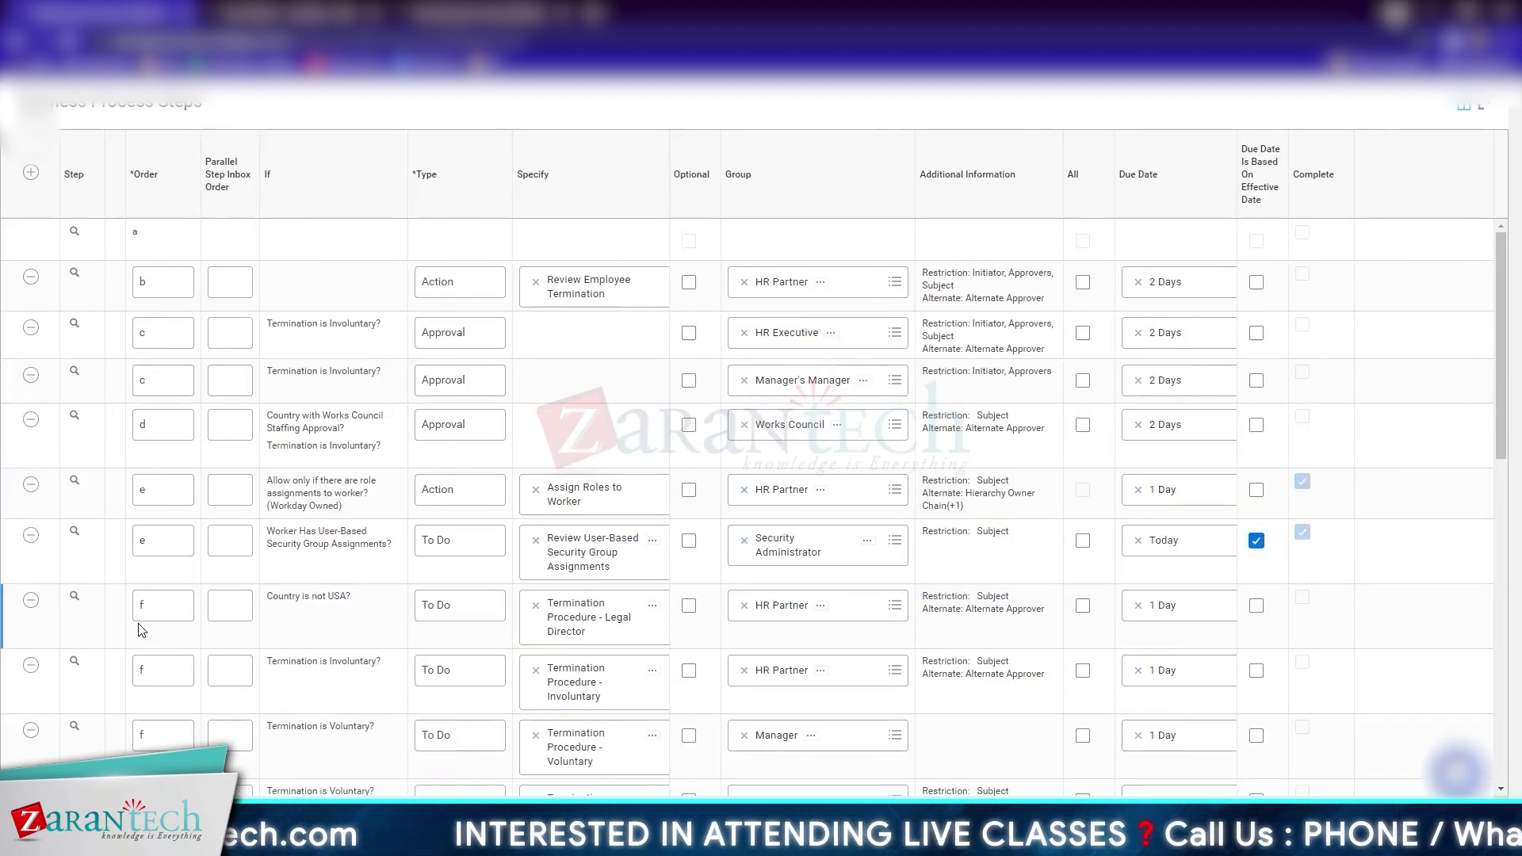
Try order e1 for Assign Roles to Worker, and e2 followed by e1 for Review User-Based Security Group Assignments
scroll(189, 572, "down", 2)
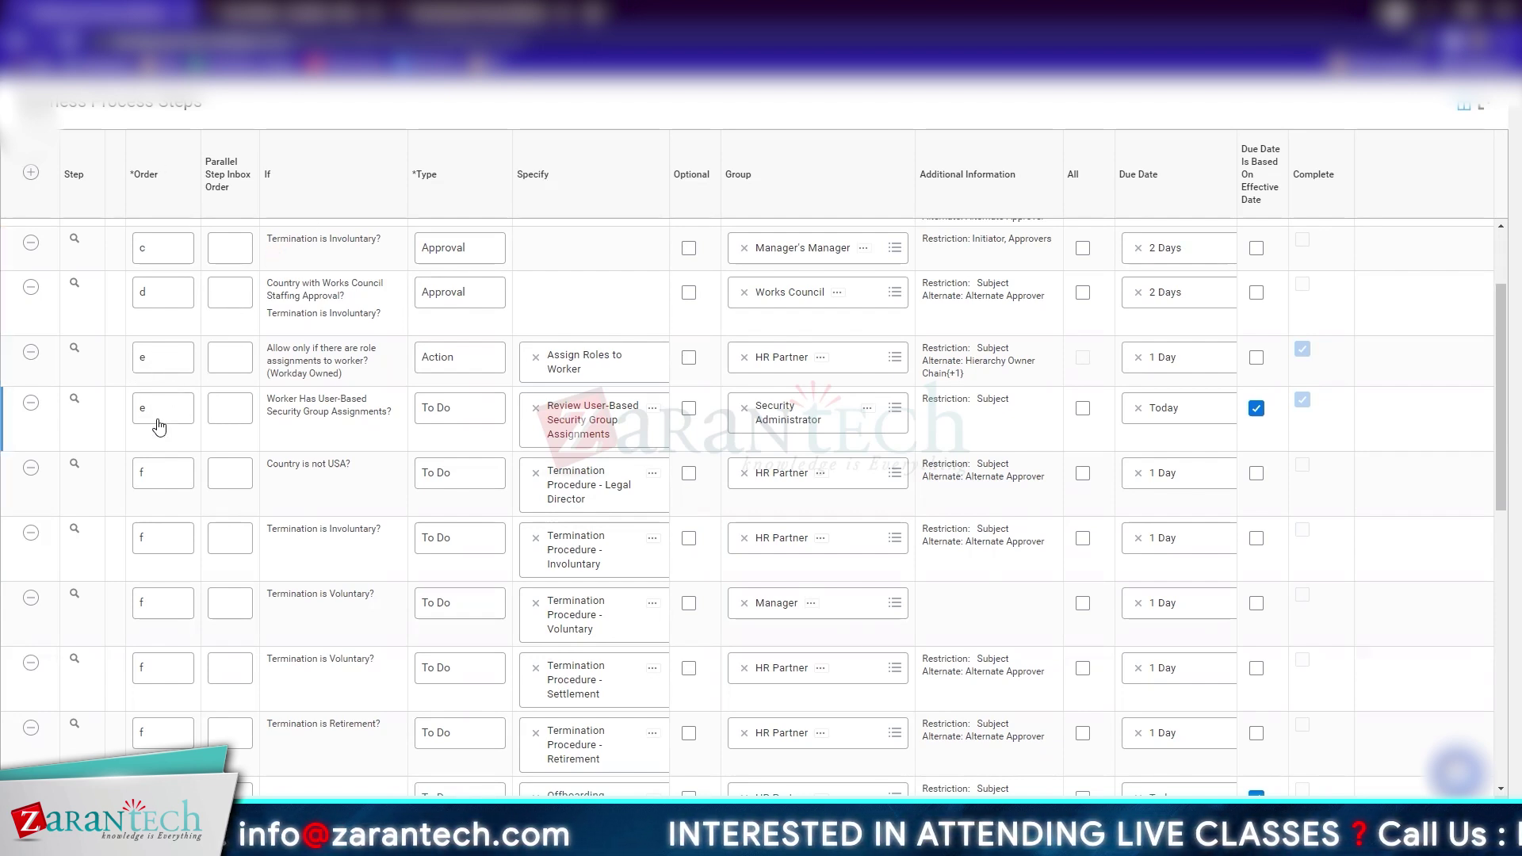
left_click(161, 366)
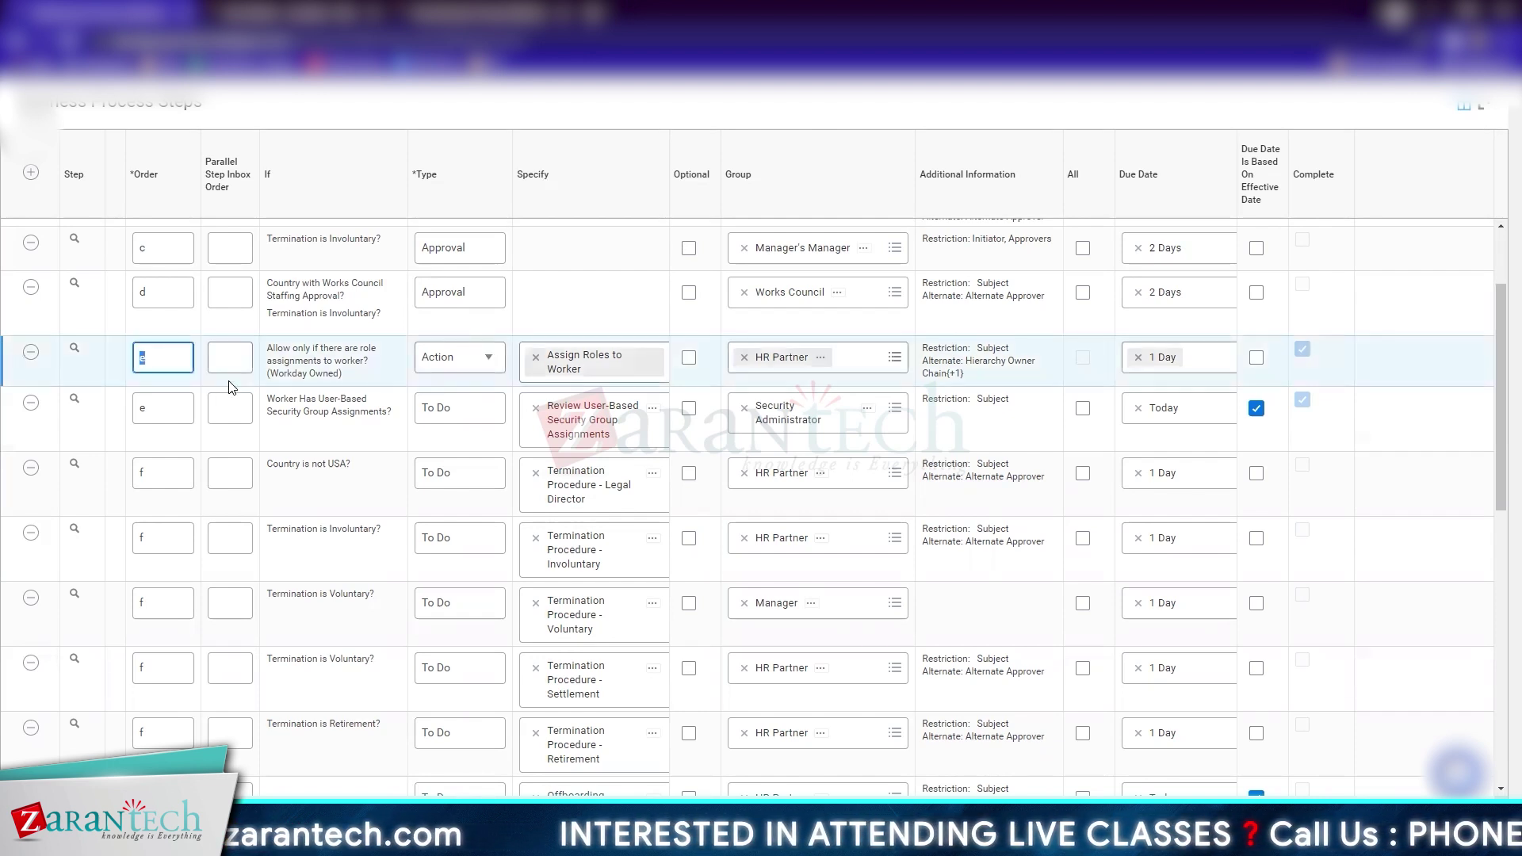
type("1")
double_click(176, 410)
key("BackSpace")
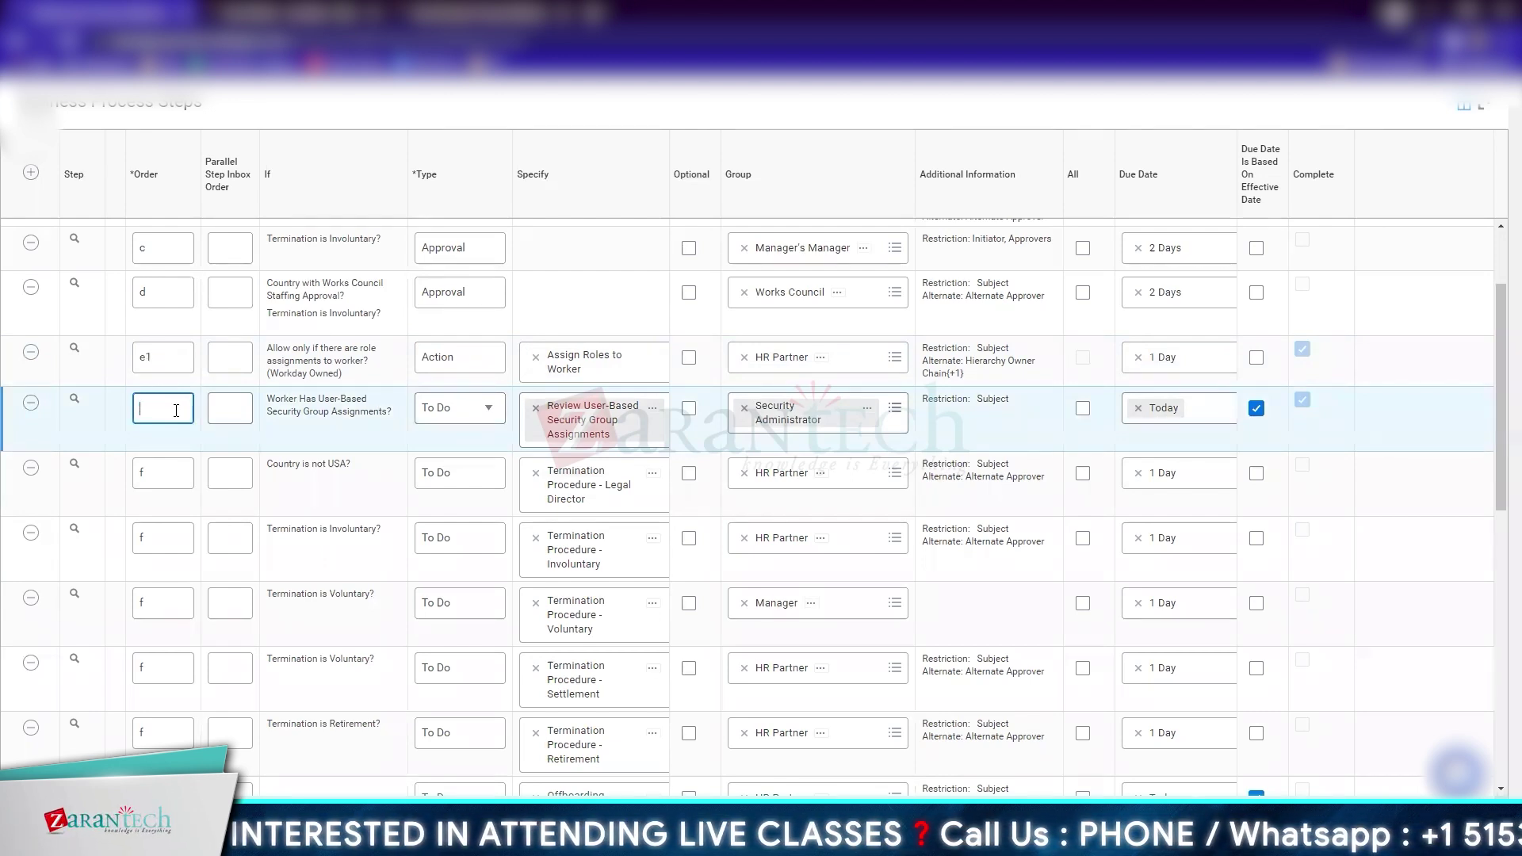
type("e2")
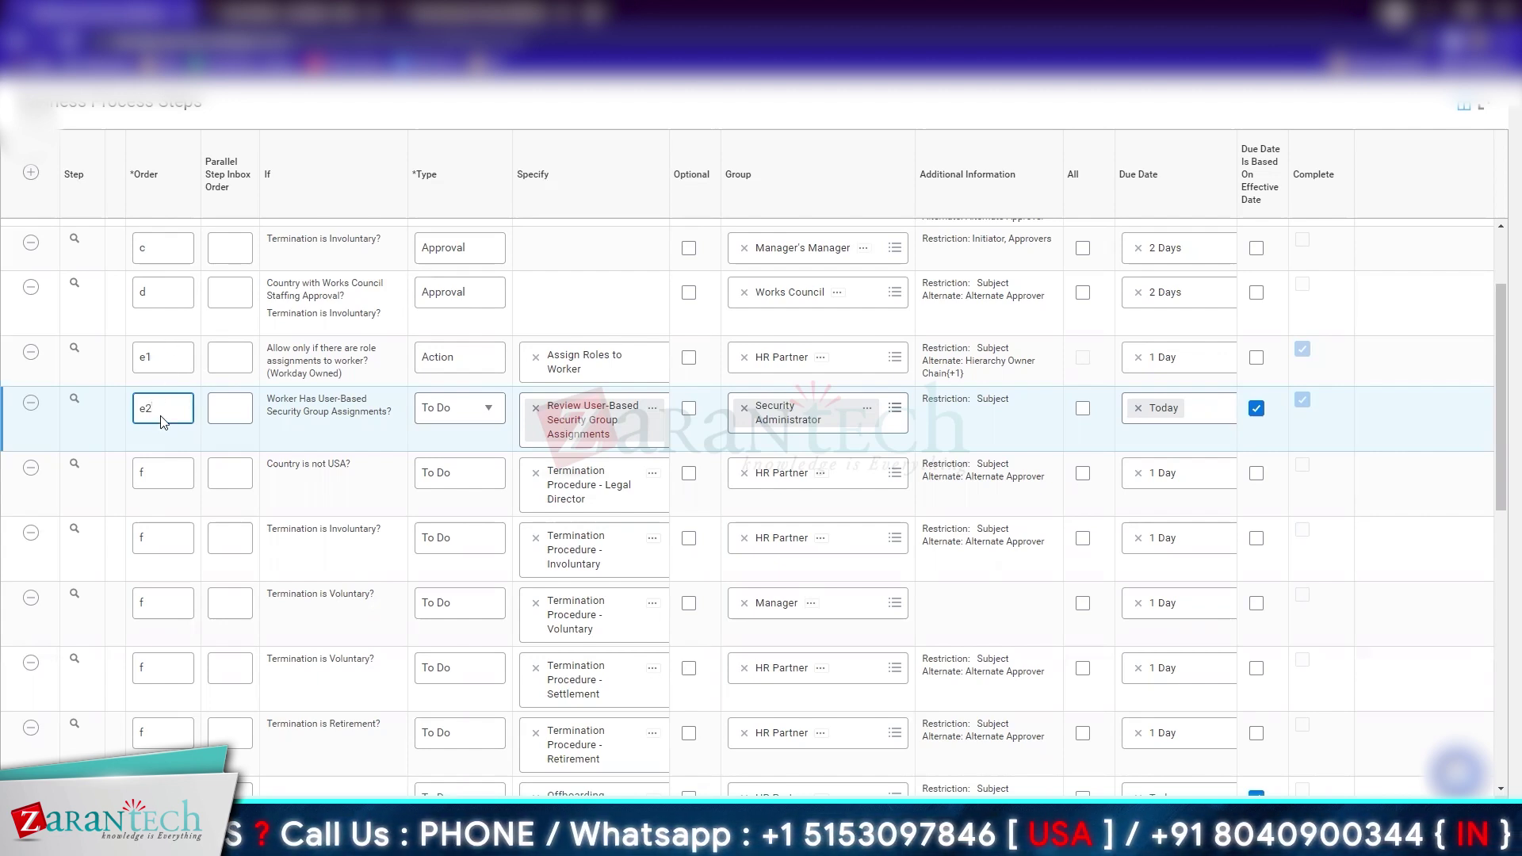
key("BackSpace")
type("1")
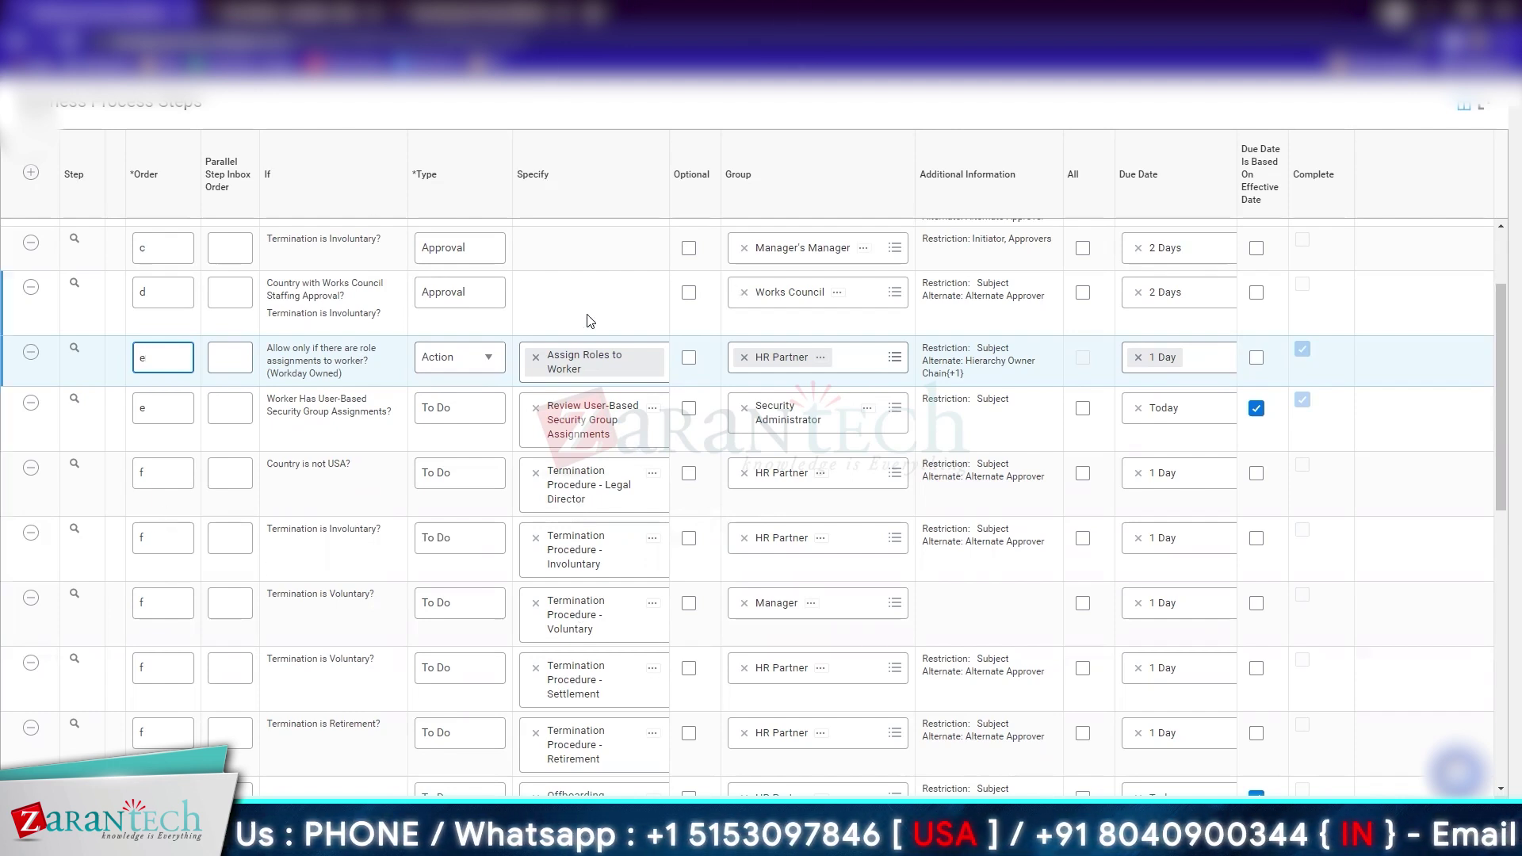
Widen the Specify column in the steps table and open the Assign Roles to Worker step's Specify value for editing
left_click(609, 292)
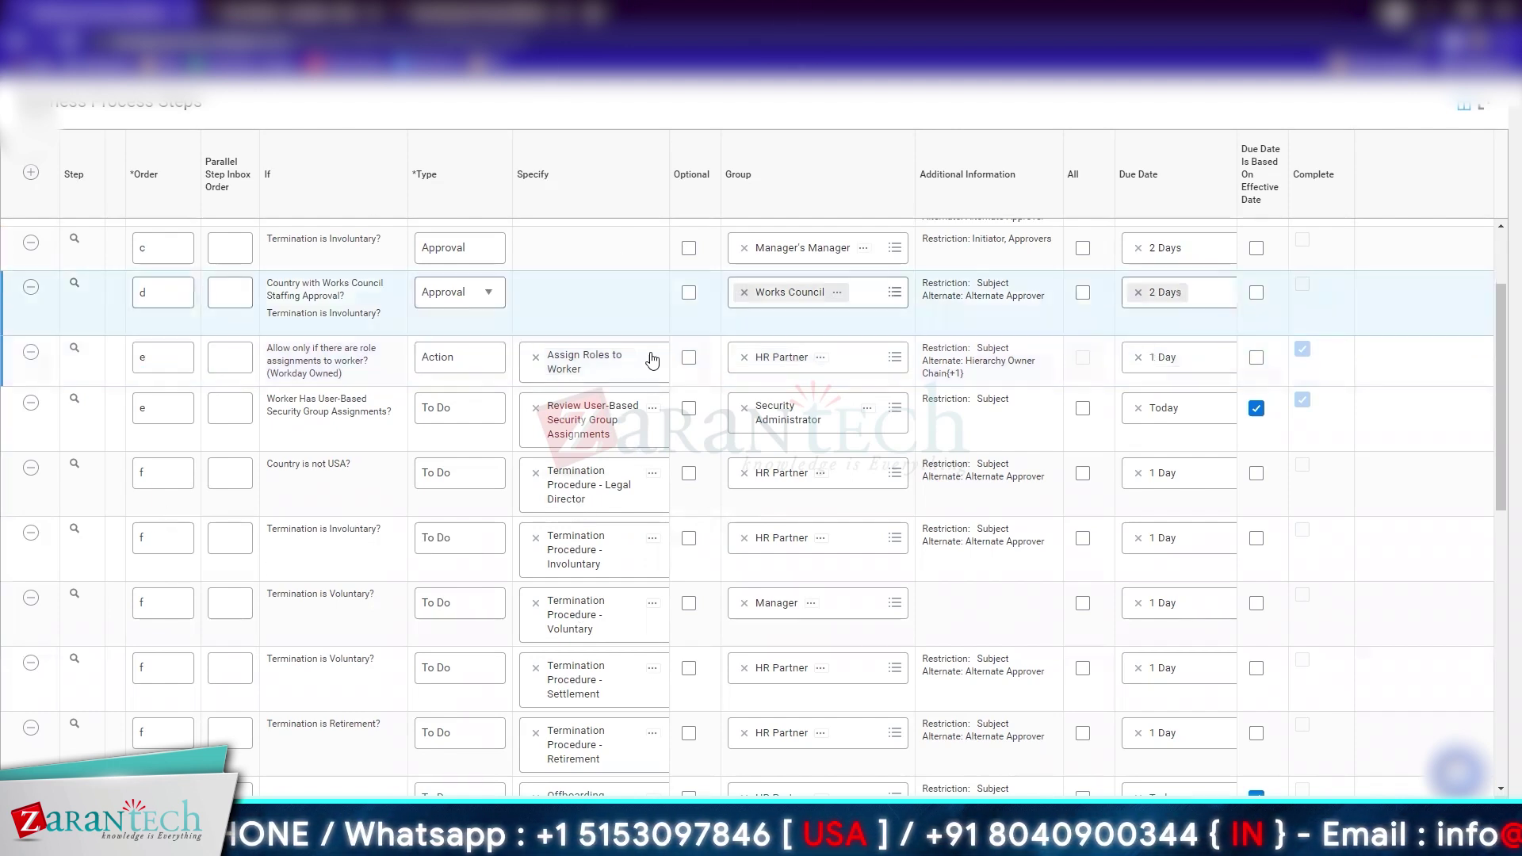
left_click(652, 352)
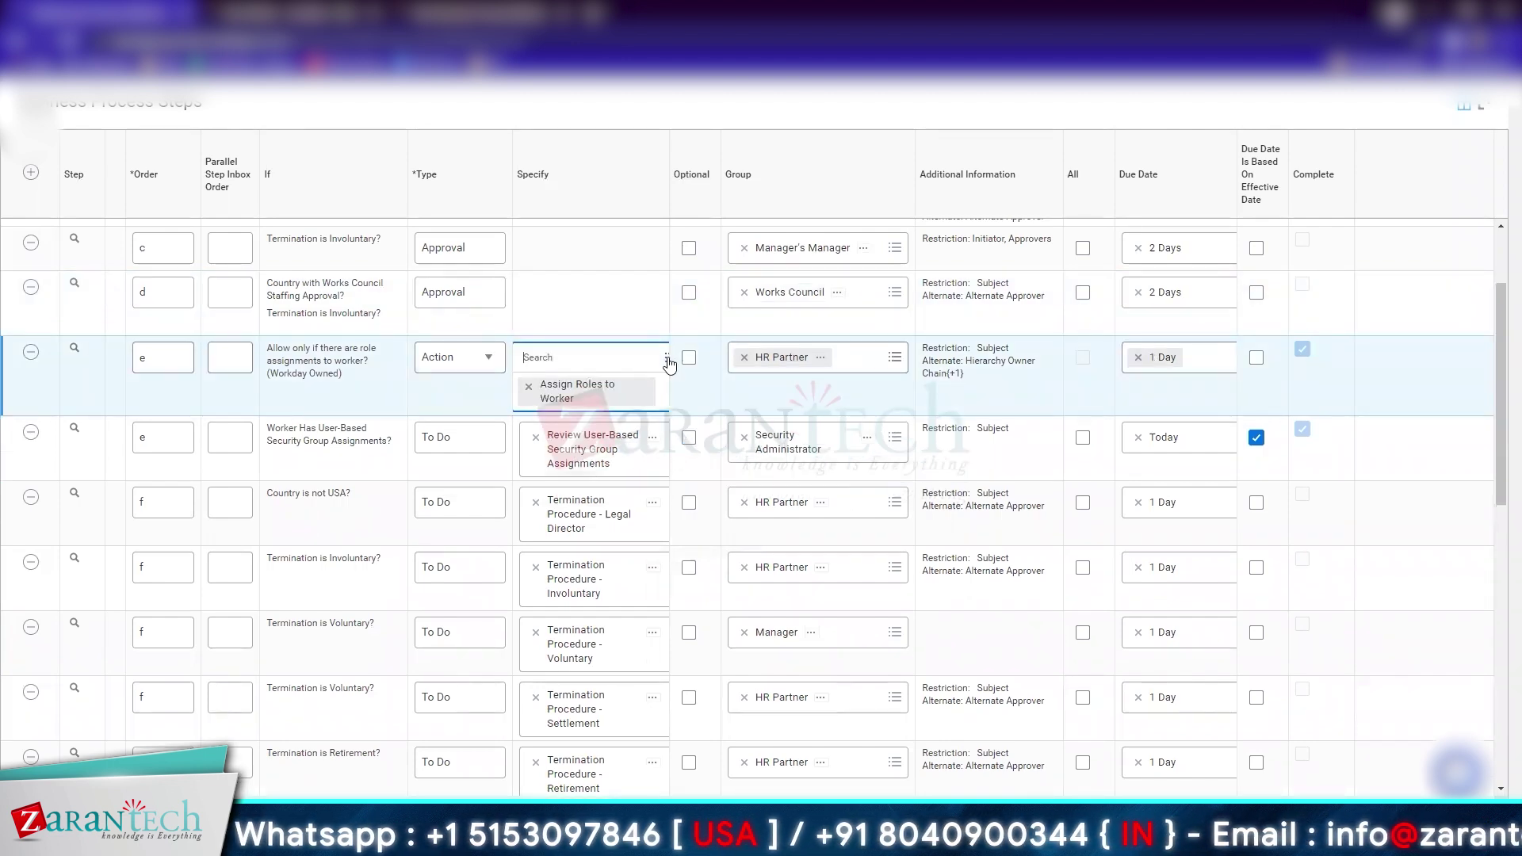
scroll(669, 388, "down", 1)
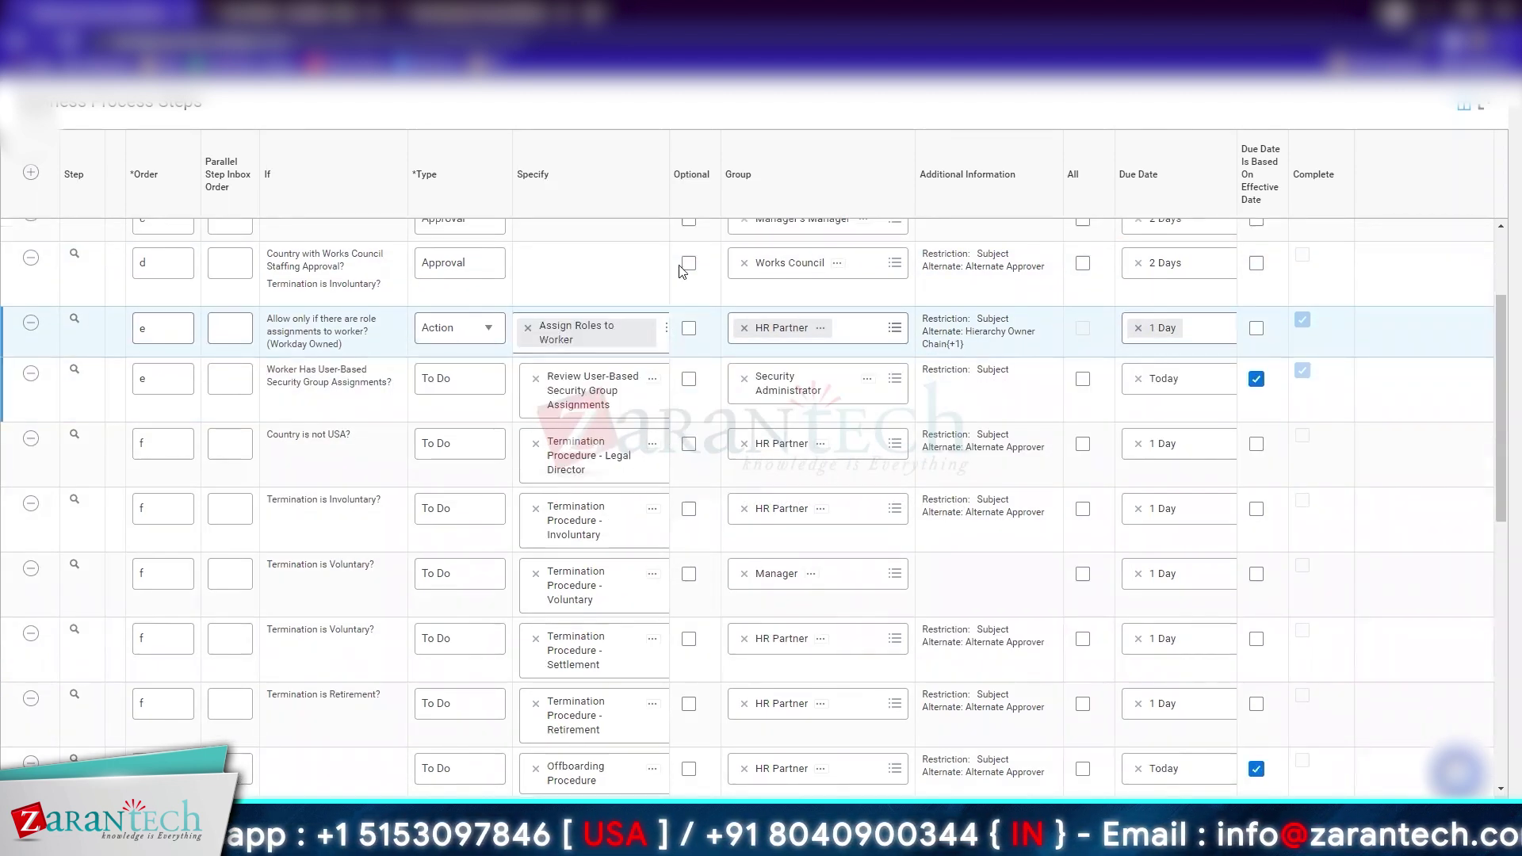
left_click_drag(670, 198, 709, 211)
left_click(675, 335)
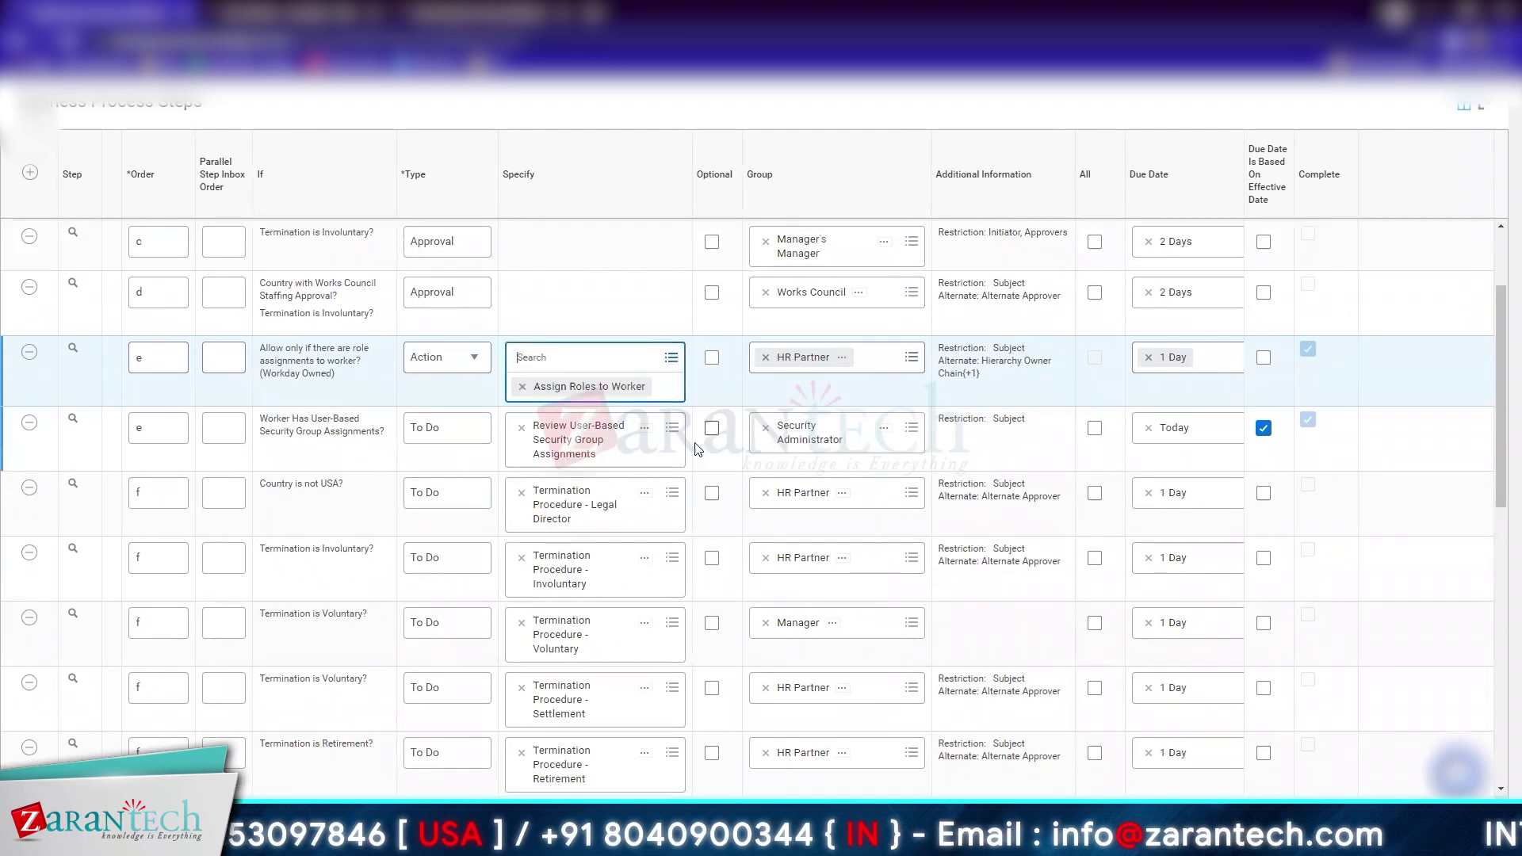
left_click(674, 358)
left_click(673, 337)
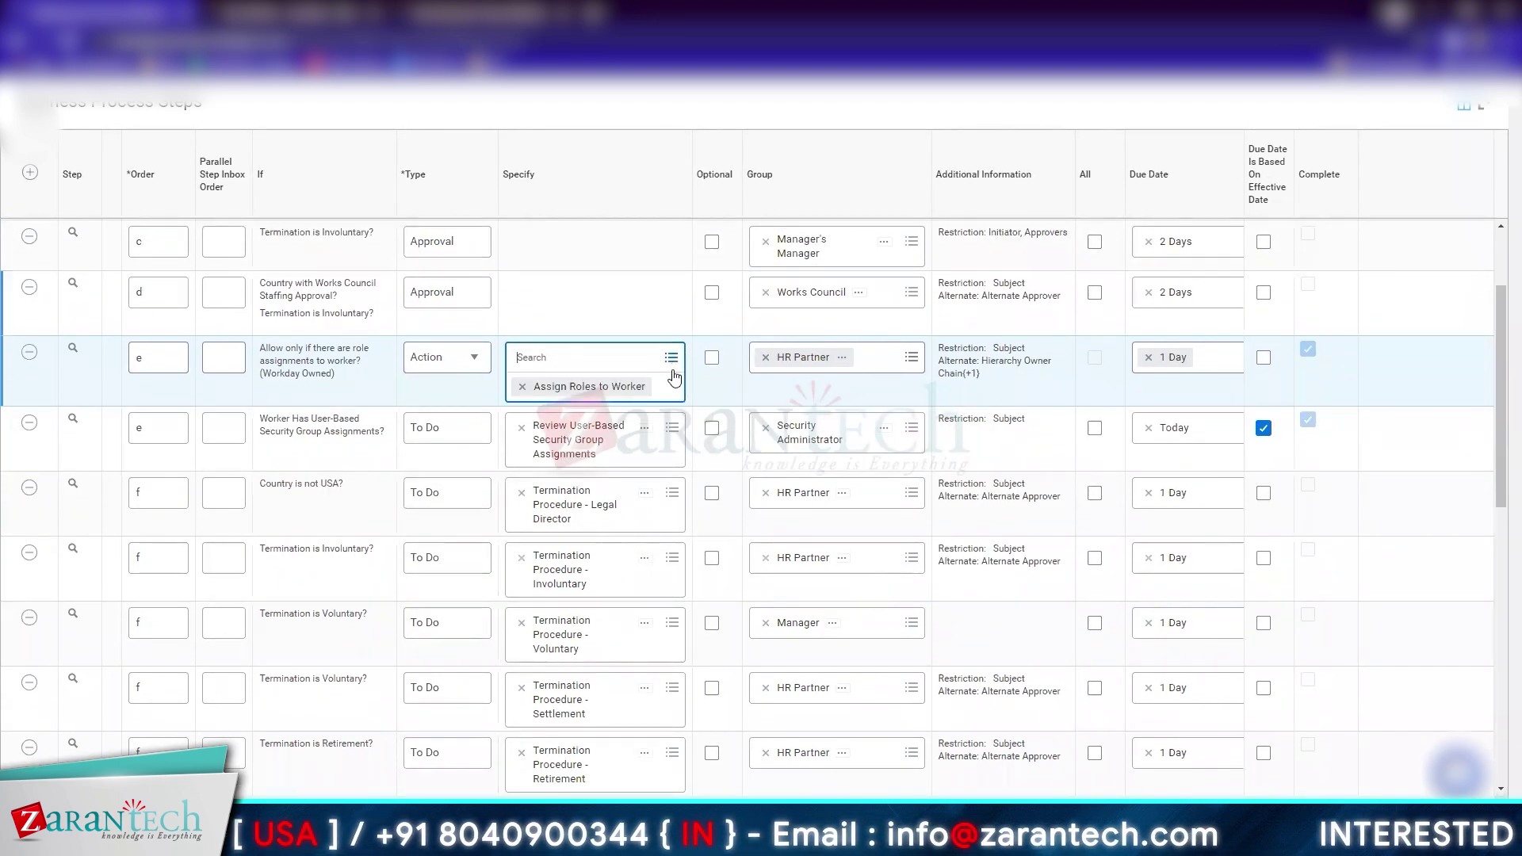
Browse All Active To Do Types for the Review User-Based Security Group Assignments step
left_click(672, 428)
left_click(650, 476)
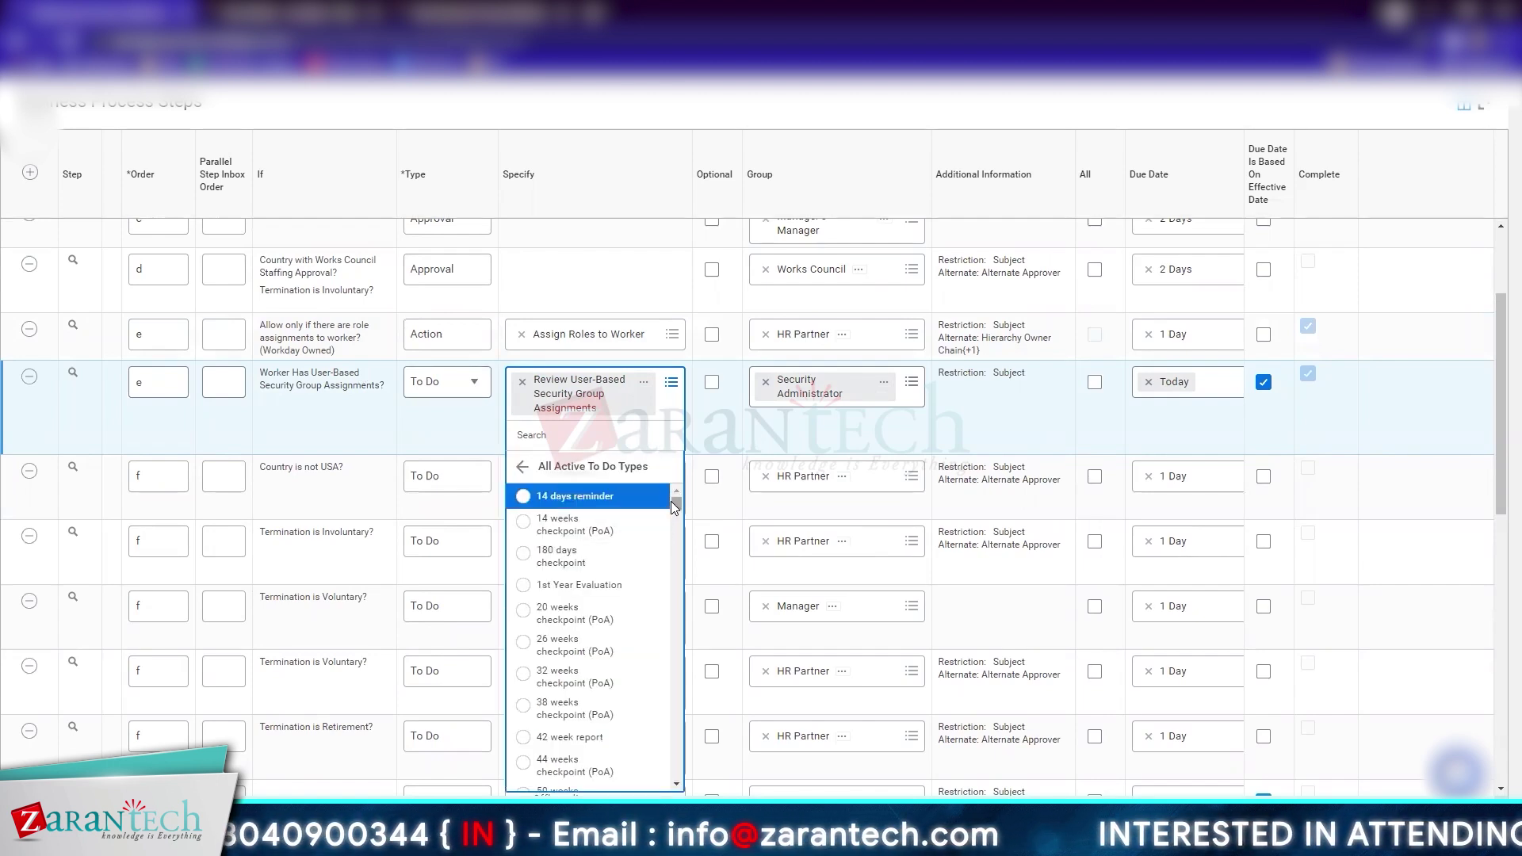
left_click_drag(676, 505, 671, 585)
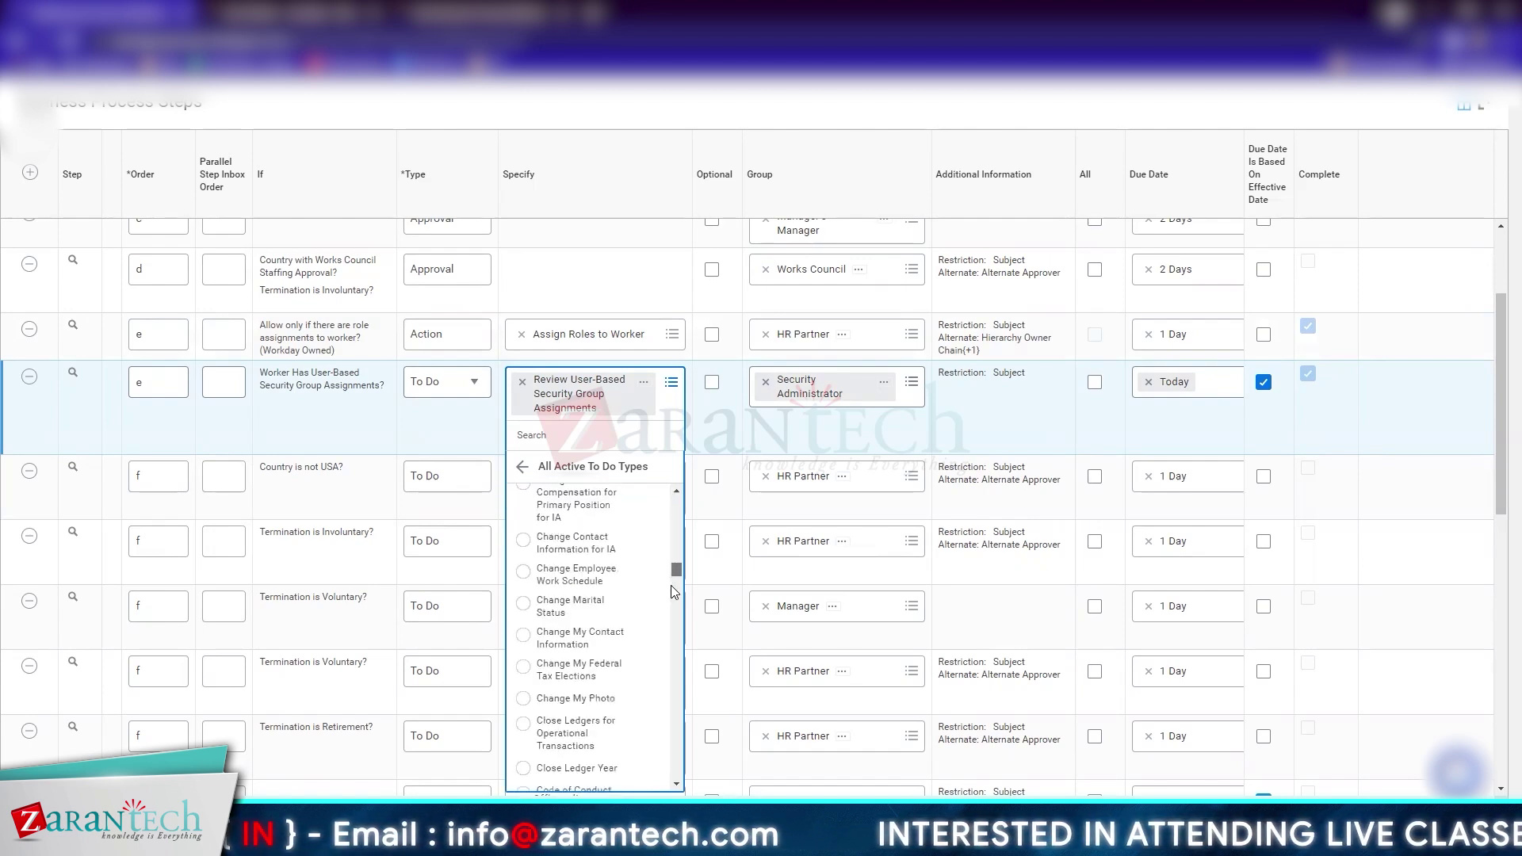
left_click_drag(671, 585, 667, 470)
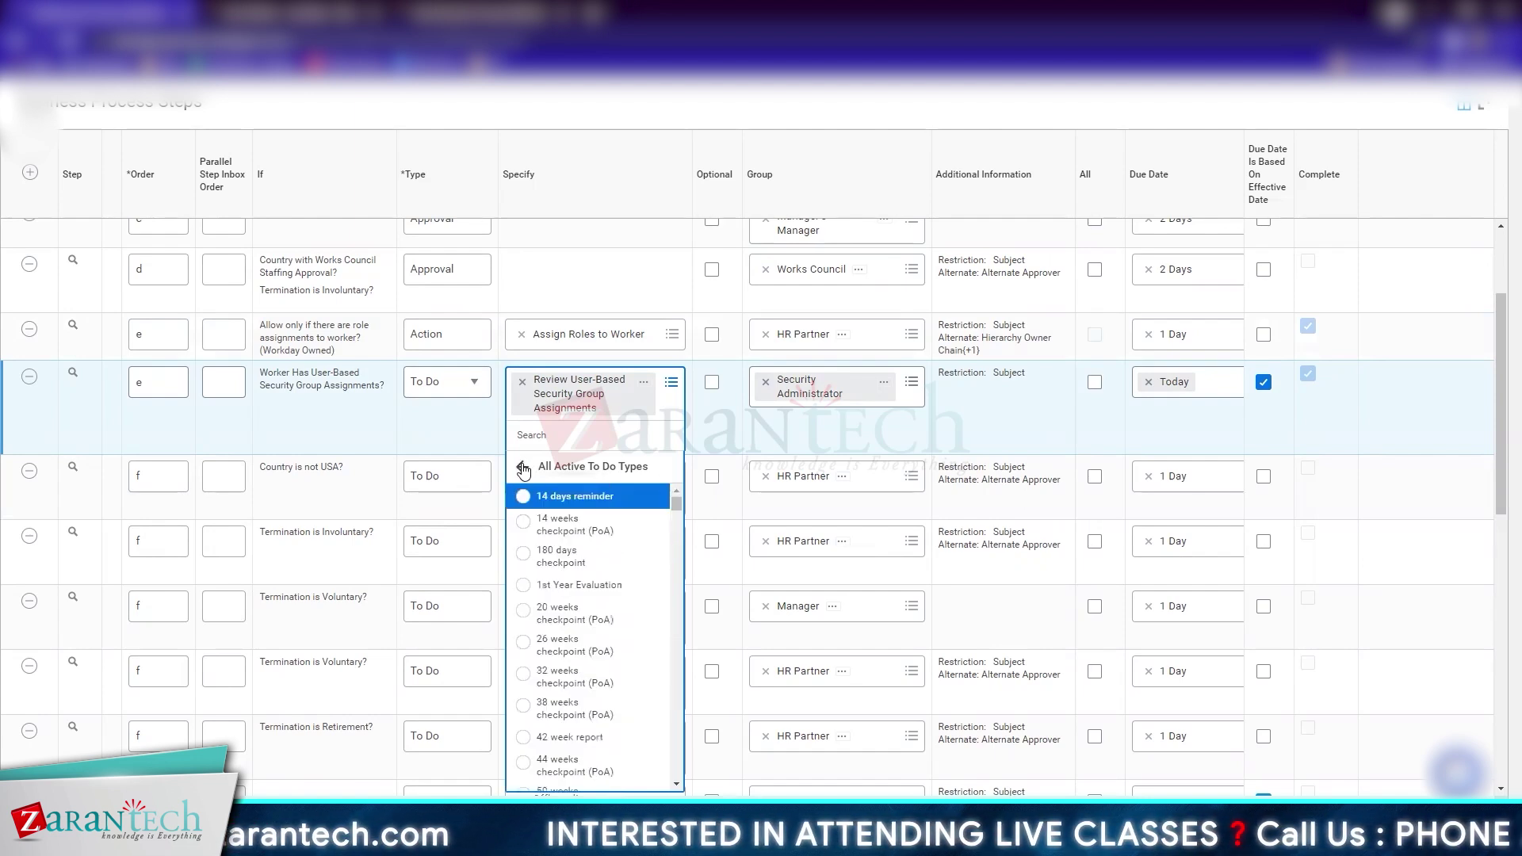
Create a To Do described as consulting the named colleague for Security Policy Access, with instructional text requiring a Security Policy Revokation discussion before closing the position
left_click(523, 470)
left_click(730, 585)
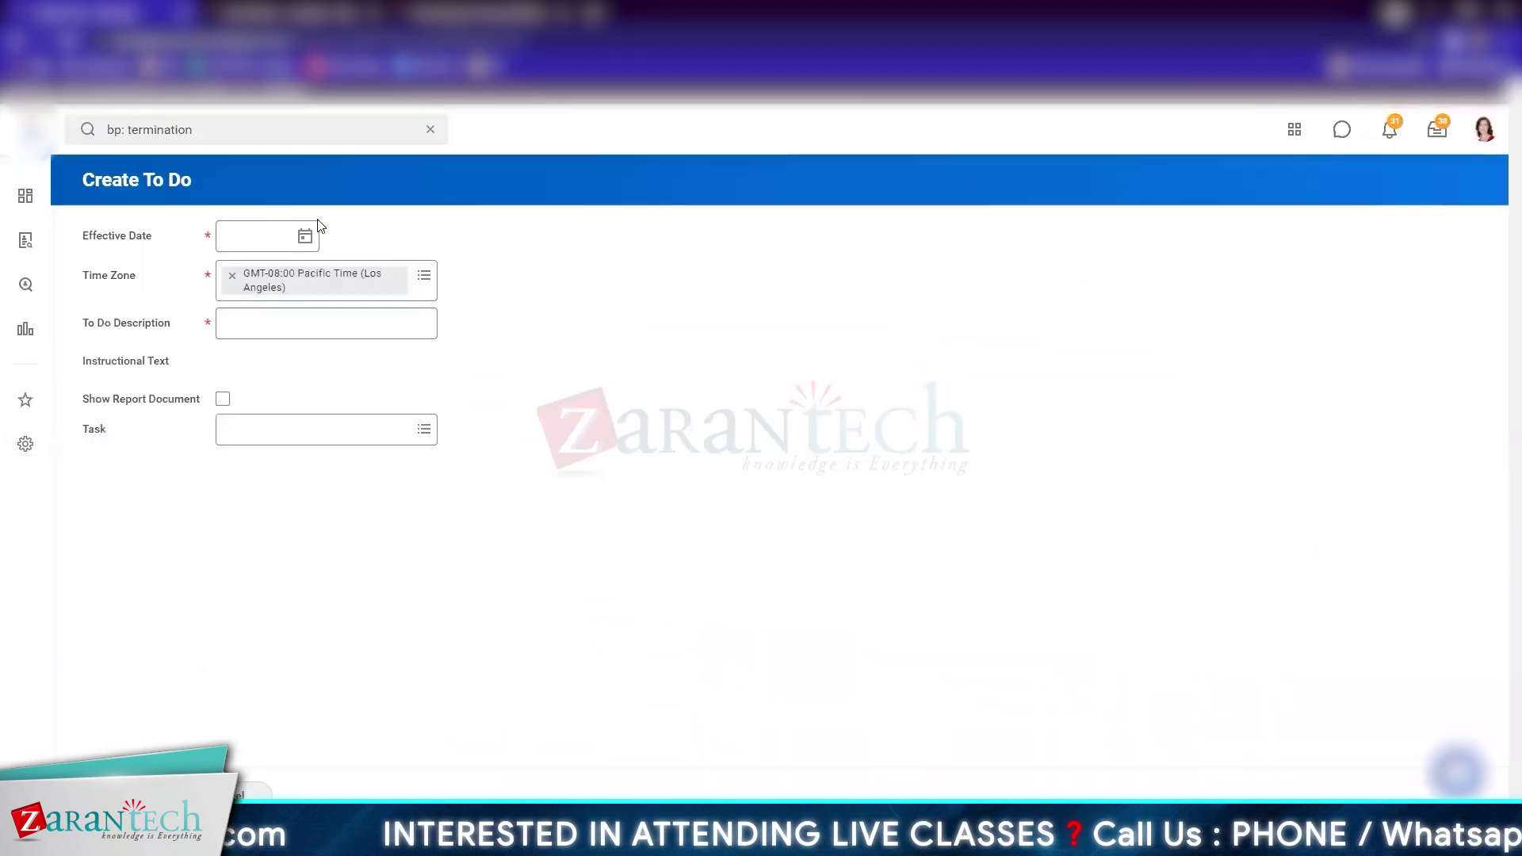
left_click(268, 326)
type("Consult Joy Banks for Security Policy Acce")
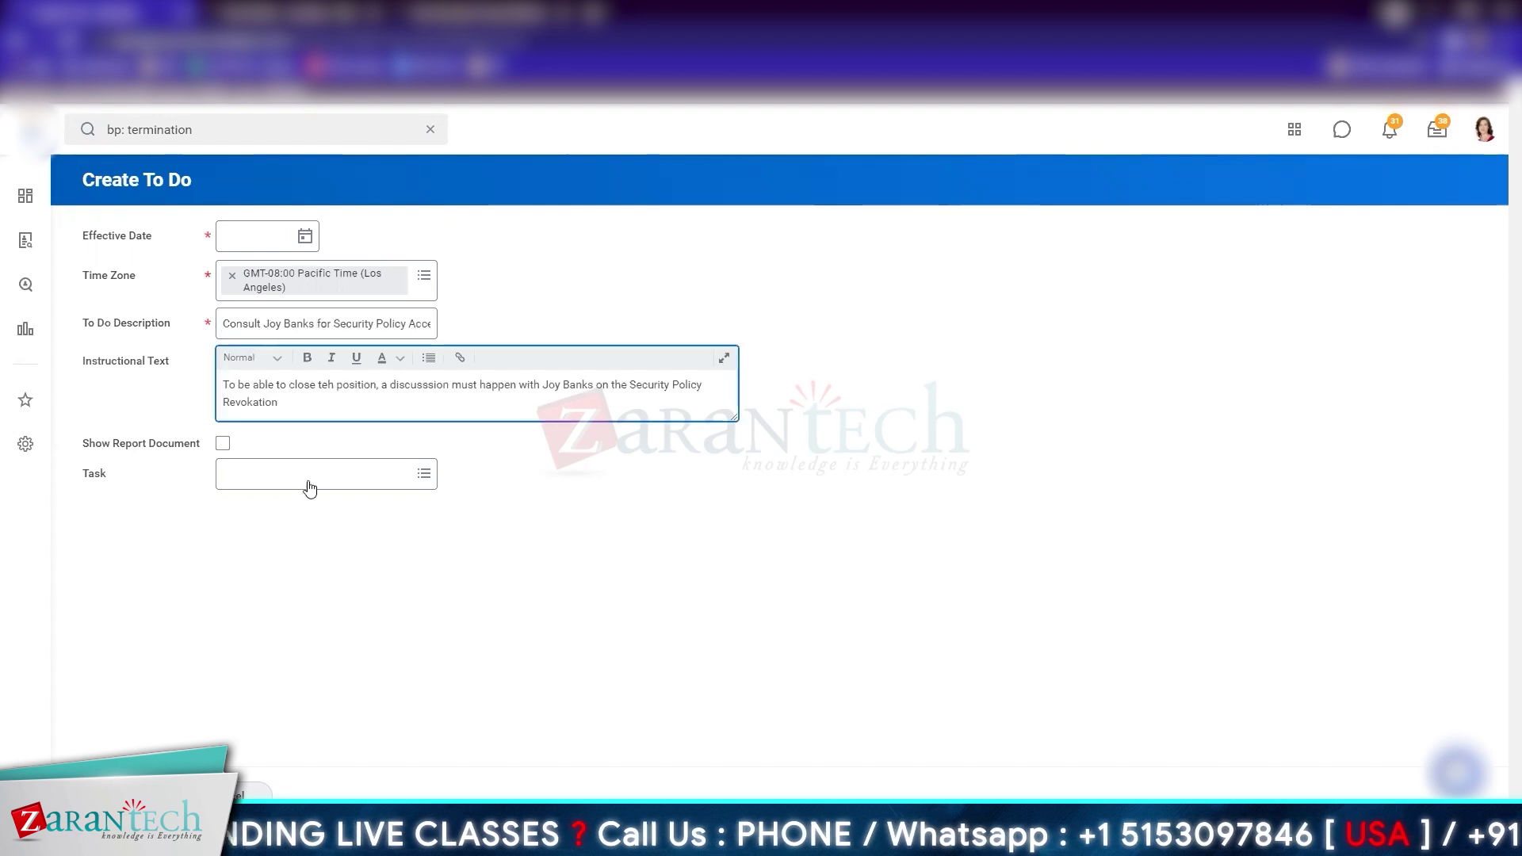
Look through the partial task list for the To Do, search it for "security", and choose Security History for User as the task
left_click(309, 471)
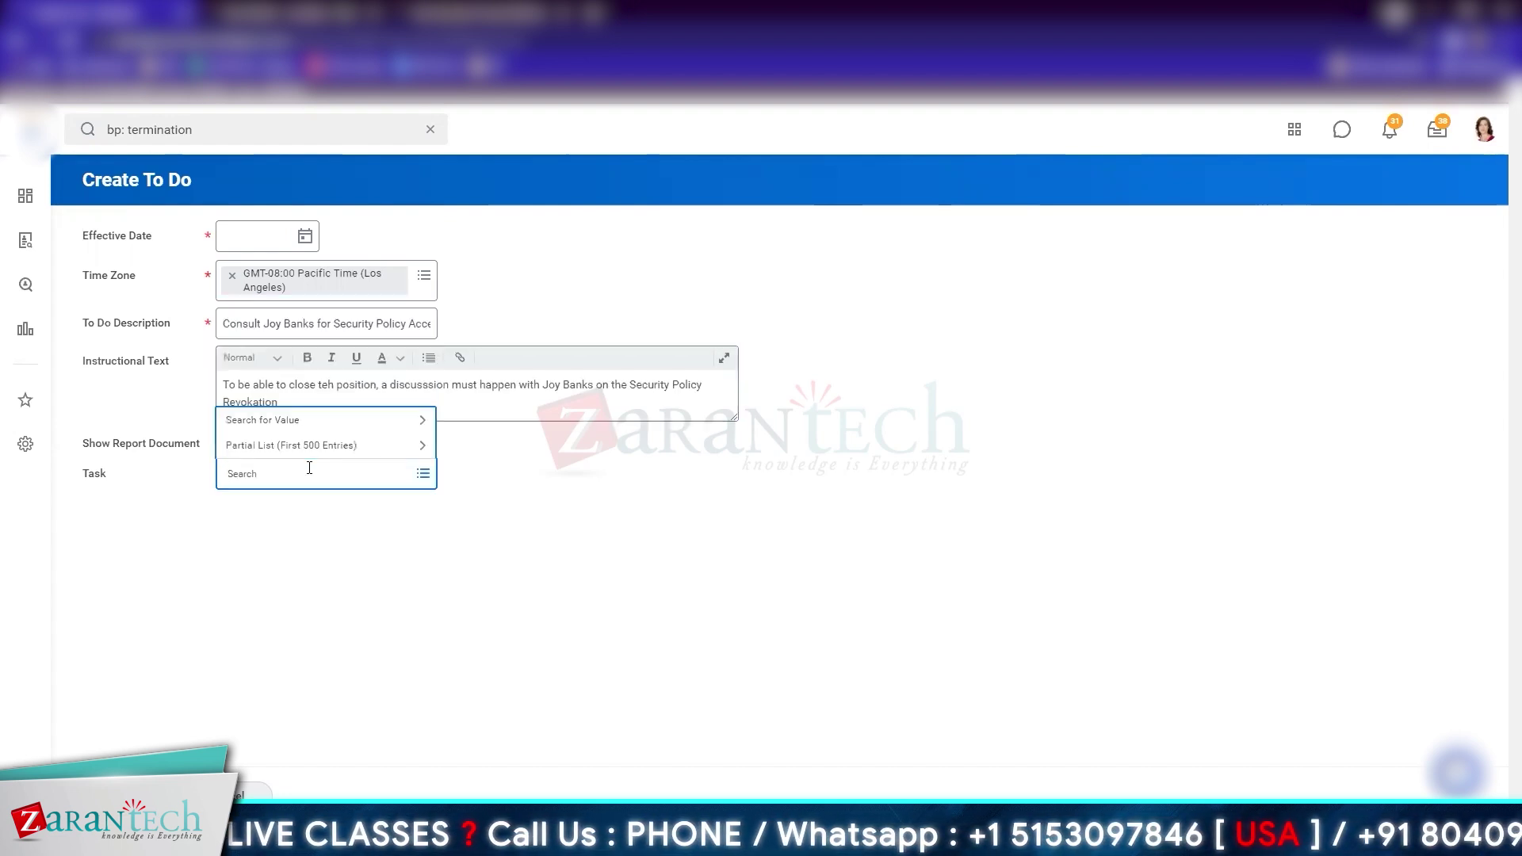
left_click(311, 419)
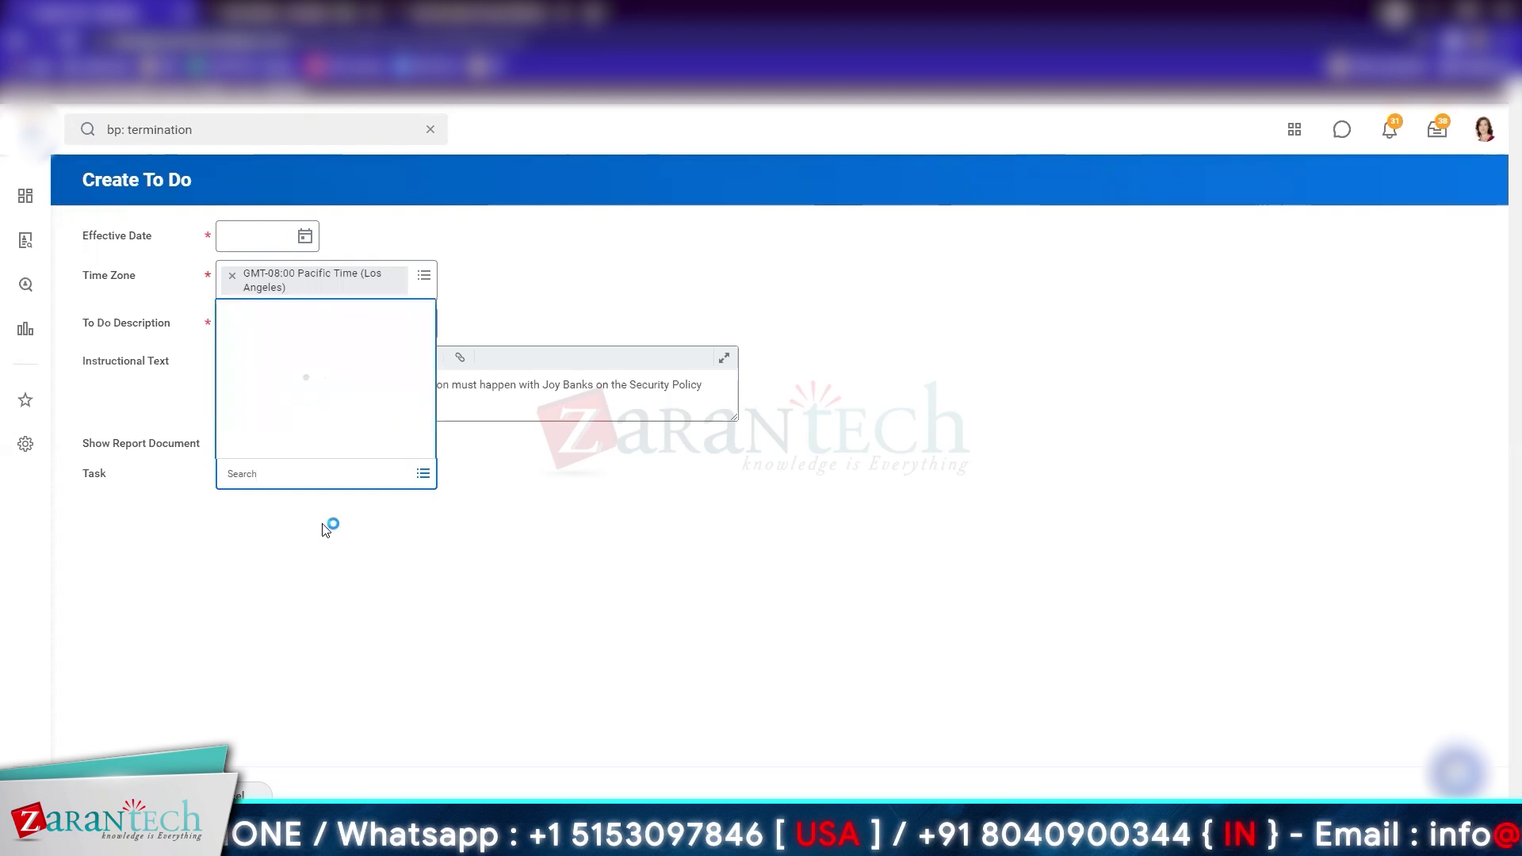
left_click(283, 449)
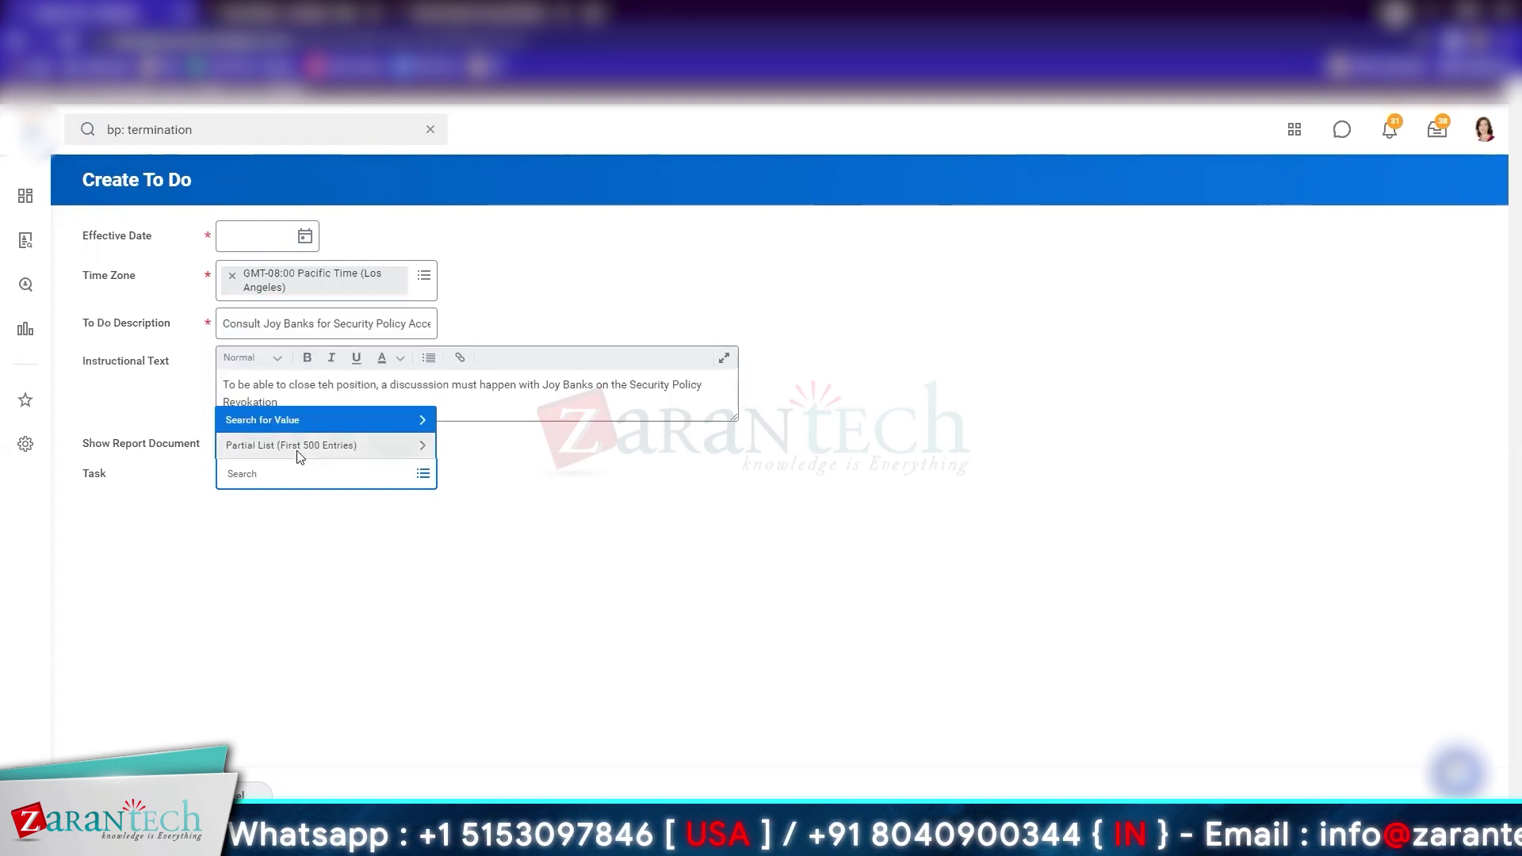
left_click(295, 447)
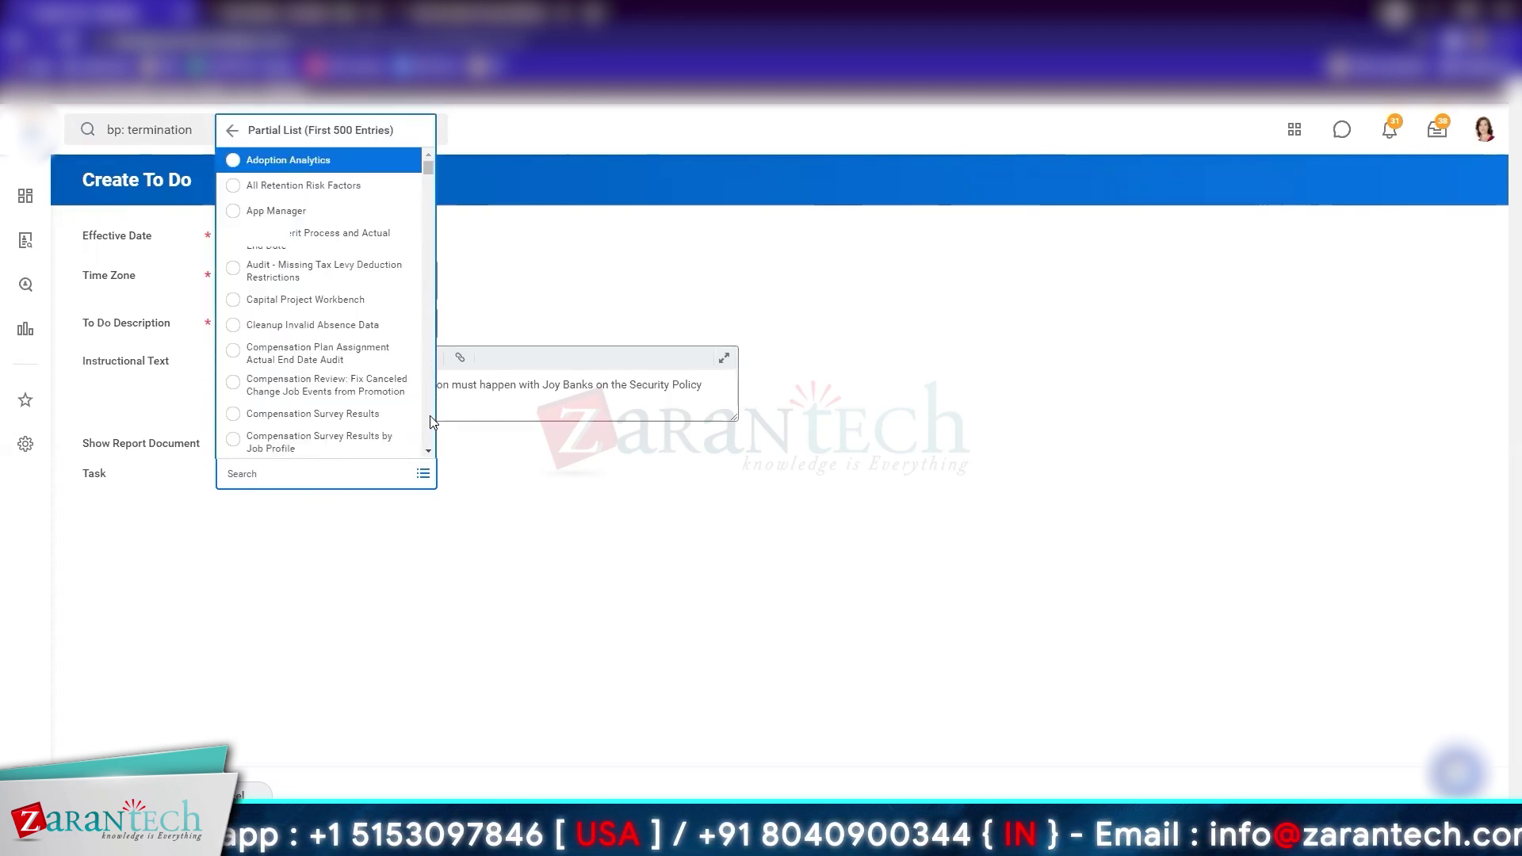
scroll(430, 420, "down", 10)
scroll(431, 420, "down", 15)
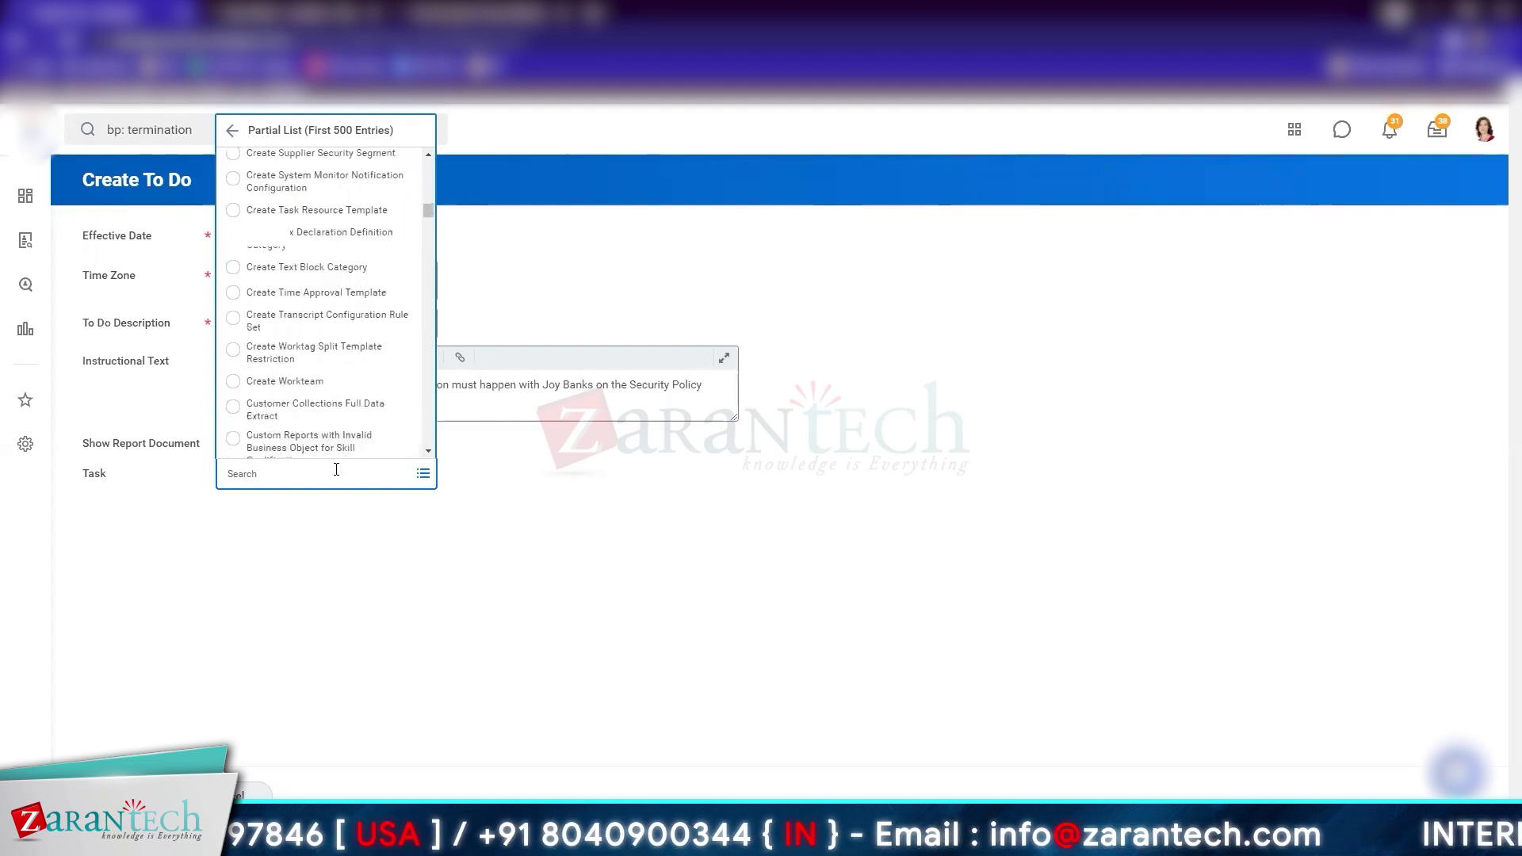
type("security")
key("Return")
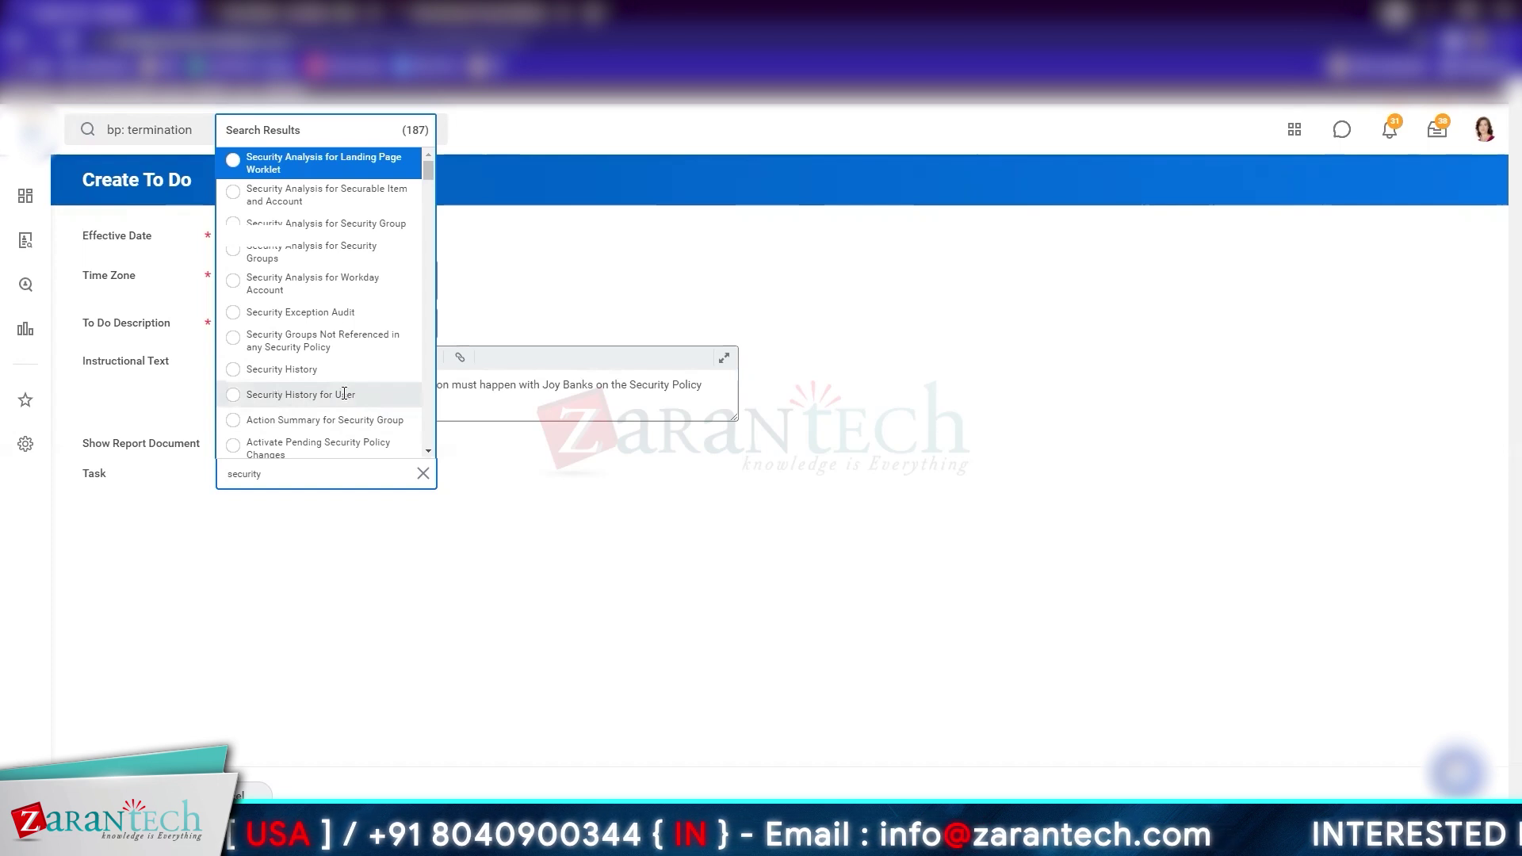
left_click(345, 396)
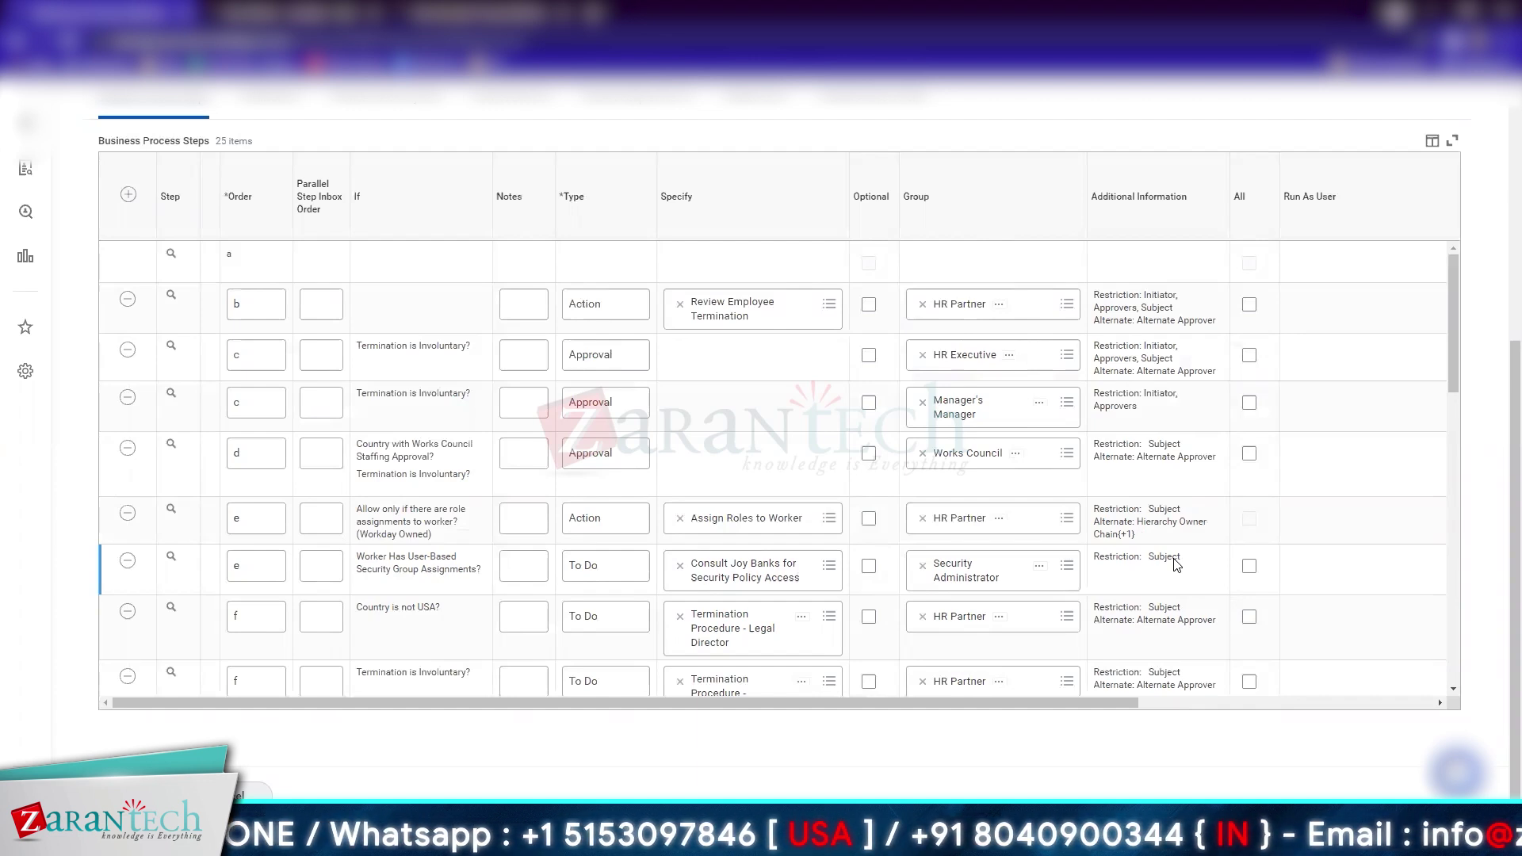
View the HR Partner role of the Review Employee Termination step separately, examine its current role assignments, and return to the definition being edited
scroll(1175, 563, "right", 4)
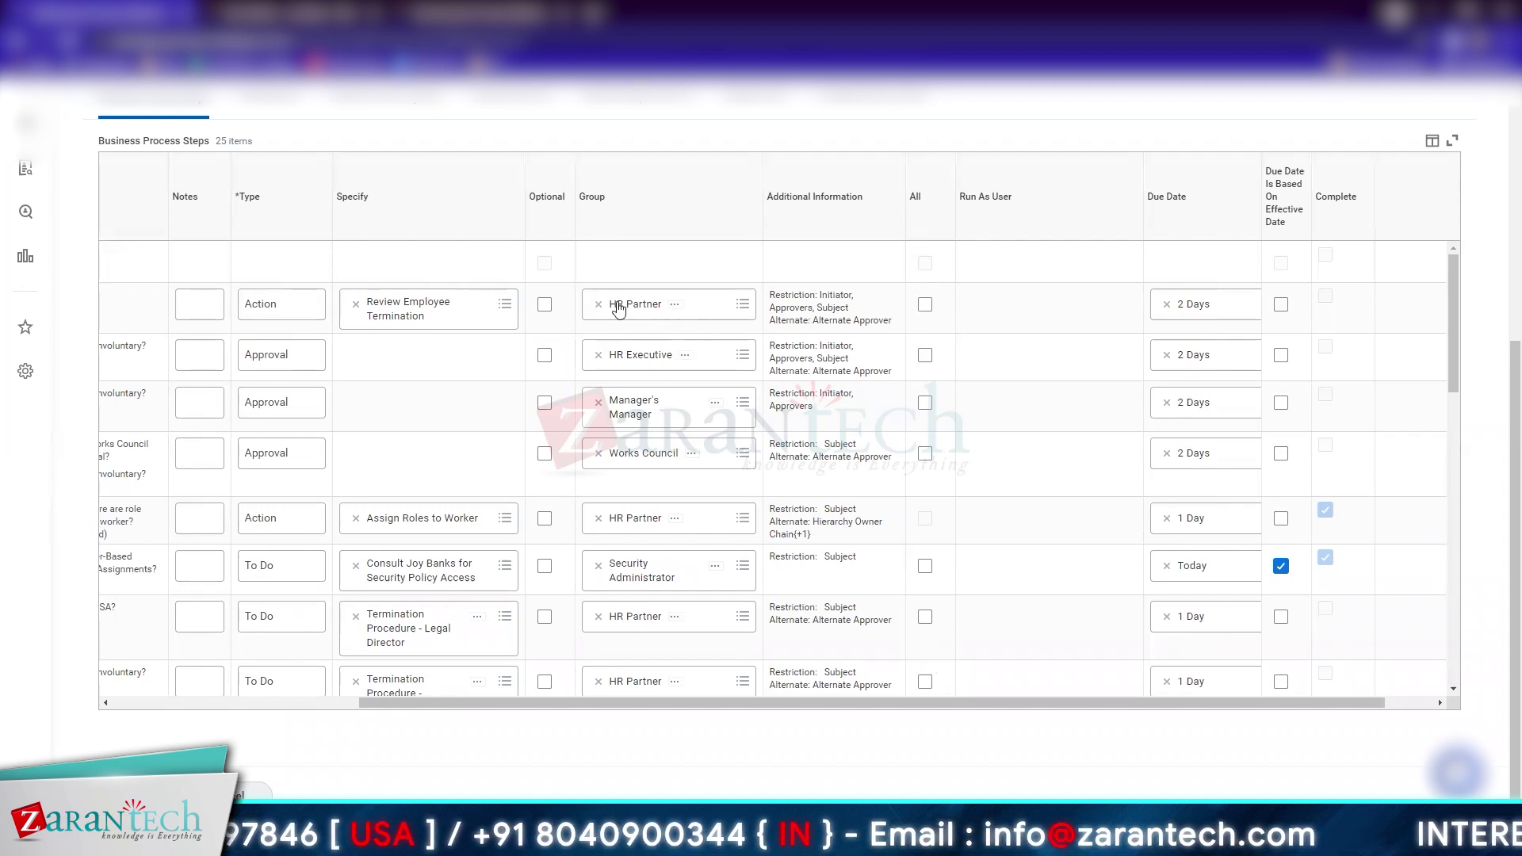
right_click(675, 309)
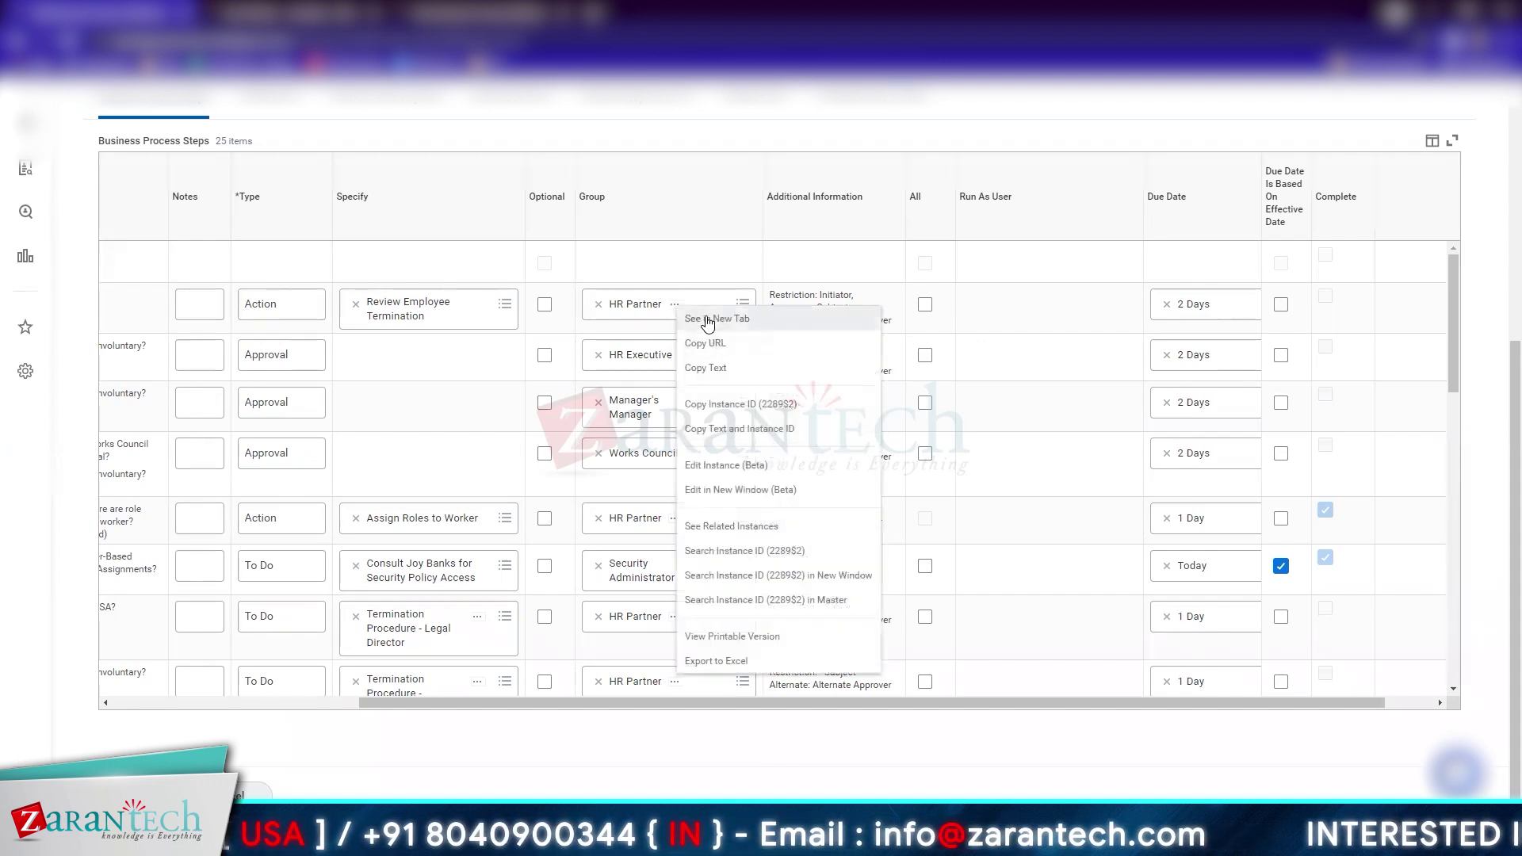
left_click(839, 346)
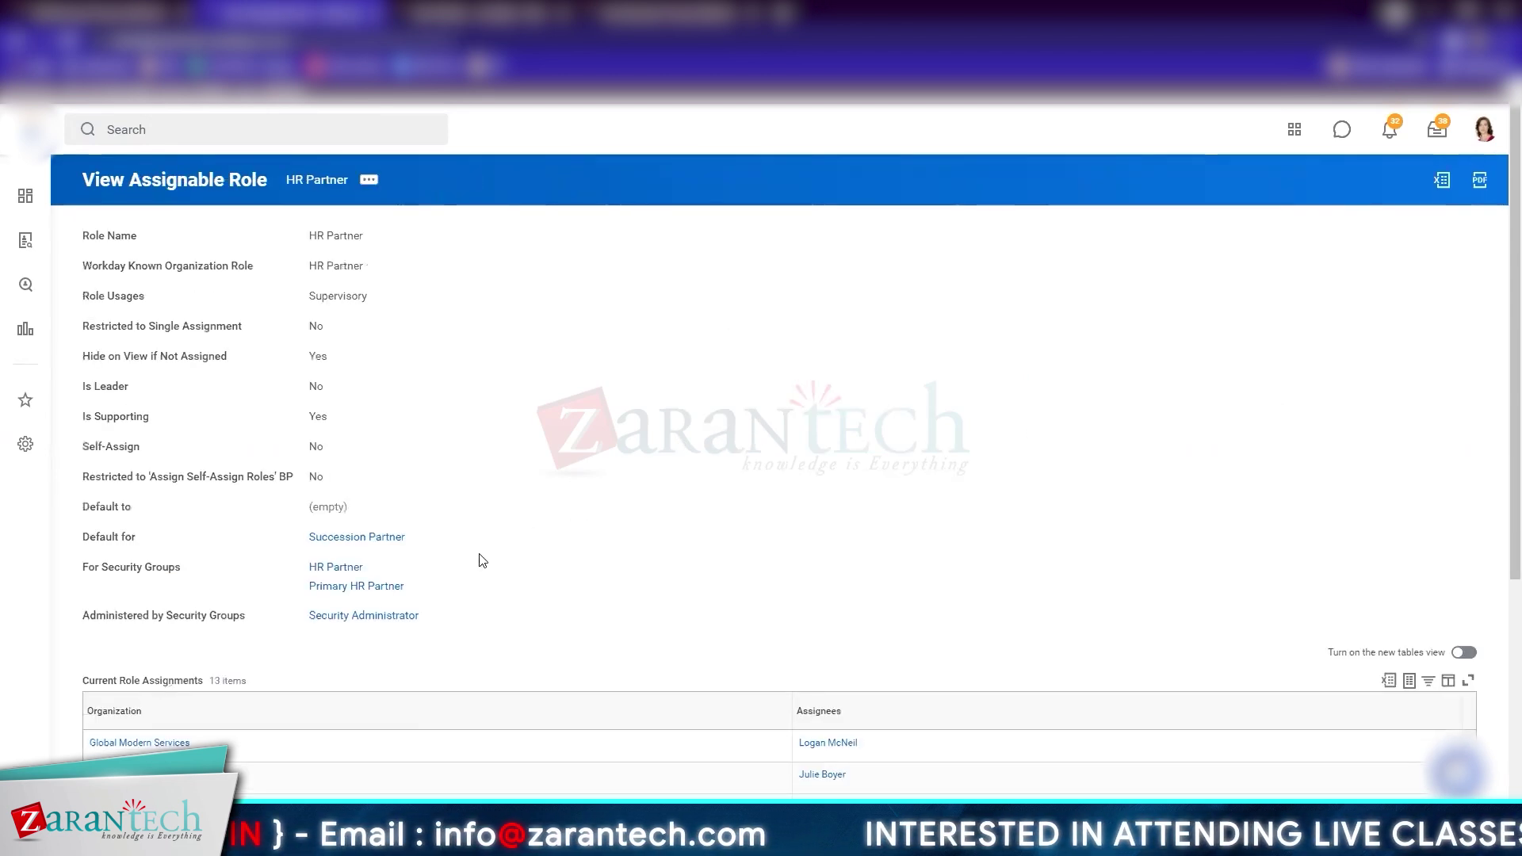
scroll(929, 490, "down", 4)
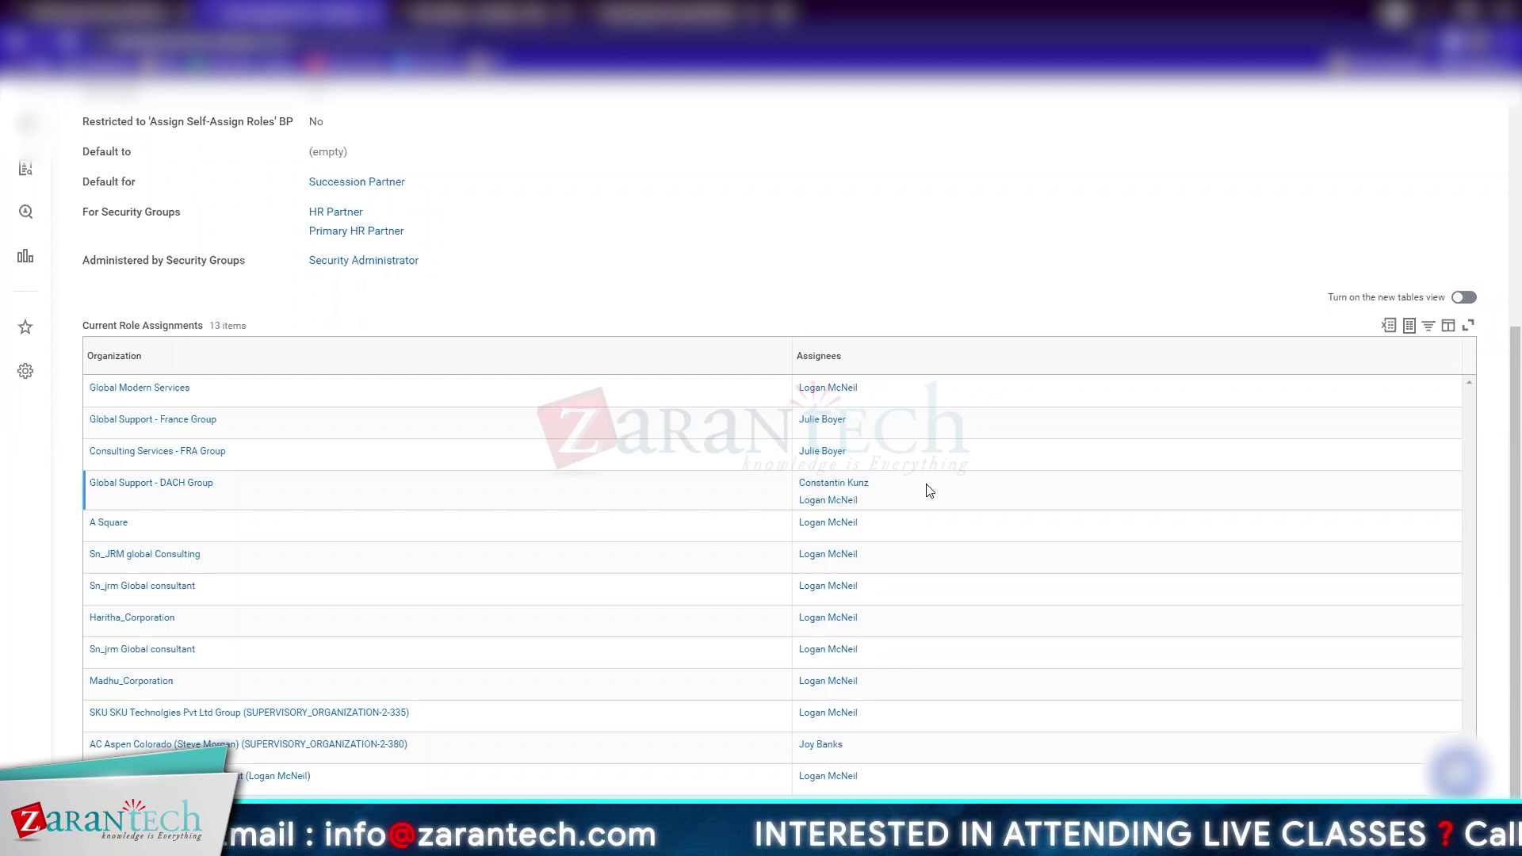
left_click(97, 14)
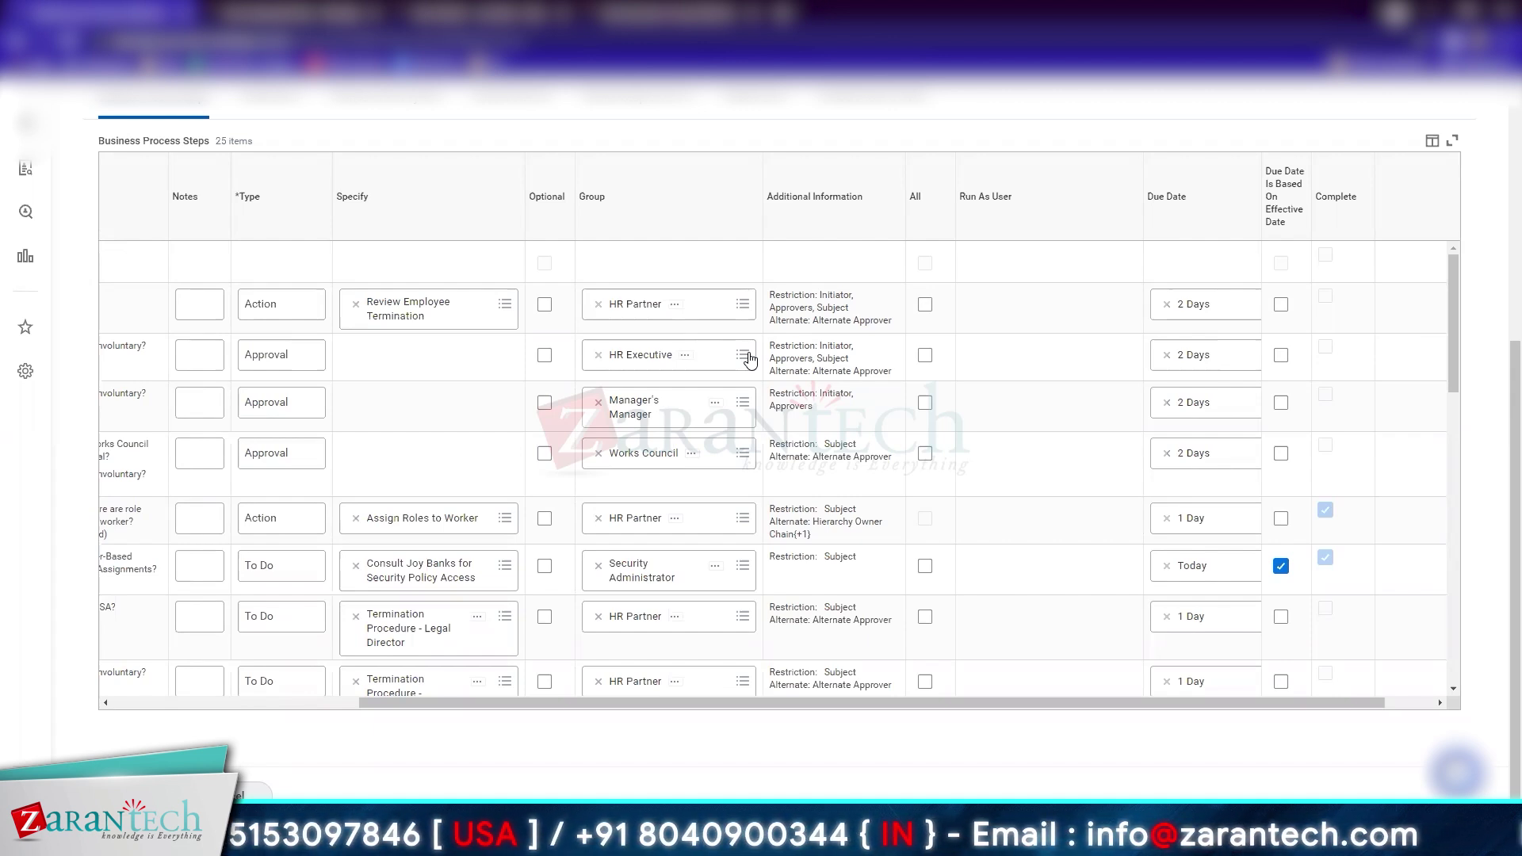
Examine the Termination steps across the table, from order and conditions to groups, due dates and completion settings
left_click_drag(980, 702, 578, 702)
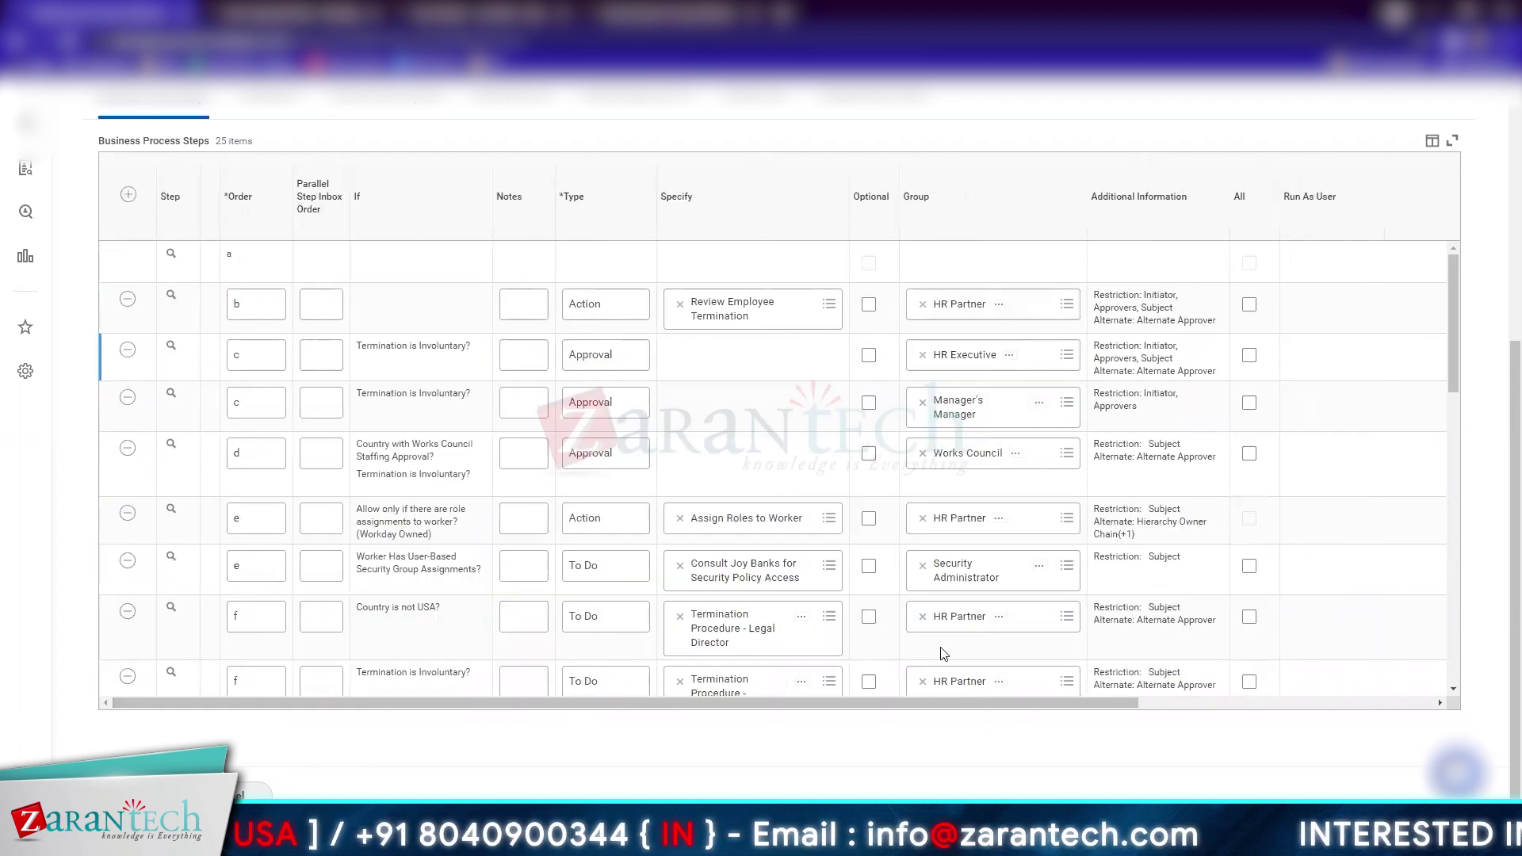
left_click_drag(852, 702, 1068, 704)
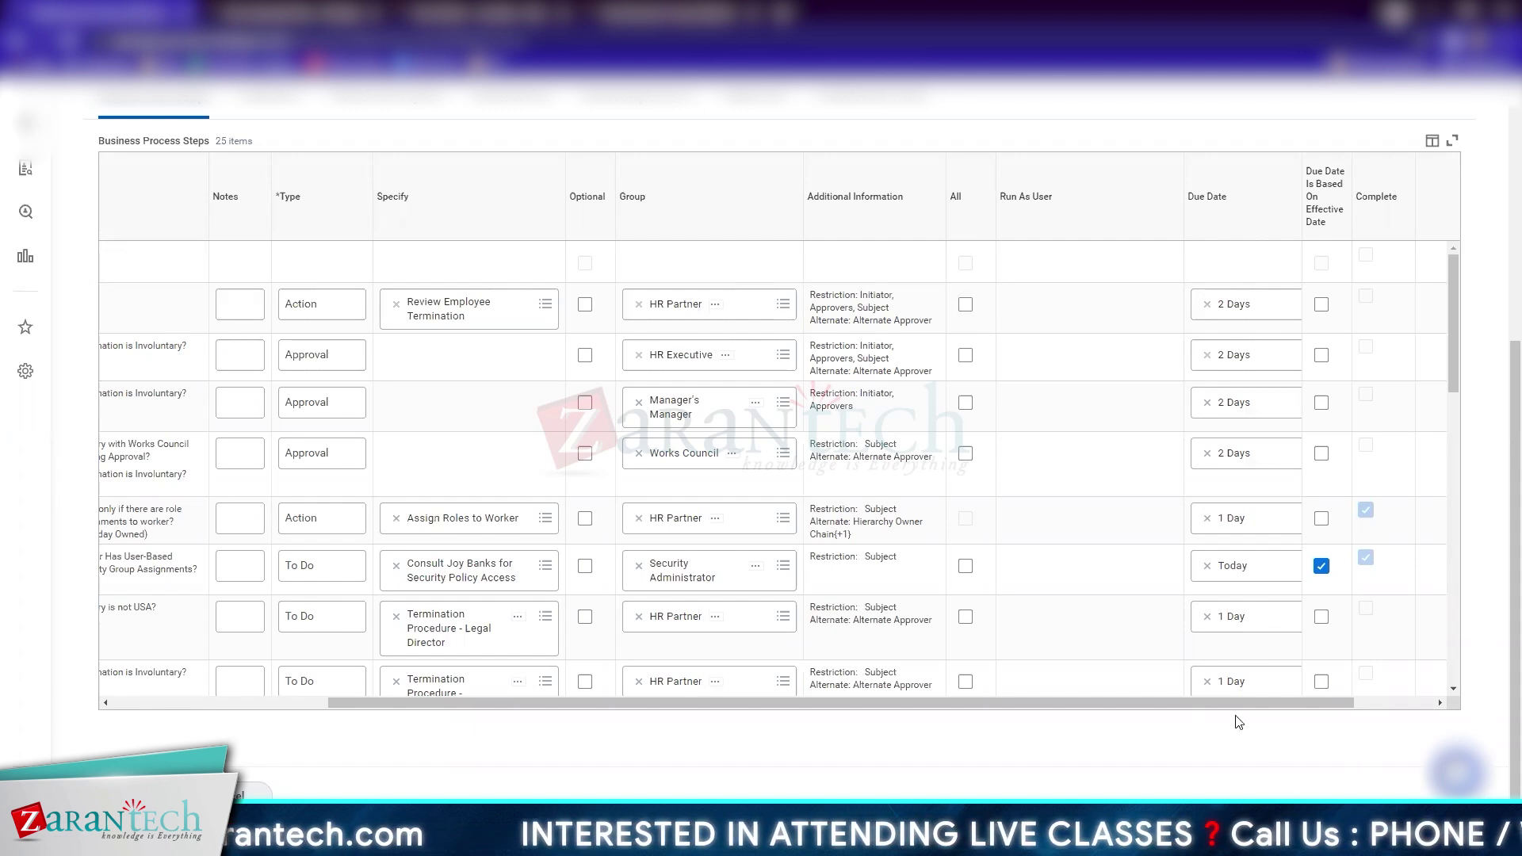
left_click(1390, 703)
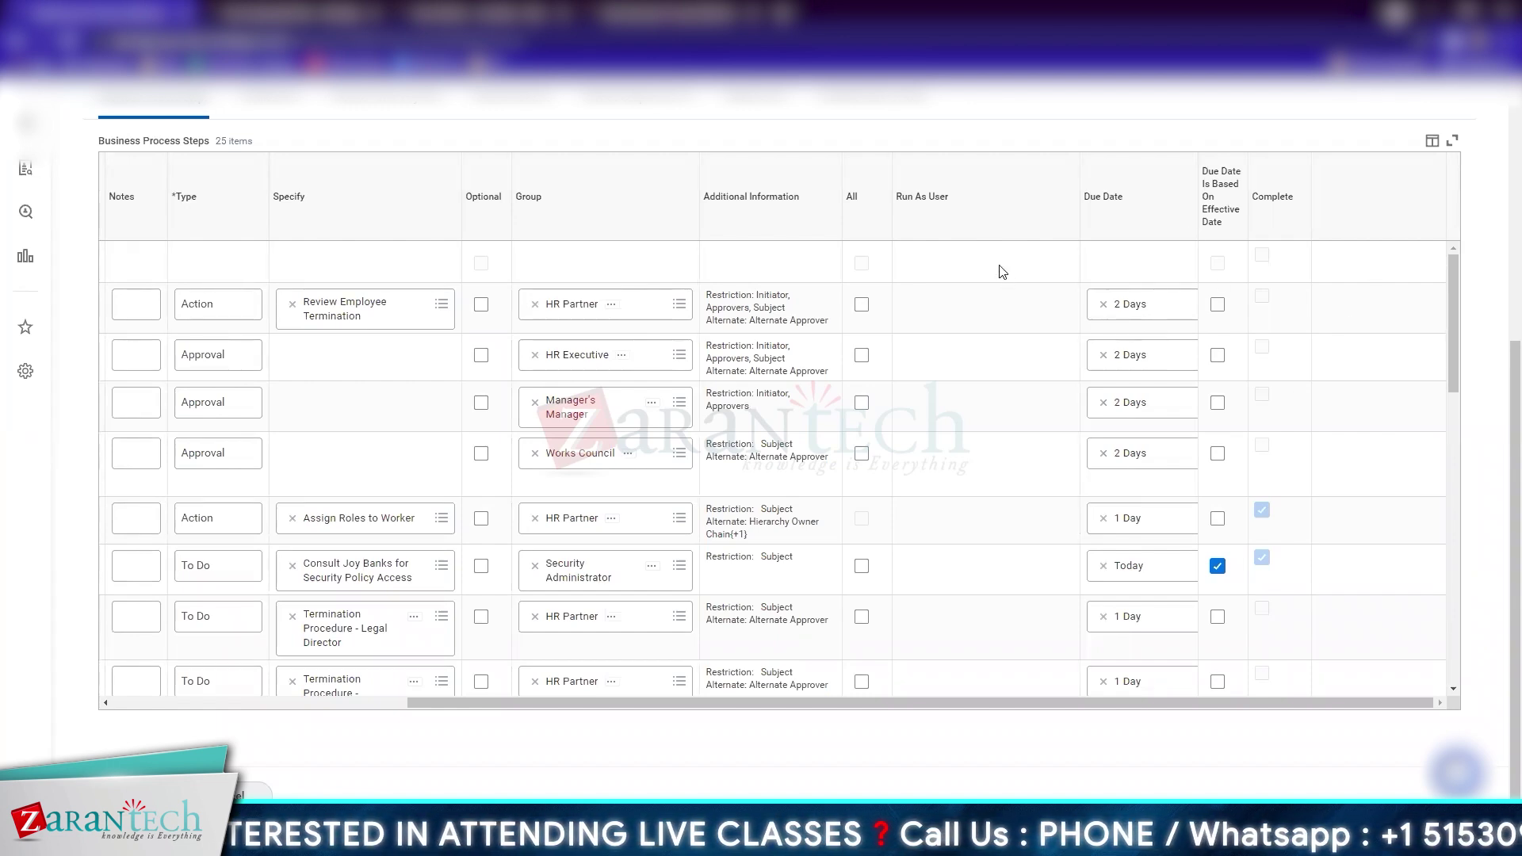
scroll(291, 285, "up", 5)
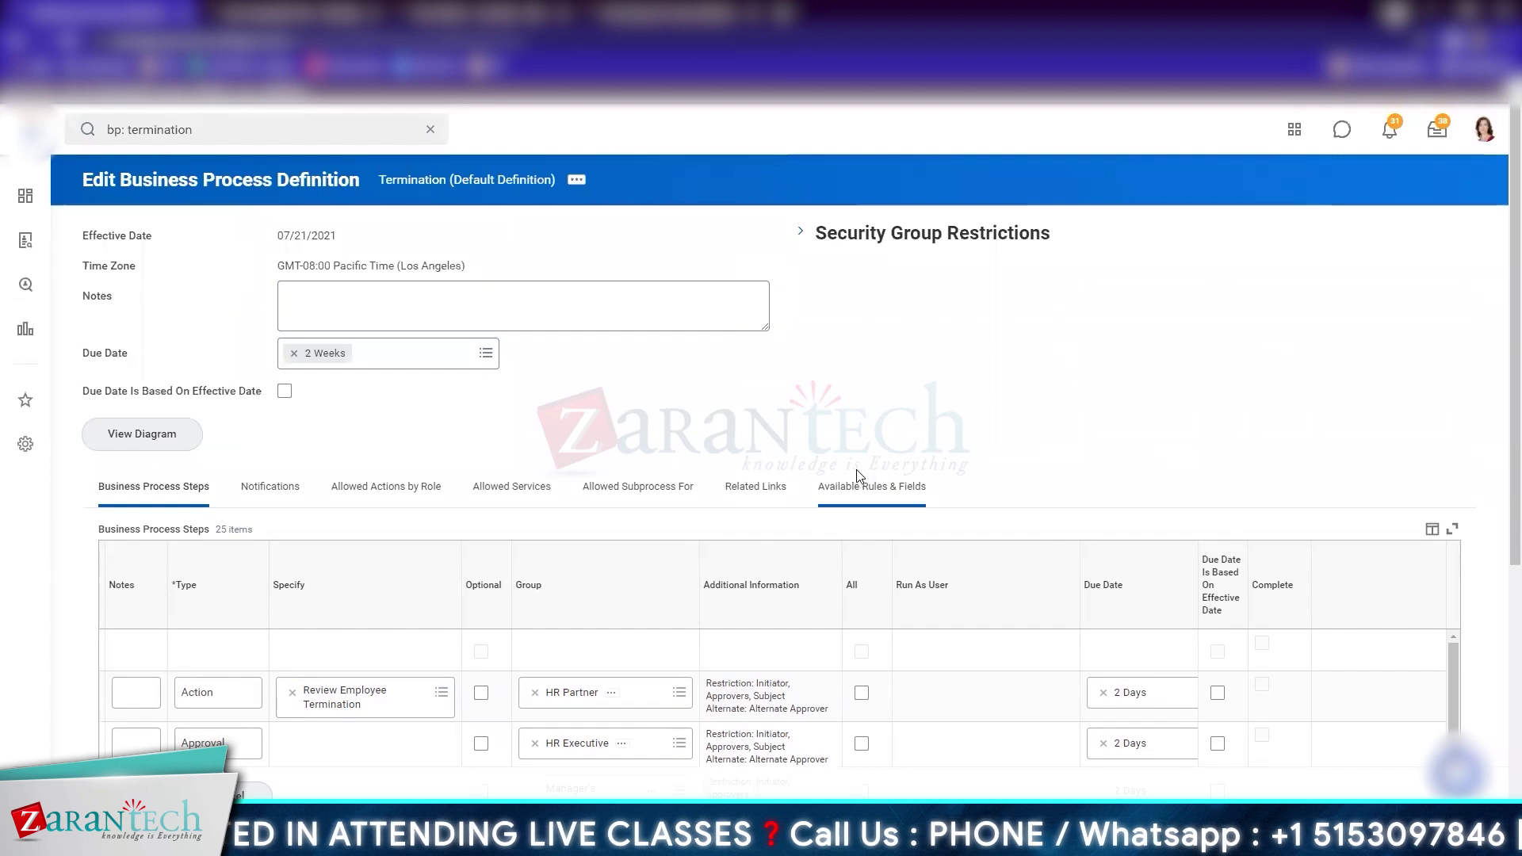
scroll(858, 480, "down", 5)
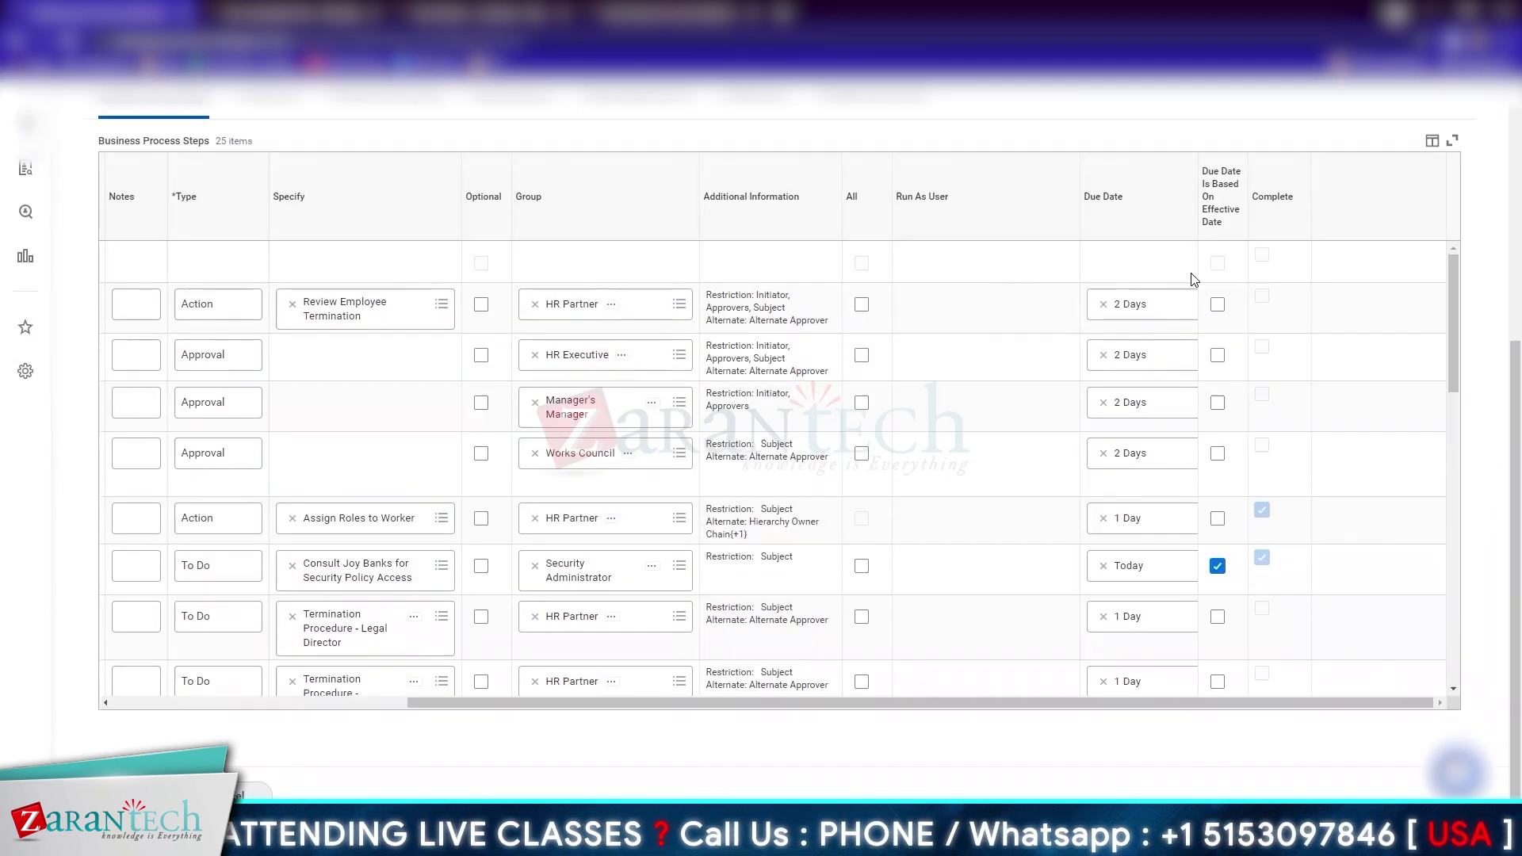
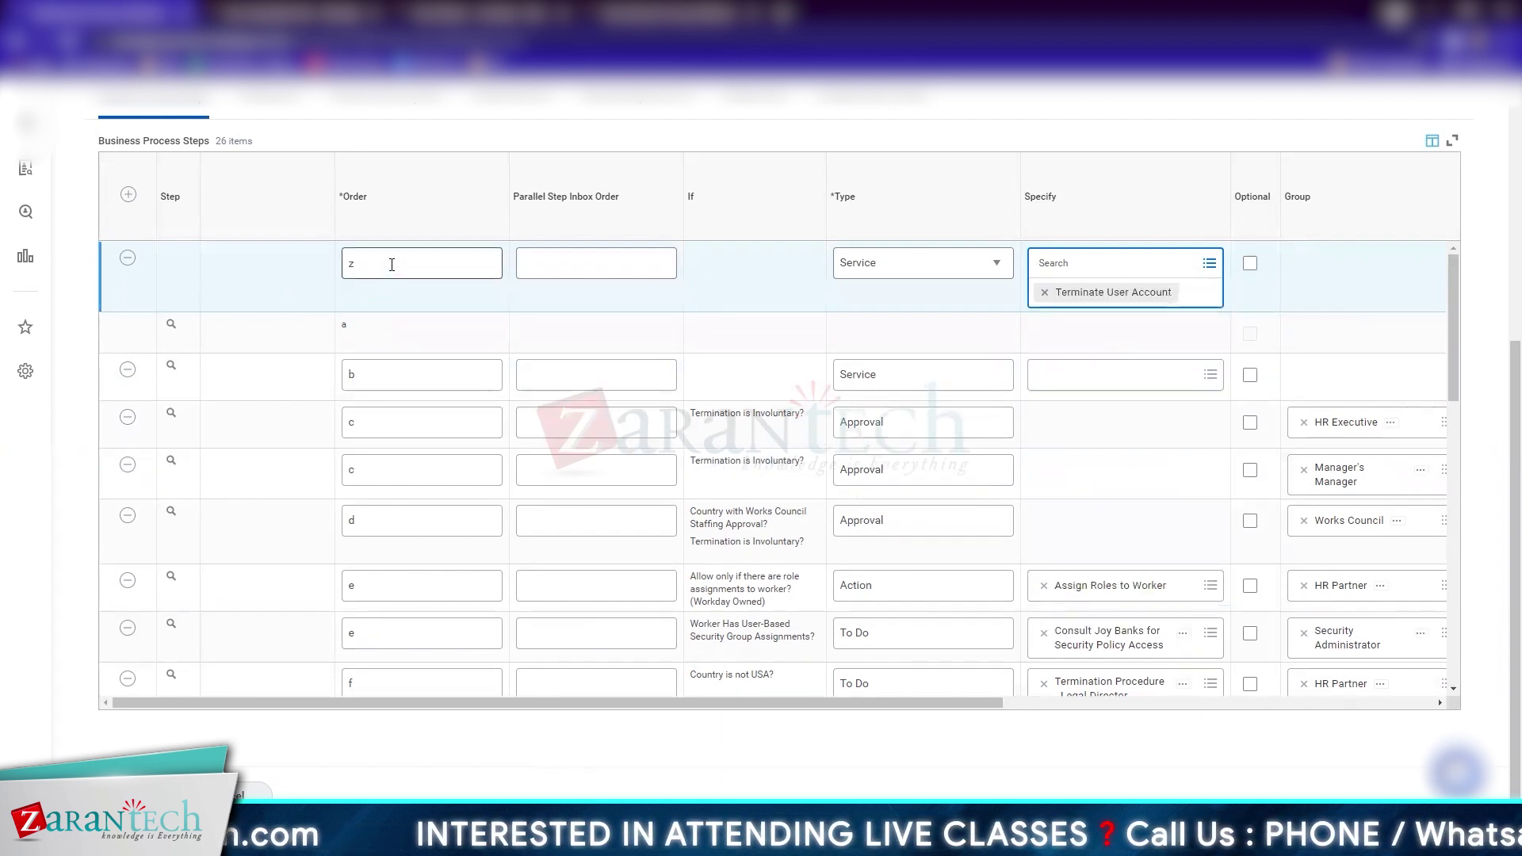
Open the termination configuration of the Terminate User Account service at step k, abandoning the unsaved table edits
left_click_drag(1455, 348, 1418, 749)
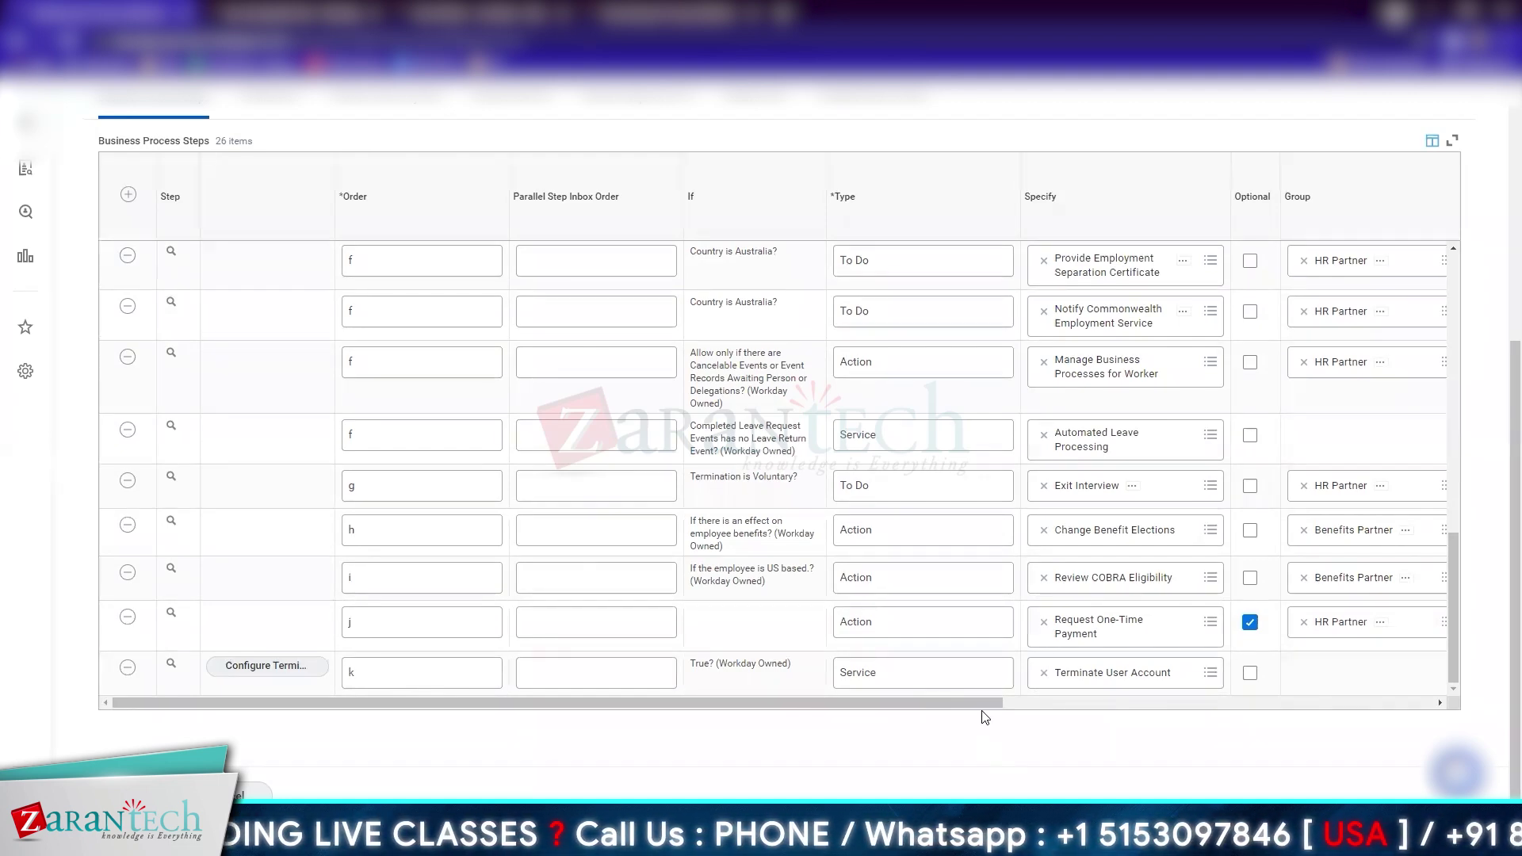
left_click_drag(977, 702, 115, 745)
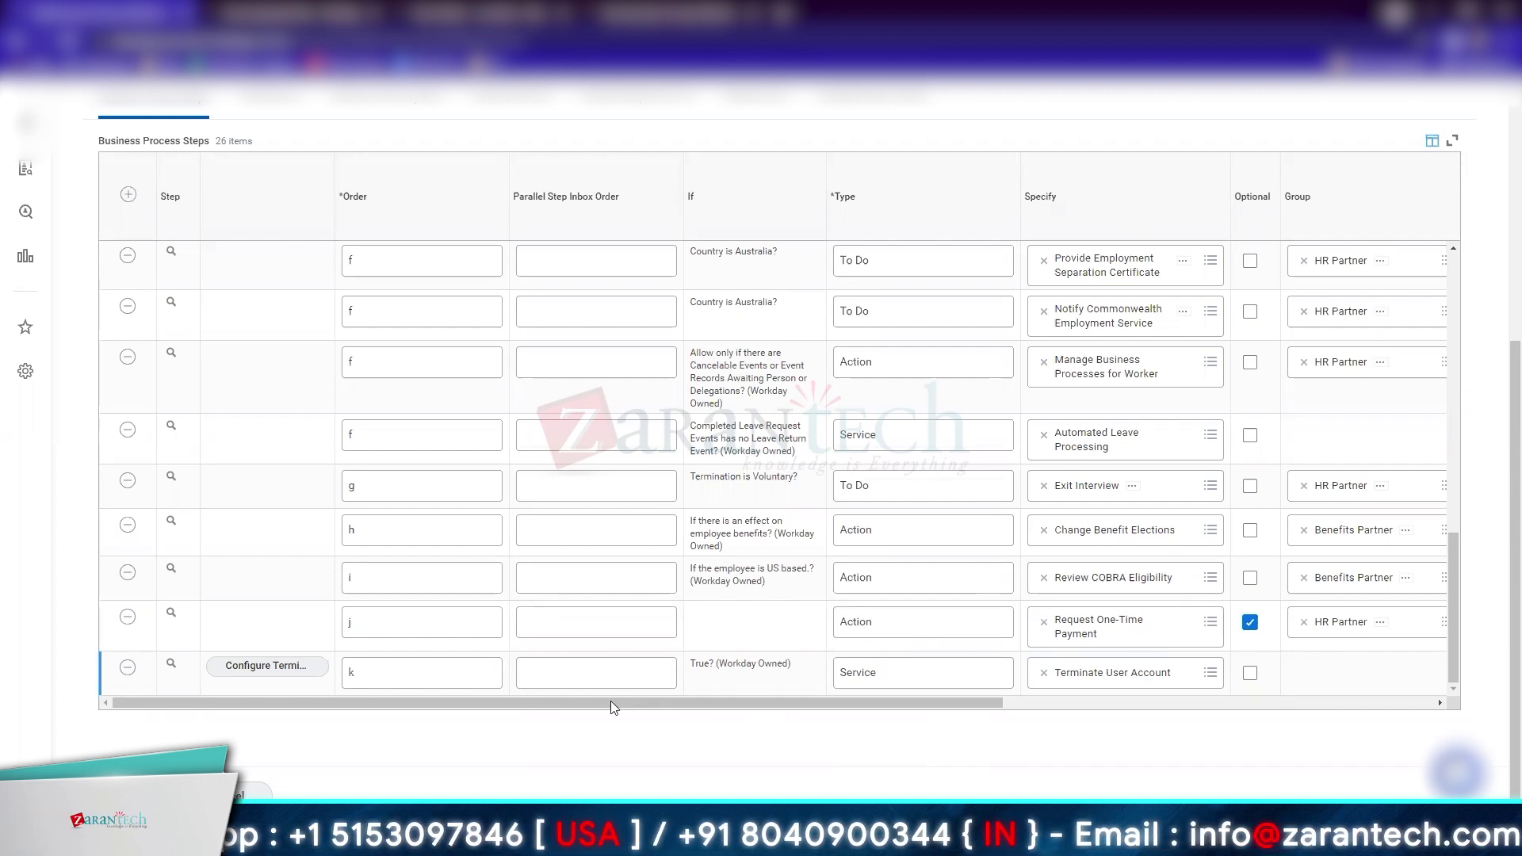
left_click_drag(871, 751, 604, 751)
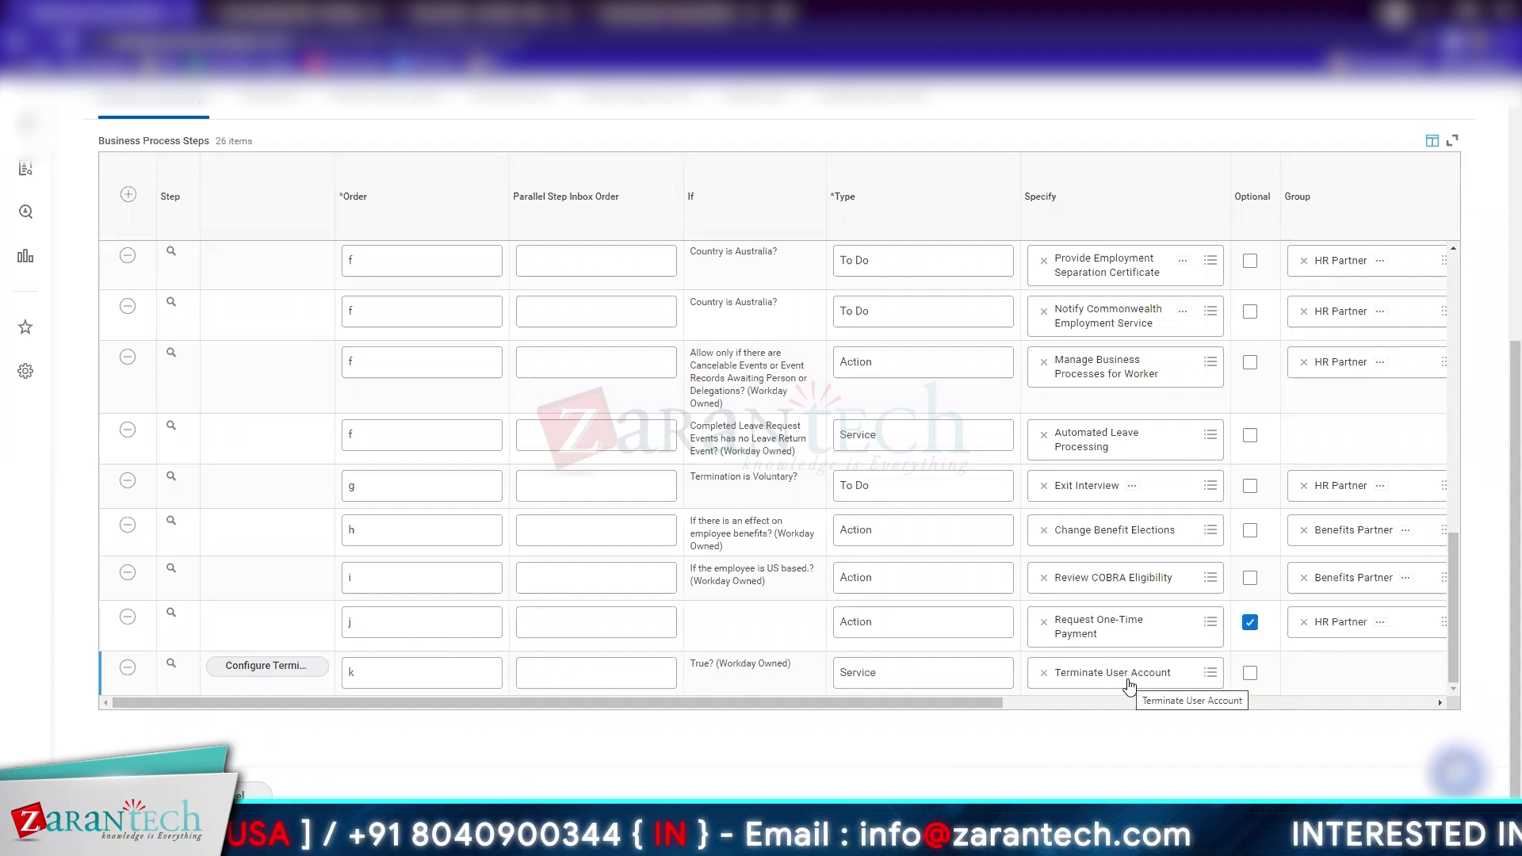
left_click(276, 668)
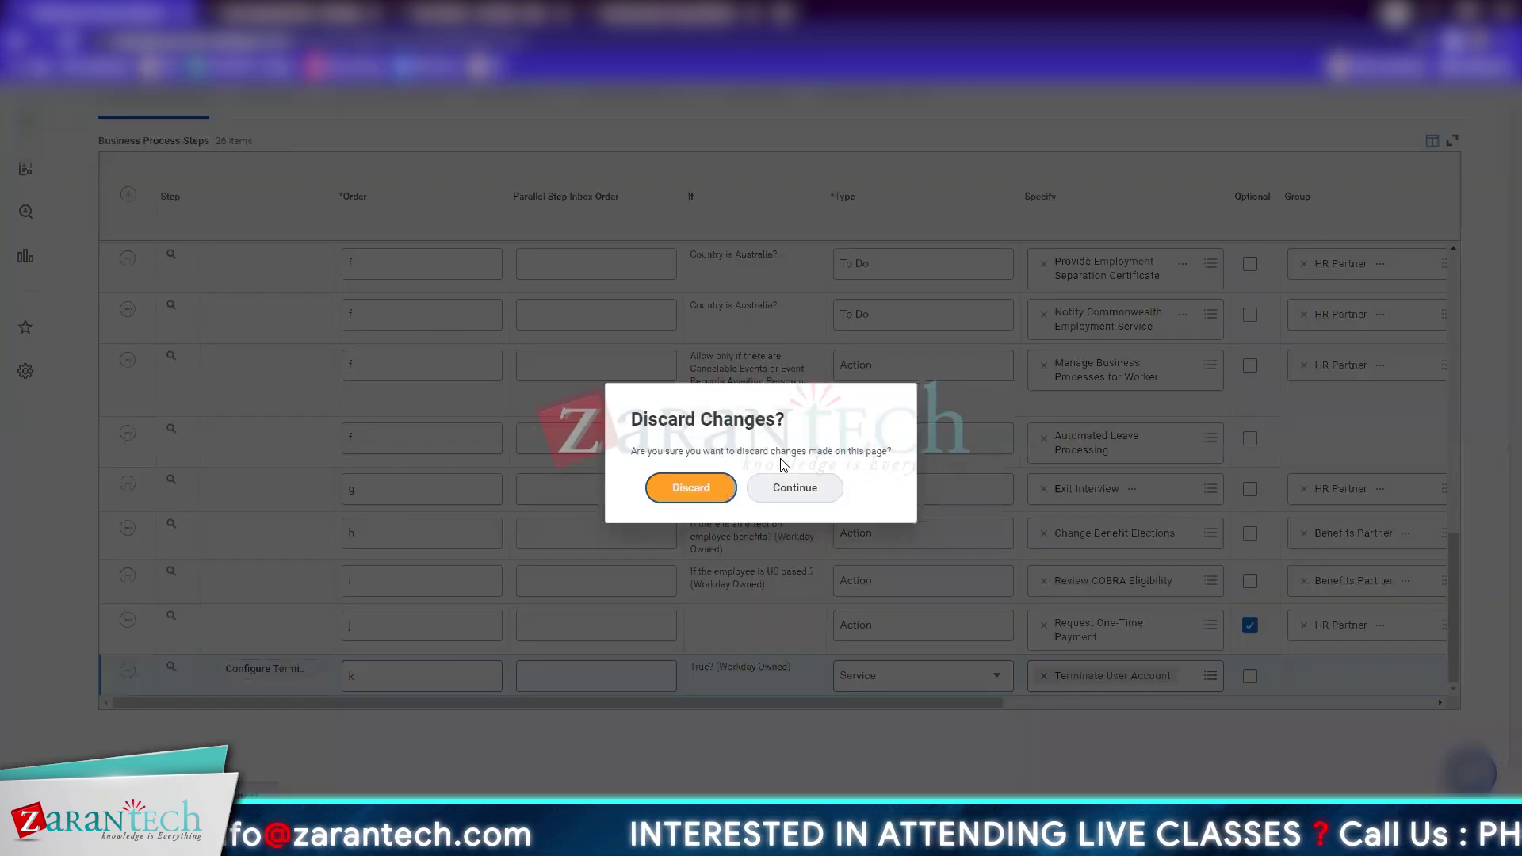
left_click(792, 488)
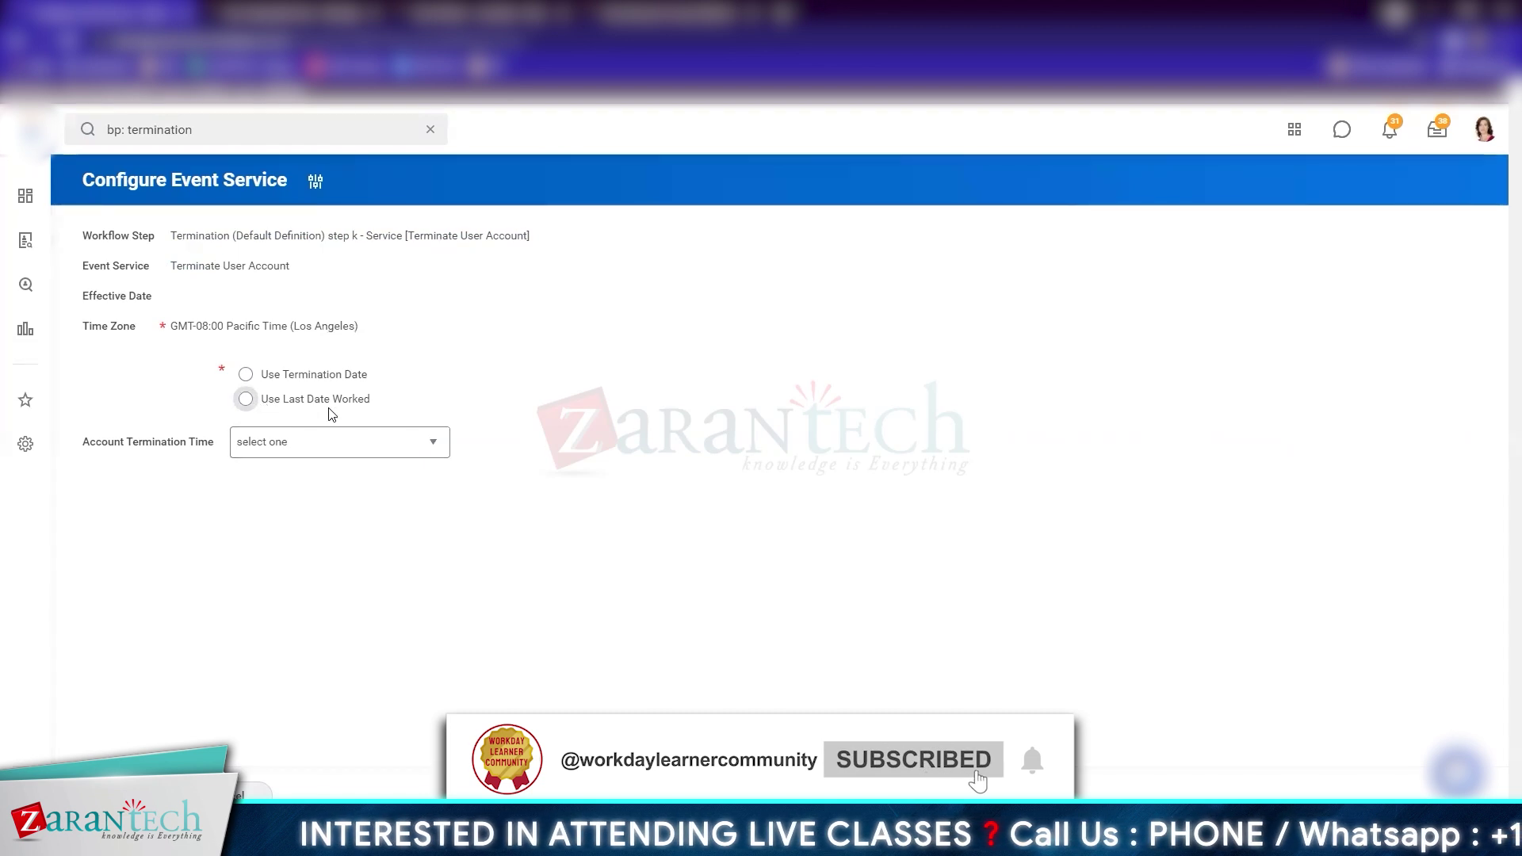
Set the account termination time to 11:45 PM and base it on the last date worked
left_click(354, 453)
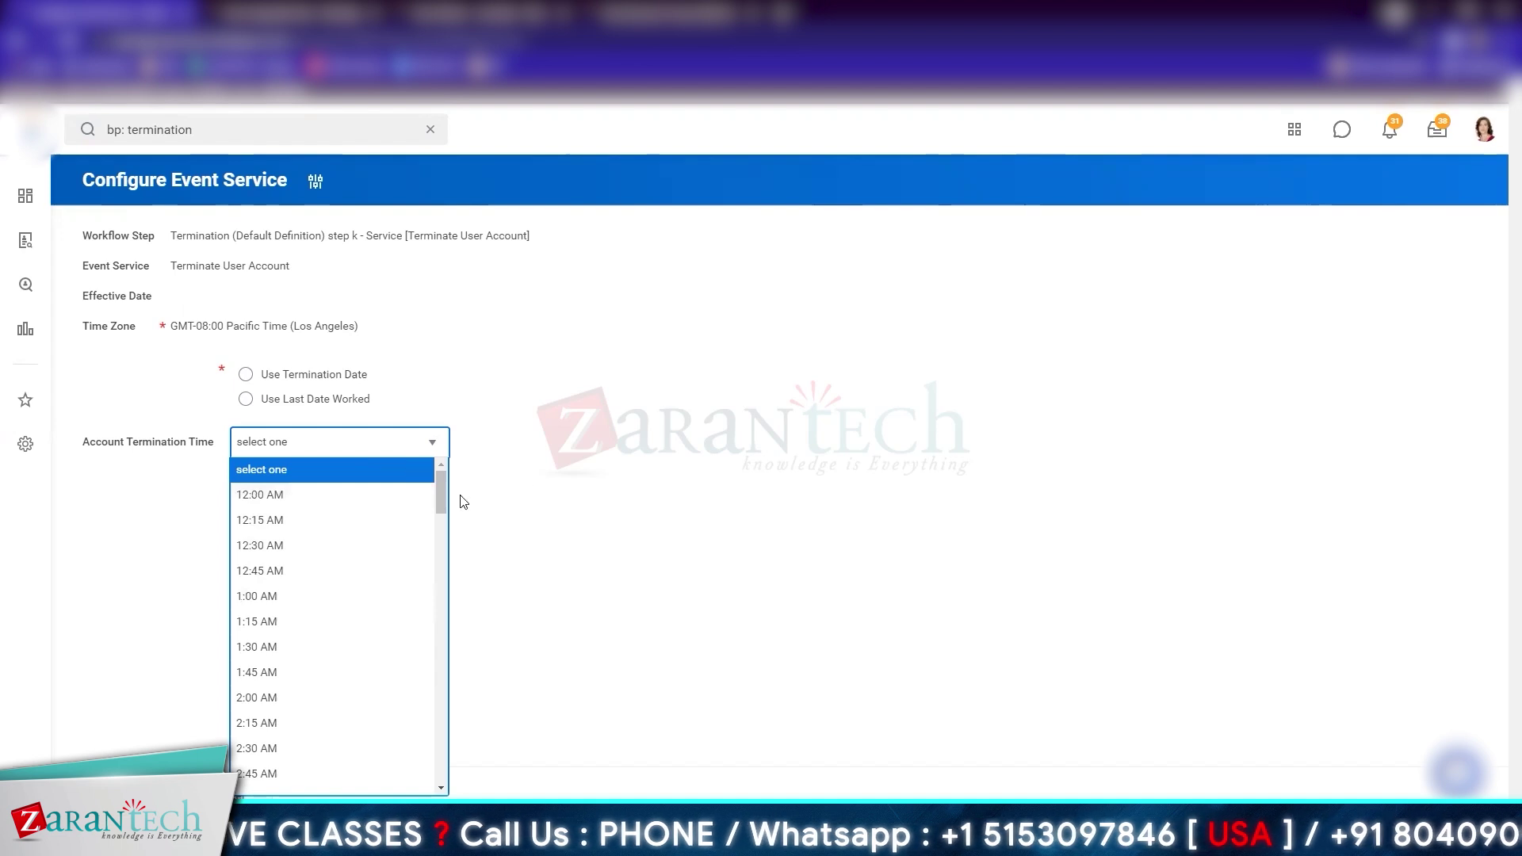
left_click_drag(441, 487, 425, 785)
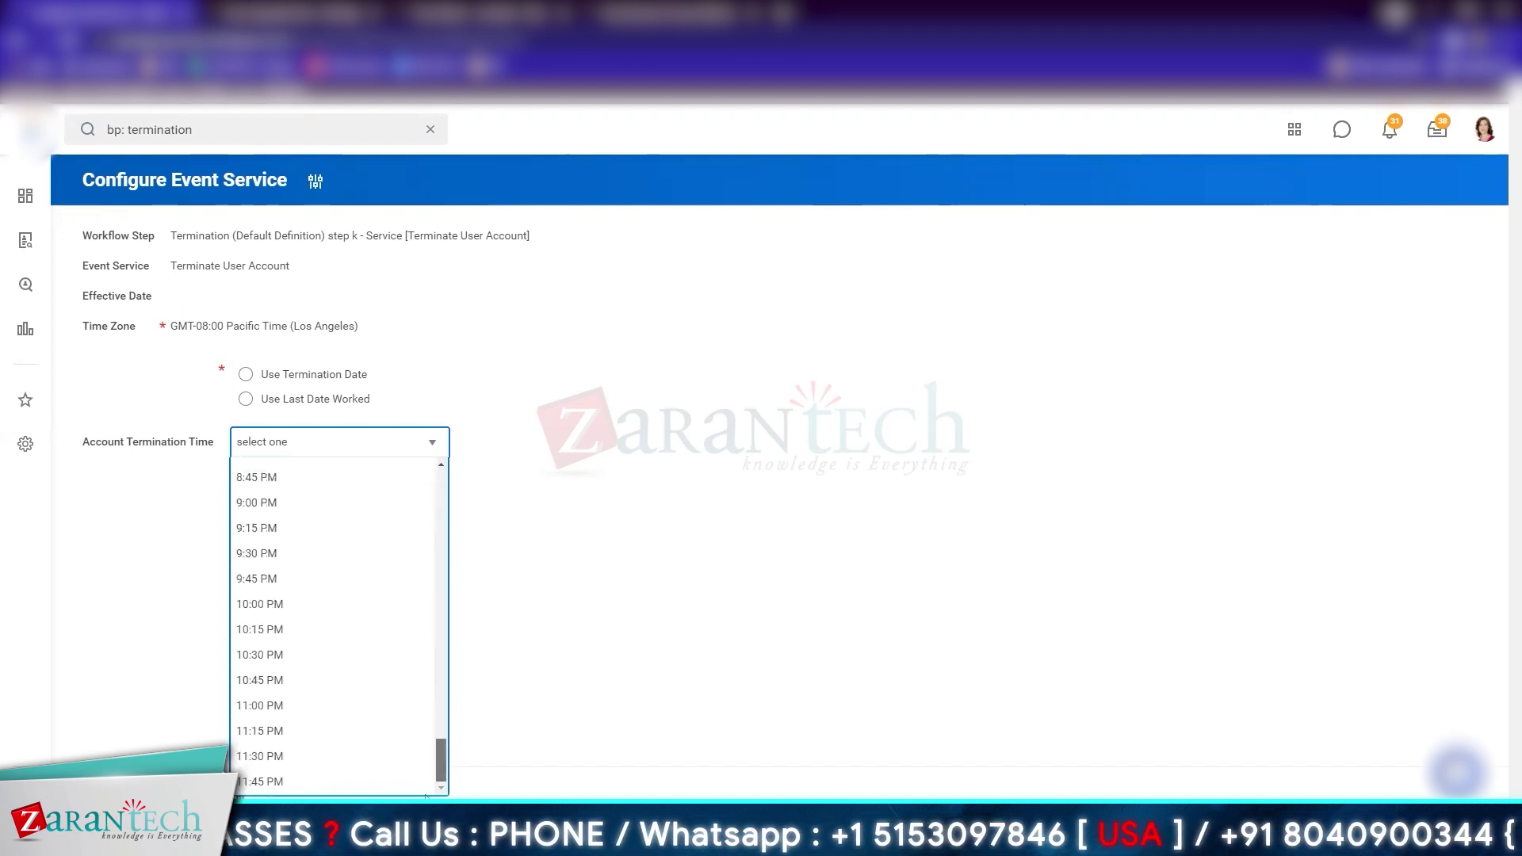
left_click(349, 783)
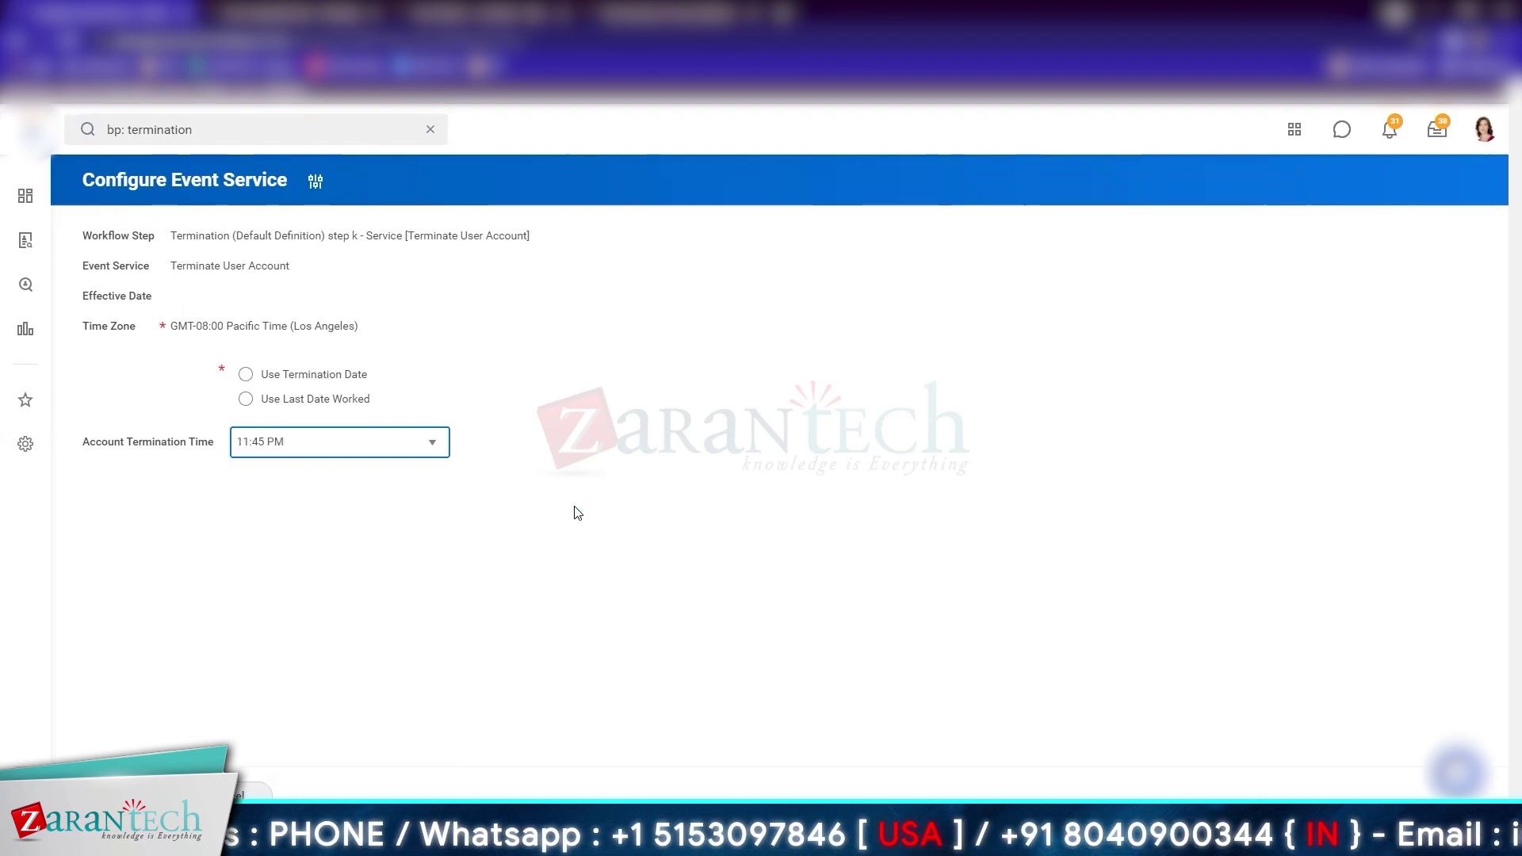
left_click(296, 402)
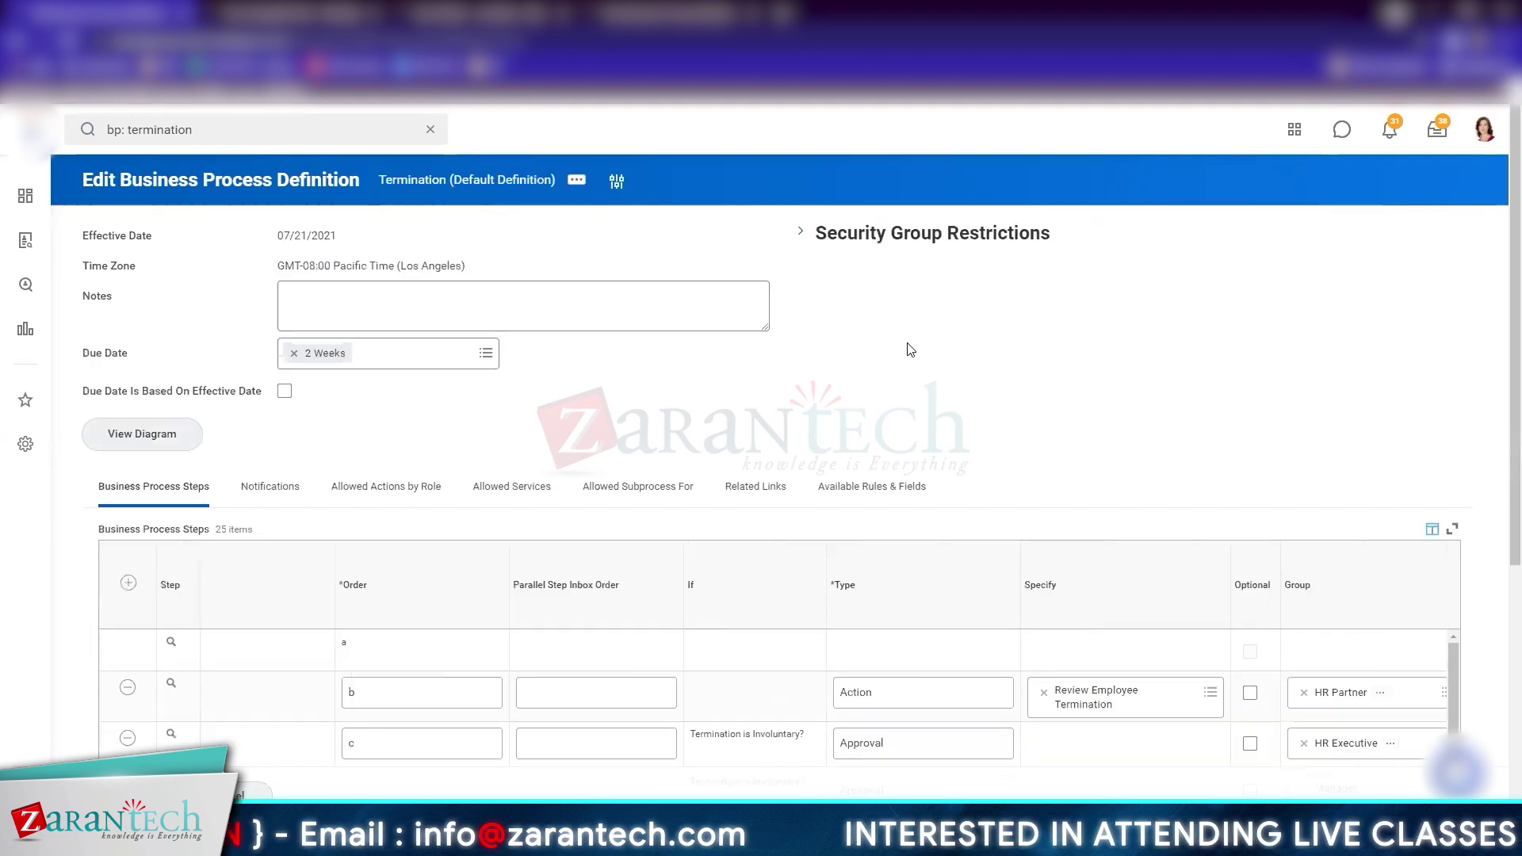
Add a Review Documents step for the Segmented Security Group for ECM Legal and Preferred Names with View and View & Modify Permissions
scroll(981, 292, "down", 2)
left_click(128, 450)
left_click(923, 520)
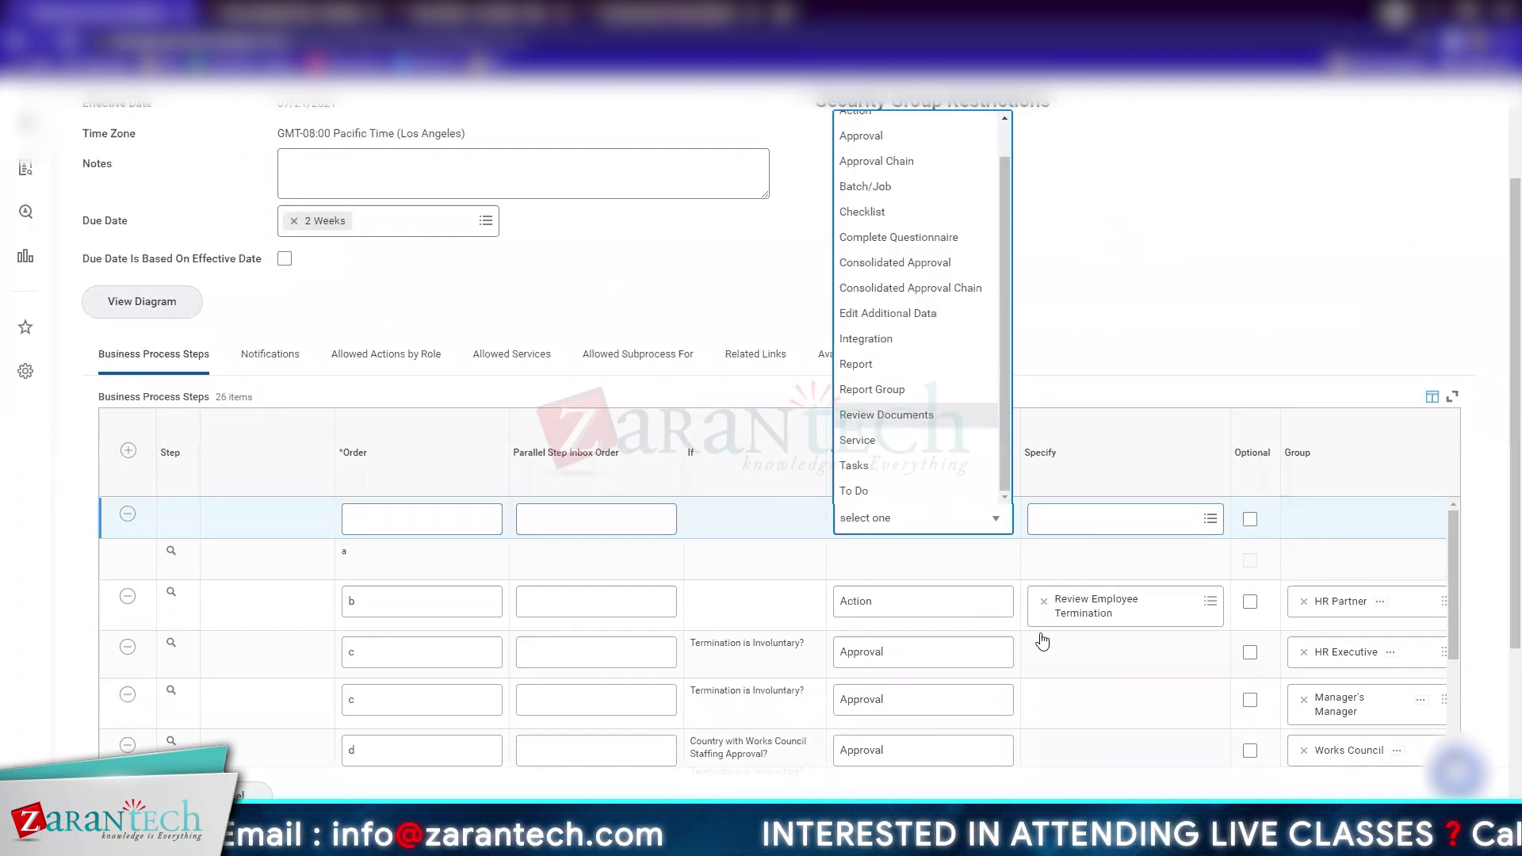
left_click(880, 415)
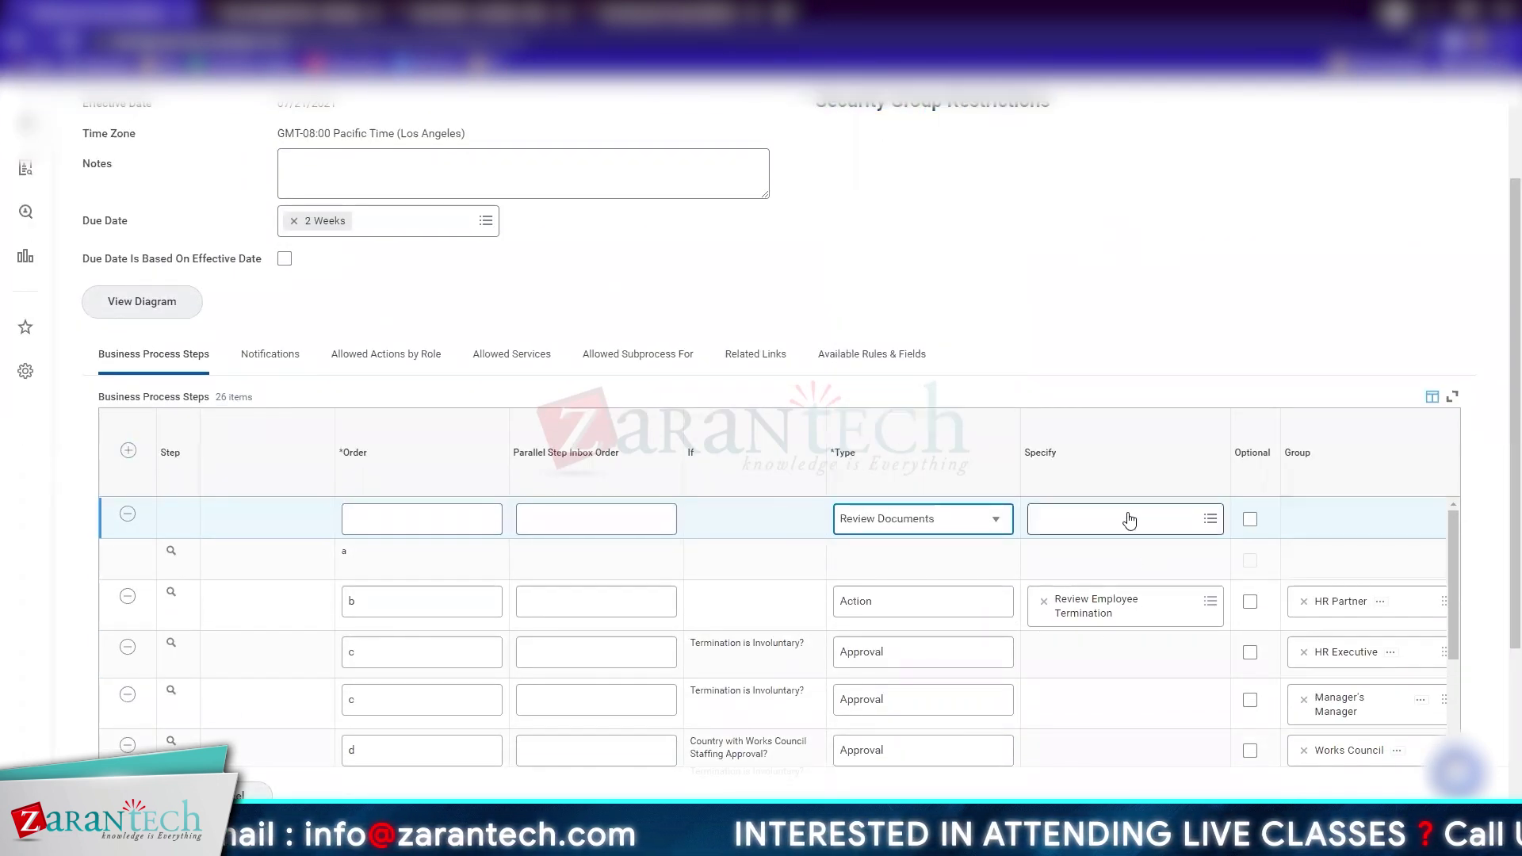
left_click(1376, 518)
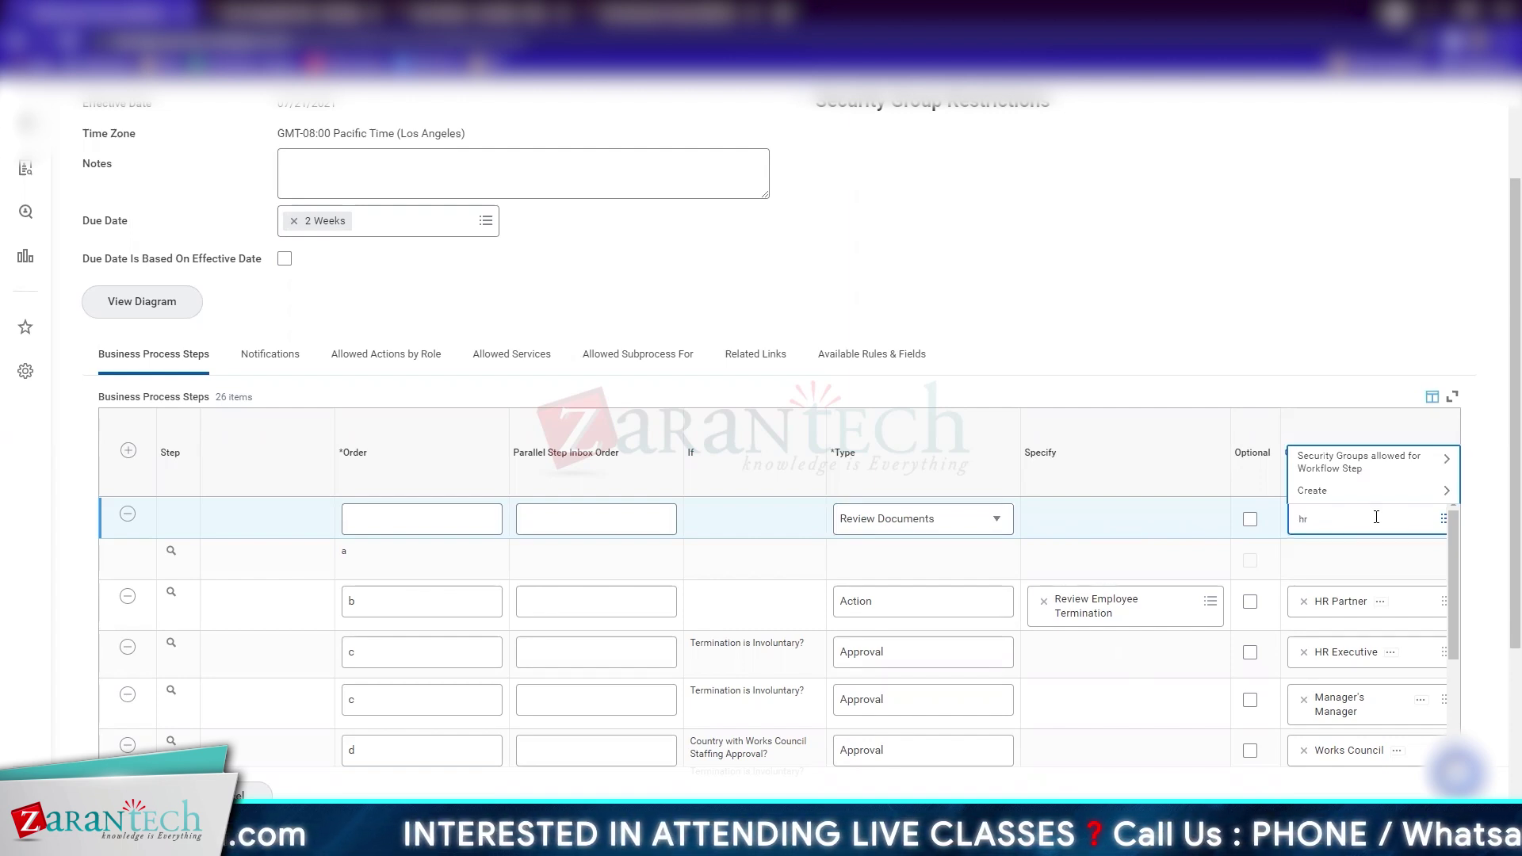
Order Request One-Time Payment as j1 and the new Review Documents step as j2, due in 2 Days, and save the definition
scroll(417, 560, "down", 10)
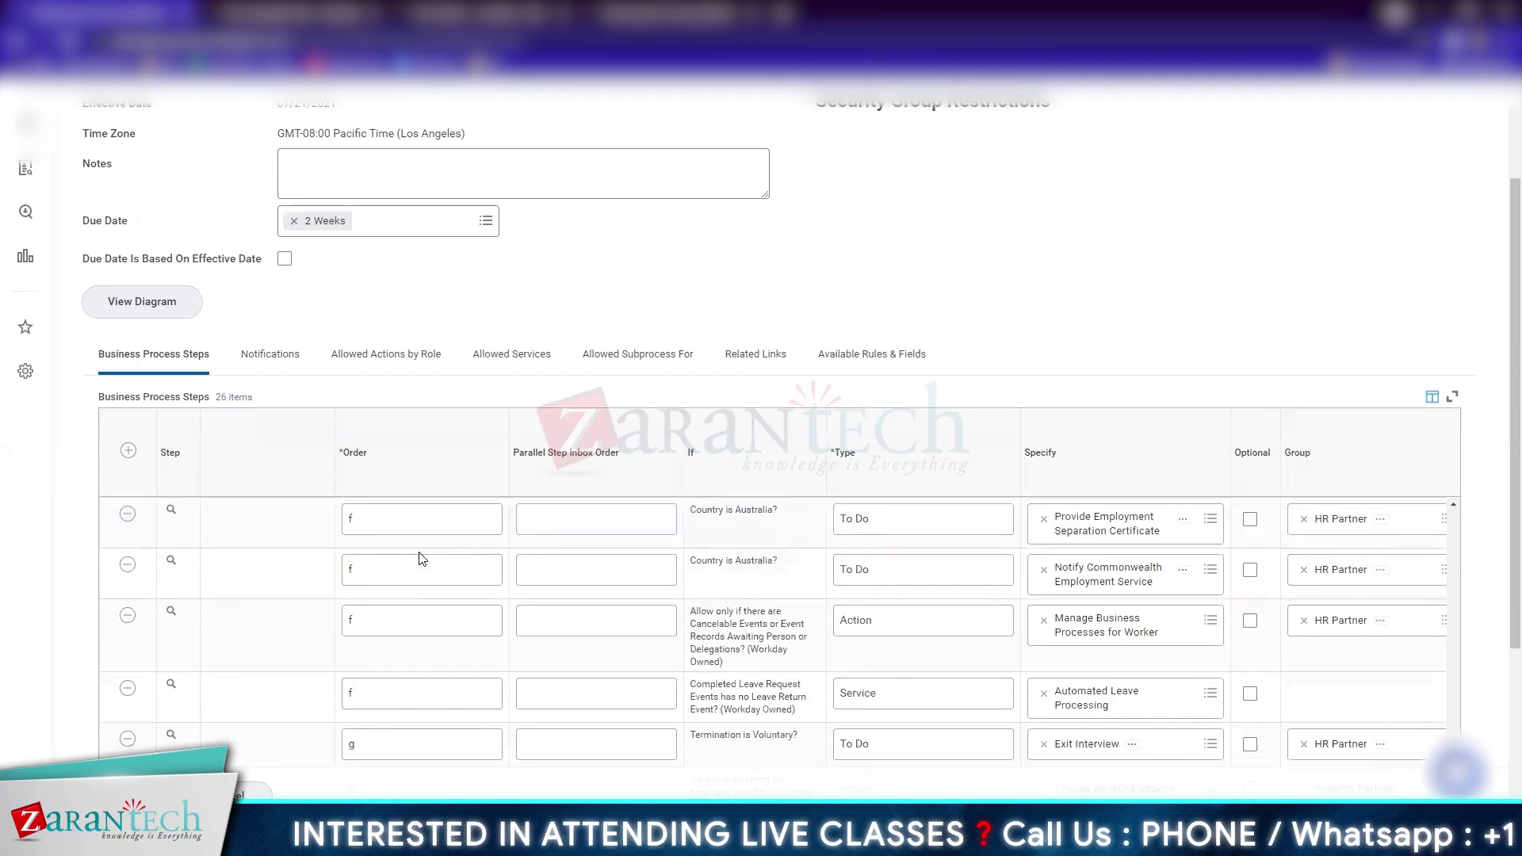
scroll(967, 630, "down", 3)
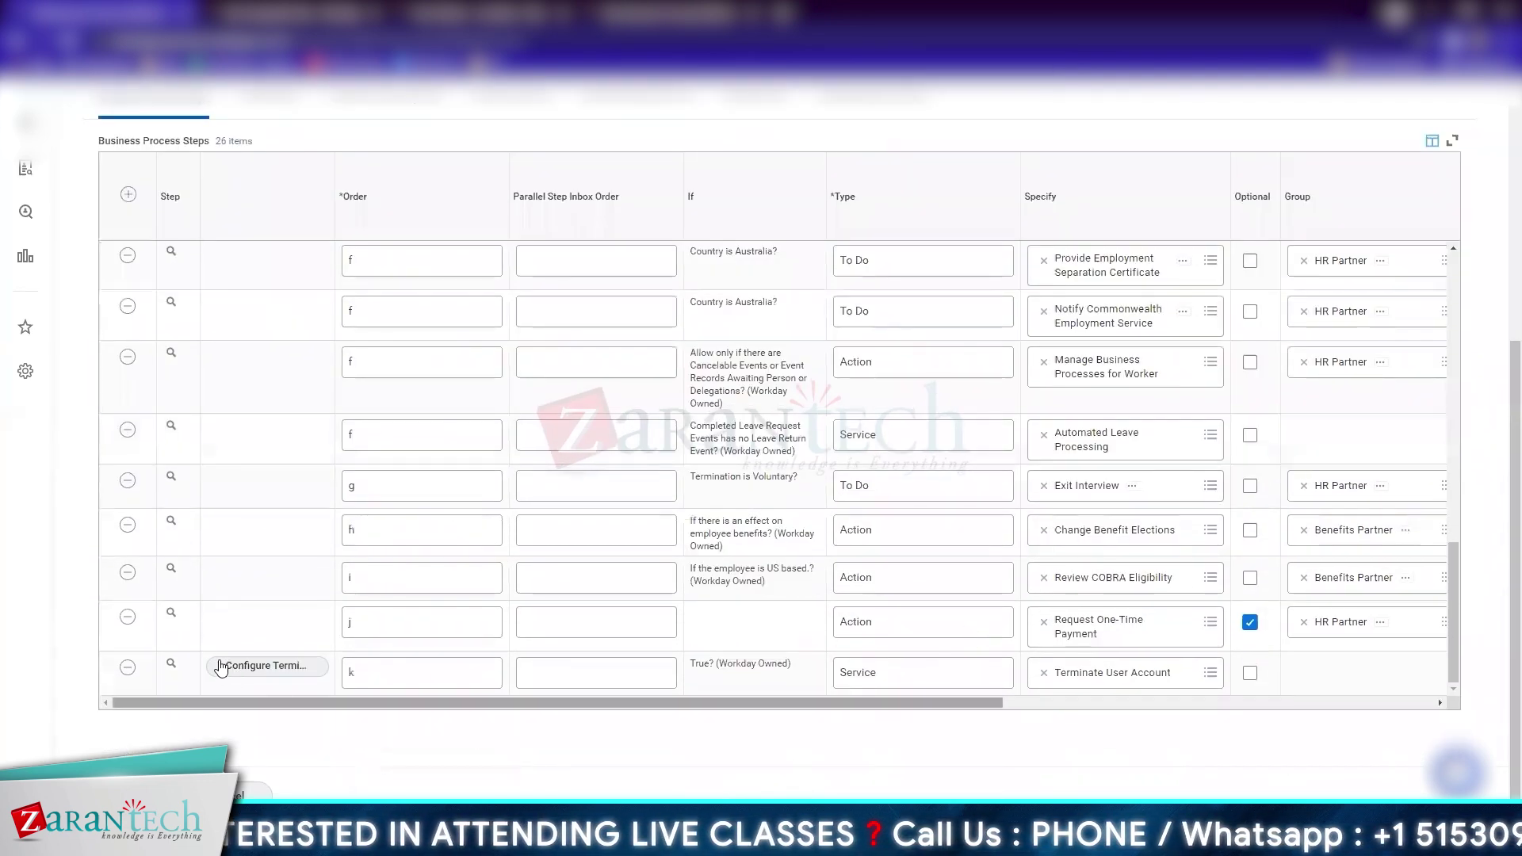
scroll(448, 583, "up", 15)
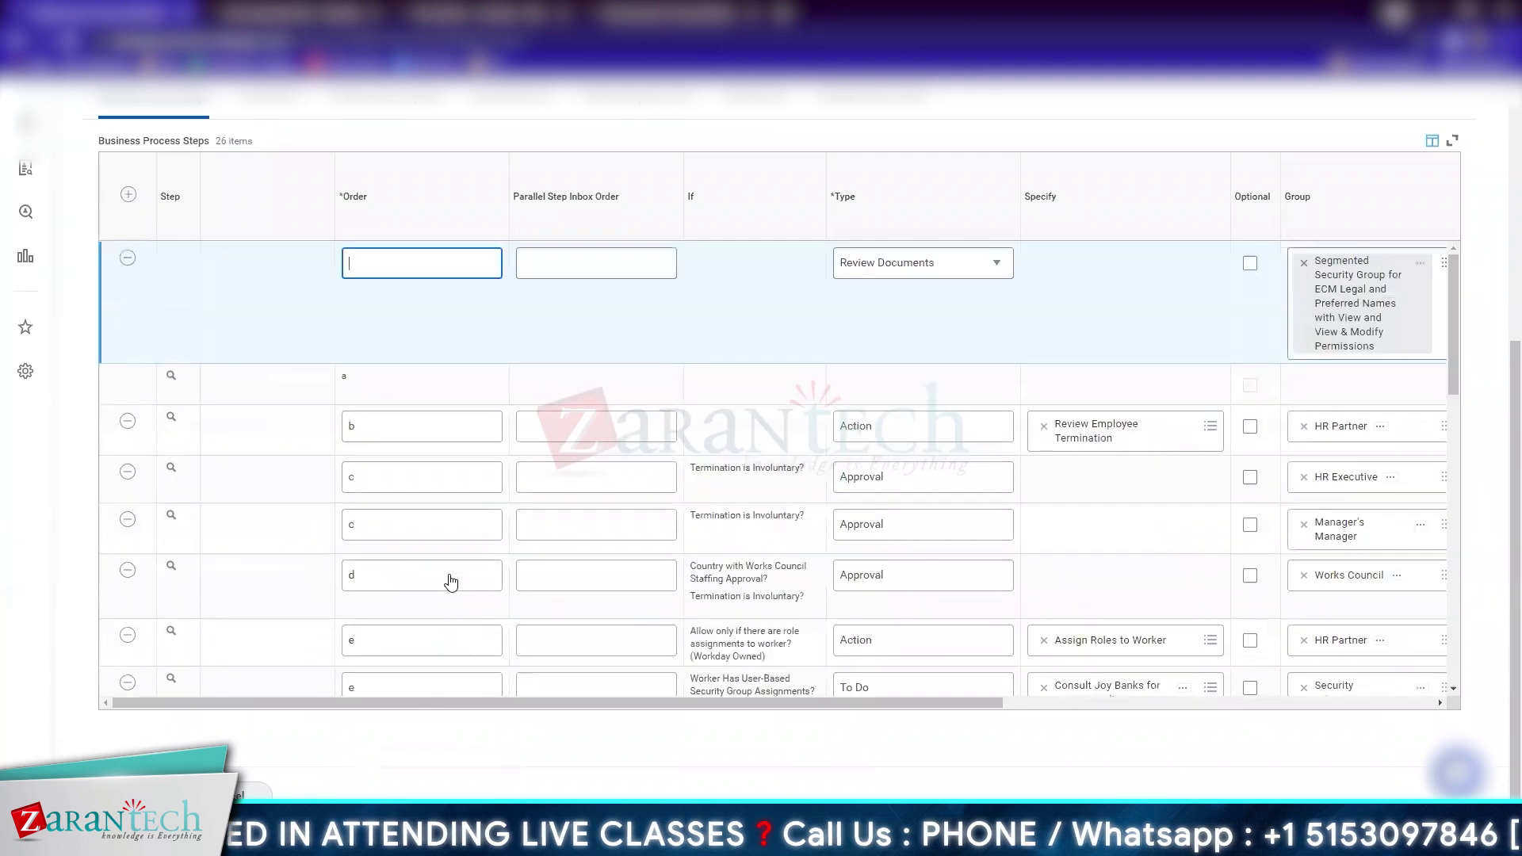
scroll(452, 269, "down", 15)
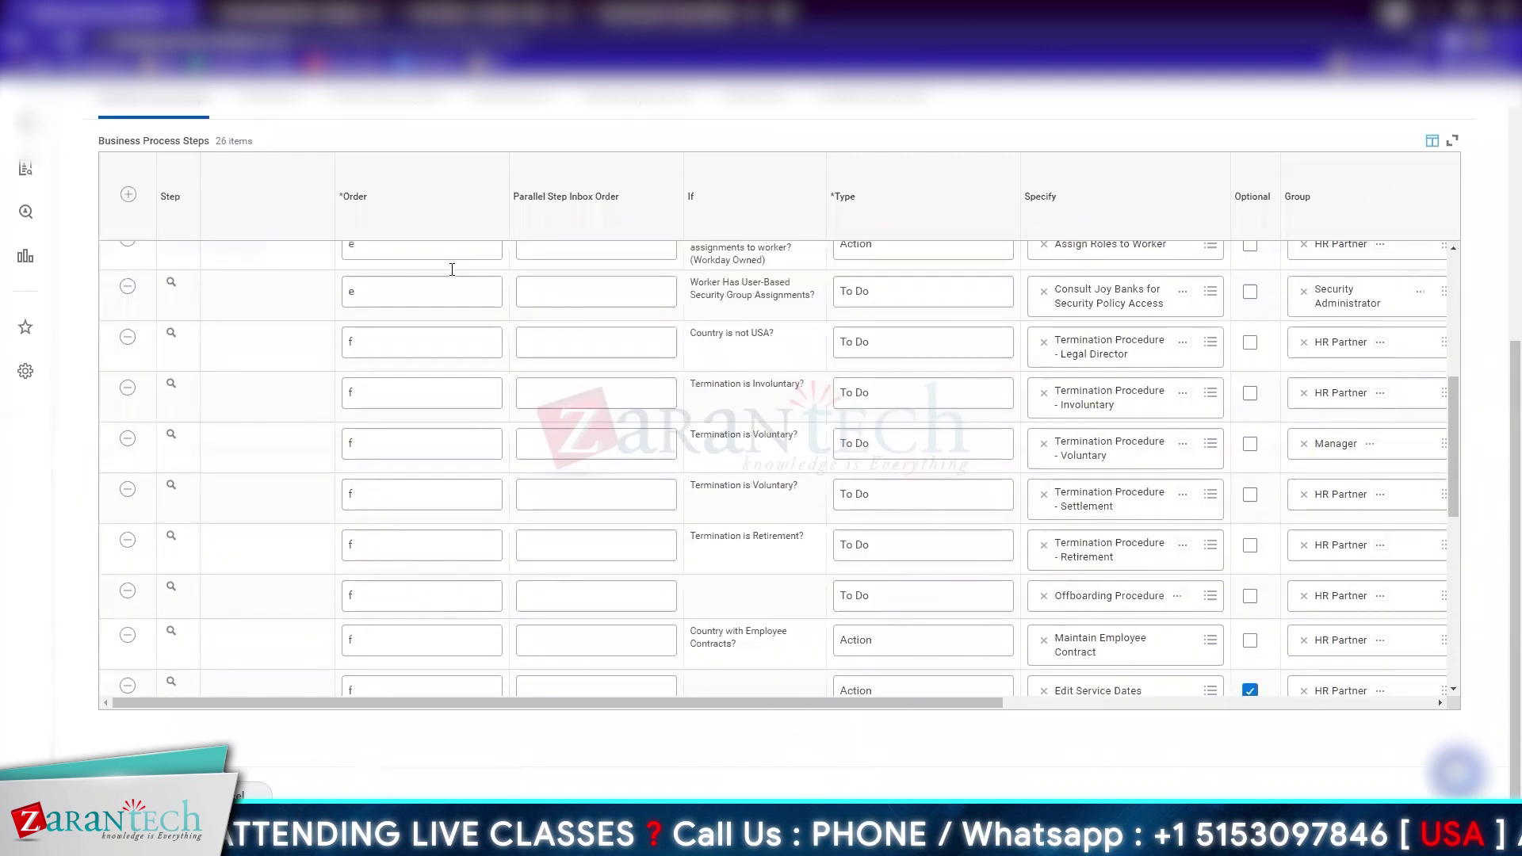
left_click(456, 623)
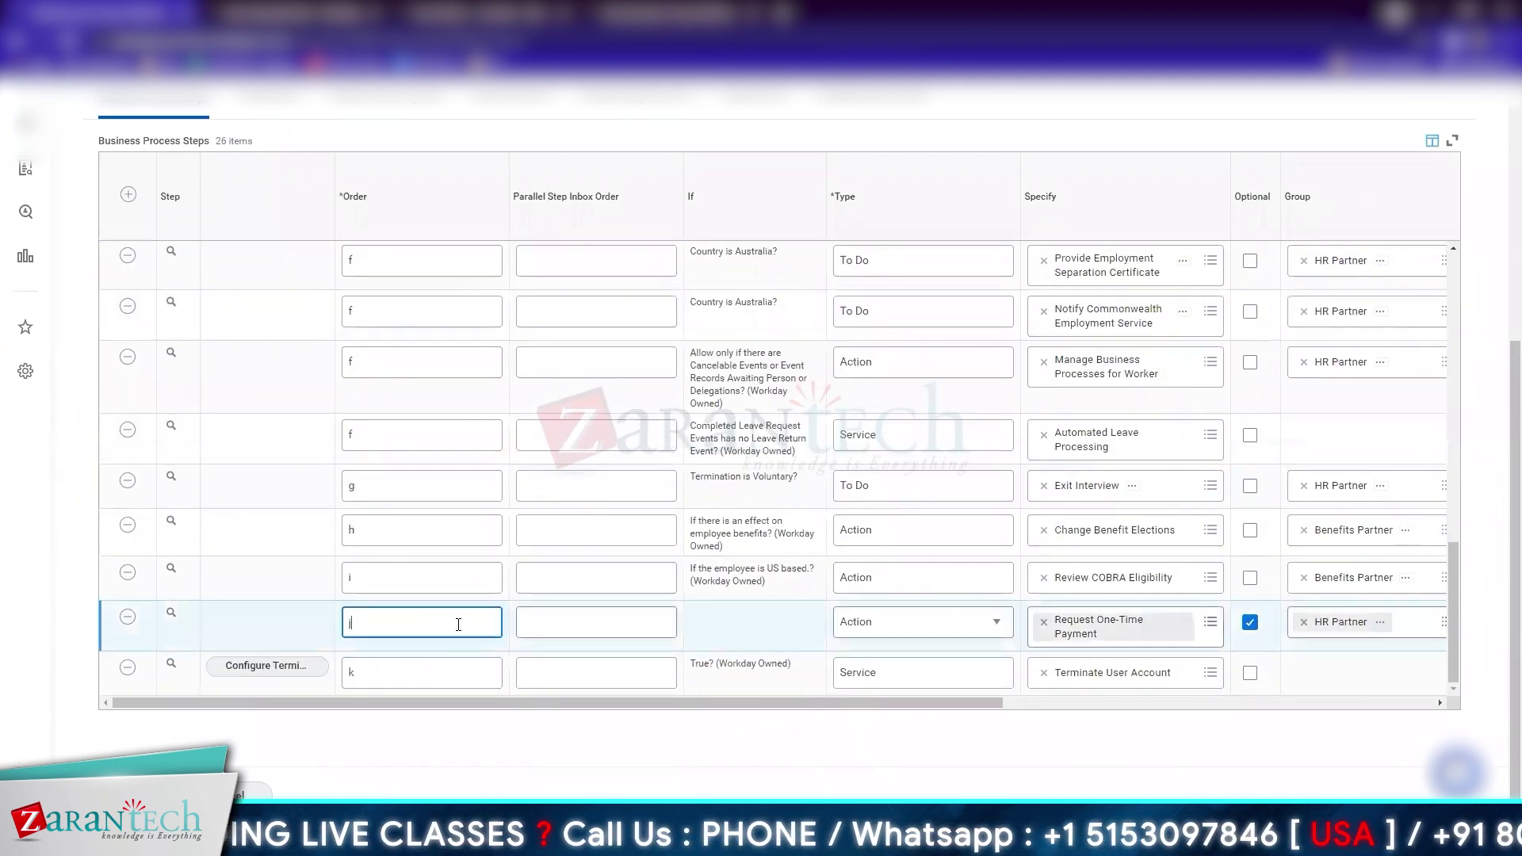
scroll(458, 624, "up", 15)
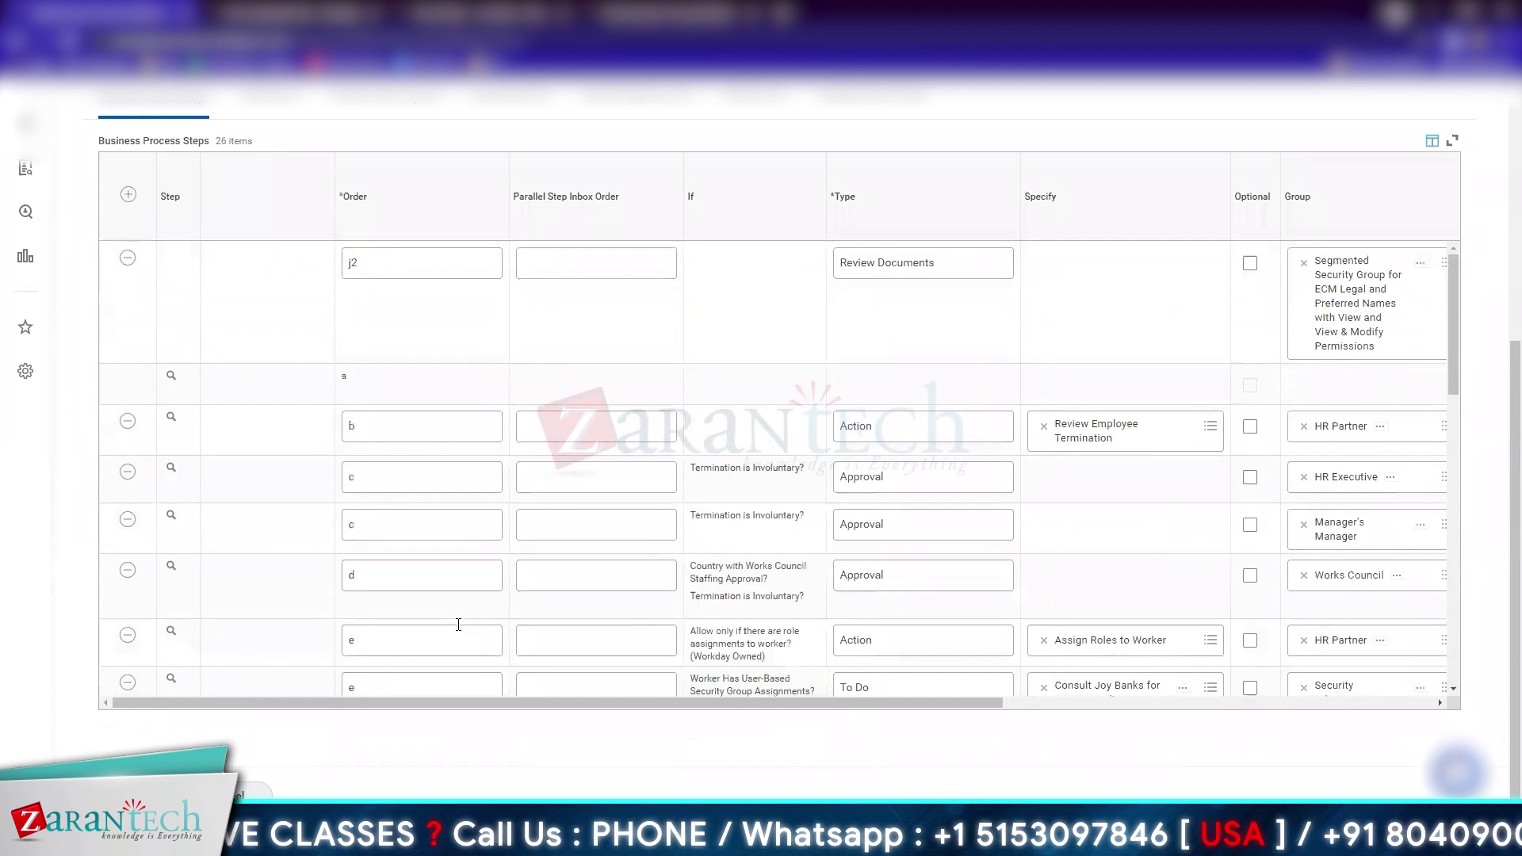
scroll(1031, 555, "right", 10)
left_click_drag(766, 710, 386, 712)
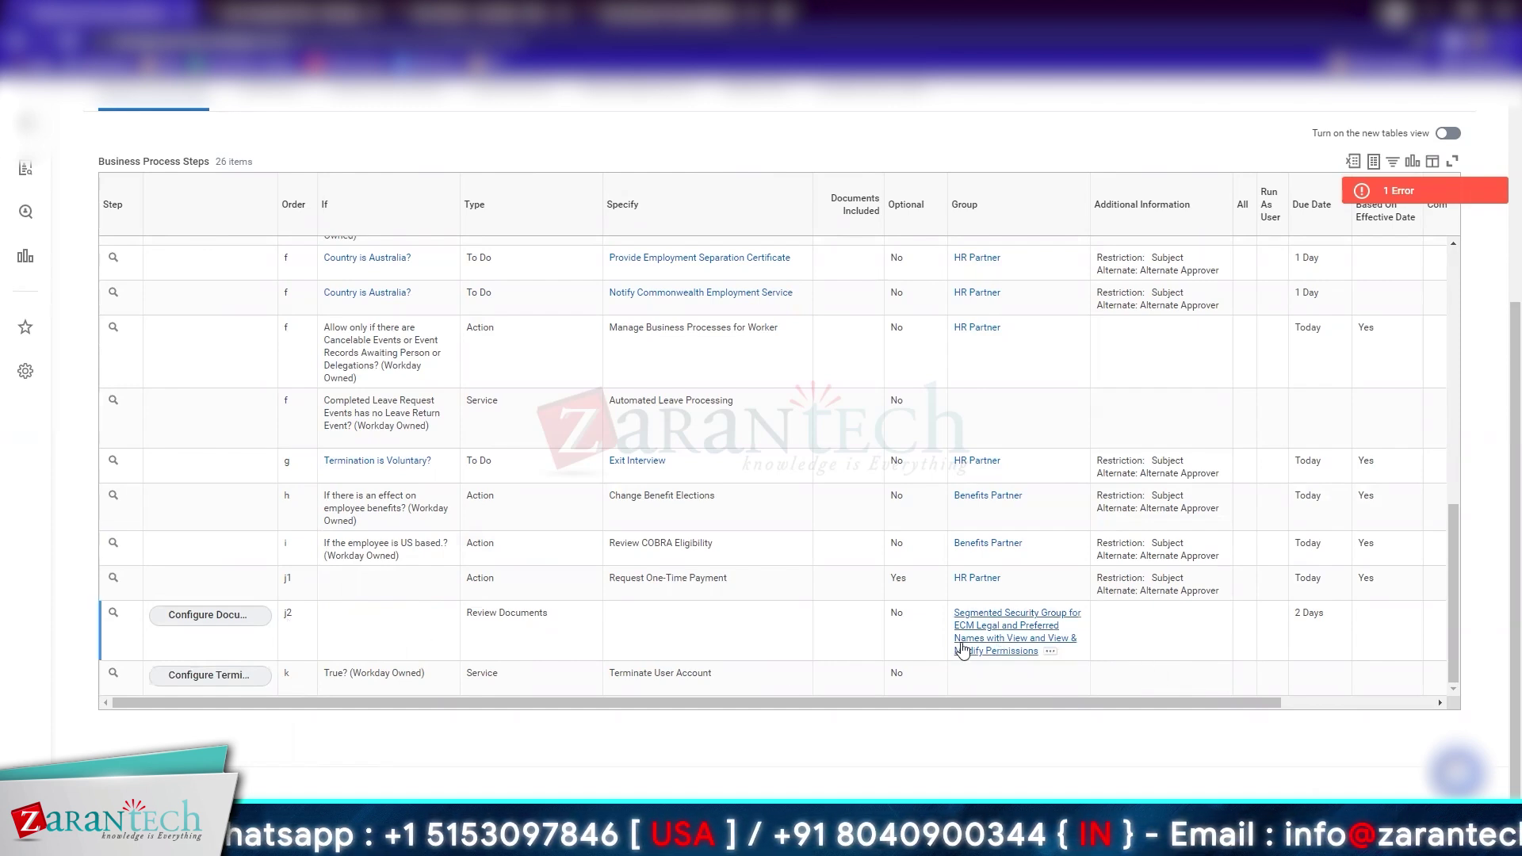
Open the document configuration of step j2 and set Document Effective As Of to Effective Date
left_click(242, 617)
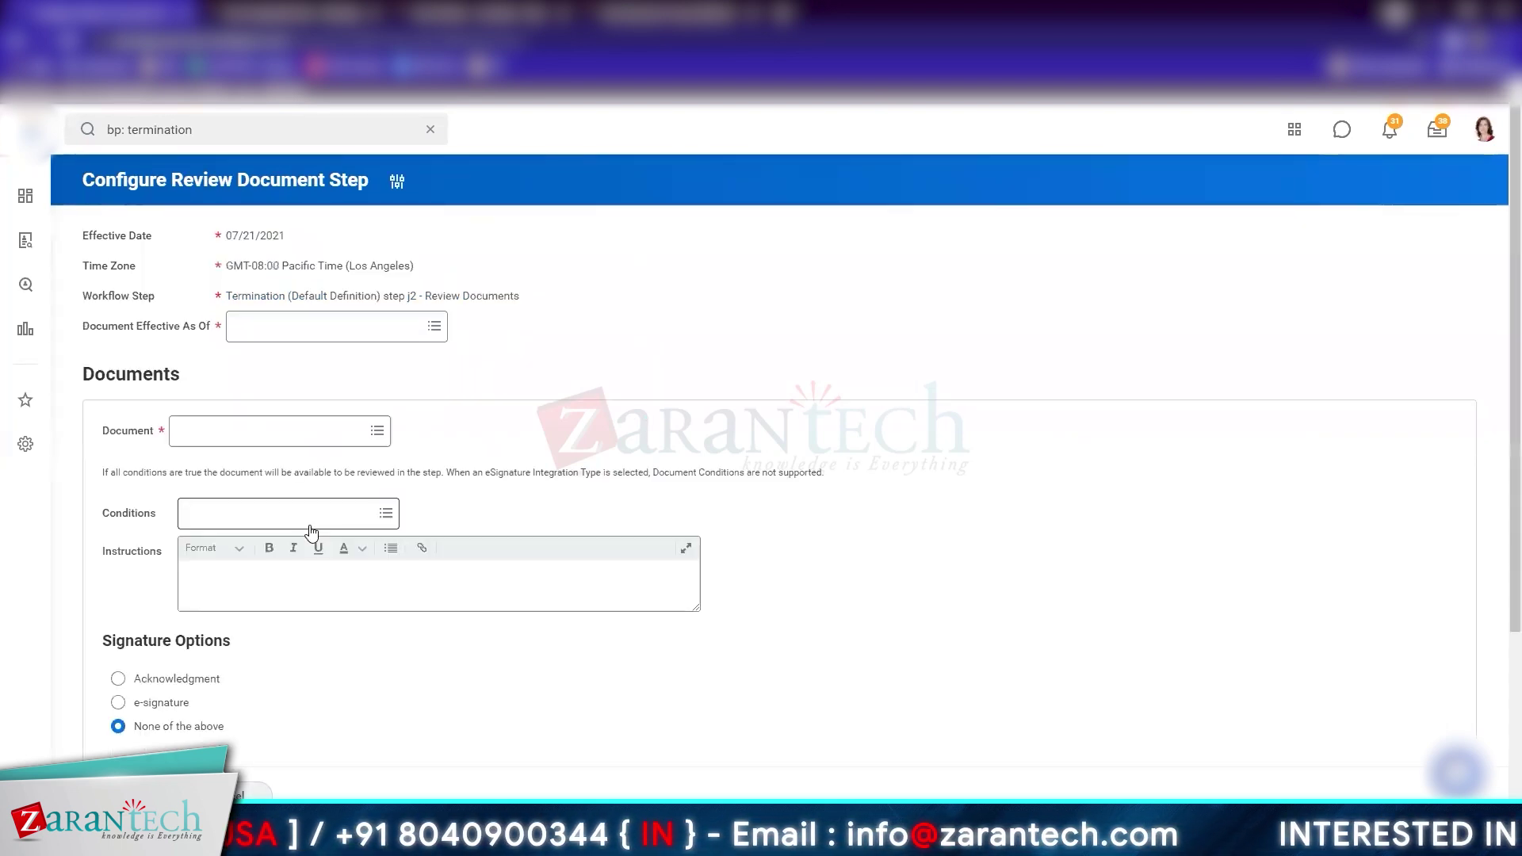
left_click(290, 331)
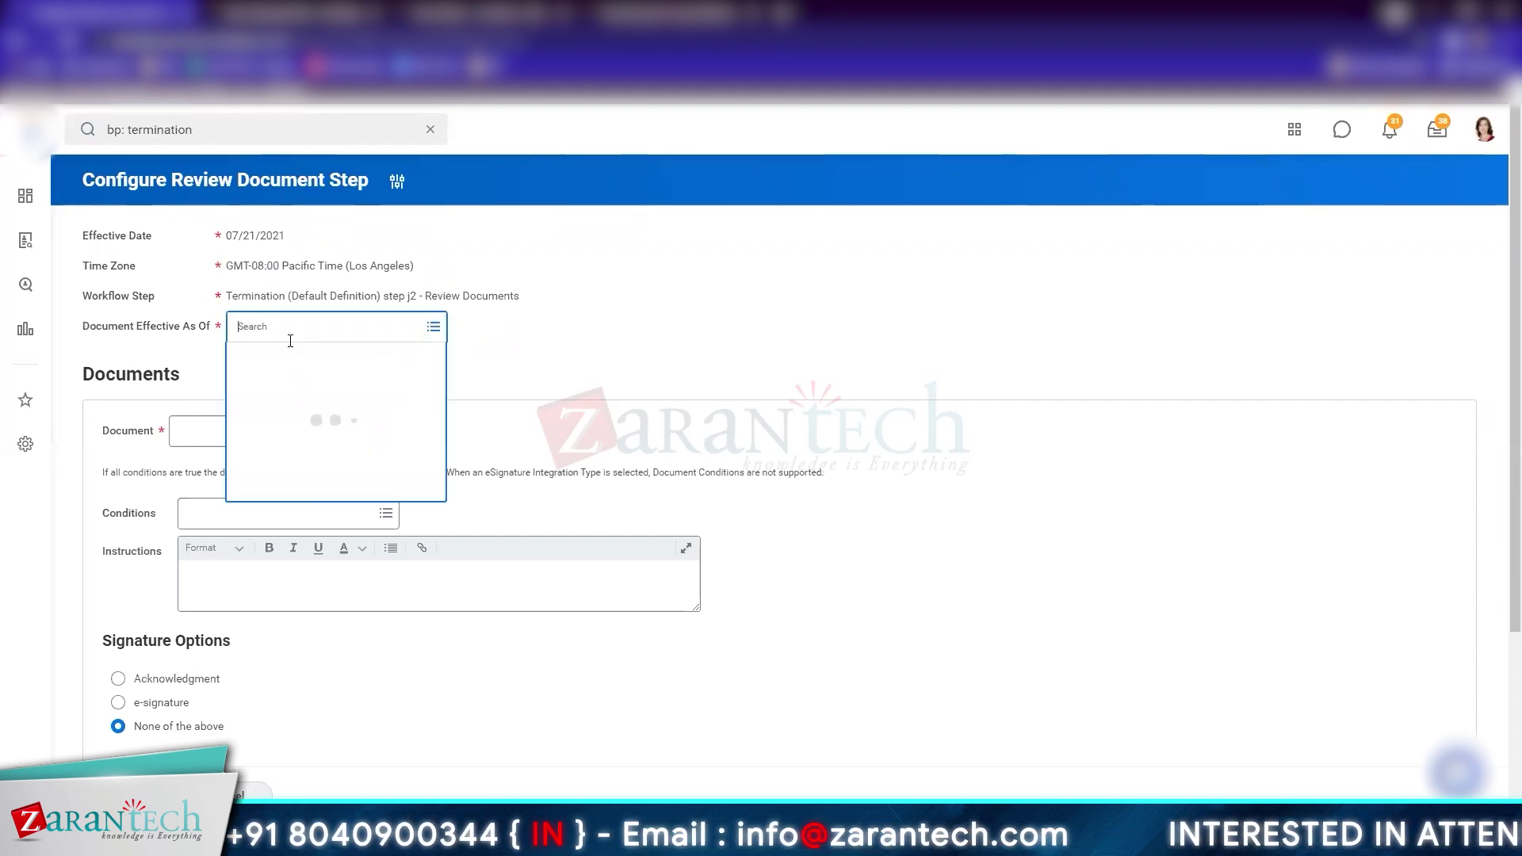
type("effective")
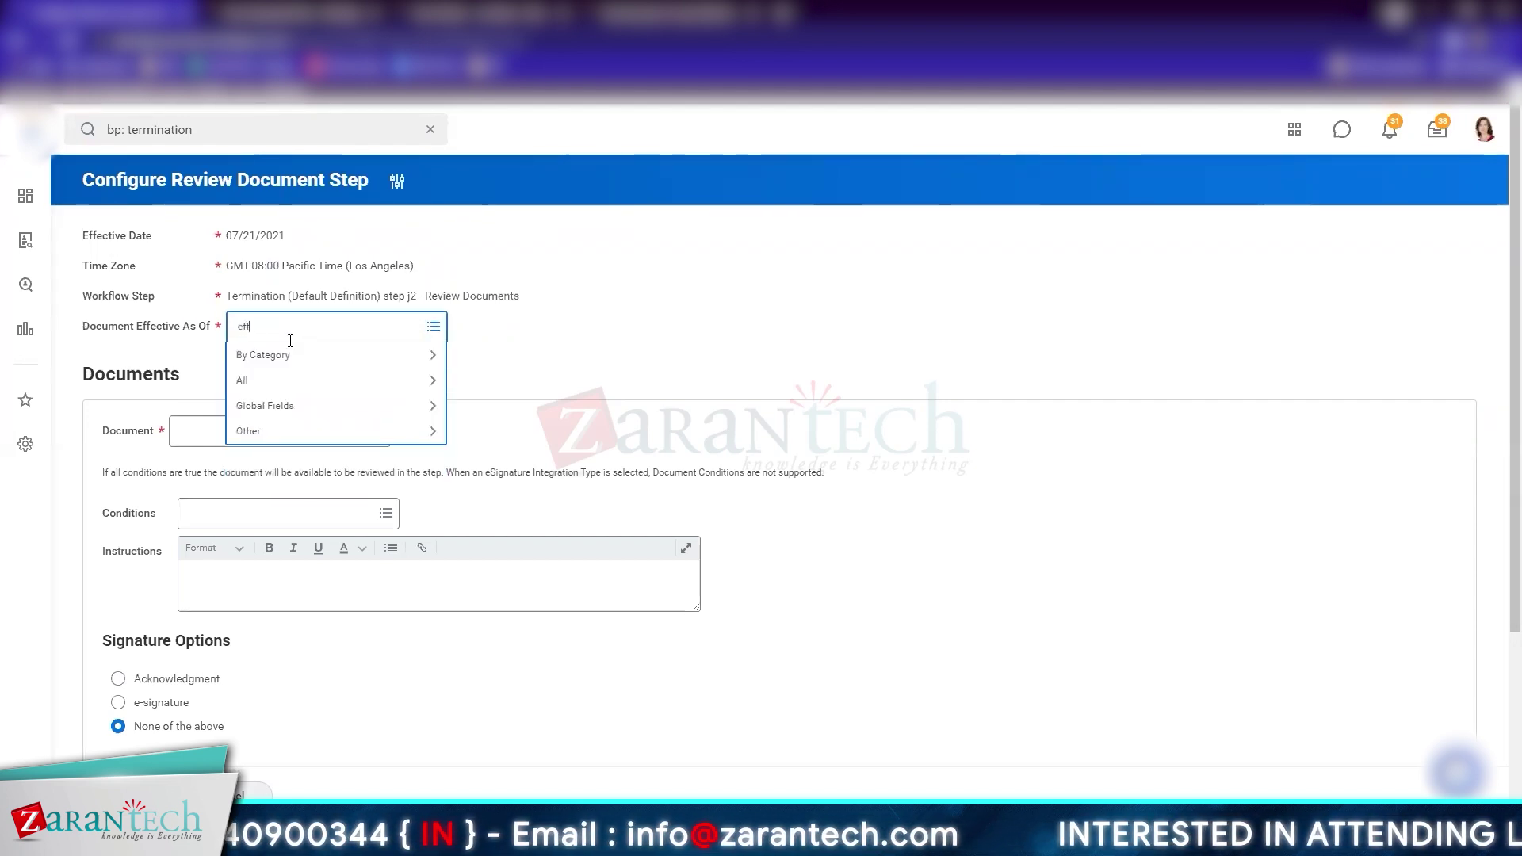
key("Return")
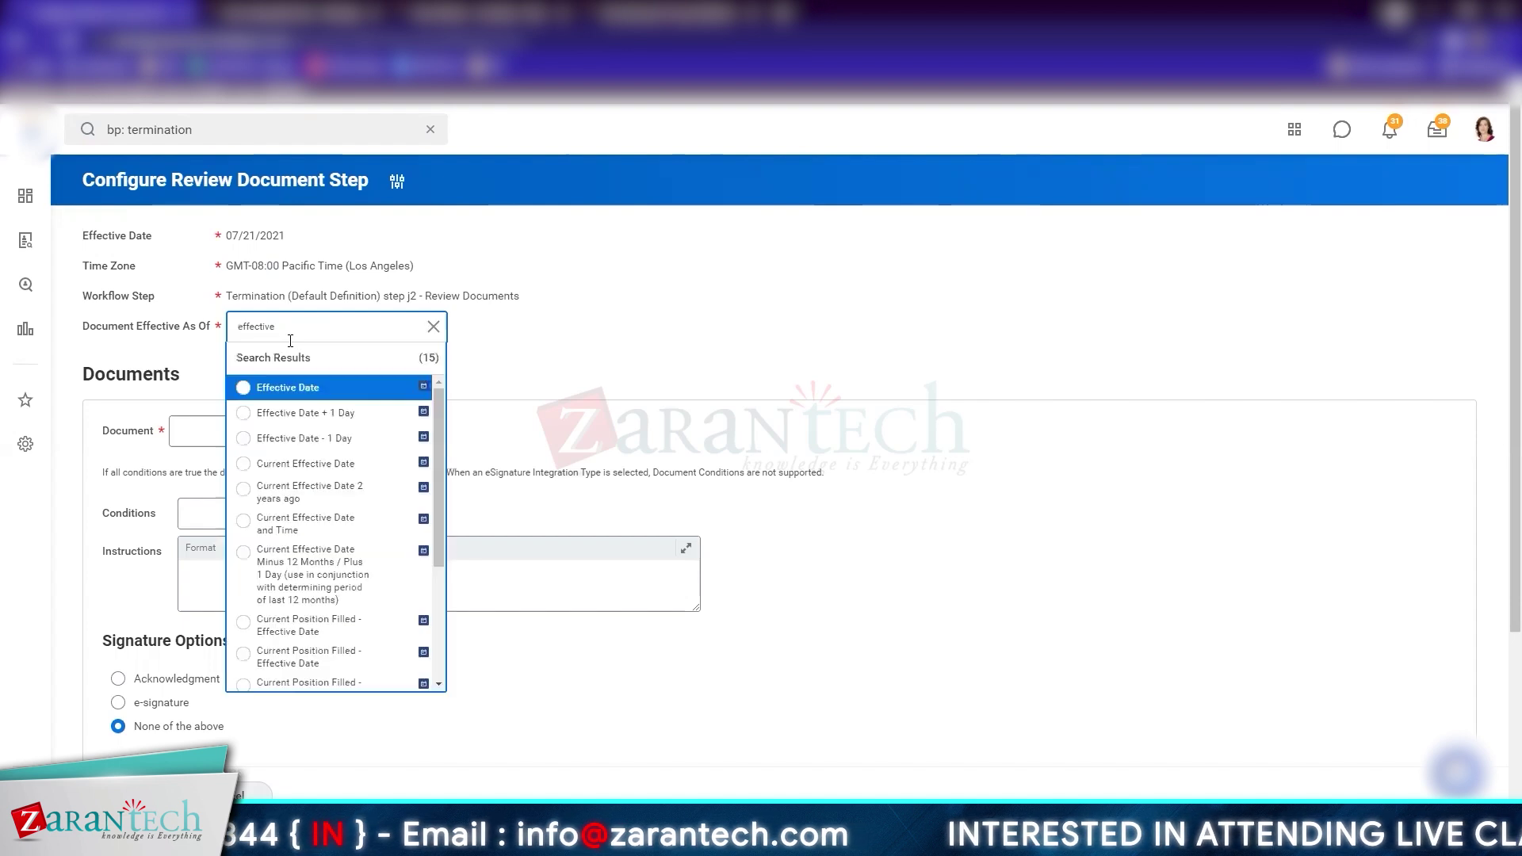
left_click(325, 384)
left_click(699, 313)
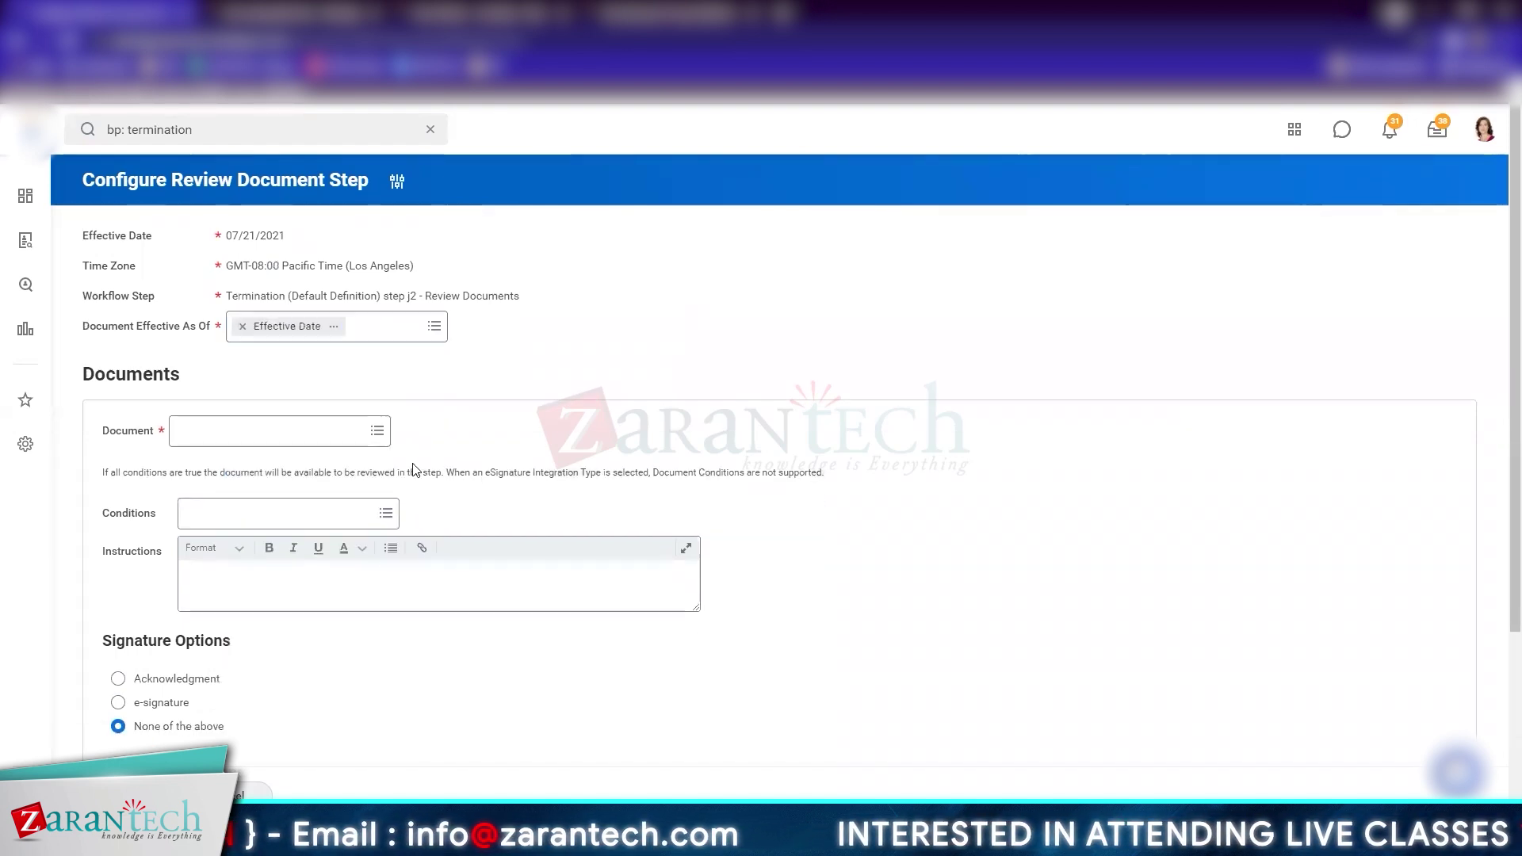
Choose the Non-Disclosure Agreement from the active documents as the document to review
left_click(379, 439)
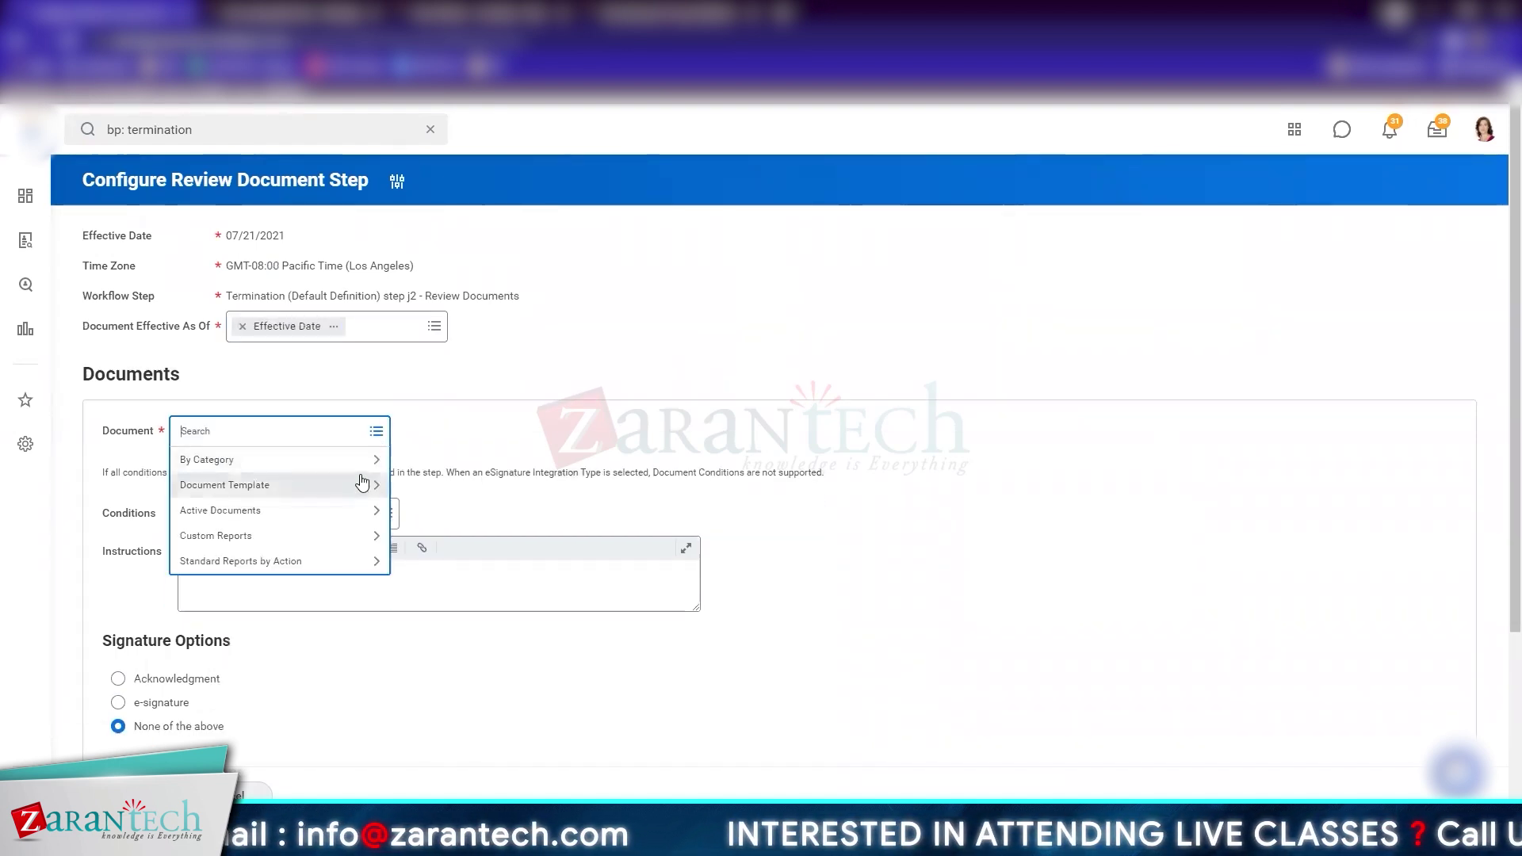
left_click(335, 511)
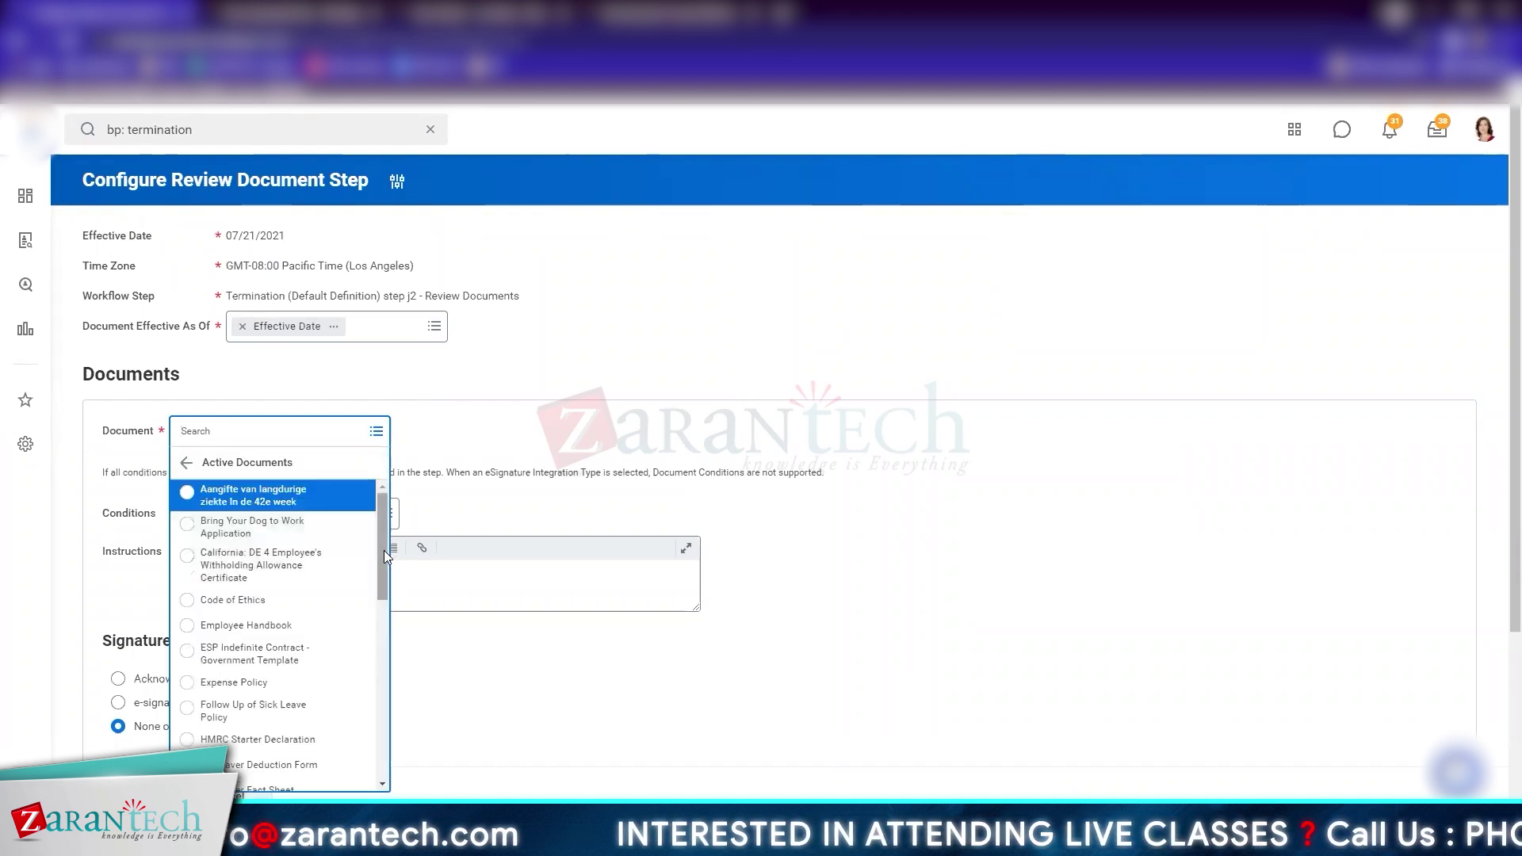
left_click_drag(379, 589, 369, 781)
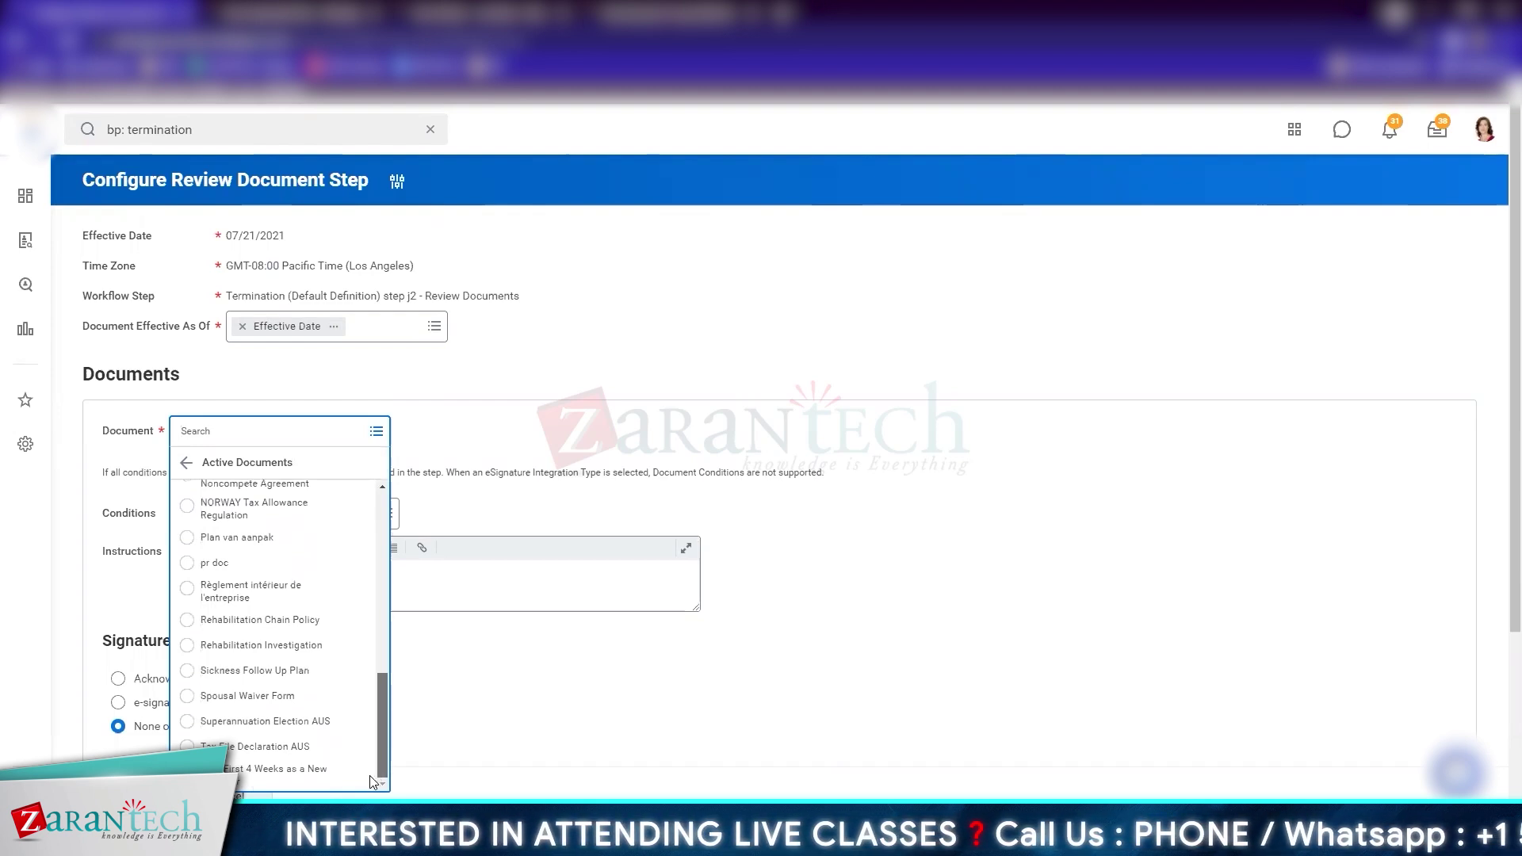
scroll(377, 729, "up", 5)
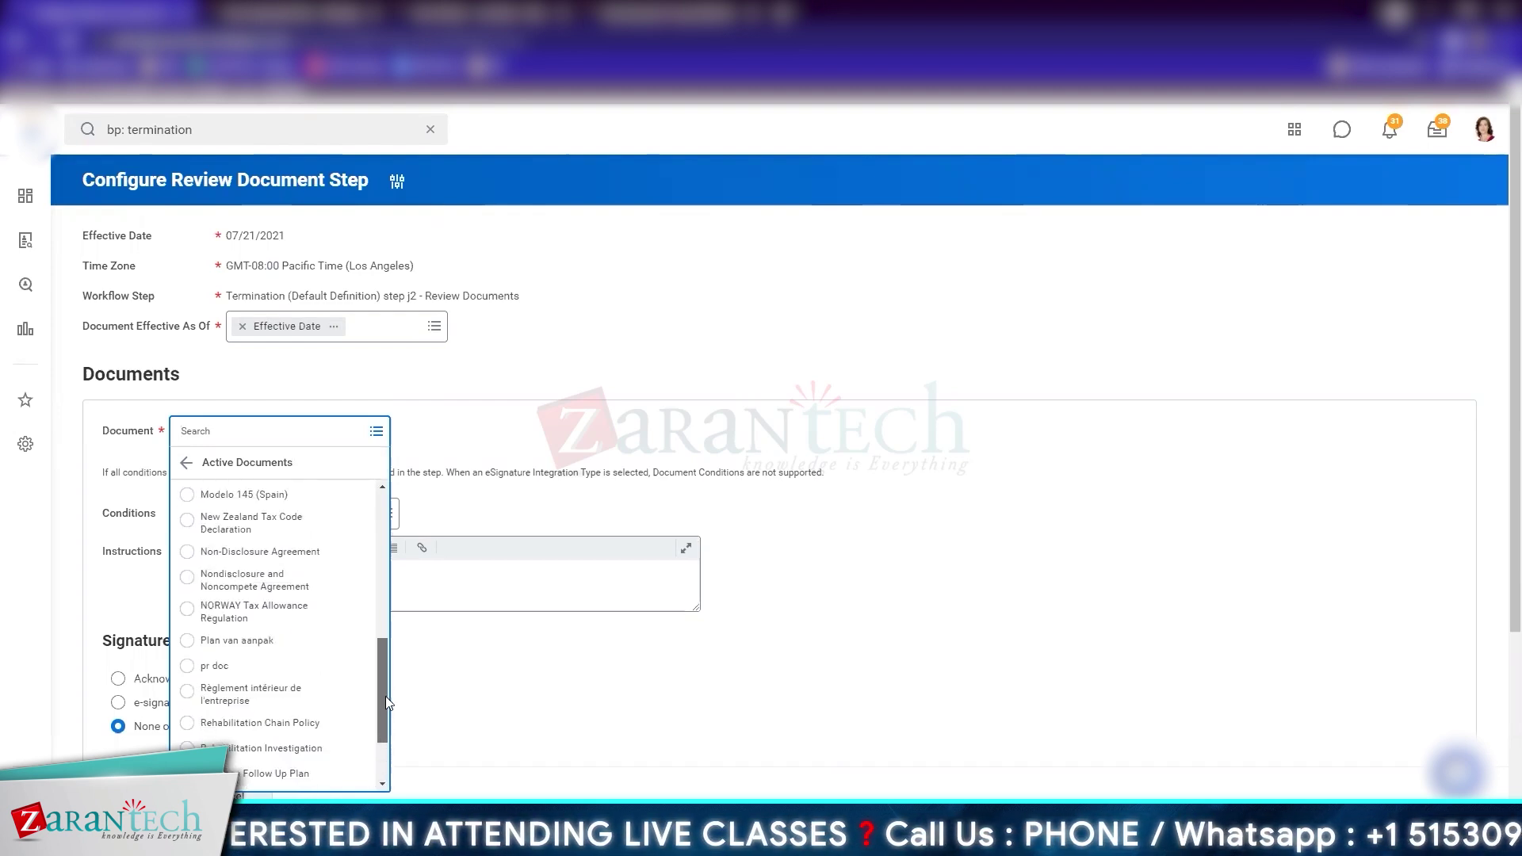
left_click(262, 627)
Require acknowledgment with the signature statement "PLease acknowledge by selecting teh check box below for your review of the the attached document"
scroll(337, 641, "down", 3)
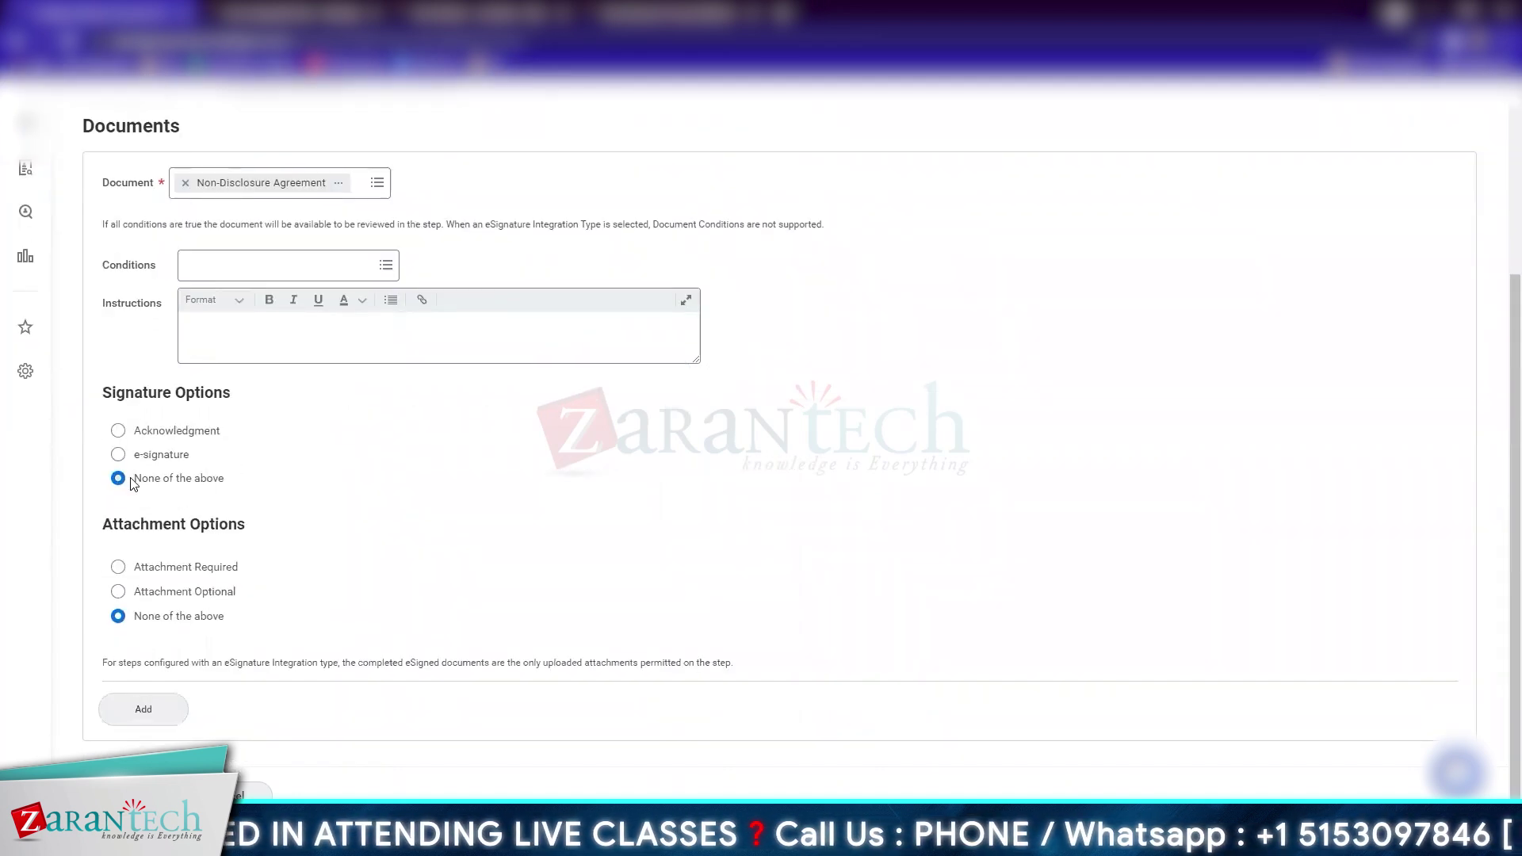
left_click(175, 433)
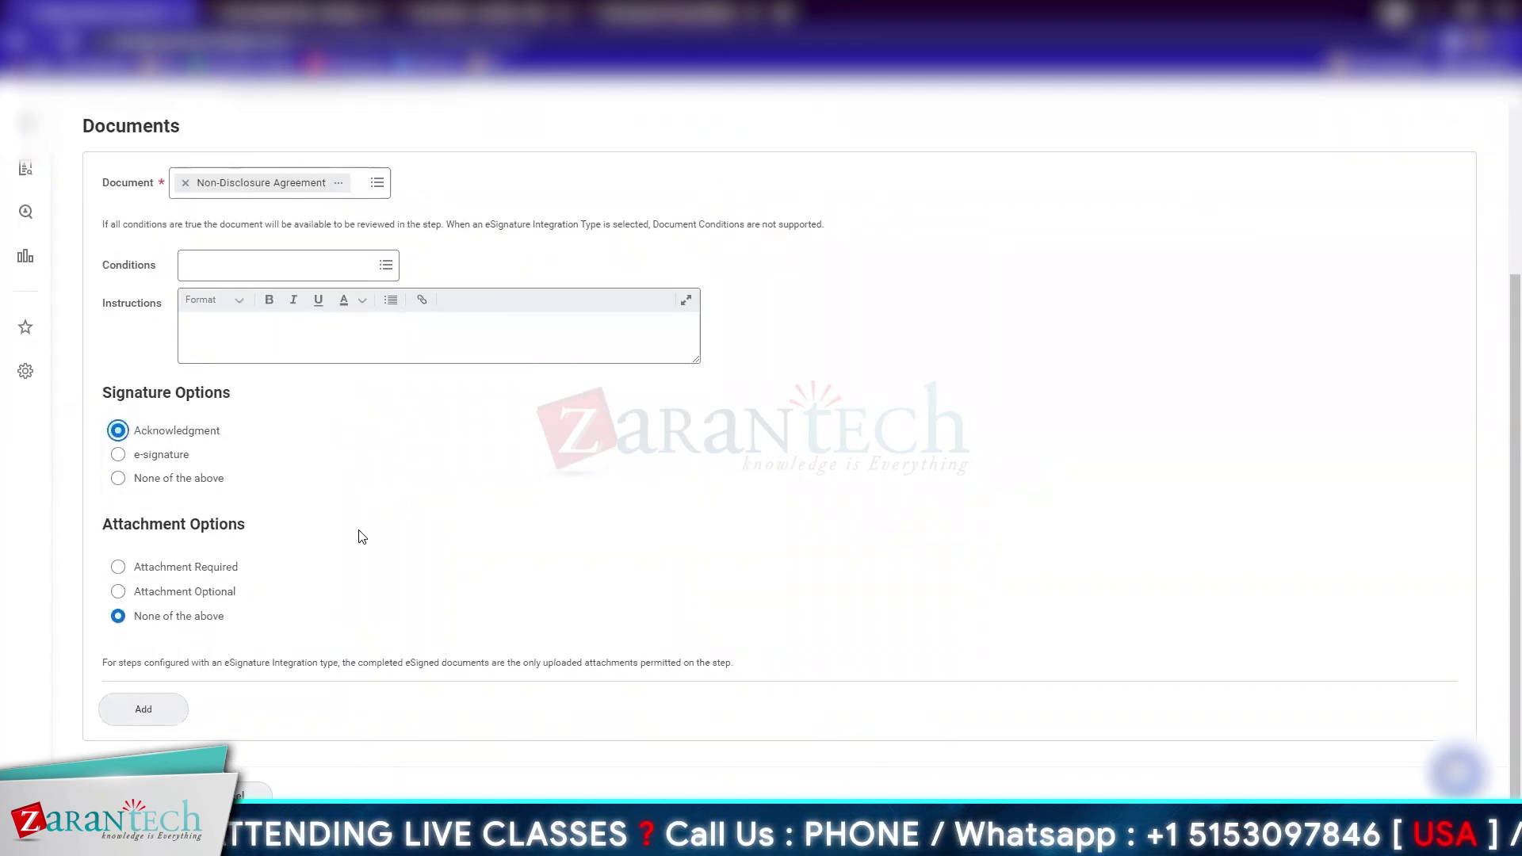
left_click(471, 536)
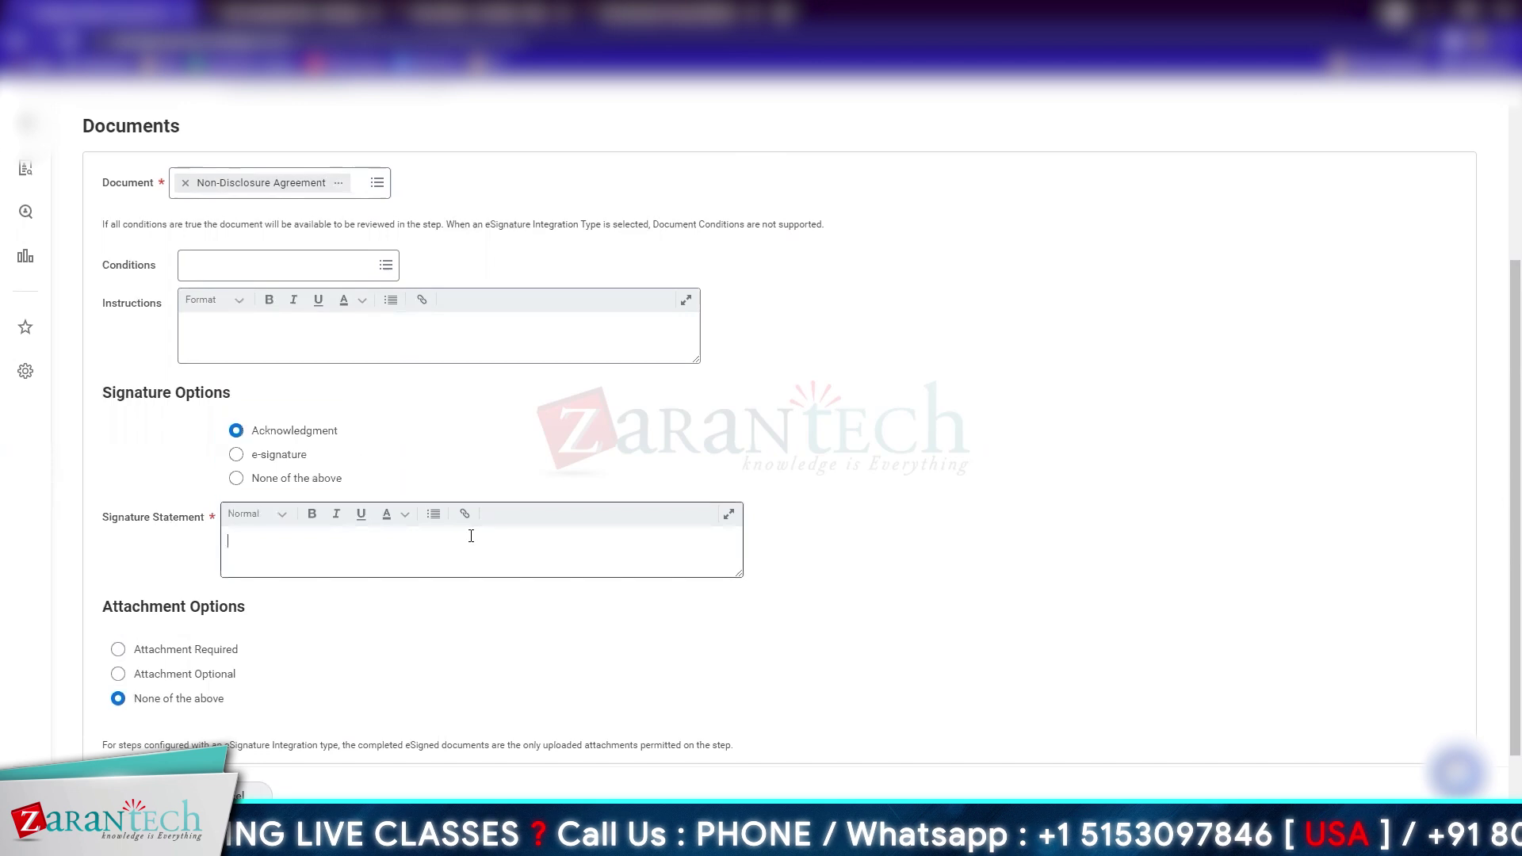
type("KInfly acknow")
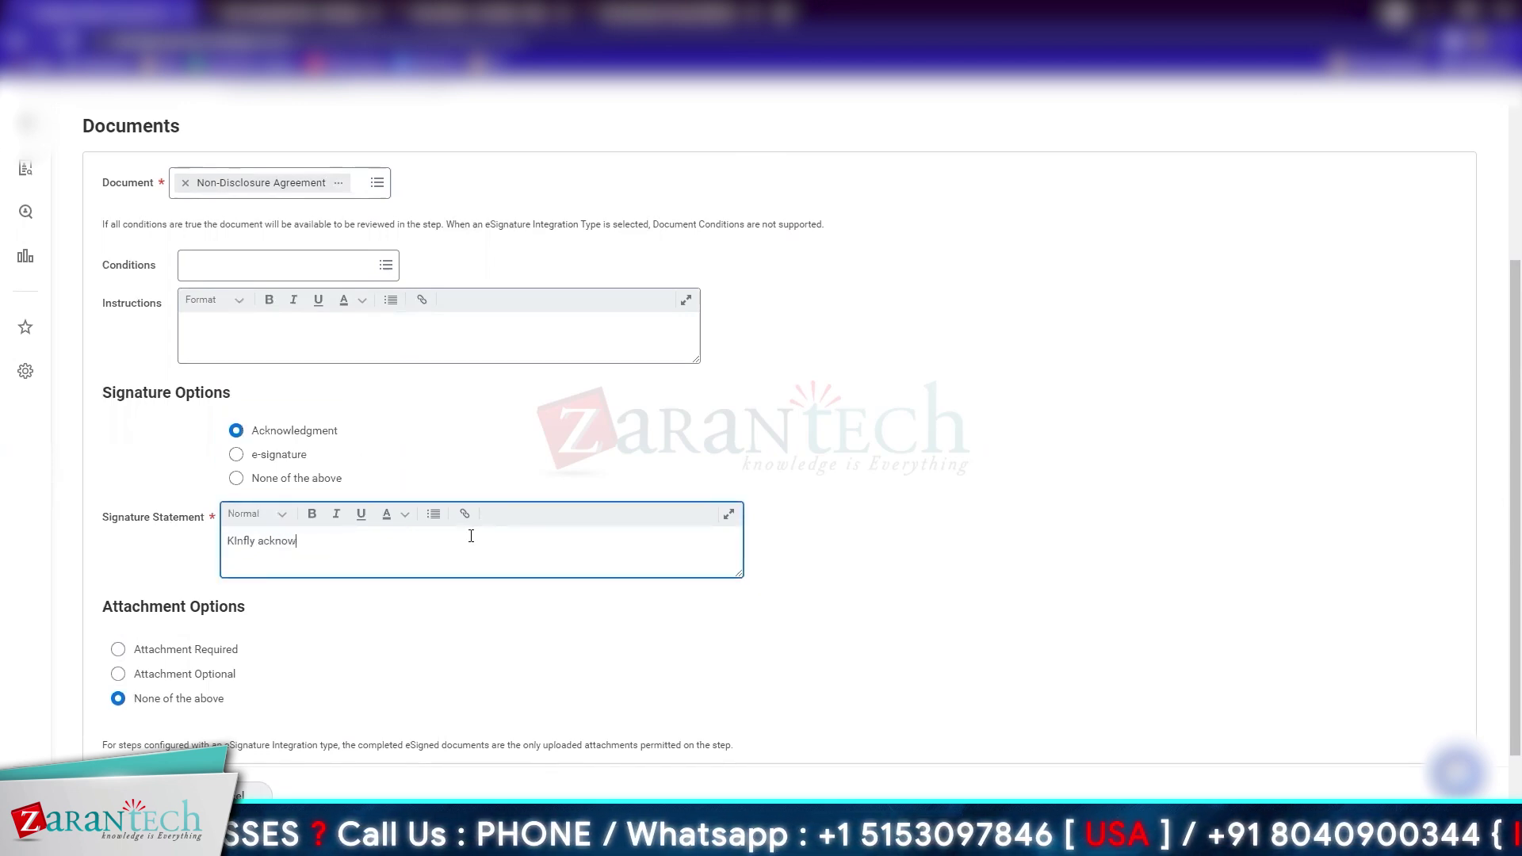
key("BackSpace")
key("BackSpace")
key("BackSpace")
key("BackSpace")
key("BackSpace")
key("BackSpace")
key("BackSpace")
key("BackSpace")
key("BackSpace")
key("BackSpace")
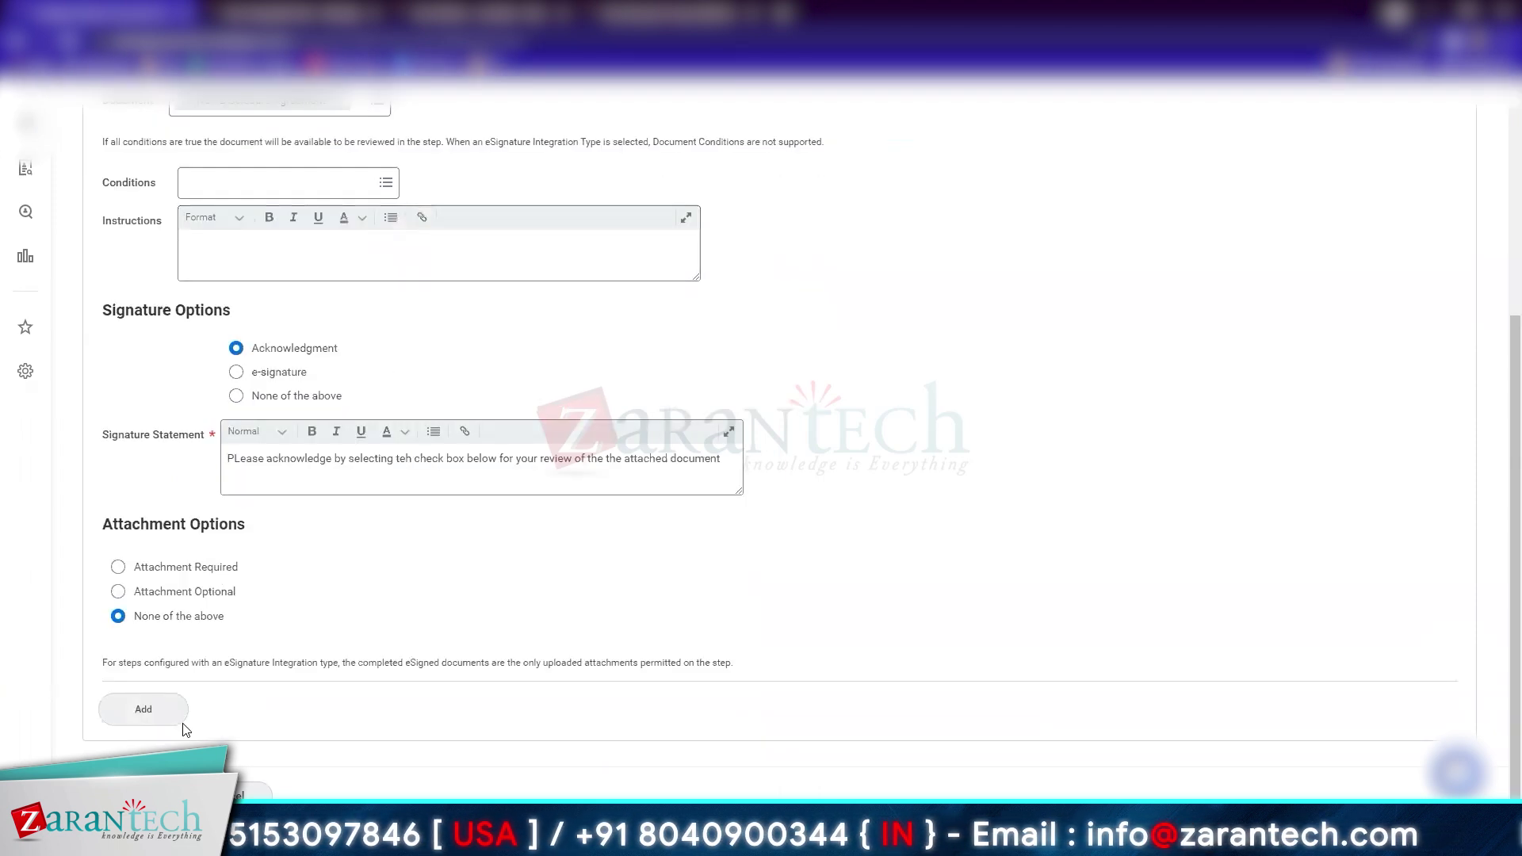
Add a second document entry to the review step and choose Code of Ethics from the active documents
left_click(170, 718)
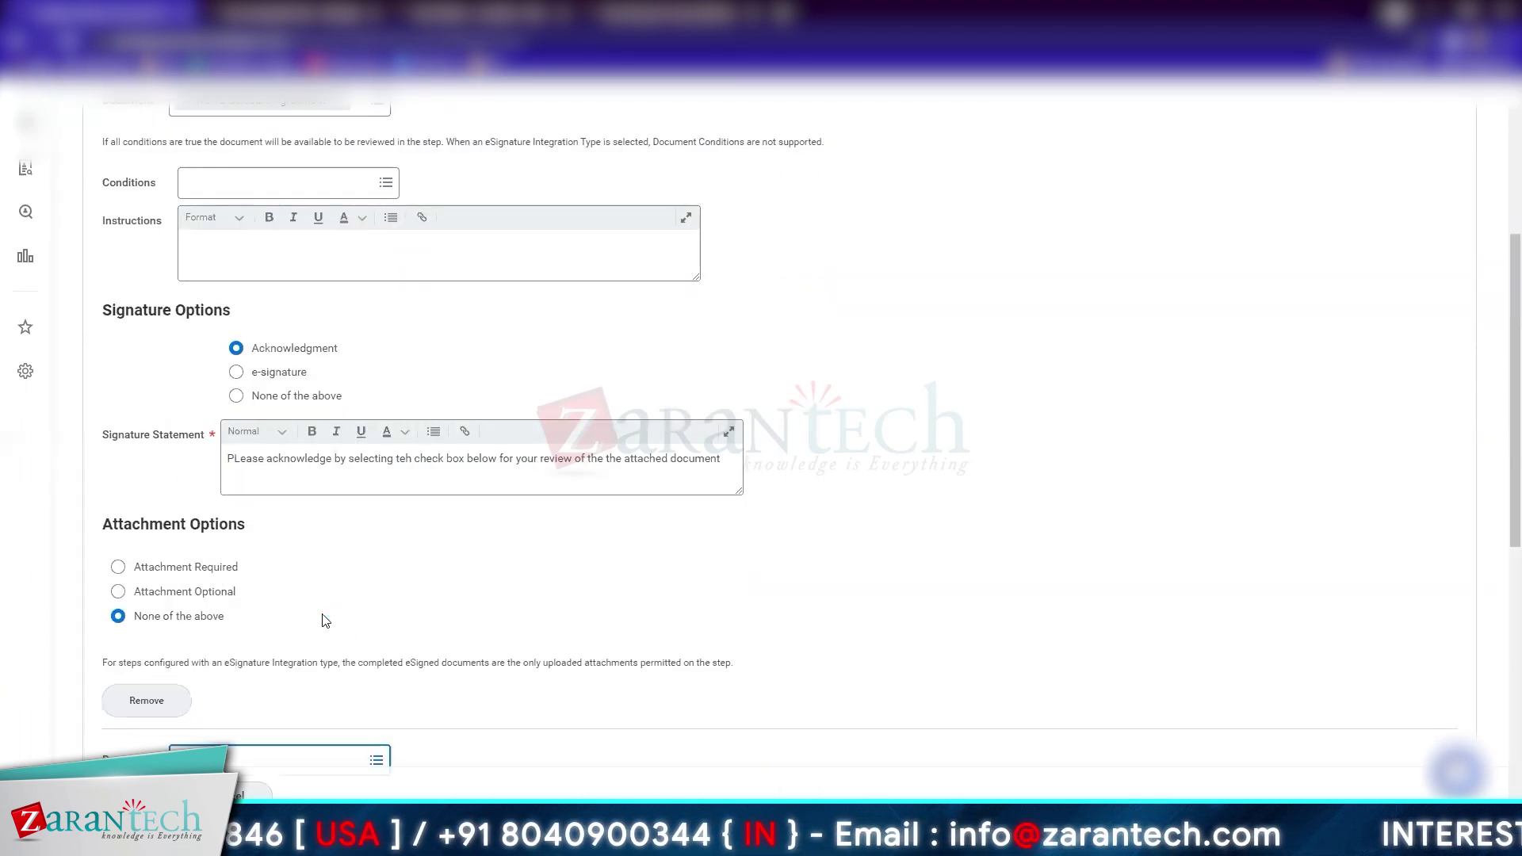
scroll(272, 479, "down", 8)
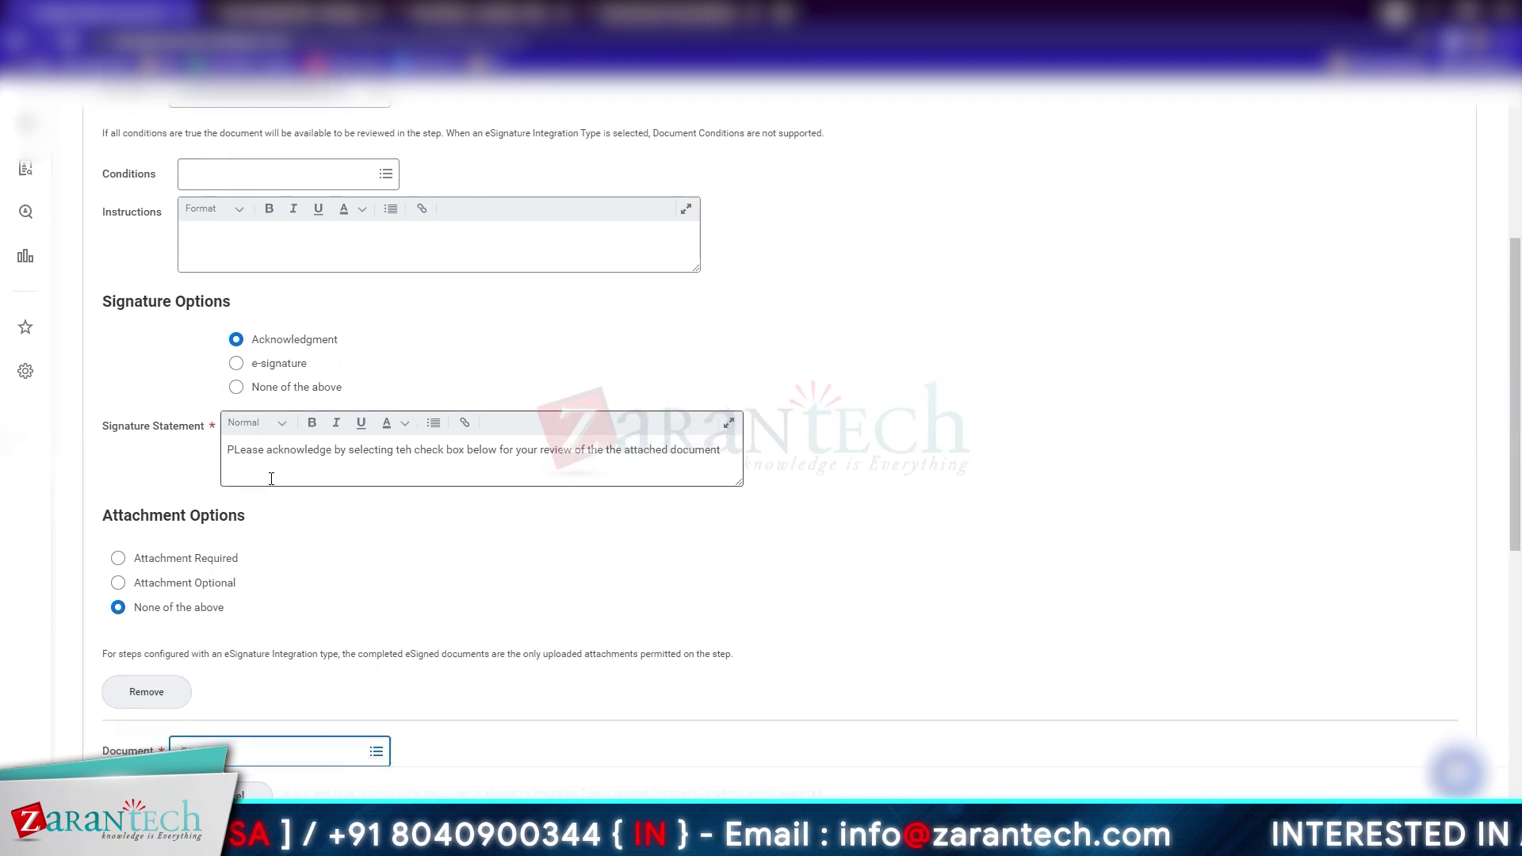
left_click(241, 132)
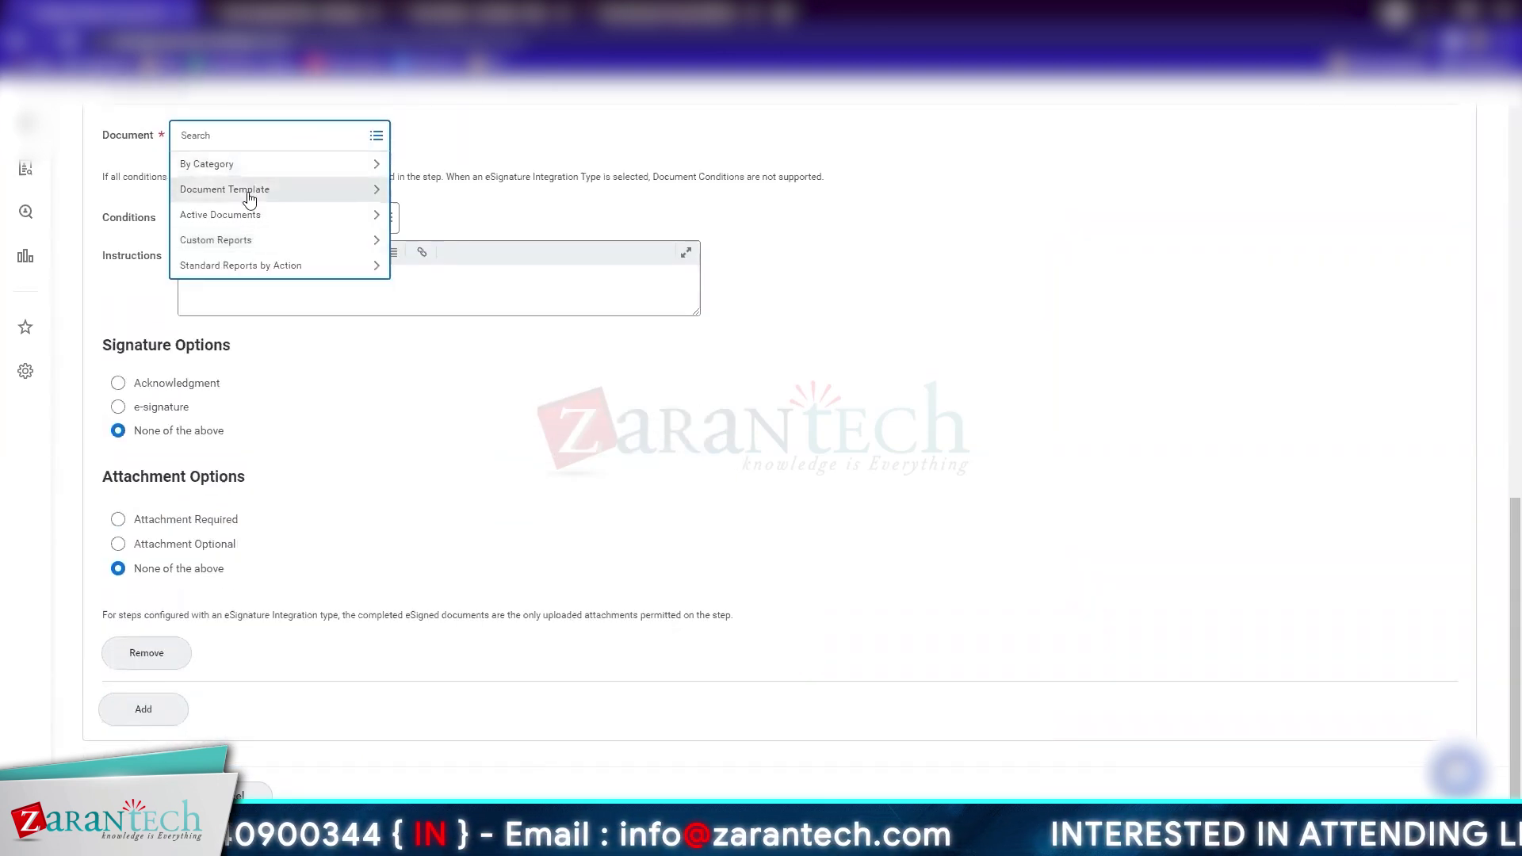
left_click(243, 215)
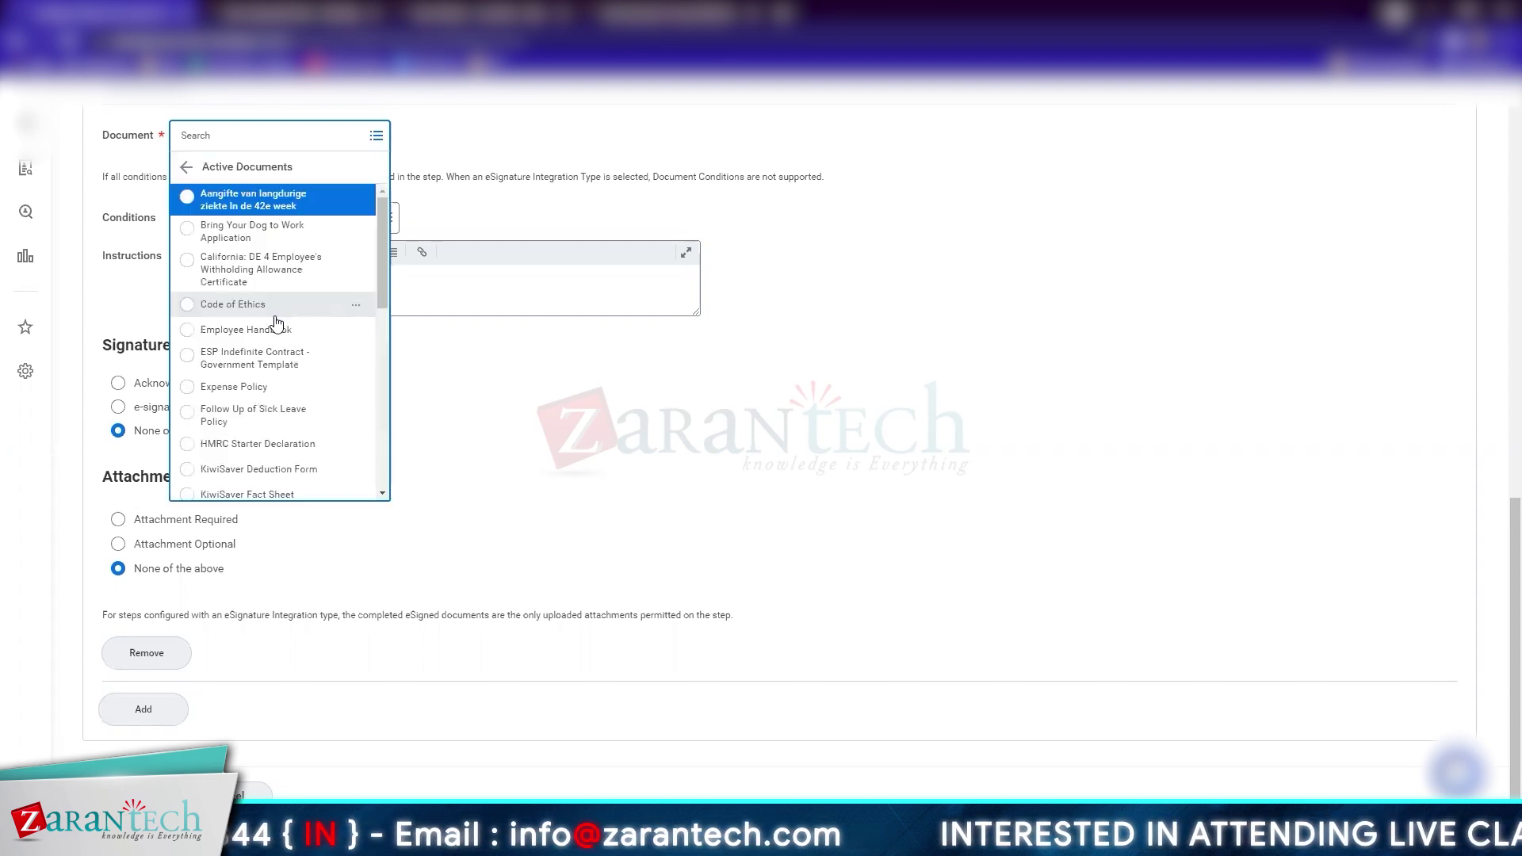
left_click(232, 305)
left_click(341, 301)
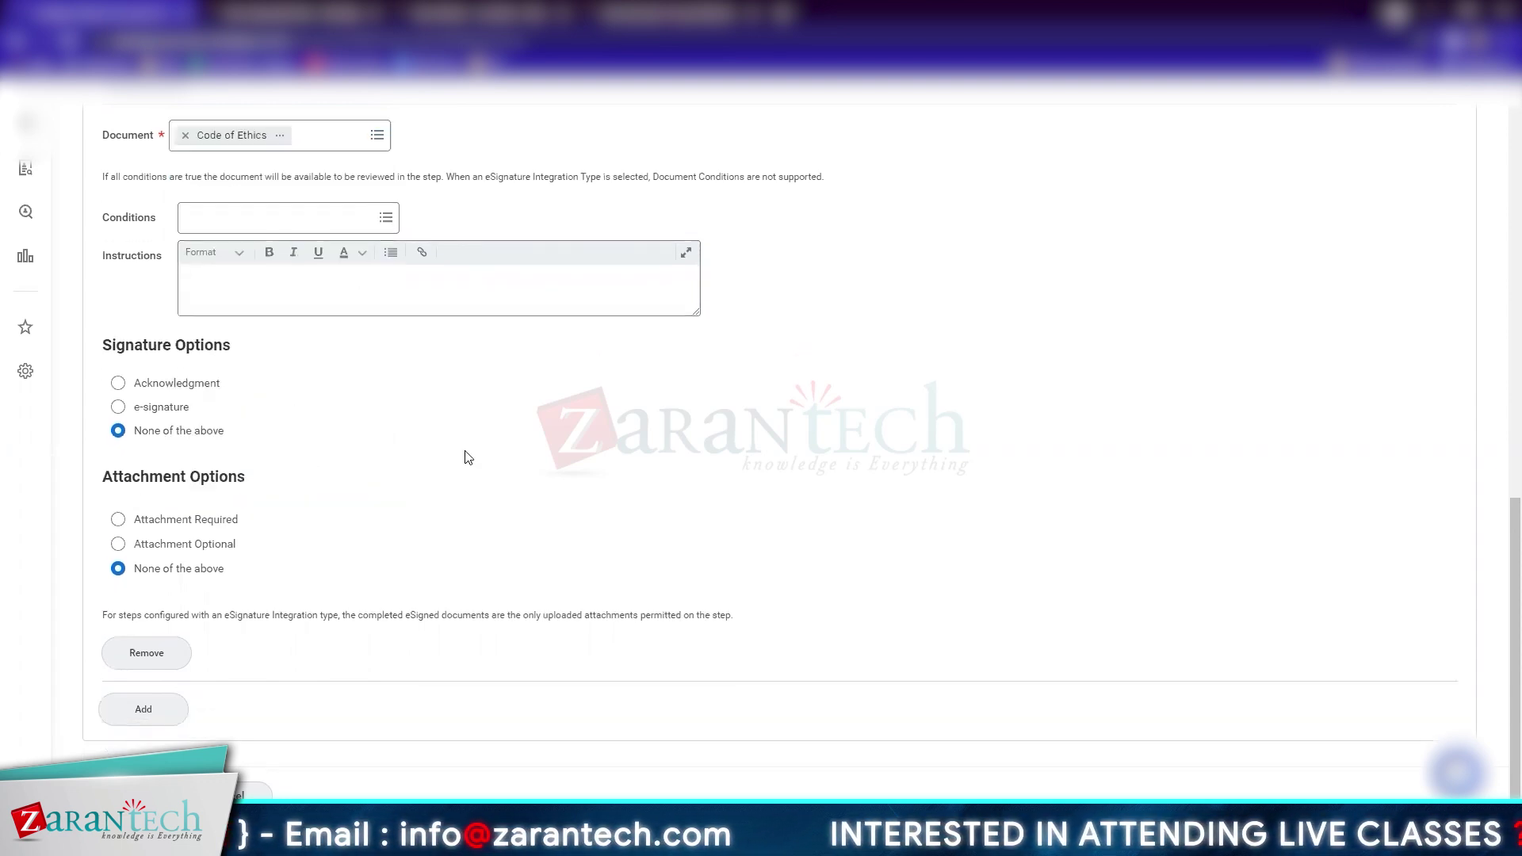
Require acknowledgment for Code of Ethics with the signature statement "xyz", make an attachment required, and save the document configuration
left_click(183, 385)
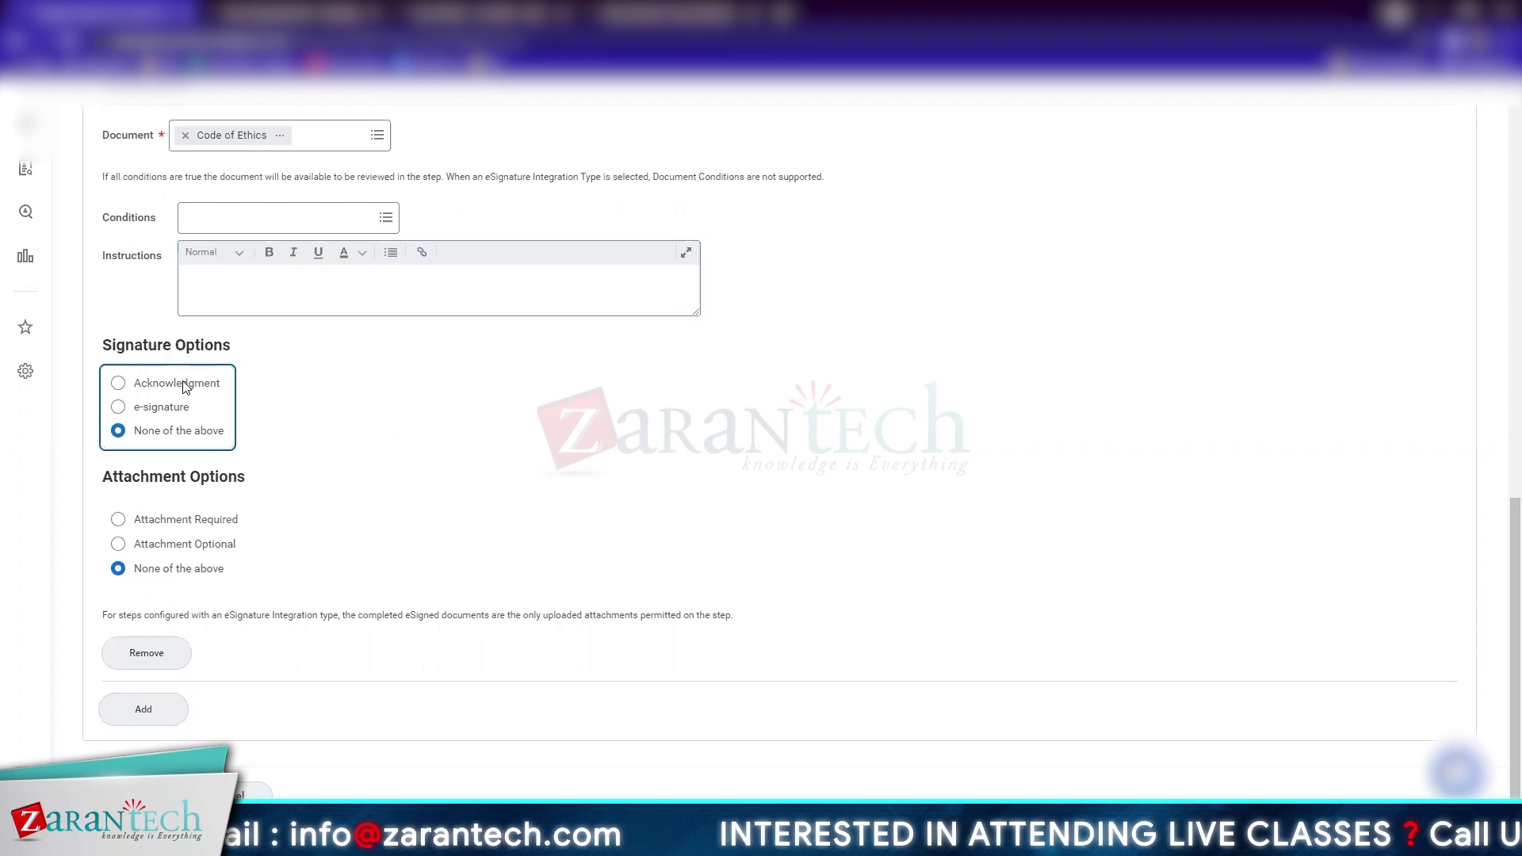
left_click(183, 384)
left_click(211, 604)
left_click(491, 510)
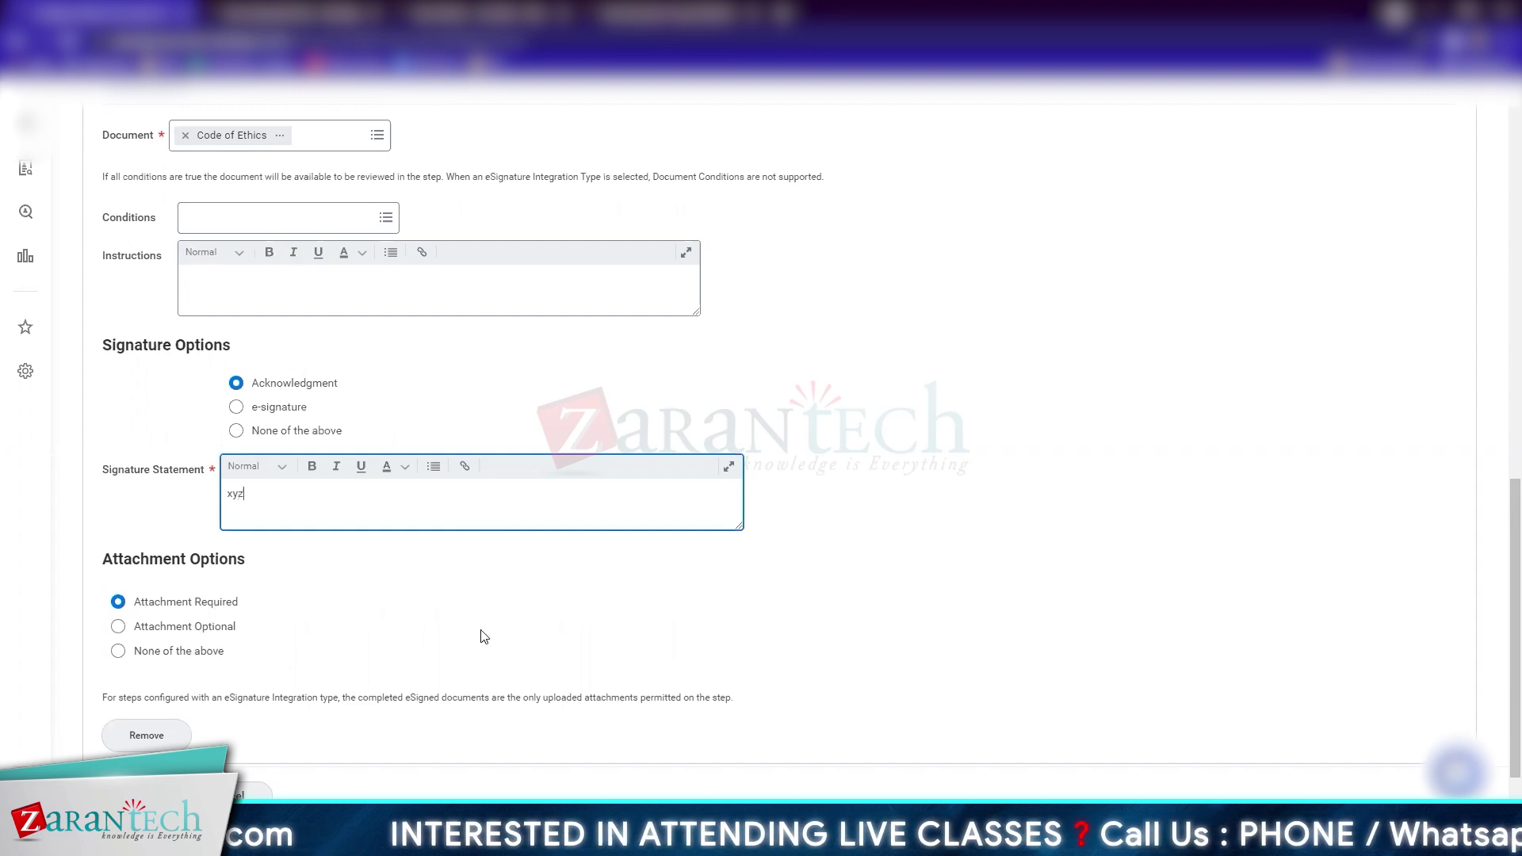
scroll(485, 587, "down", 1)
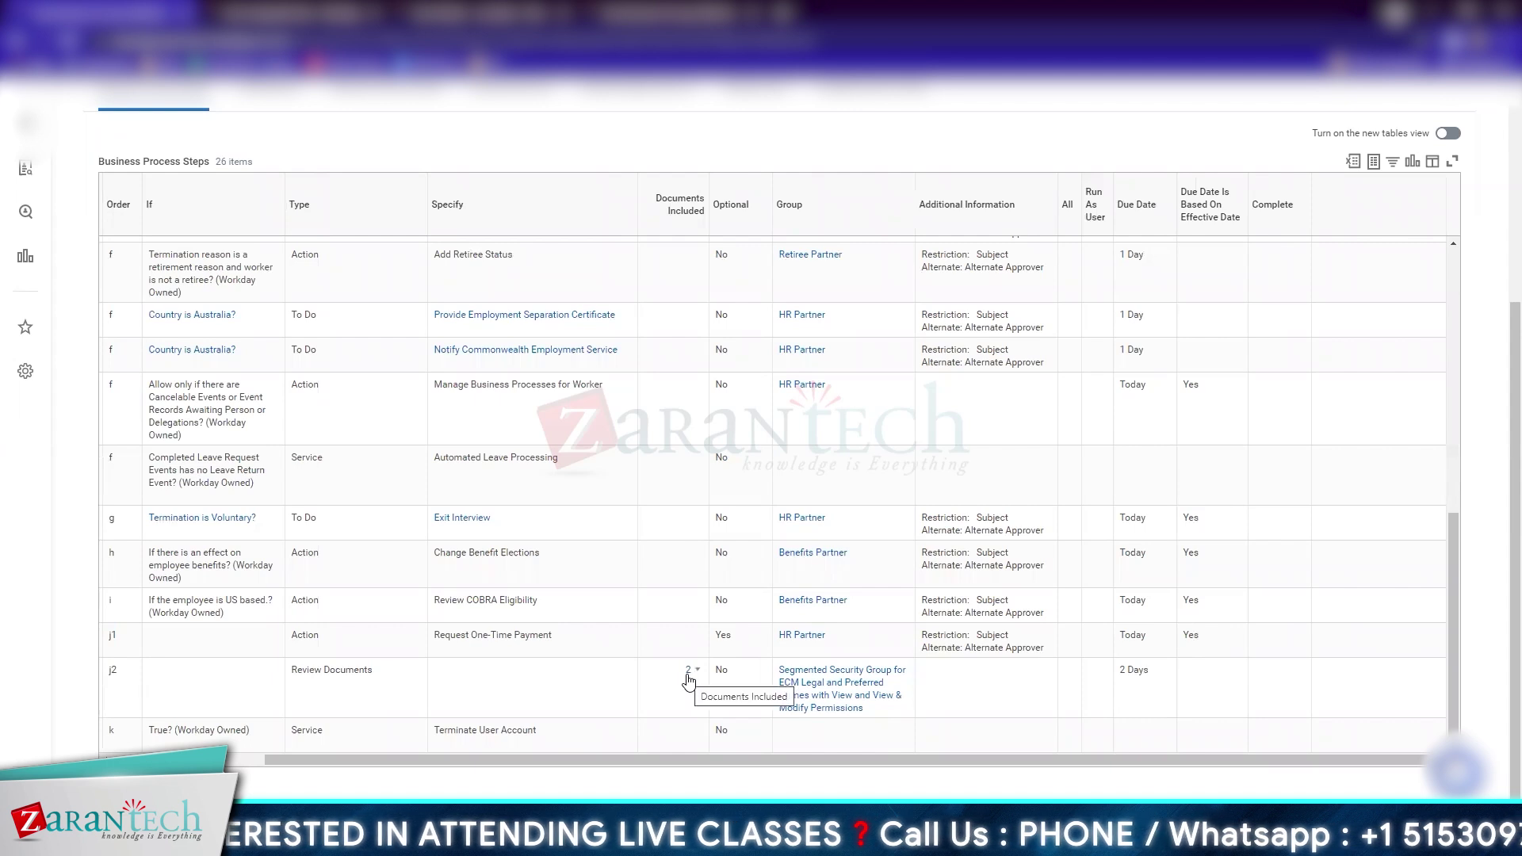
Review the documents included in step j2 with their signature and attachment options, and close the list
left_click(690, 674)
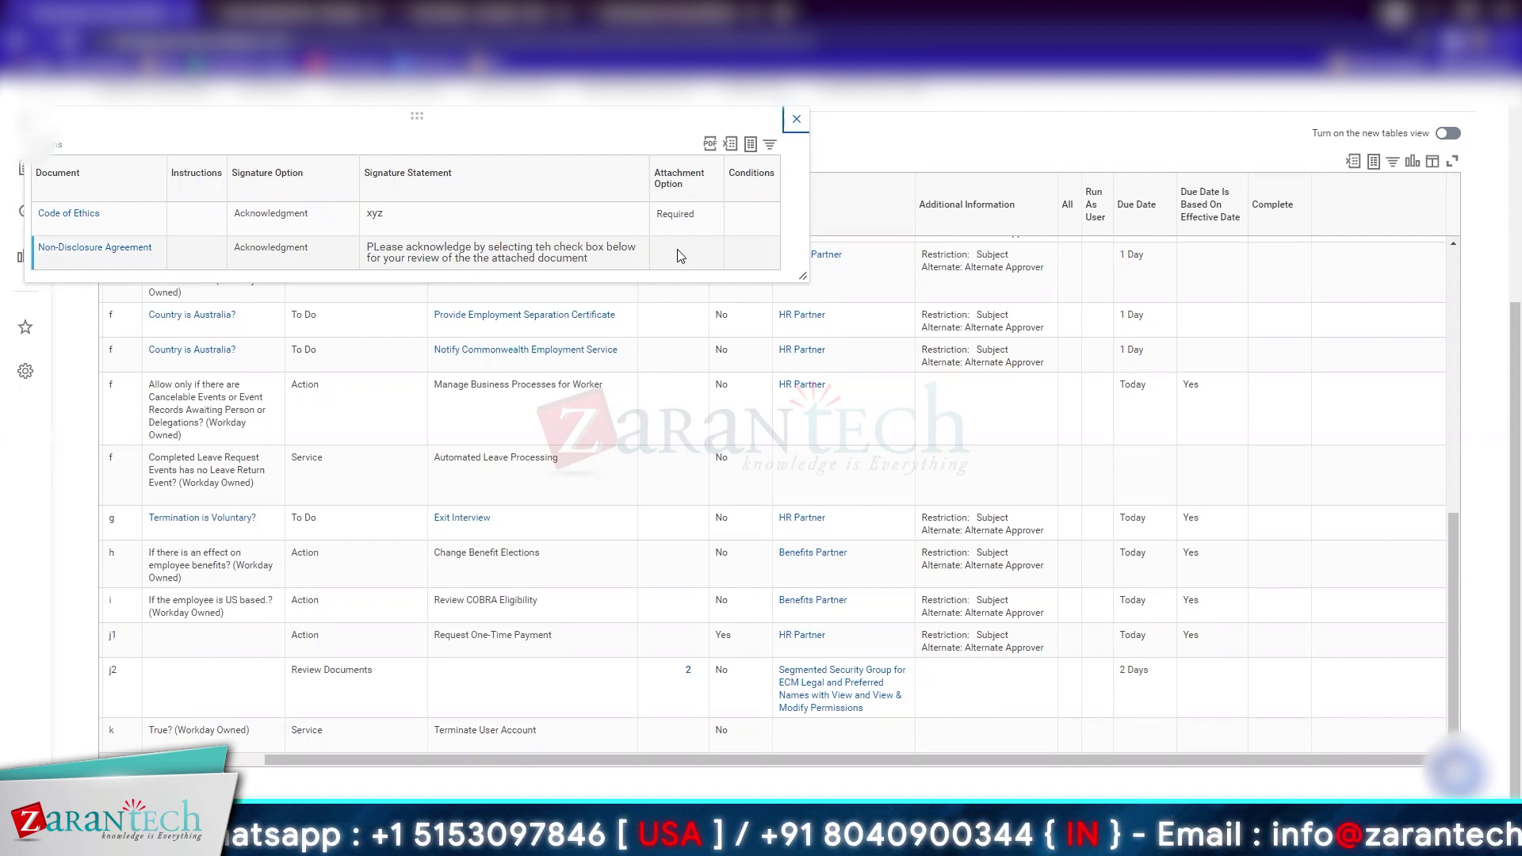
left_click(793, 121)
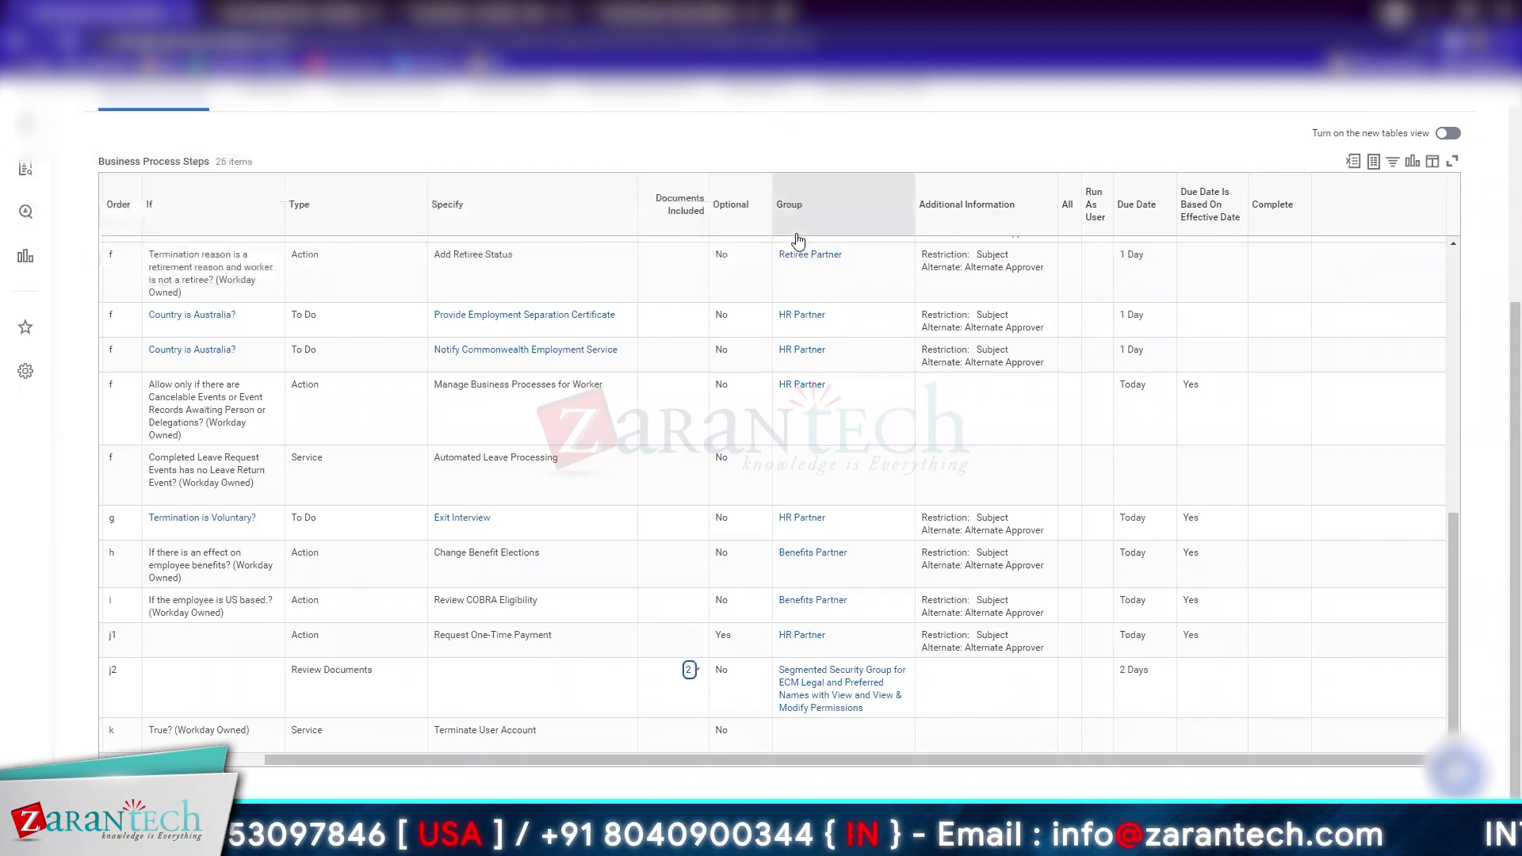
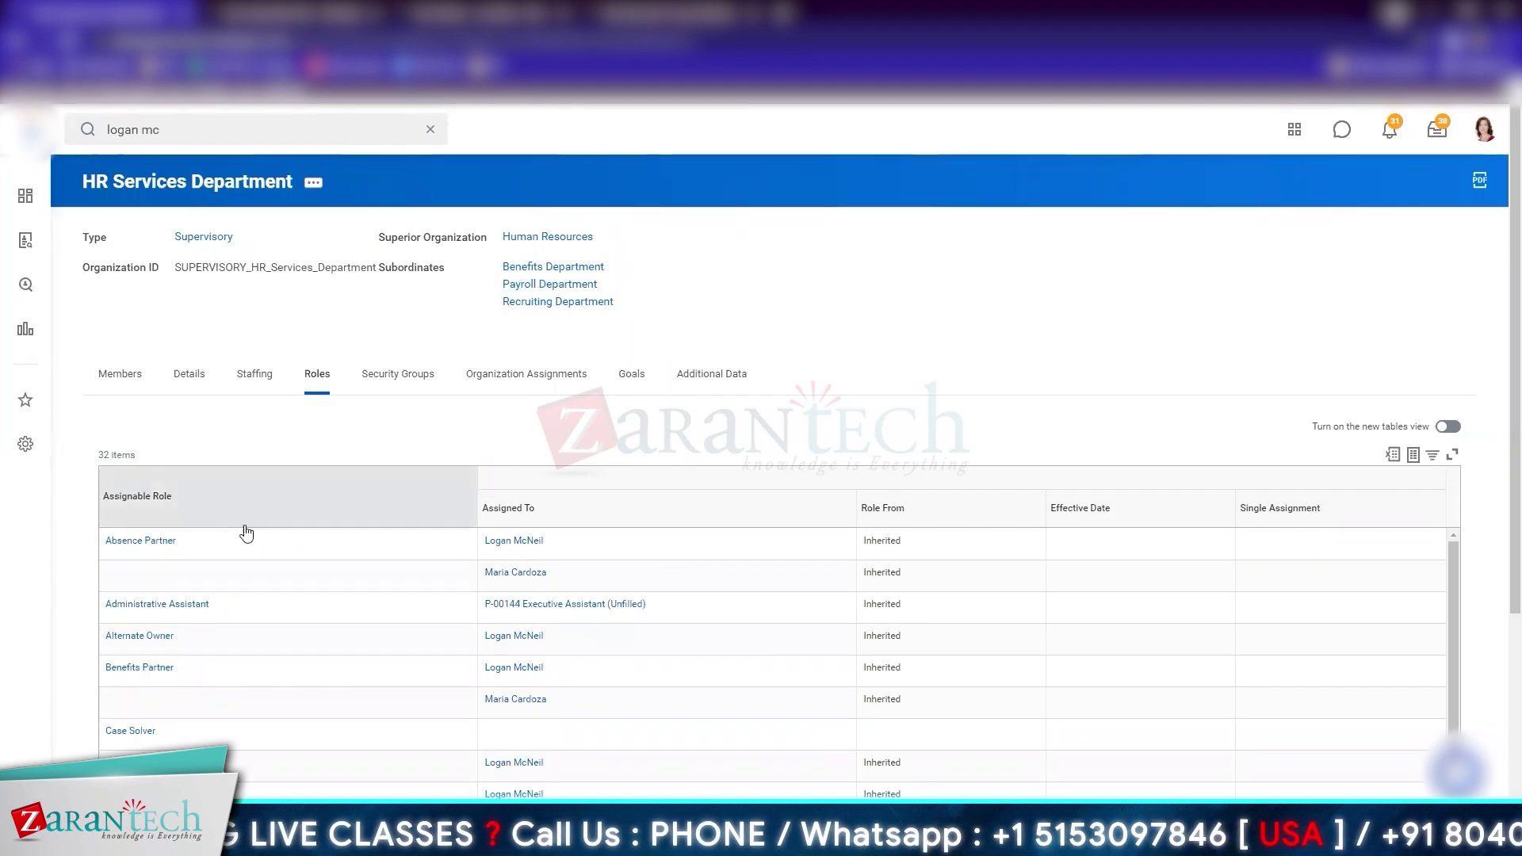
Examine the HR Services Department's assignable roles, checking who each is assigned to and whether the role is inherited or assigned
scroll(300, 407, "down", 4)
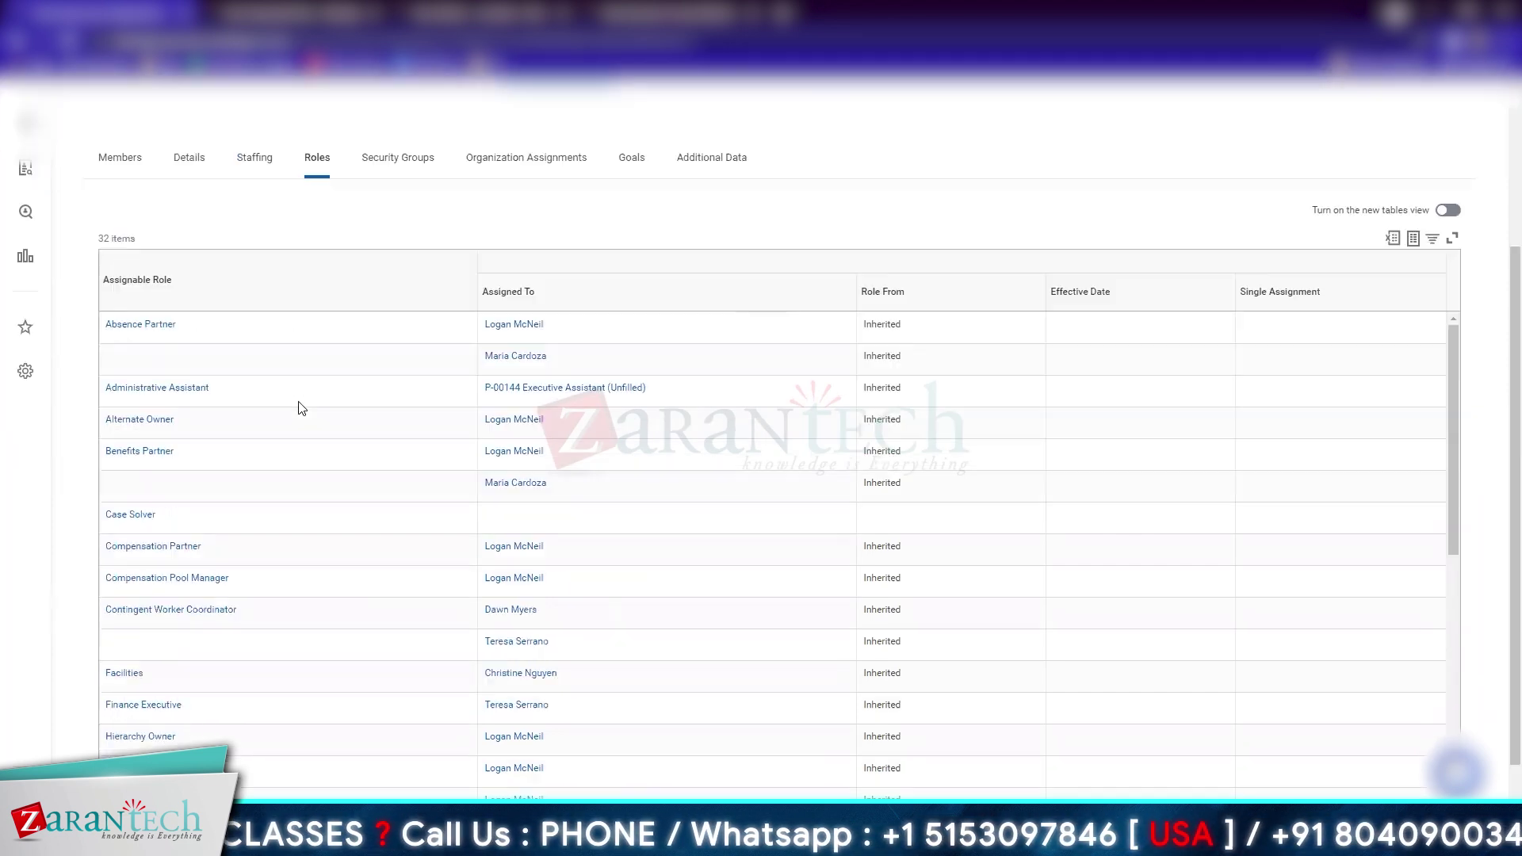
mouse_move(118, 272)
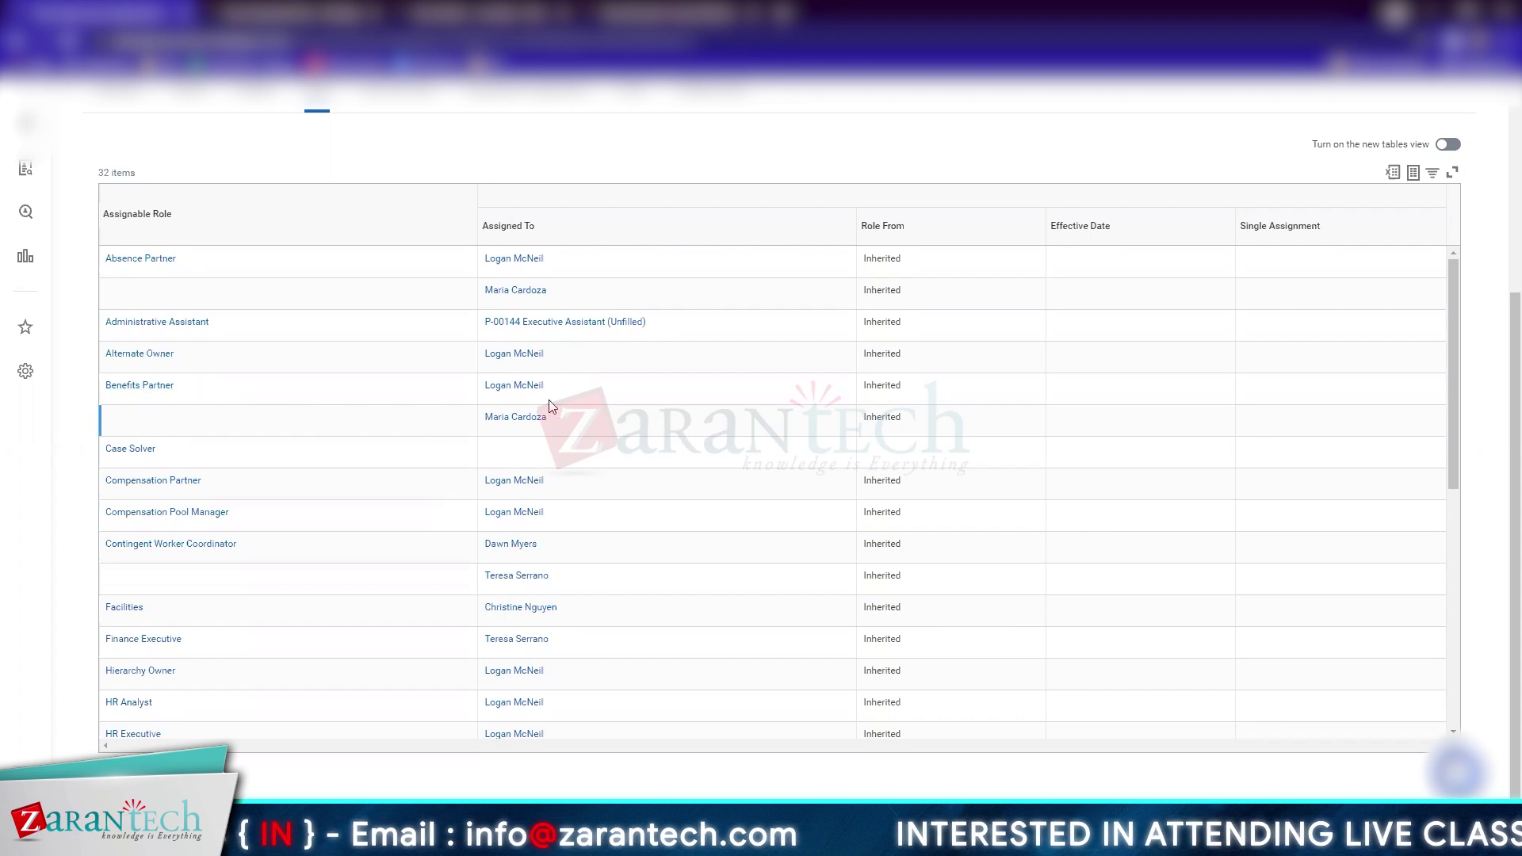
scroll(167, 452, "down", 3)
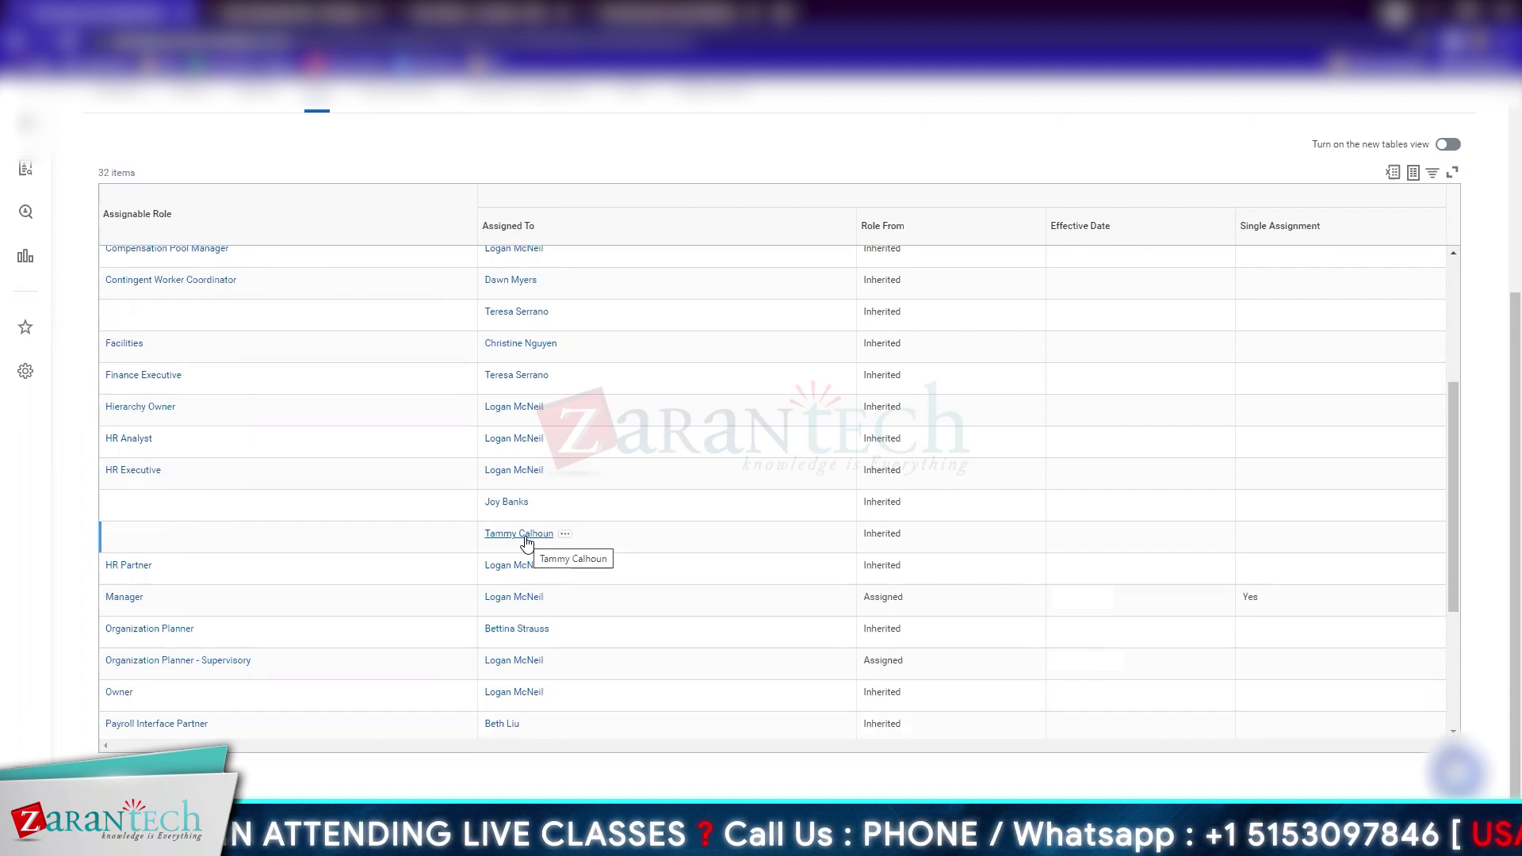
scroll(526, 542, "down", 3)
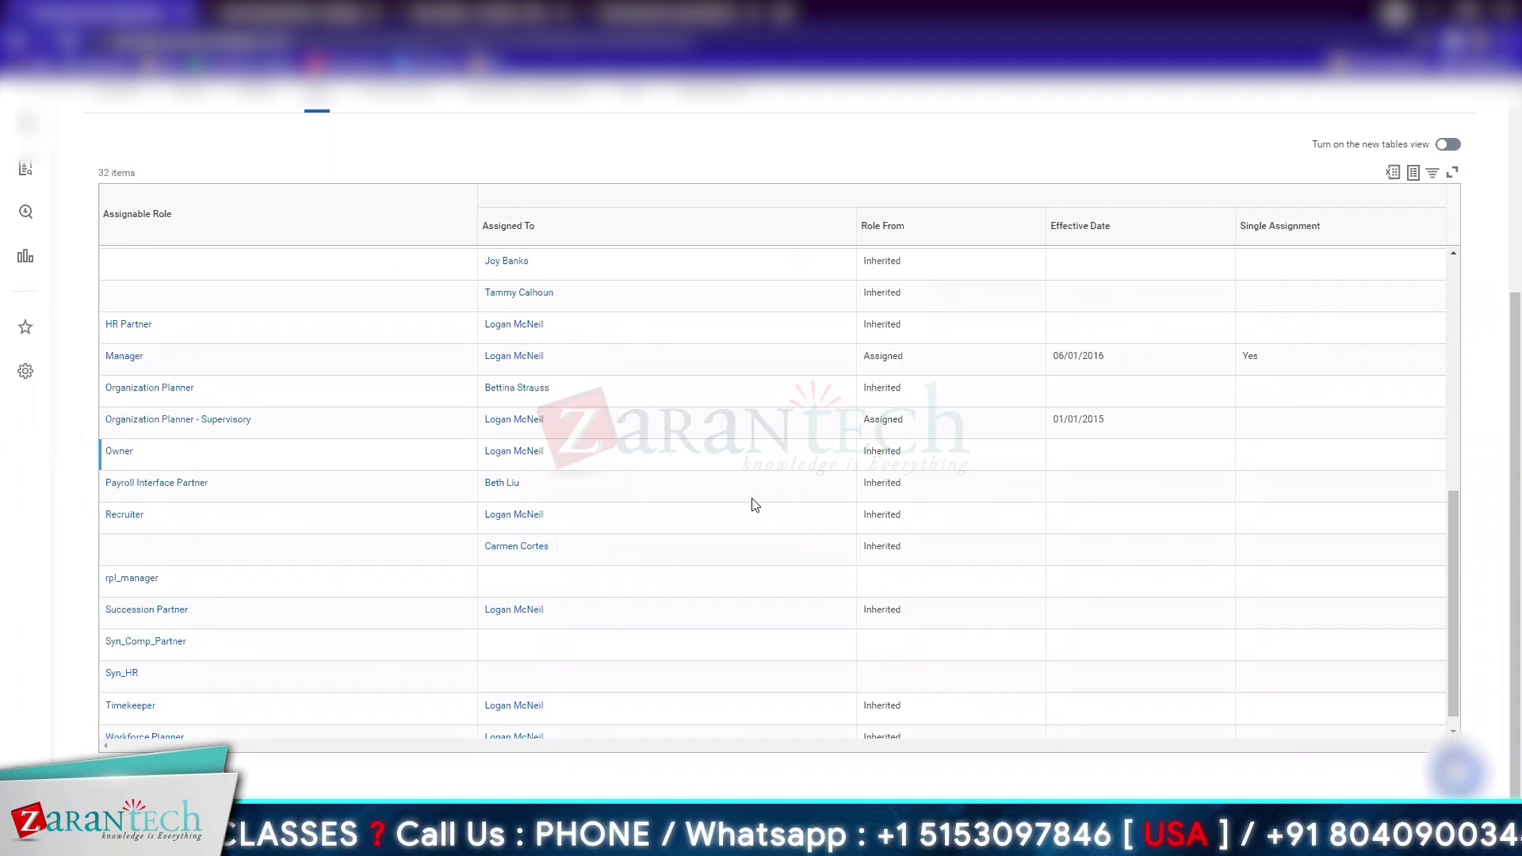
scroll(426, 481, "up", 1)
scroll(426, 481, "up", 5)
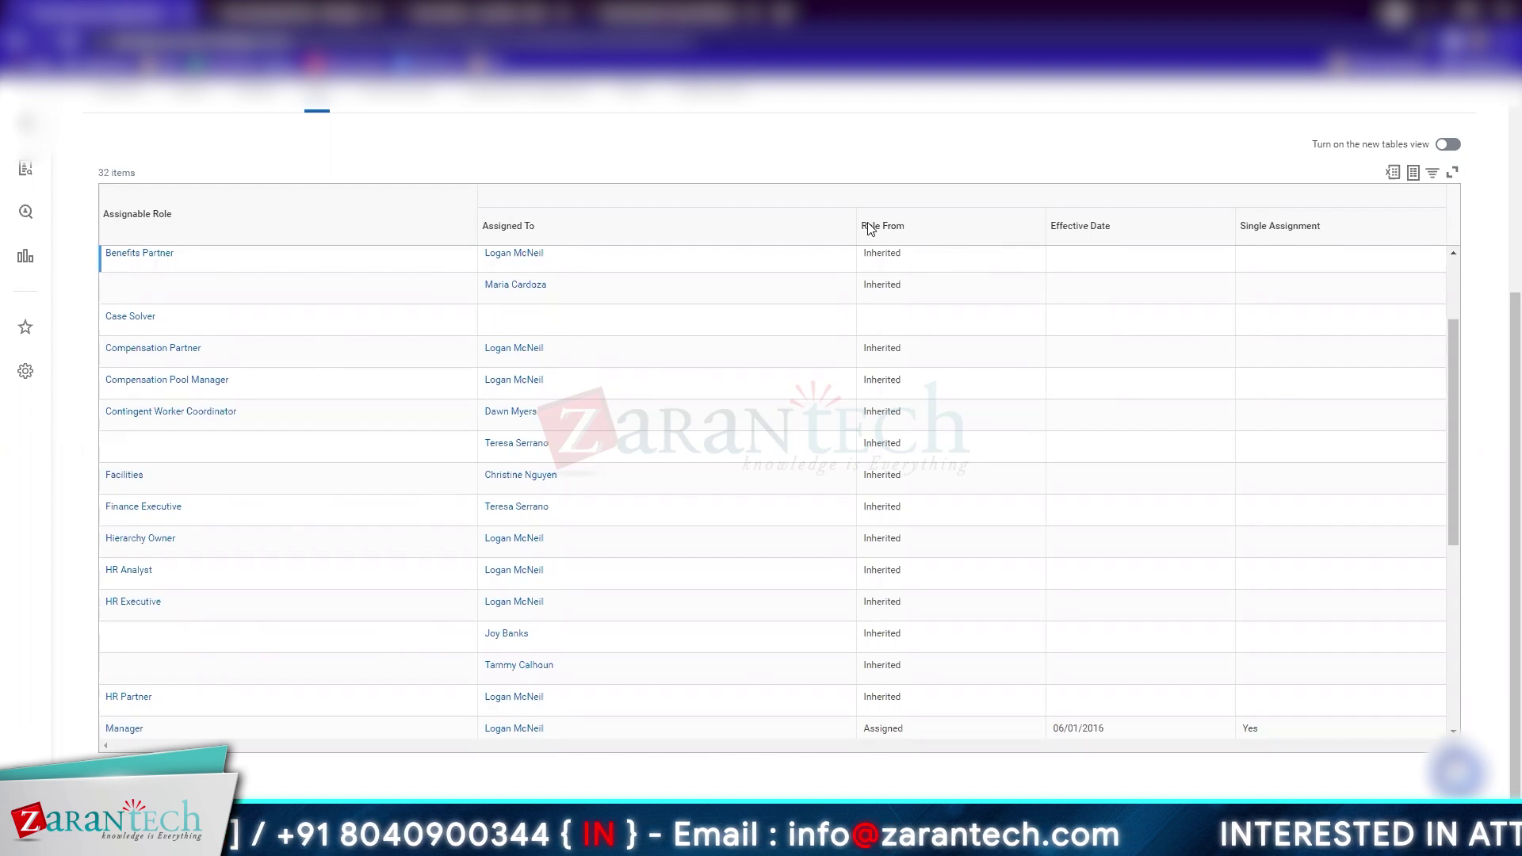
left_click_drag(864, 226, 926, 227)
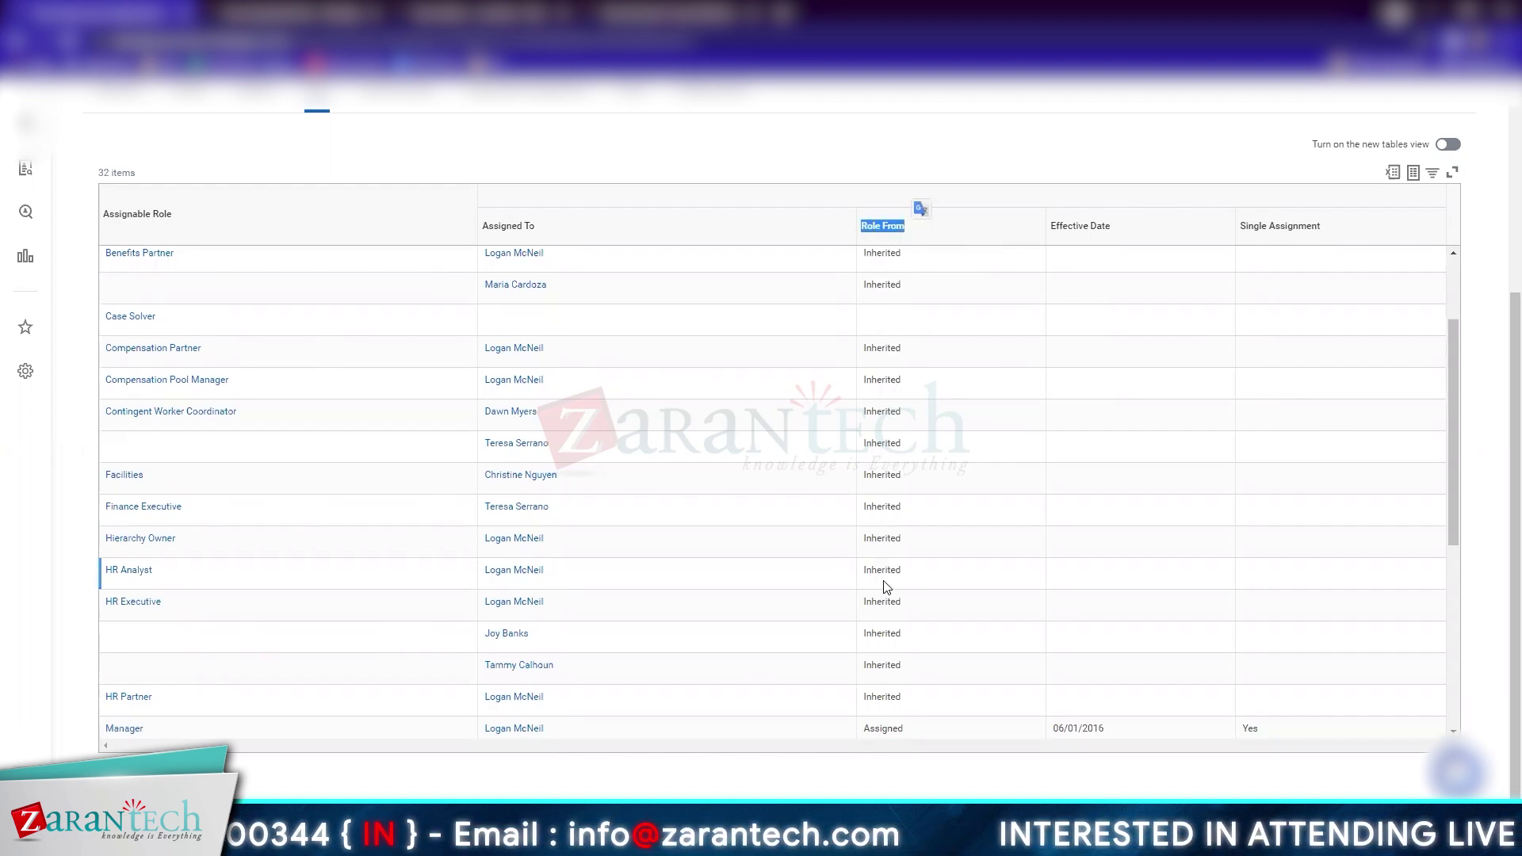
scroll(886, 587, "down", 3)
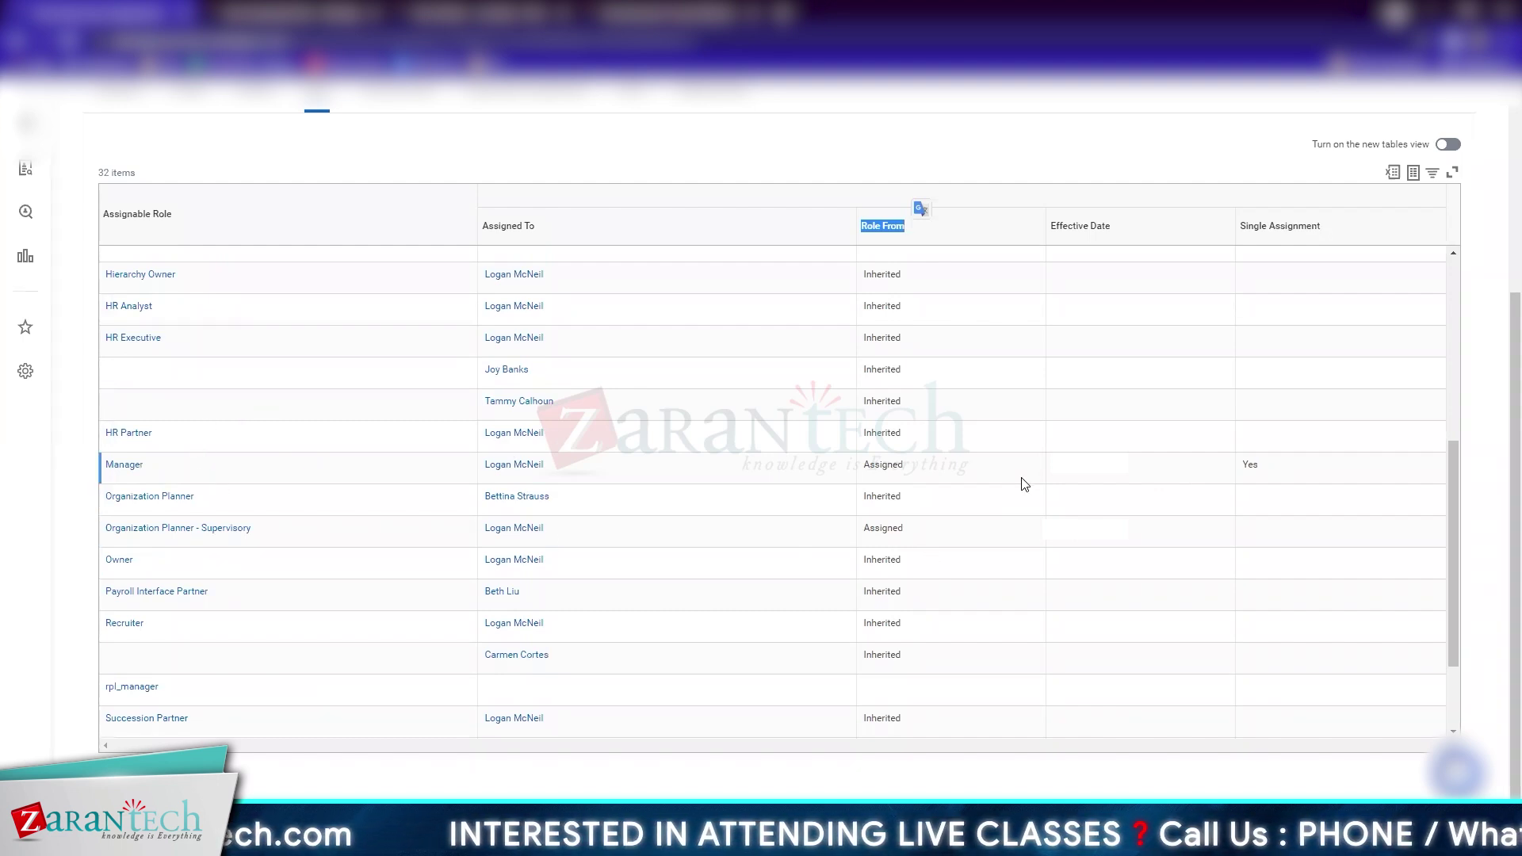
scroll(442, 367, "up", 5)
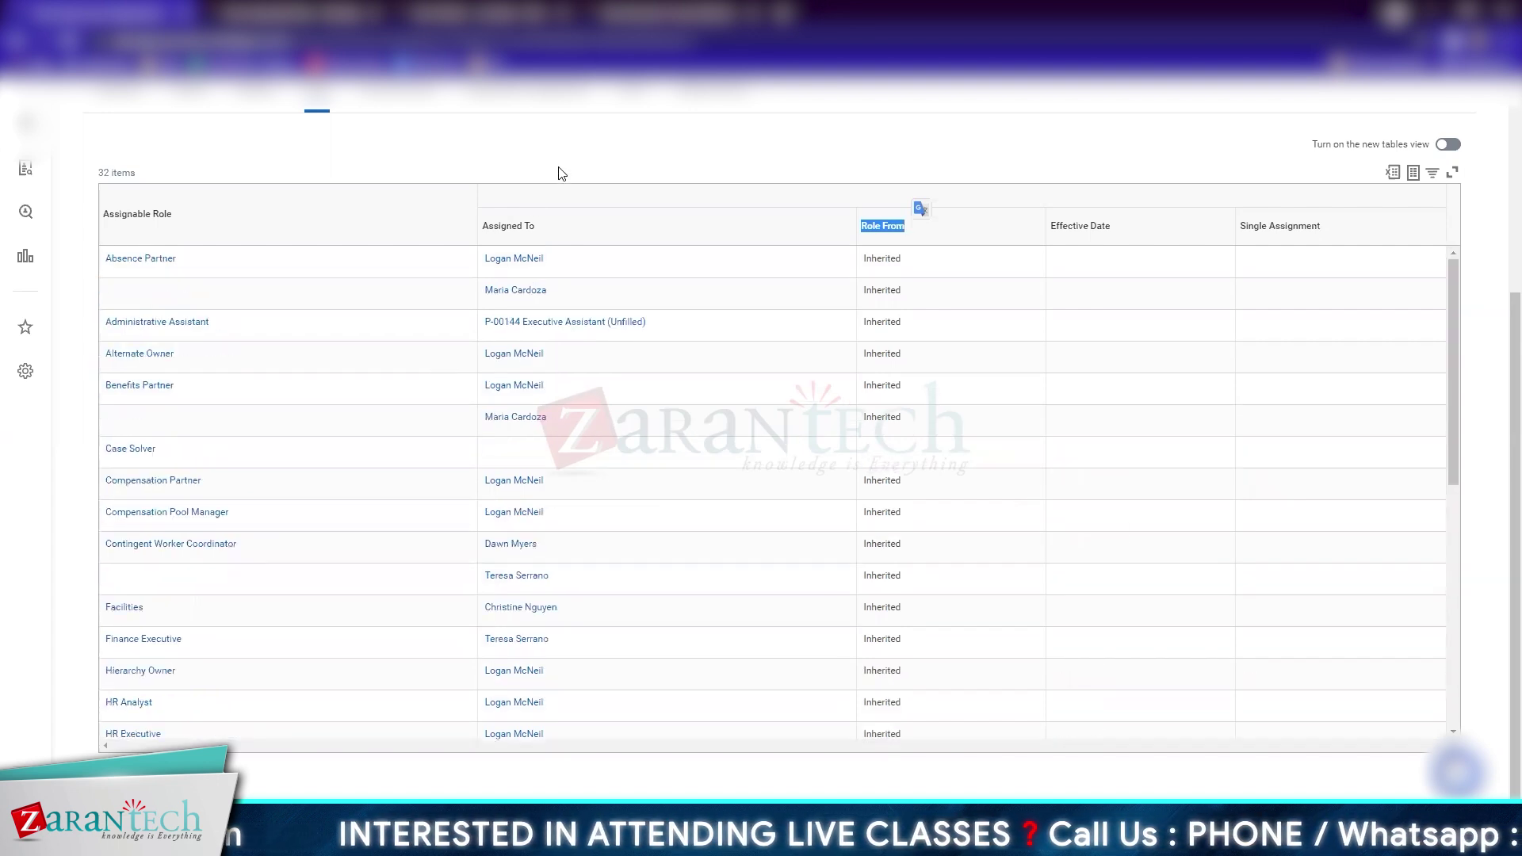
scroll(561, 169, "up", 3)
Open the role assignment form for the HR Services Department and look through its current roles
left_click(313, 183)
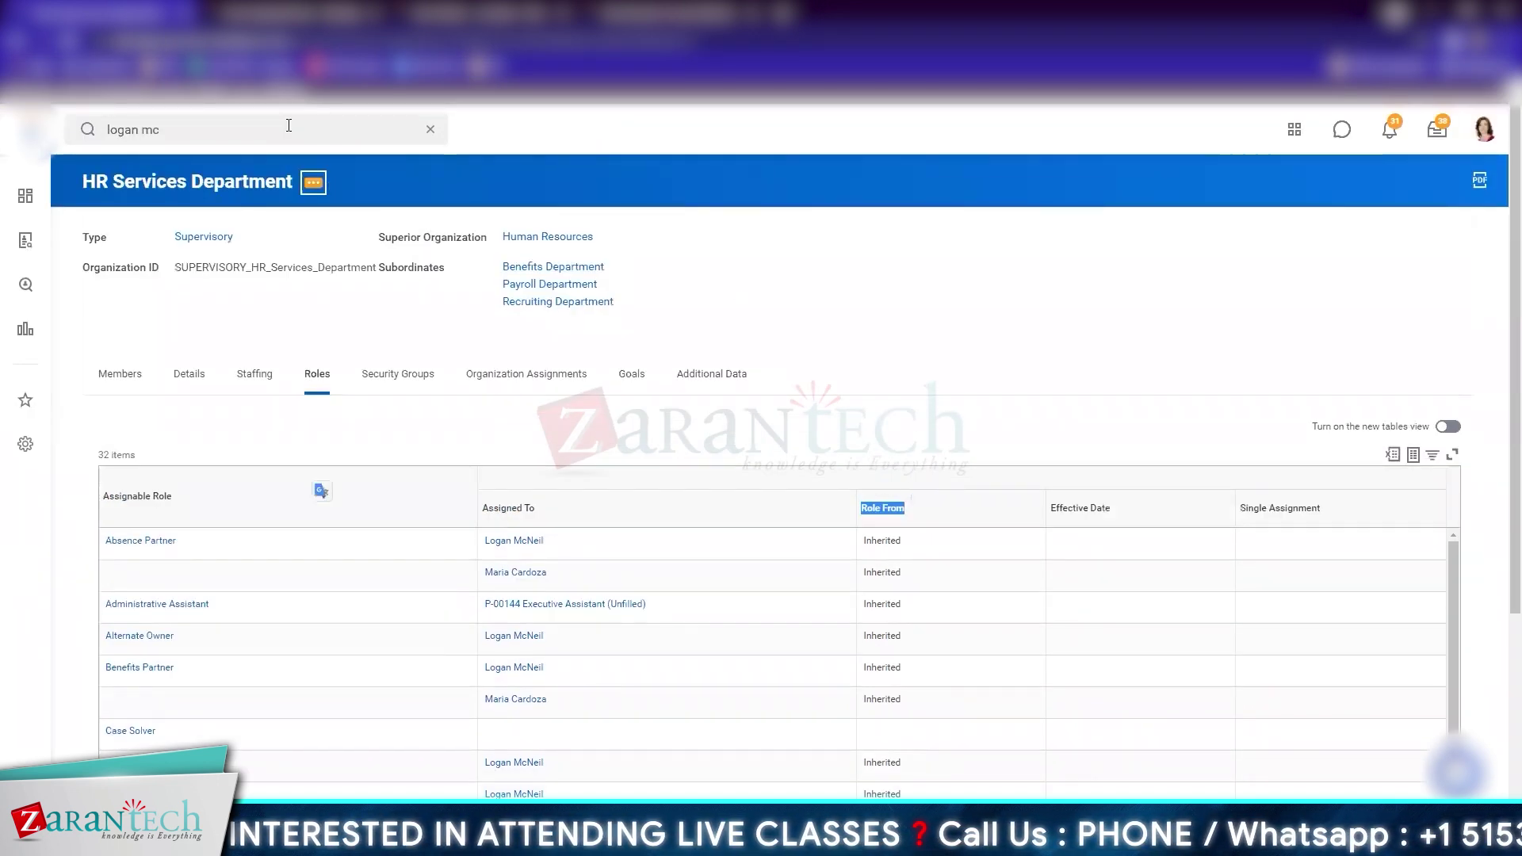
scroll(406, 626, "down", 3)
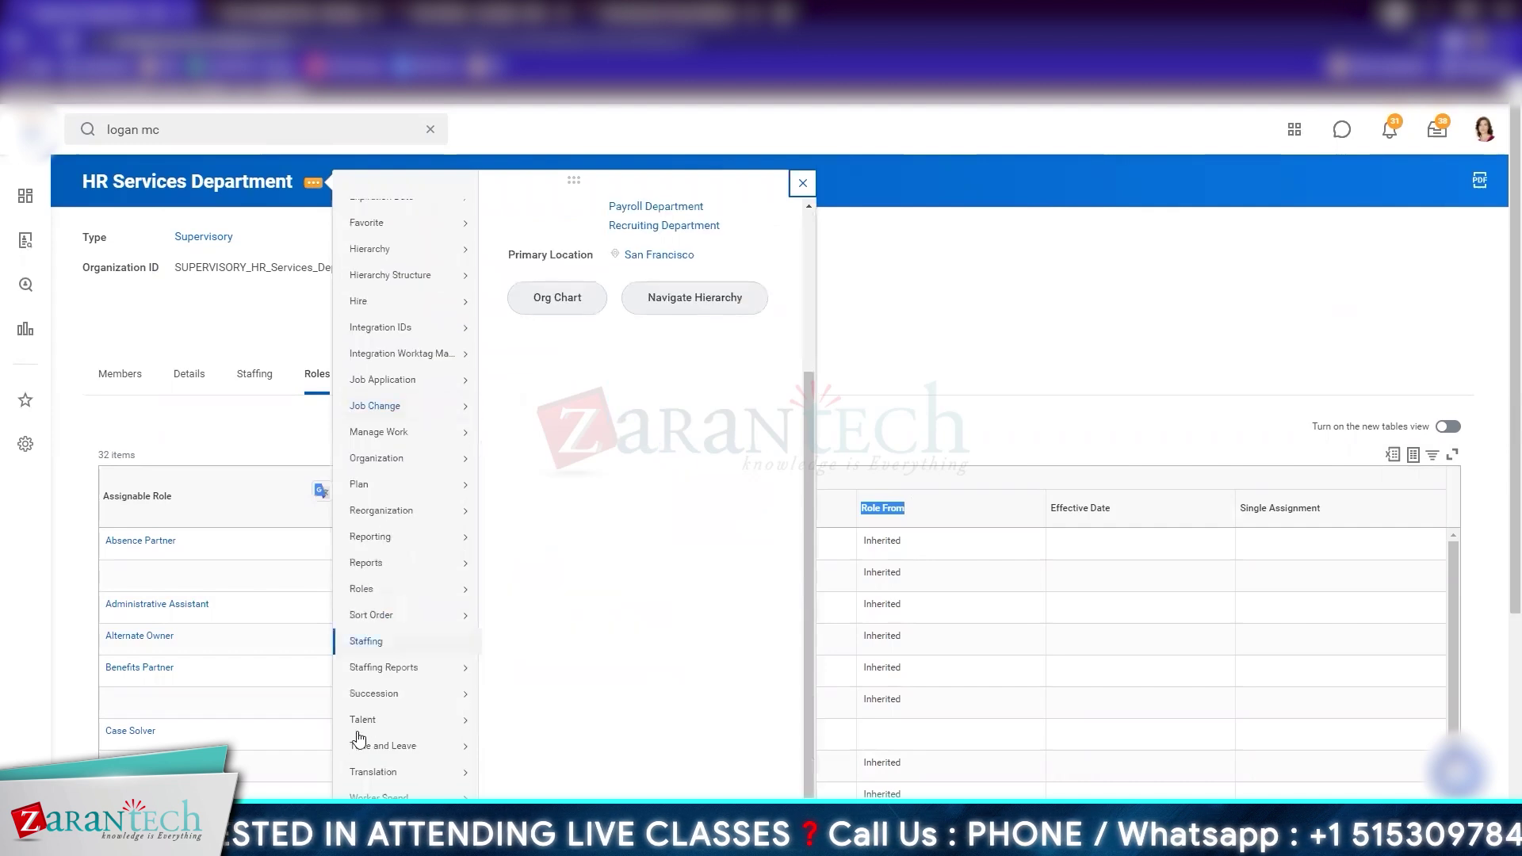
mouse_move(402, 598)
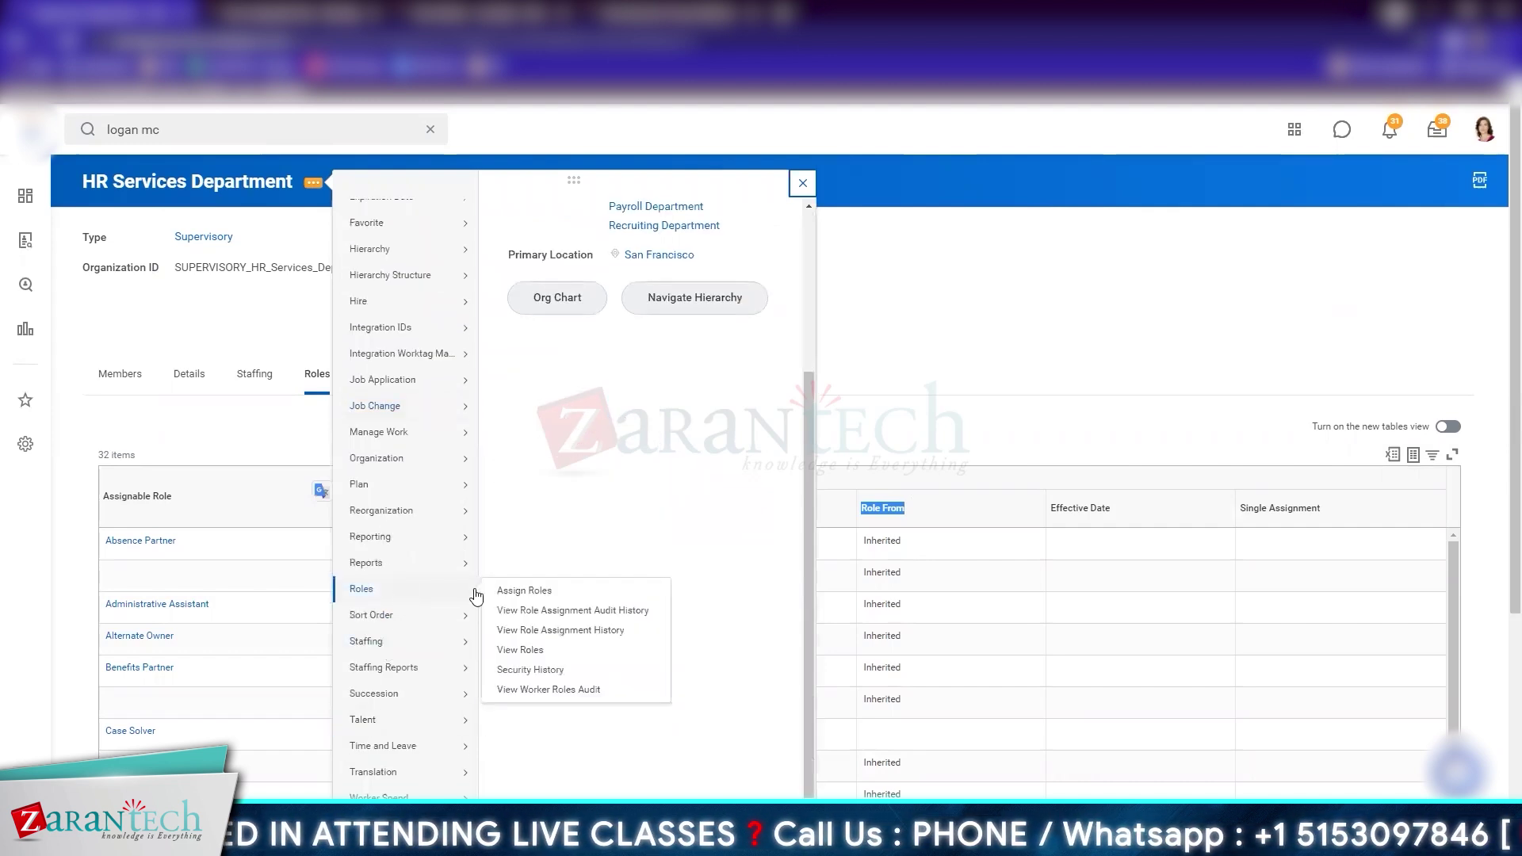
left_click(524, 590)
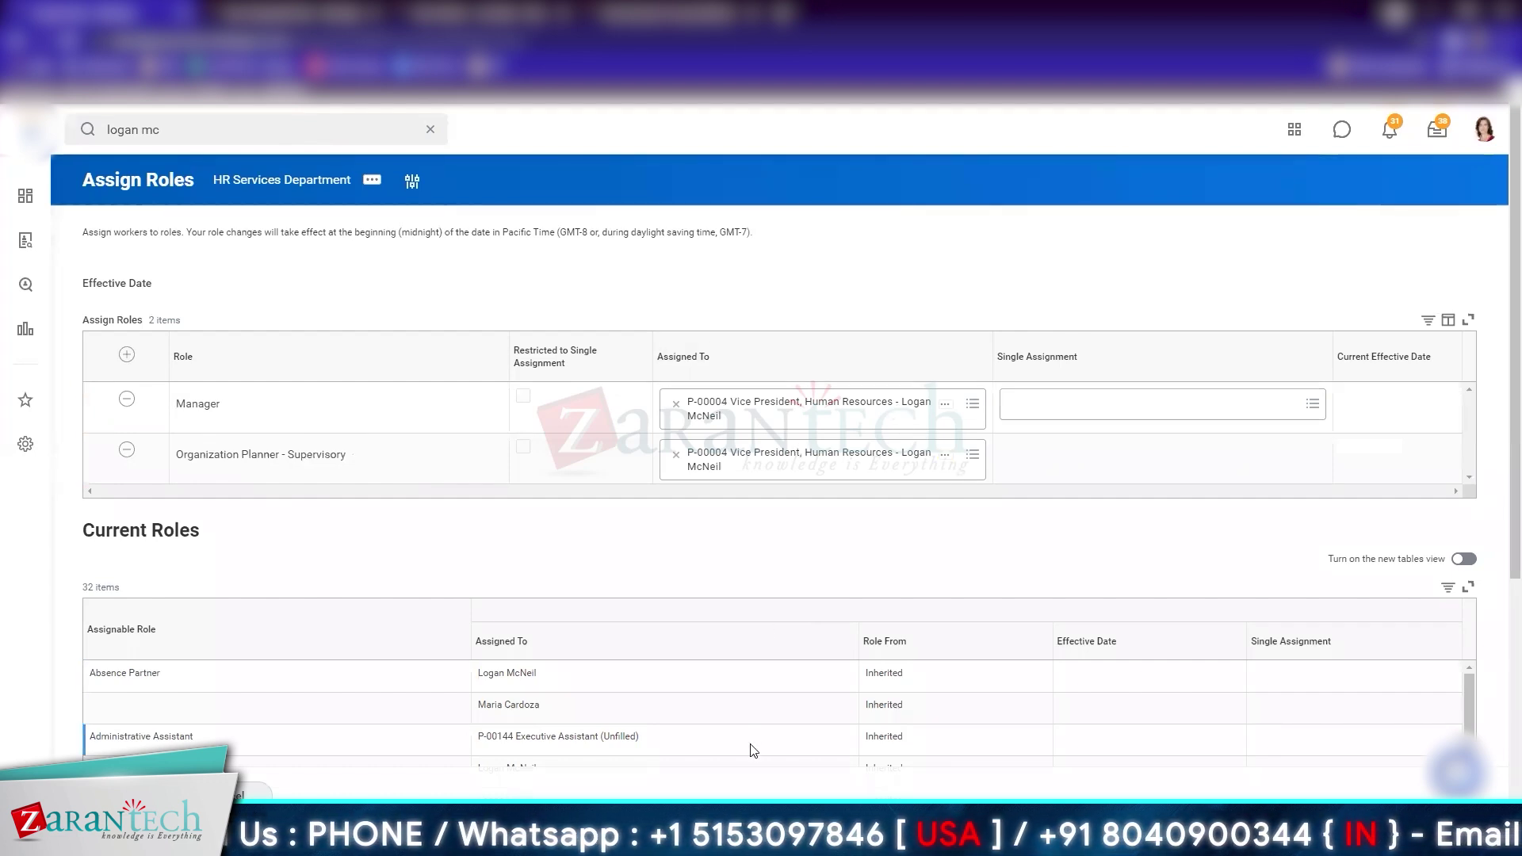
scroll(750, 706, "down", 3)
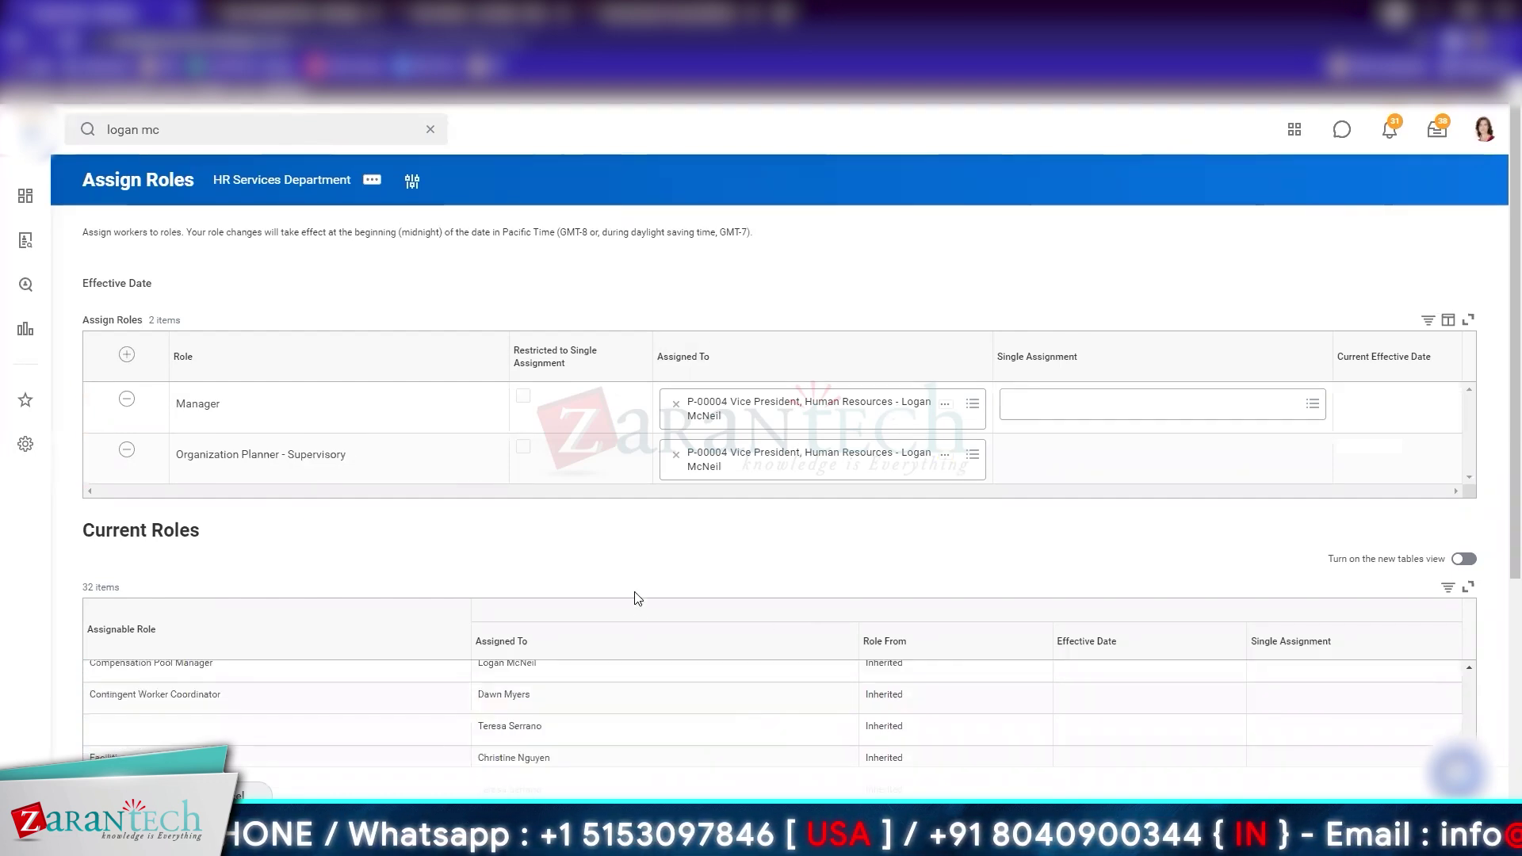
scroll(646, 527, "down", 3)
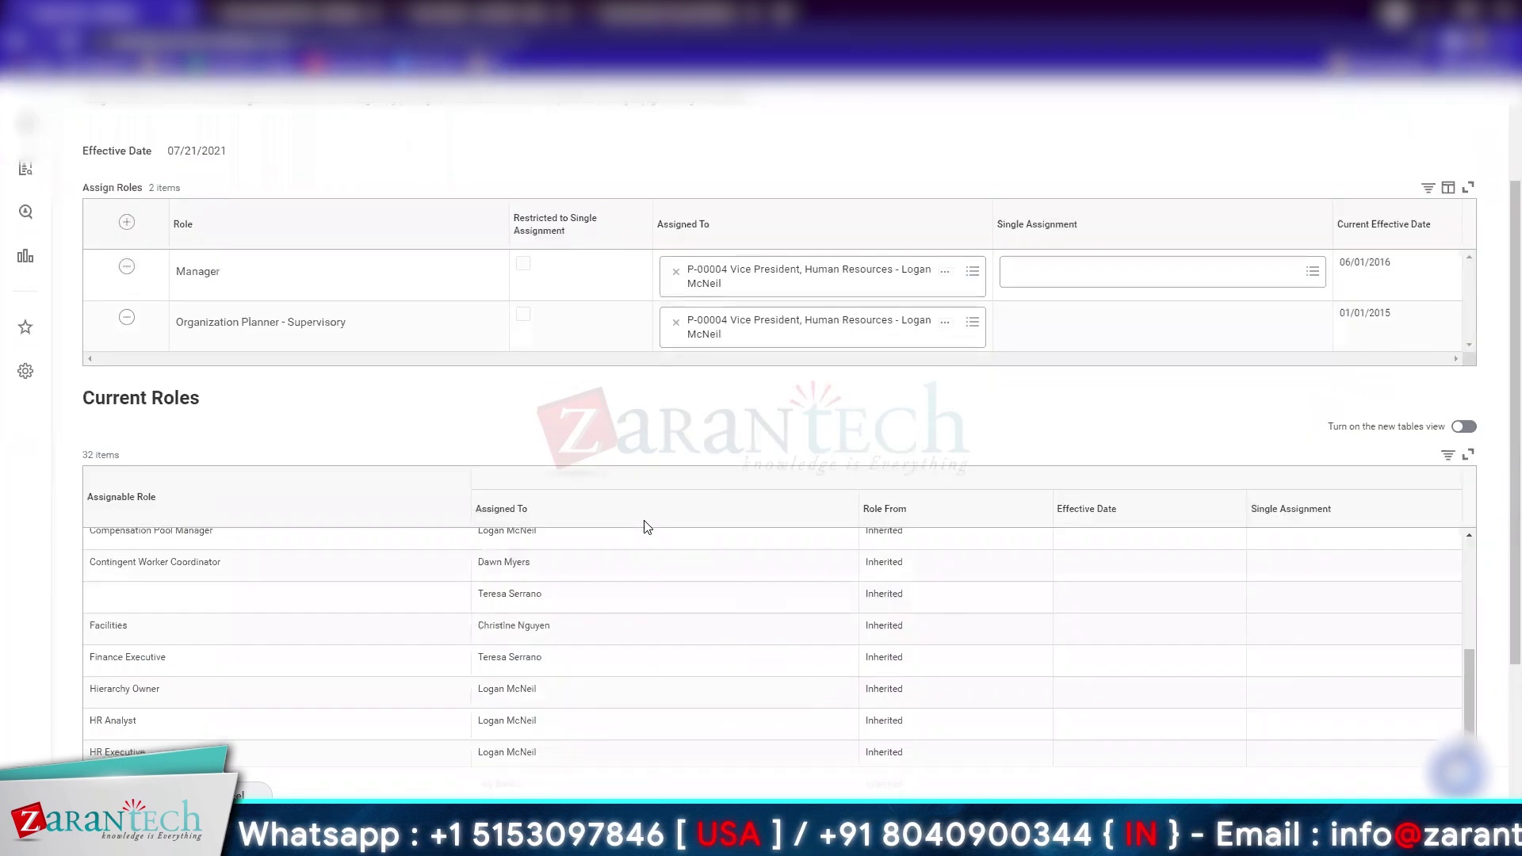
scroll(627, 710, "up", 3)
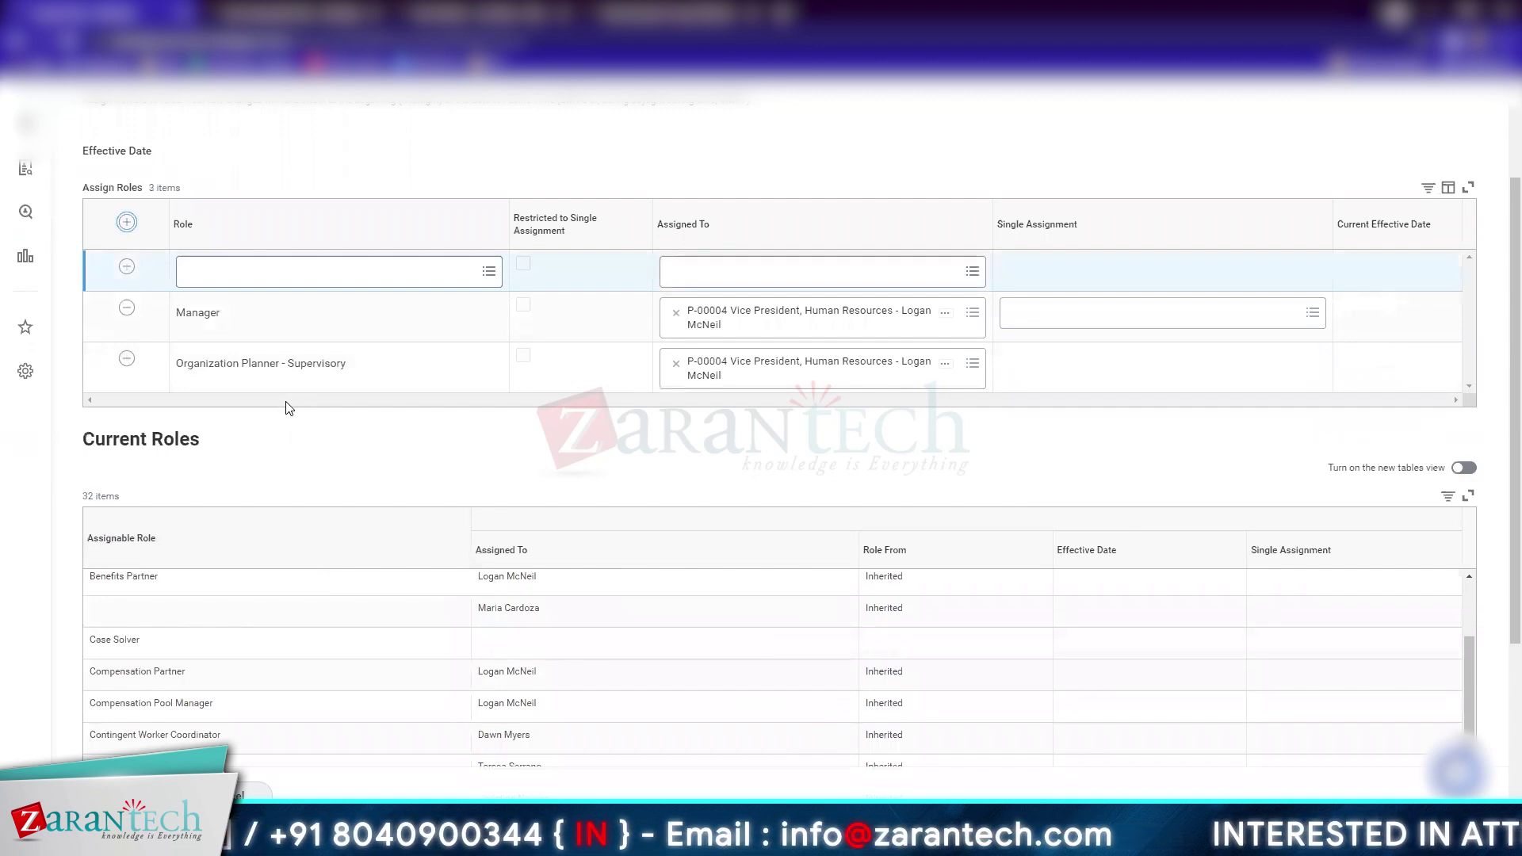
Add the Compensation Partner role and assign it to the Manager, IT Operations position P-00038
left_click(353, 275)
type("comp partner")
key("Return")
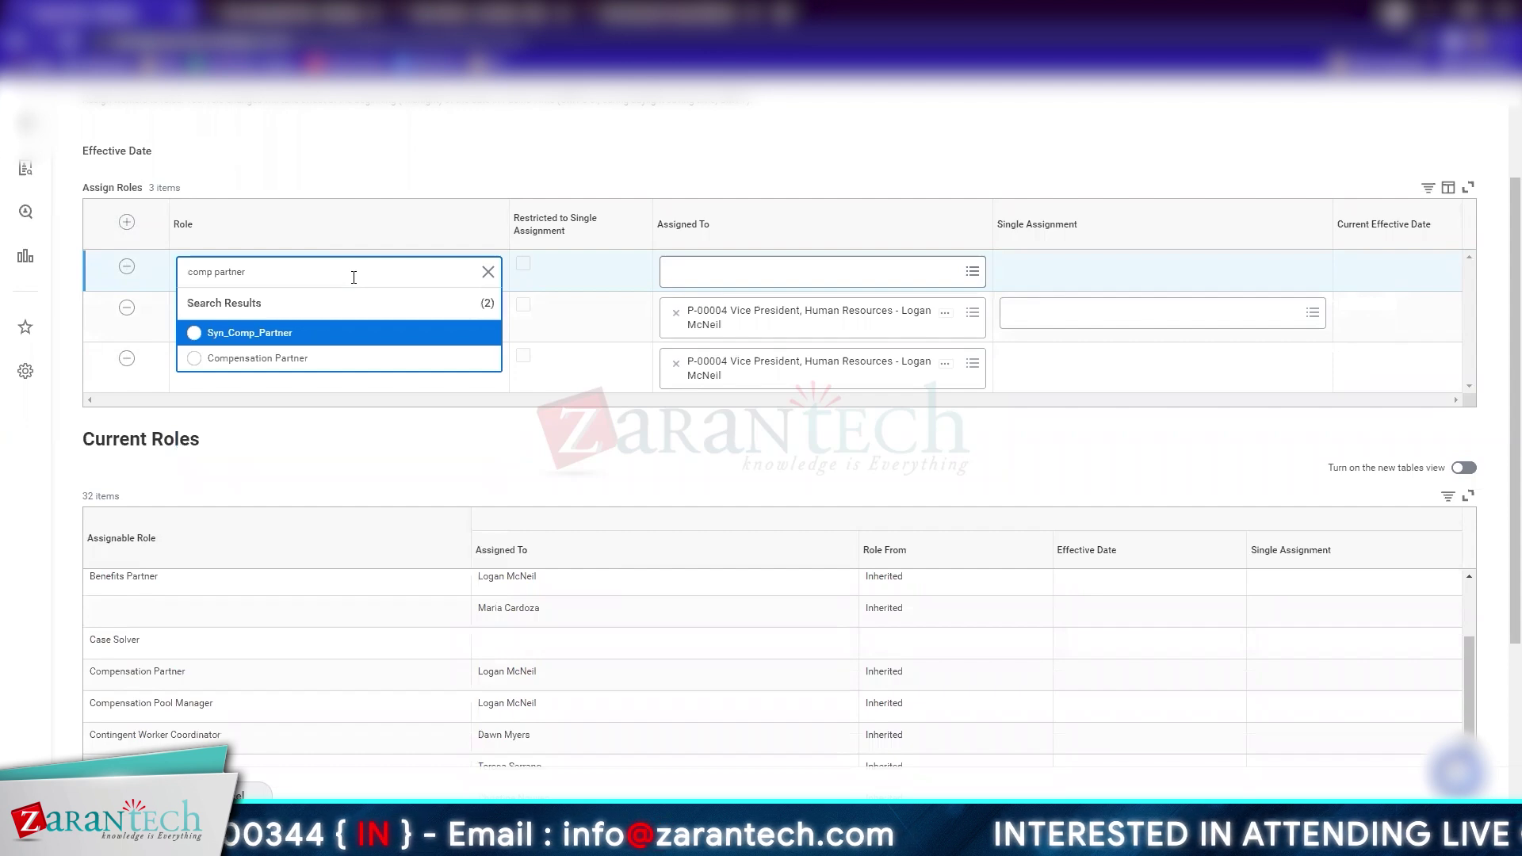
left_click(295, 358)
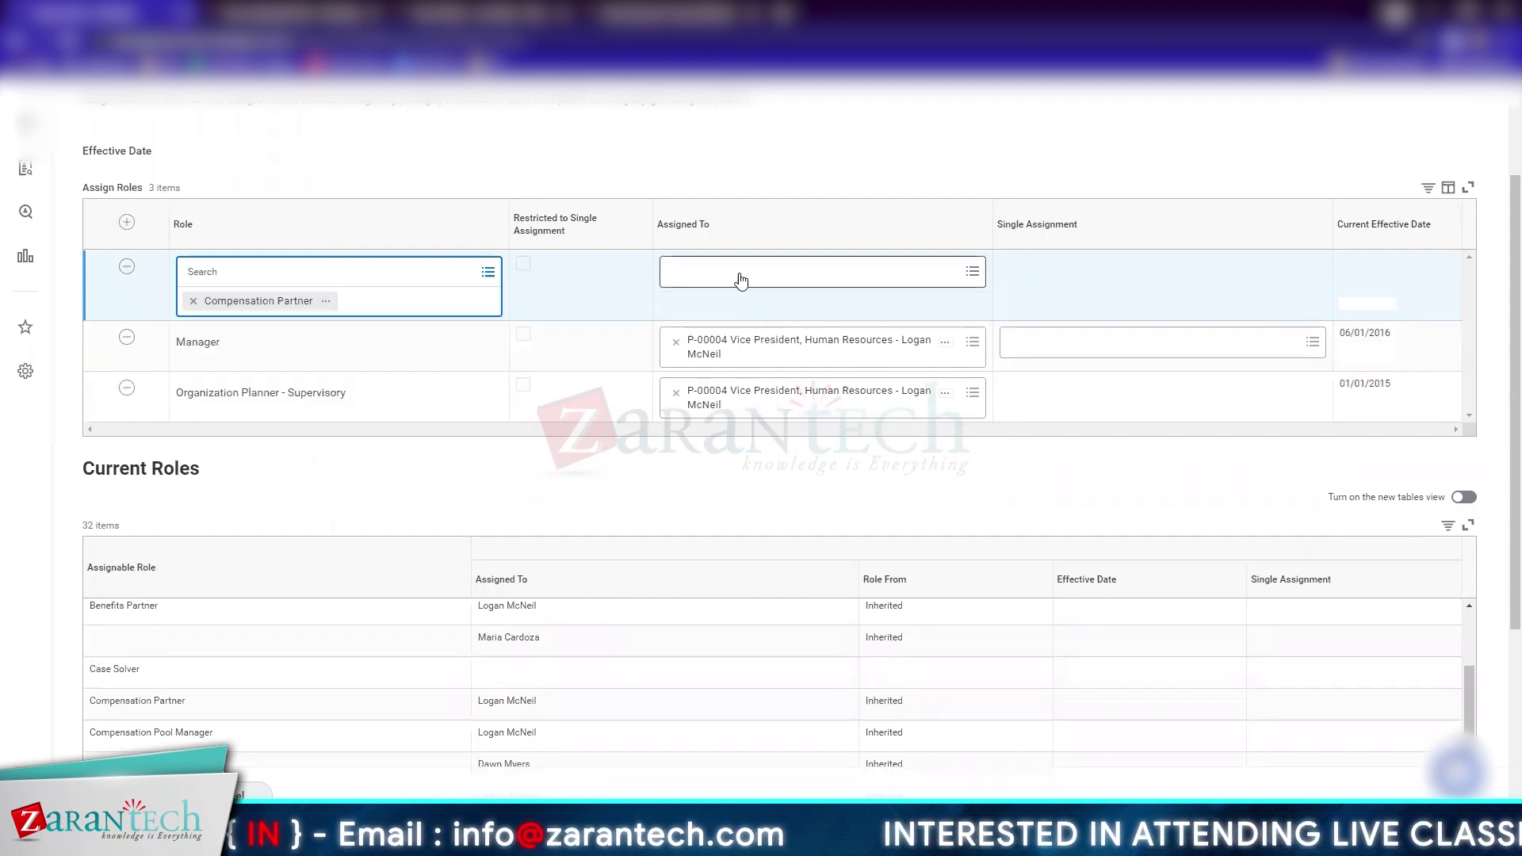
left_click(741, 281)
type("julie bowles")
key("Return")
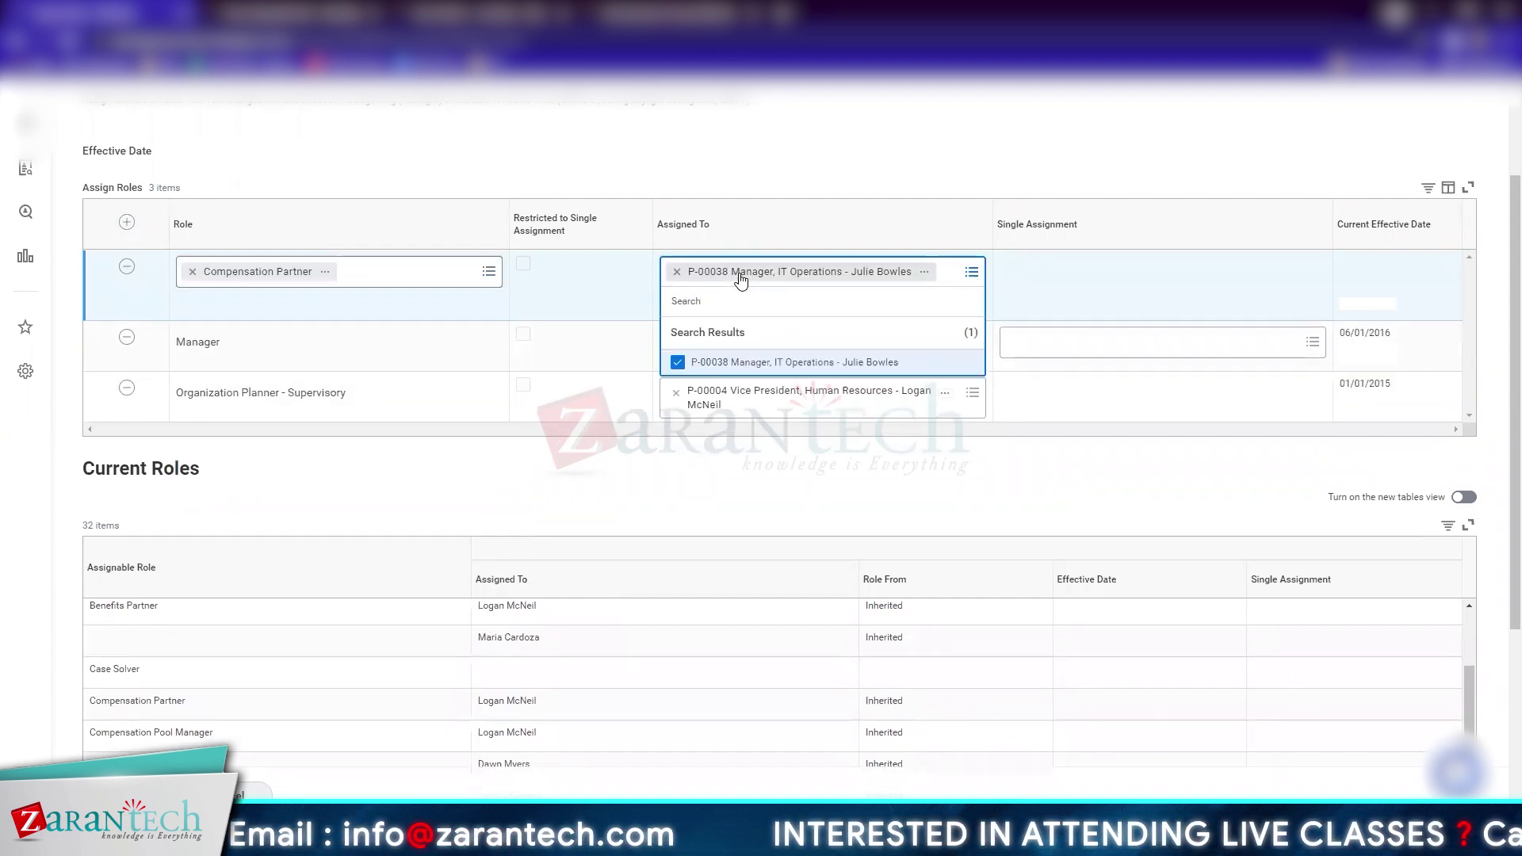
left_click(765, 169)
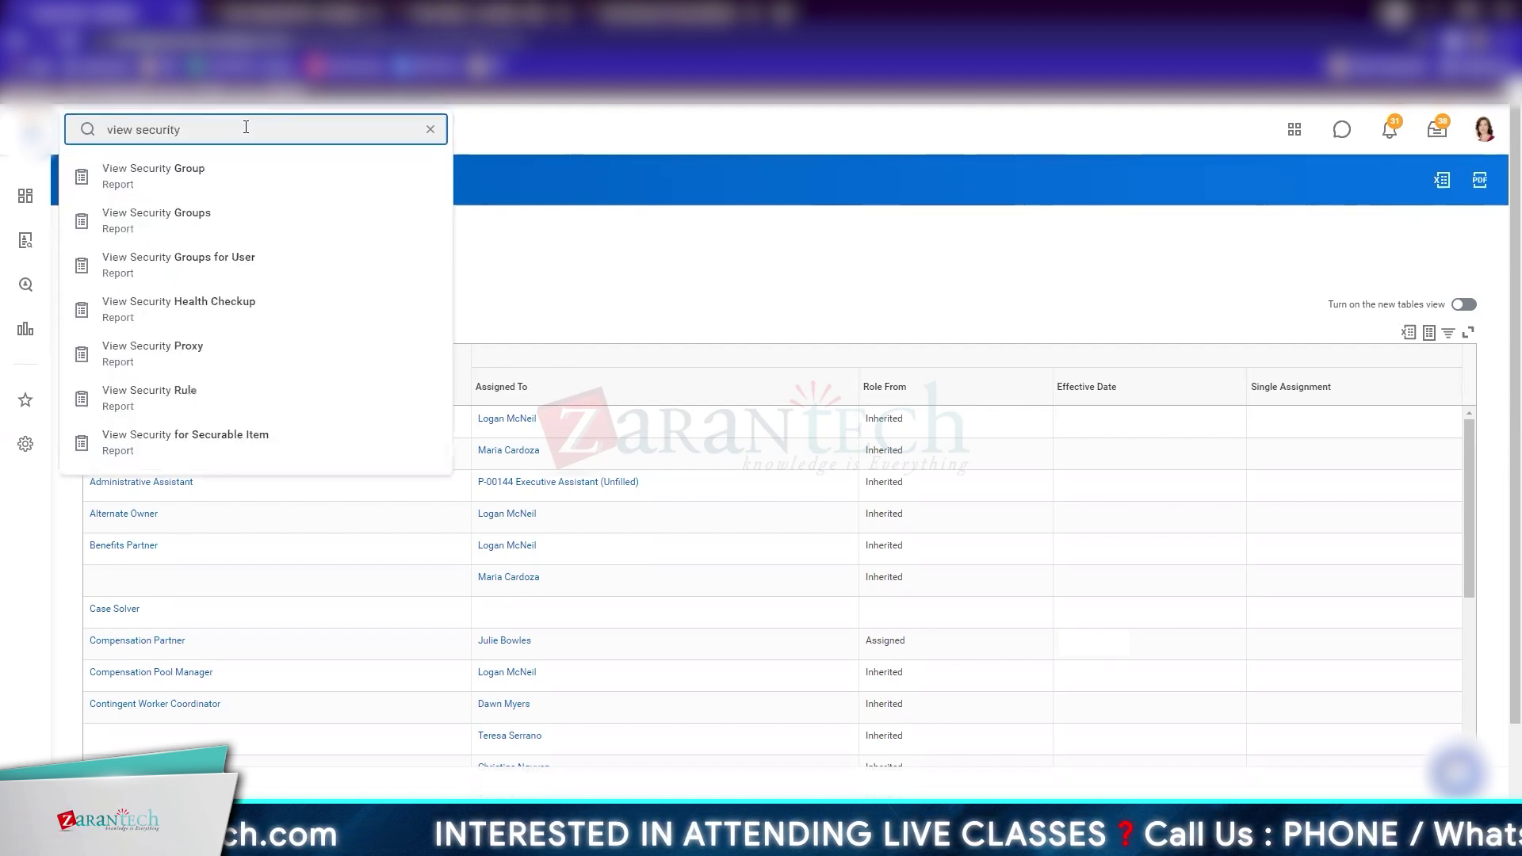
Run the View Security Groups report for all group types and examine the columns of domains and business process types granted to each group
key("Down")
key("Down")
key("Return")
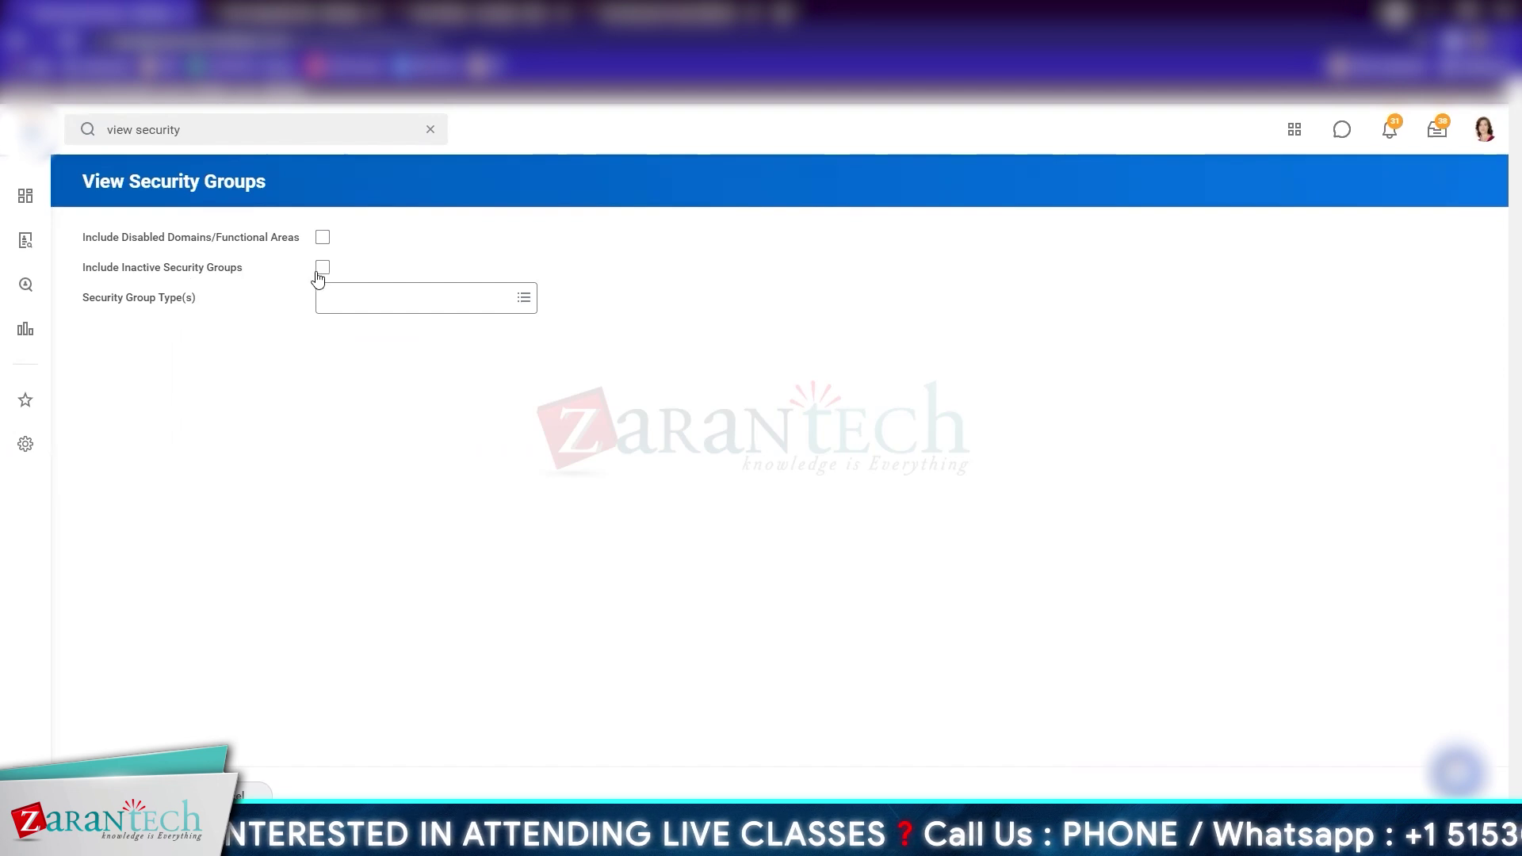
left_click(445, 306)
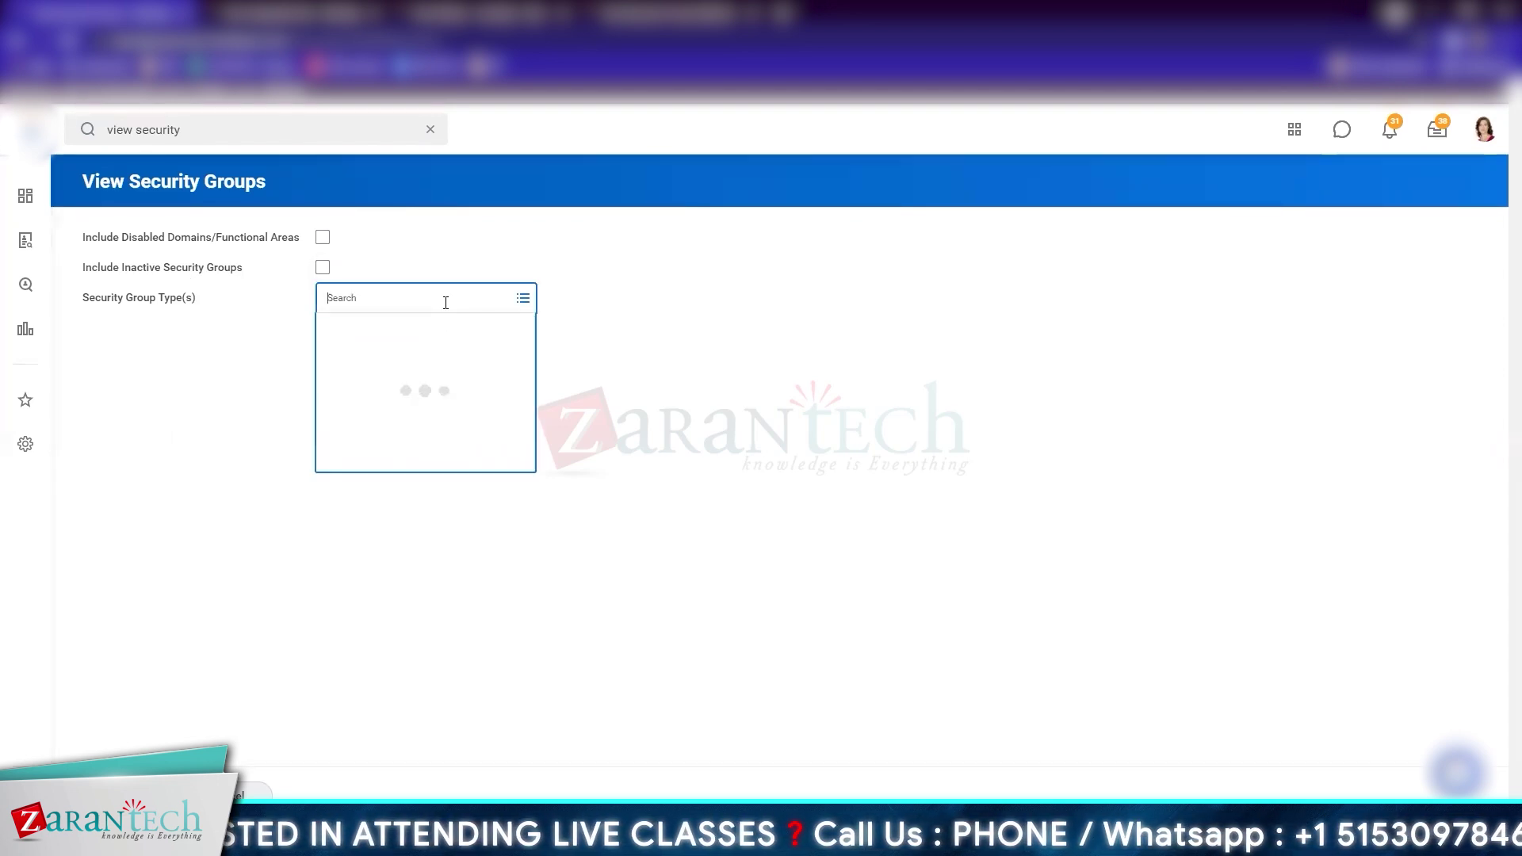
left_click(123, 796)
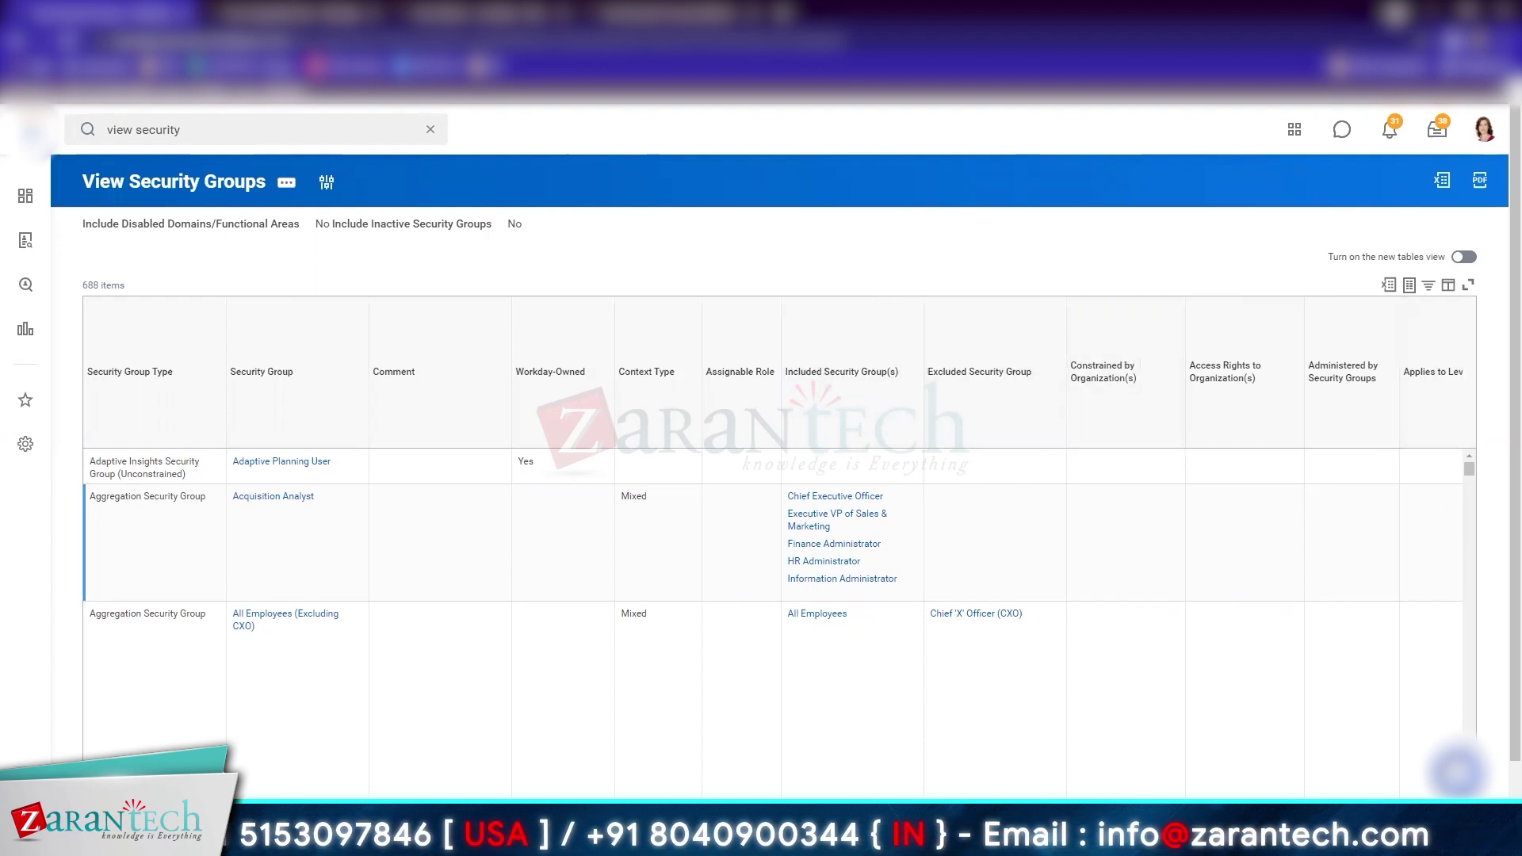
scroll(1501, 674, "down", 1)
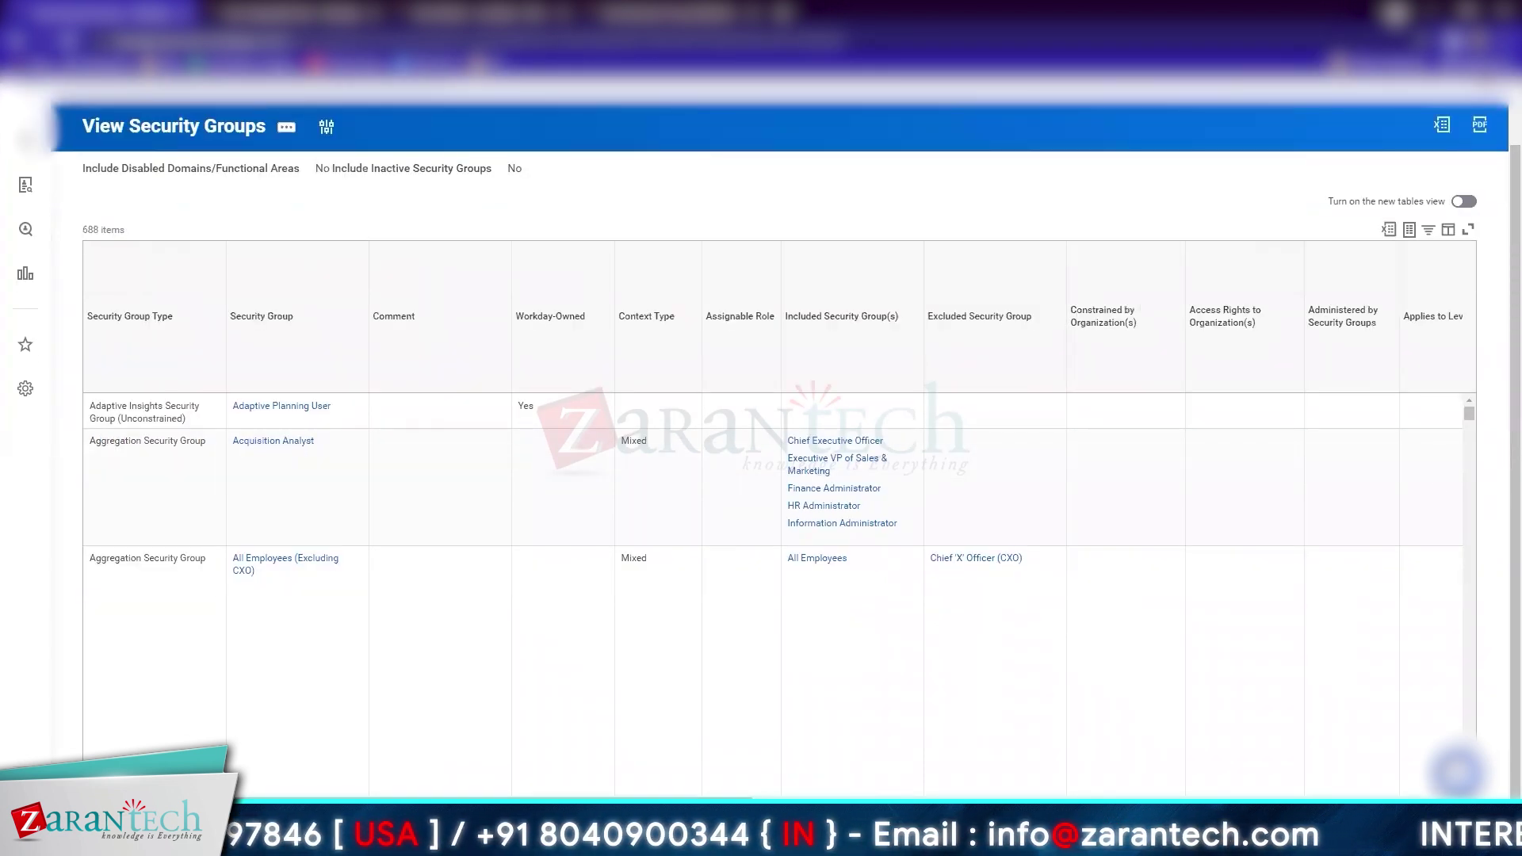
left_click_drag(475, 803, 1113, 803)
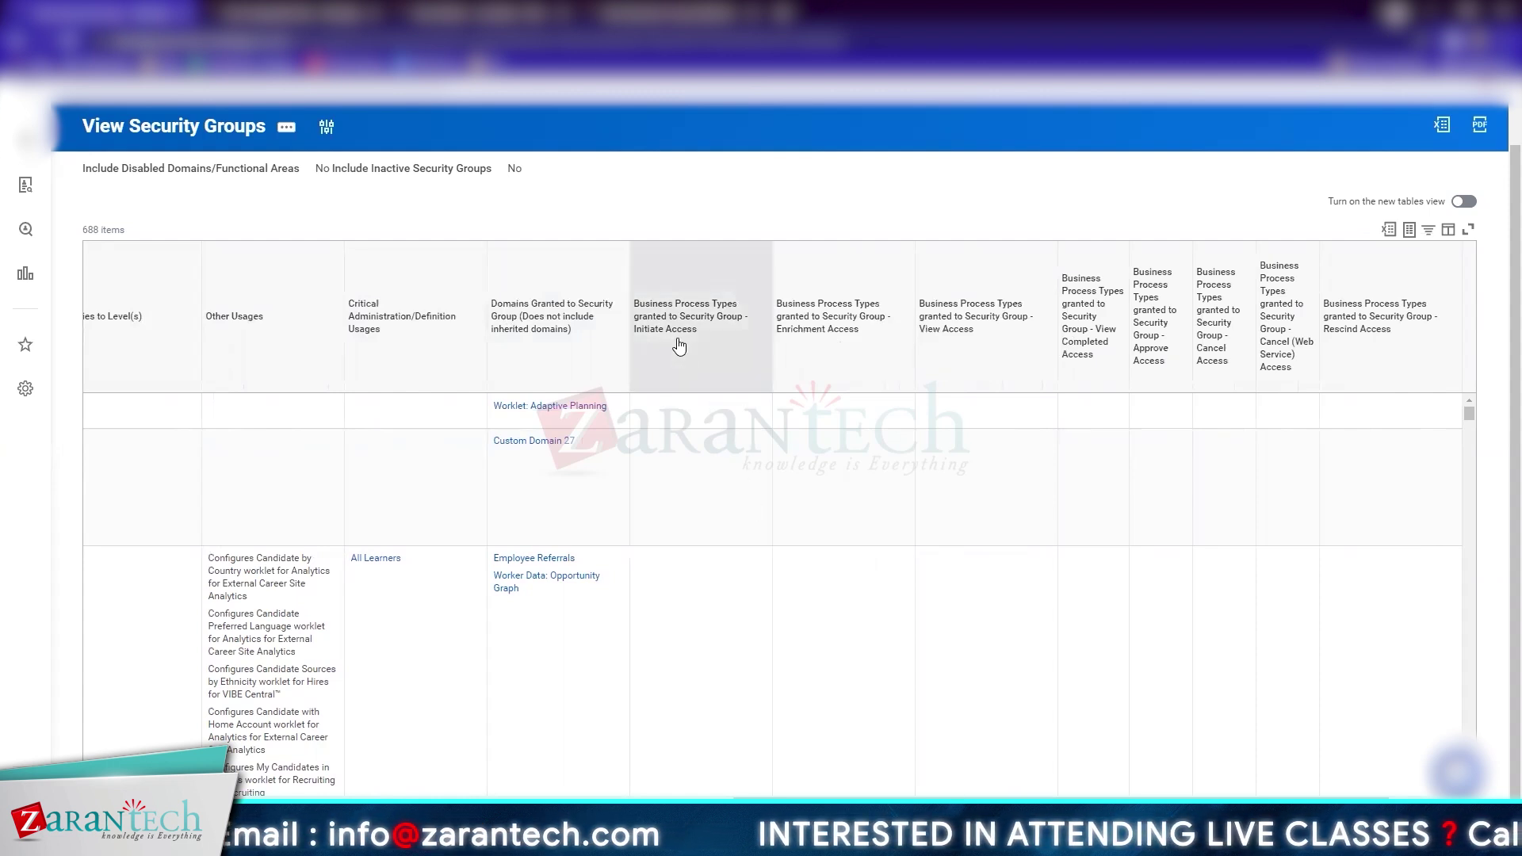
Filter the View Security Groups report by security group to show only HR Administrator
scroll(777, 515, "right", 2)
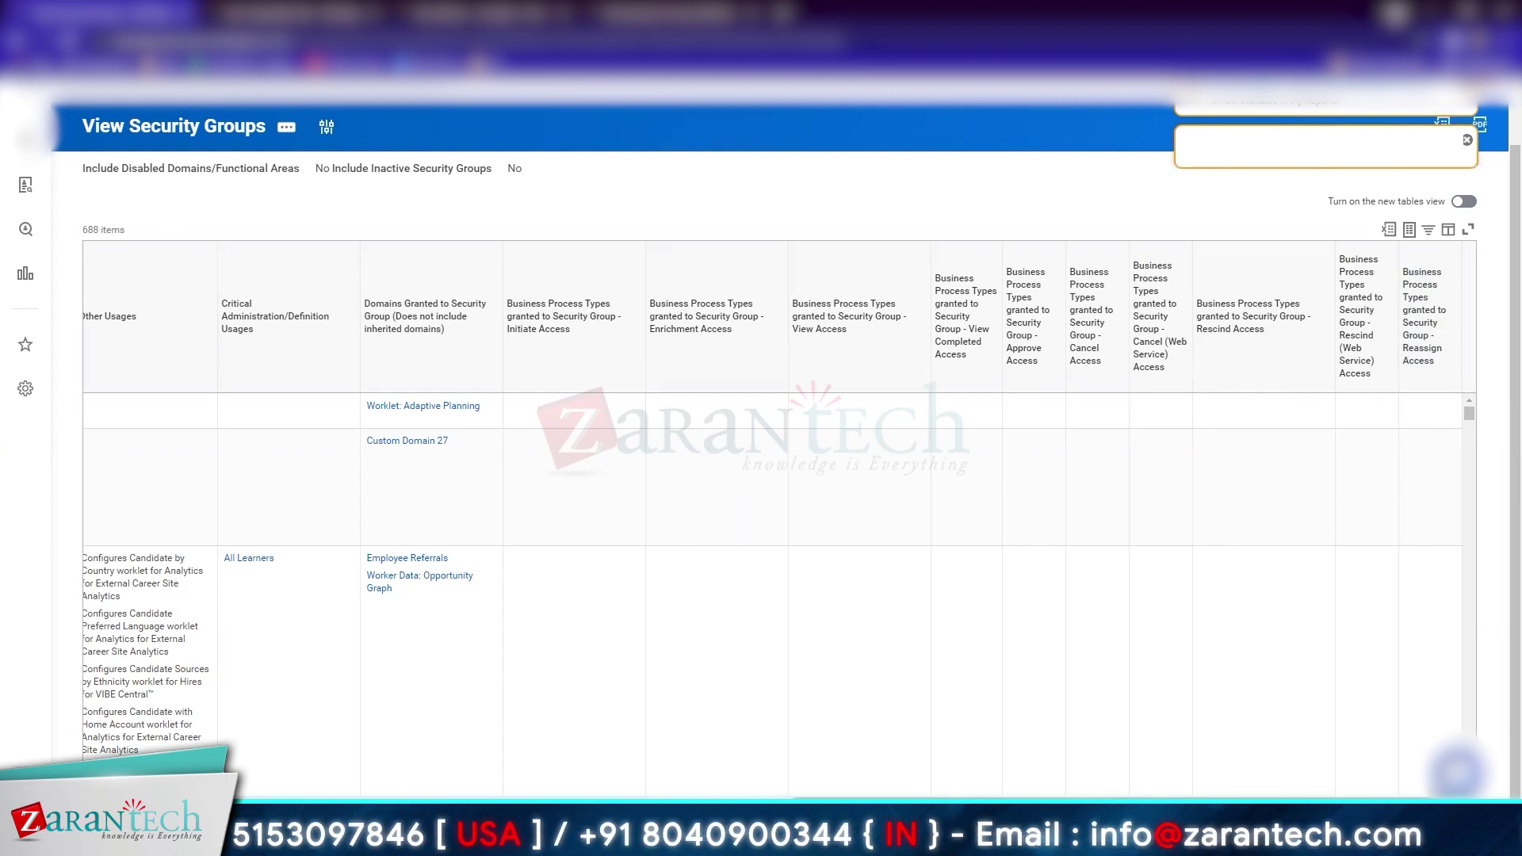
left_click_drag(1126, 801, 415, 800)
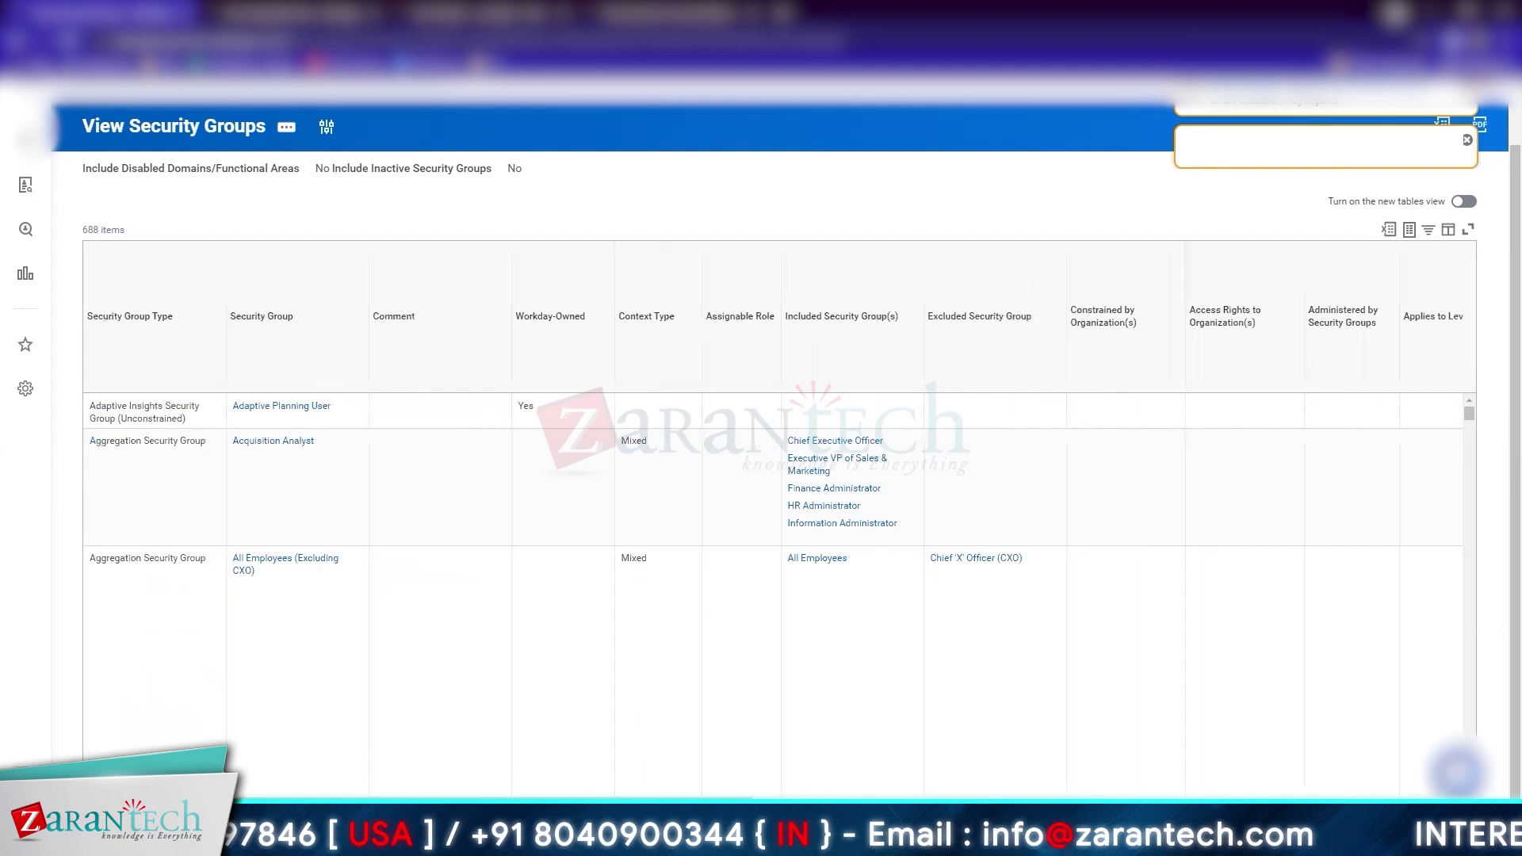
left_click(246, 342)
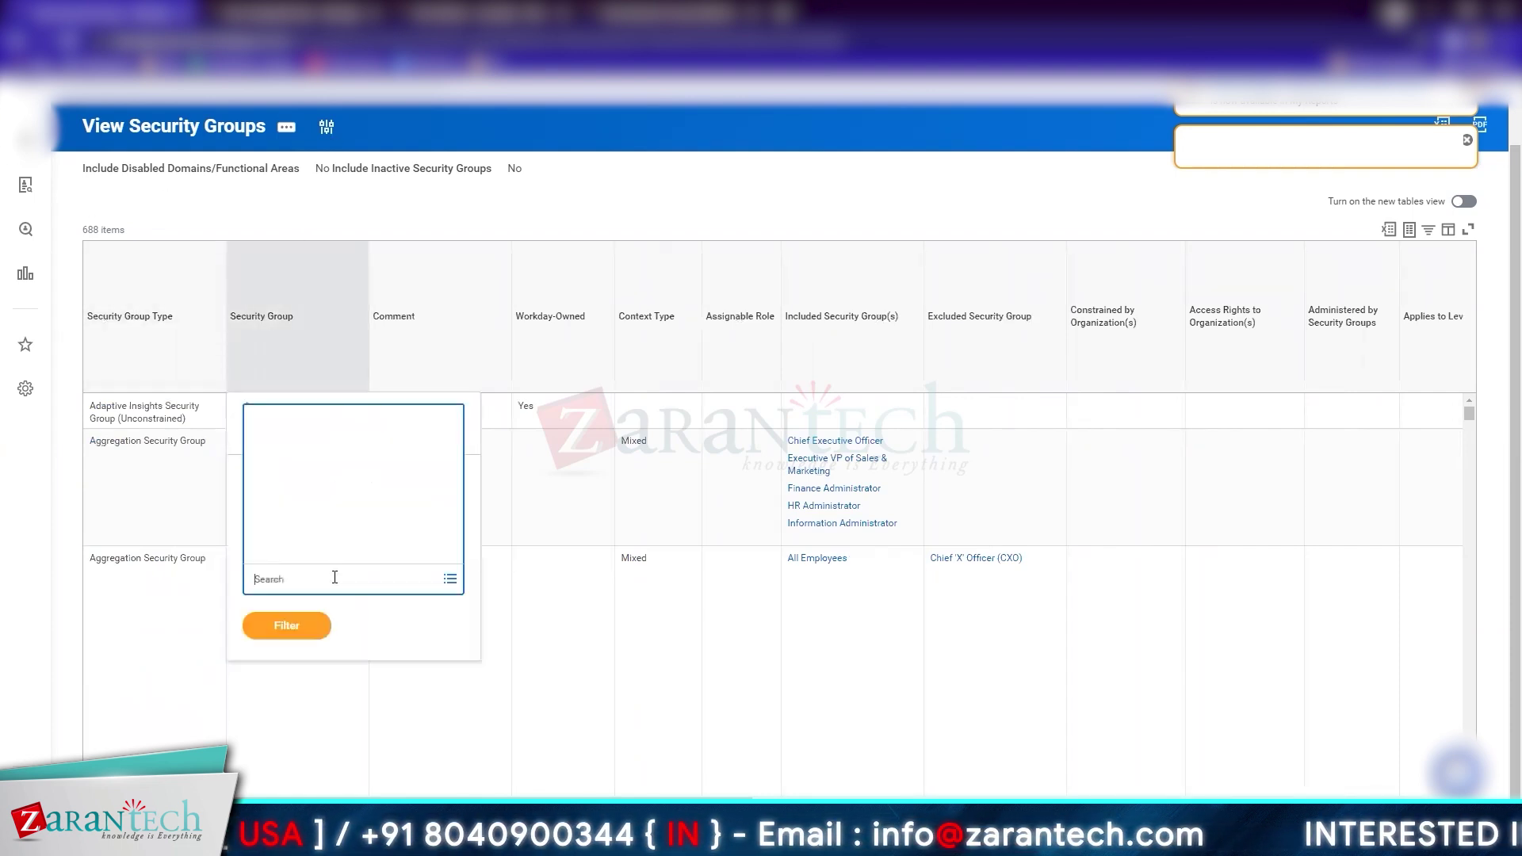
type("hr adminitra")
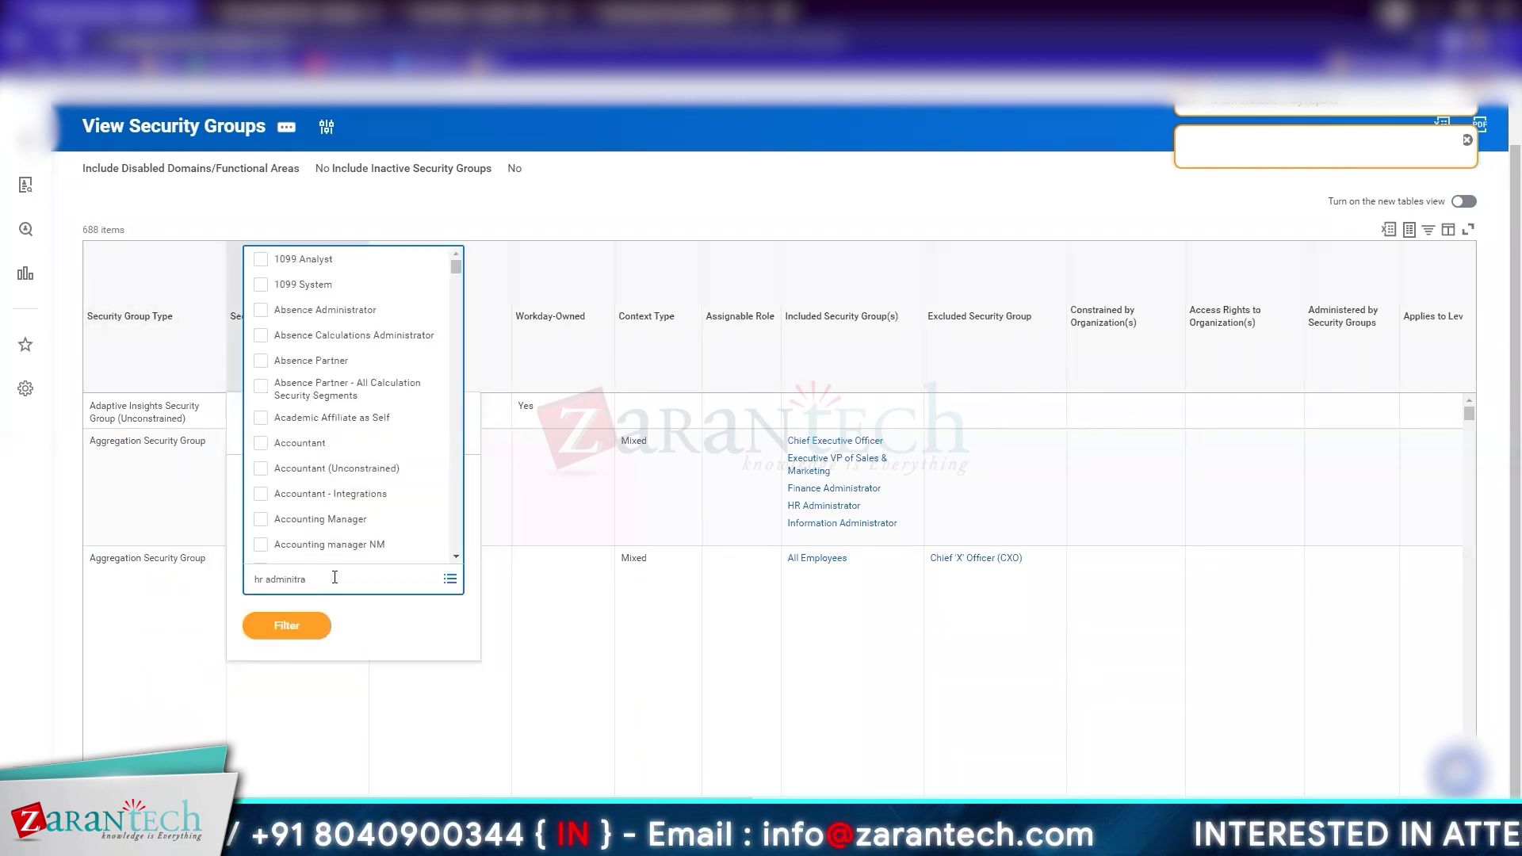
key("Return")
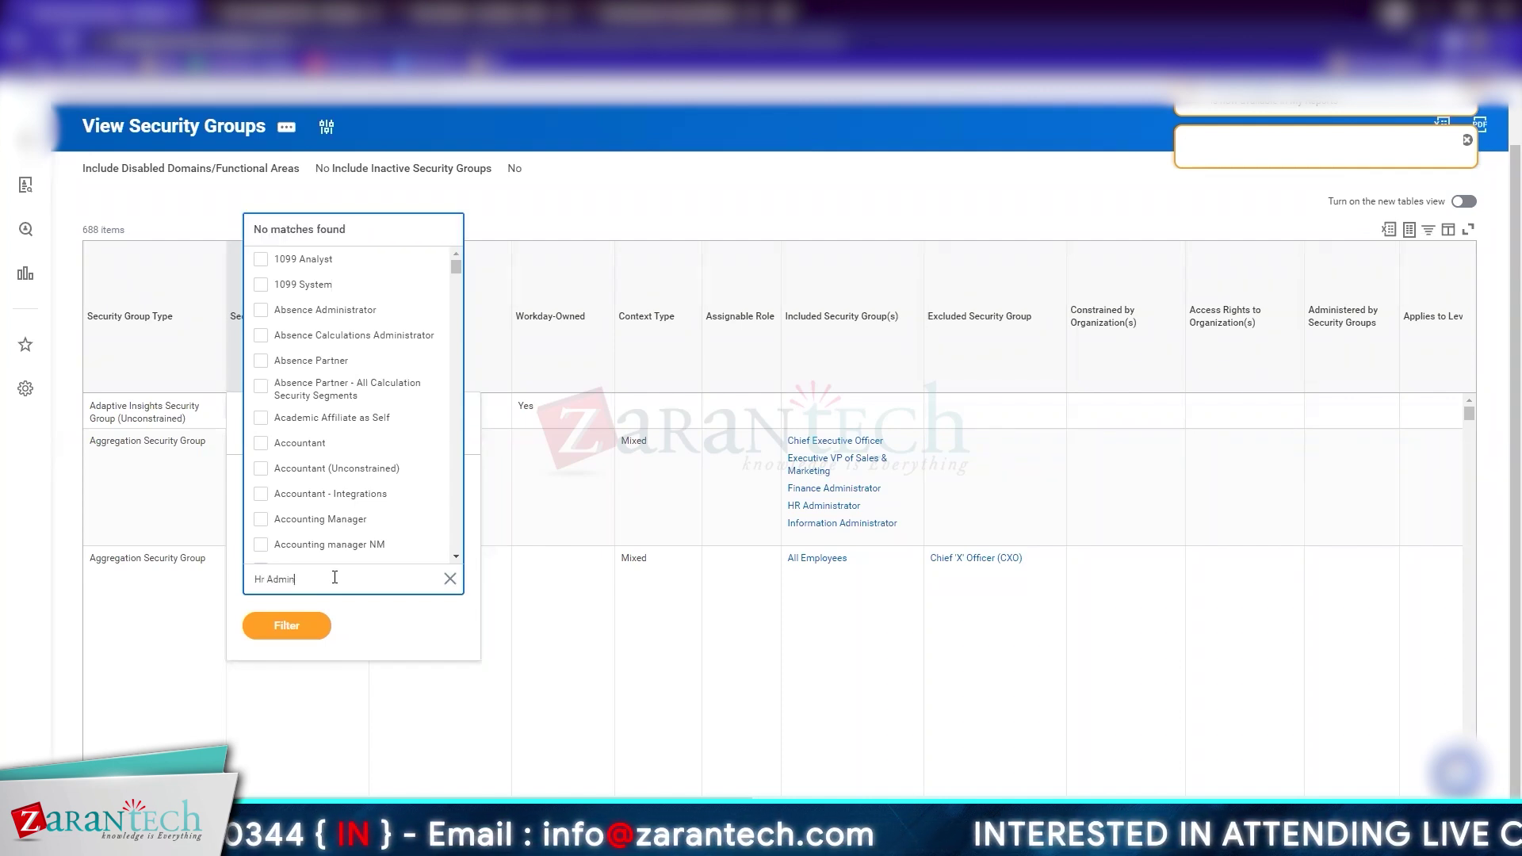
key("Return")
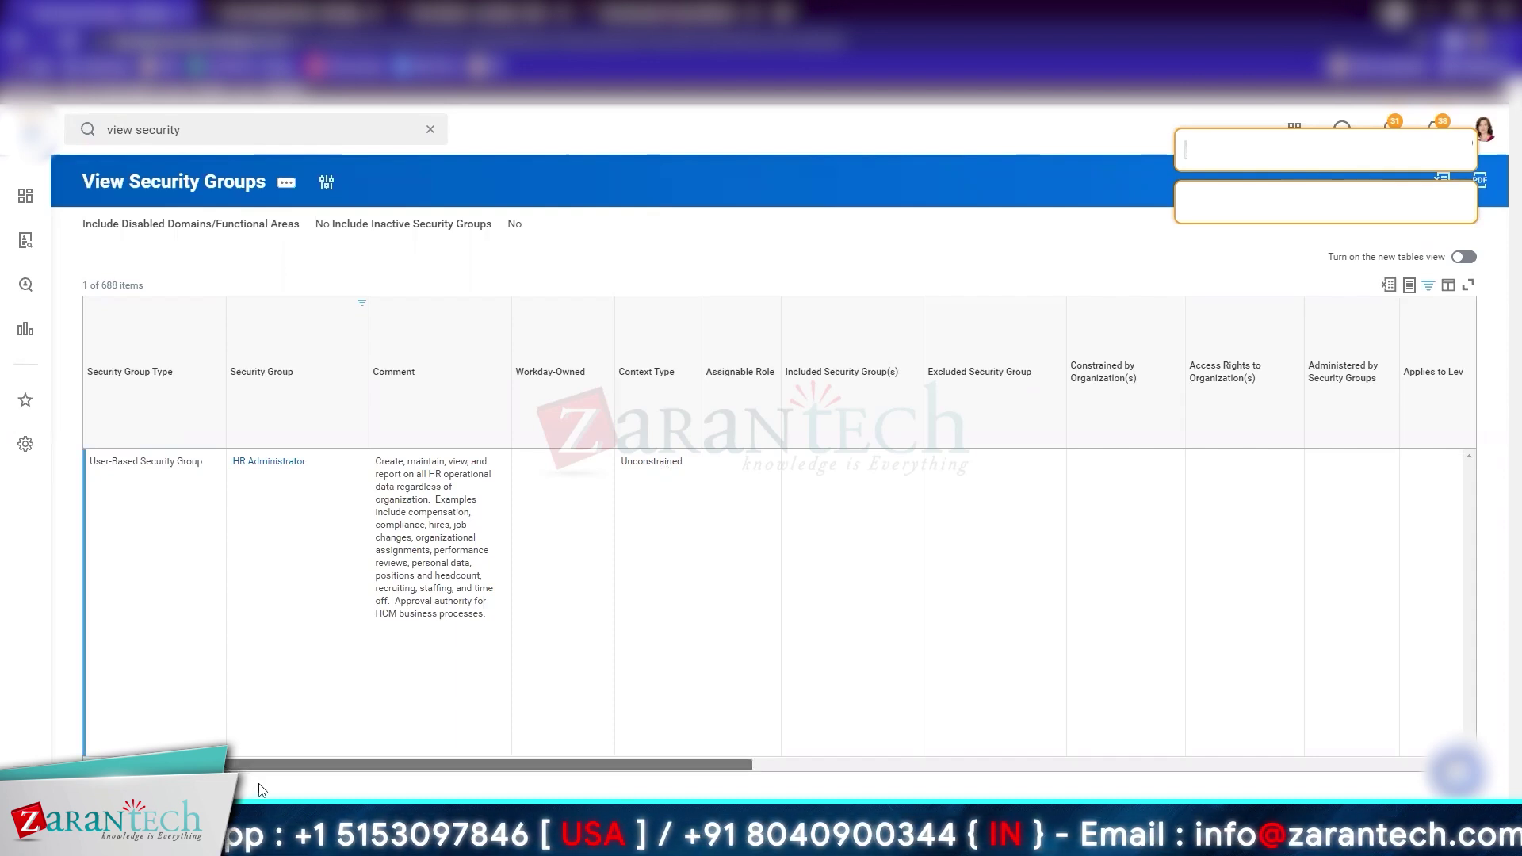
Expand the full list of domains granted to HR Administrator and examine it along with the business process access columns
scroll(261, 789, "right", 10)
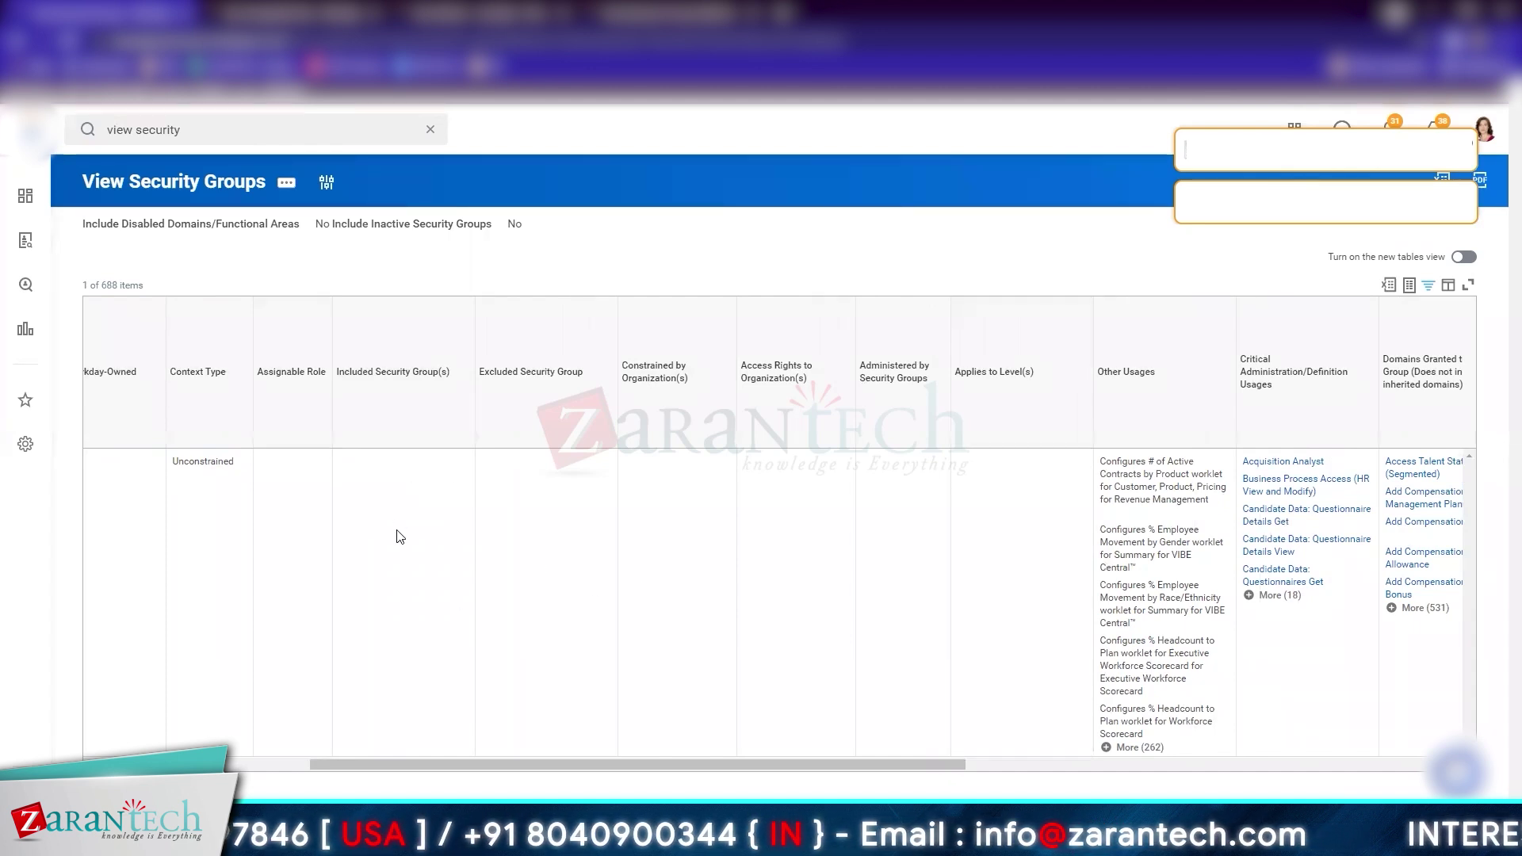
scroll(780, 769, "right", 10)
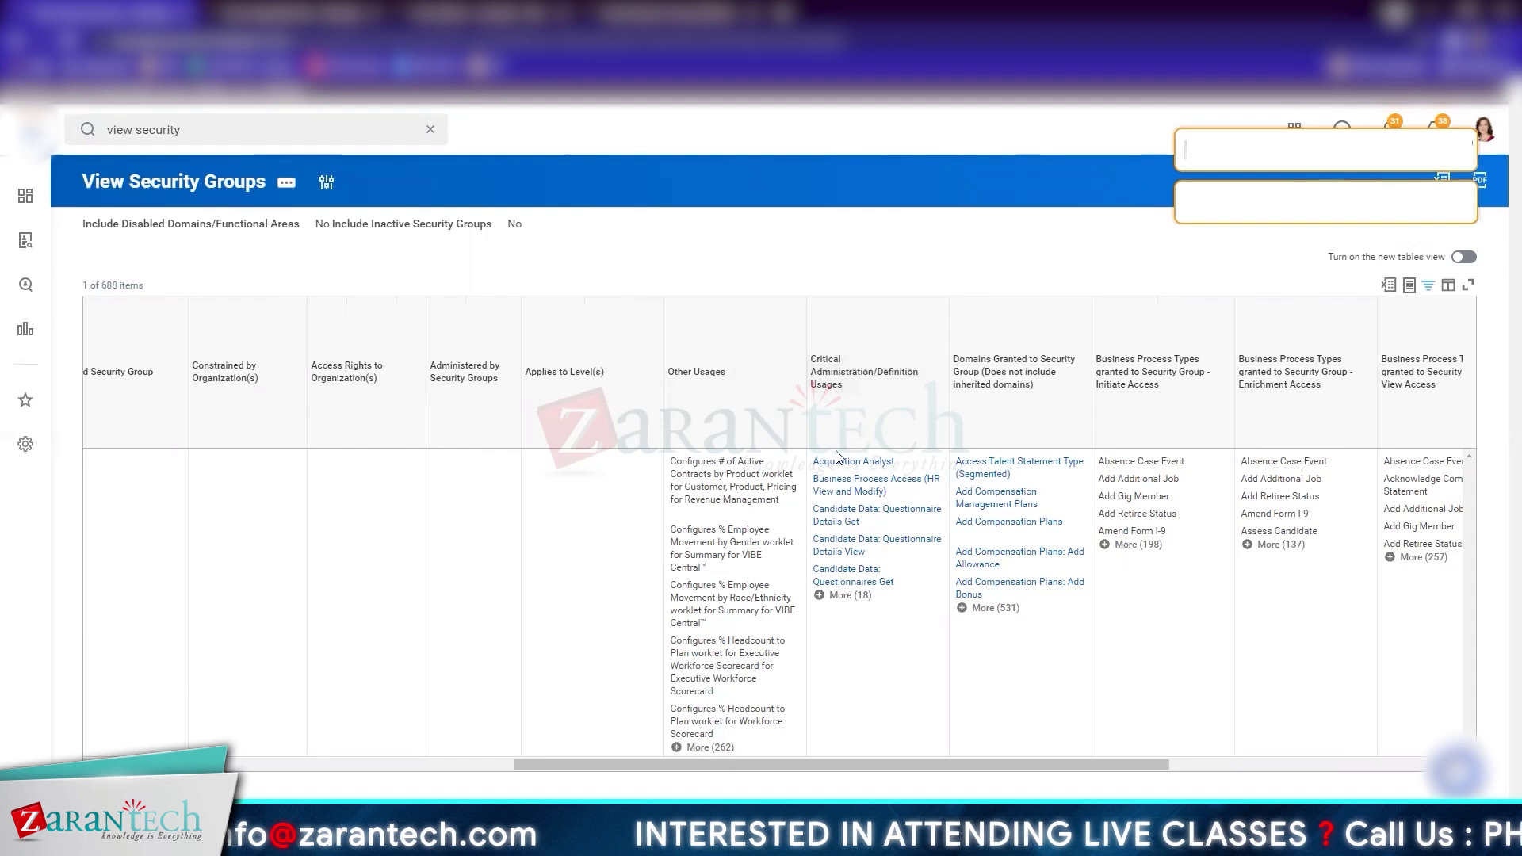
left_click_drag(987, 764, 1145, 782)
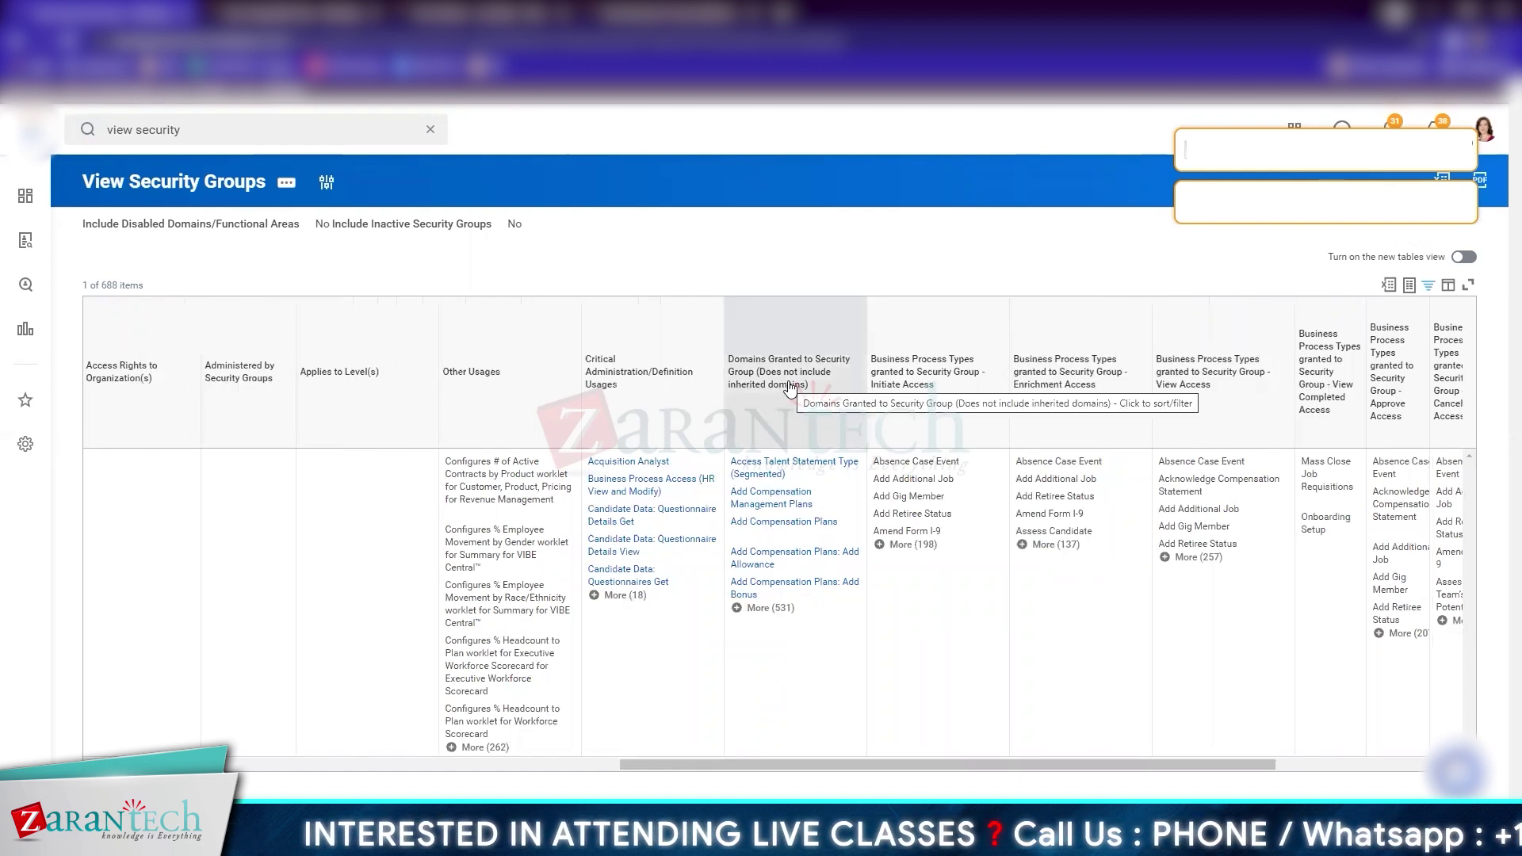
left_click(750, 609)
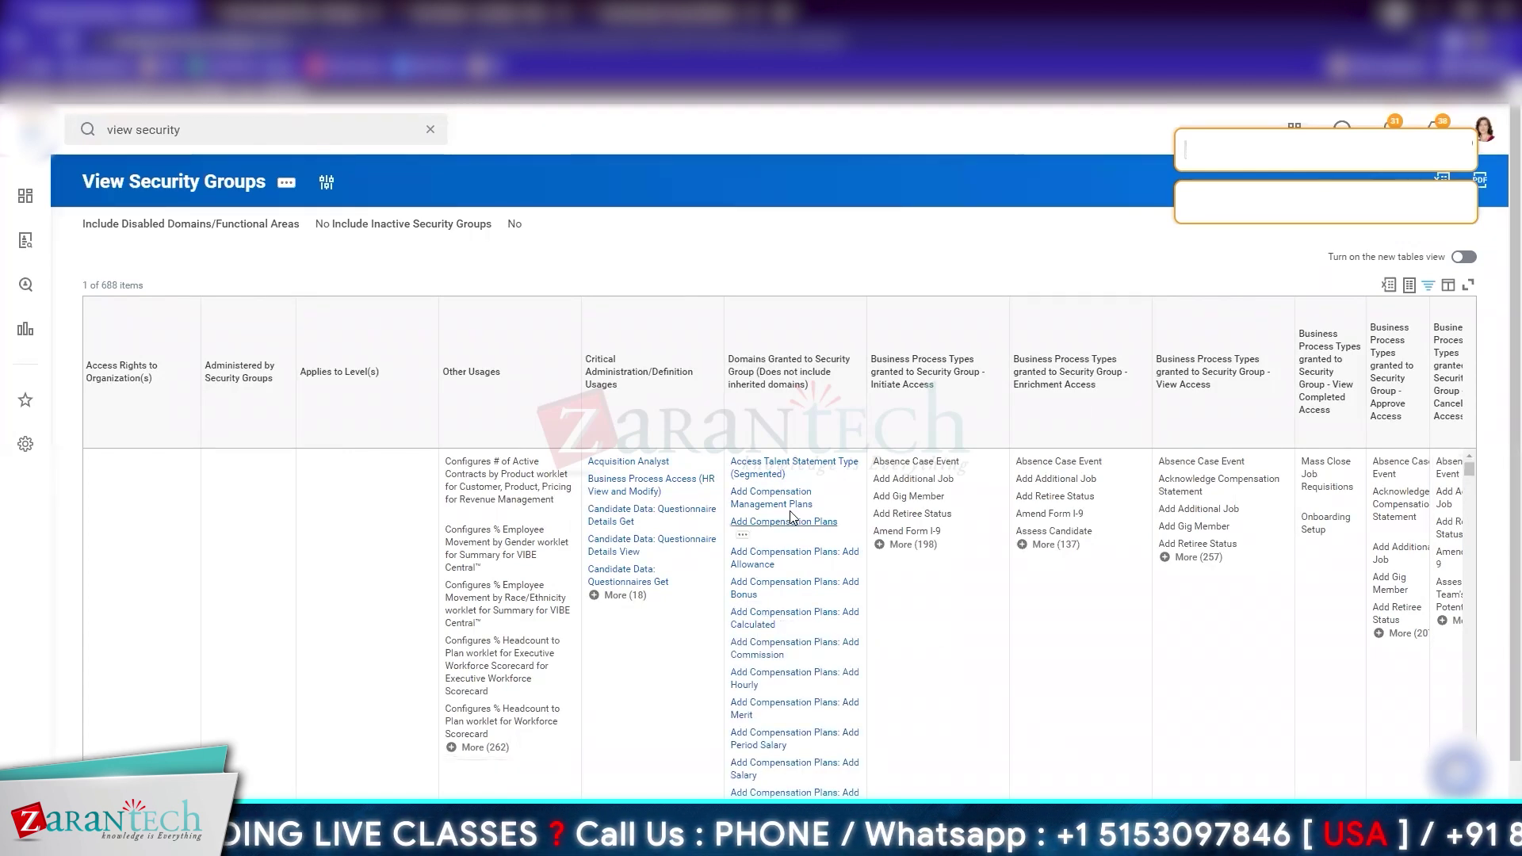
scroll(781, 670, "down", 5)
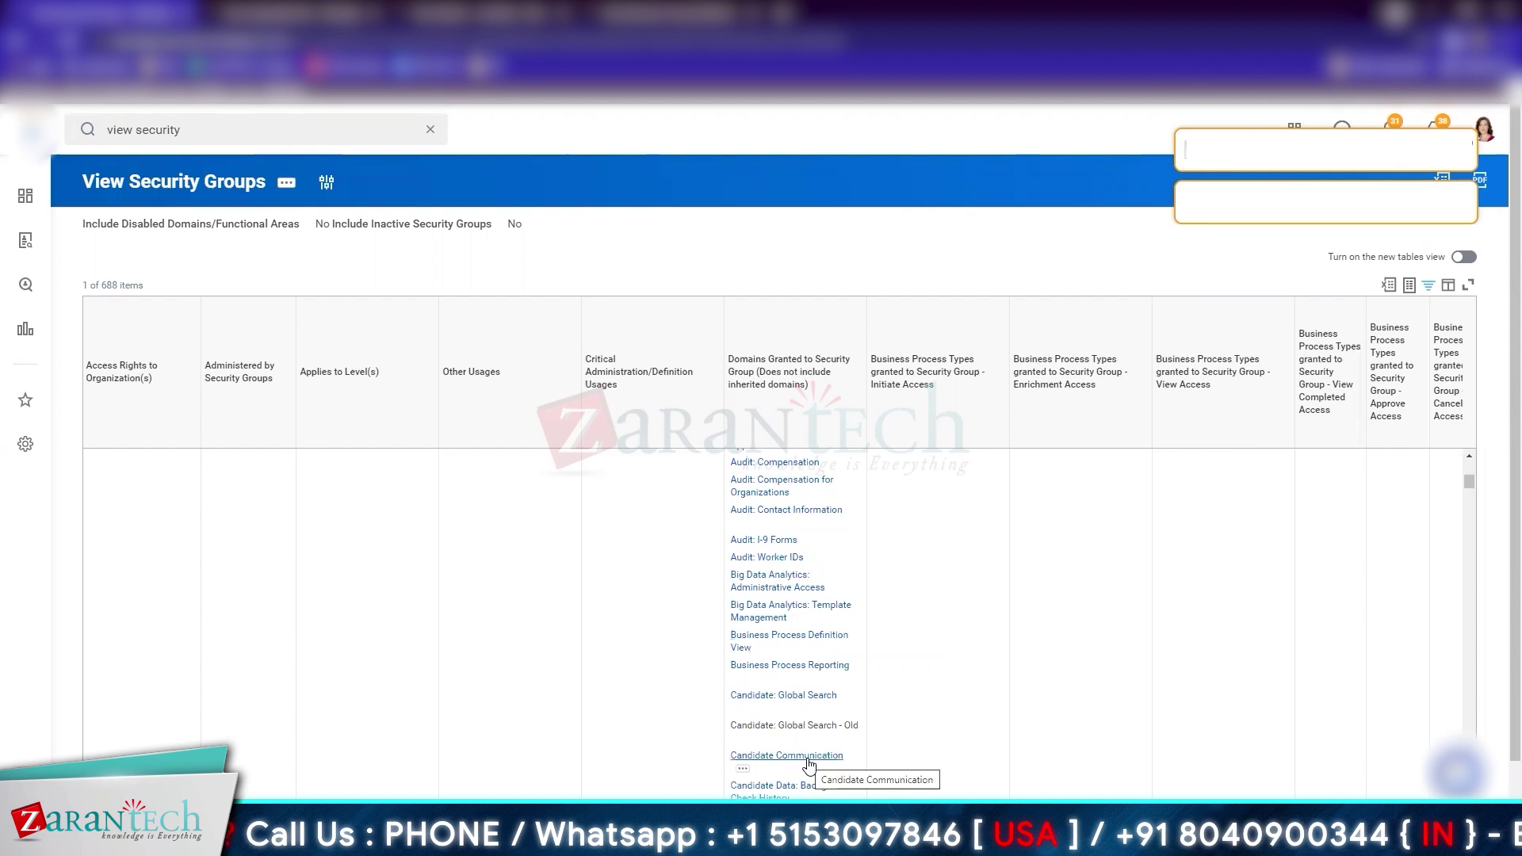
scroll(808, 763, "down", 2)
scroll(805, 670, "down", 4)
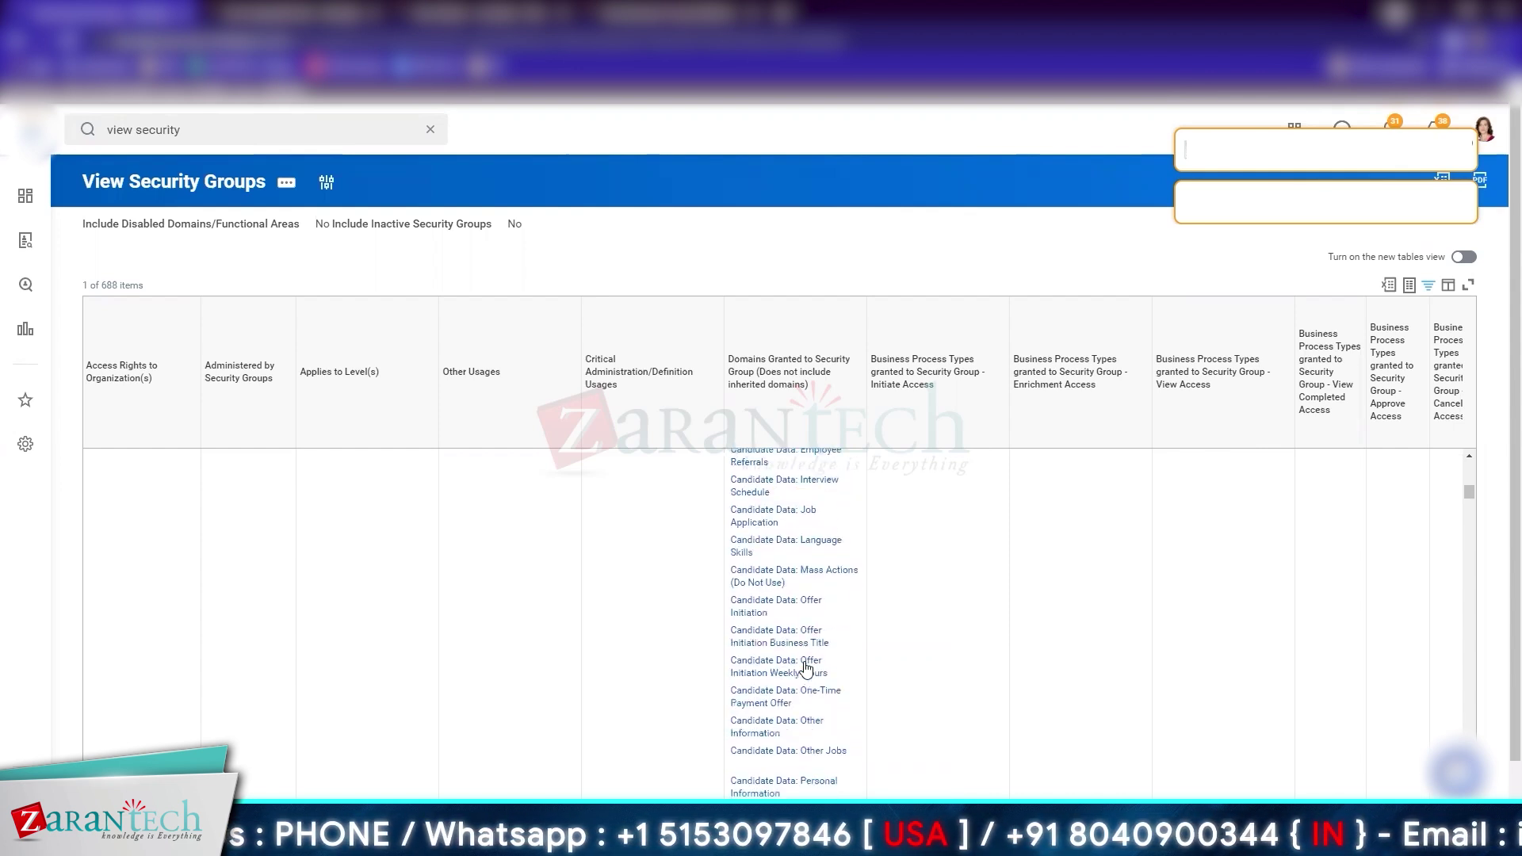
scroll(805, 705, "down", 8)
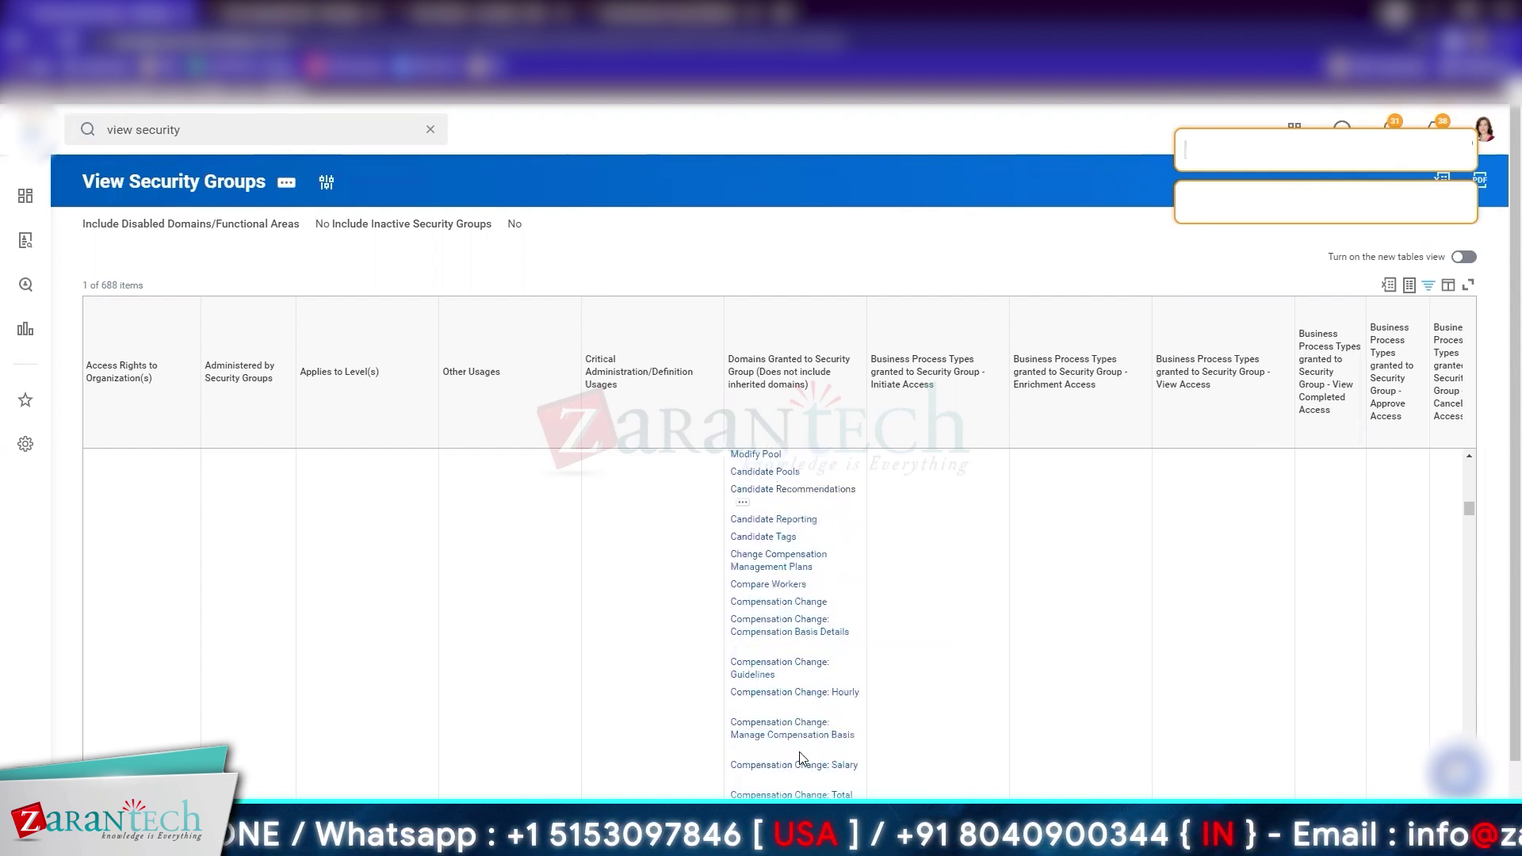
scroll(802, 759, "down", 8)
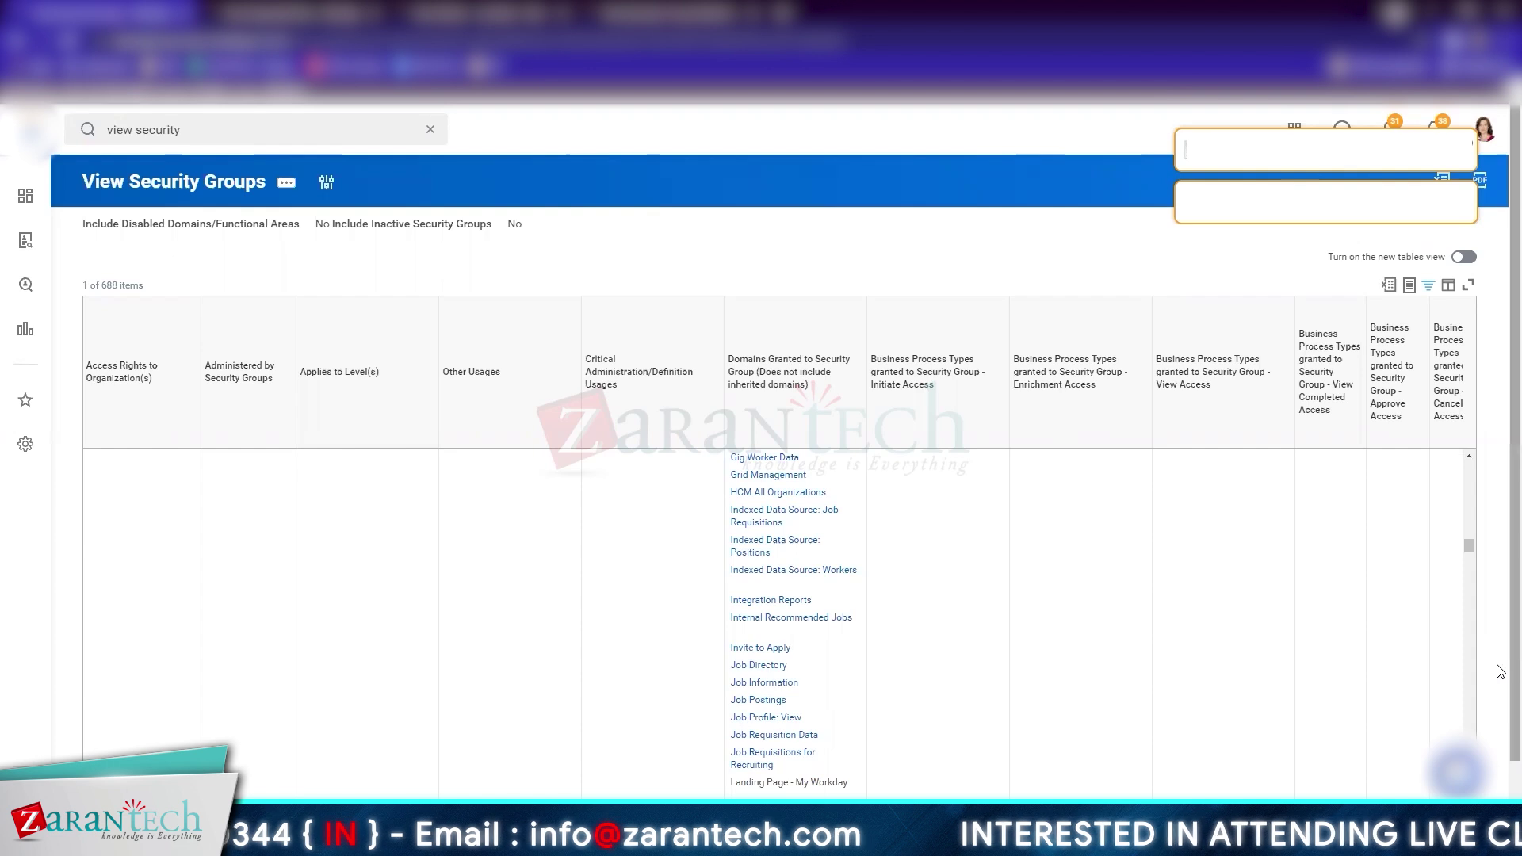
scroll(912, 654, "up", 15)
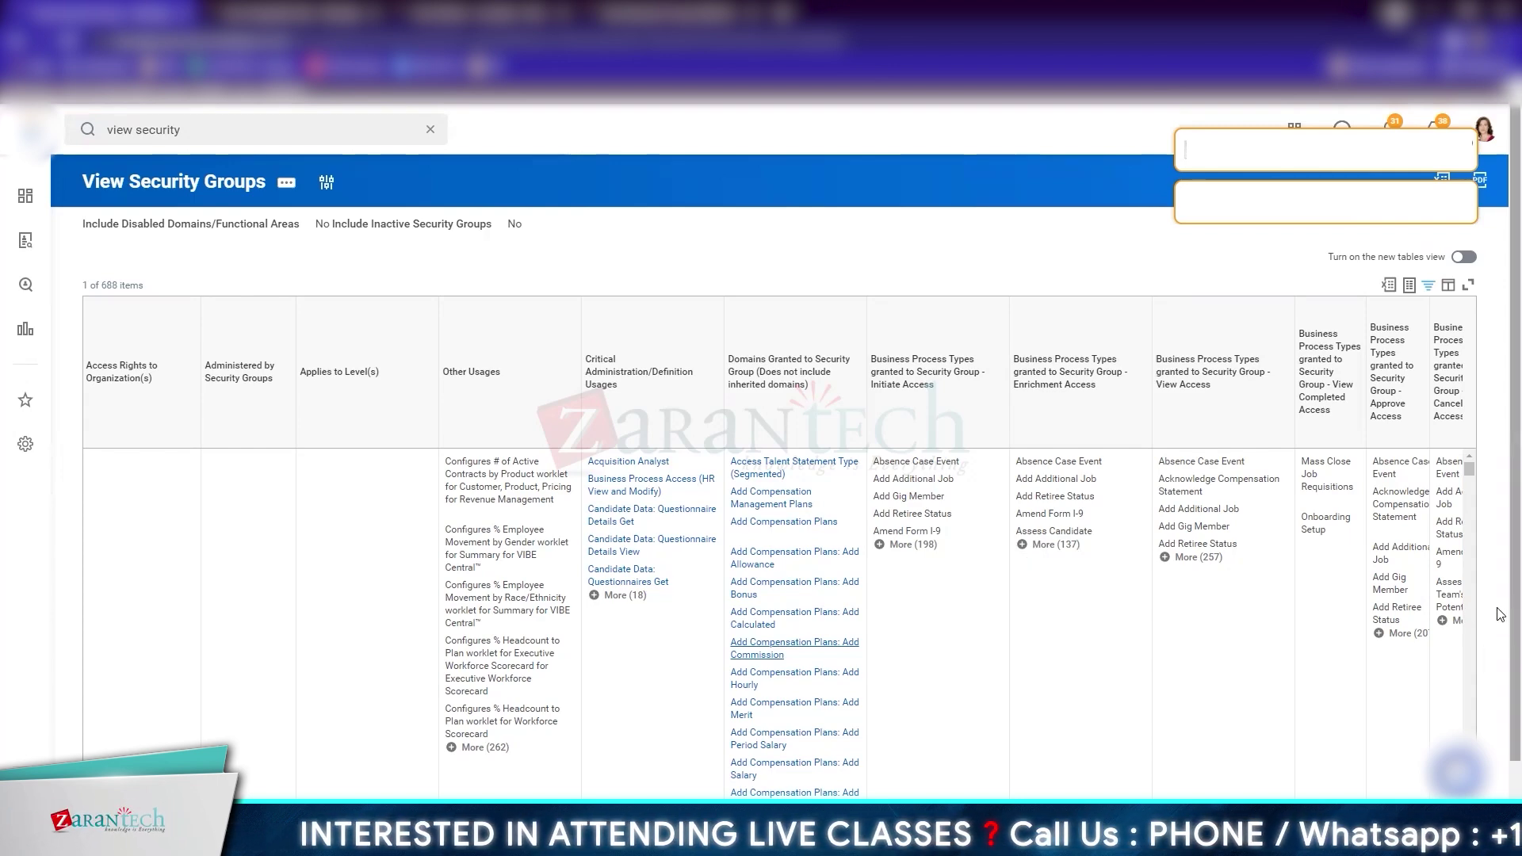
scroll(1340, 780, "down", 1)
left_click_drag(794, 802, 968, 803)
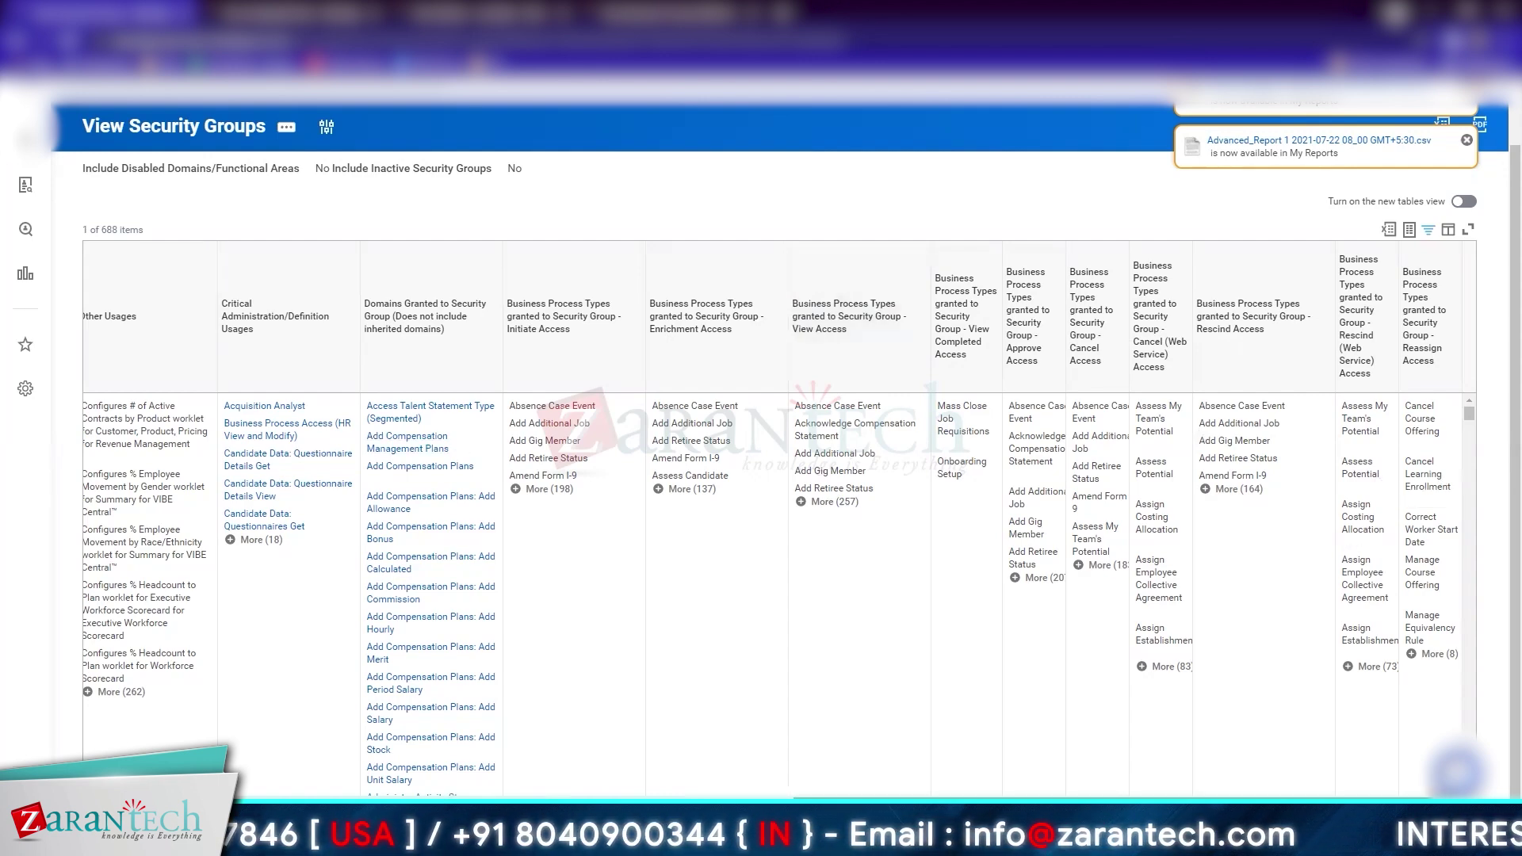
Open the HR Administrator security group's details from the filtered report
left_click_drag(1122, 803, 423, 802)
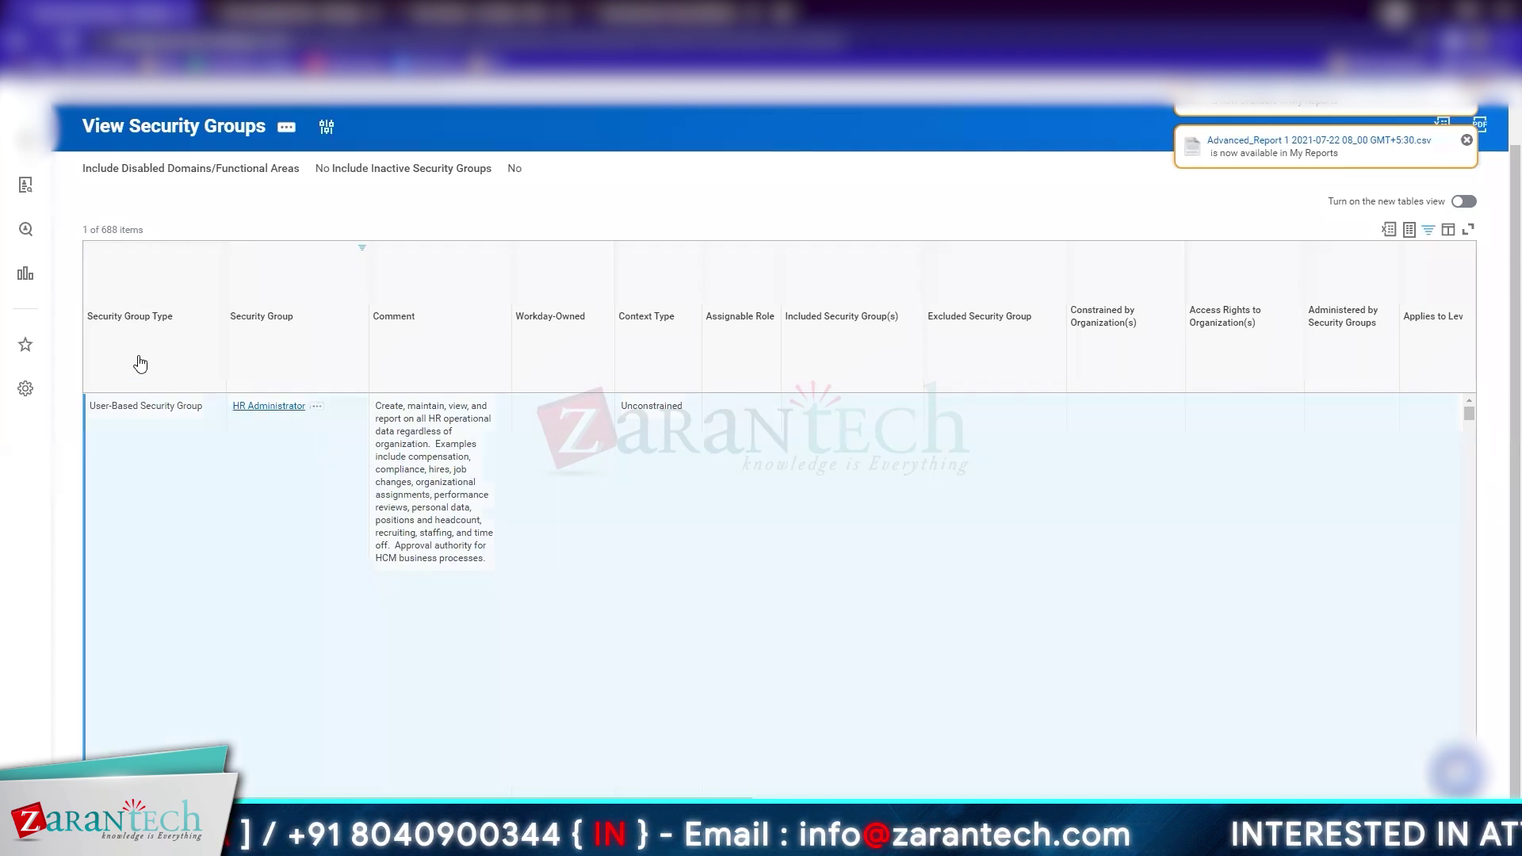
left_click(307, 464)
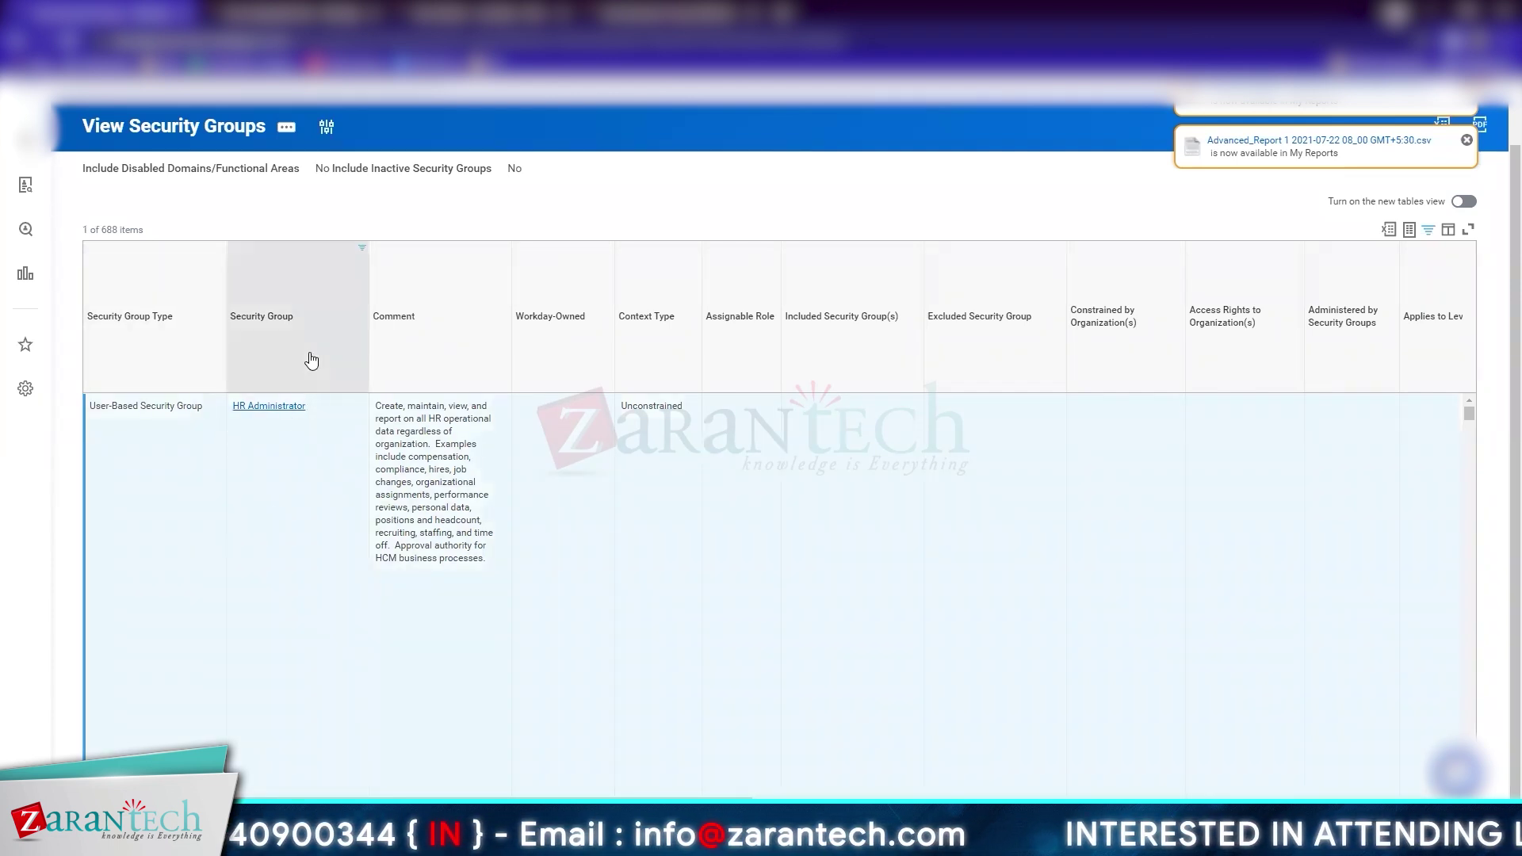
left_click(290, 407)
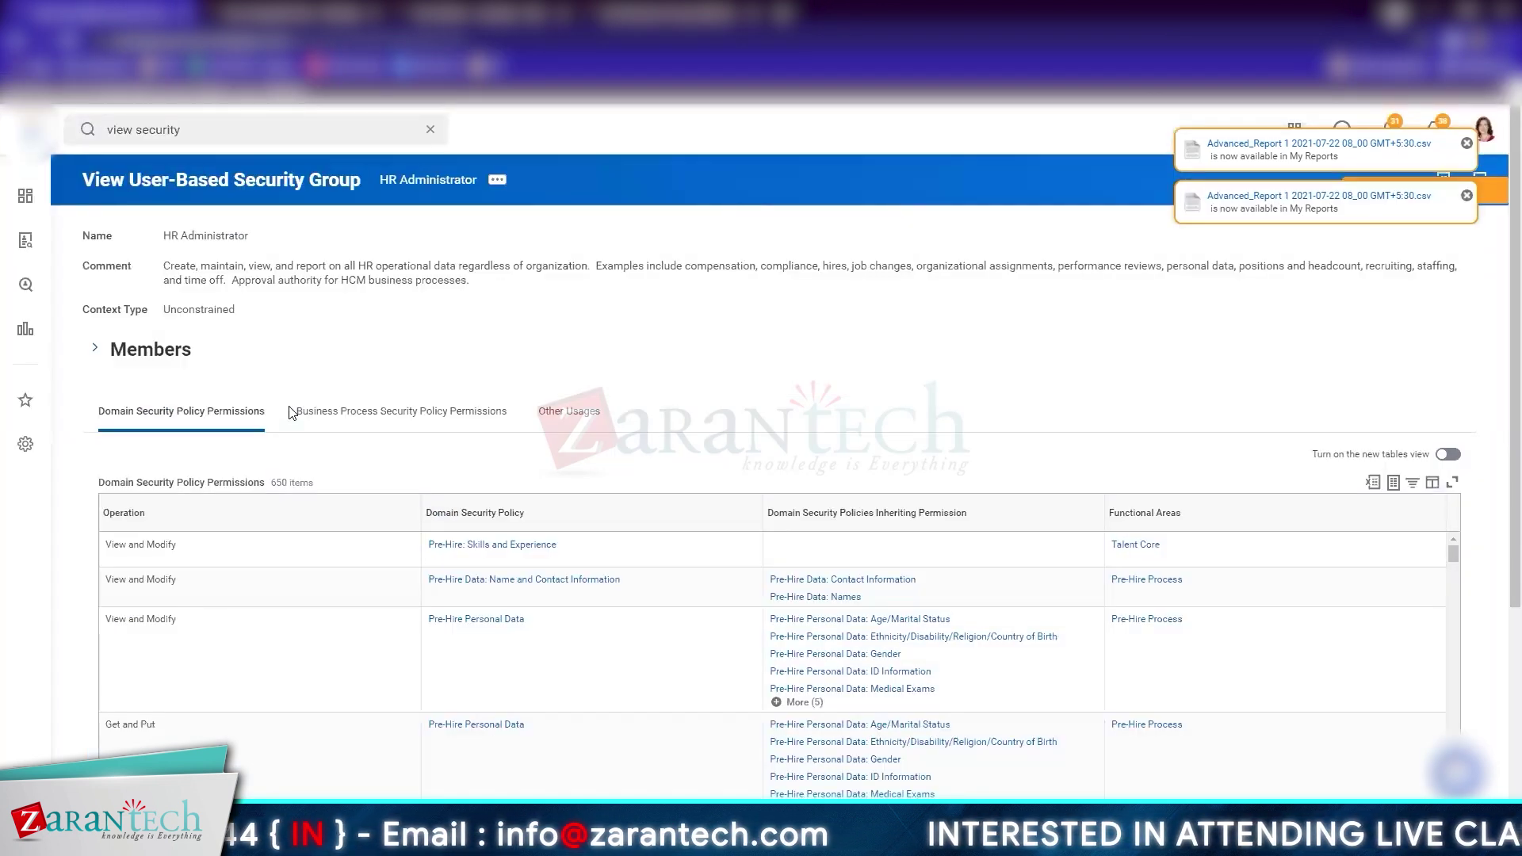
Find the View Security Group report and run it for the HR Administrator group
left_click(317, 128)
type("view secu")
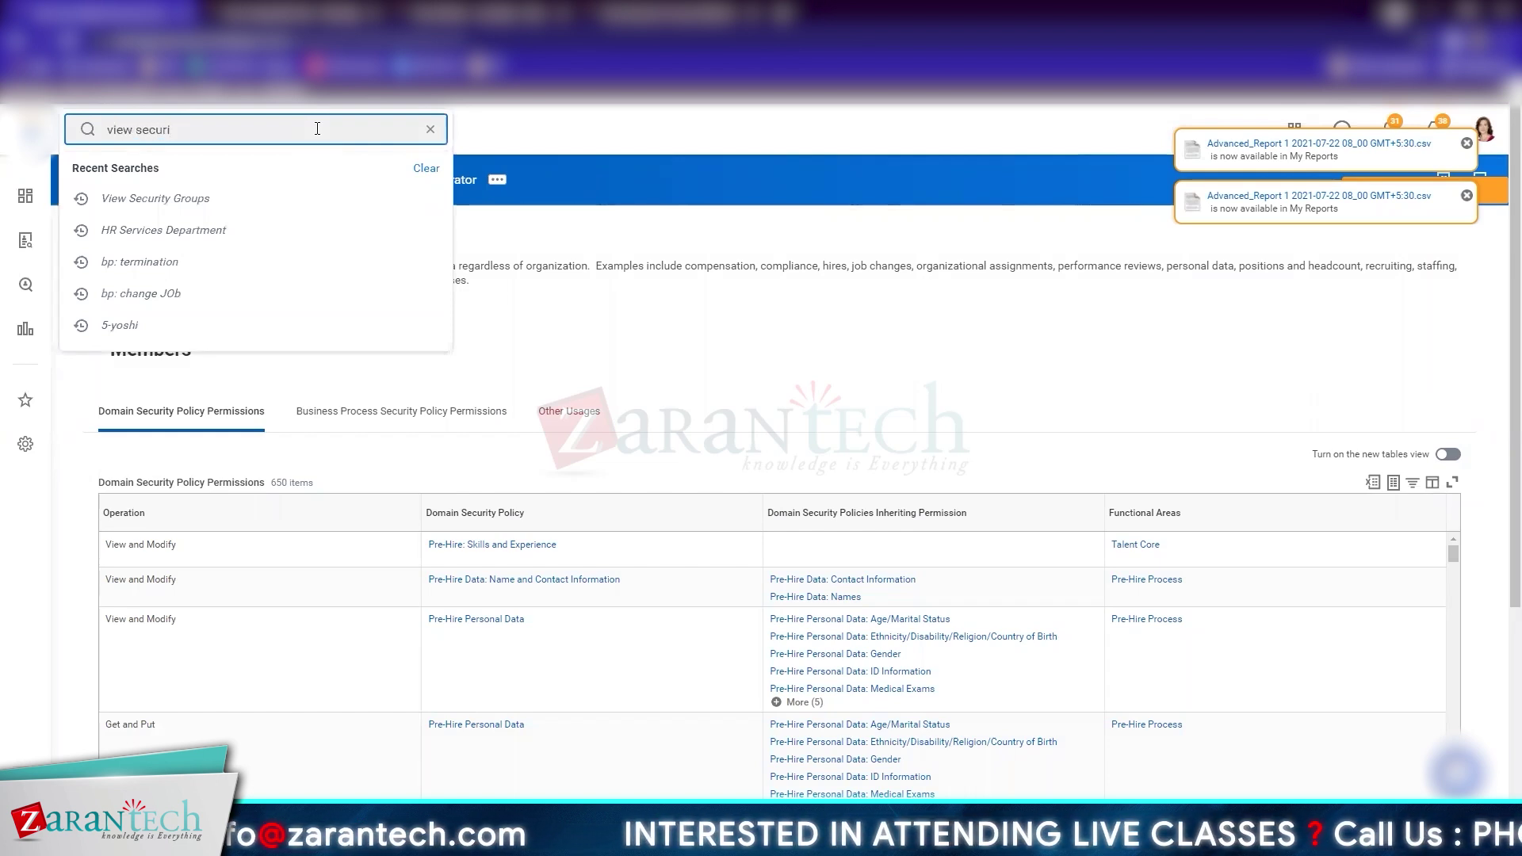
key("Down")
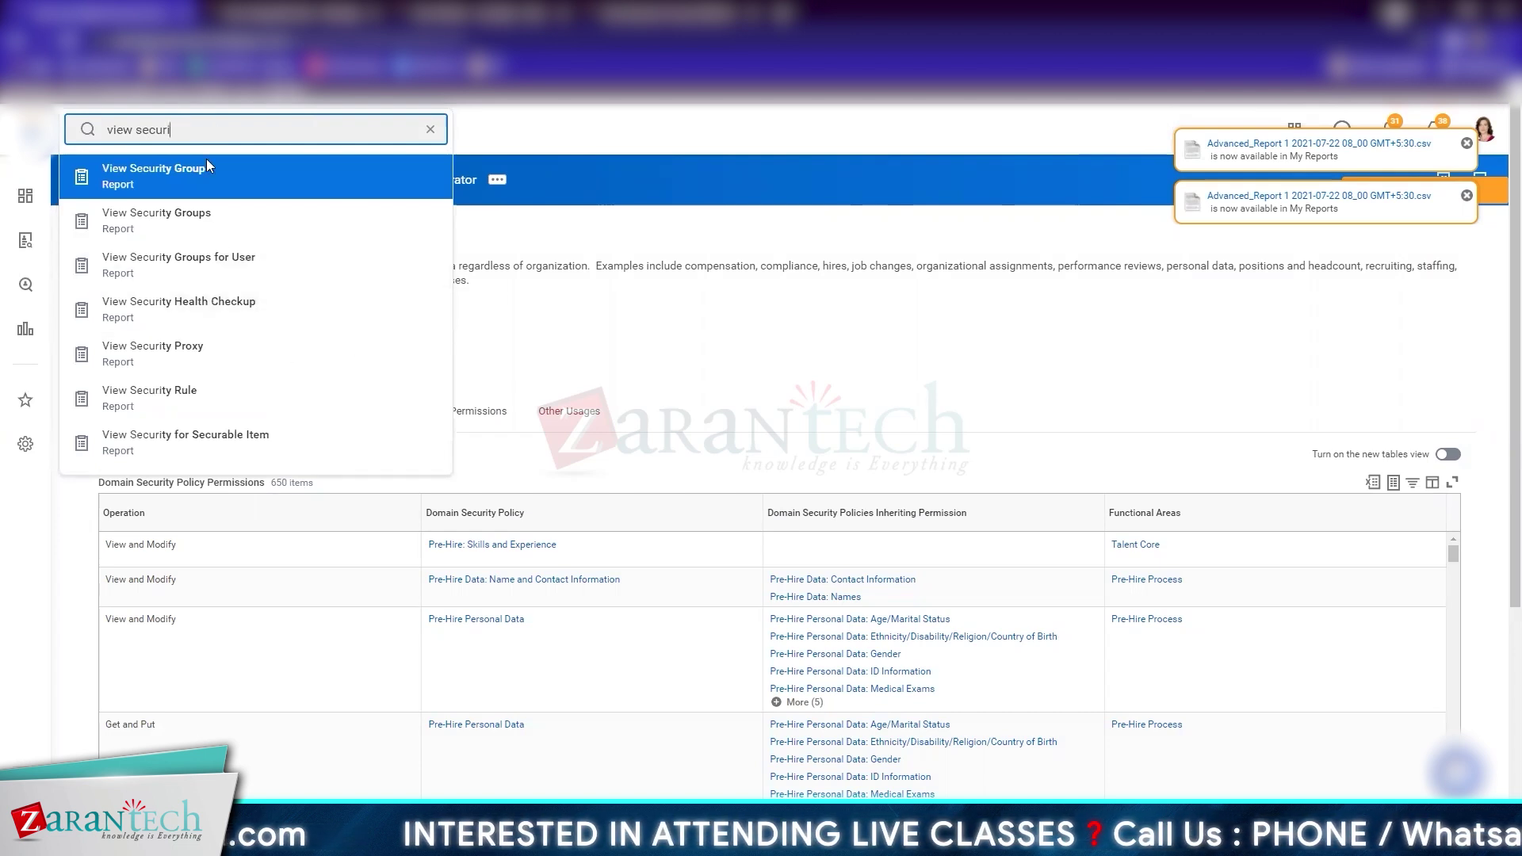
key("Return")
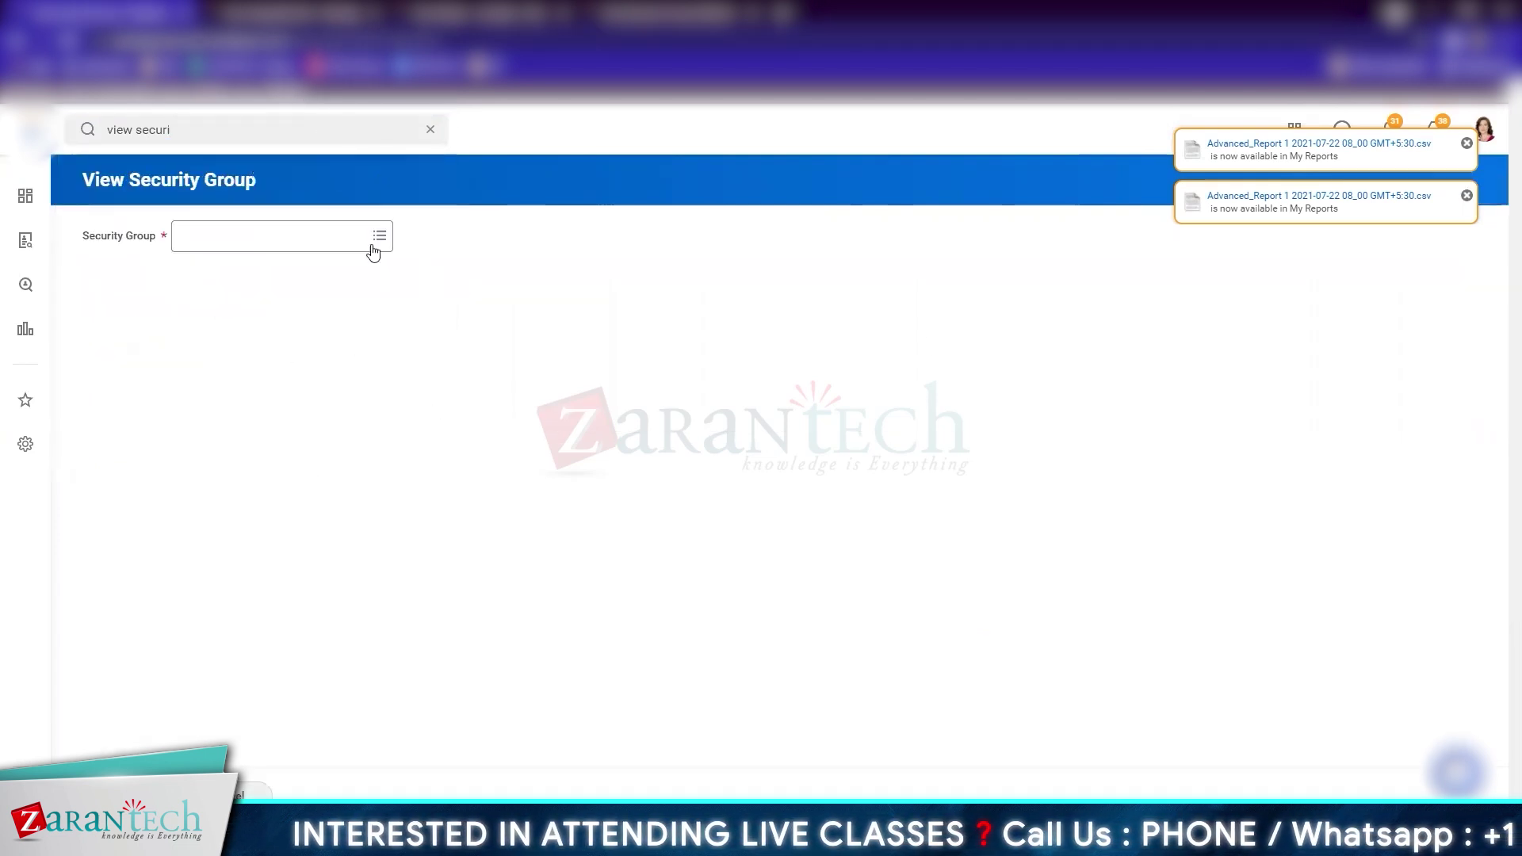
left_click(325, 251)
type("hr admin")
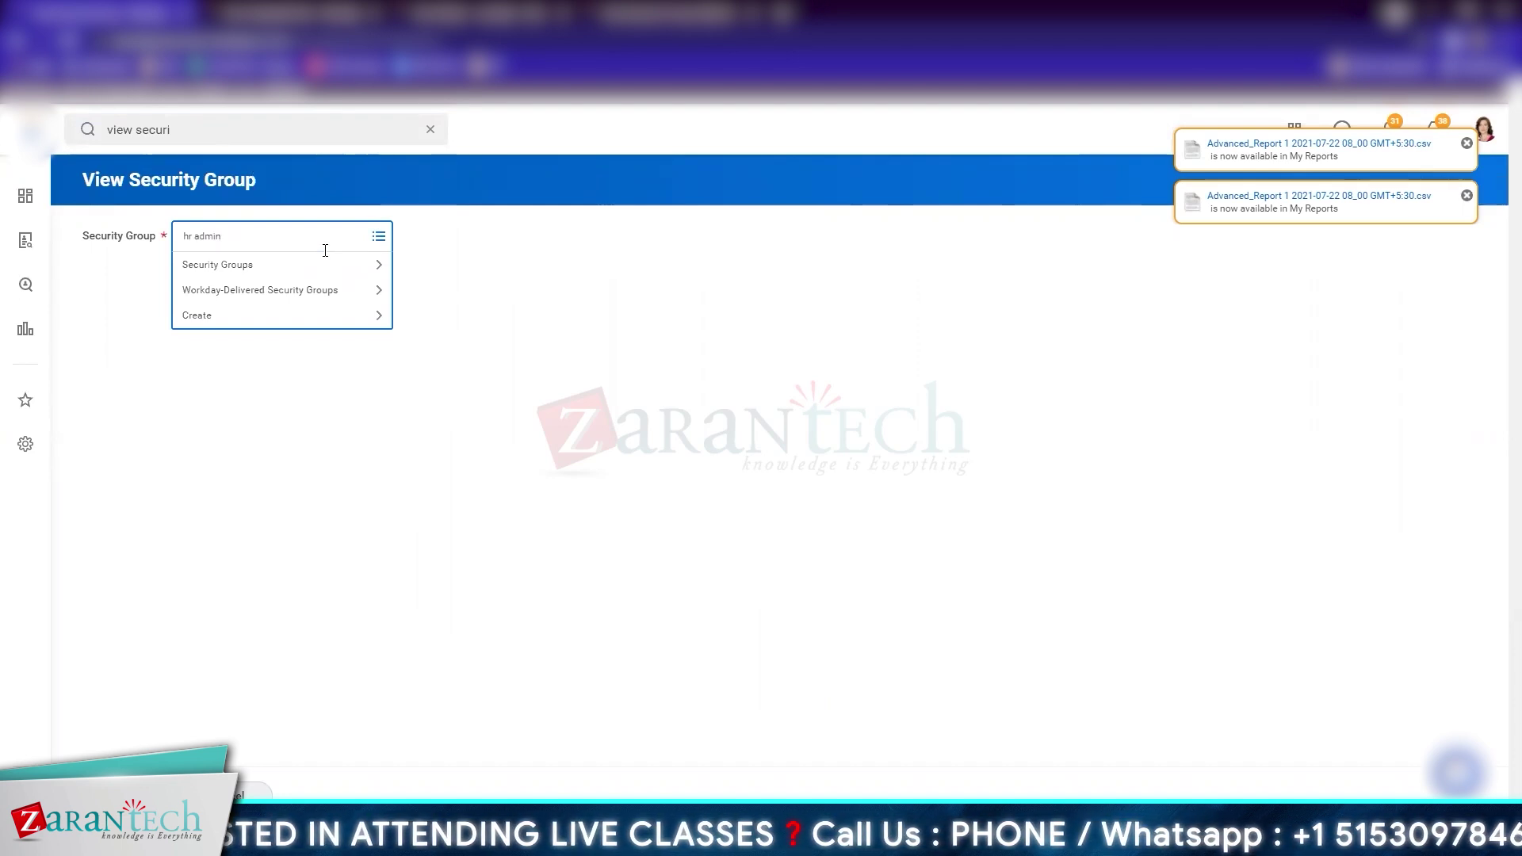
key("Return")
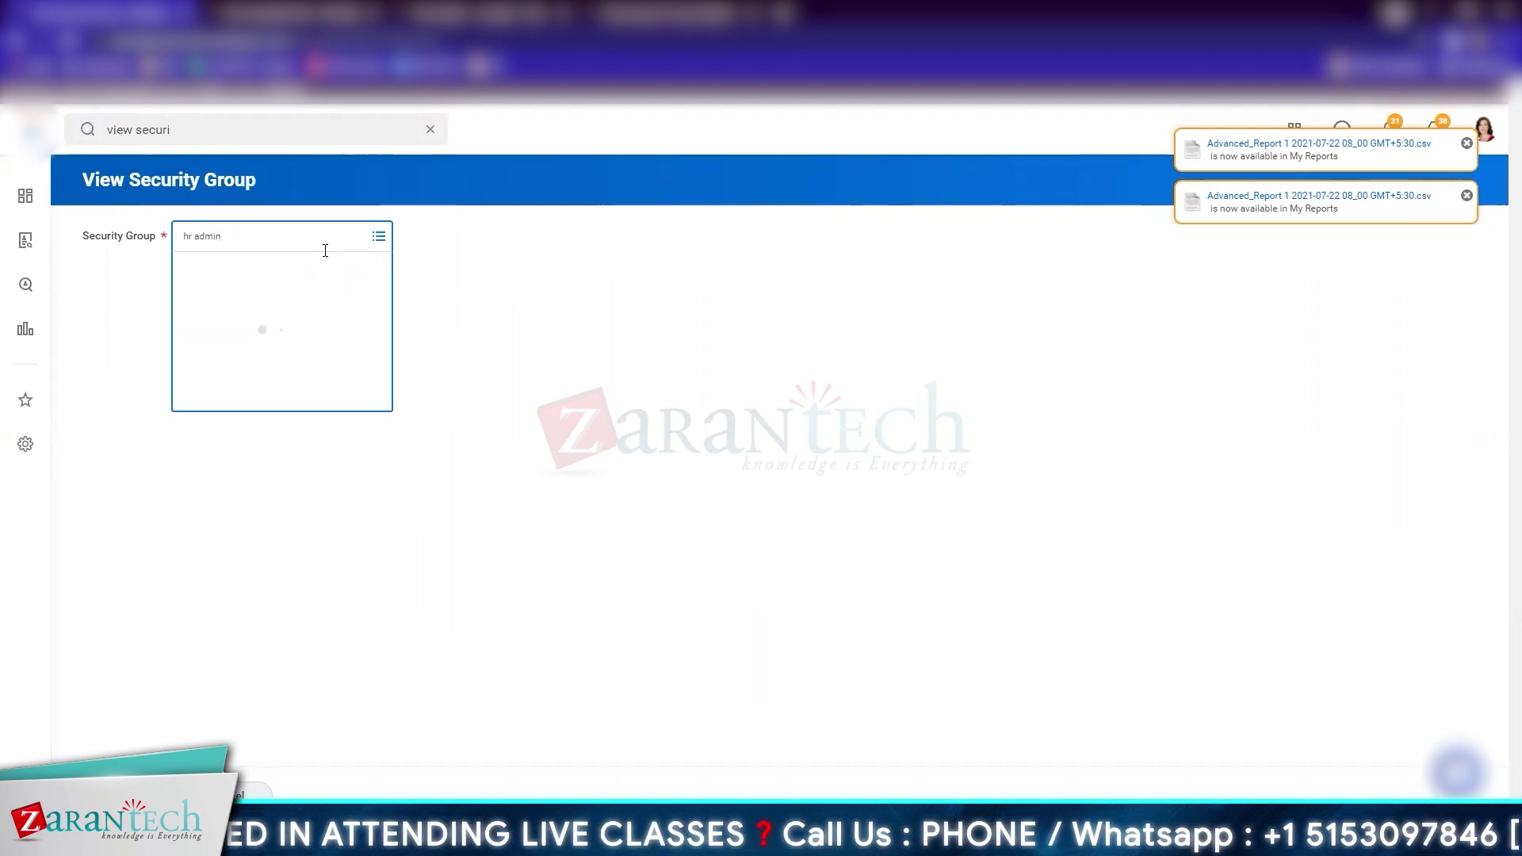
left_click(258, 299)
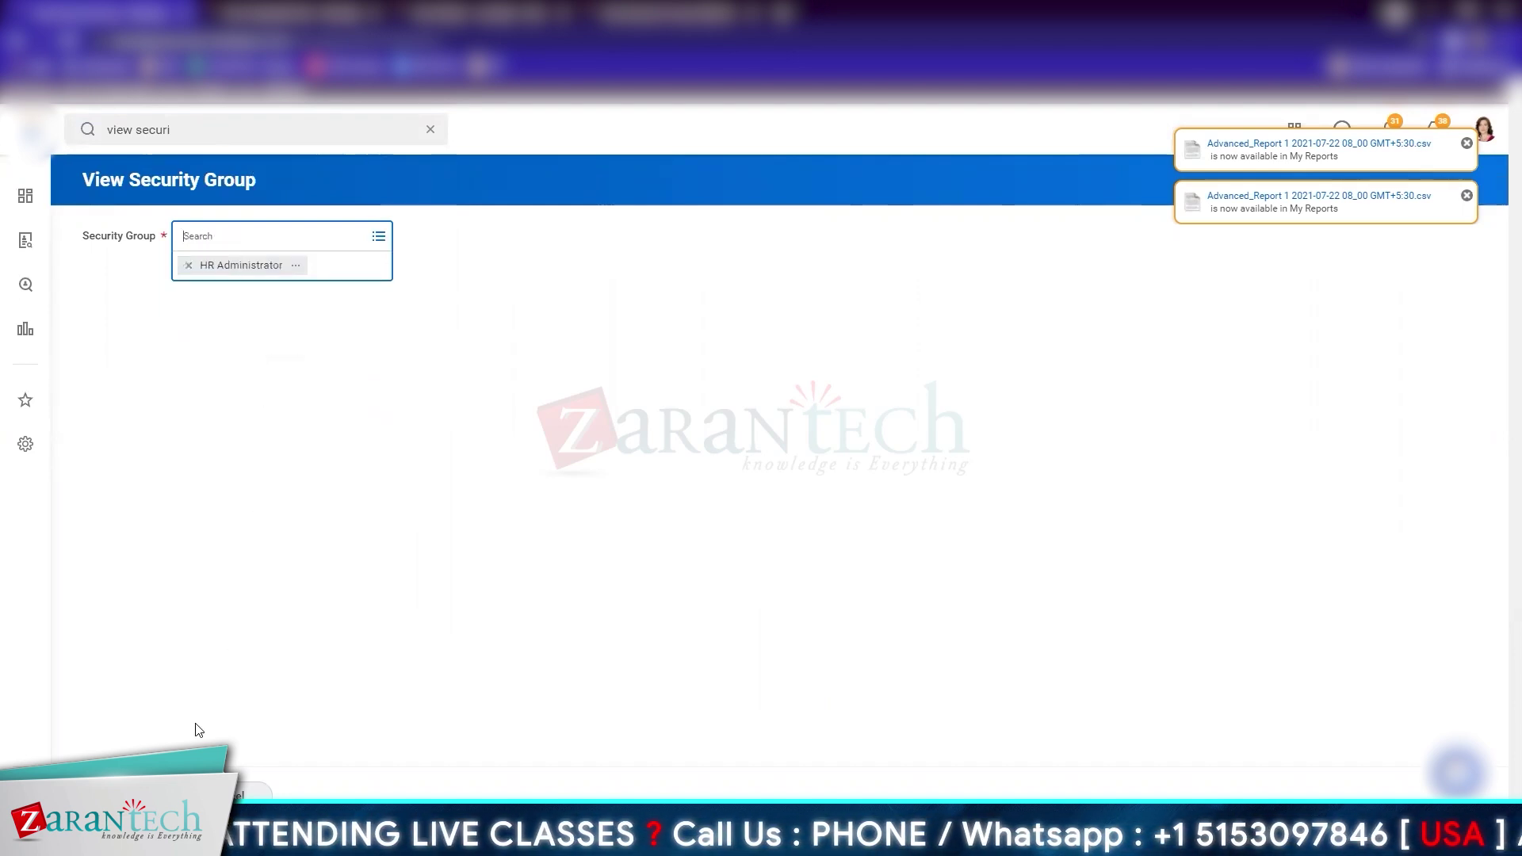
left_click(159, 795)
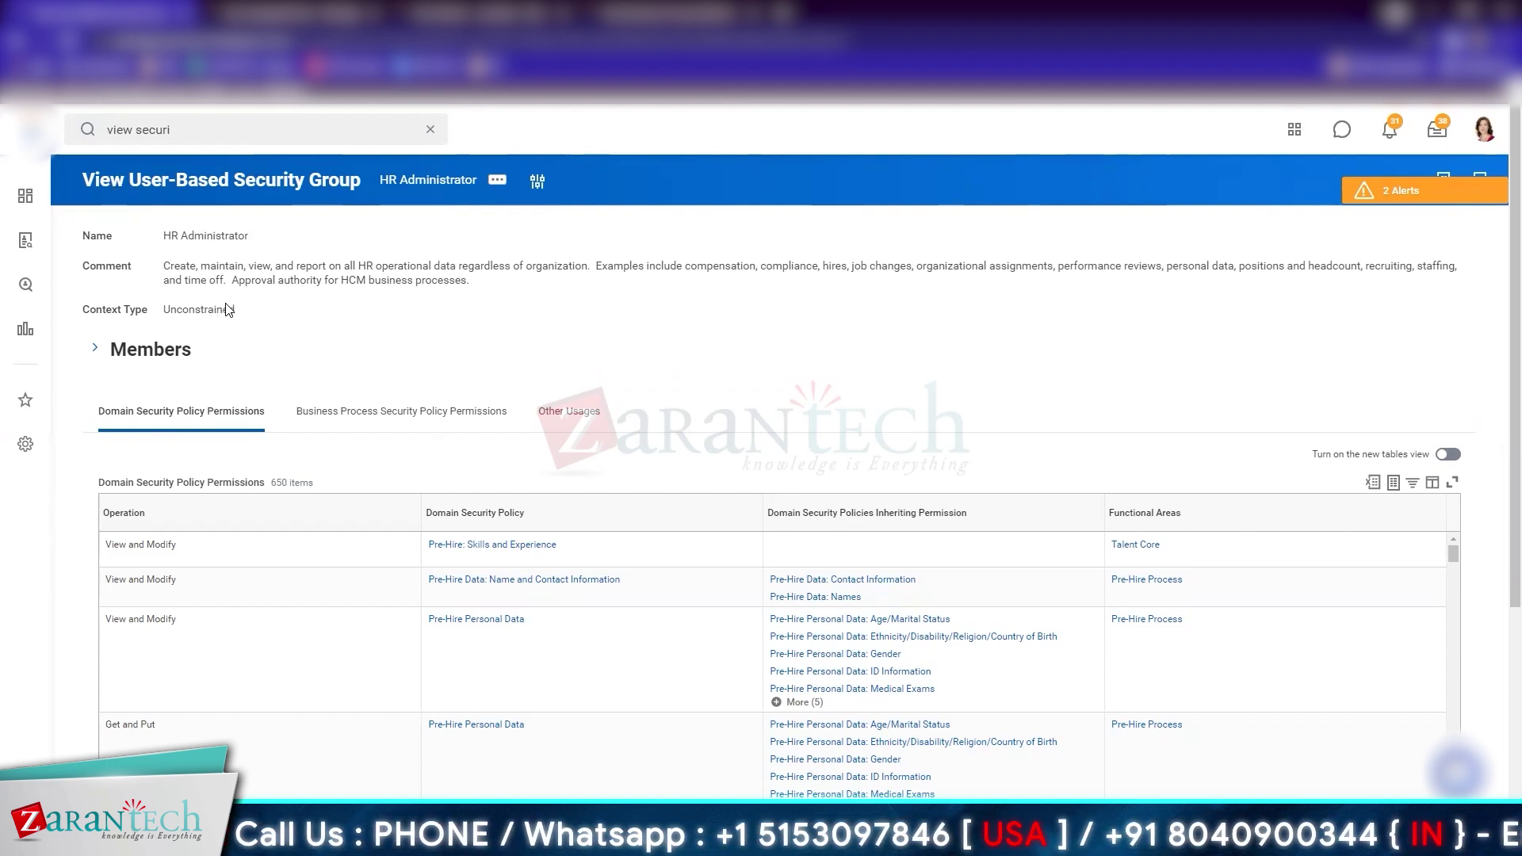
Expand HR Administrator's members and examine its domain security policy permissions, including the View and Modify and Get and Put operations
mouse_move(221, 320)
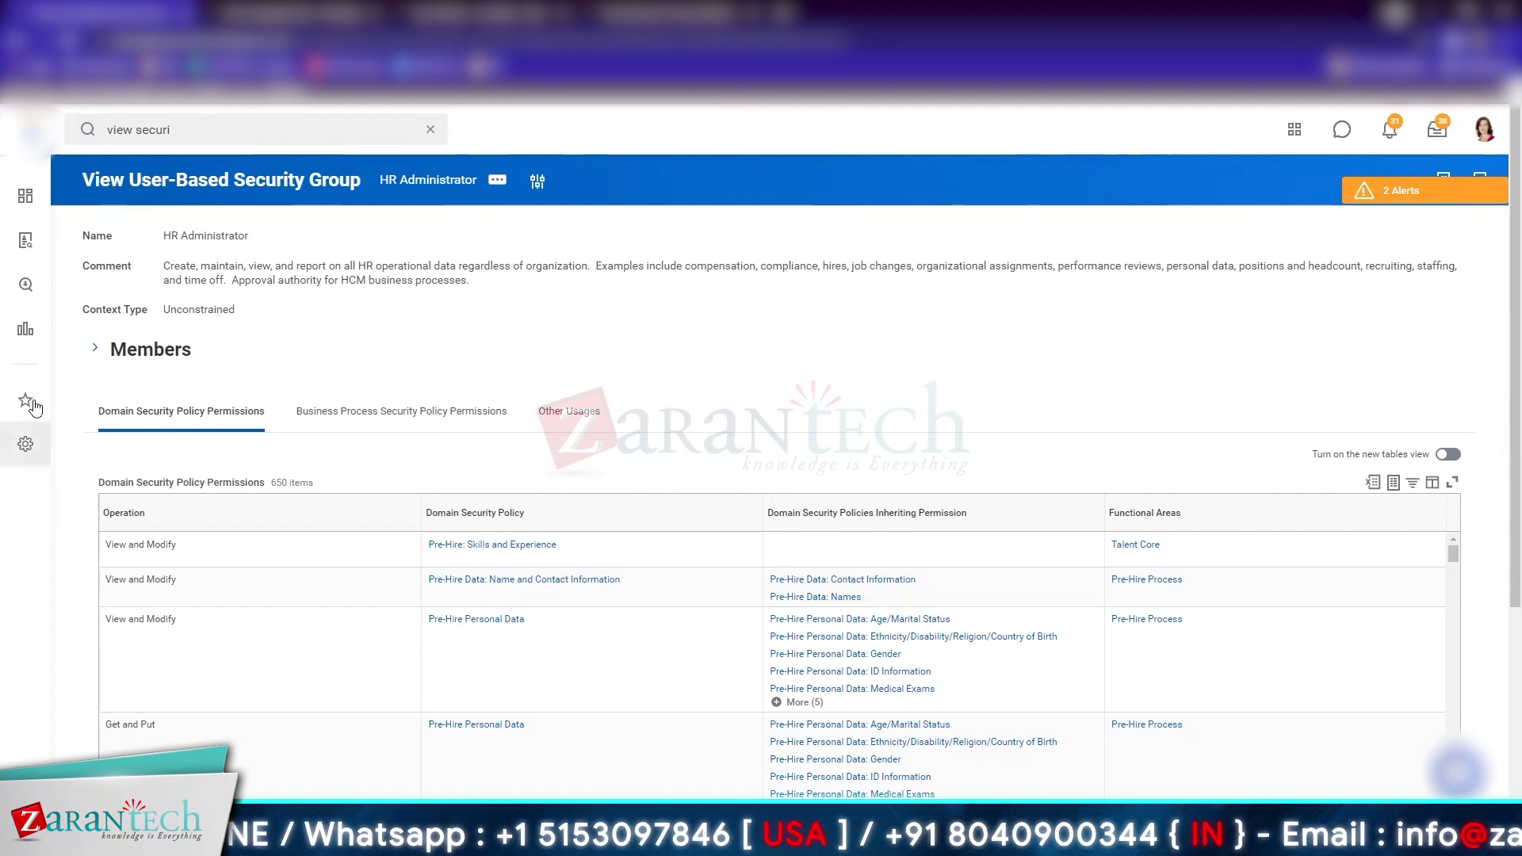
left_click(96, 349)
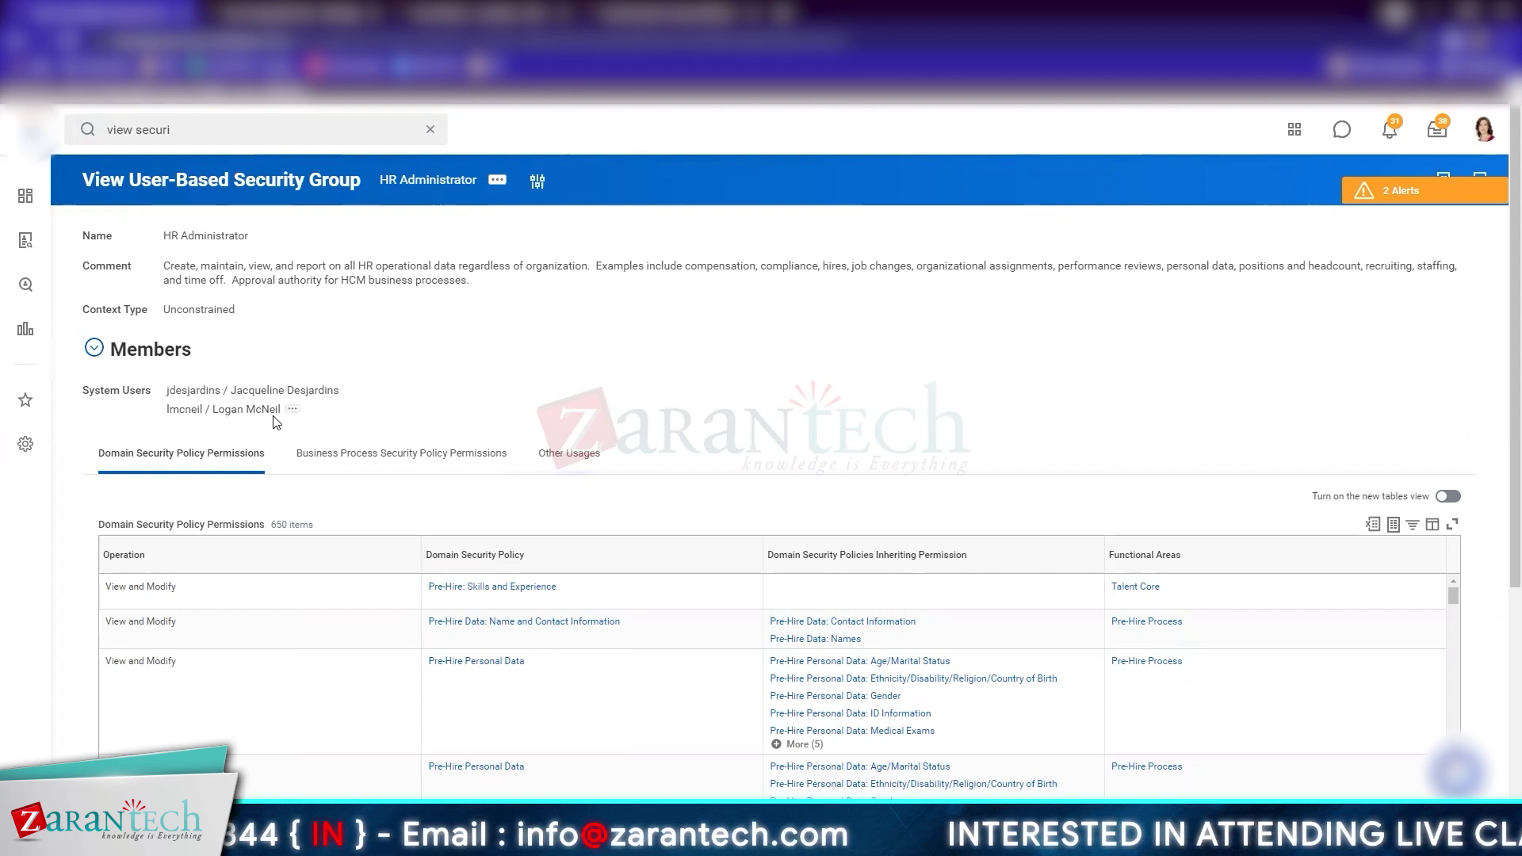
scroll(276, 422, "down", 2)
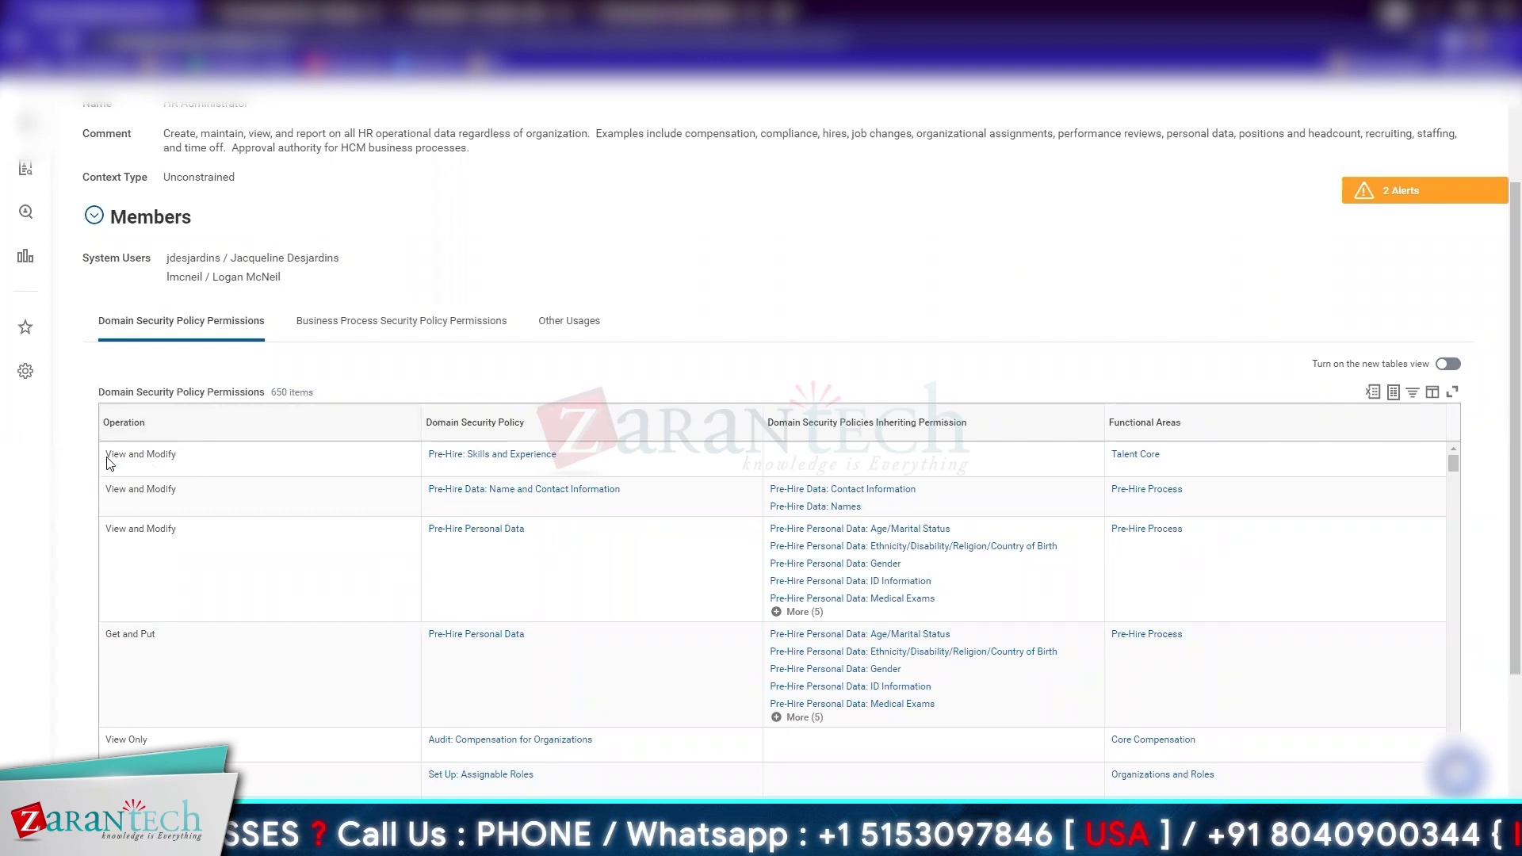
left_click_drag(109, 463, 203, 478)
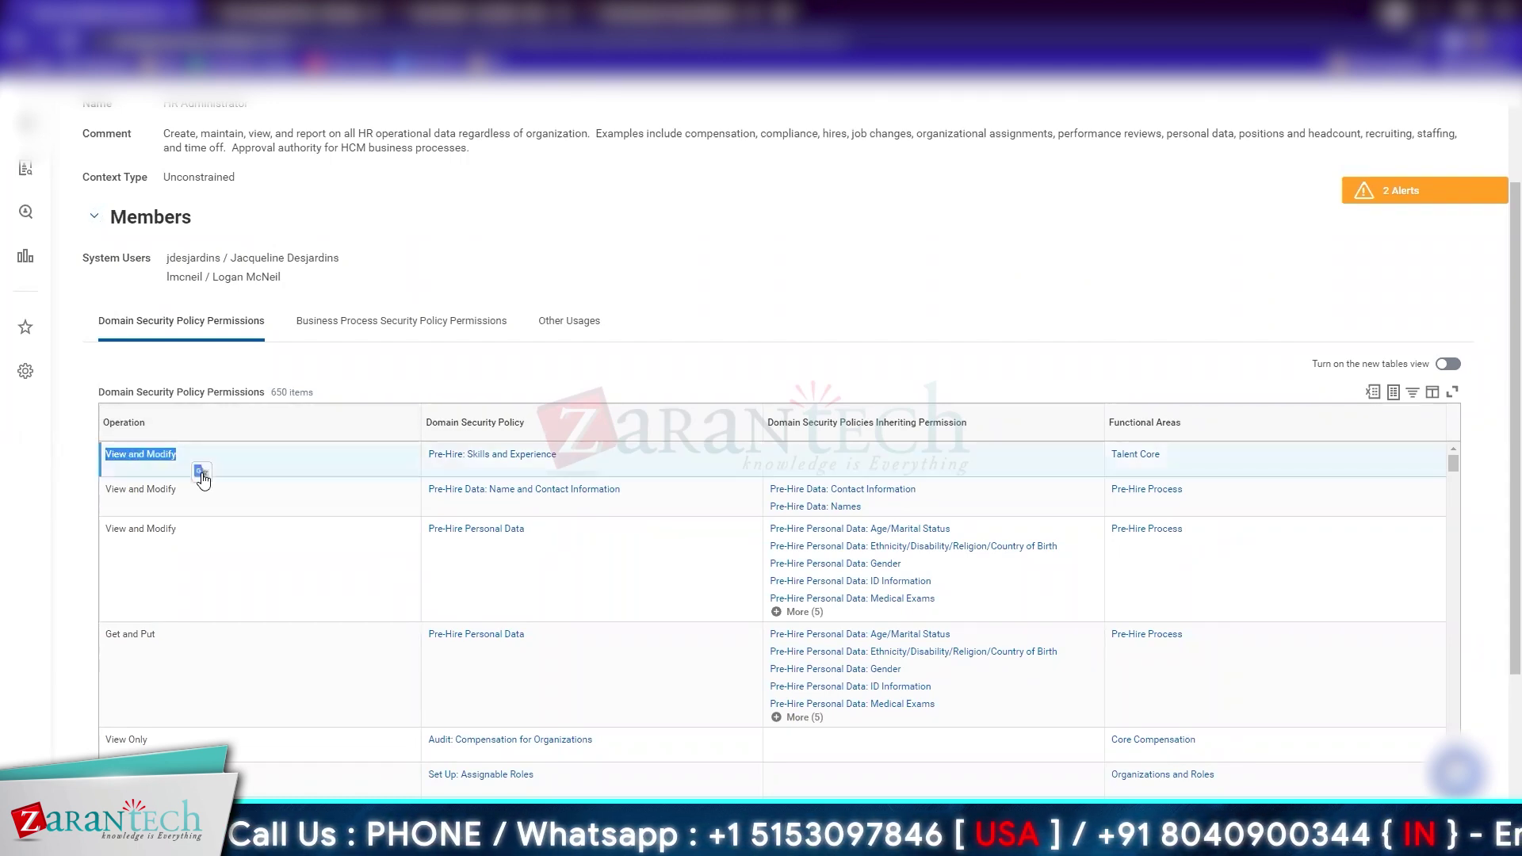
scroll(203, 479, "down", 2)
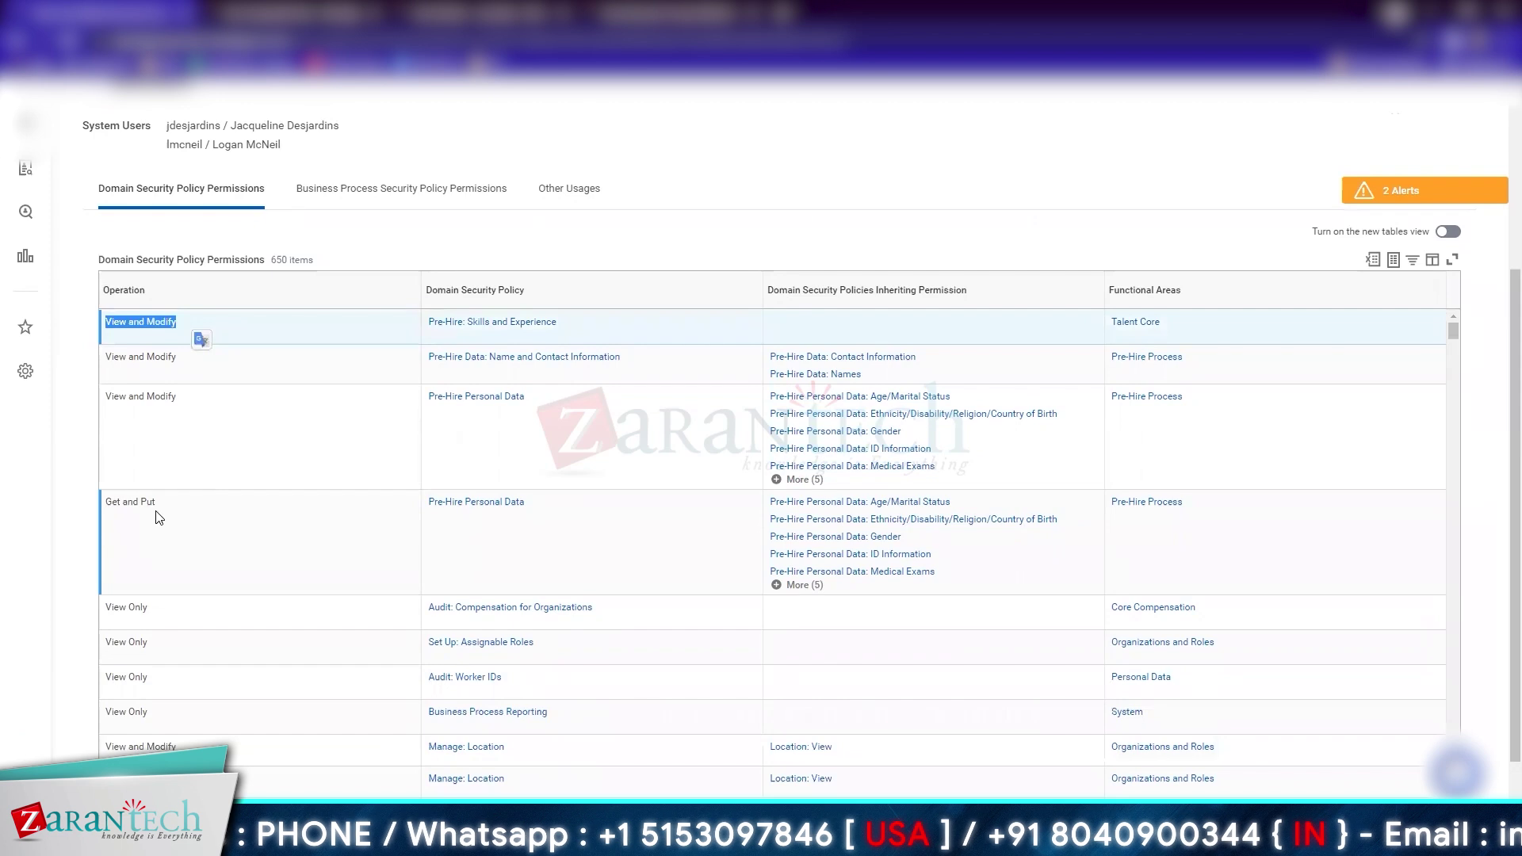
left_click_drag(105, 503, 145, 502)
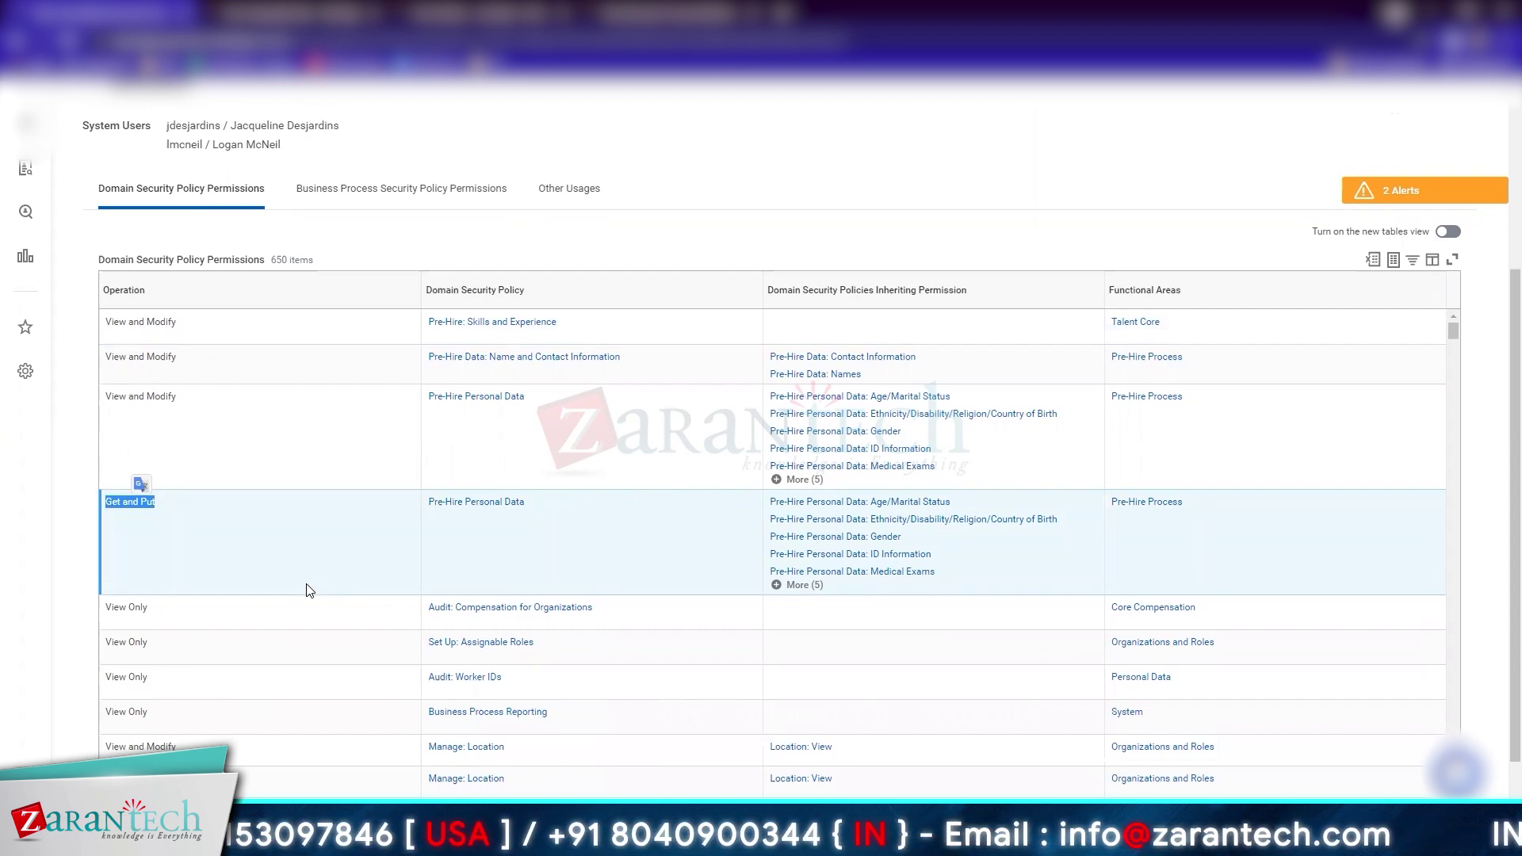
left_click(917, 180)
scroll(918, 180, "down", 1)
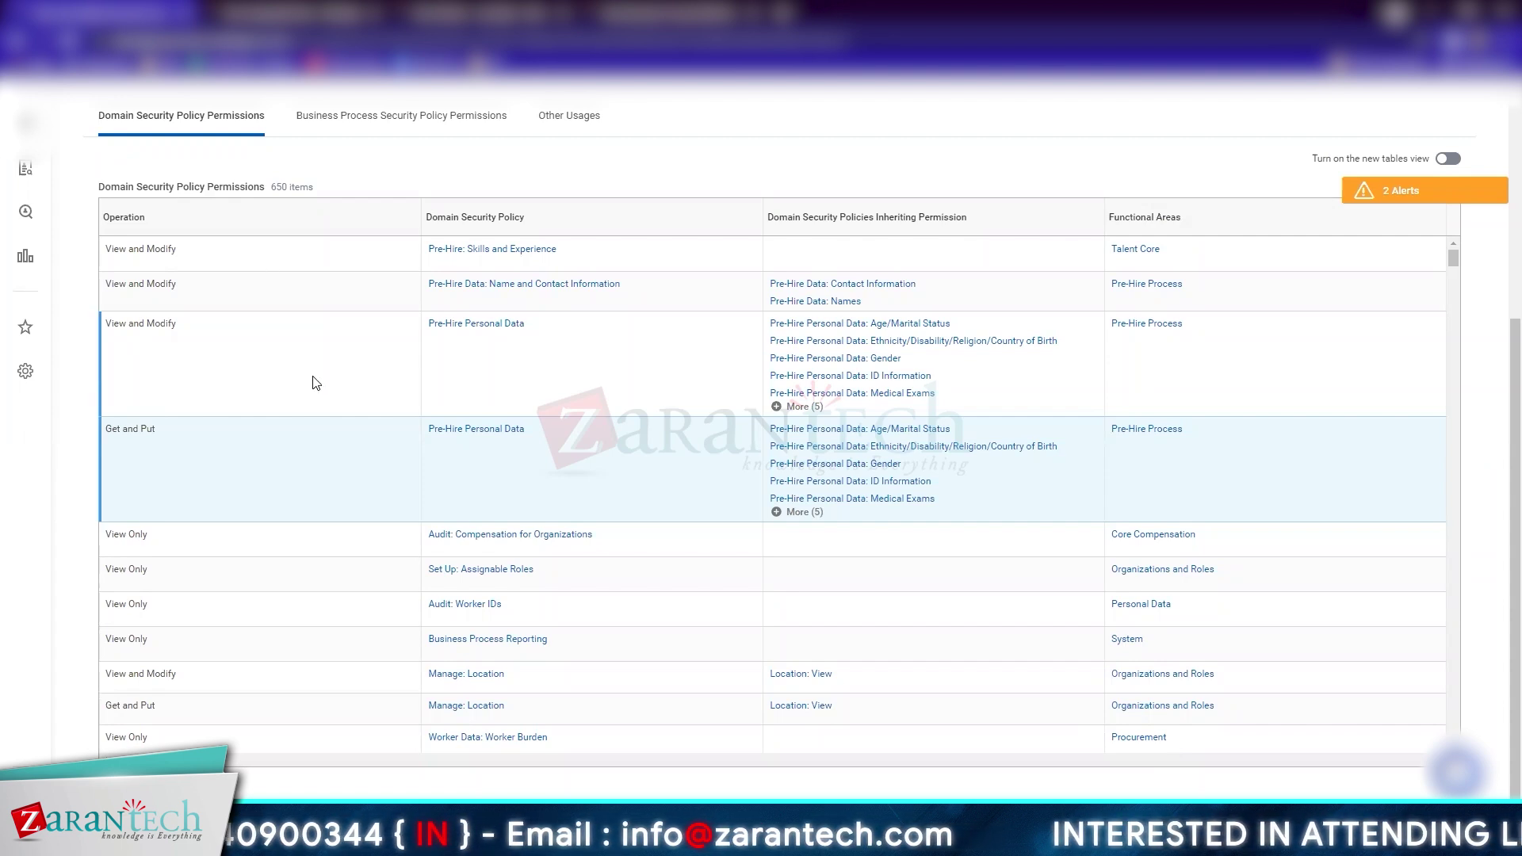
Show HR Administrator's business process security policy permissions and review the operations allowed for each business process type
scroll(316, 384, "up", 3)
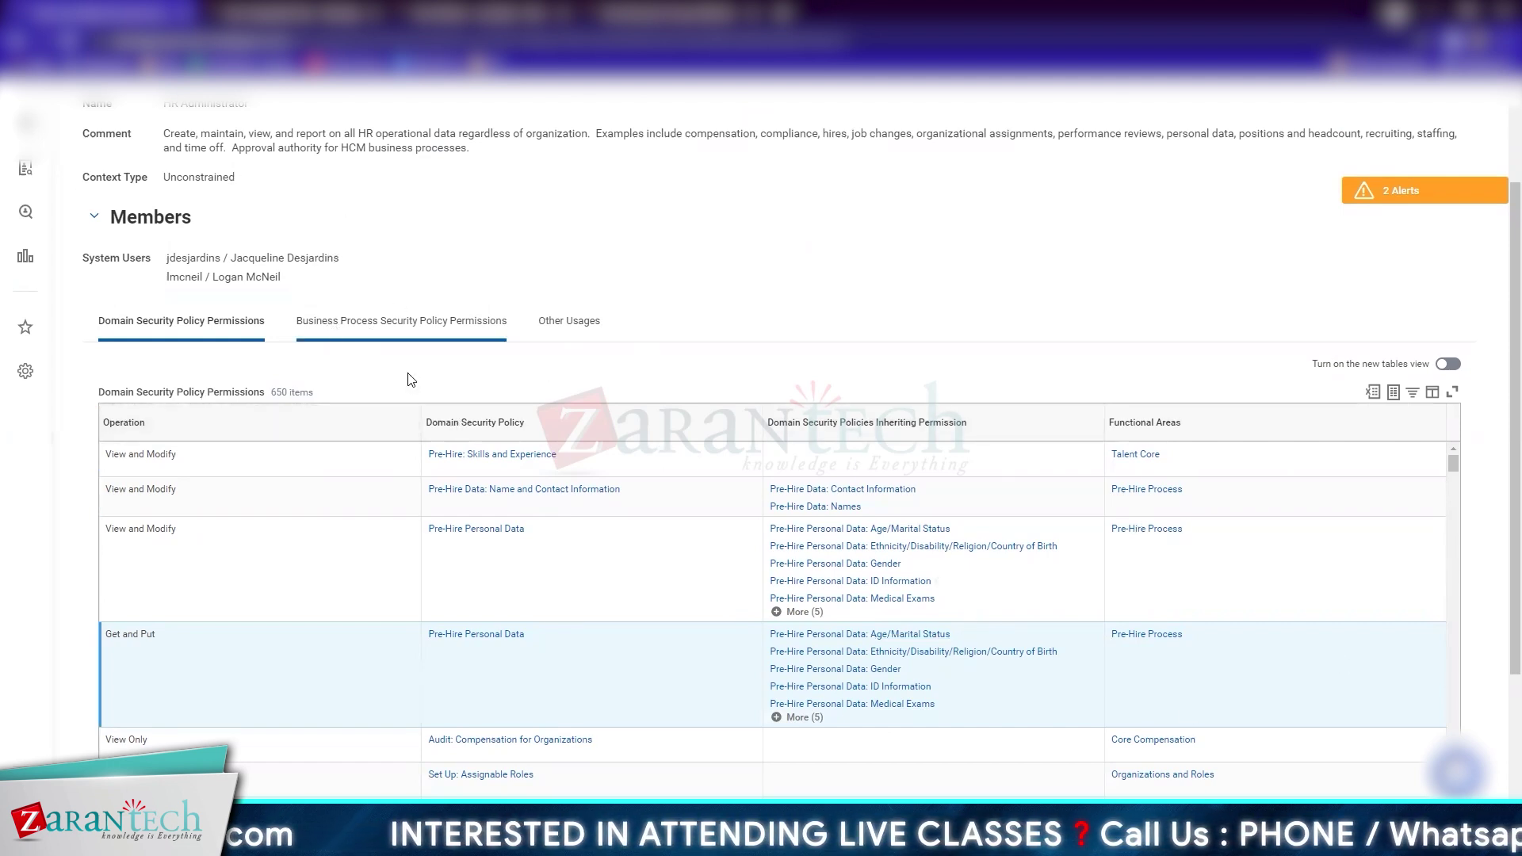
scroll(833, 323, "down", 3)
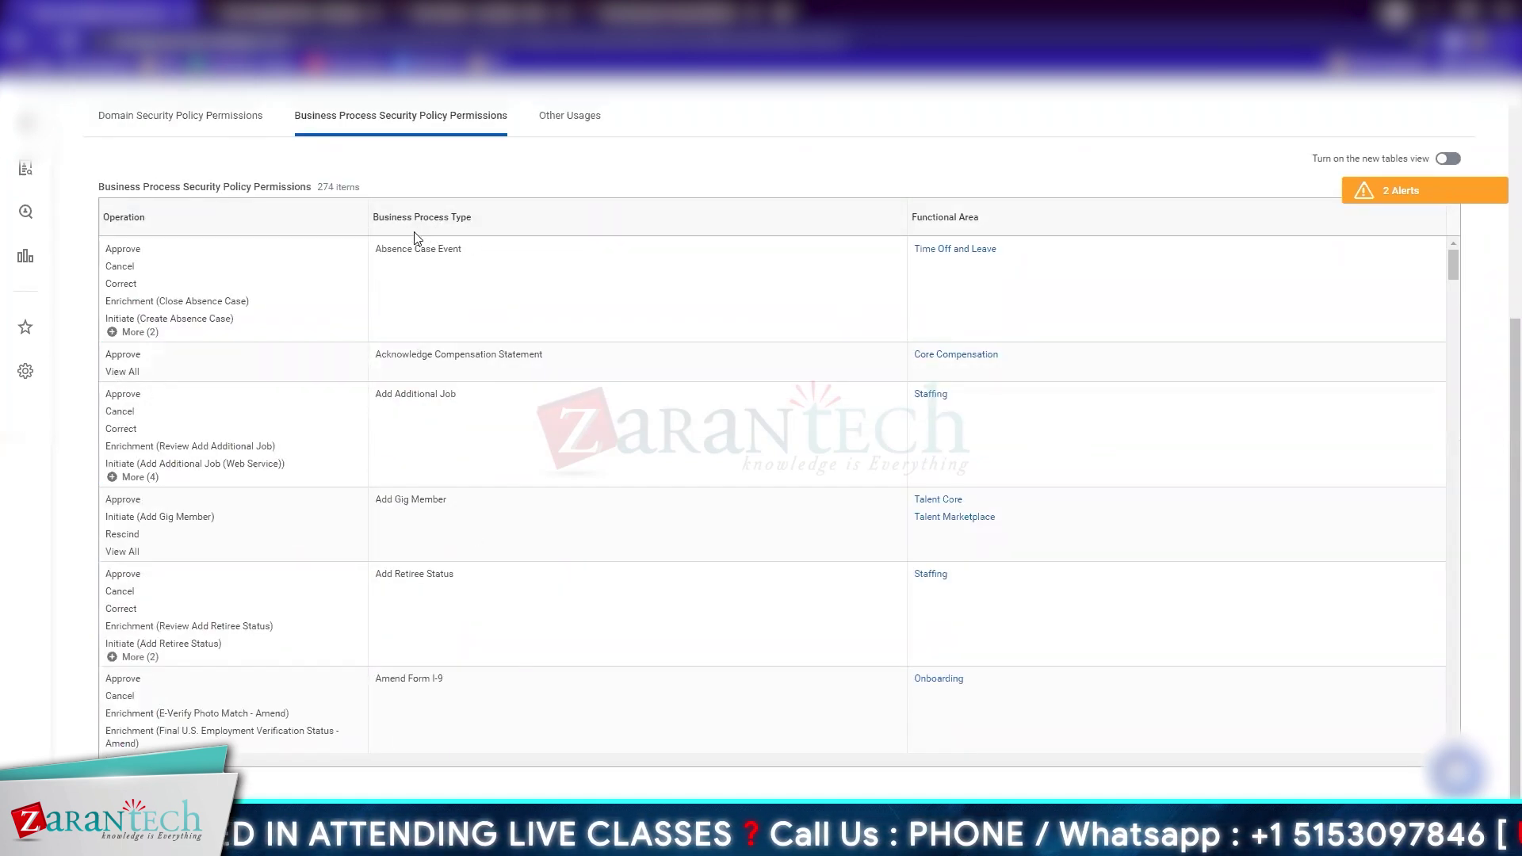
Filter HR Administrator's business process permissions to the Termination type and review the operations the group is allowed
left_click(465, 220)
left_click(434, 422)
type("termina")
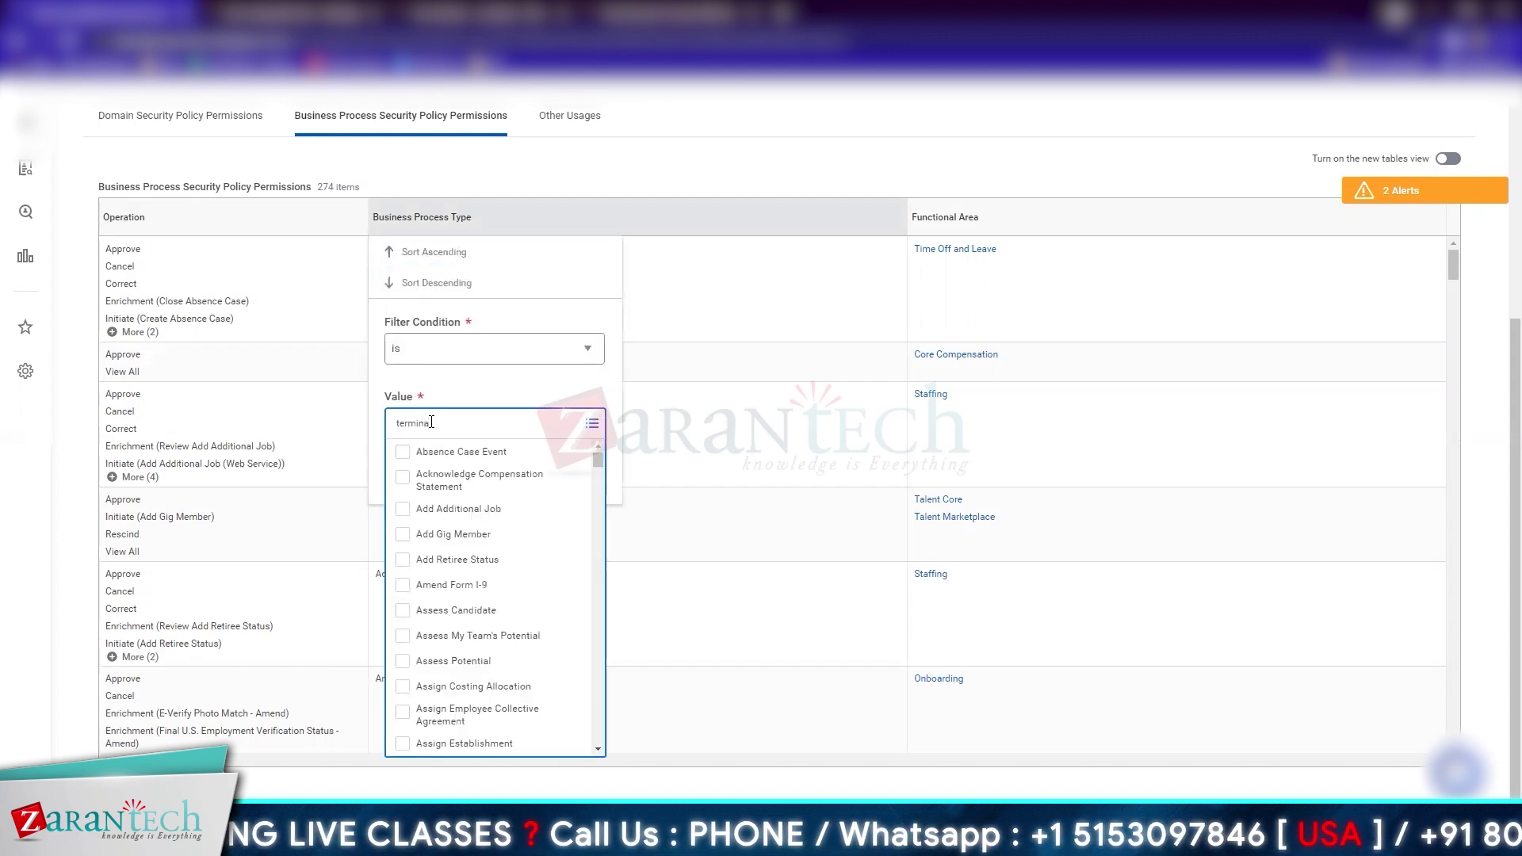
type("tion")
left_click(404, 516)
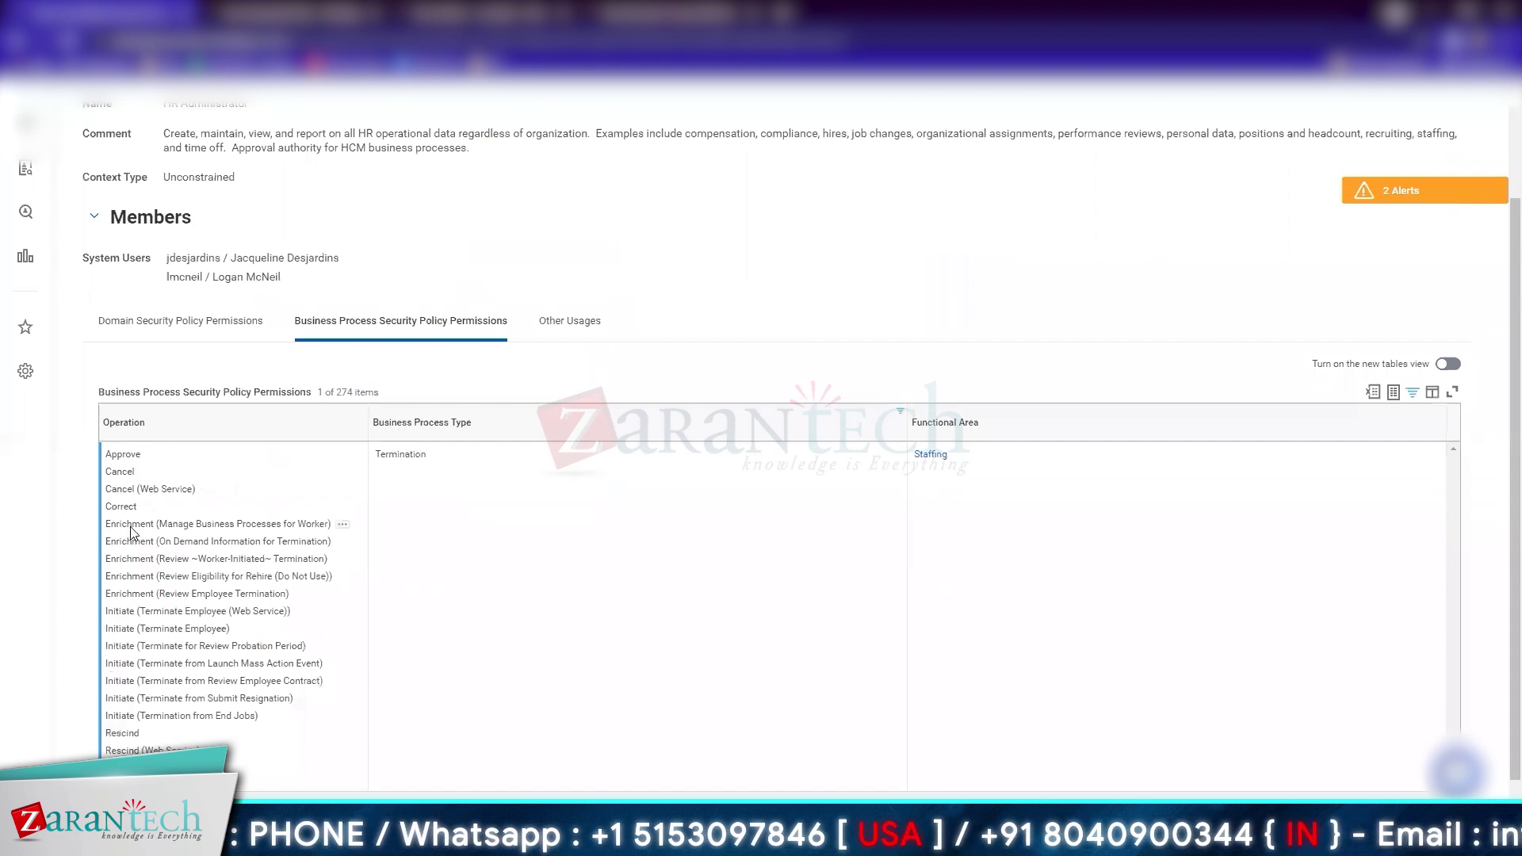
scroll(123, 634, "down", 1)
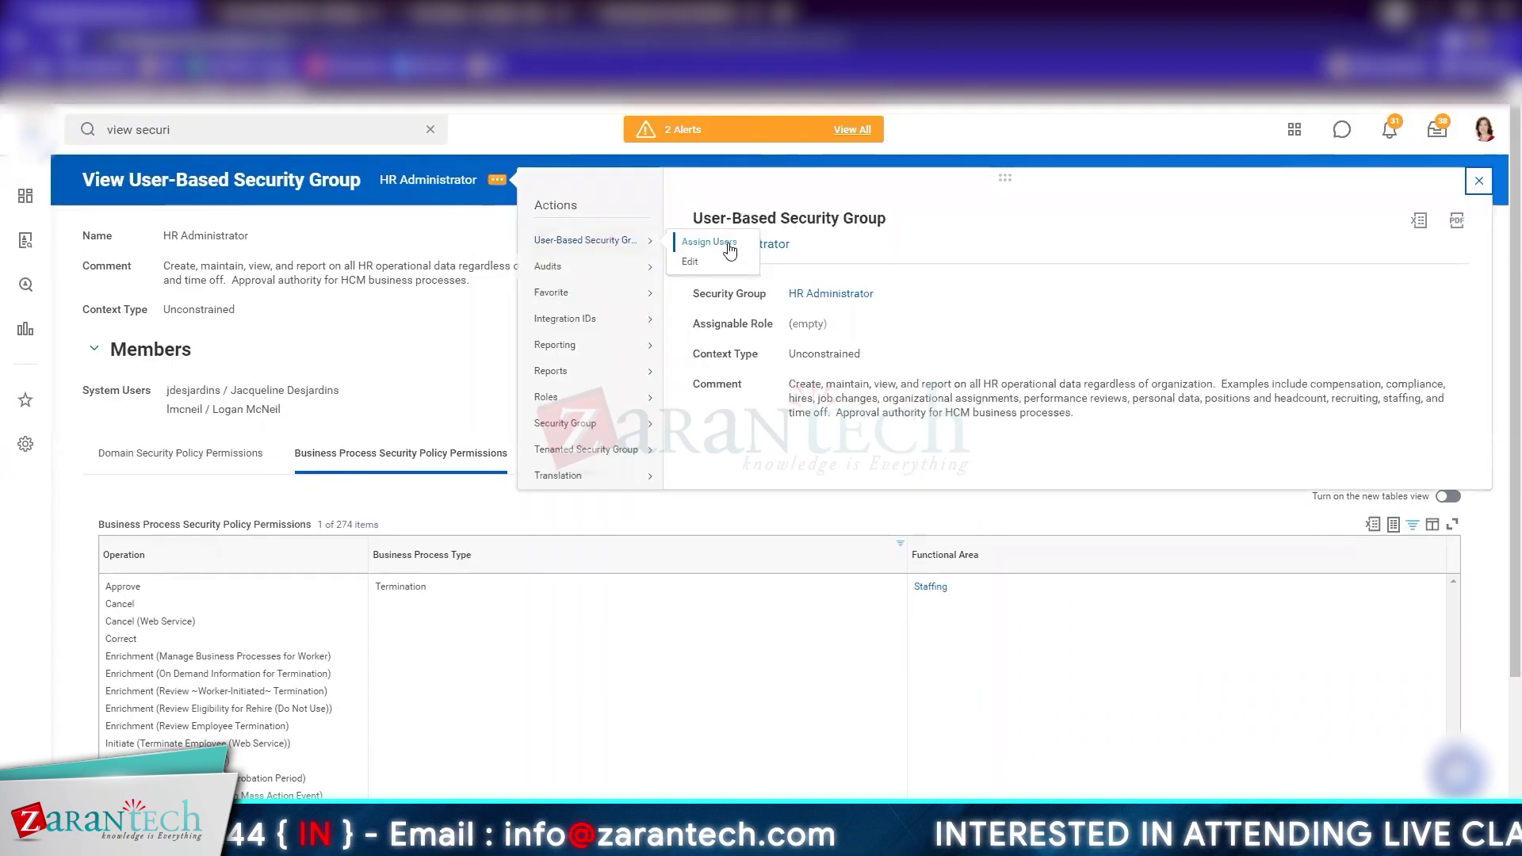
Assign an additional system user, found by full name, to the HR Administrator user-based security group and submit the assignment
left_click(701, 242)
left_click(373, 317)
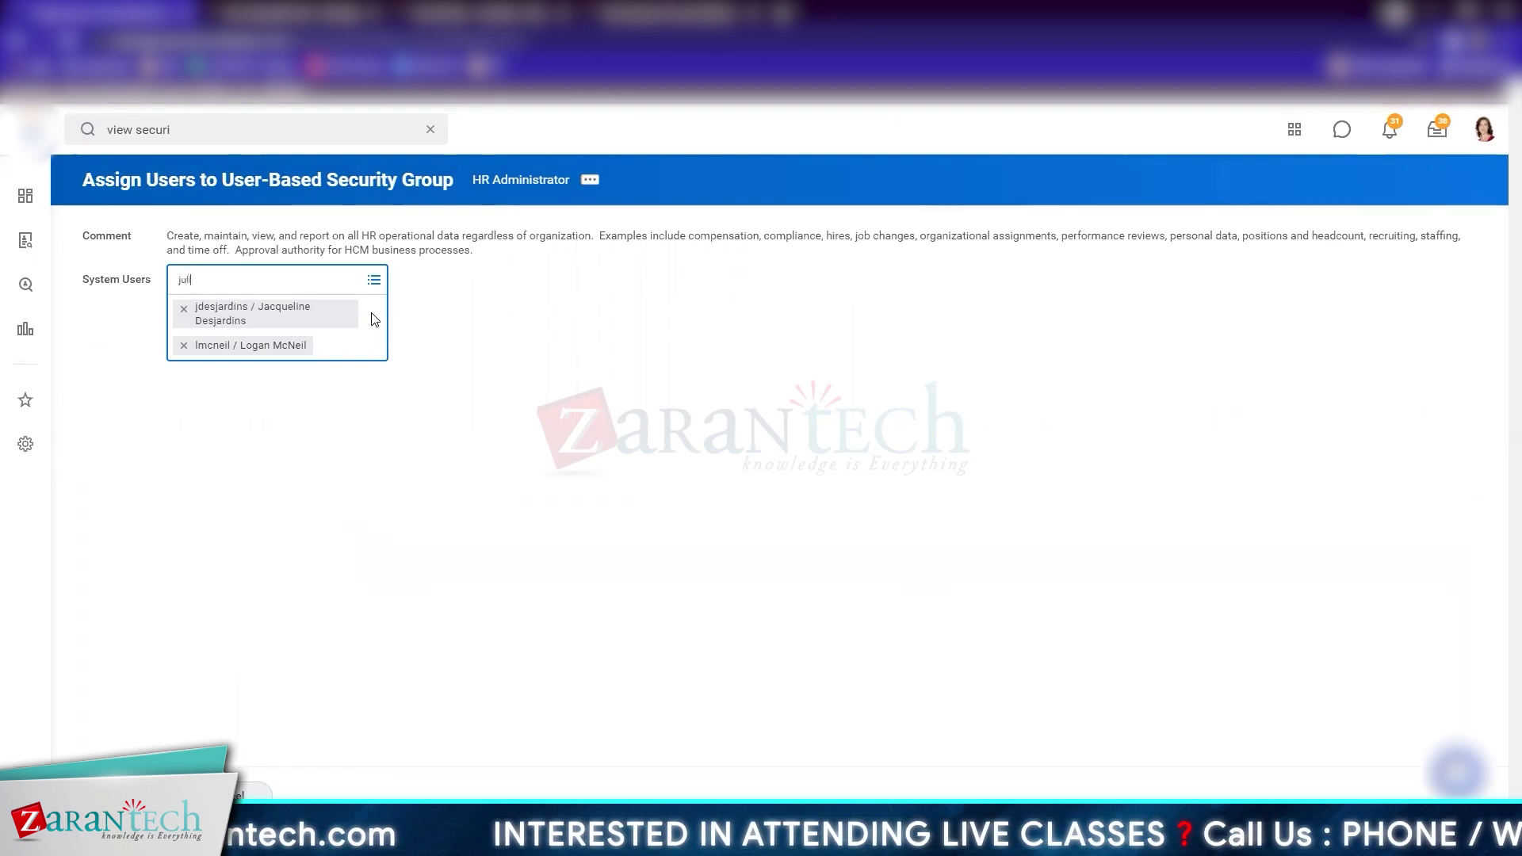
type("julie bowle")
key("Return")
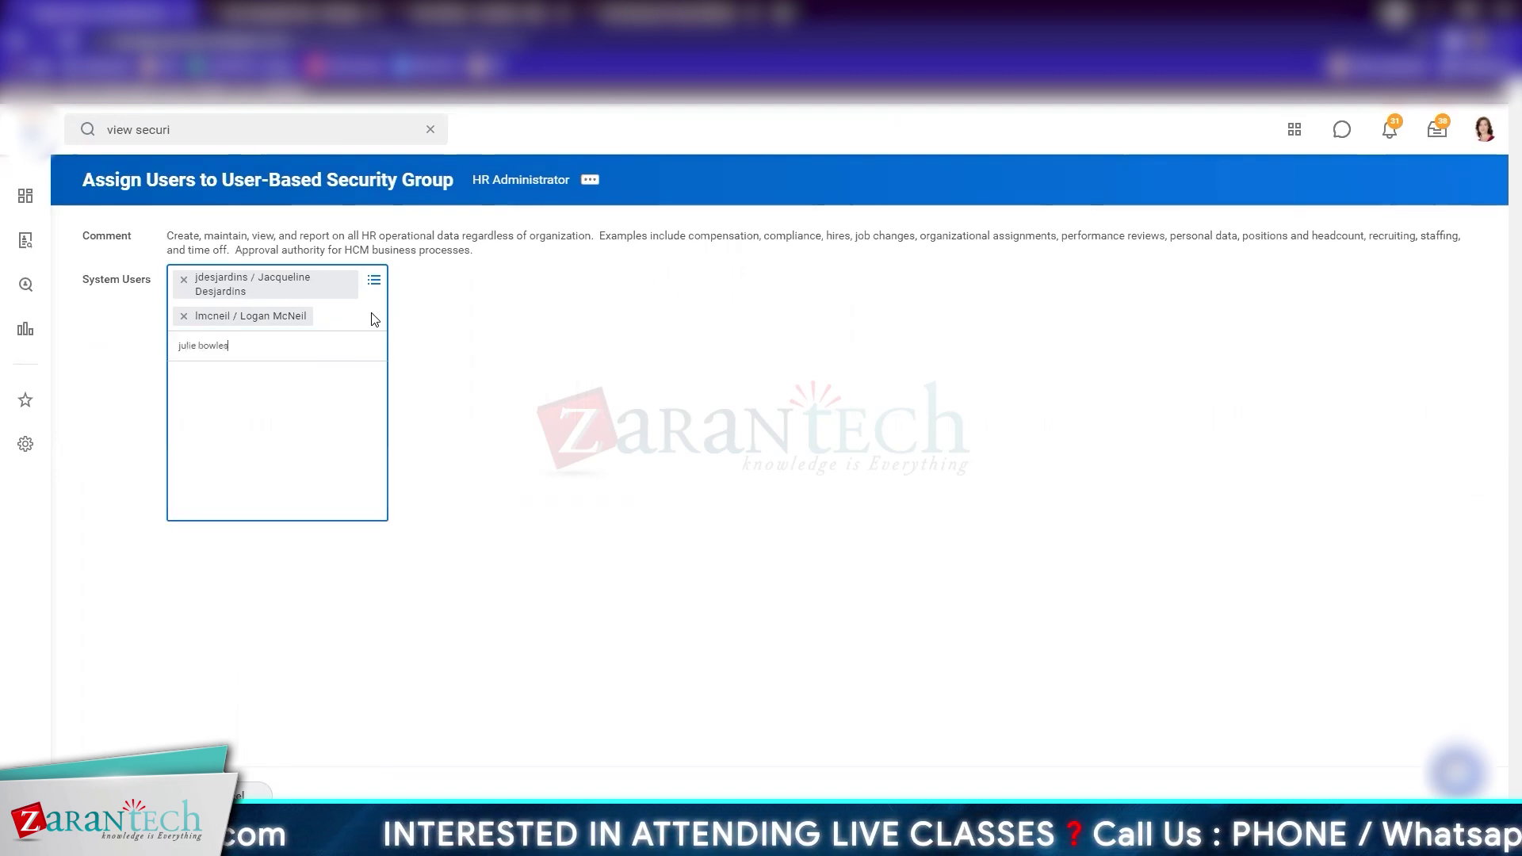
left_click(530, 365)
left_click(125, 795)
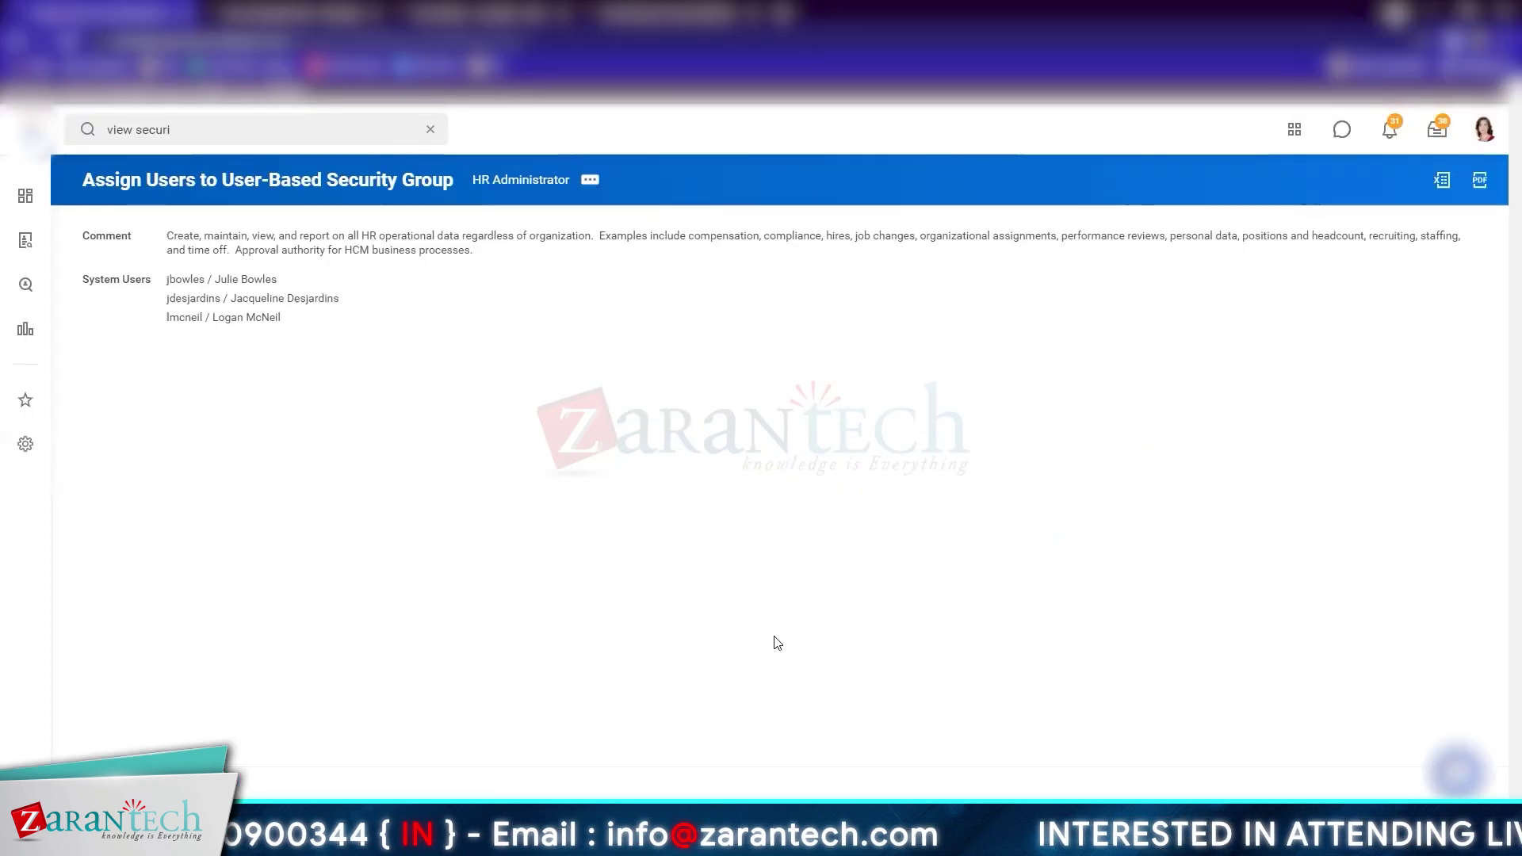
Search for the View Security Group report and show the role assignments of the Executive Management Group organization
left_click(257, 138)
type("group")
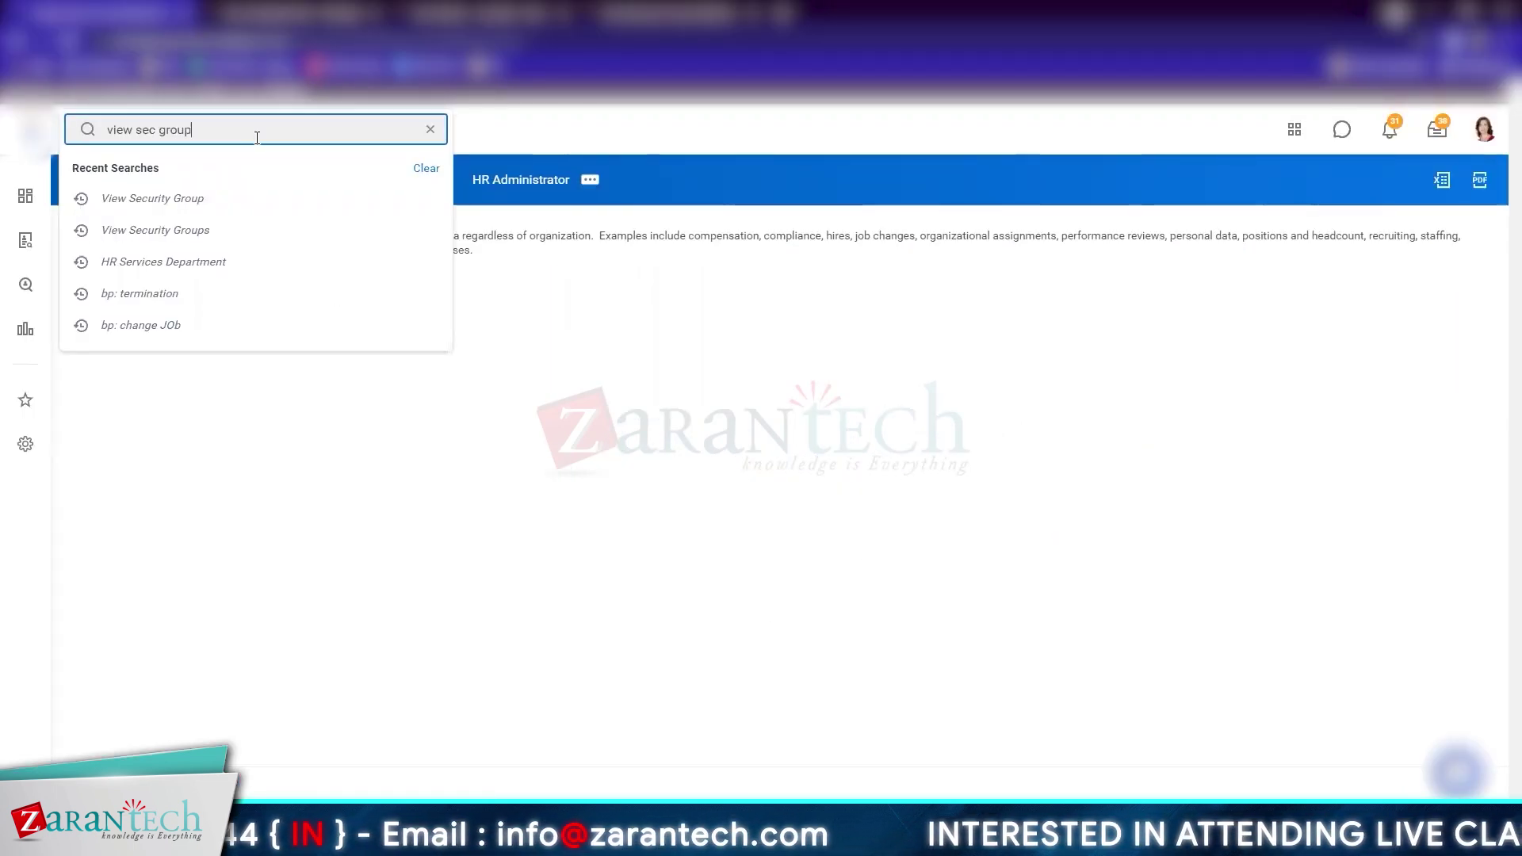
left_click(170, 176)
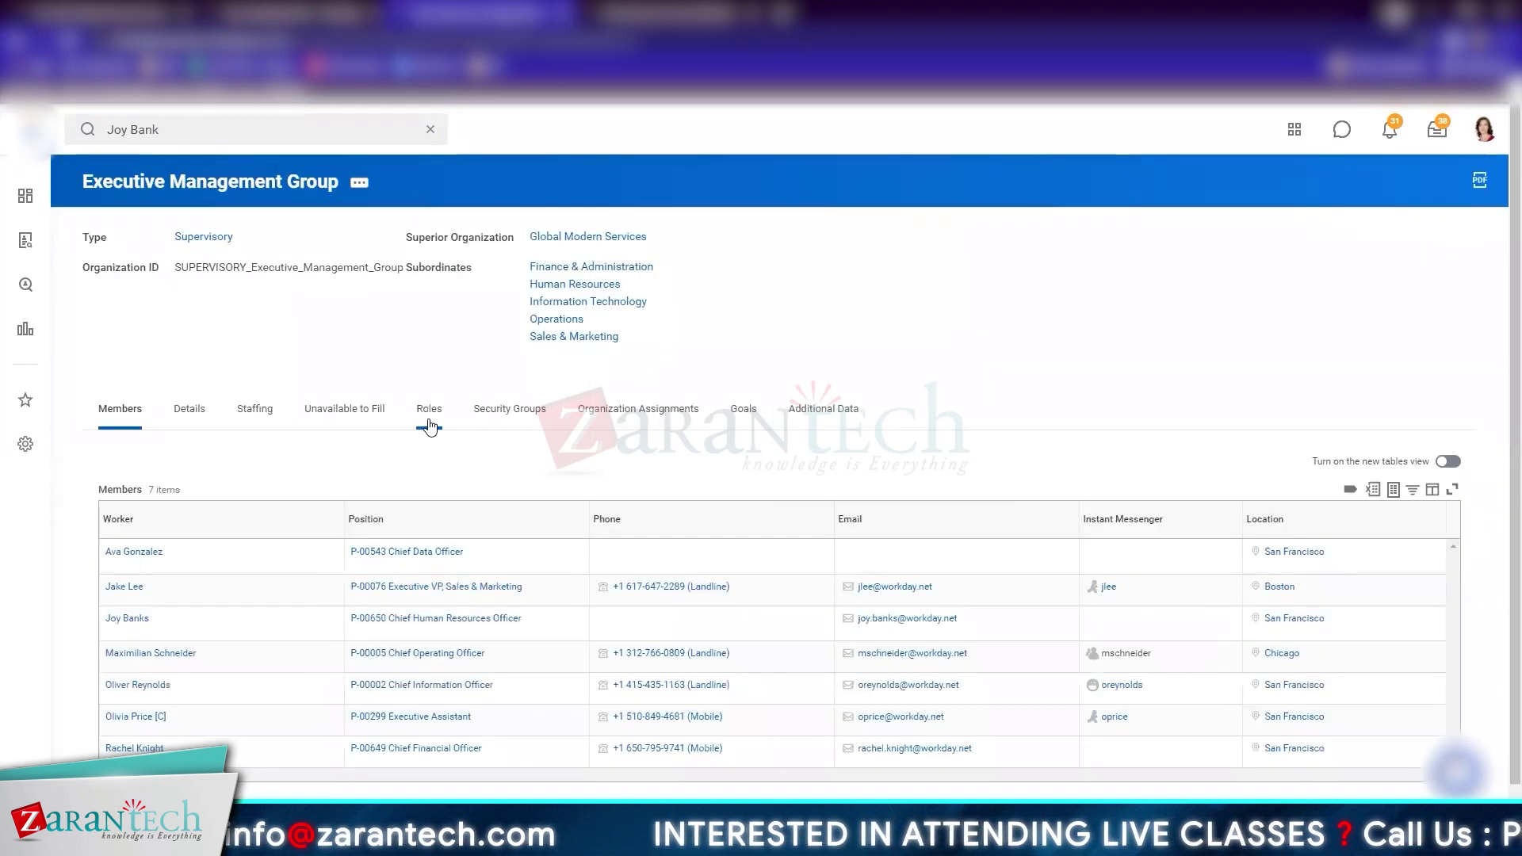
left_click(429, 408)
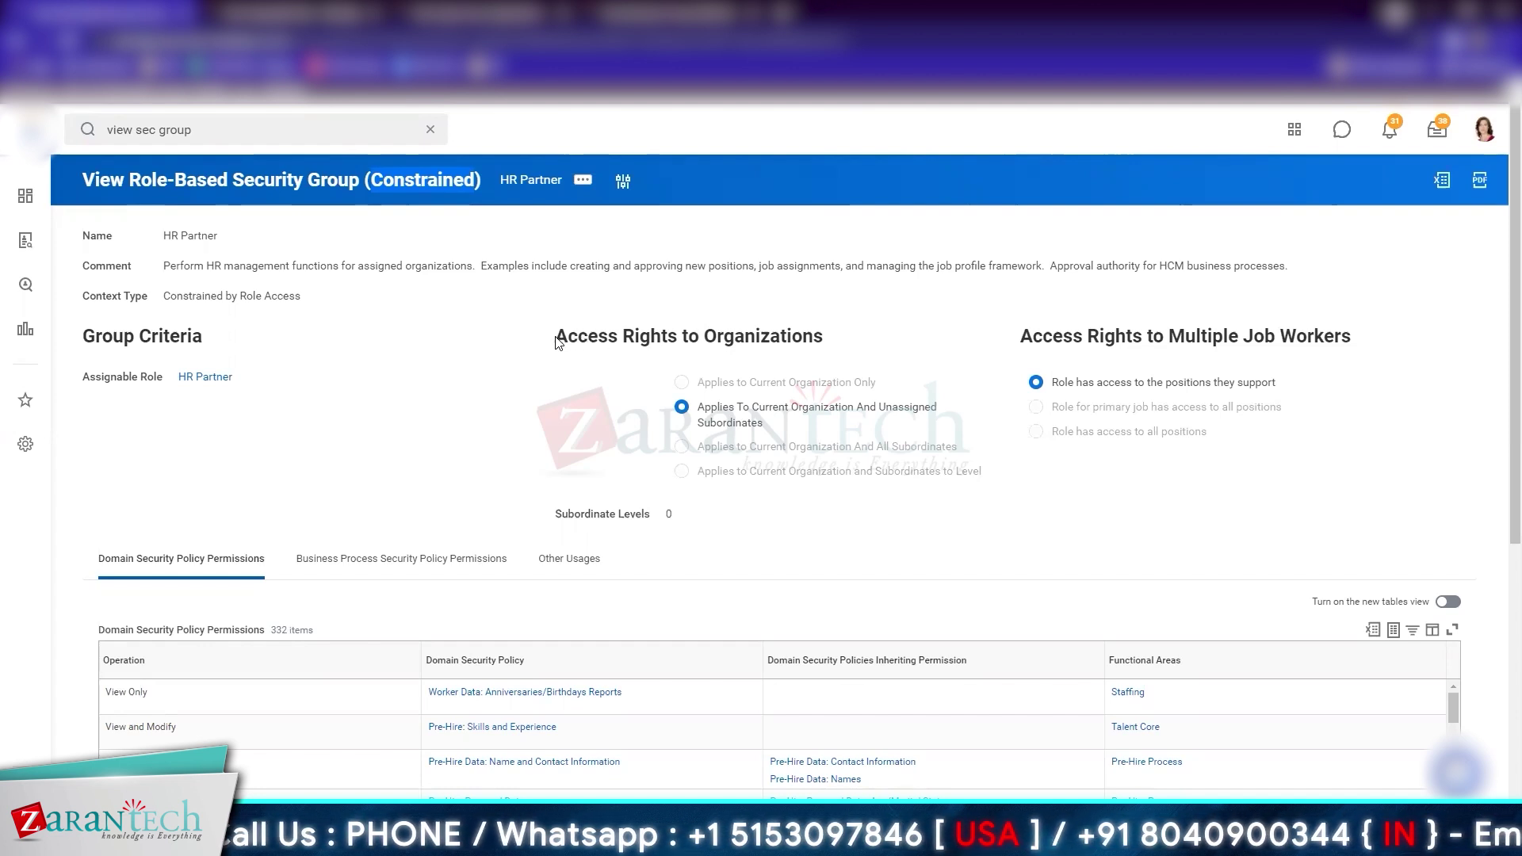
Review the HR Partner security group's access rights to organizations and to multiple job workers
left_click_drag(555, 336, 743, 338)
left_click_drag(831, 364, 832, 364)
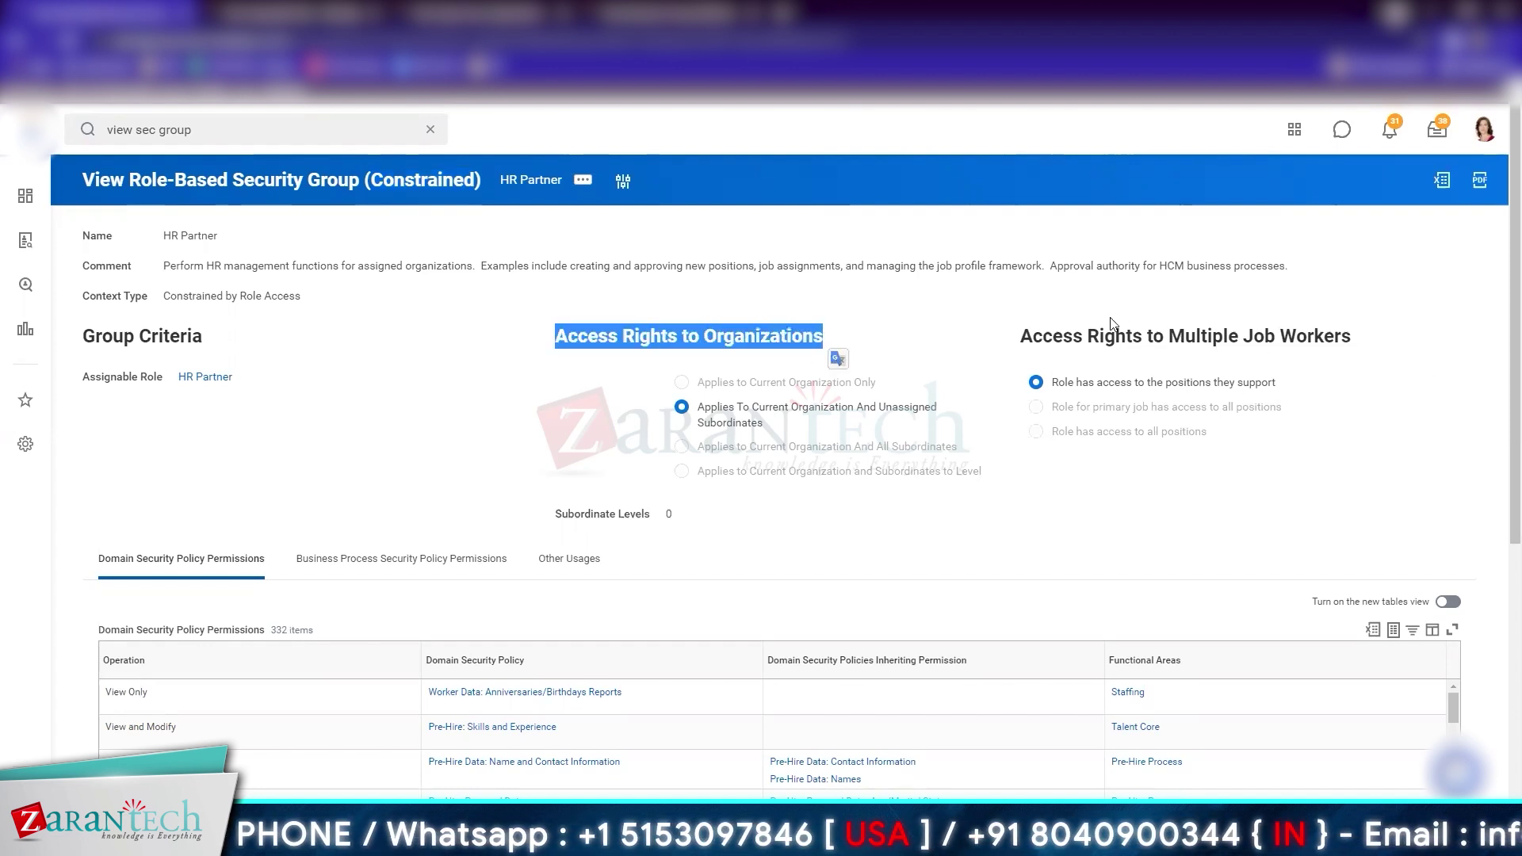
left_click_drag(1022, 336, 1369, 335)
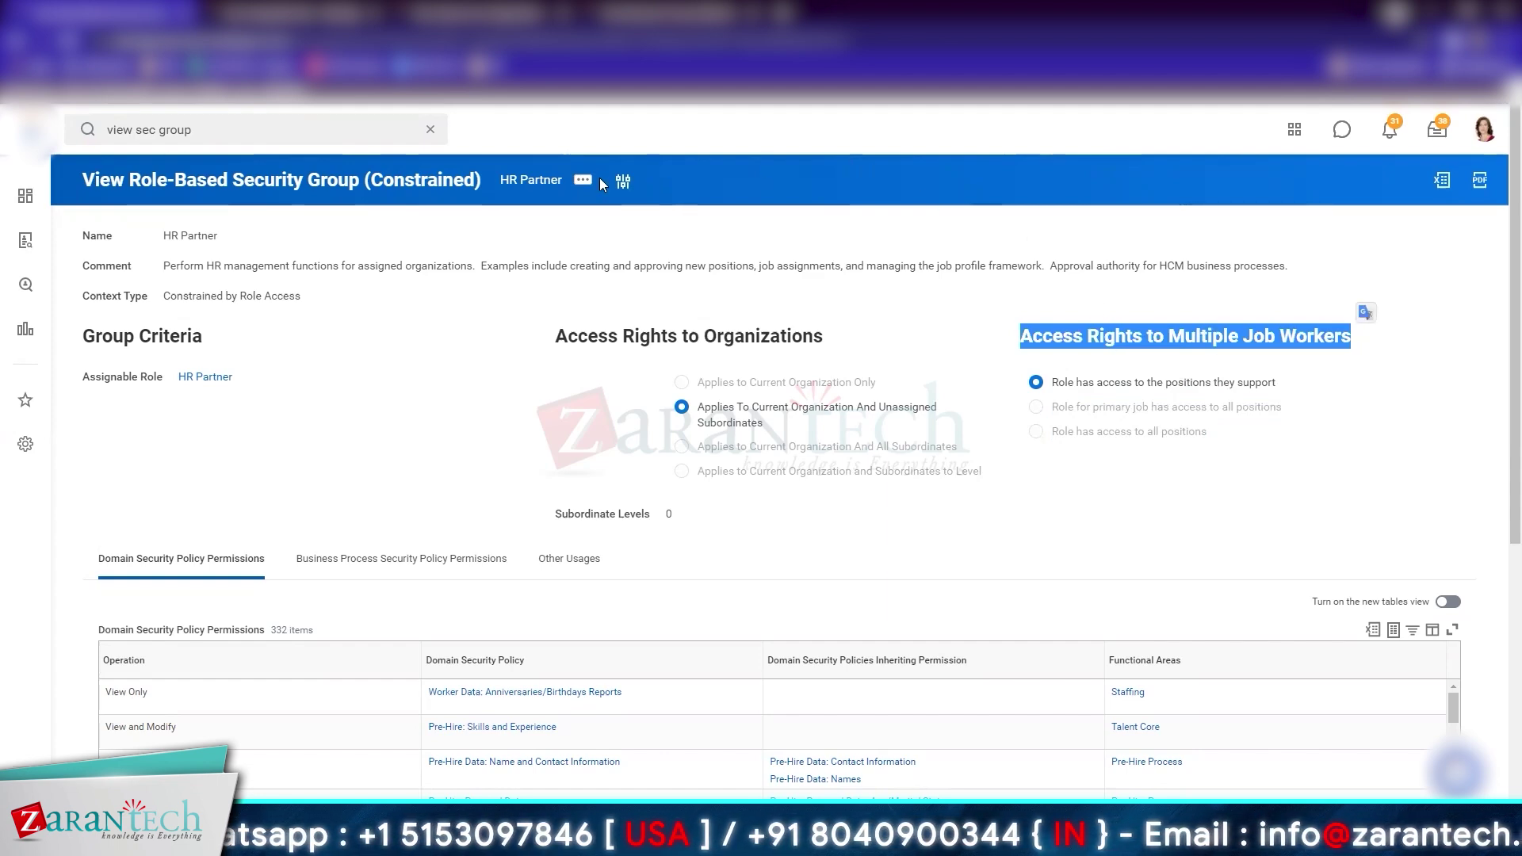
left_click(384, 425)
Examine HR Partner's domain security policy permissions and its business process security policy permissions
scroll(386, 427, "down", 3)
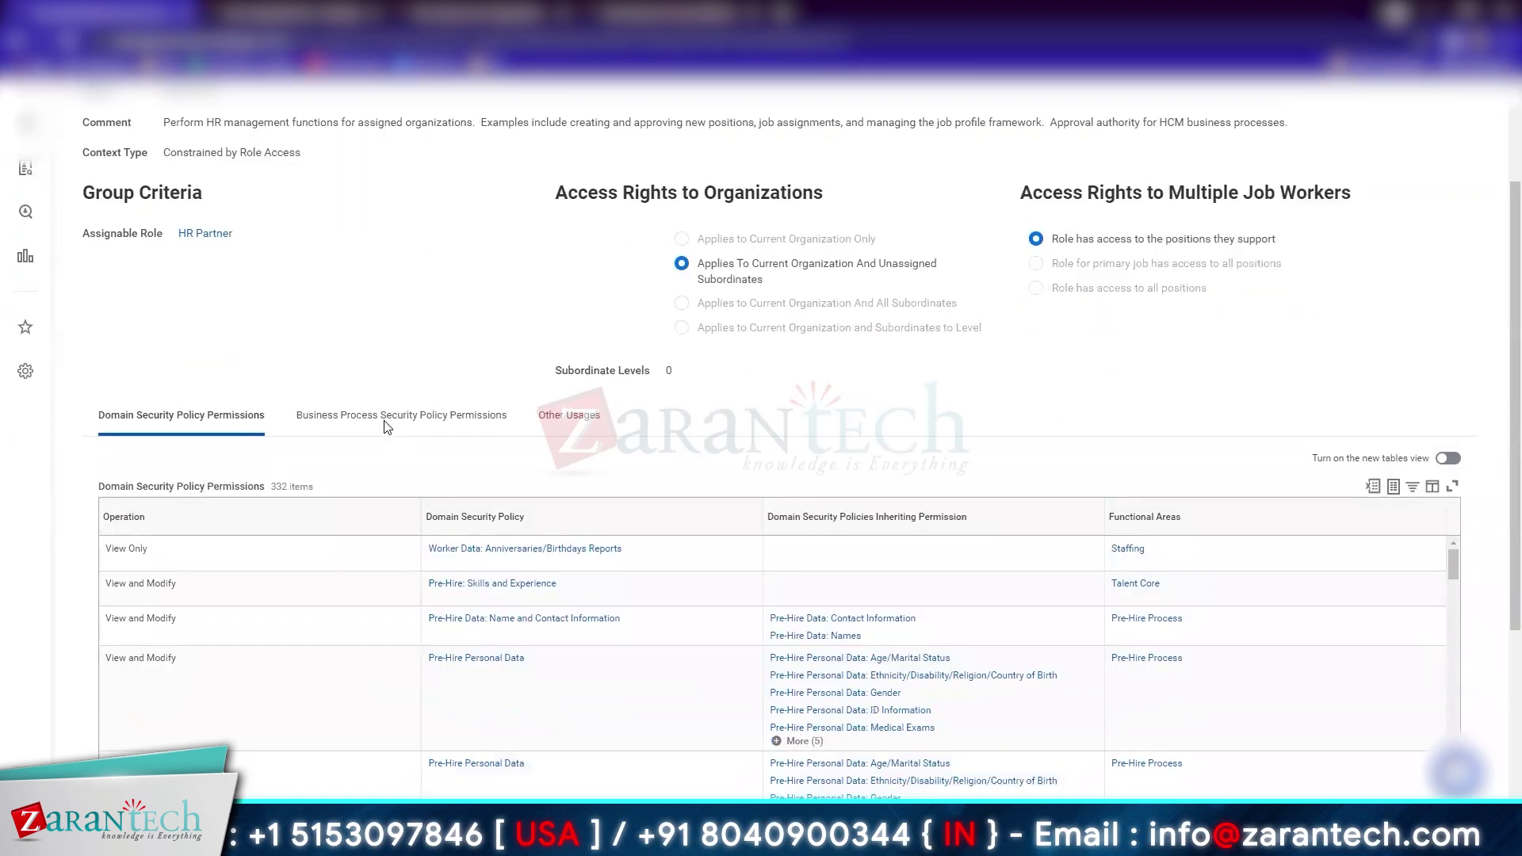
scroll(383, 427, "down", 2)
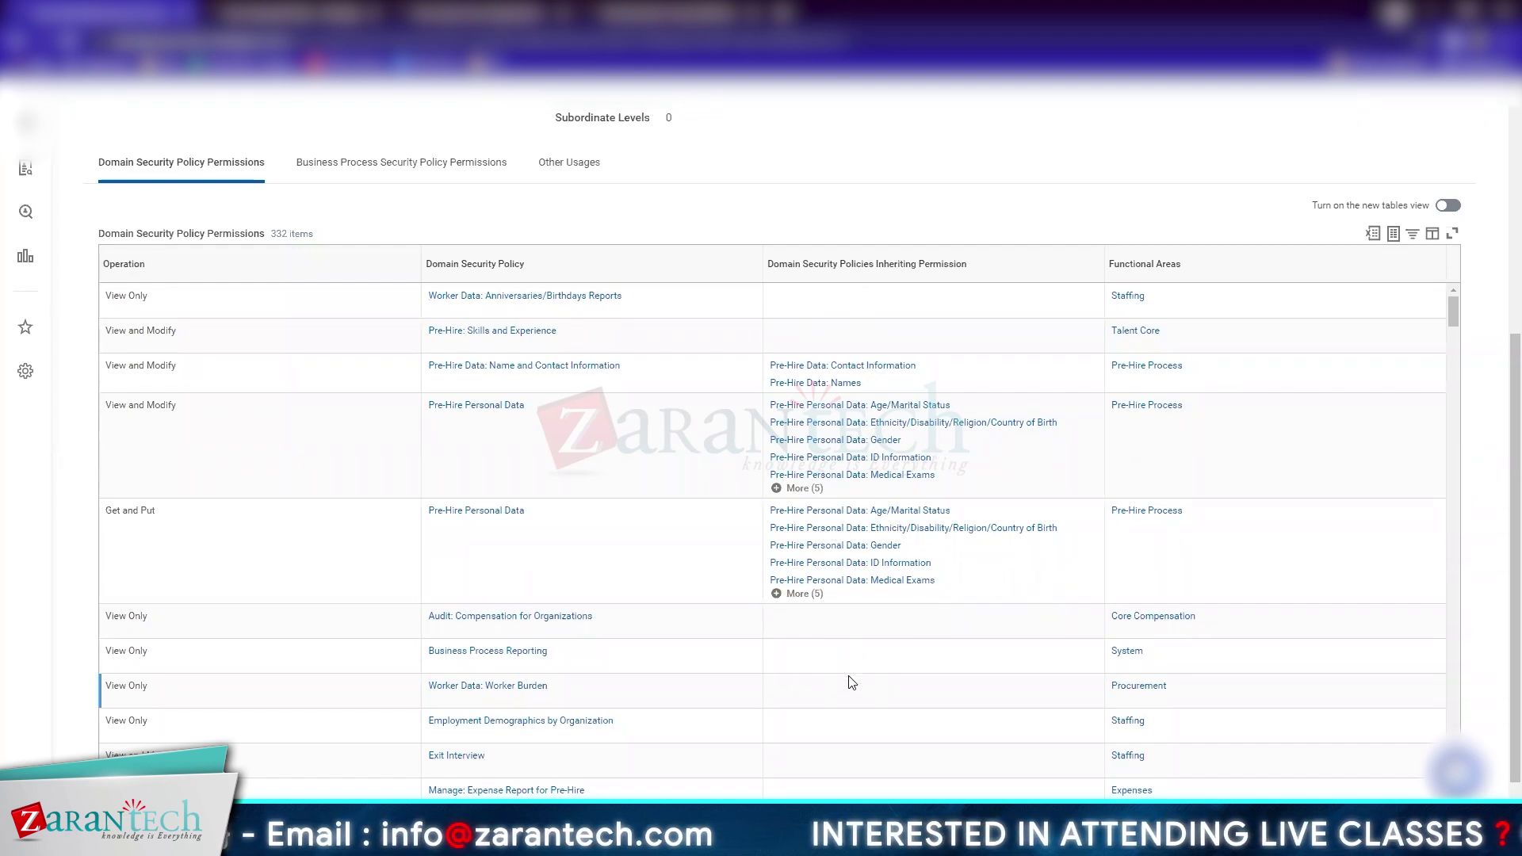
mouse_move(1164, 730)
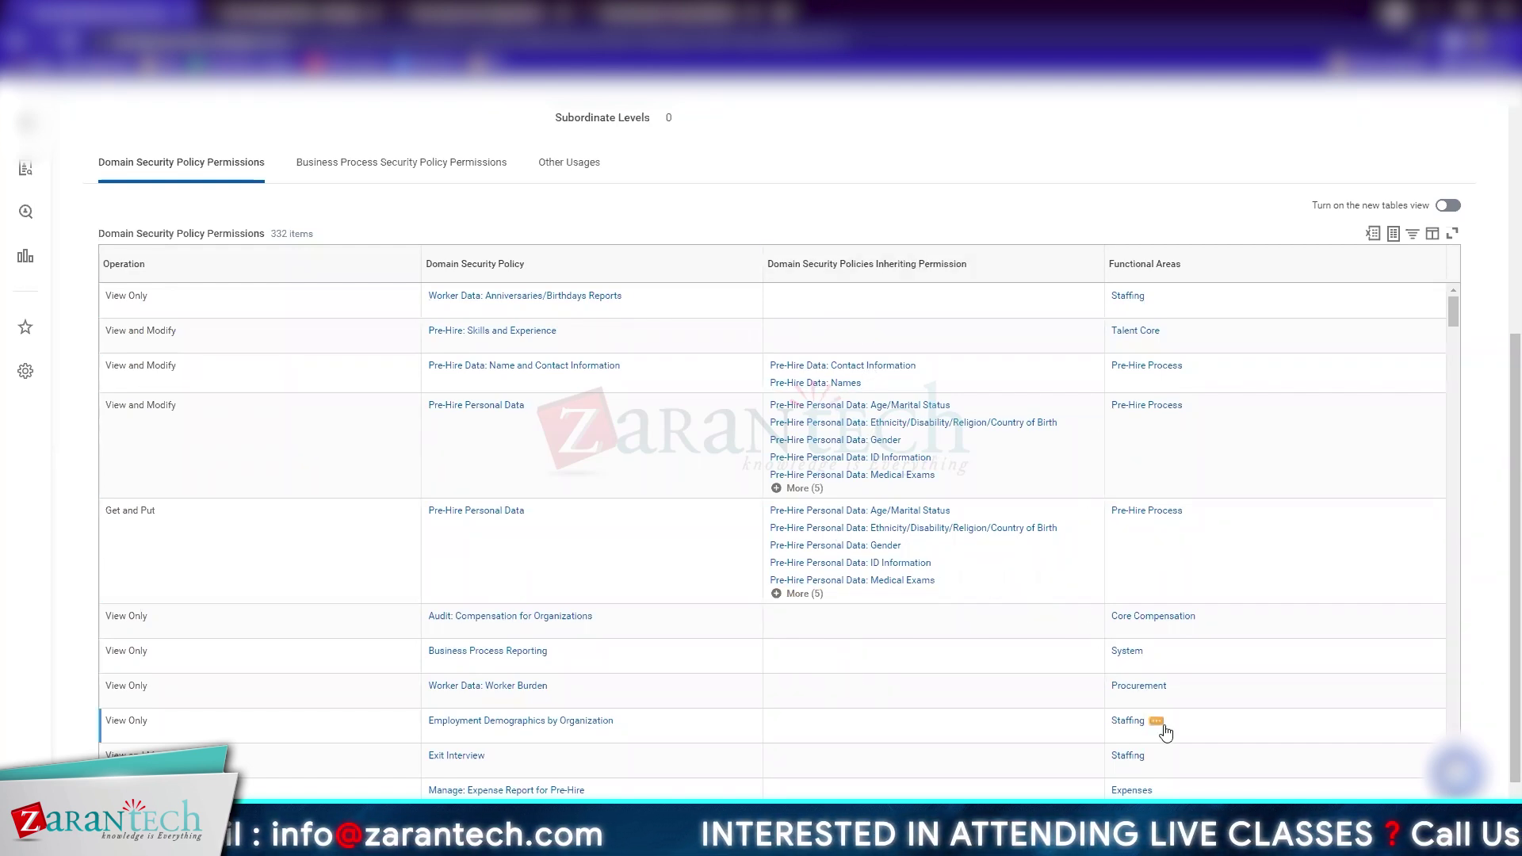
left_click(333, 195)
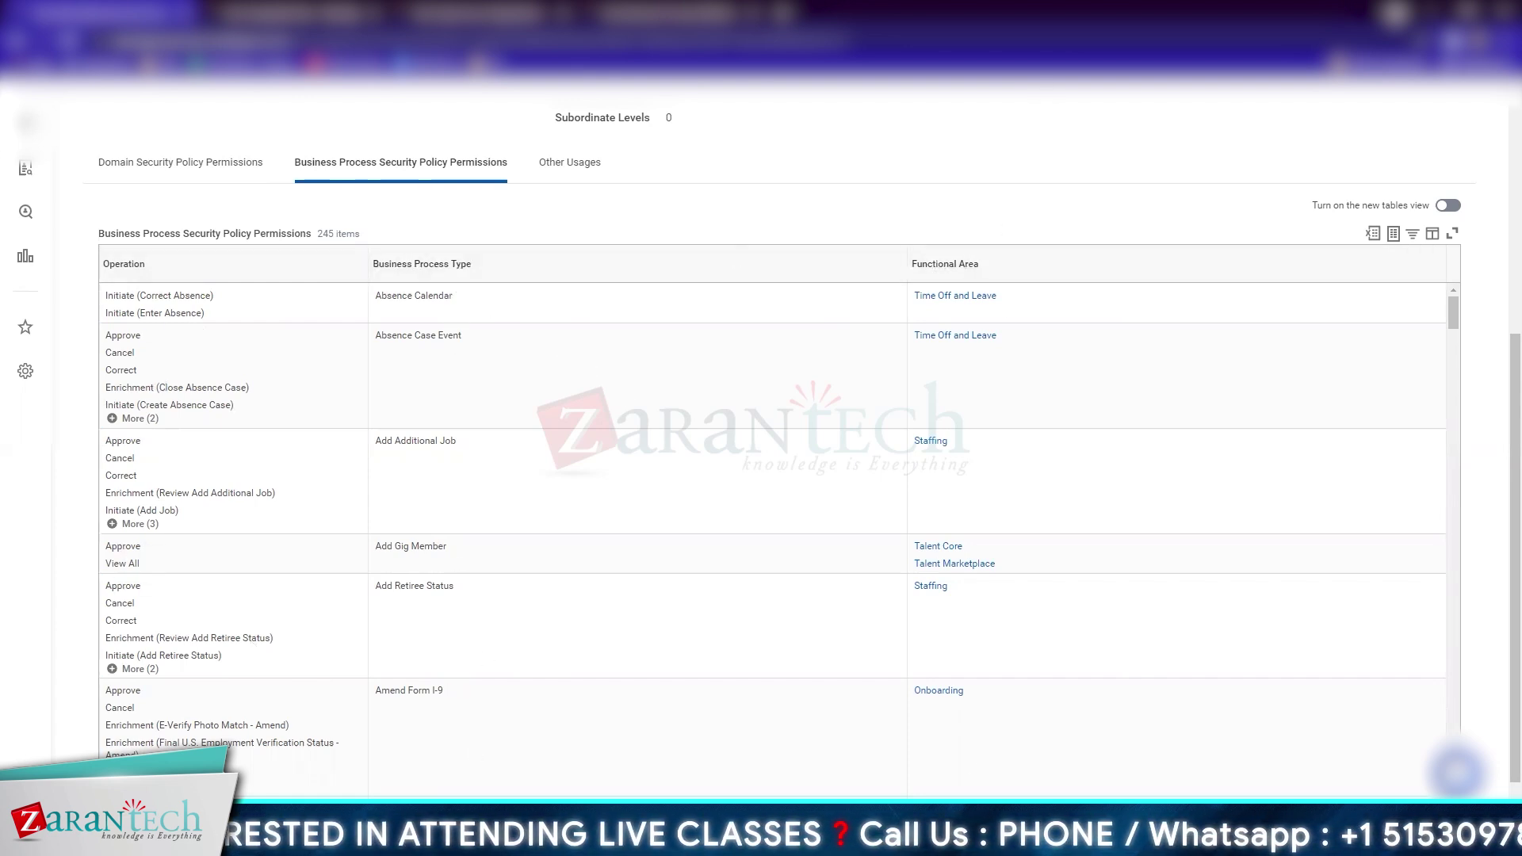
scroll(682, 268, "up", 5)
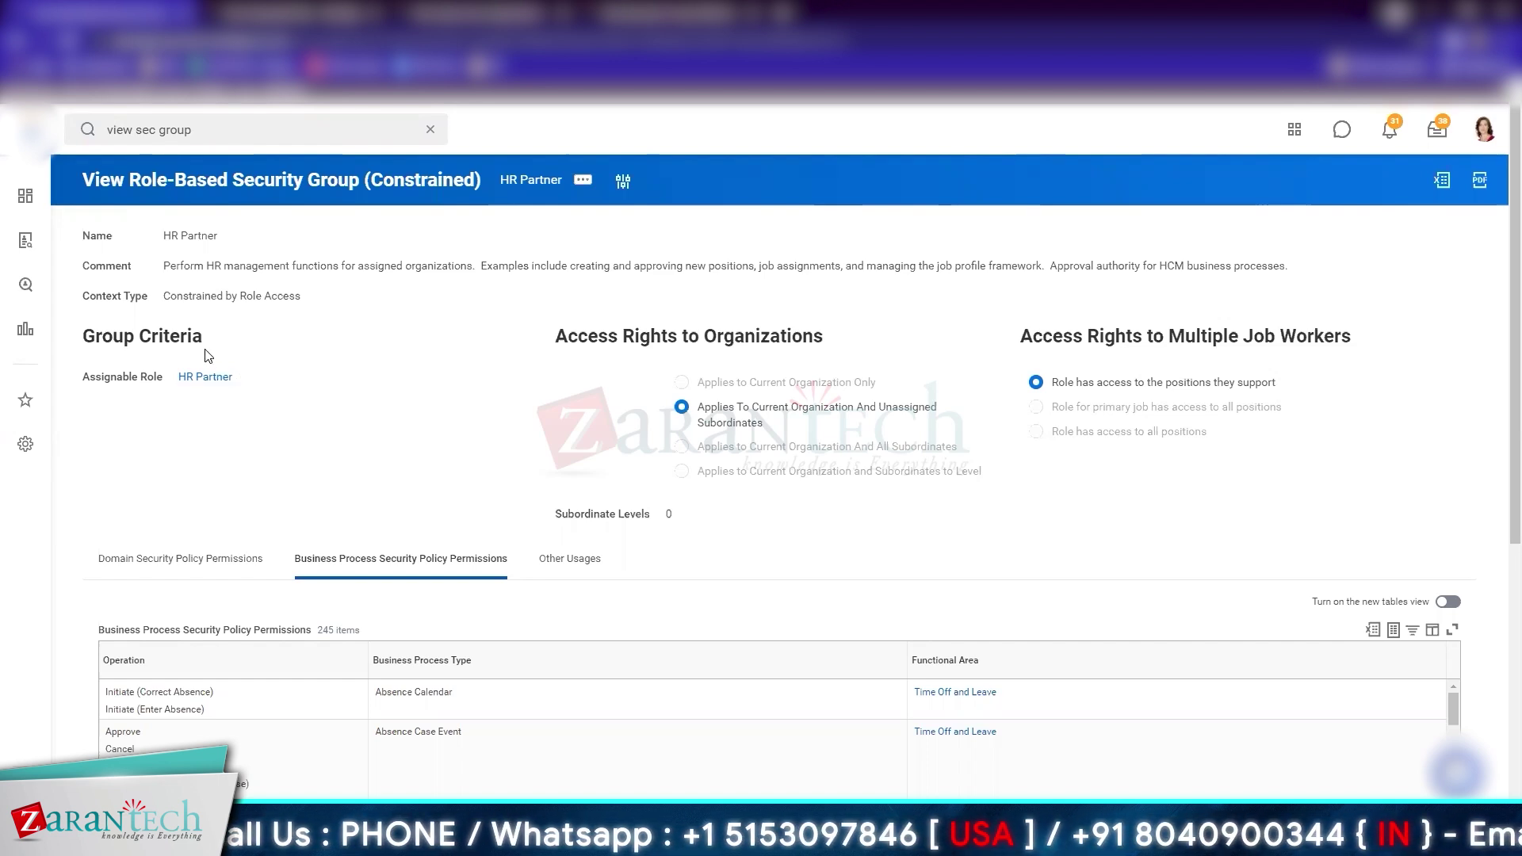
Find and open the Maintain Assignable Roles task from the Executive Management Group page
left_click(500, 11)
triple_click(275, 131)
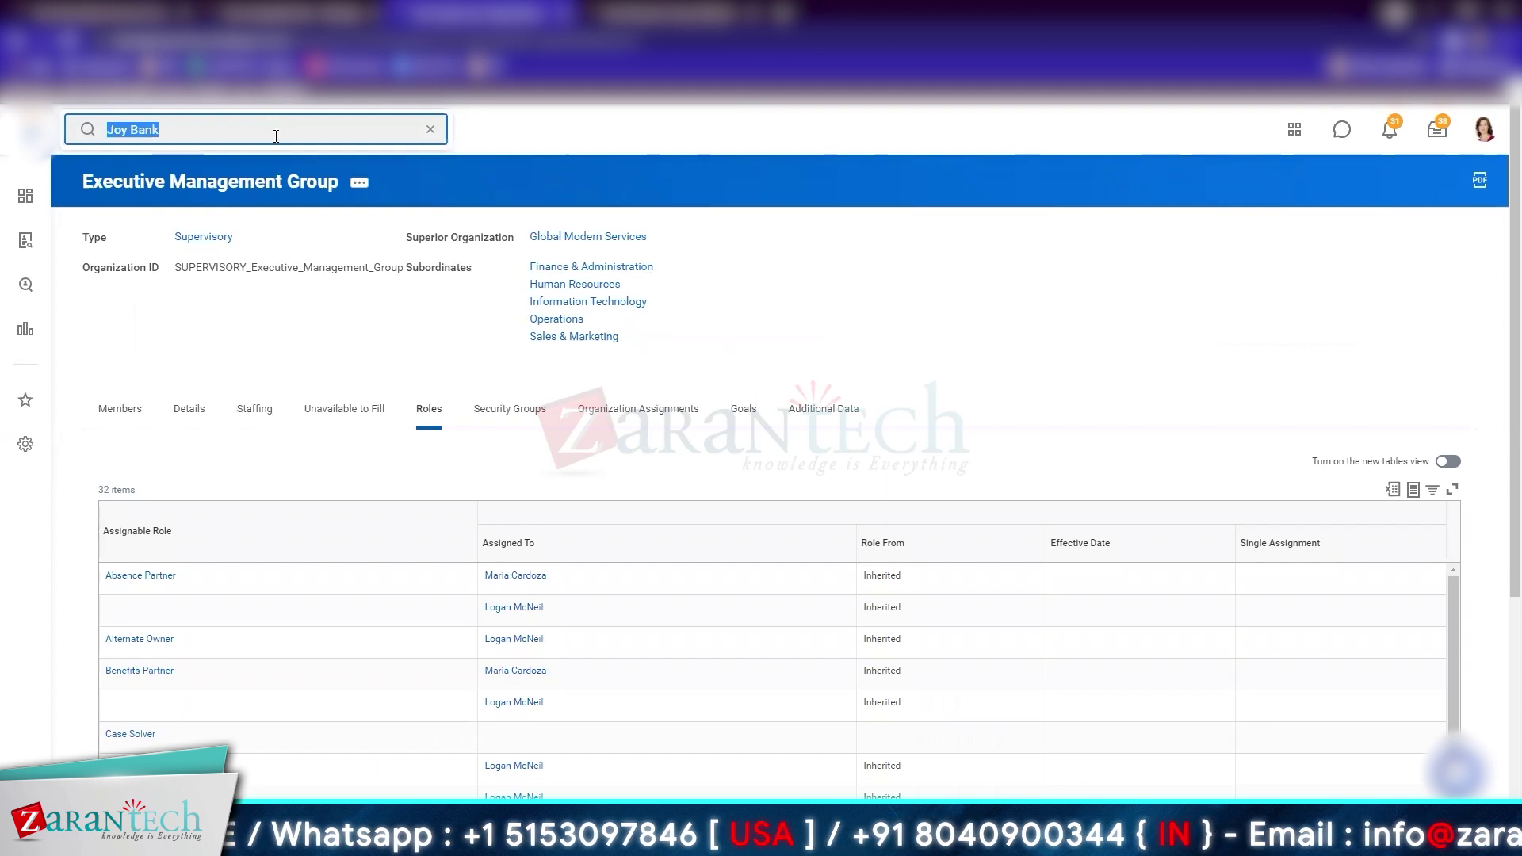
type("maint role")
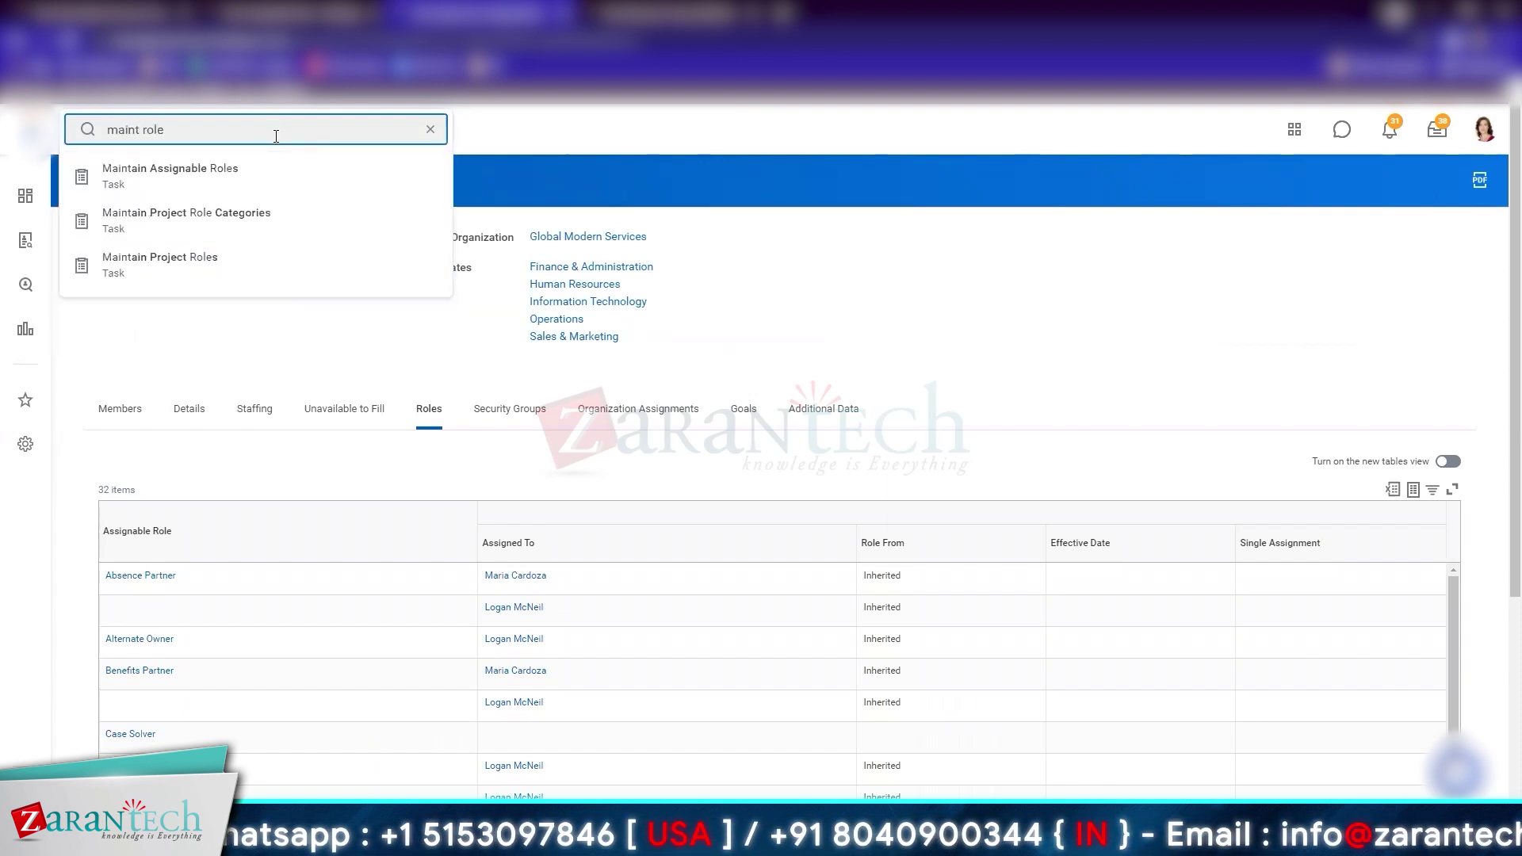
left_click(261, 176)
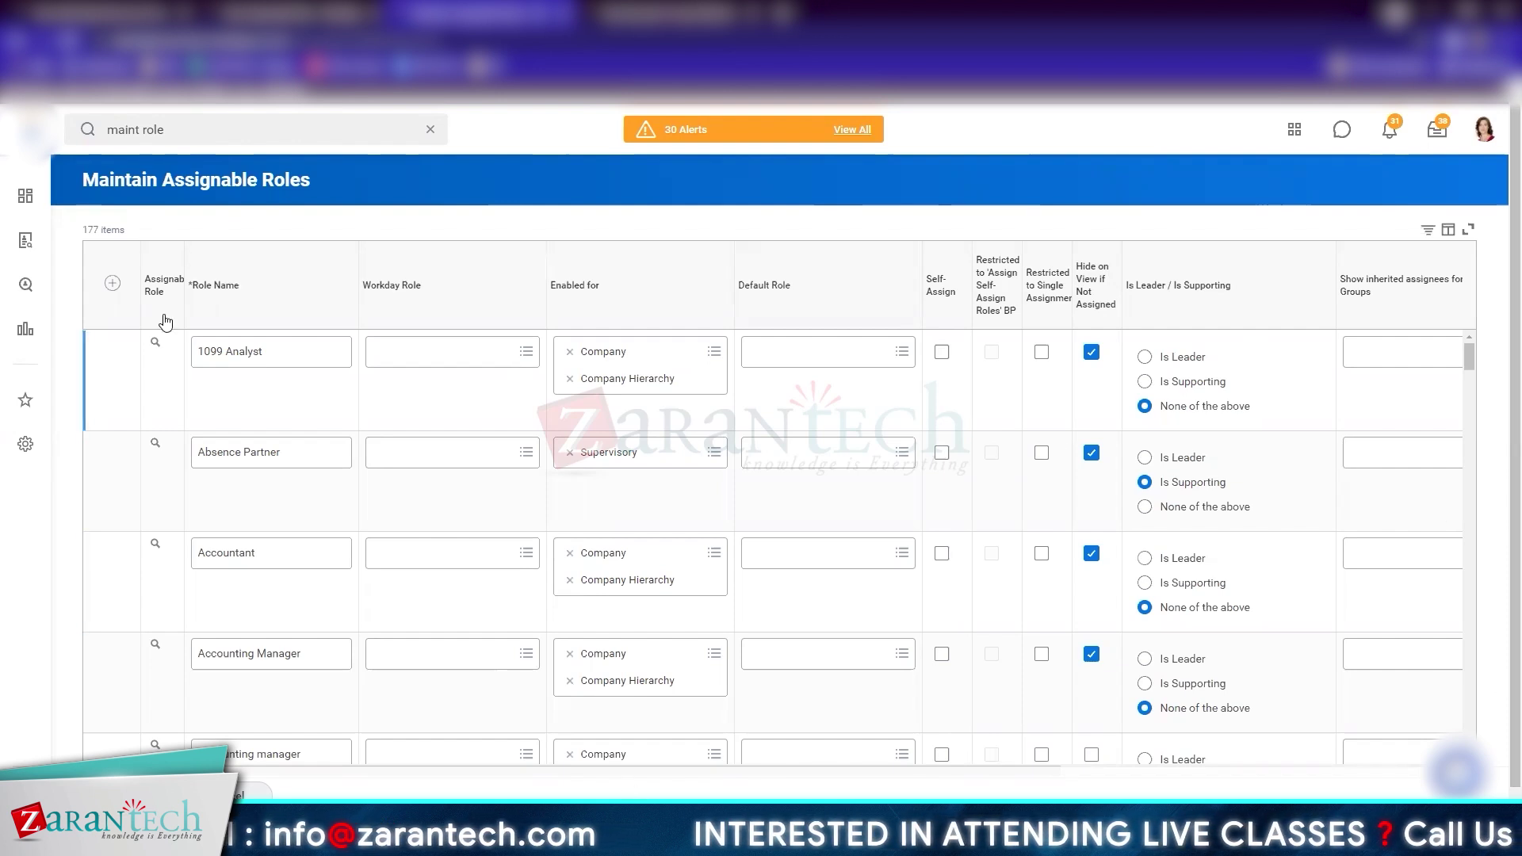
Add a new assignable role named IT/IS Administrator
left_click(112, 287)
left_click(289, 361)
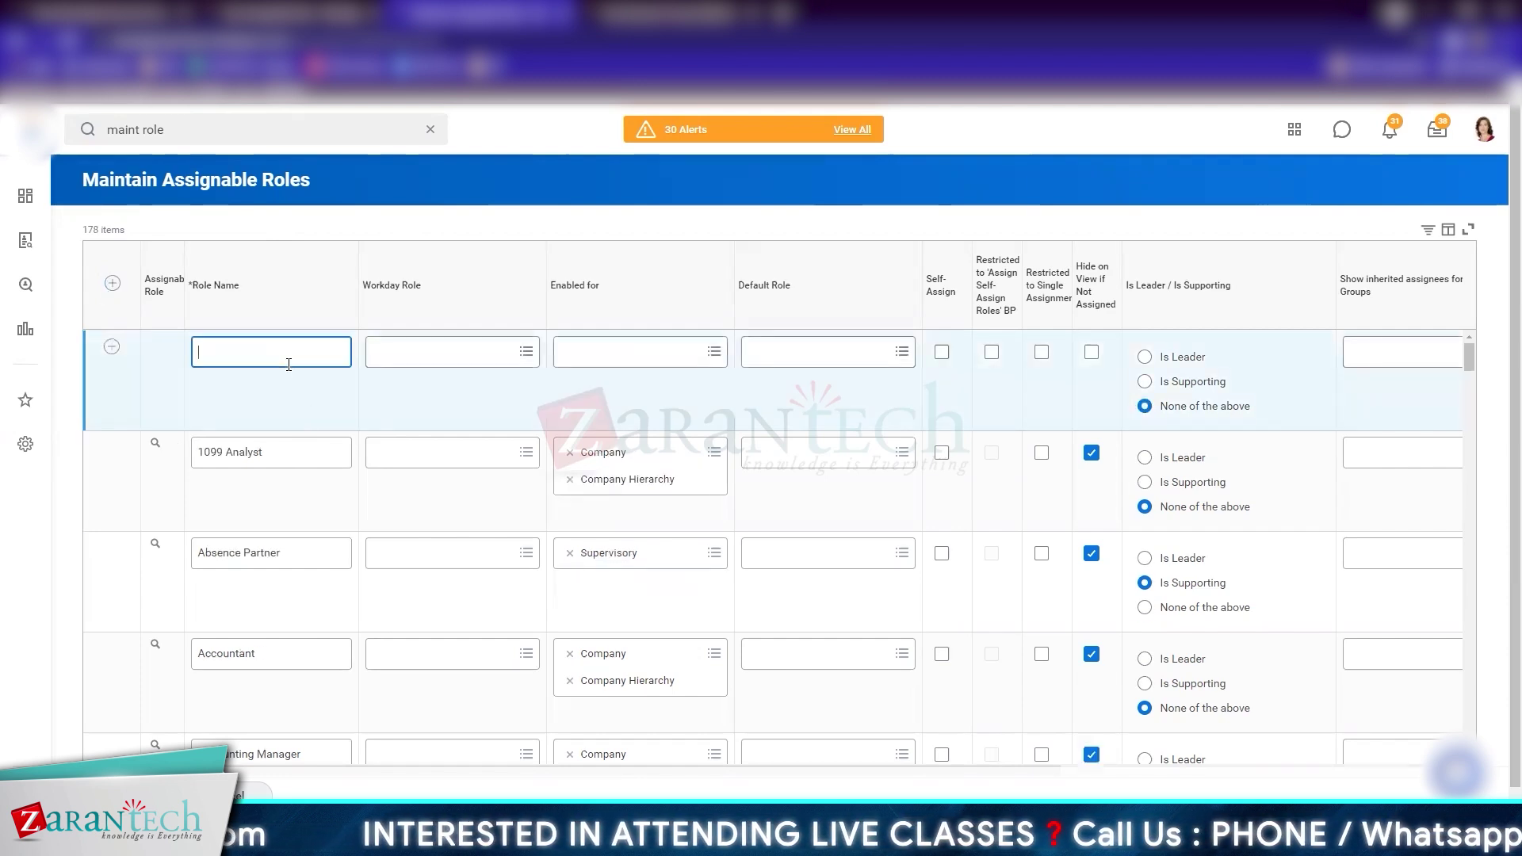
type("IT/IS Adminis")
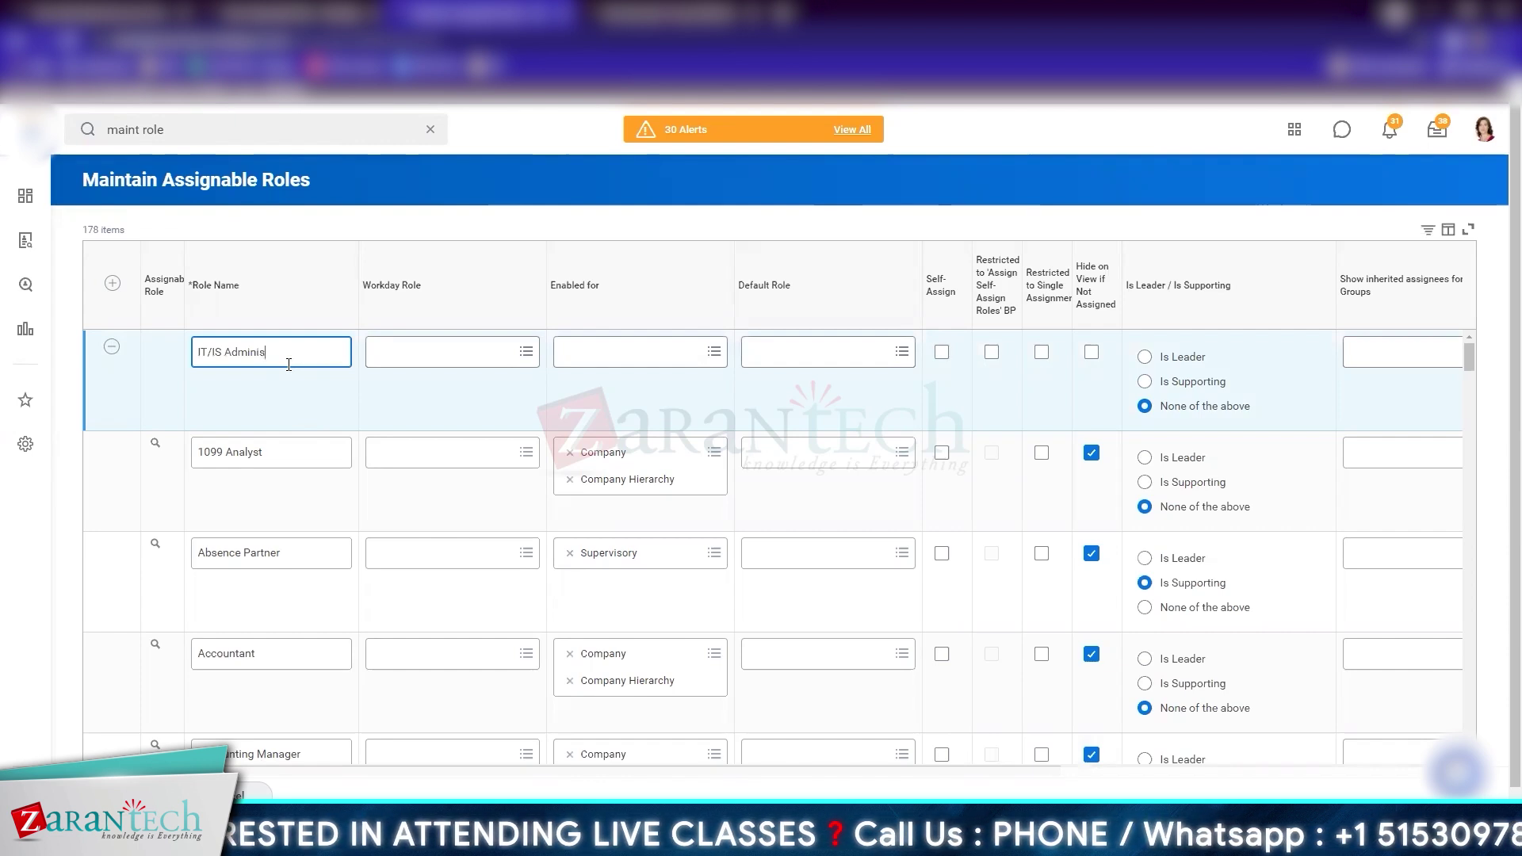
type("trator")
Enable the IT/IS Administrator role for the Company, Company Hierarchy and Supervisory organization types
left_click(631, 352)
type("compan")
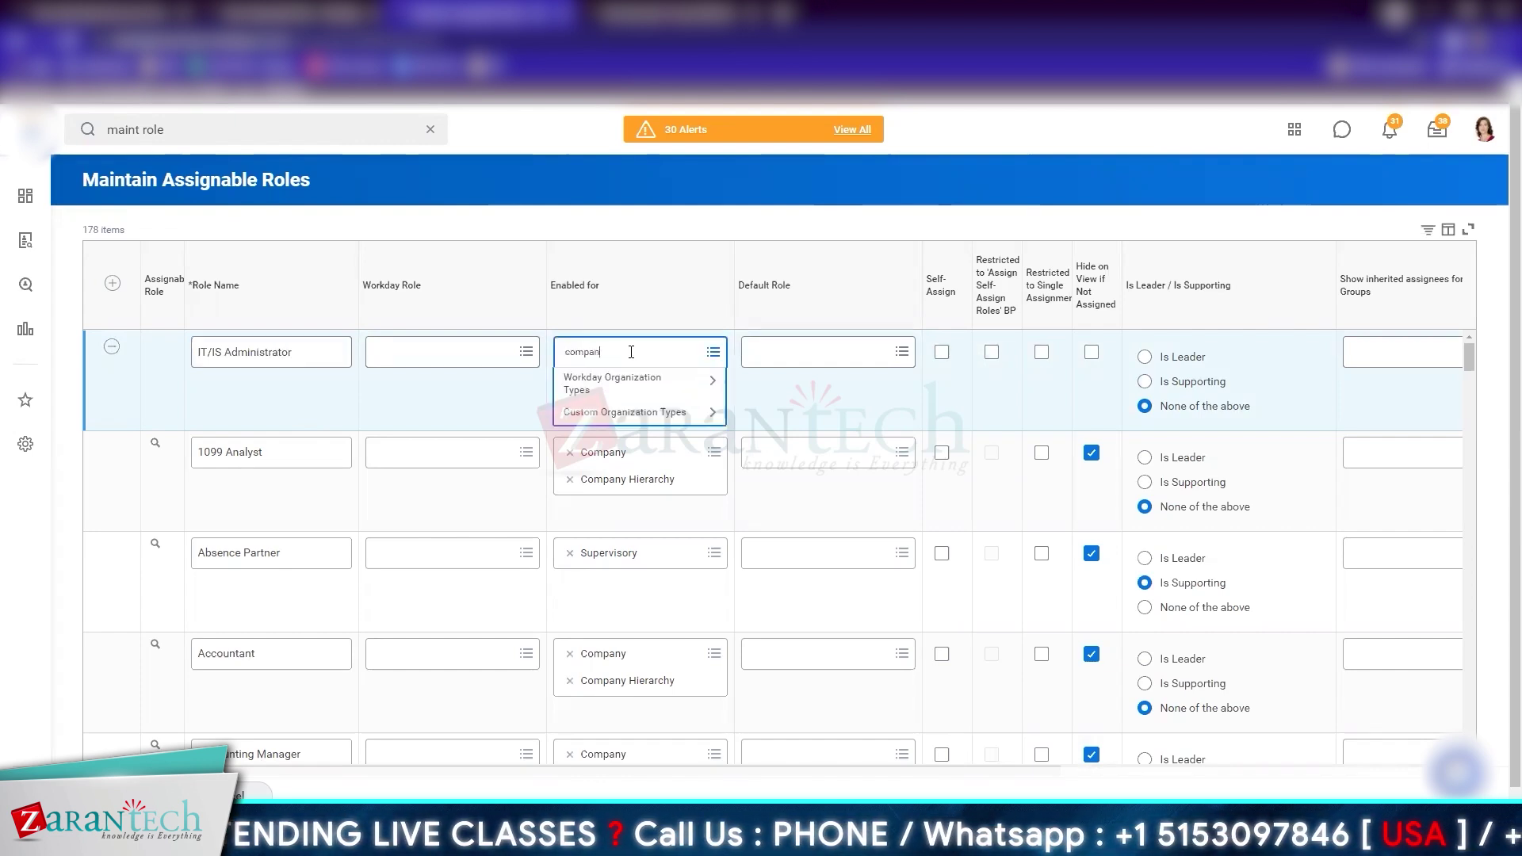
type("y")
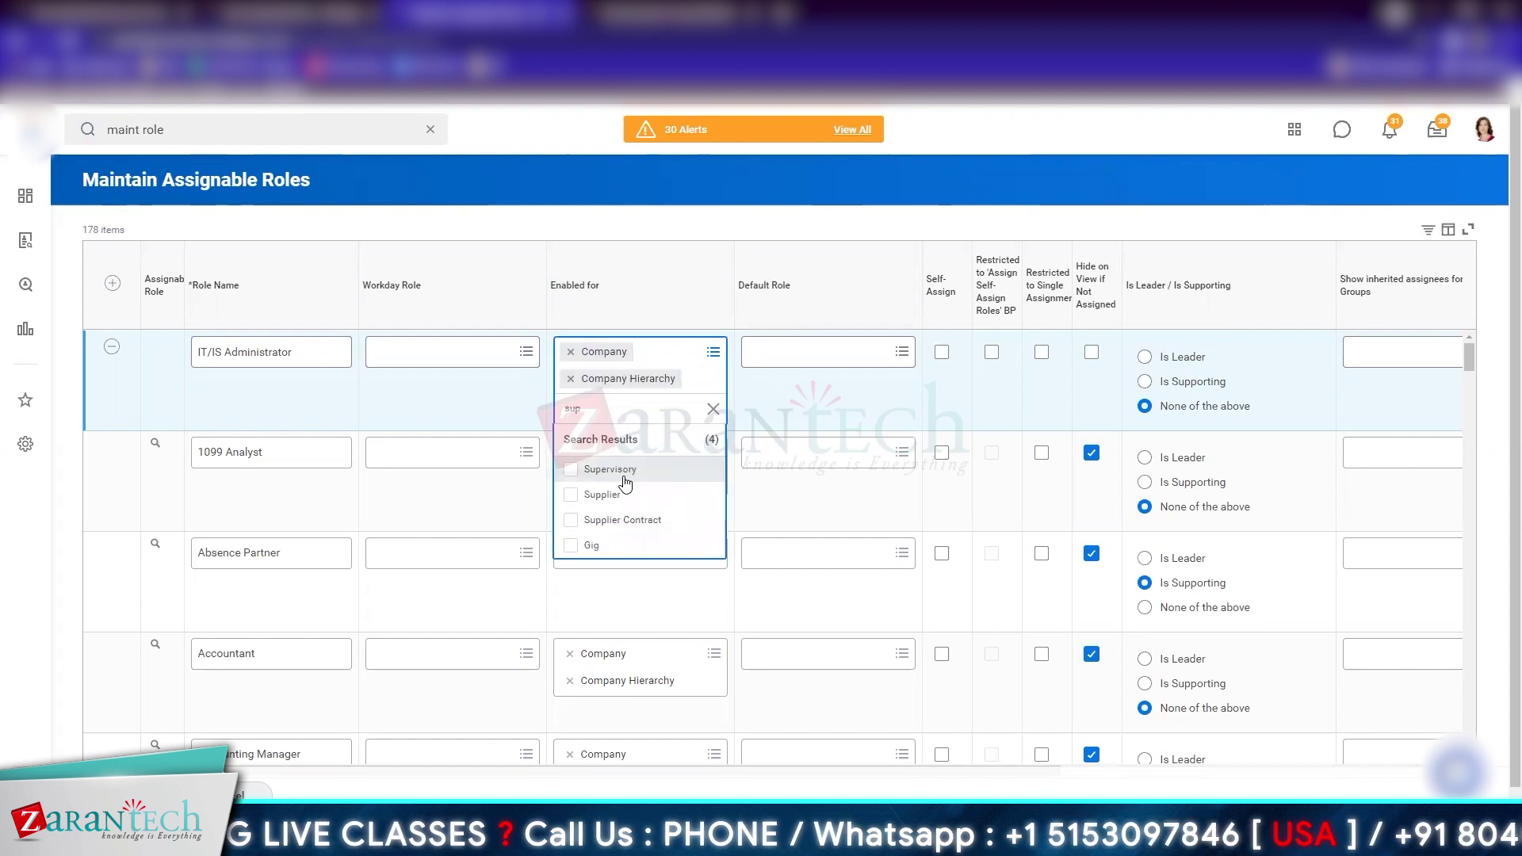
left_click(624, 474)
left_click(793, 469)
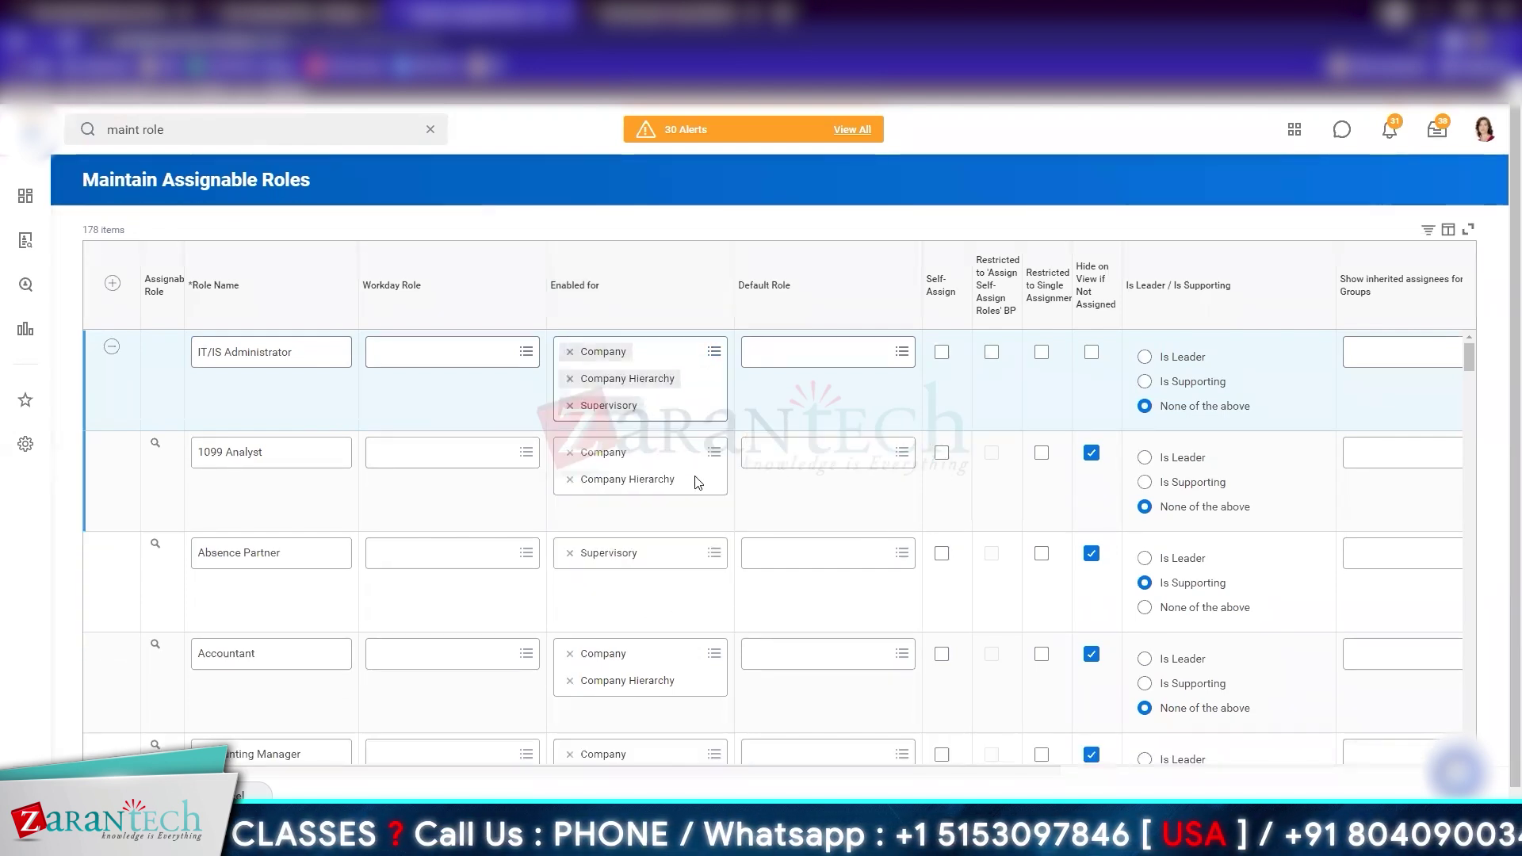
Look through the available default roles for IT/IS Administrator and read the explanation of the single-assignment restriction
left_click(904, 352)
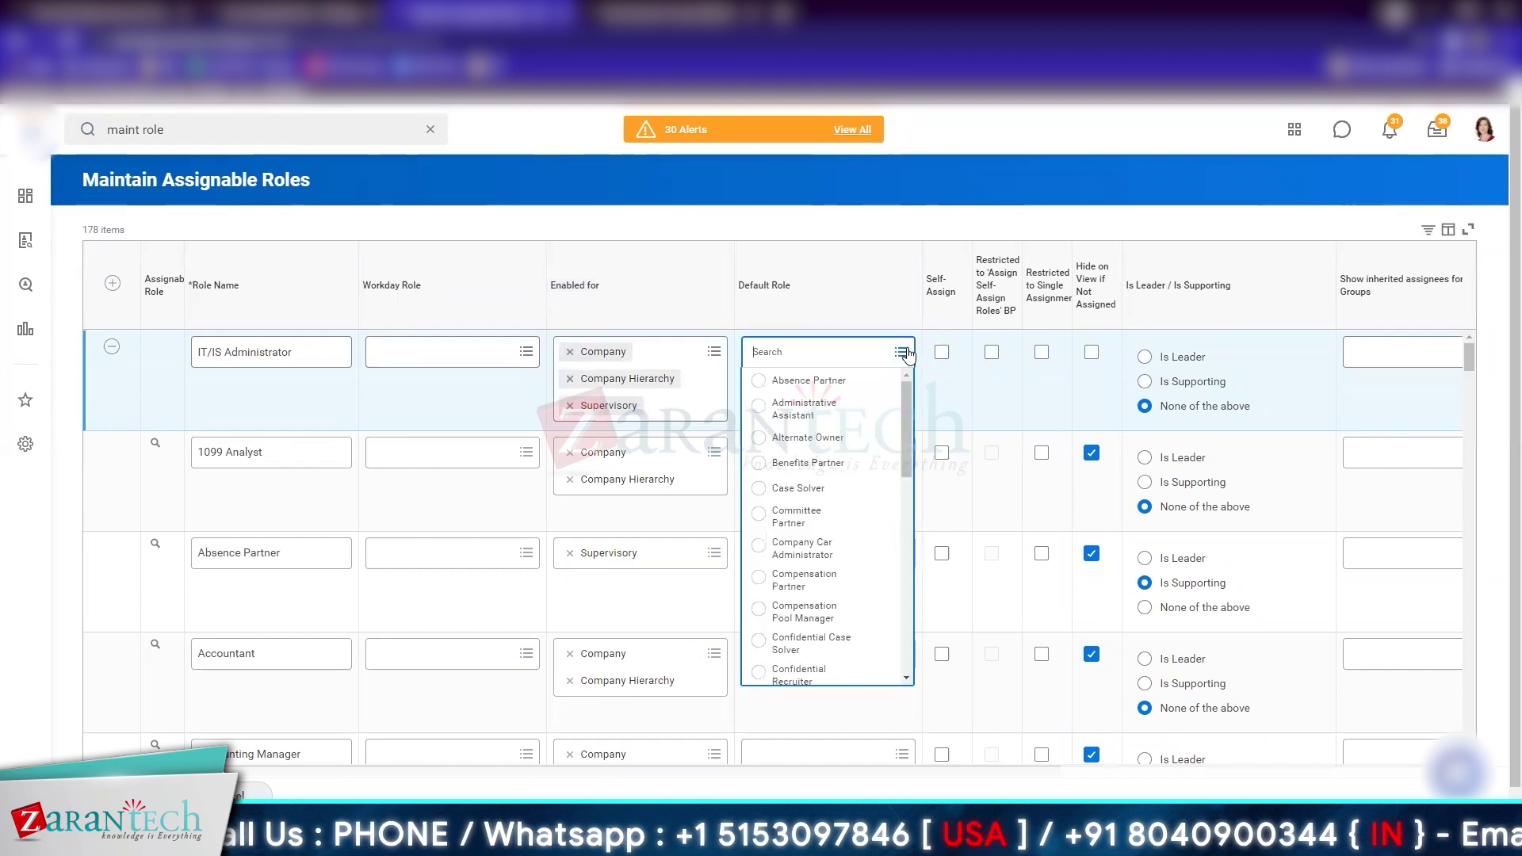
scroll(875, 528, "down", 10)
scroll(890, 569, "up", 2)
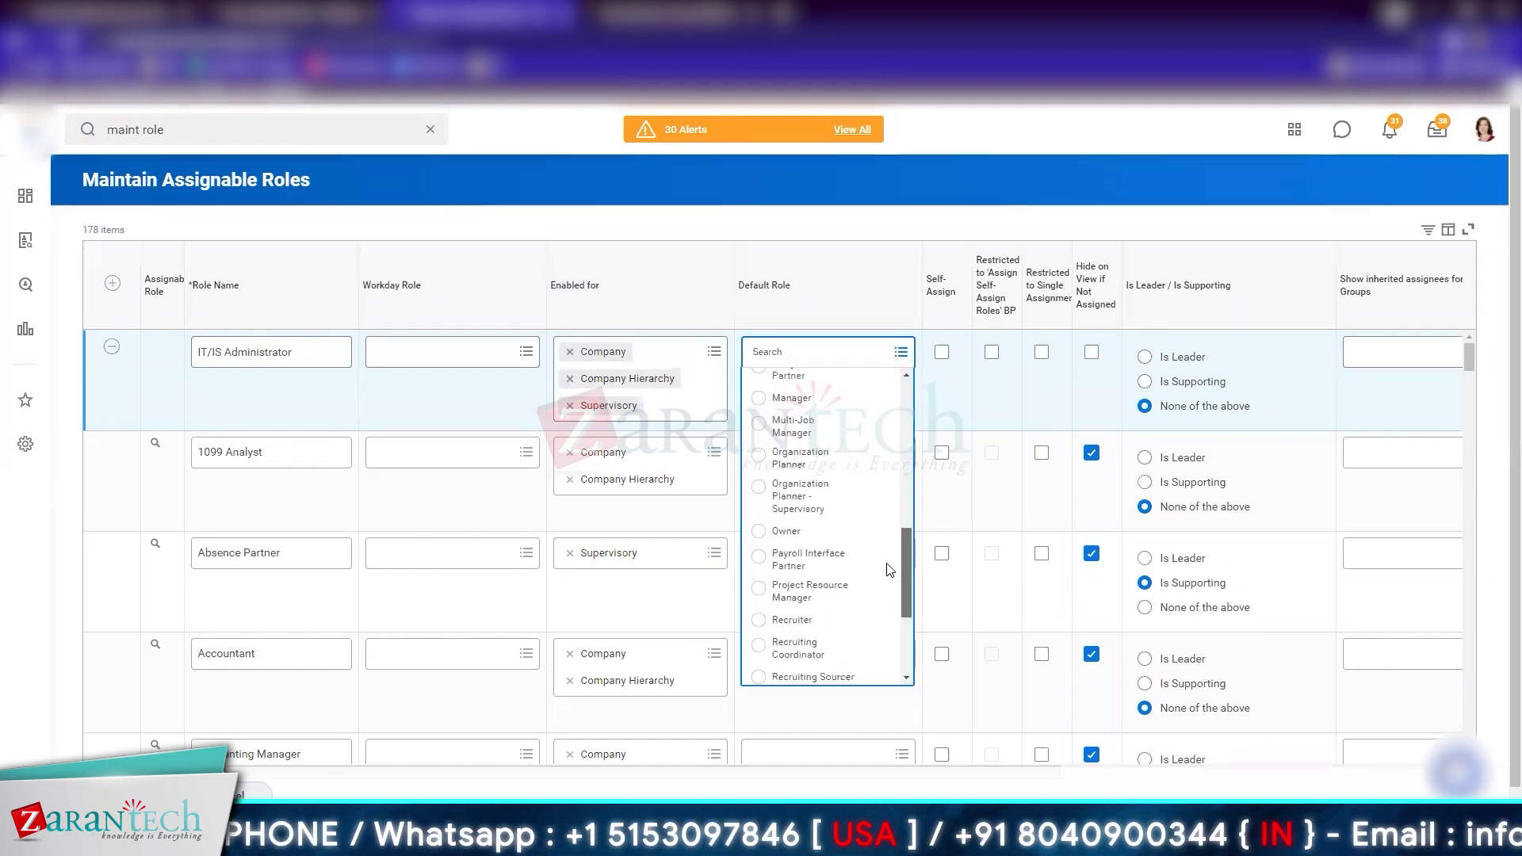
scroll(889, 569, "up", 3)
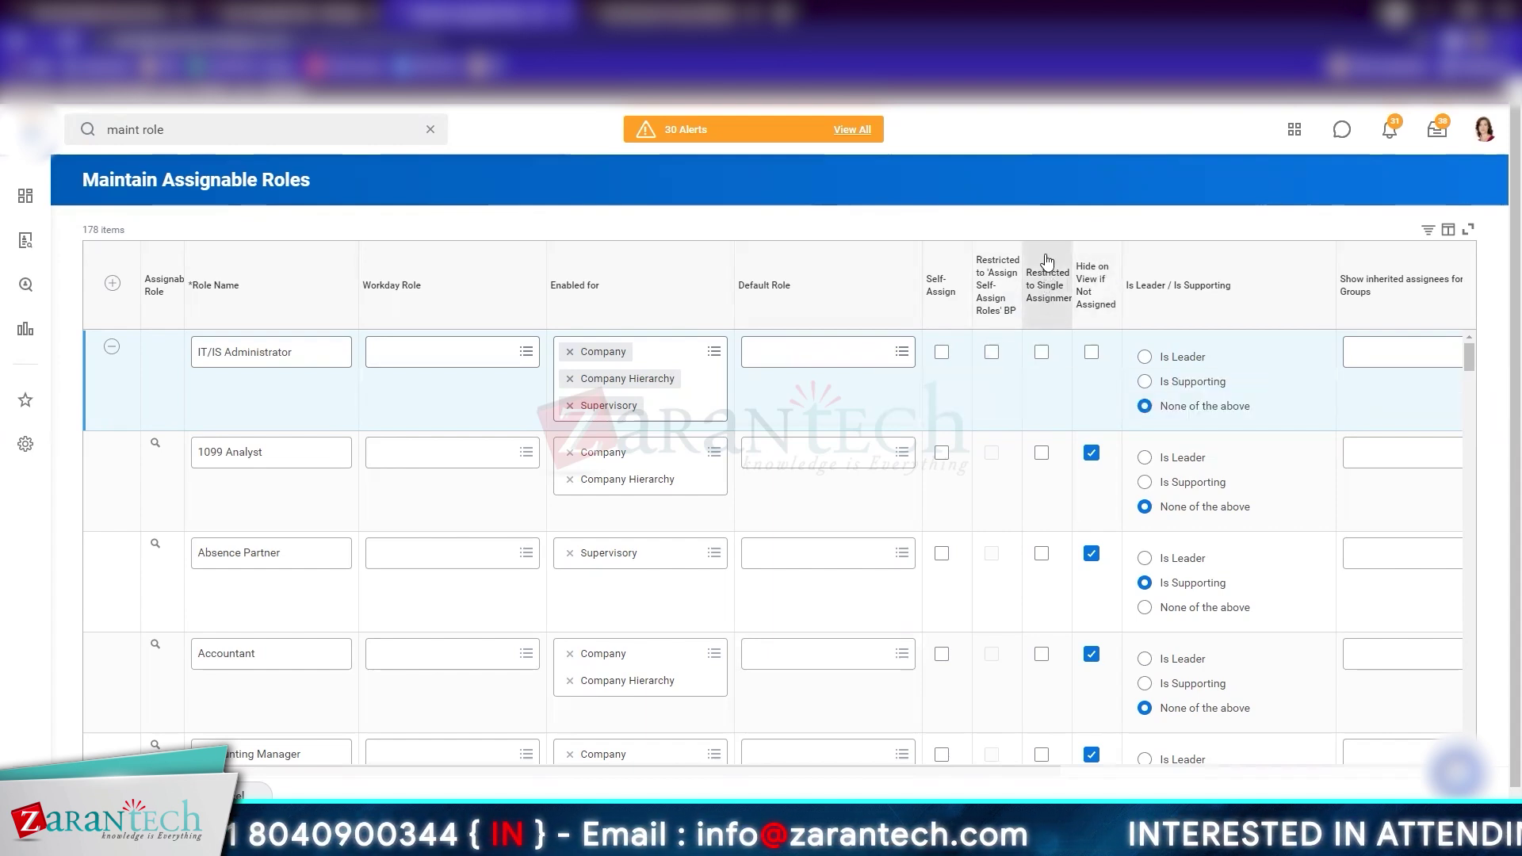
mouse_move(1048, 376)
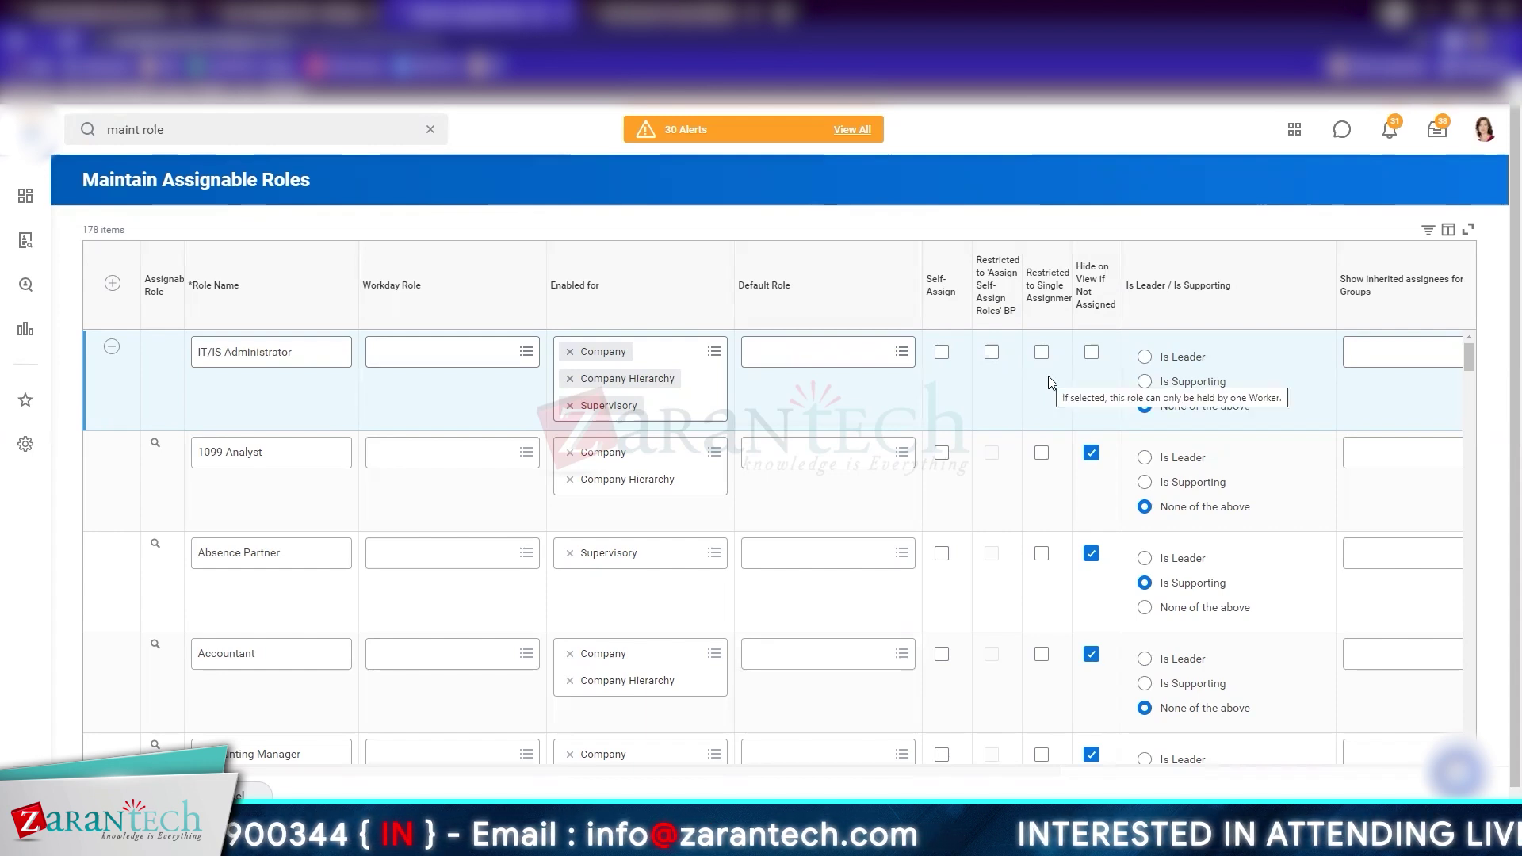
Set Security Administrator, Security Partner and Security Configurator as the groups that can assign the IT/IS Administrator role
left_click_drag(1515, 745, 1515, 780)
left_click_drag(899, 748, 1300, 749)
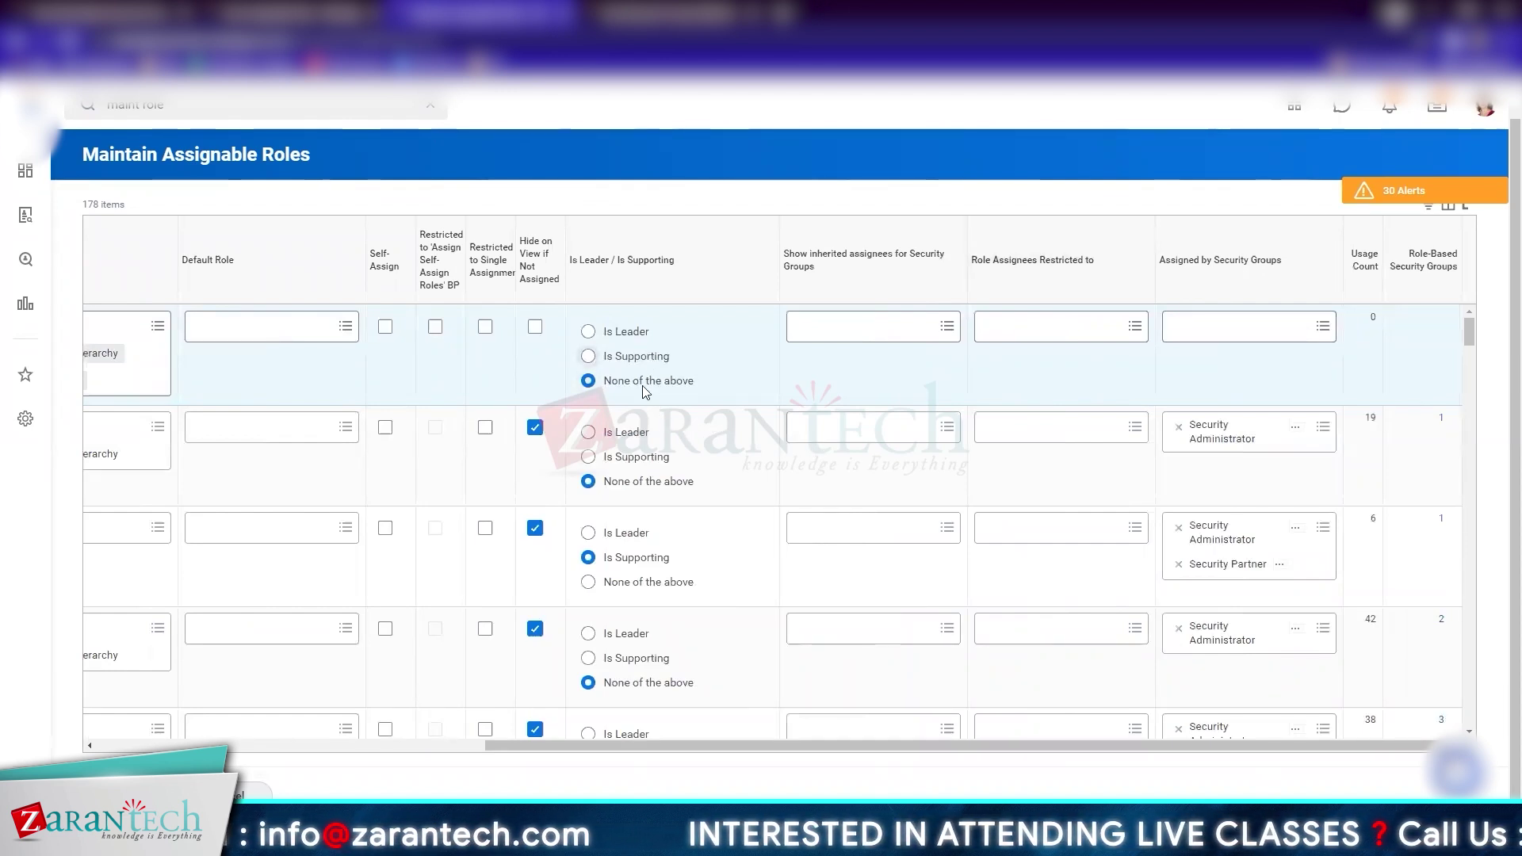
mouse_move(634, 339)
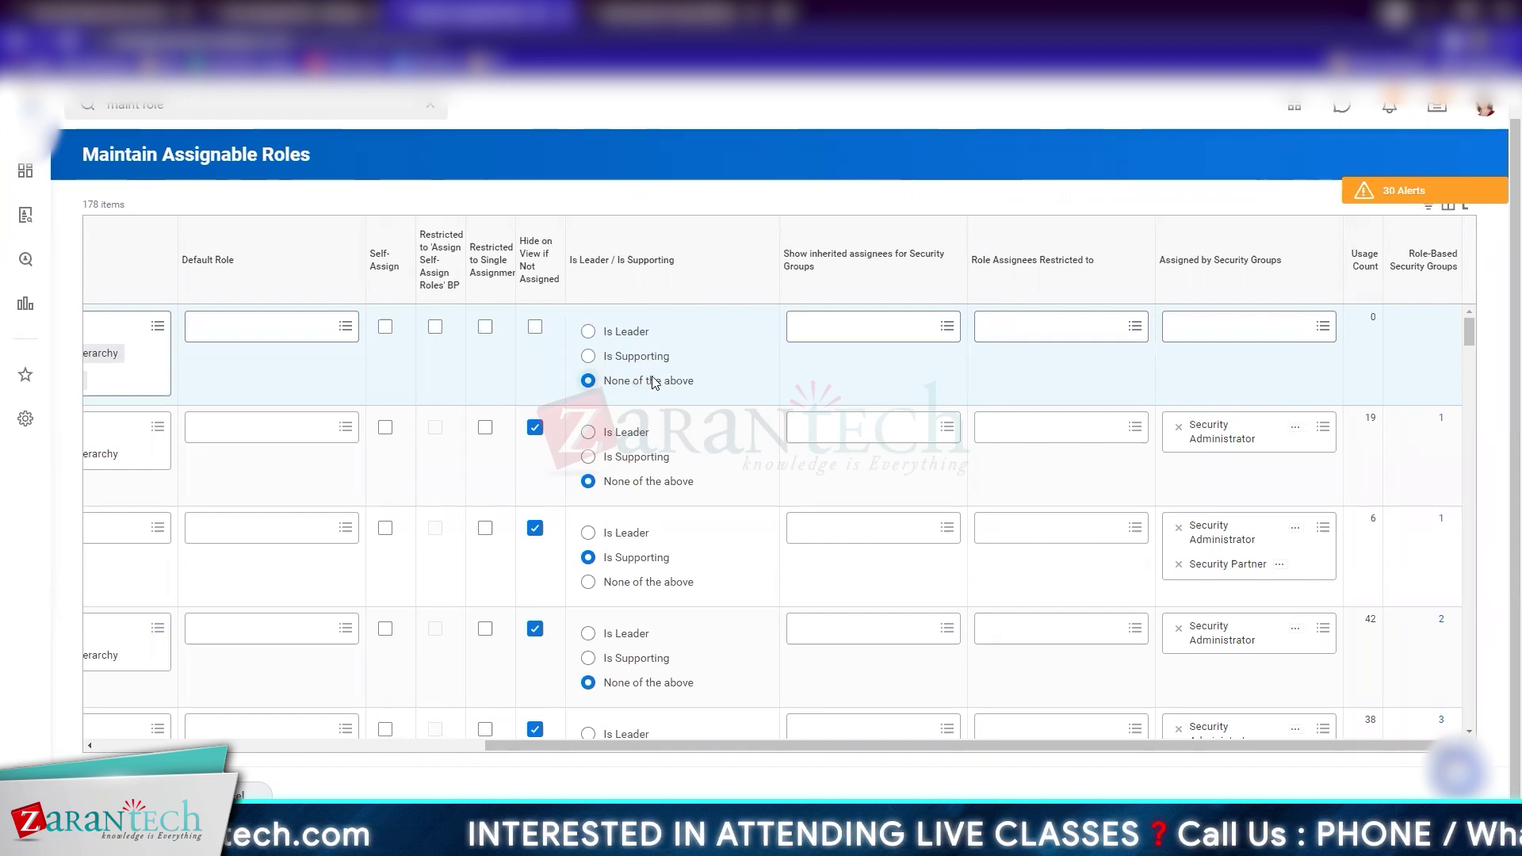
left_click(1198, 337)
type("se")
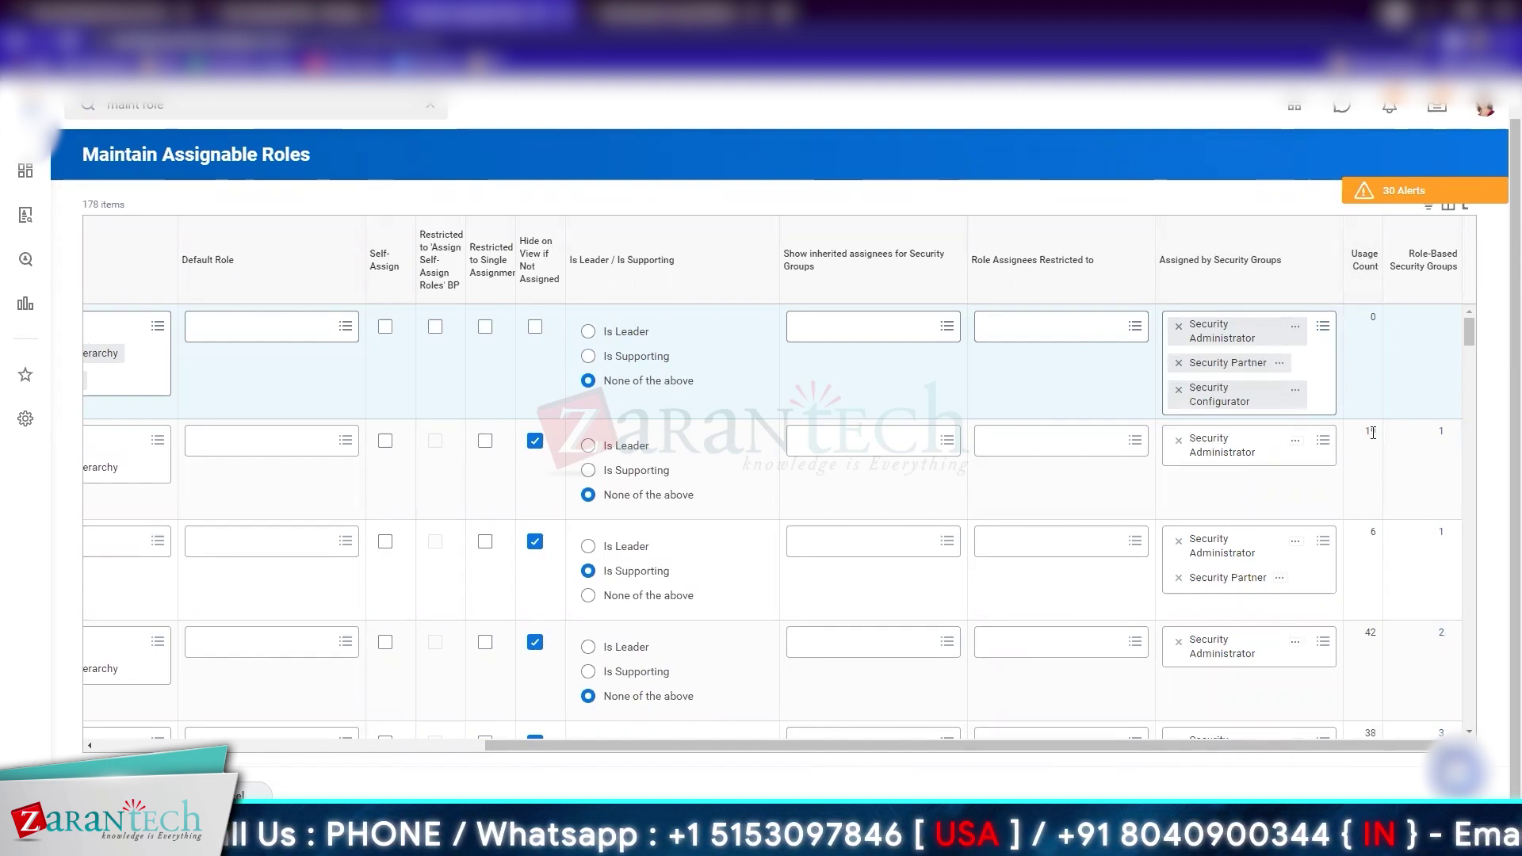
Check which role-based security group uses the 1099 Analyst role and its access rights, and close the details
left_click(1443, 432)
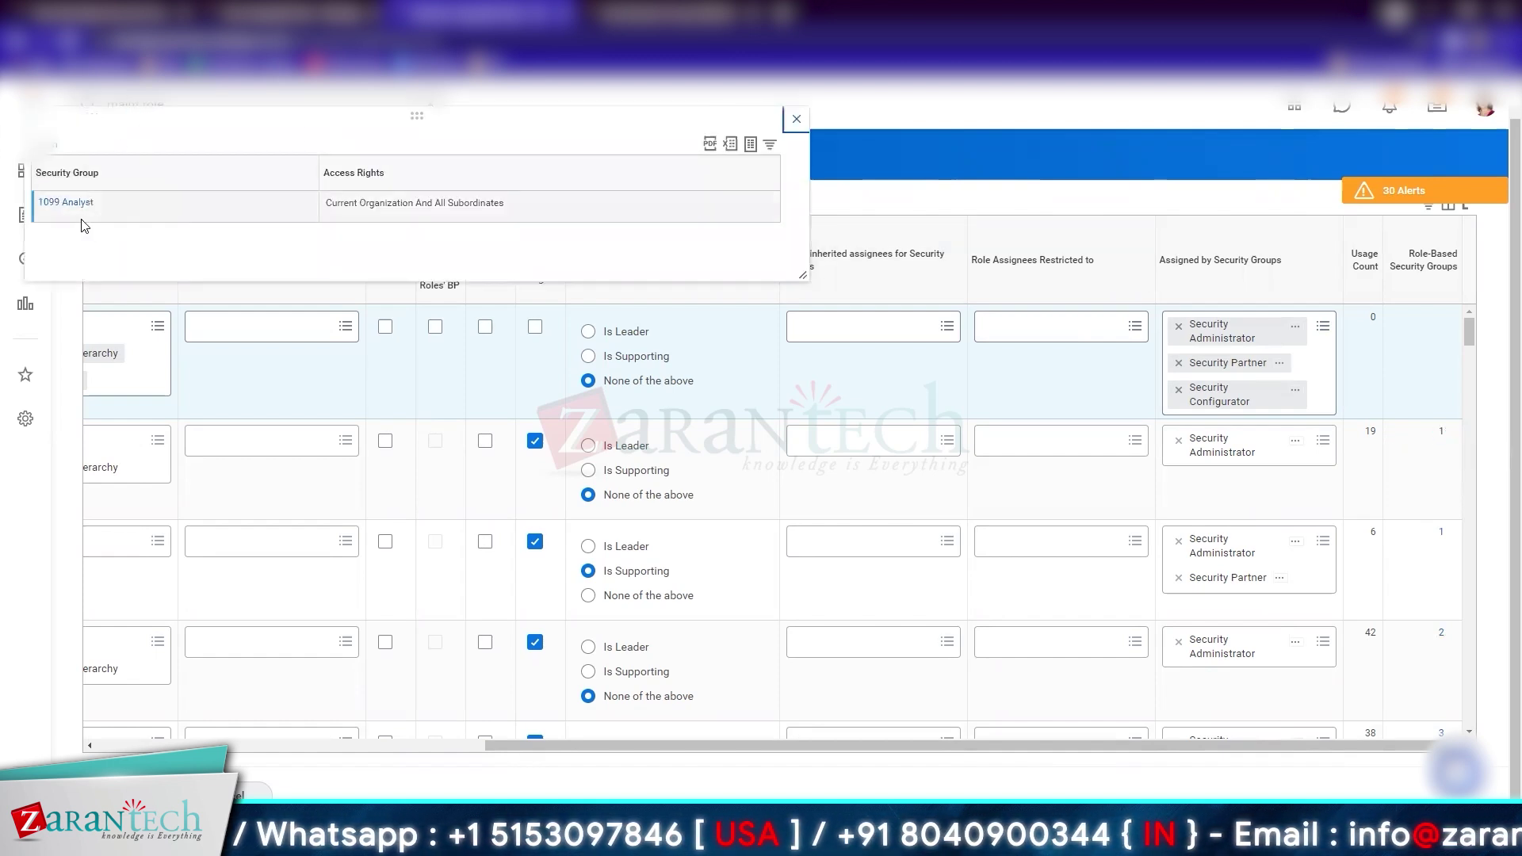
mouse_move(71, 208)
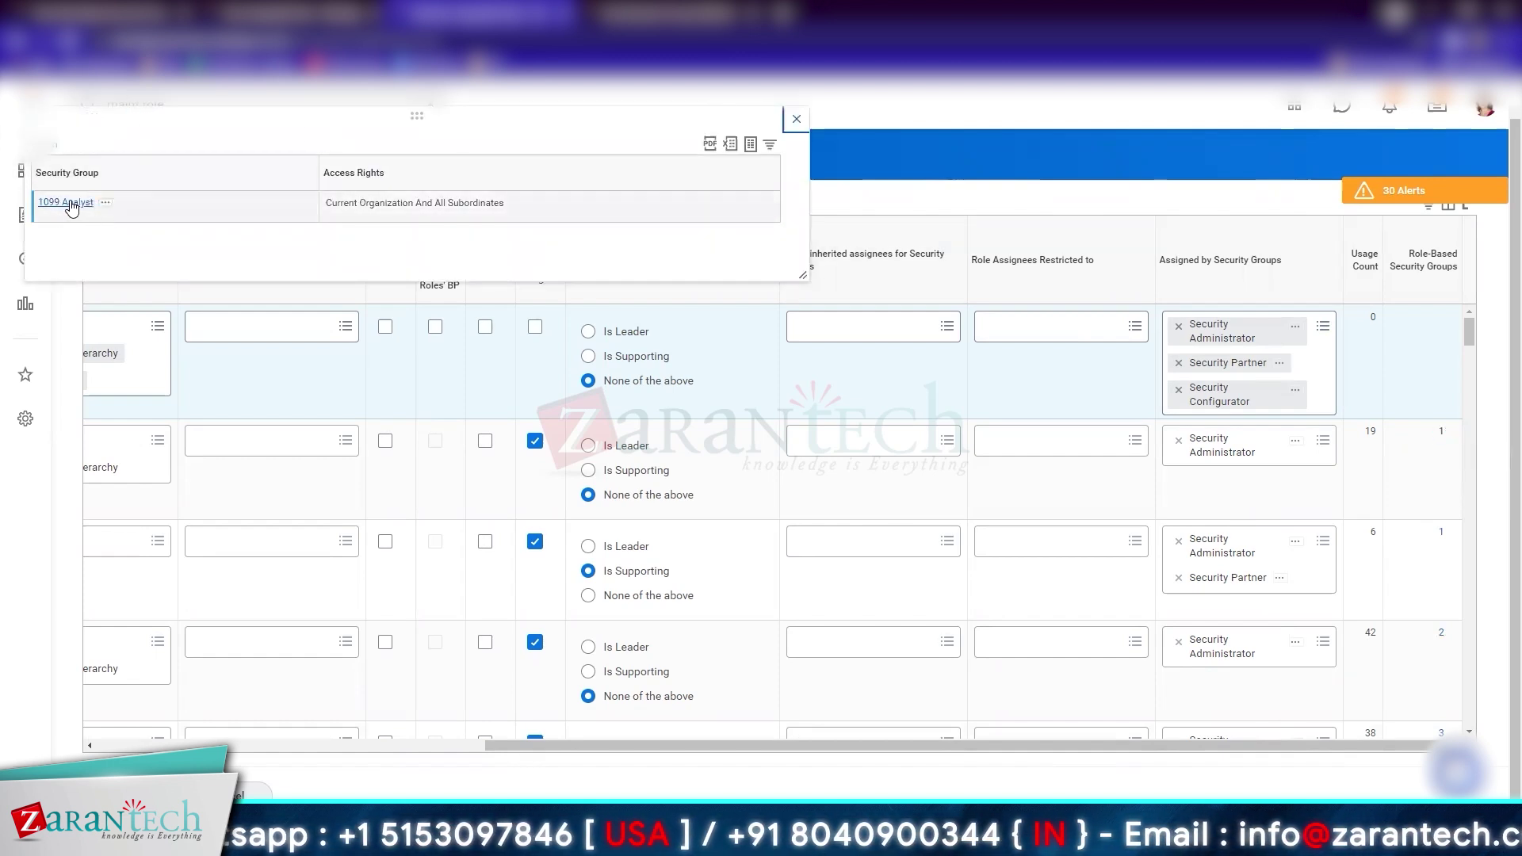
left_click(797, 119)
left_click_drag(972, 748, 566, 748)
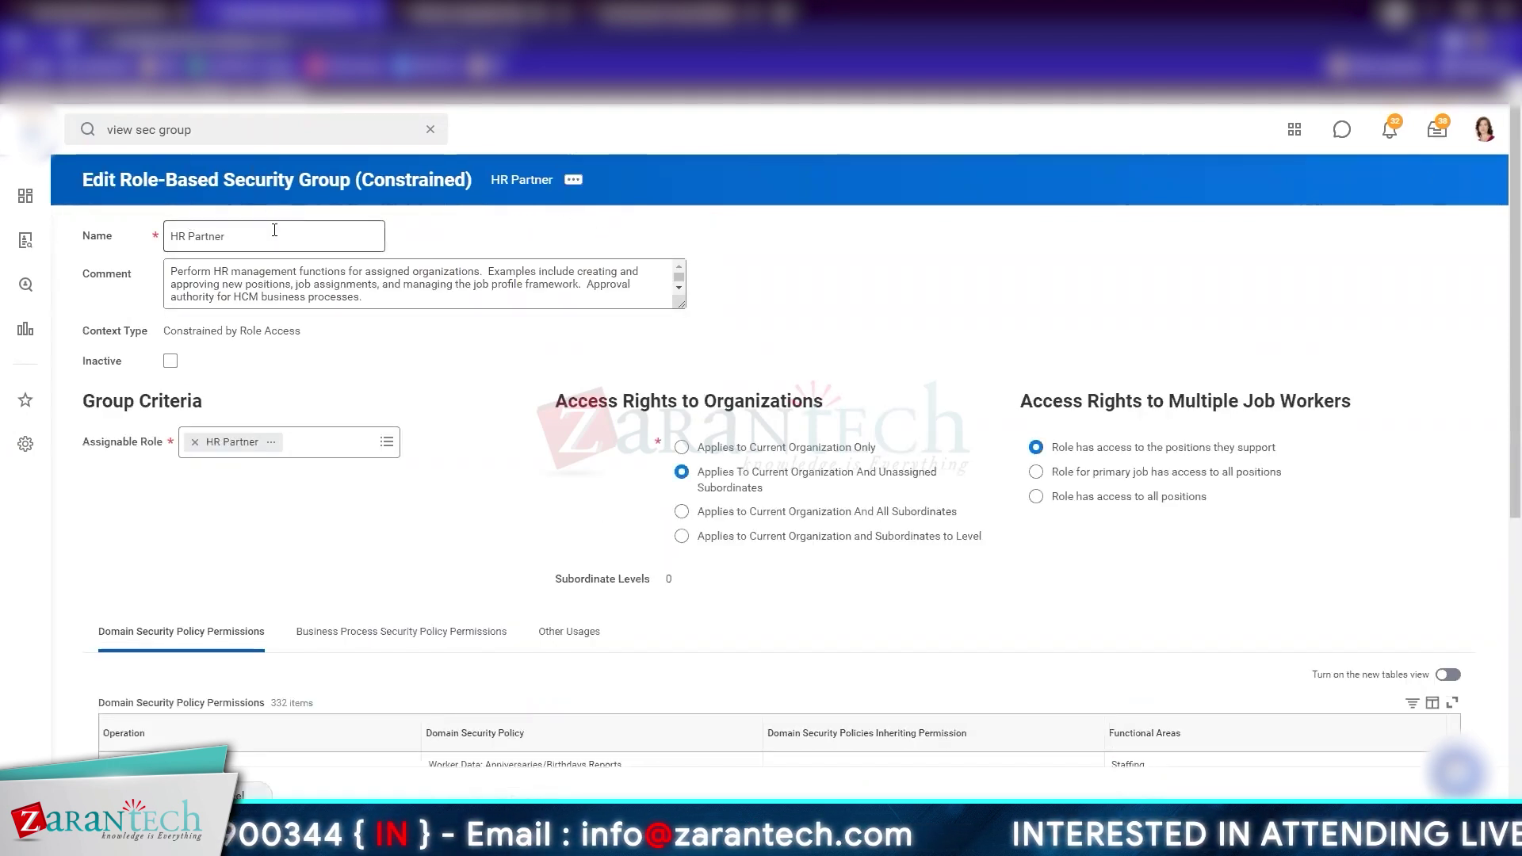
Try IT/IS Administrator as the assignable role of the HR Partner security group, and restore HR Partner as the role
left_click(341, 448)
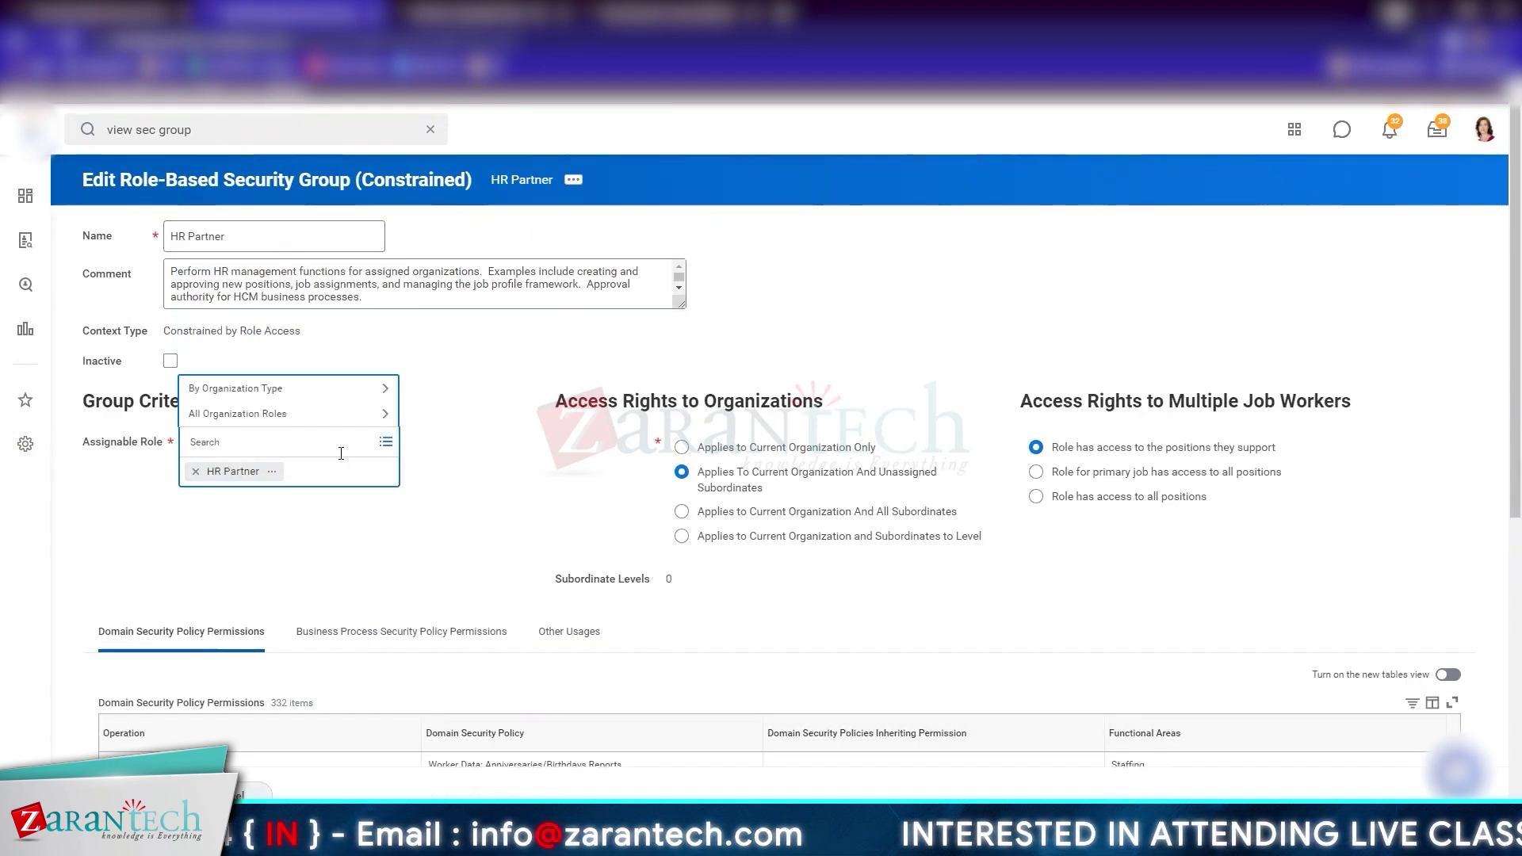
type("ITIS")
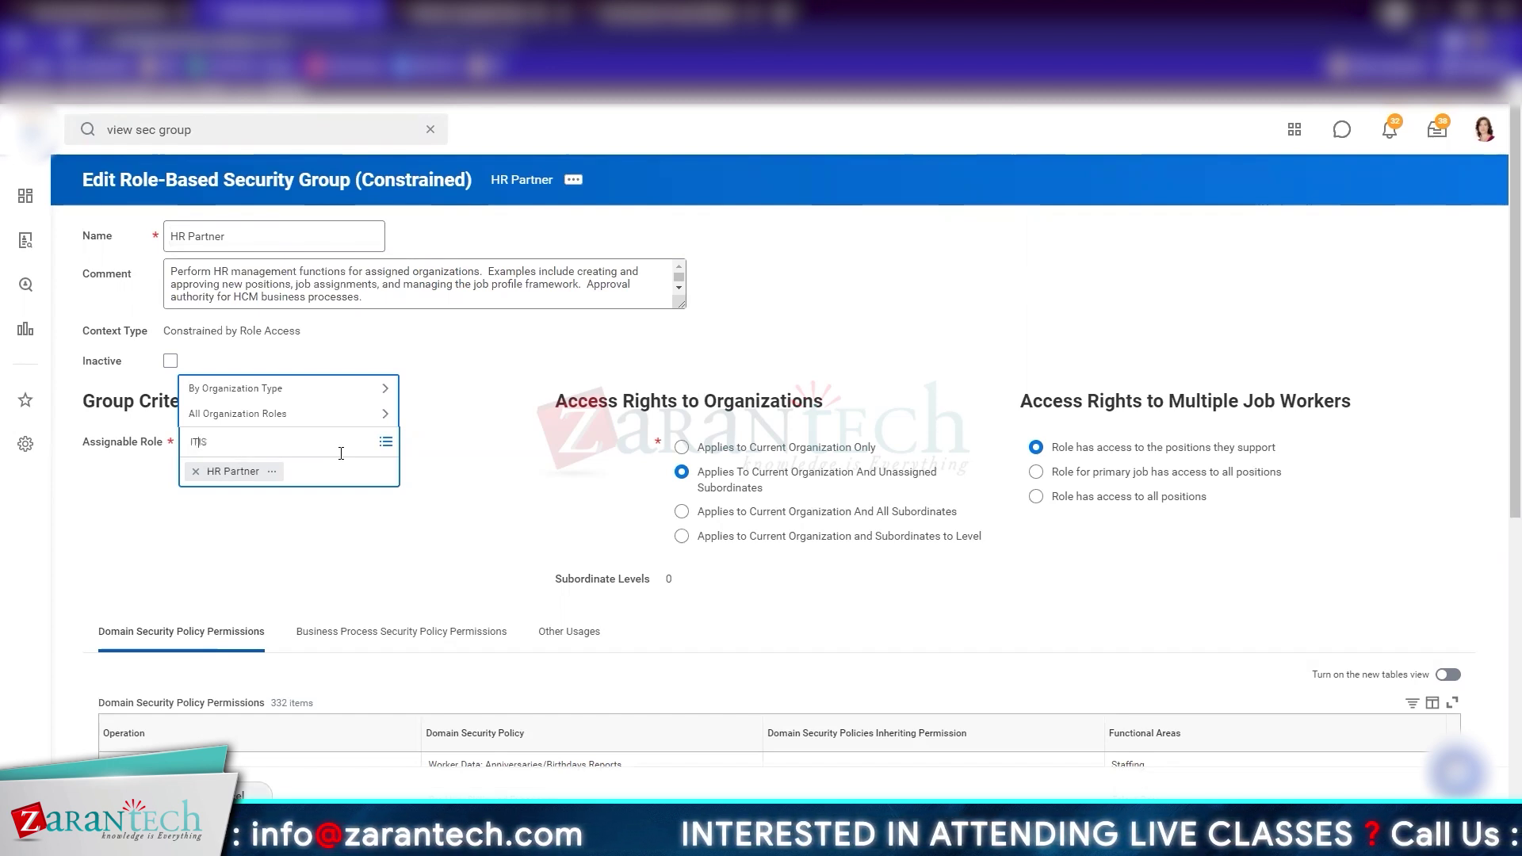
key("Return")
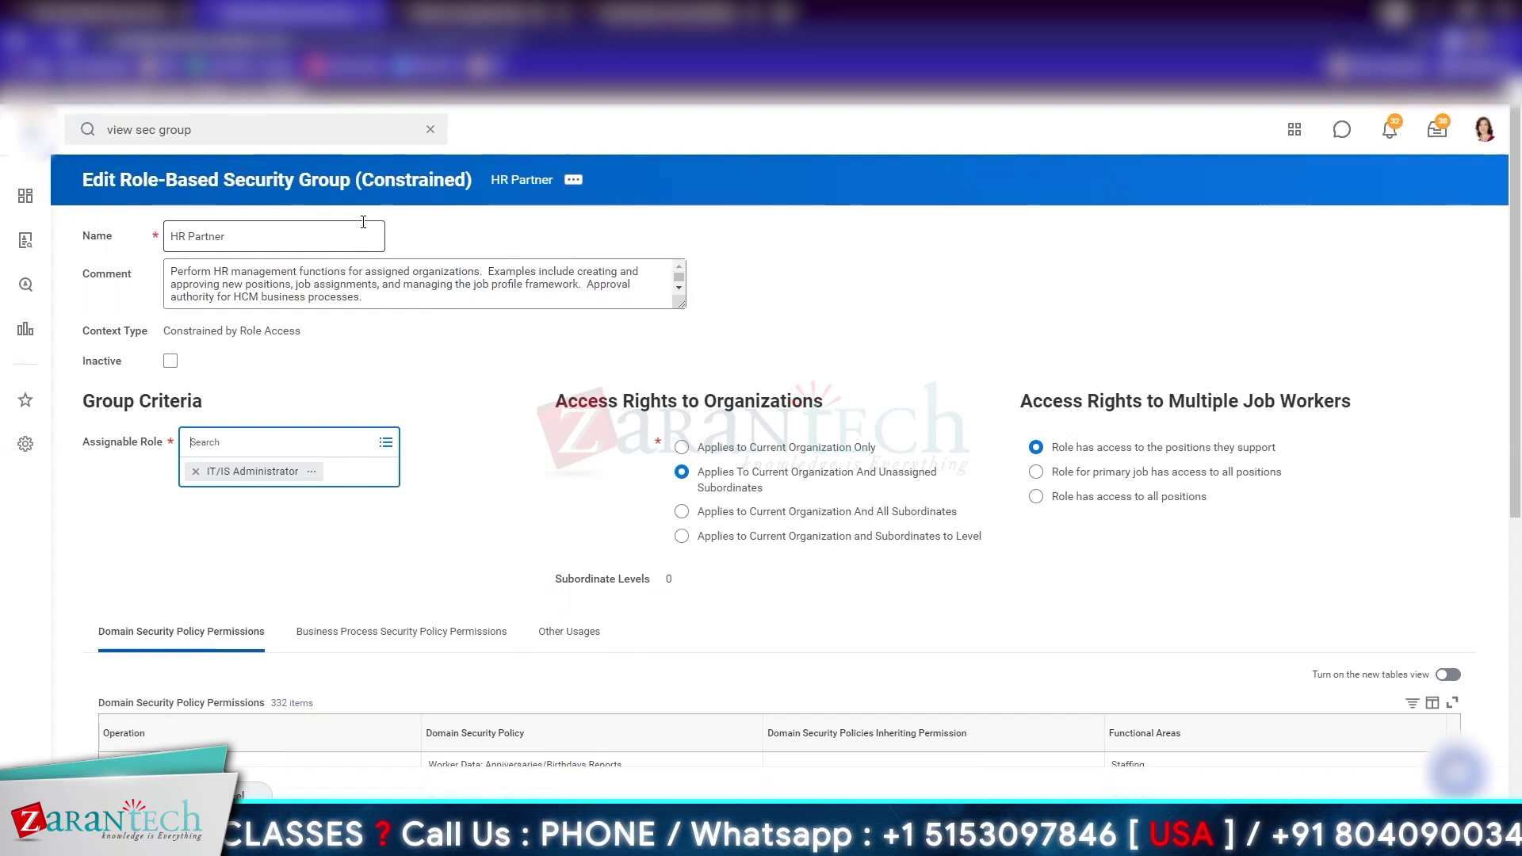
type("Hr P")
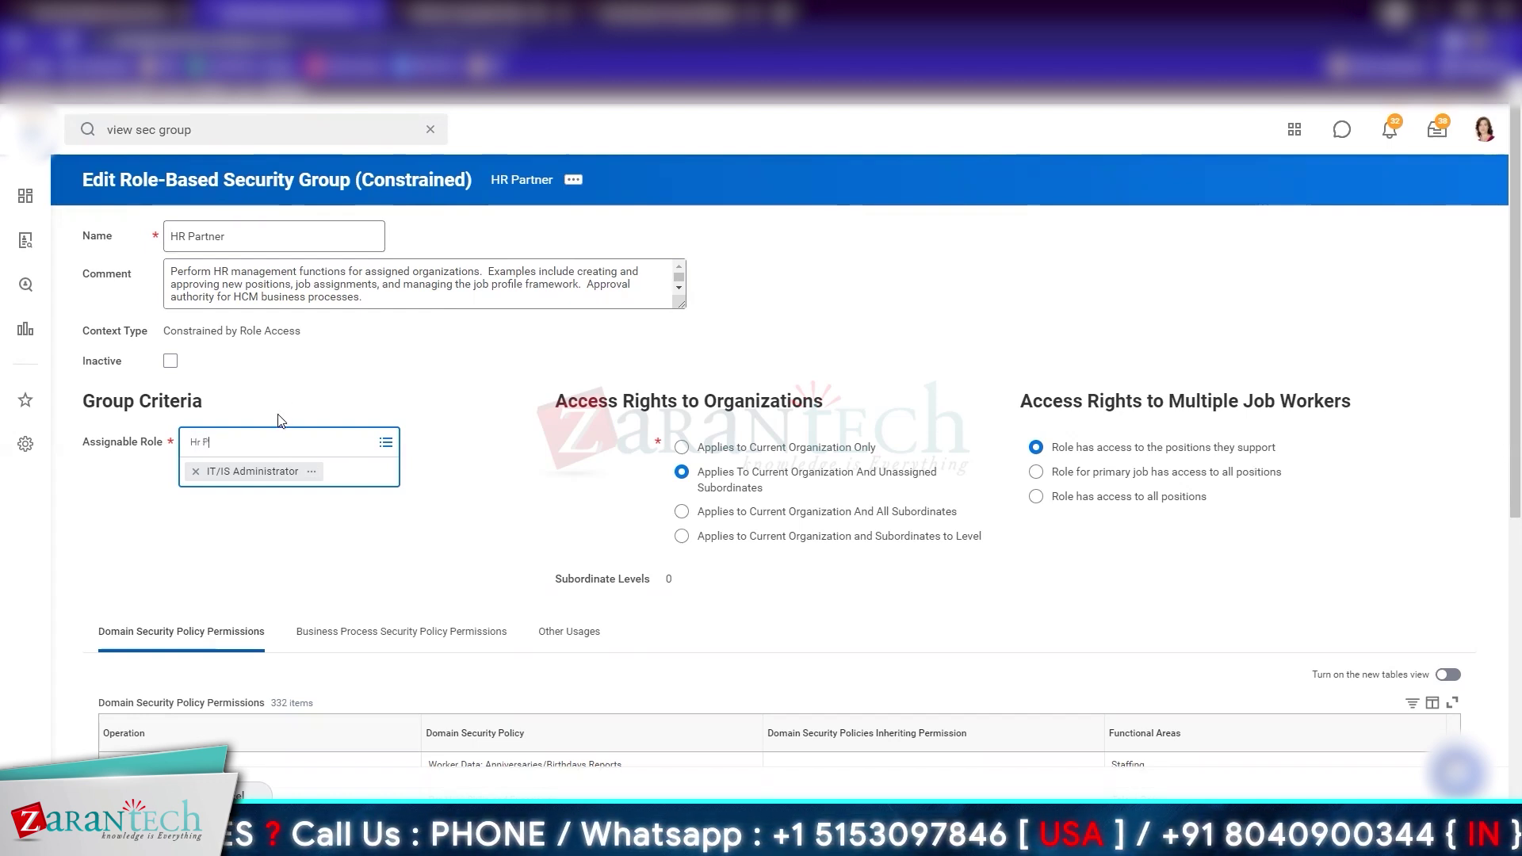
type("artner")
key("Return")
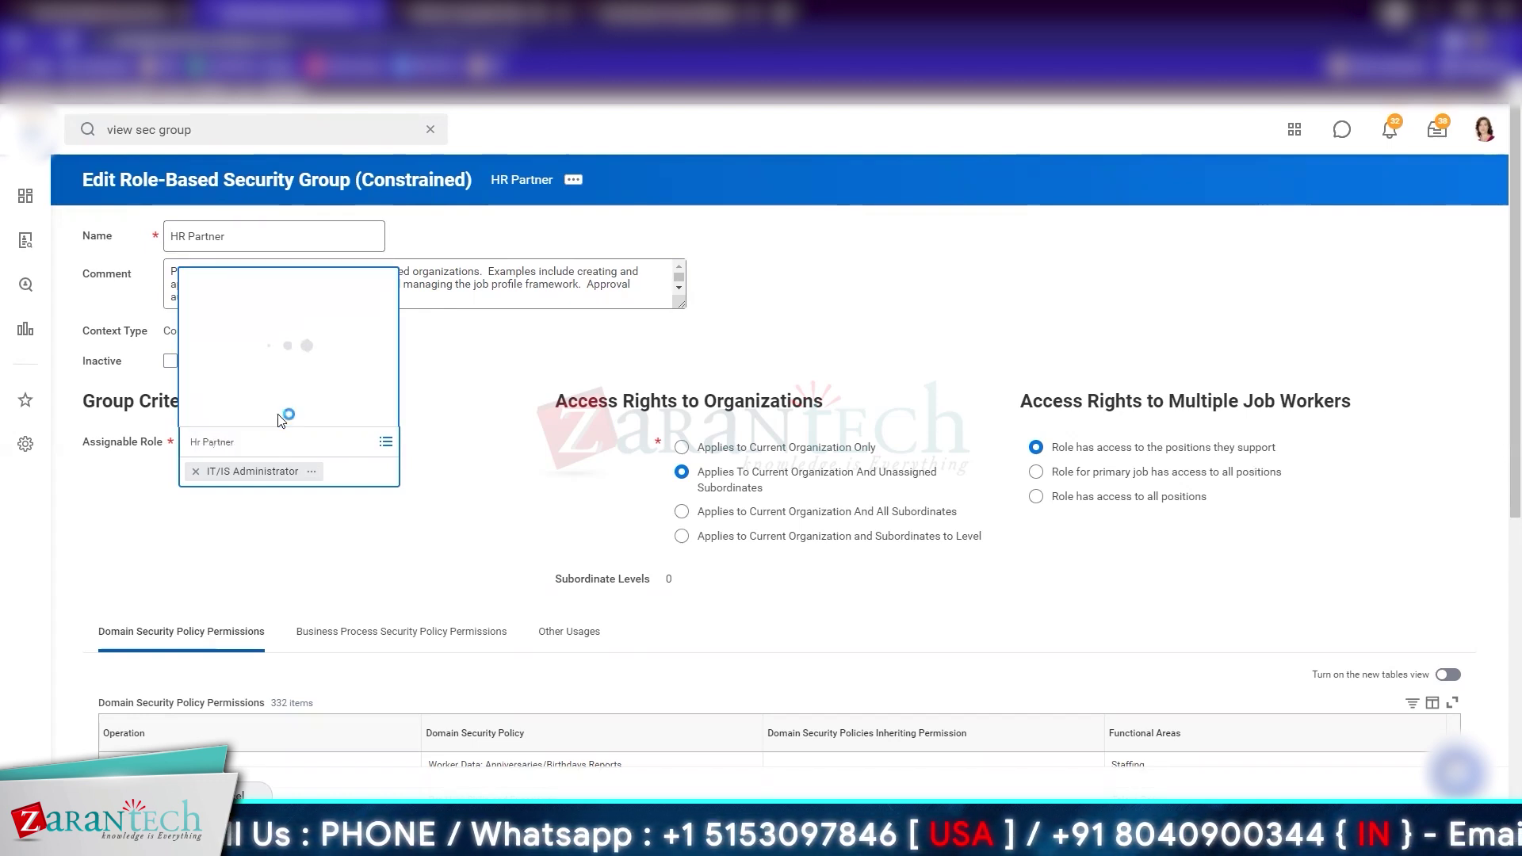
left_click(303, 387)
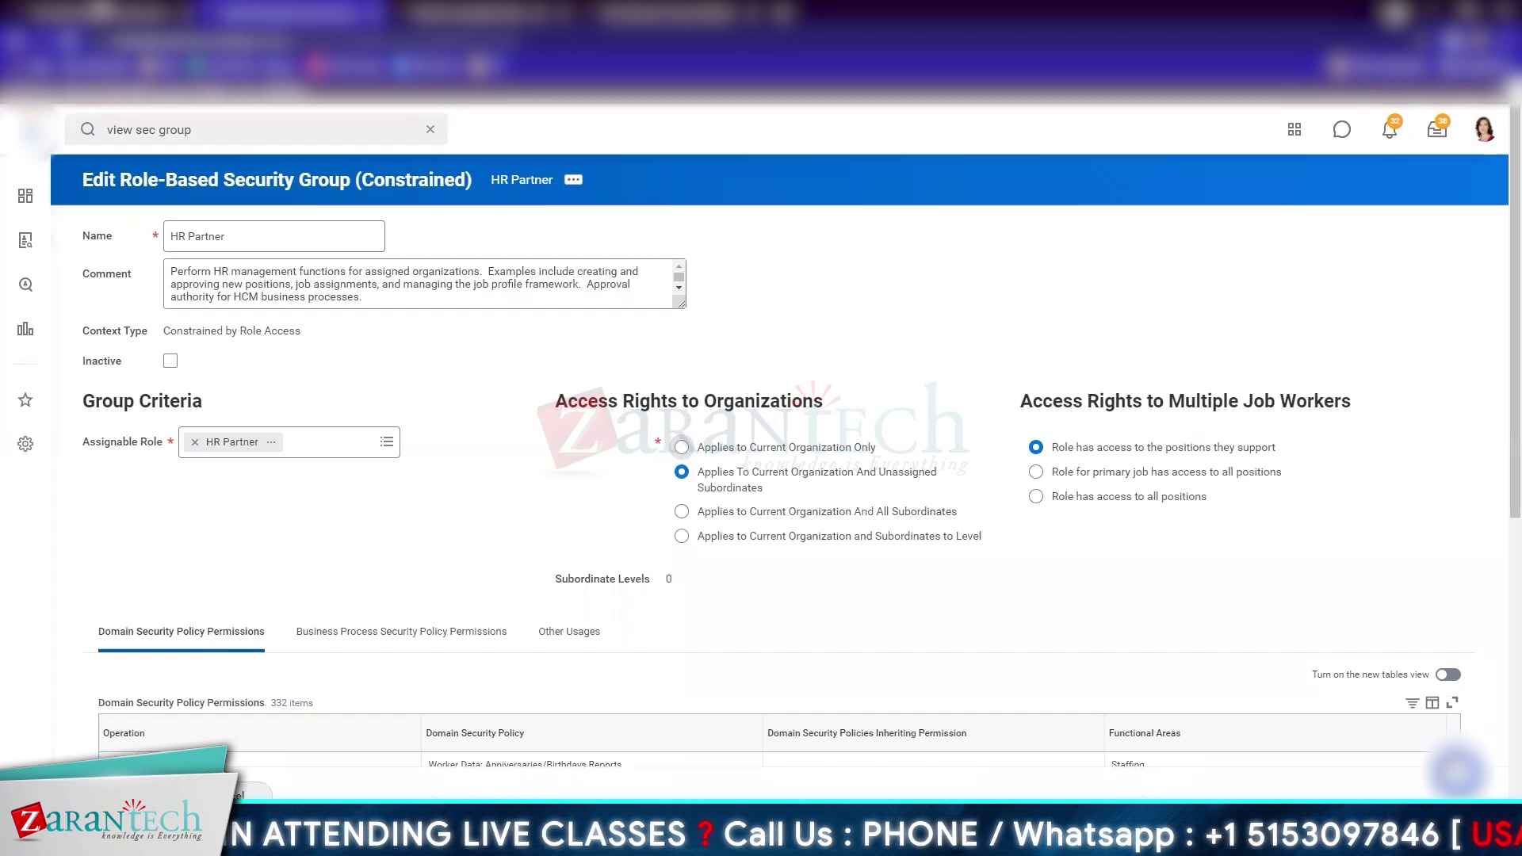
Look up the worker's HR Services Department and view the roles of its subordinate Recruiting Department
left_click(466, 13)
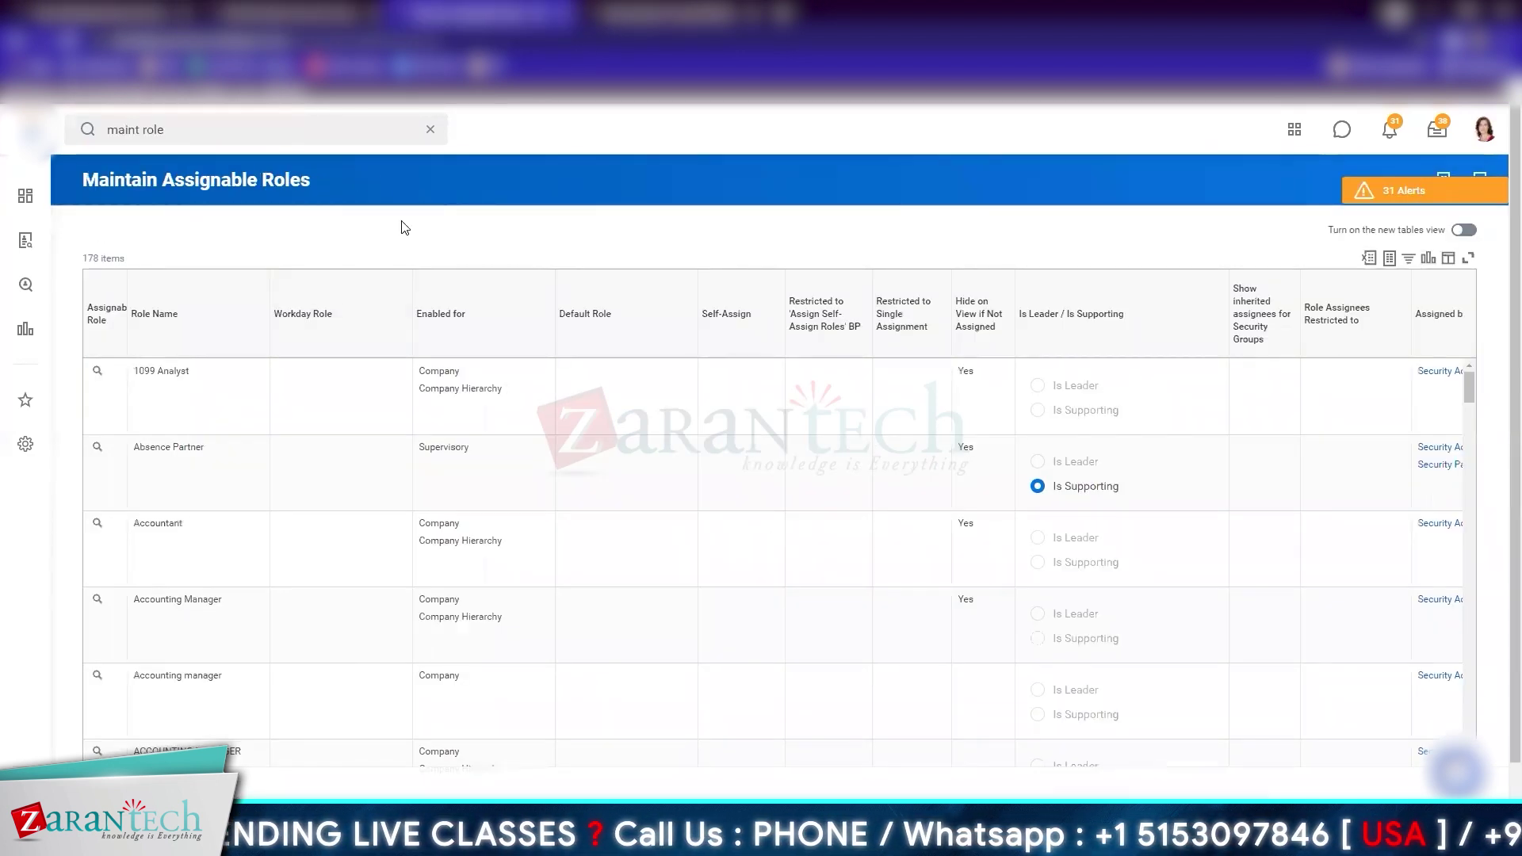
double_click(361, 135)
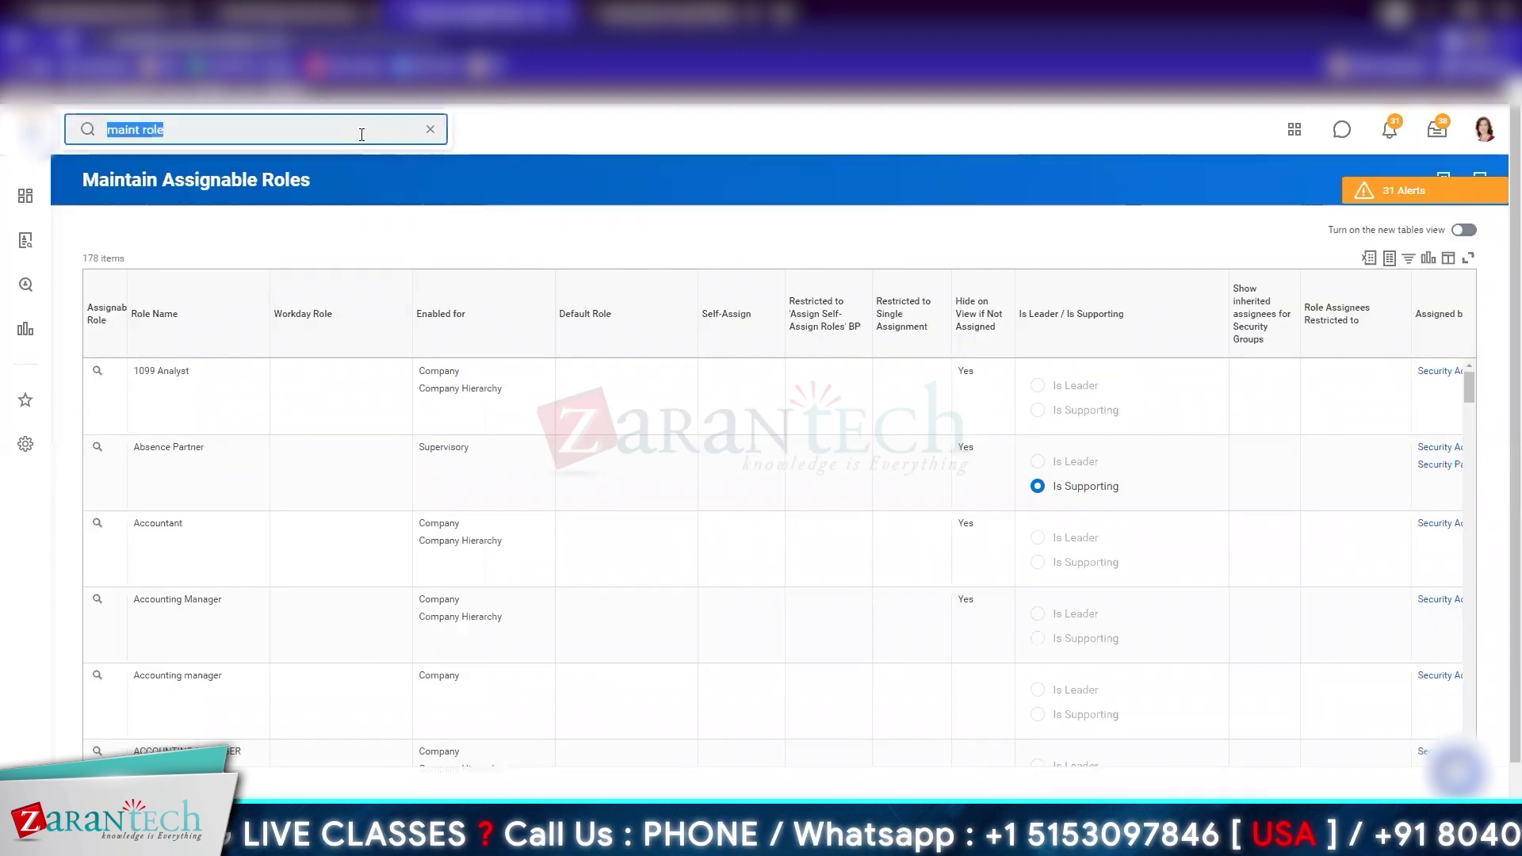
type("logan")
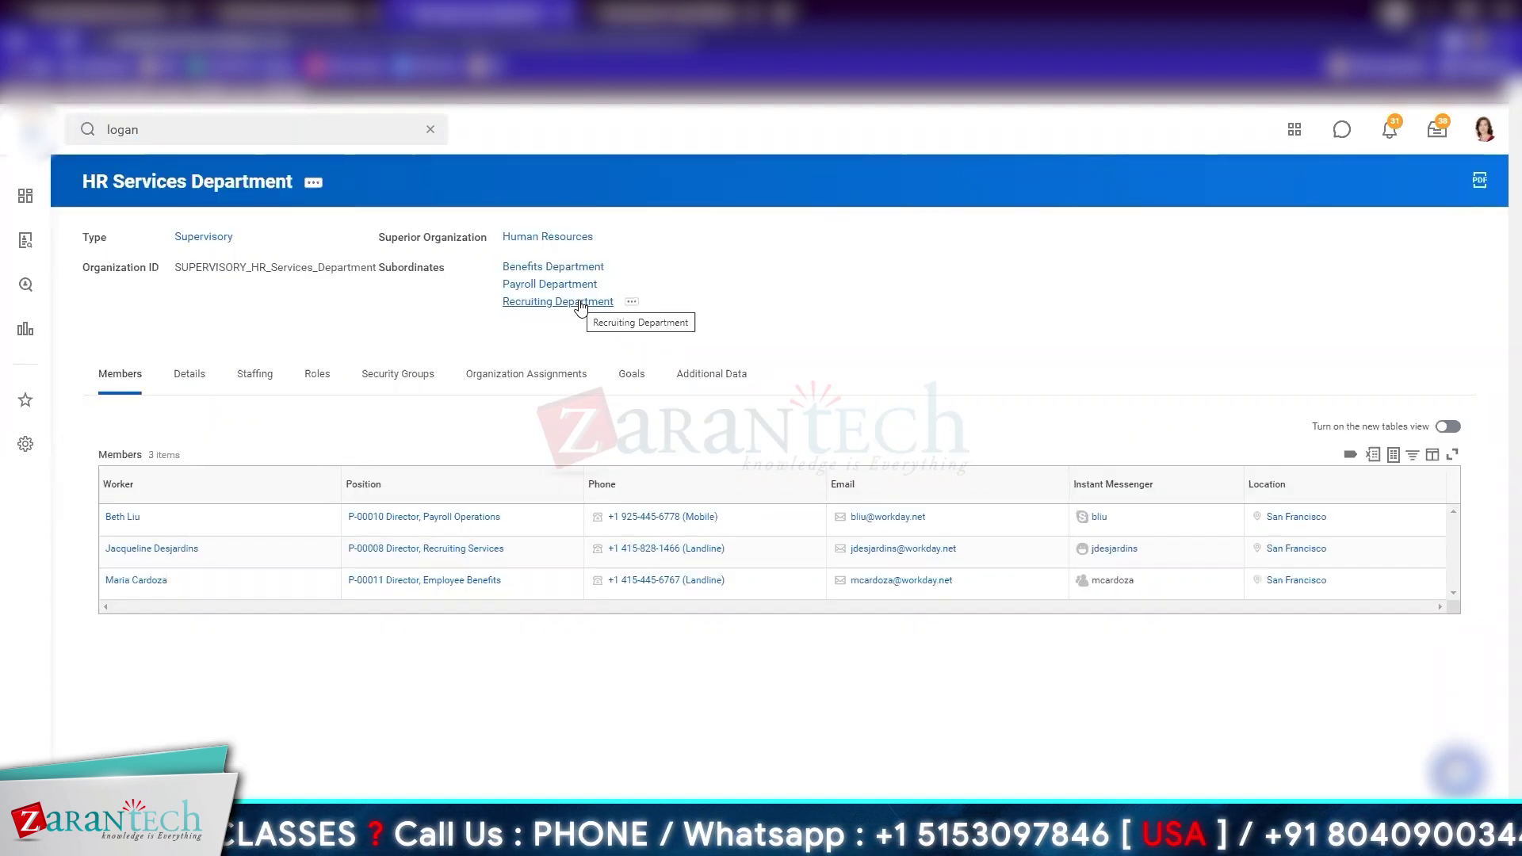
left_click(533, 303)
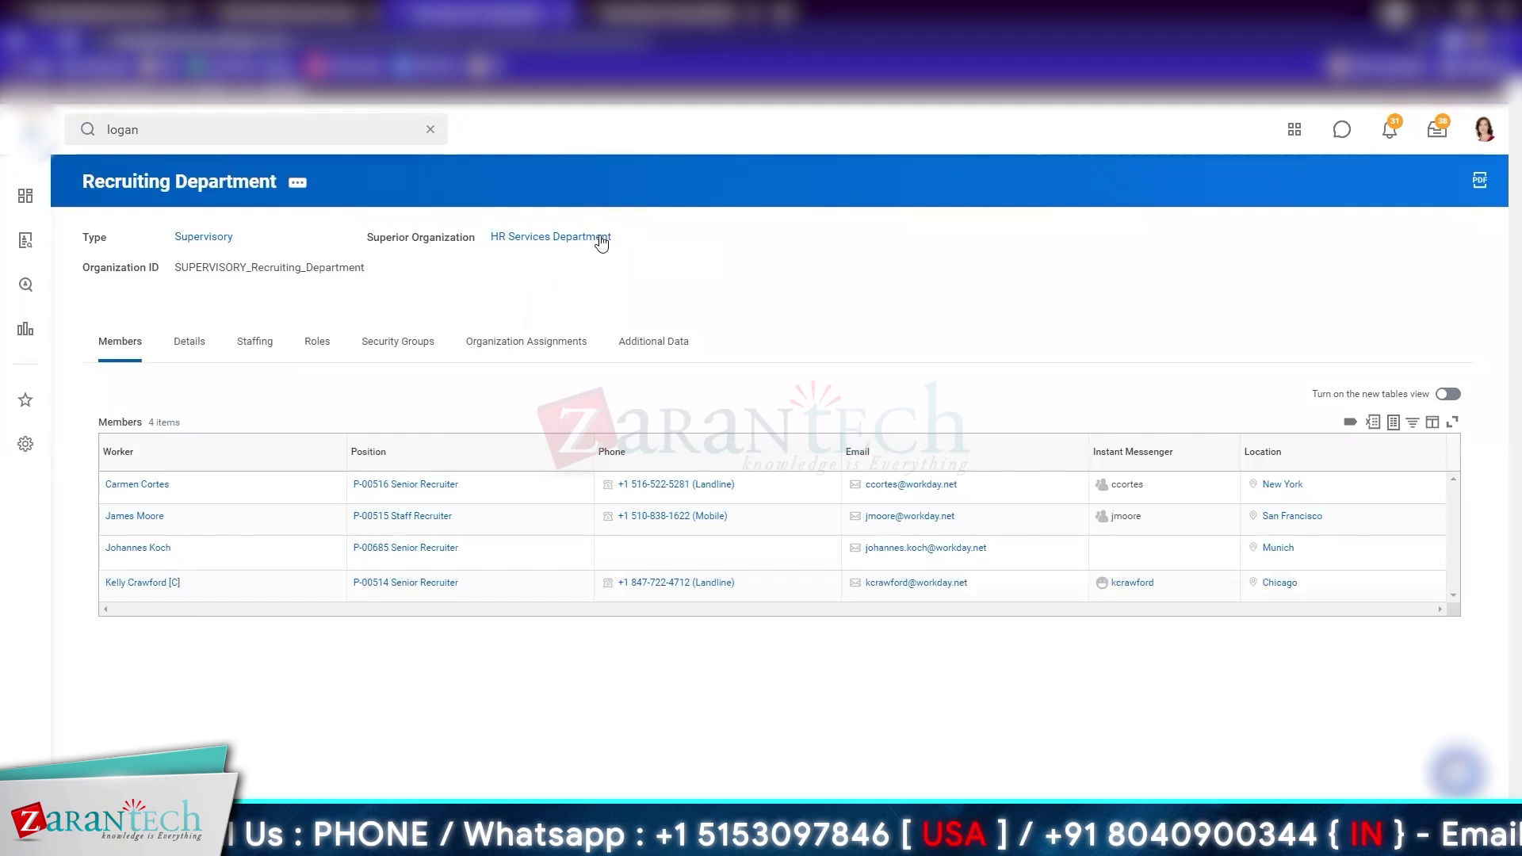
left_click(332, 352)
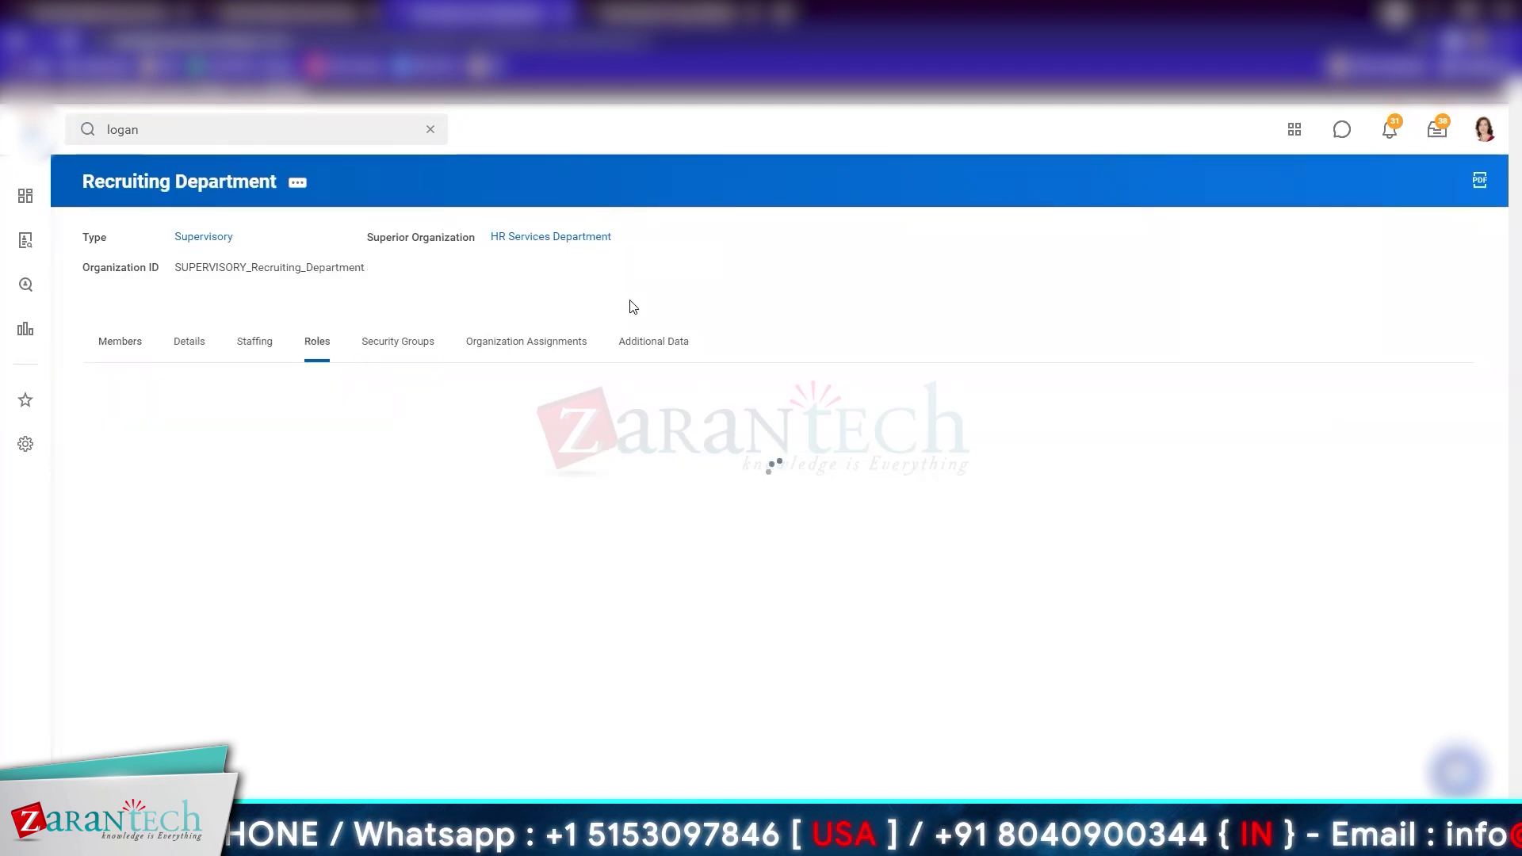
left_click(529, 238)
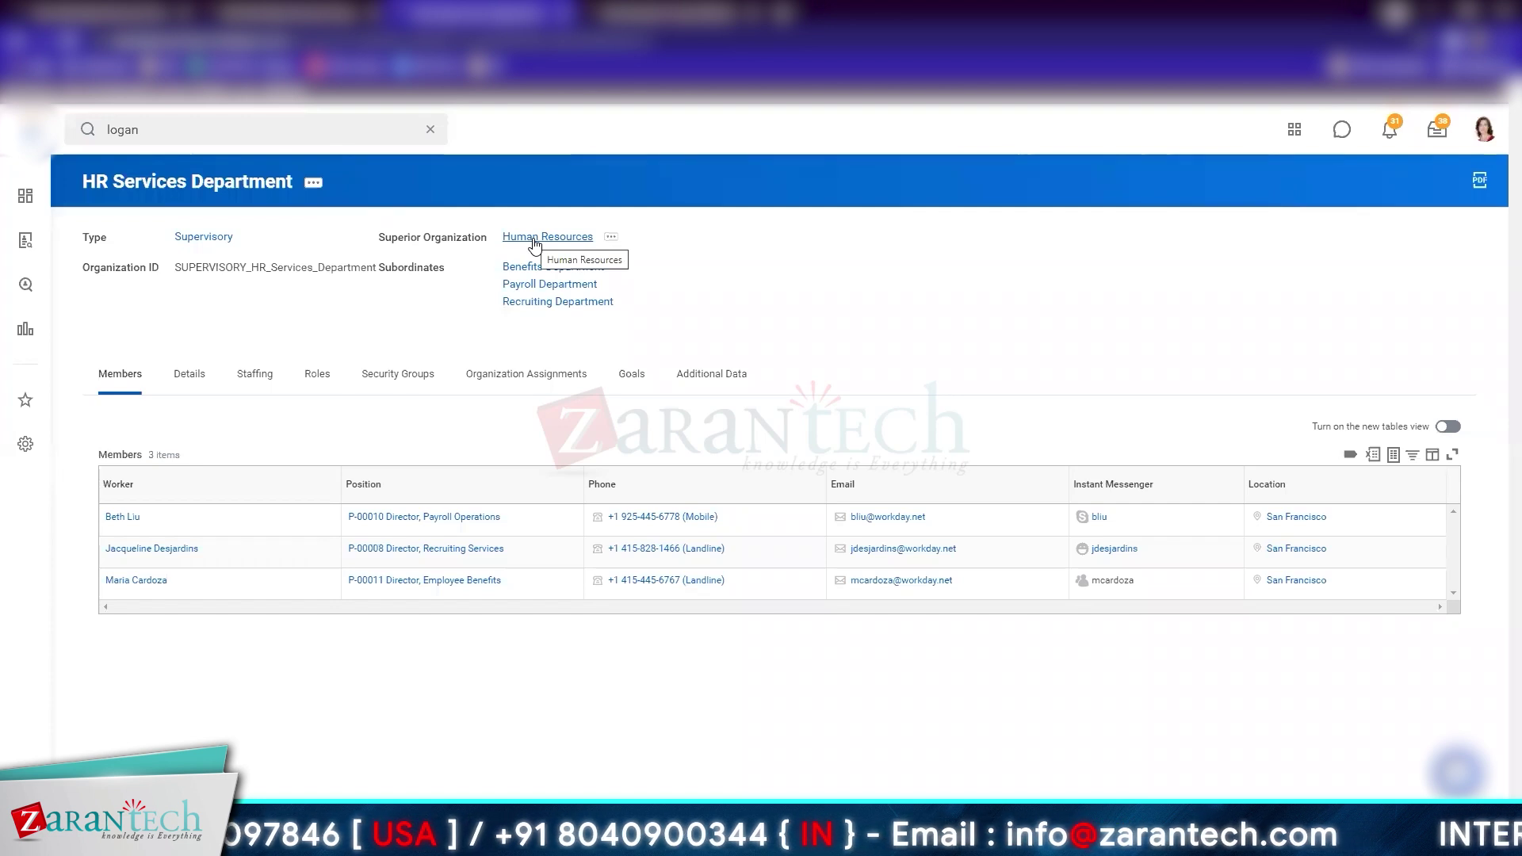
Try Applies to Current Organization Only for the HR Partner group, and view the roles of the HR Services Department
left_click(308, 8)
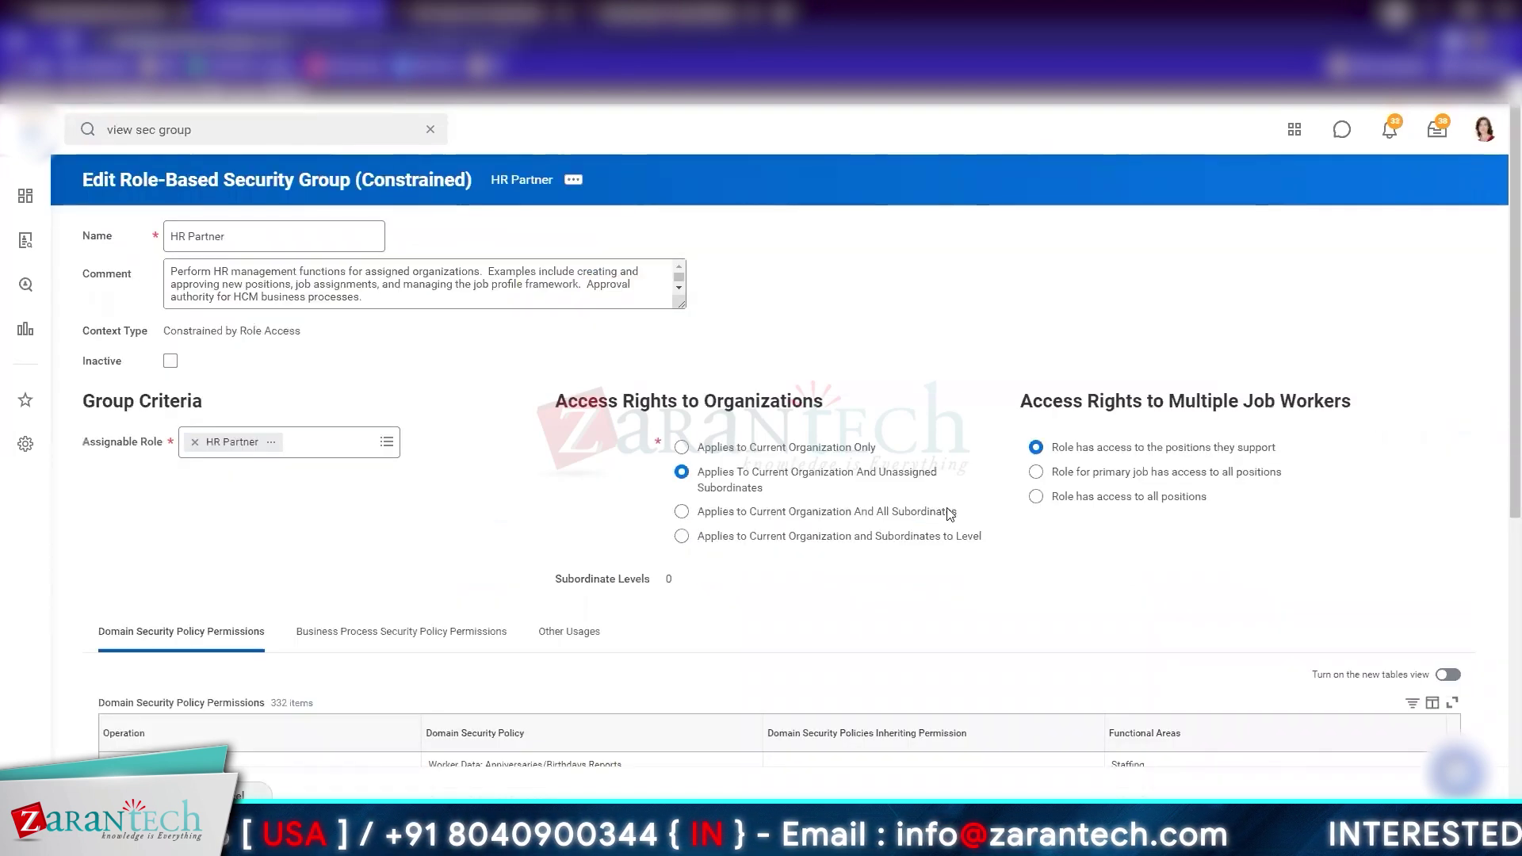
left_click(726, 450)
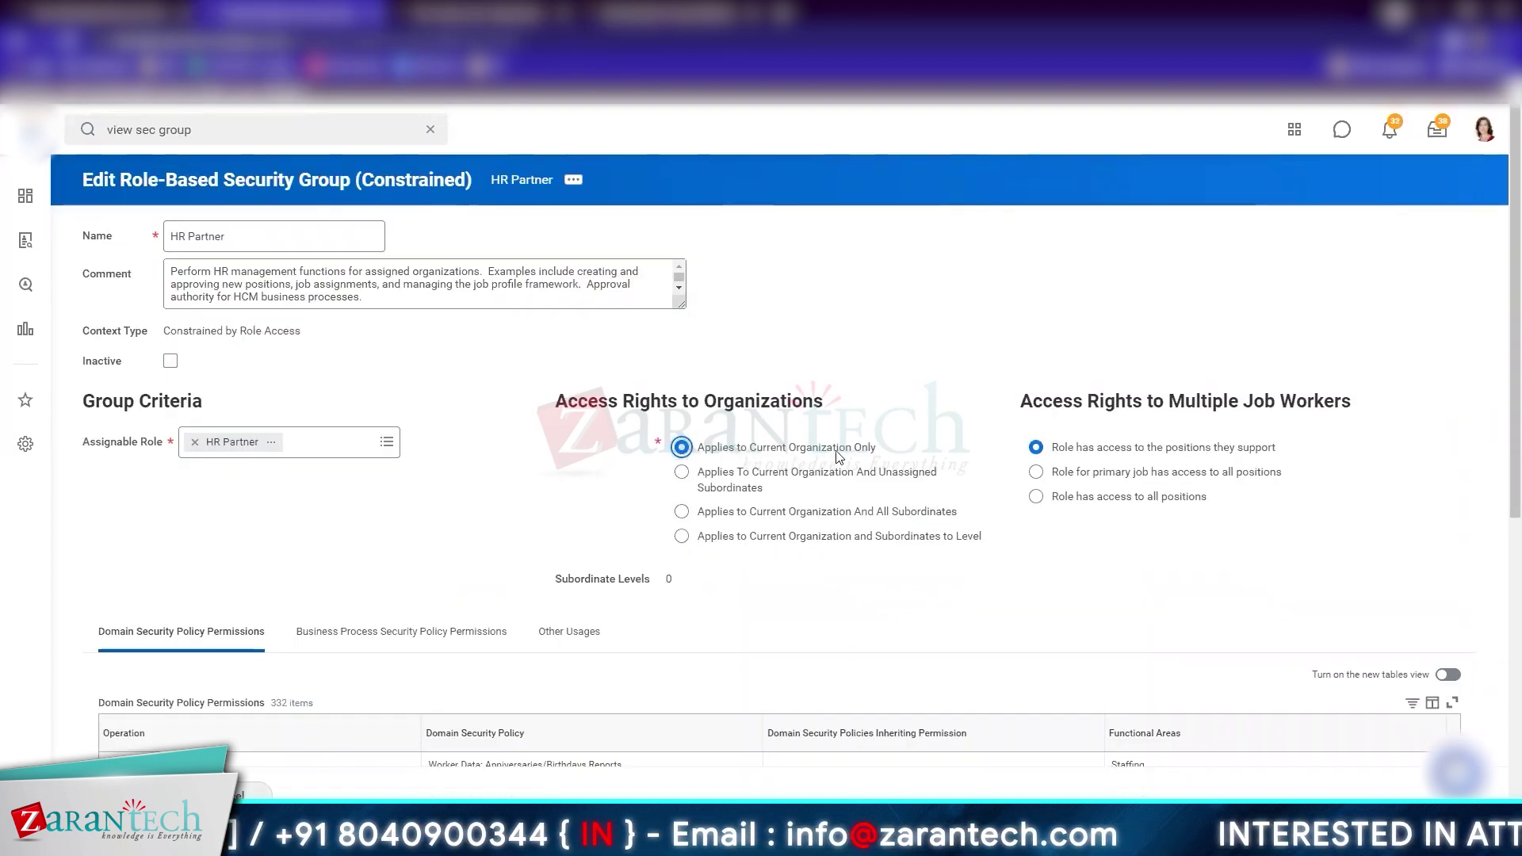
left_click(480, 12)
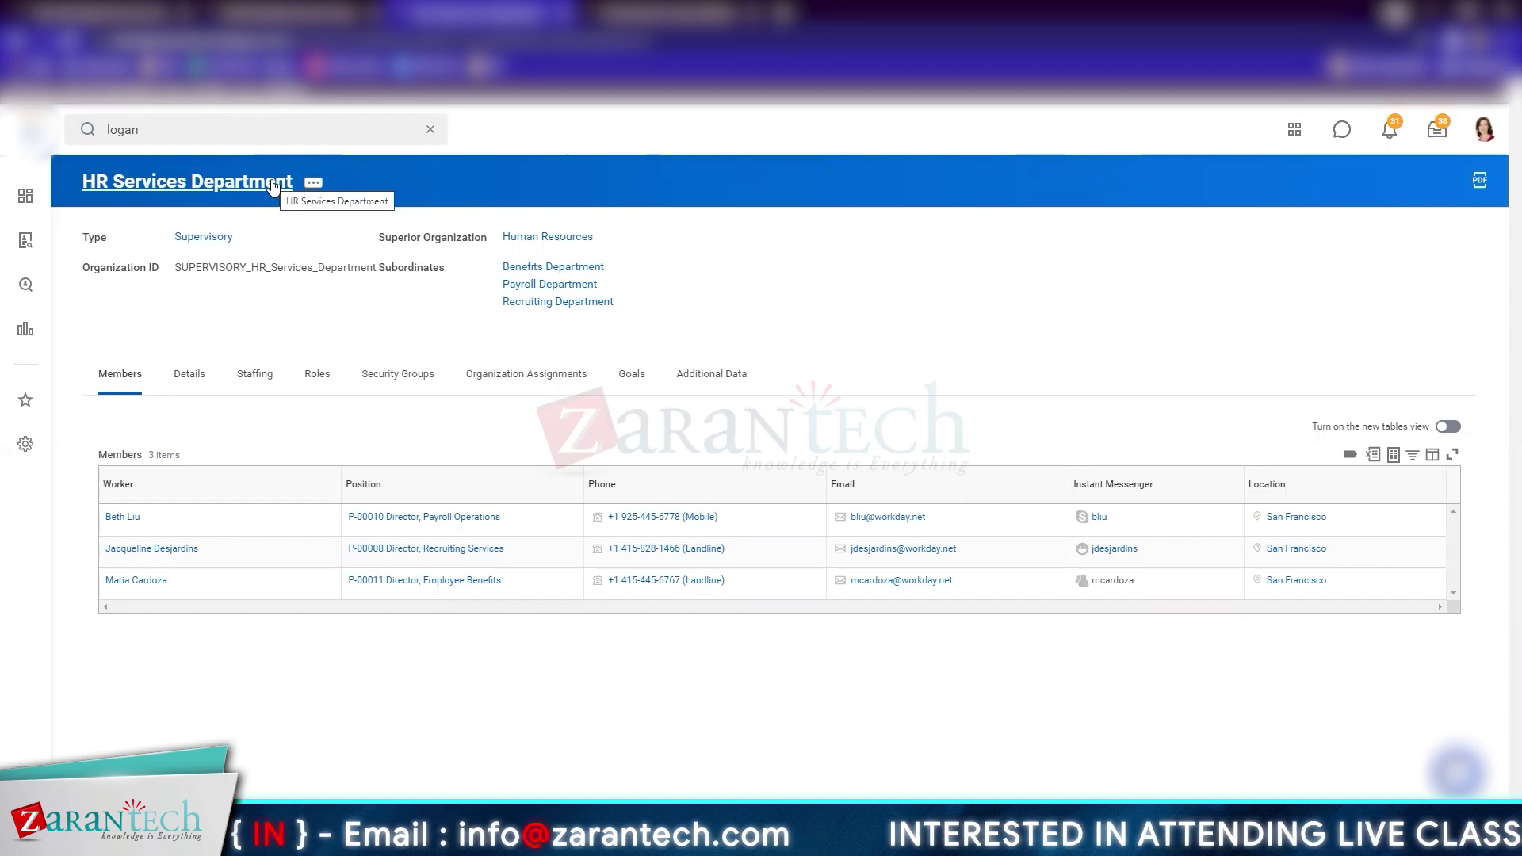
left_click(319, 377)
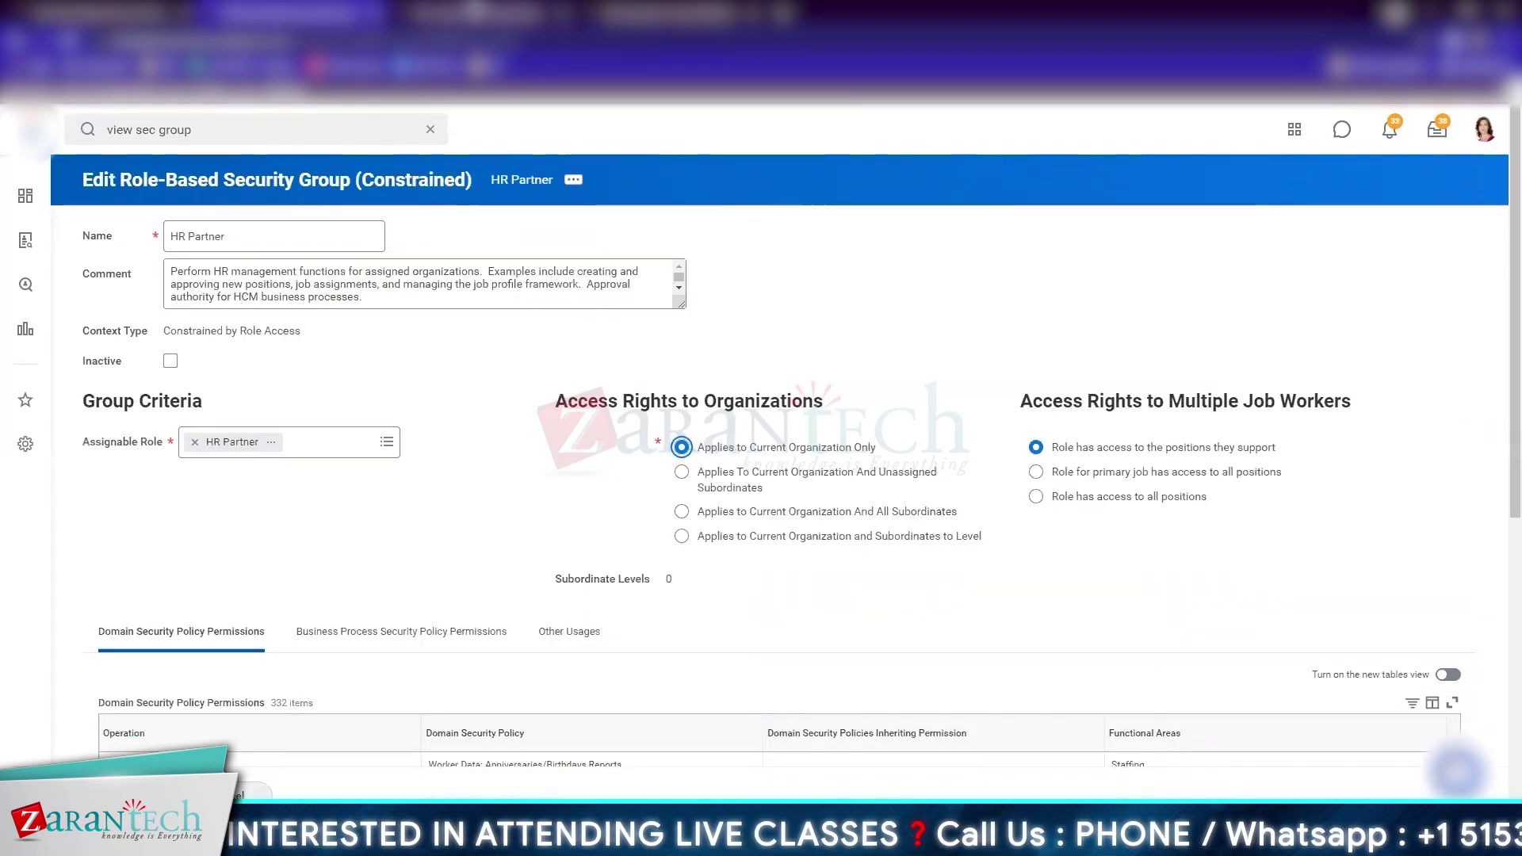
Compare the assigned and inherited roles of the HR Services Department with those of its Benefits Department
left_click(469, 11)
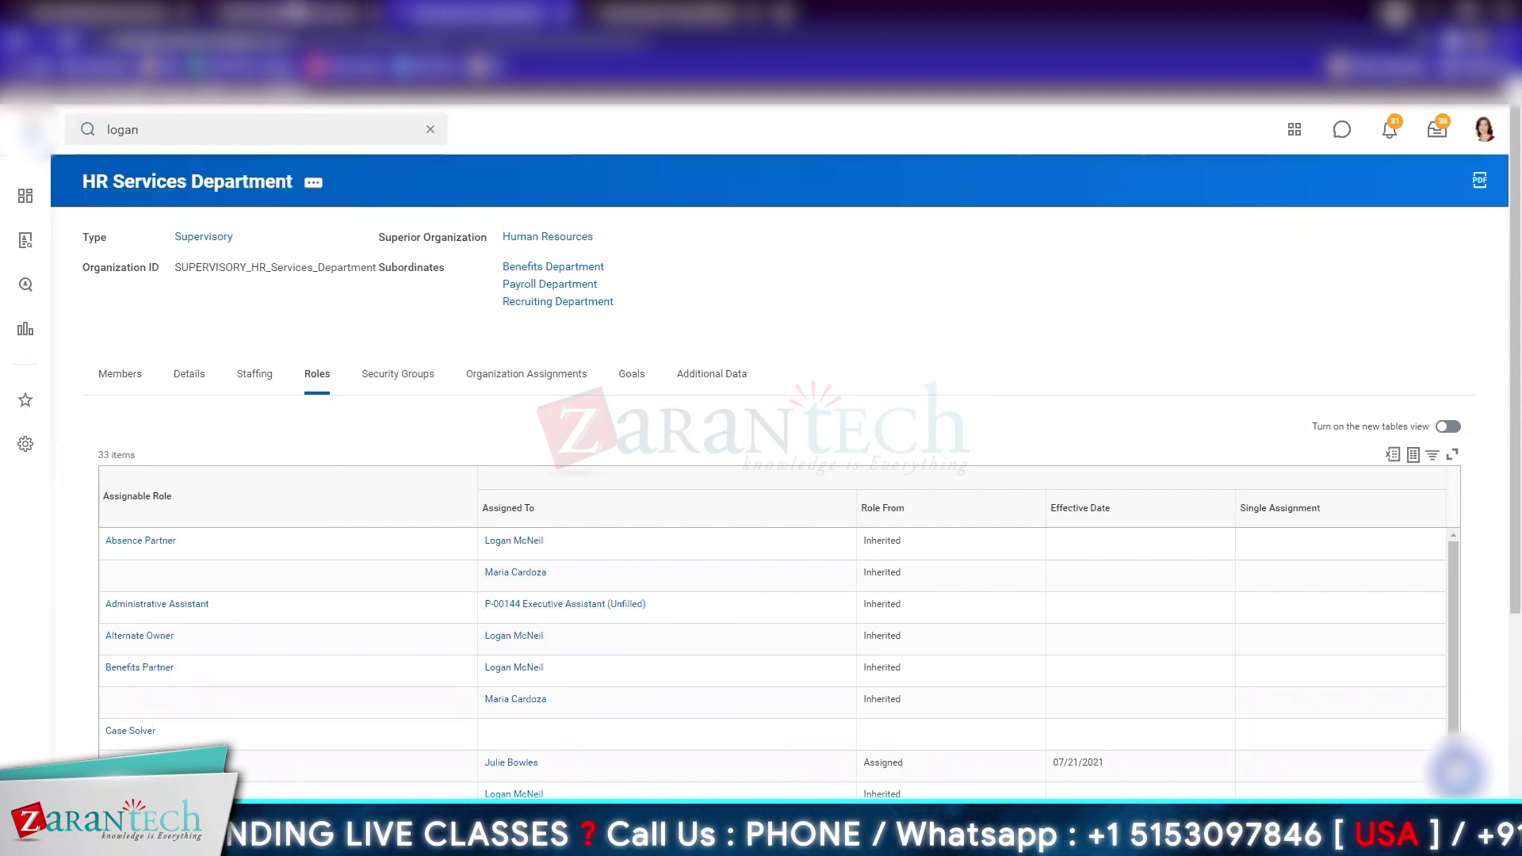
left_click(297, 11)
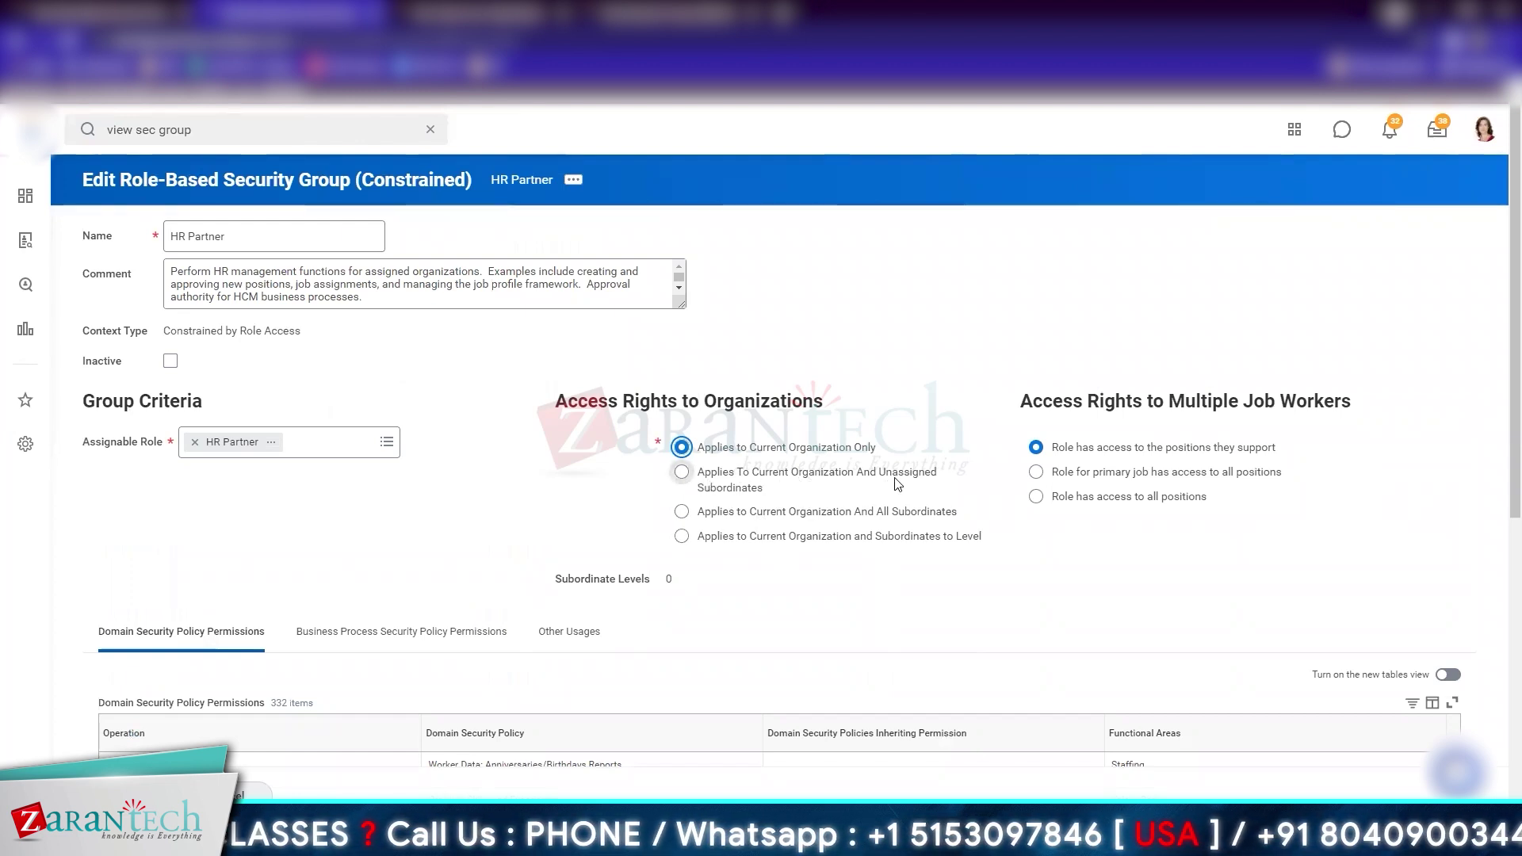
left_click(488, 13)
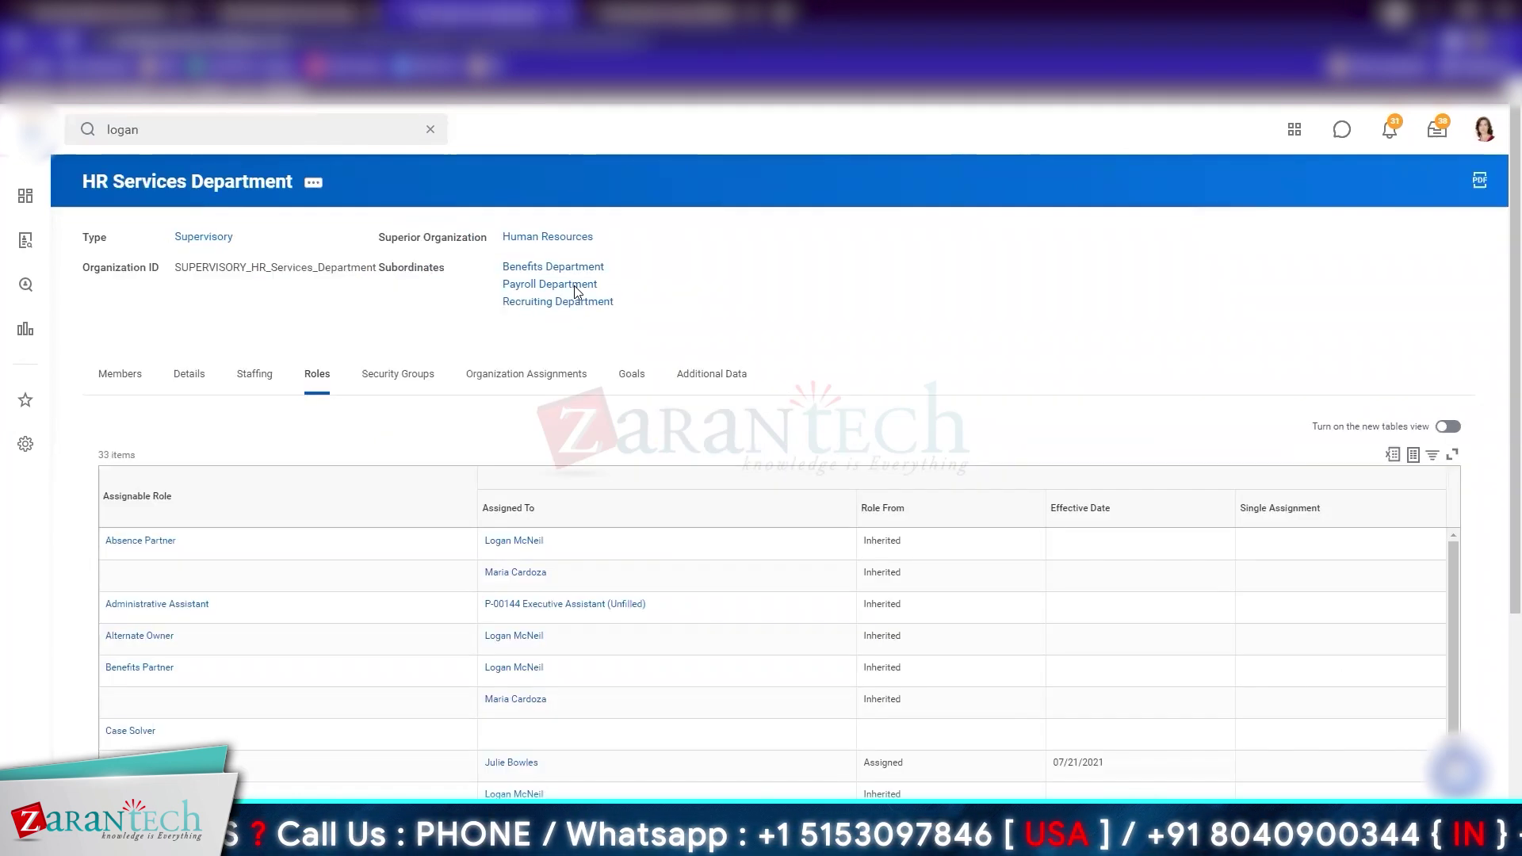
scroll(711, 489, "down", 3)
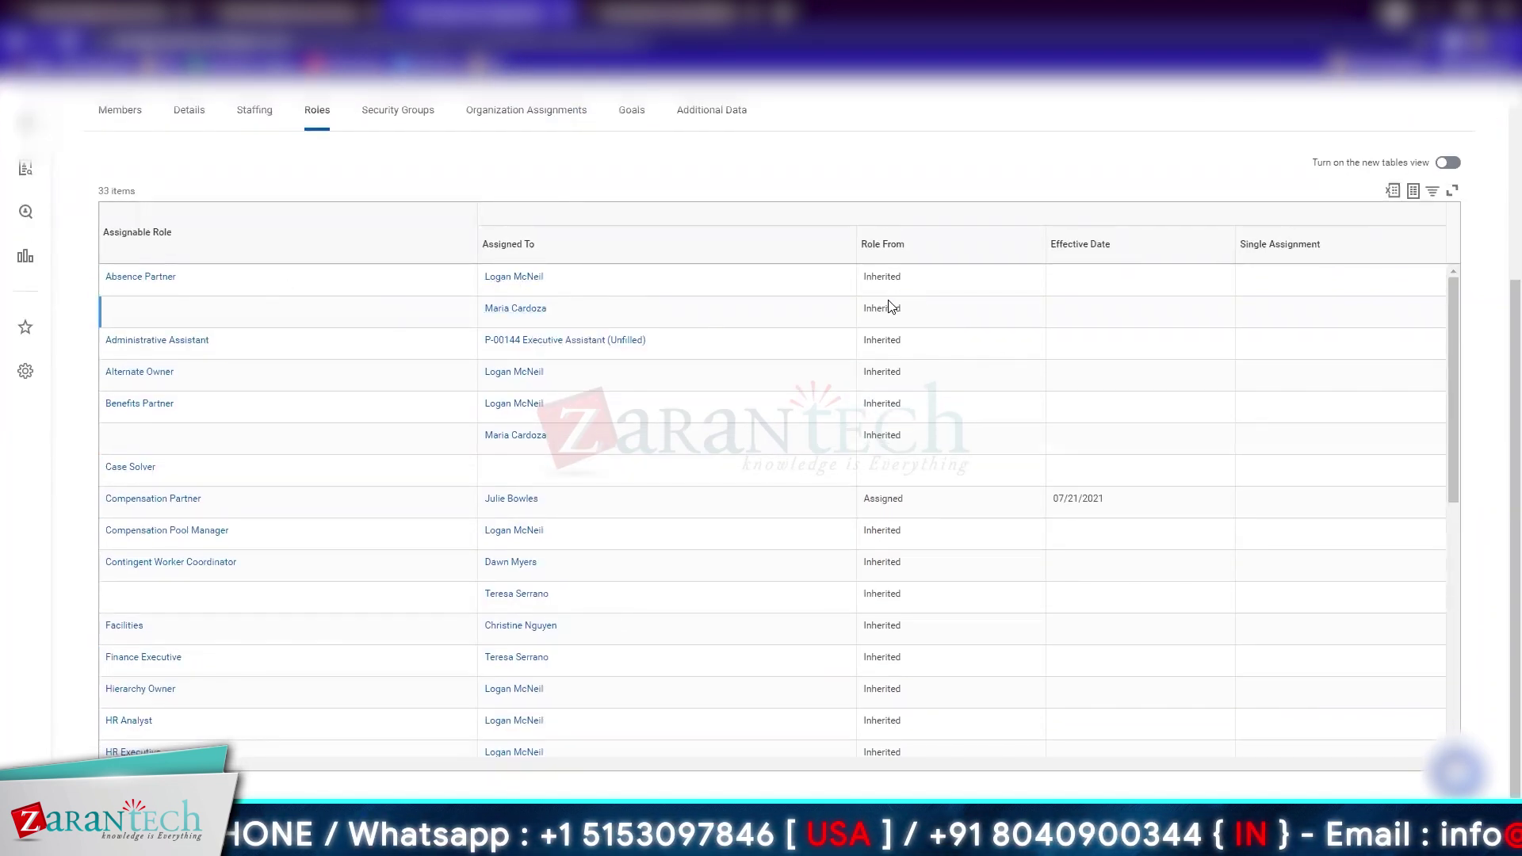
scroll(515, 242, "up", 3)
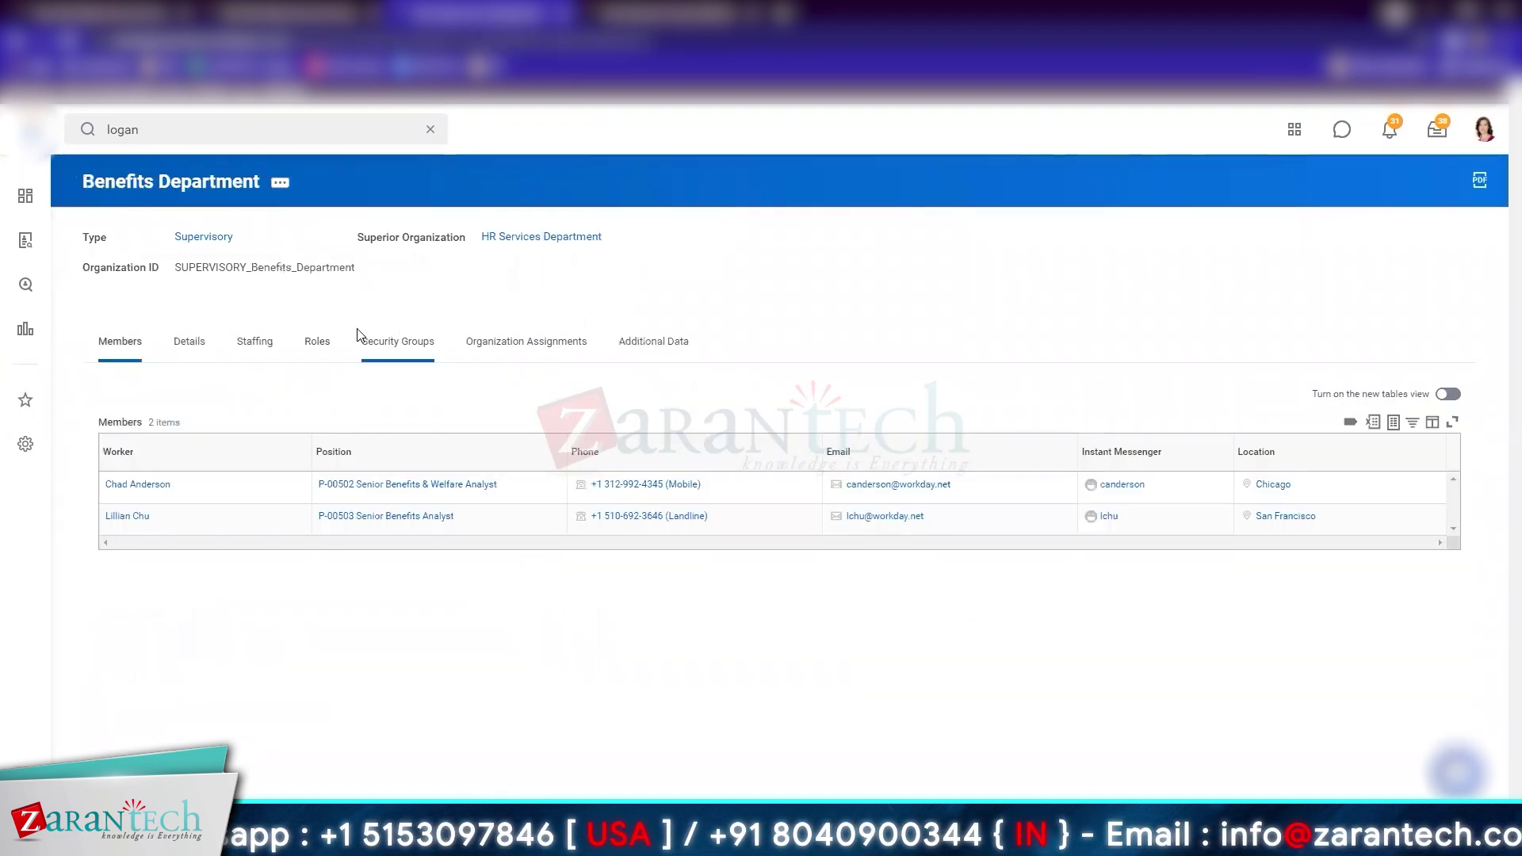
left_click(314, 343)
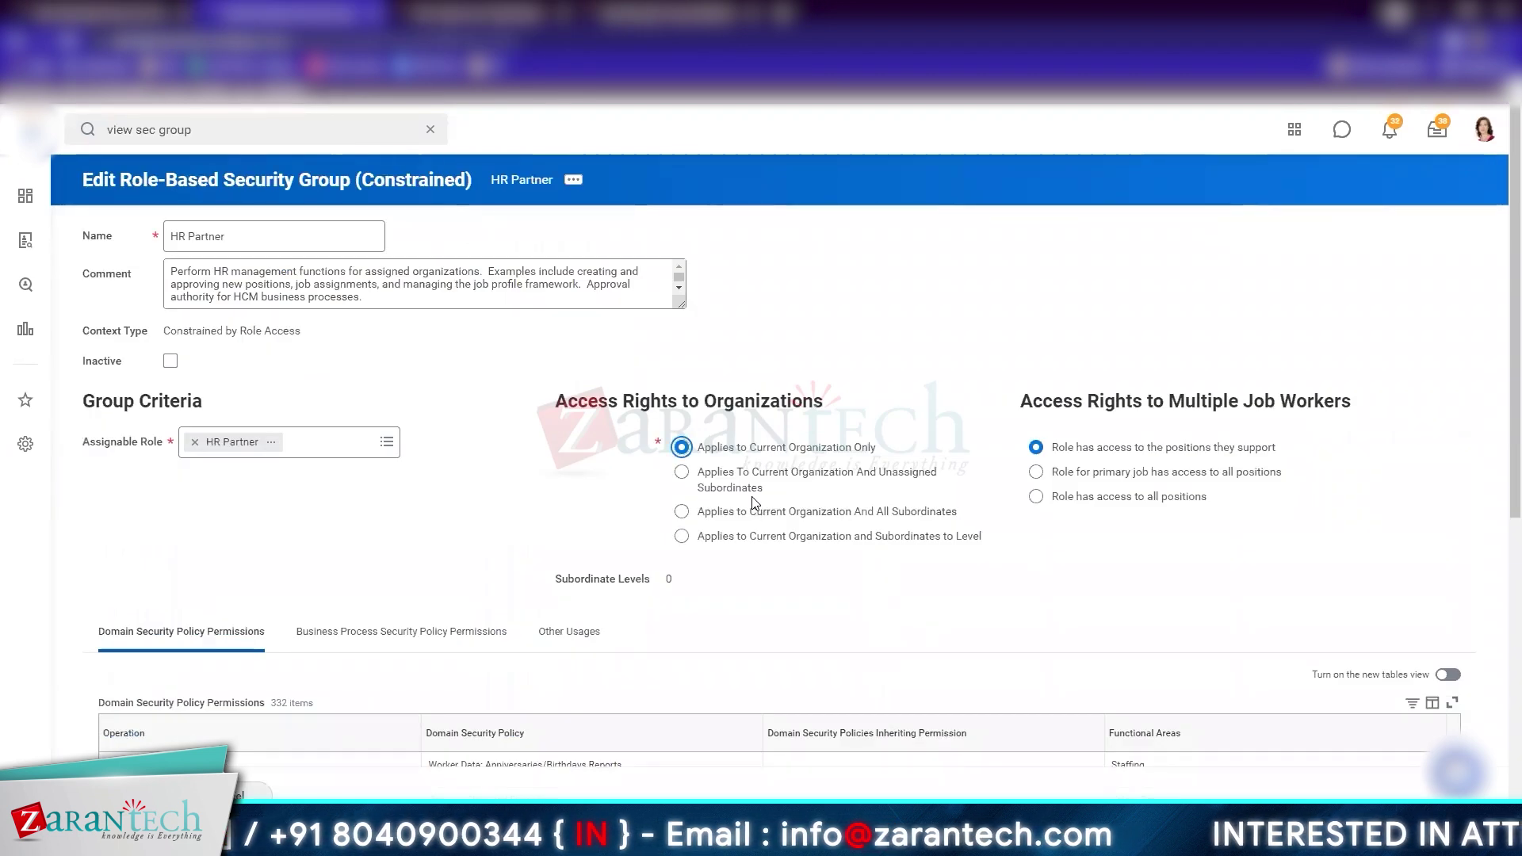
Try unassigned subordinates access for HR Partner against the Benefits Department's roles, and switch it to Applies to Current Organization And All Subordinates
left_click(748, 492)
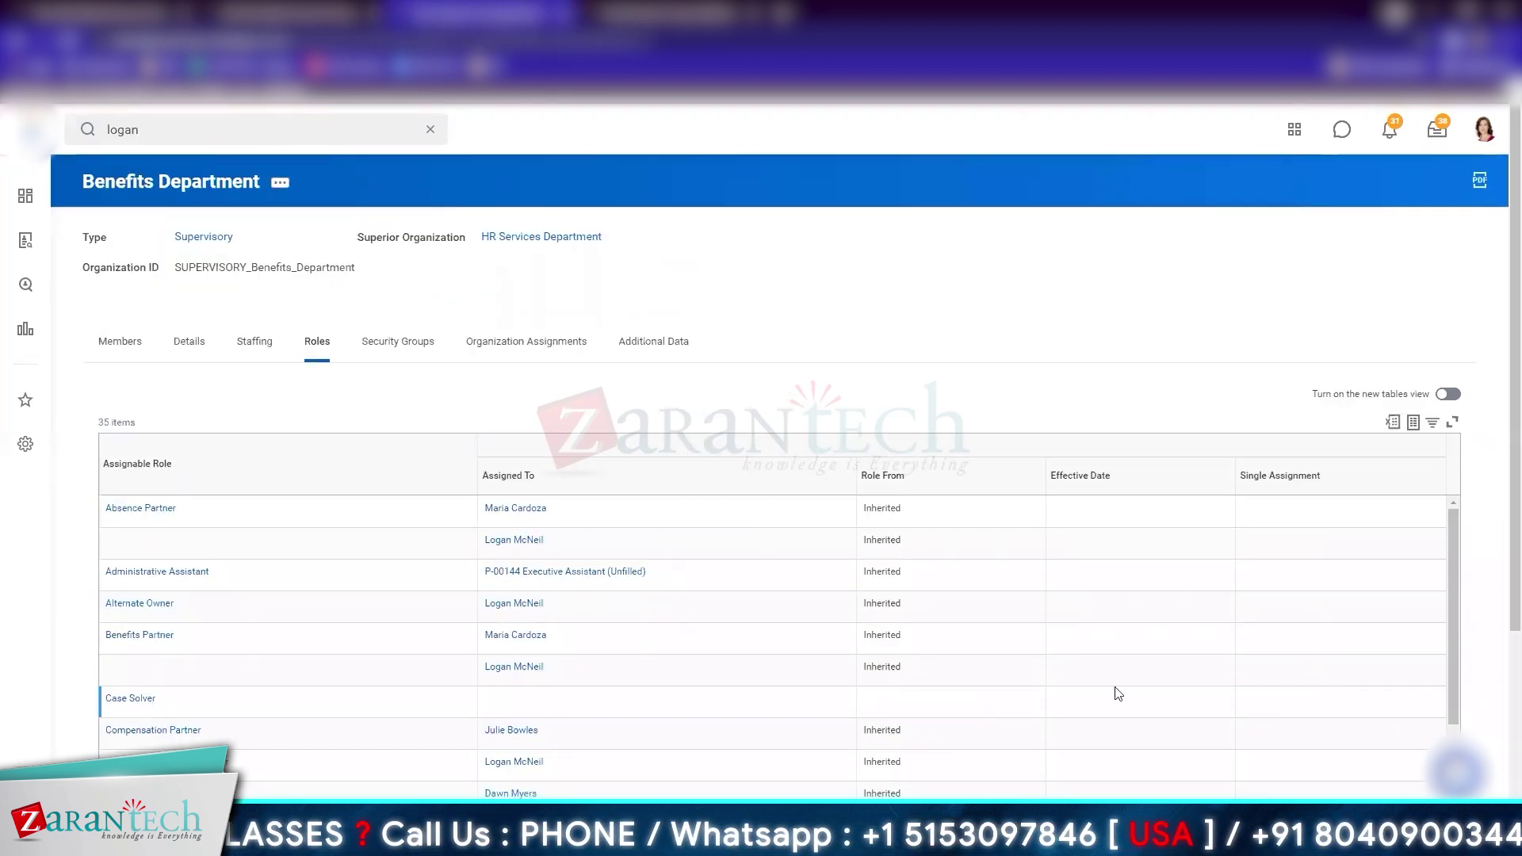
scroll(856, 672, "down", 5)
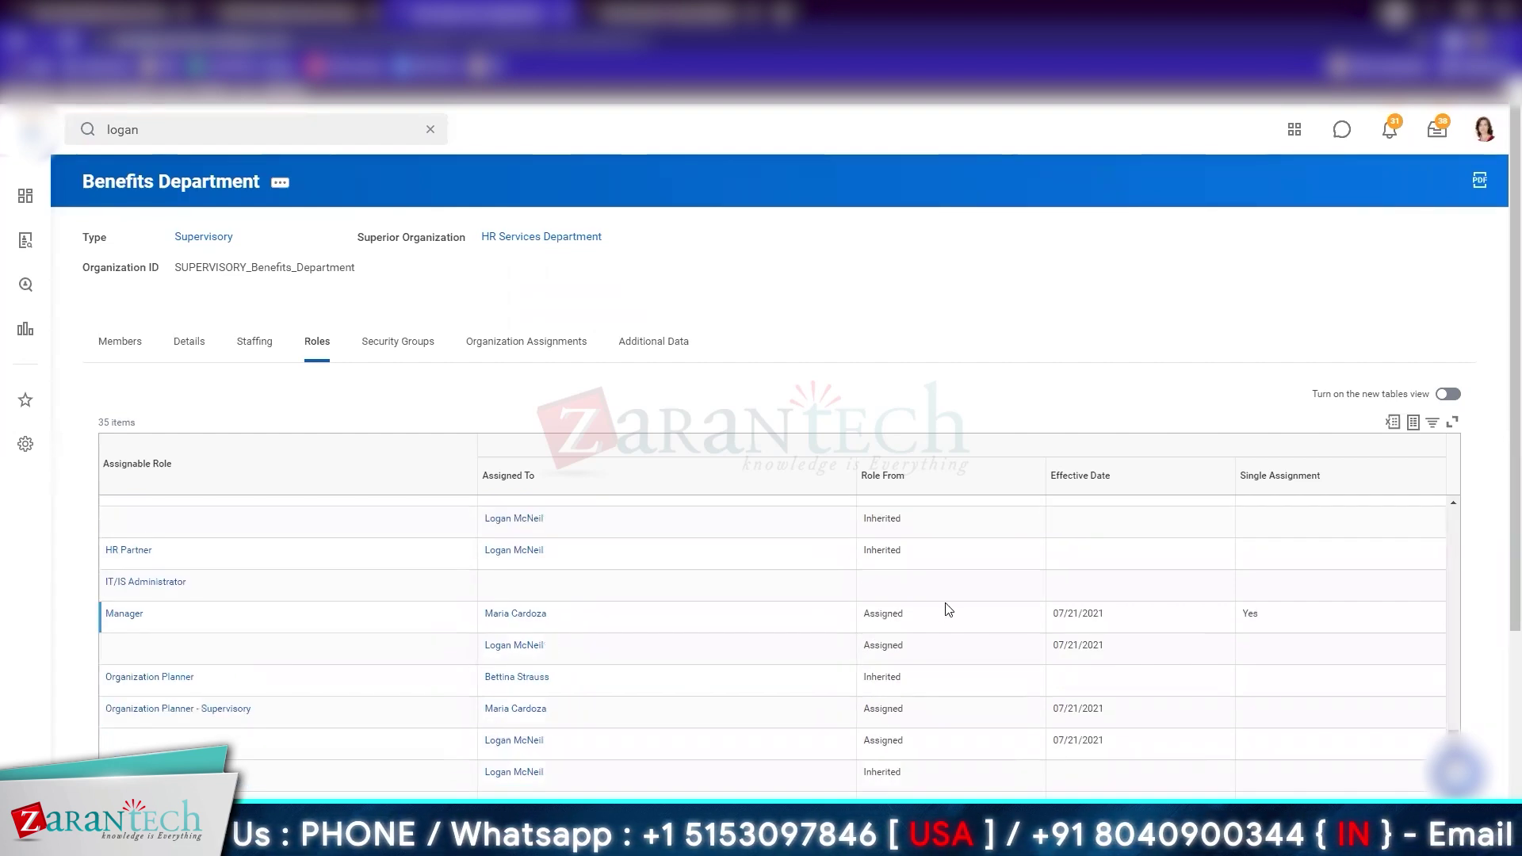
left_click(238, 13)
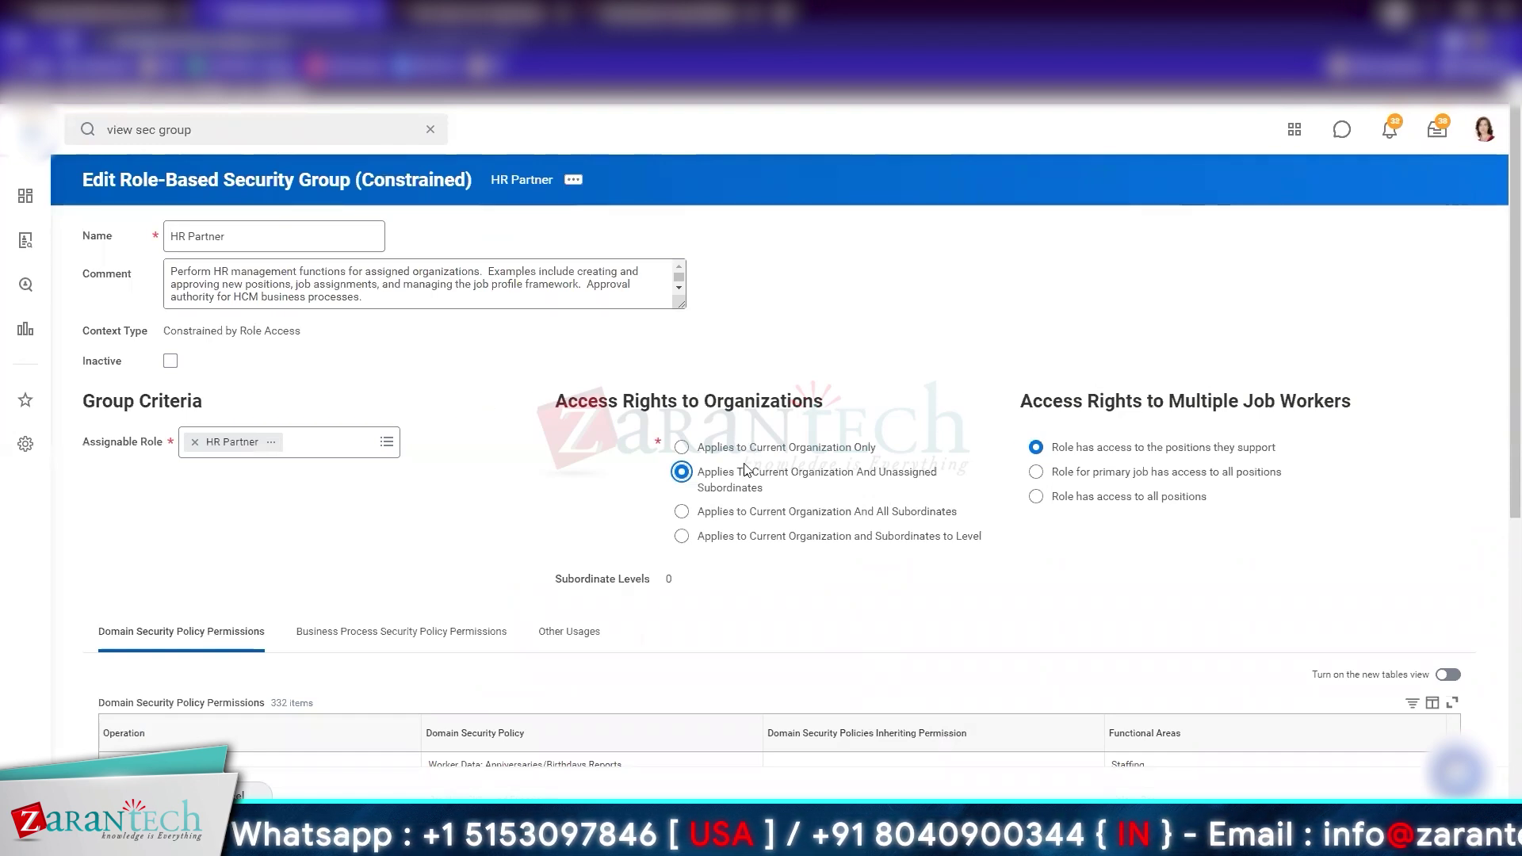
left_click(794, 514)
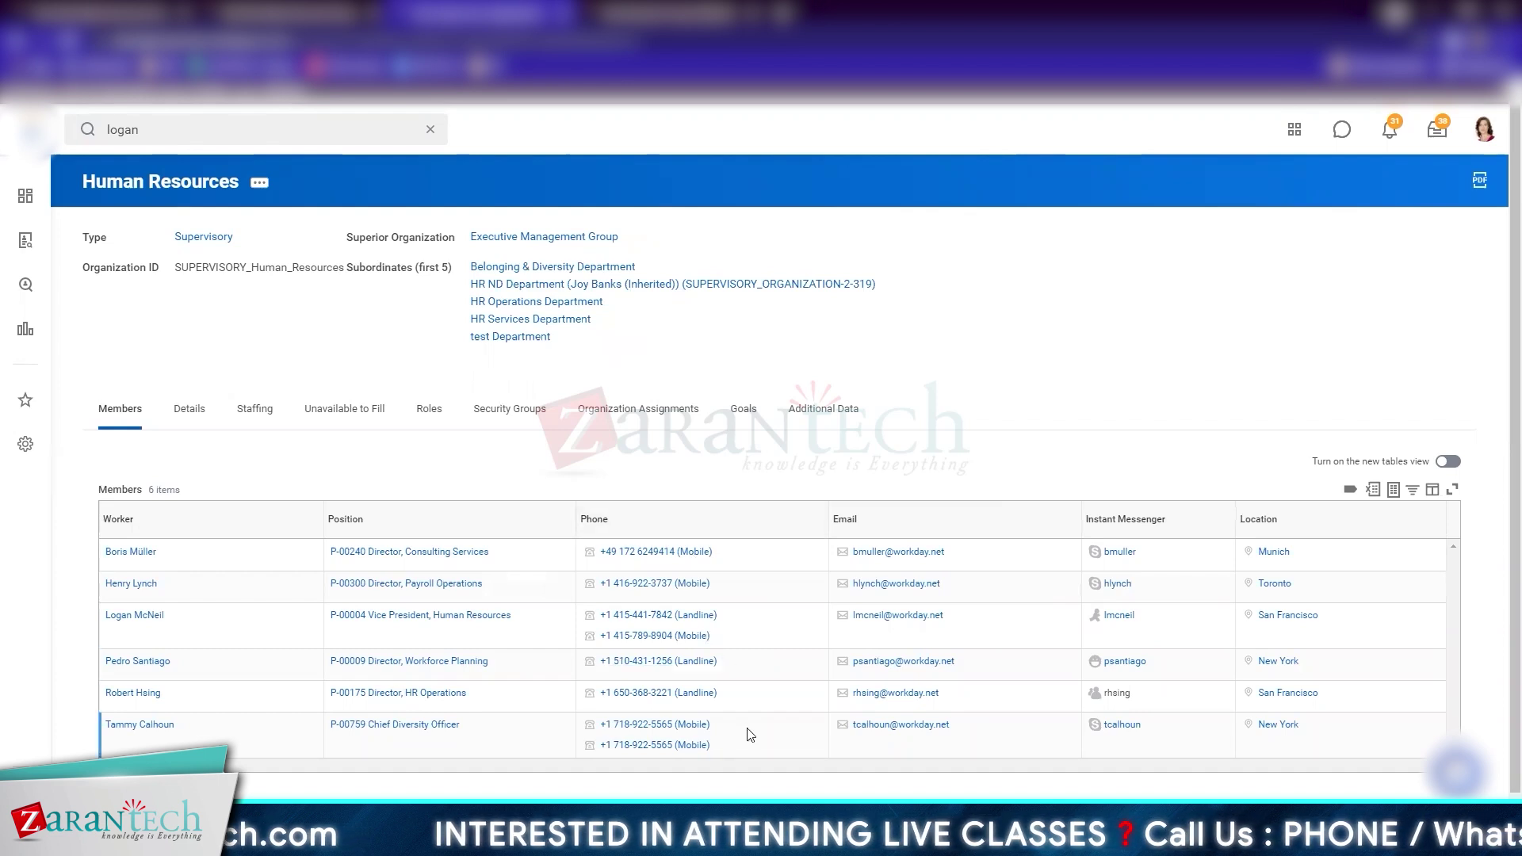
Open the org chart for the HR Services Department and expand its hierarchy down to the Recruiting Department
left_click(537, 320)
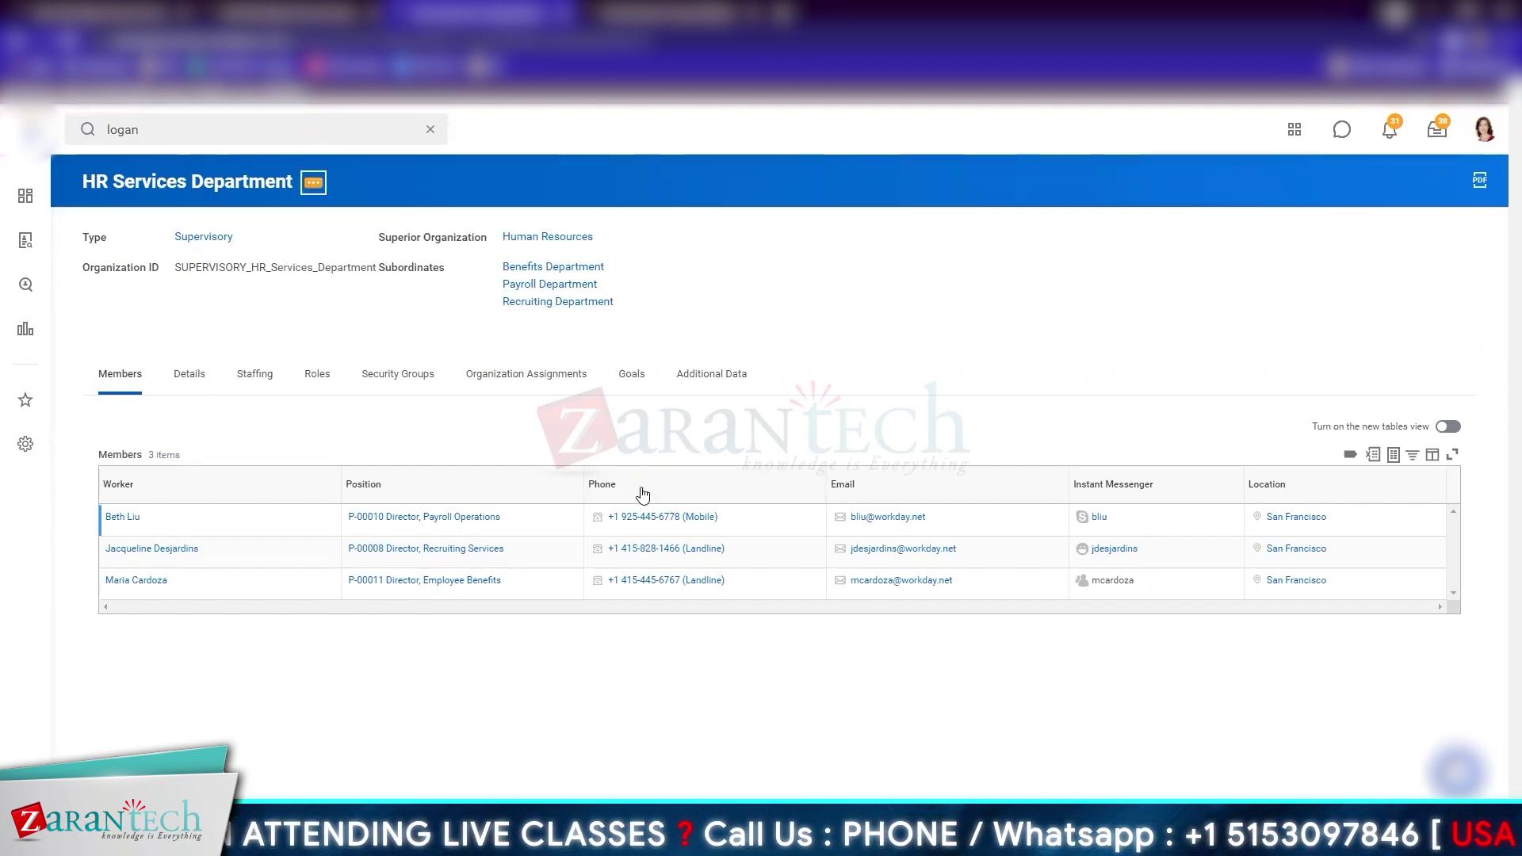
left_click(314, 184)
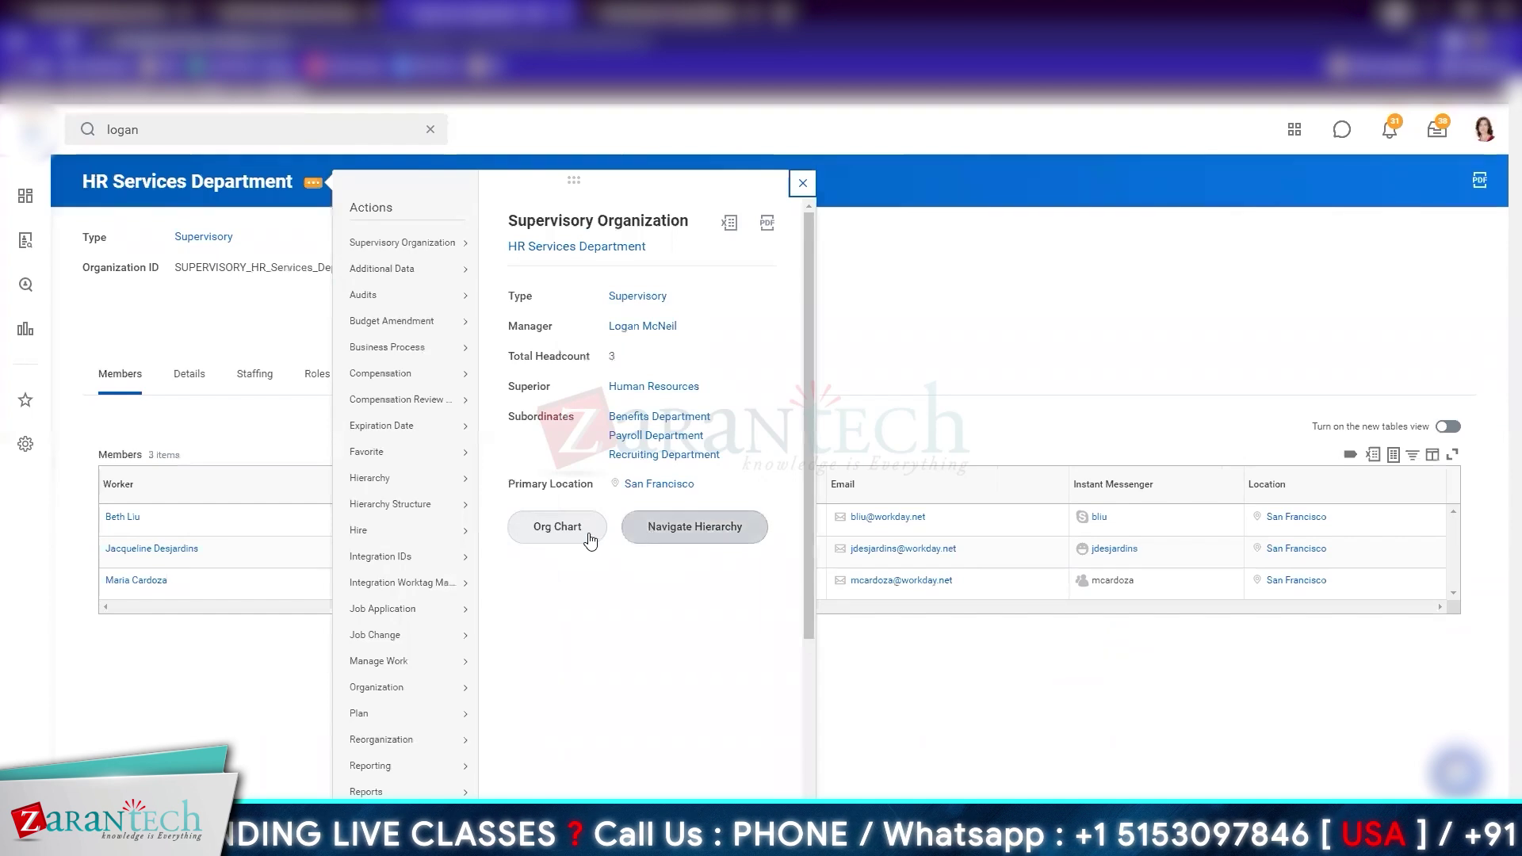
left_click(671, 542)
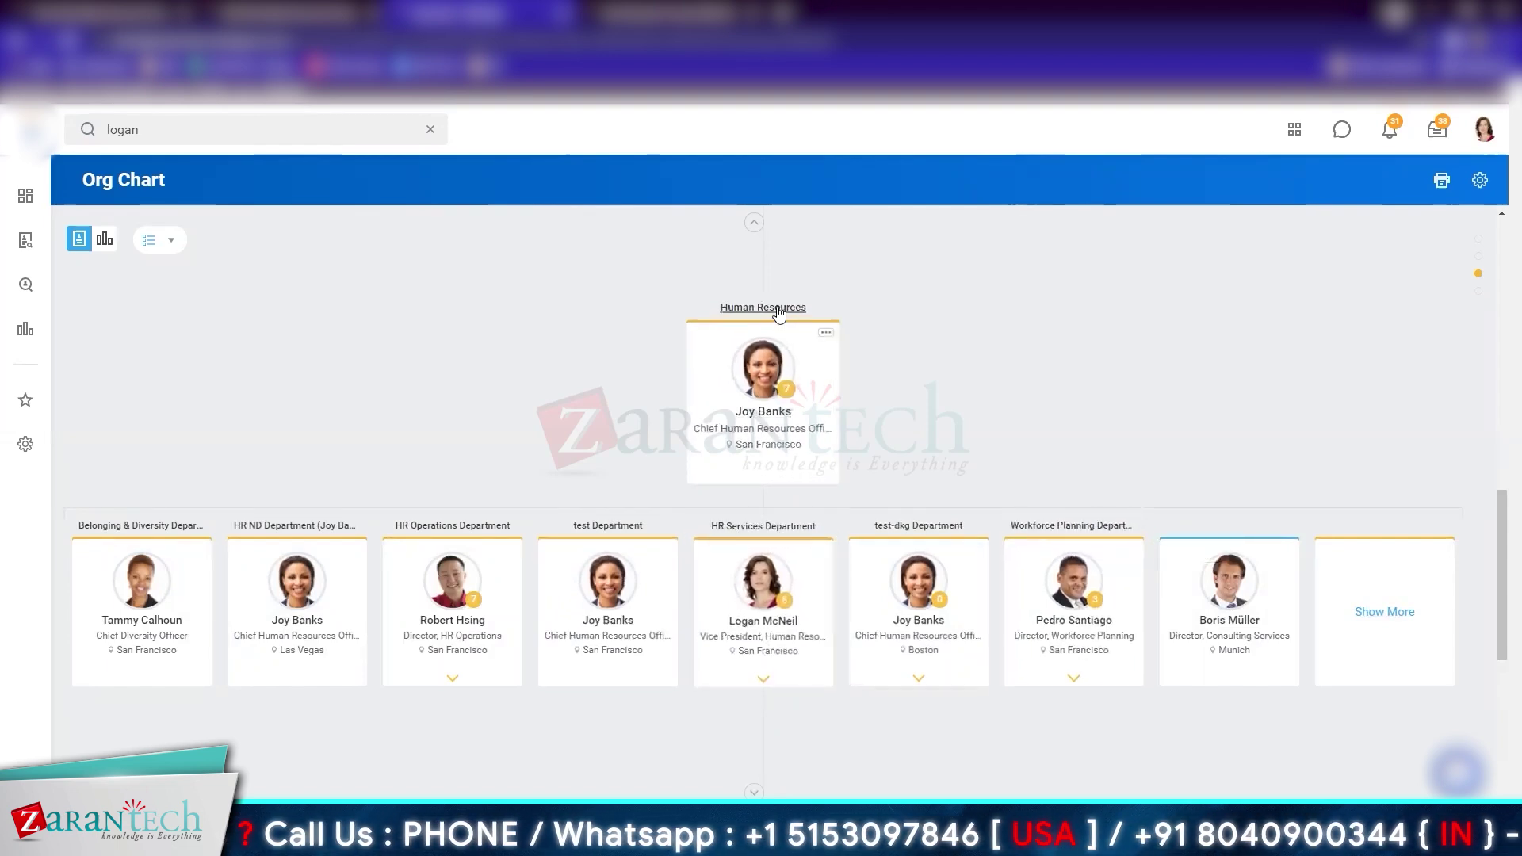
left_click(761, 687)
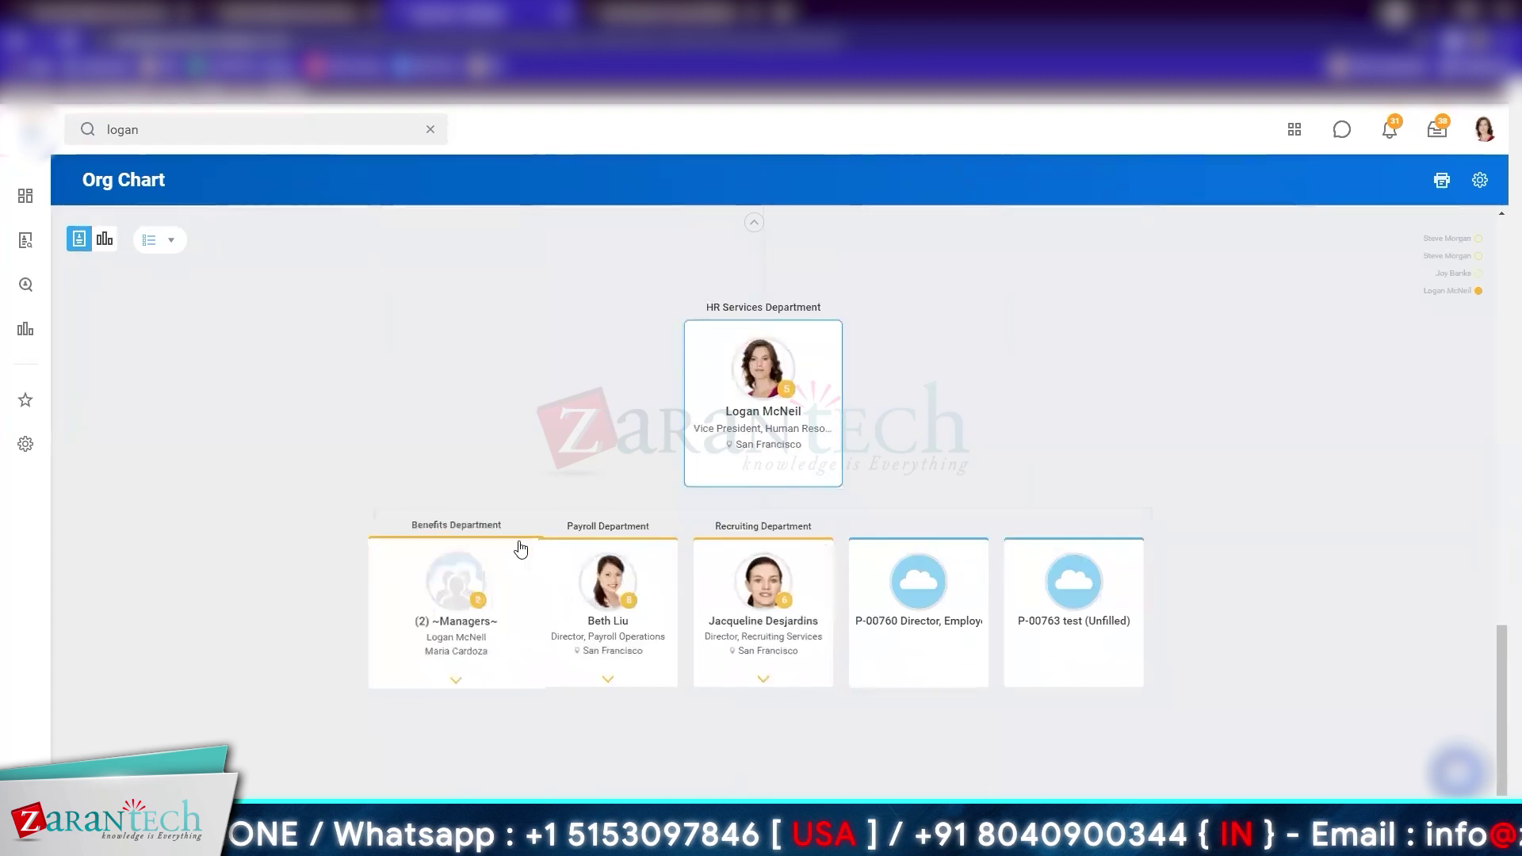
left_click(764, 686)
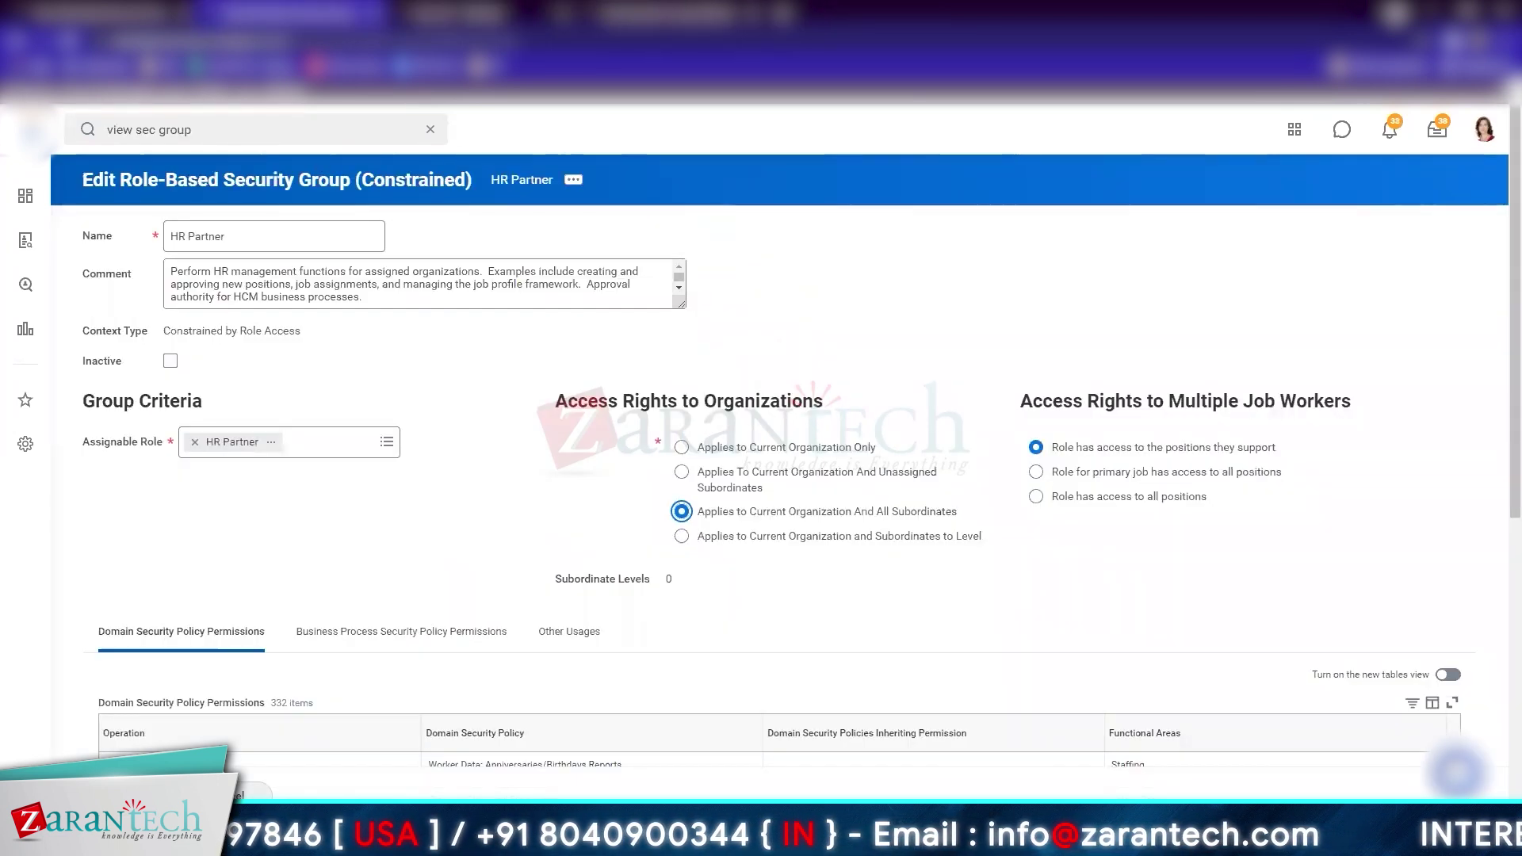
Set HR Partner's organization access to Applies to Current Organization and Subordinates to Level, with 2 subordinate levels
left_click(721, 539)
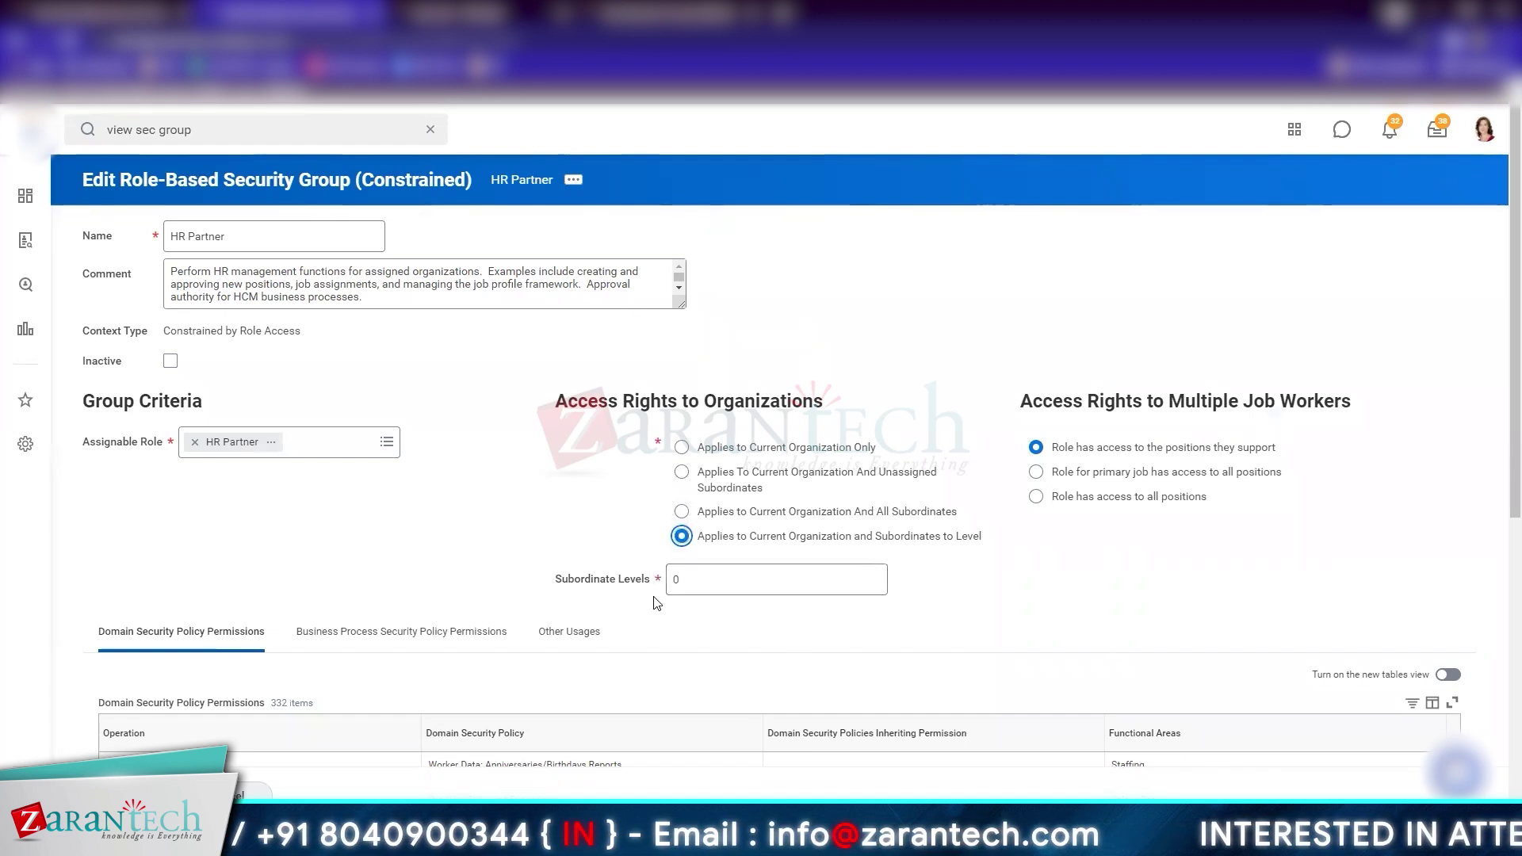
left_click(709, 577)
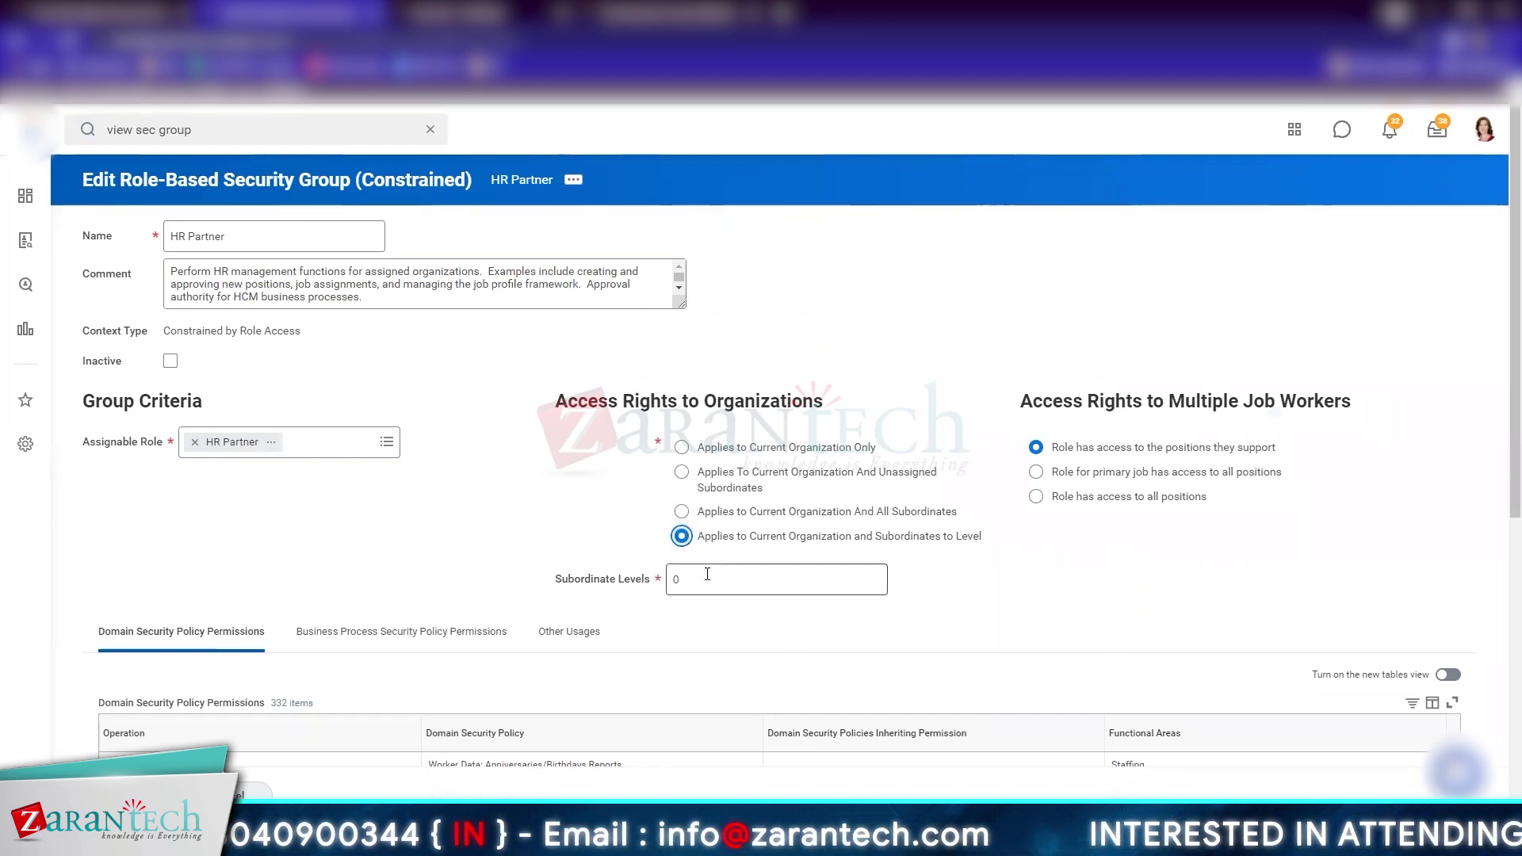
double_click(708, 577)
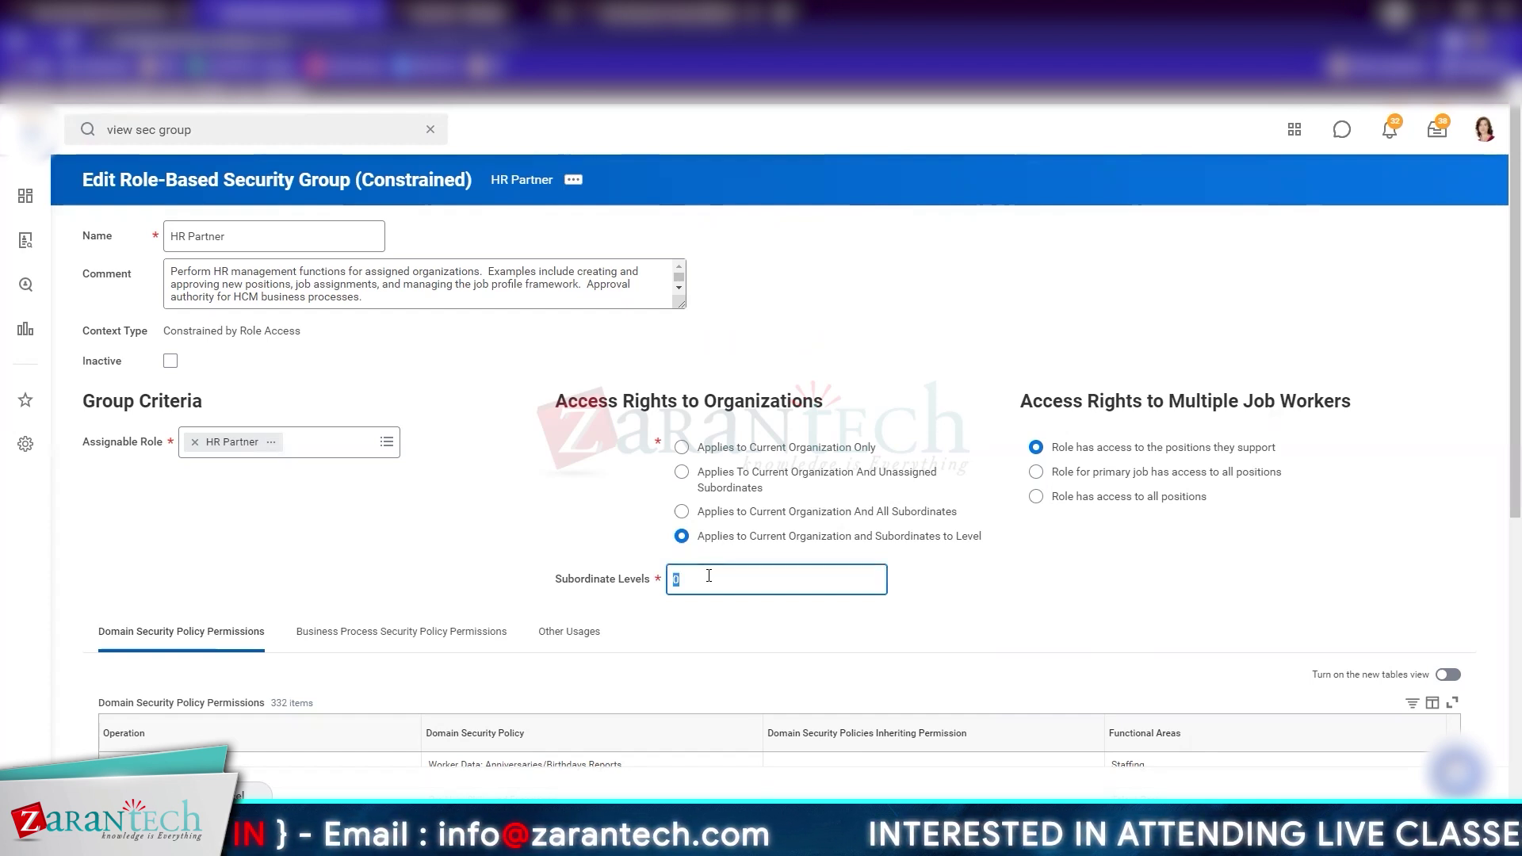
type("2")
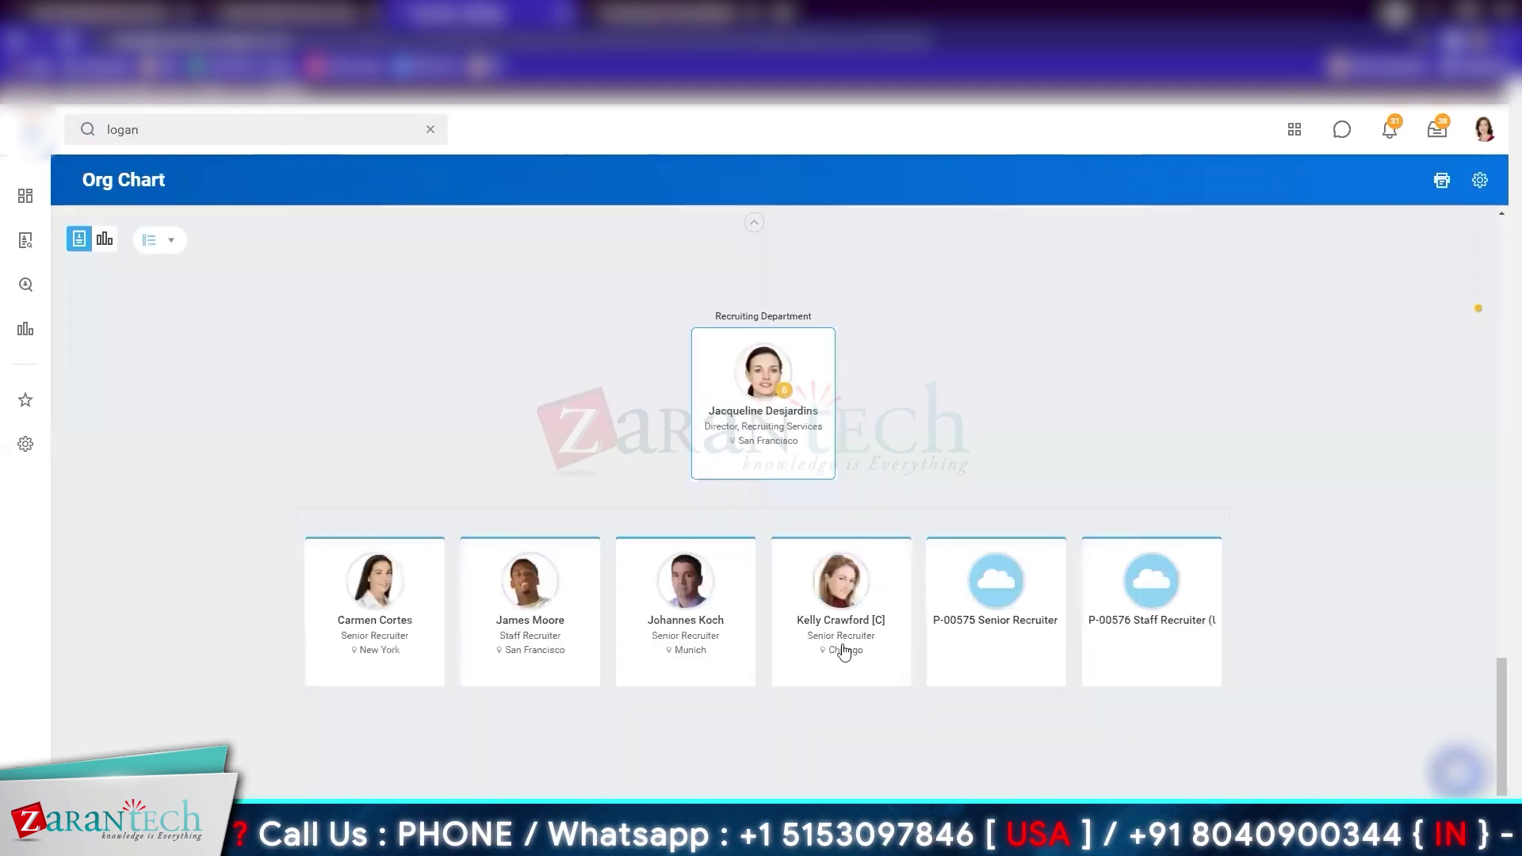
Trace the subordinate levels from Human Resources through HR Services to Recruiting in the org chart
scroll(745, 309, "up", 2)
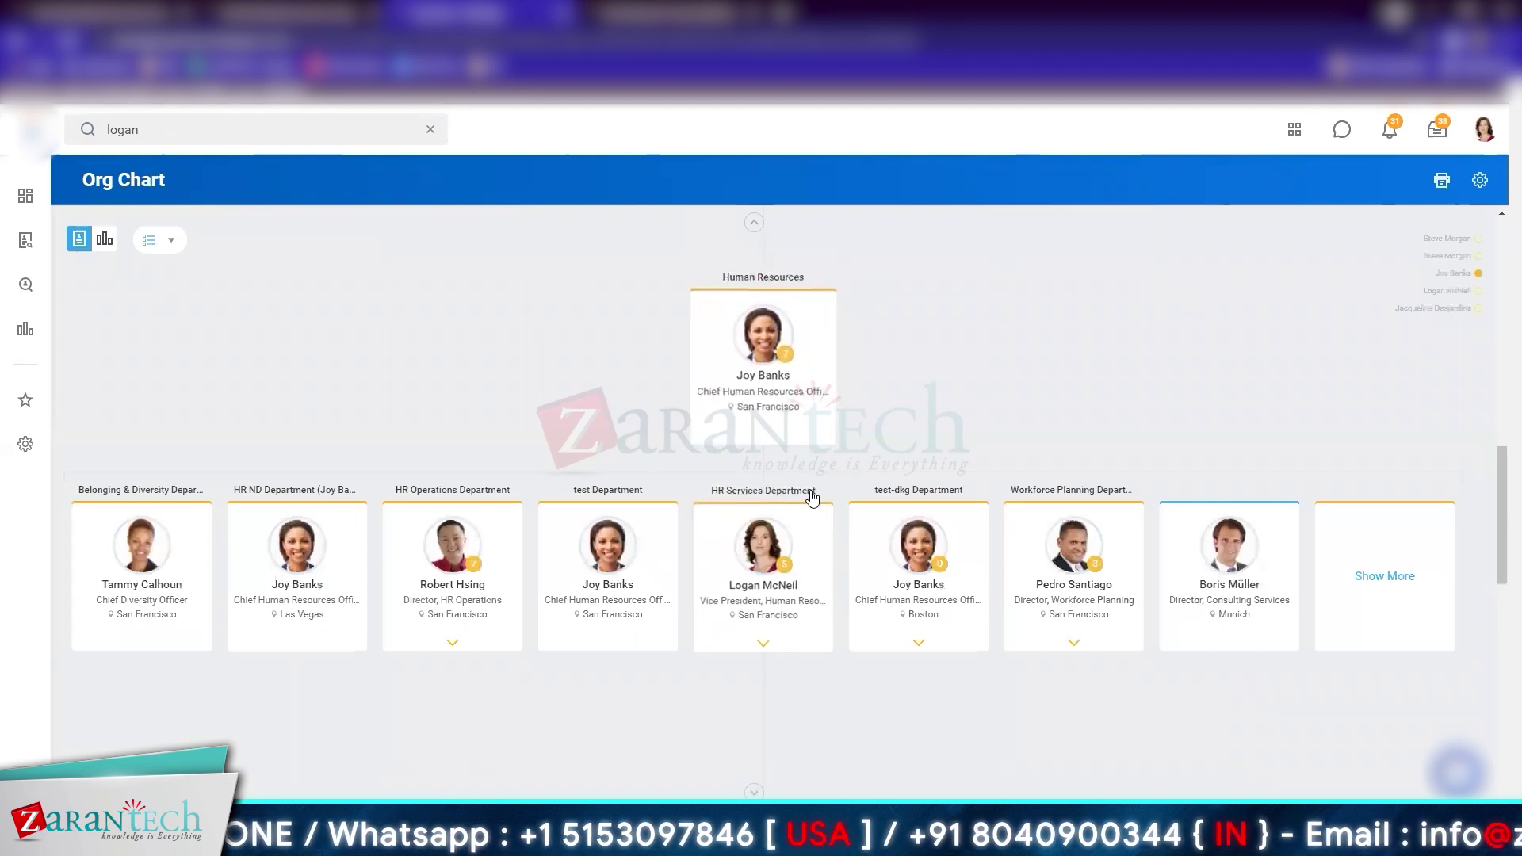
scroll(810, 495, "down", 1)
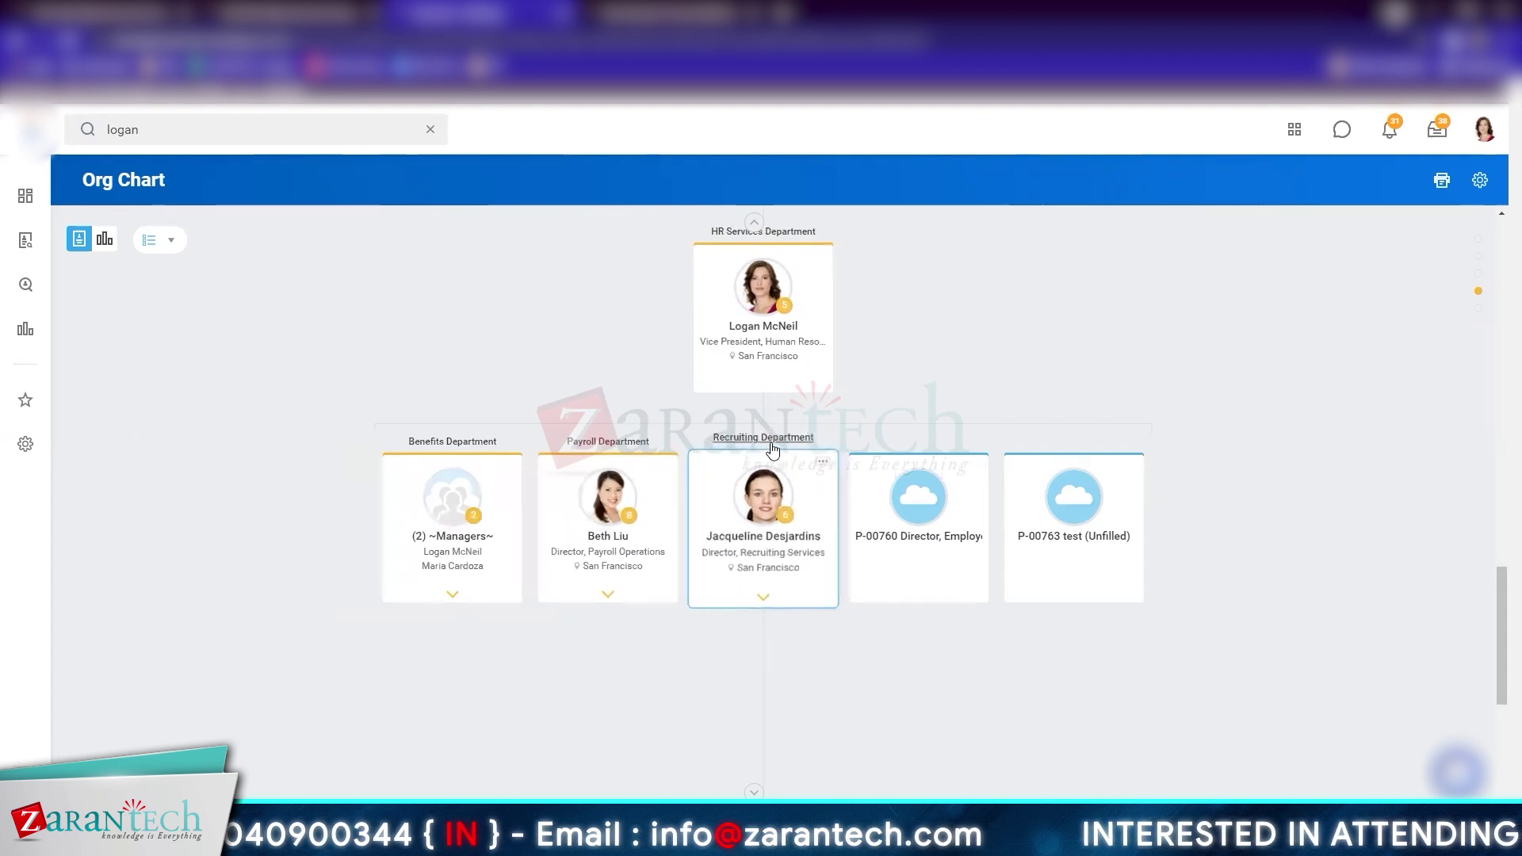
scroll(776, 448, "up", 3)
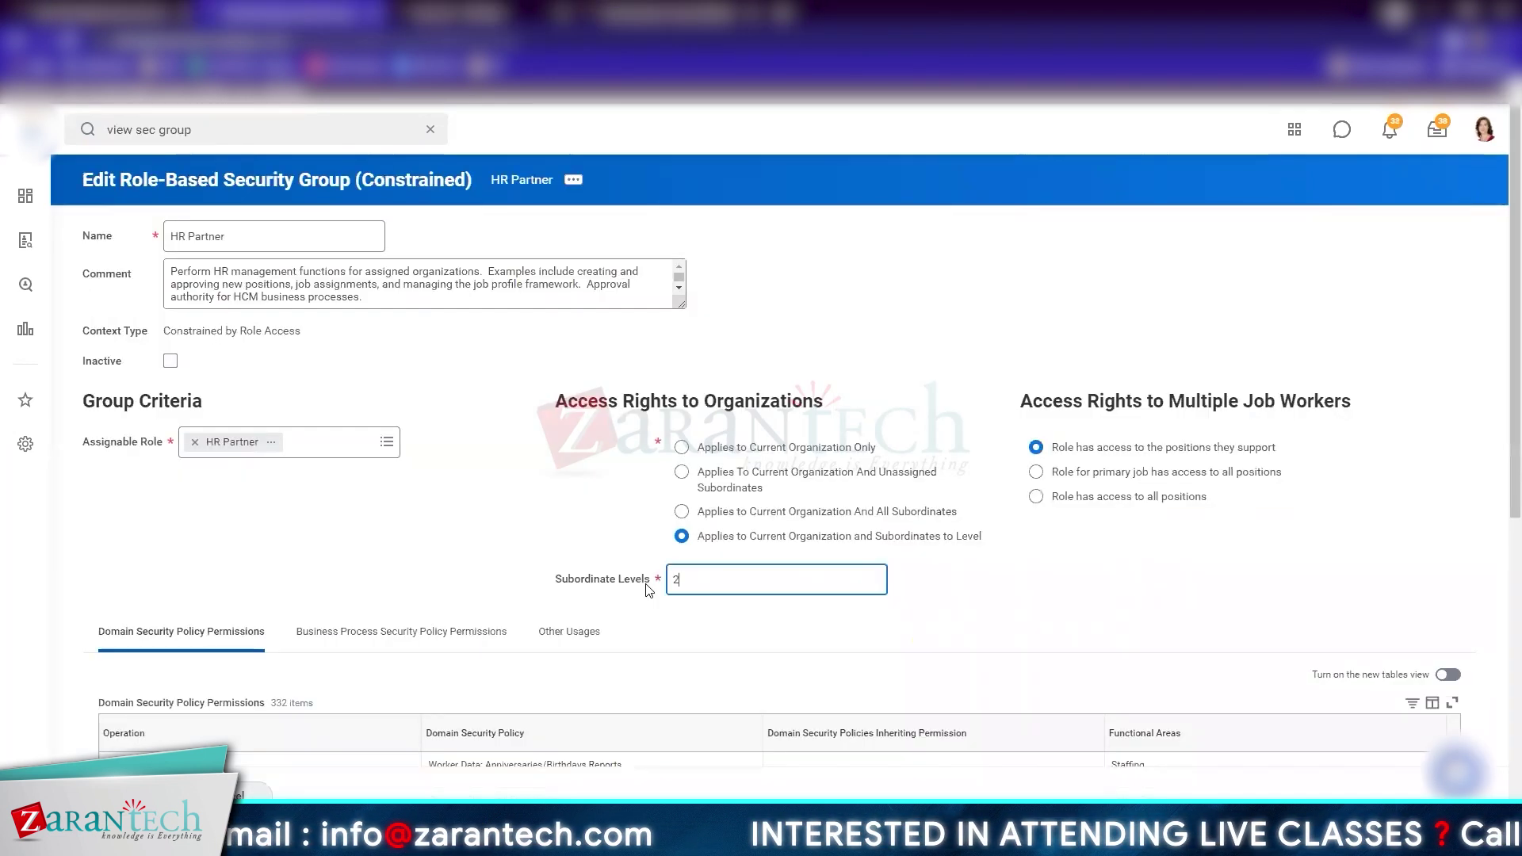
Try 3 subordinate levels, and restore HR Partner's organization access to Applies To Current Organization And Unassigned Subordinates
type("3")
left_click(681, 471)
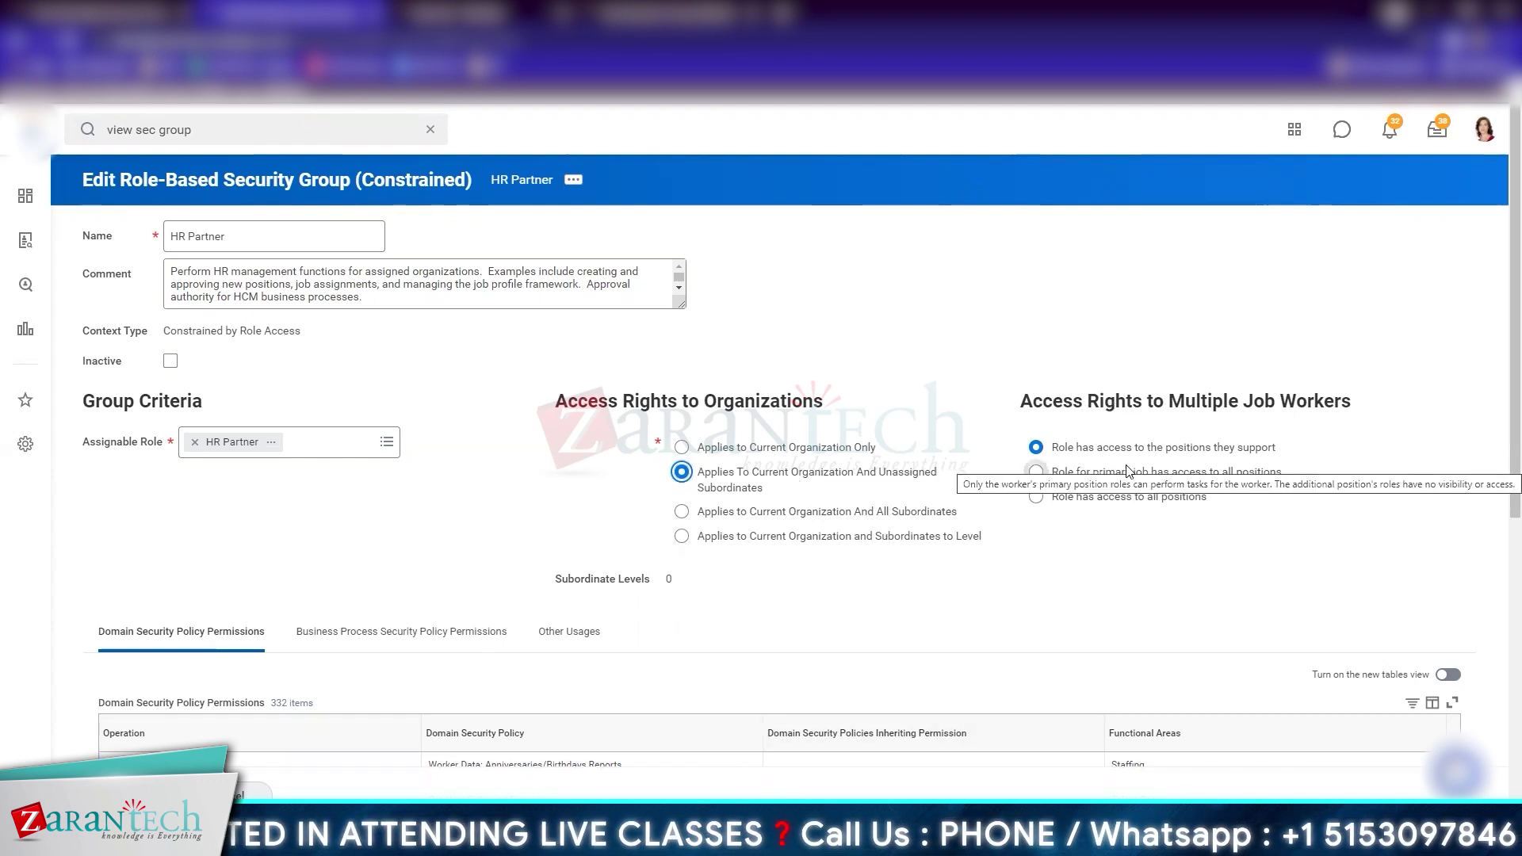
mouse_move(1241, 460)
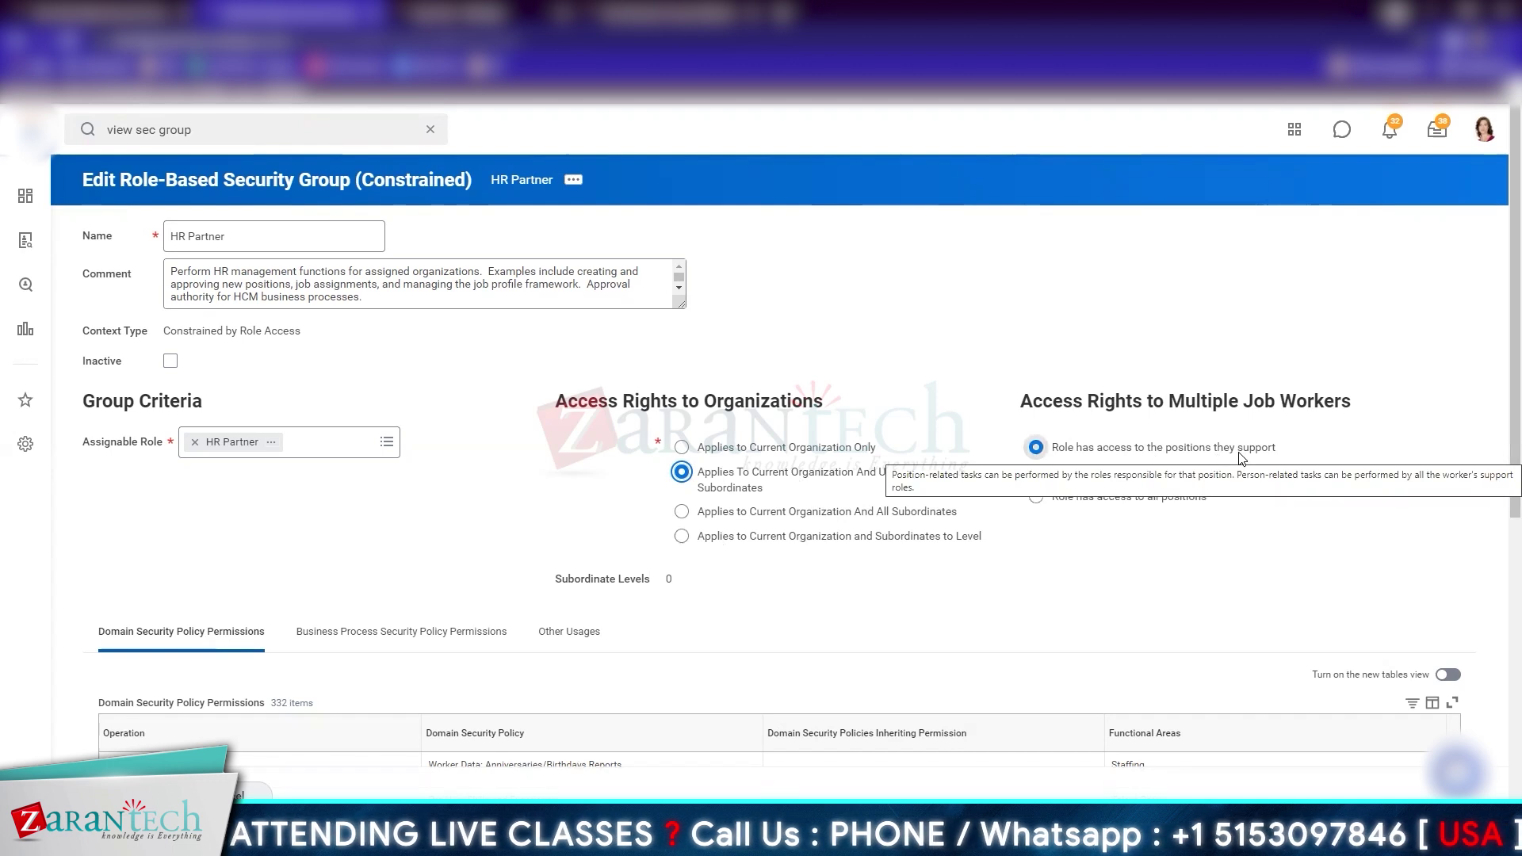